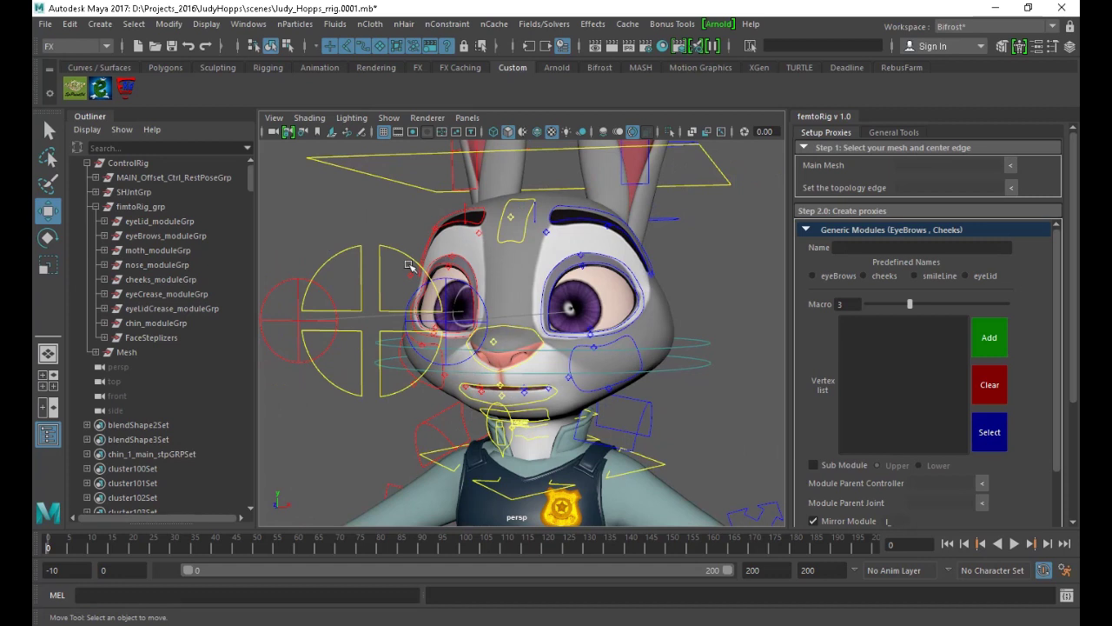
Examine the rabbit's facial control rig up close and review the Generic Modules settings for creating proxies
alt+drag(514, 273, 451, 277)
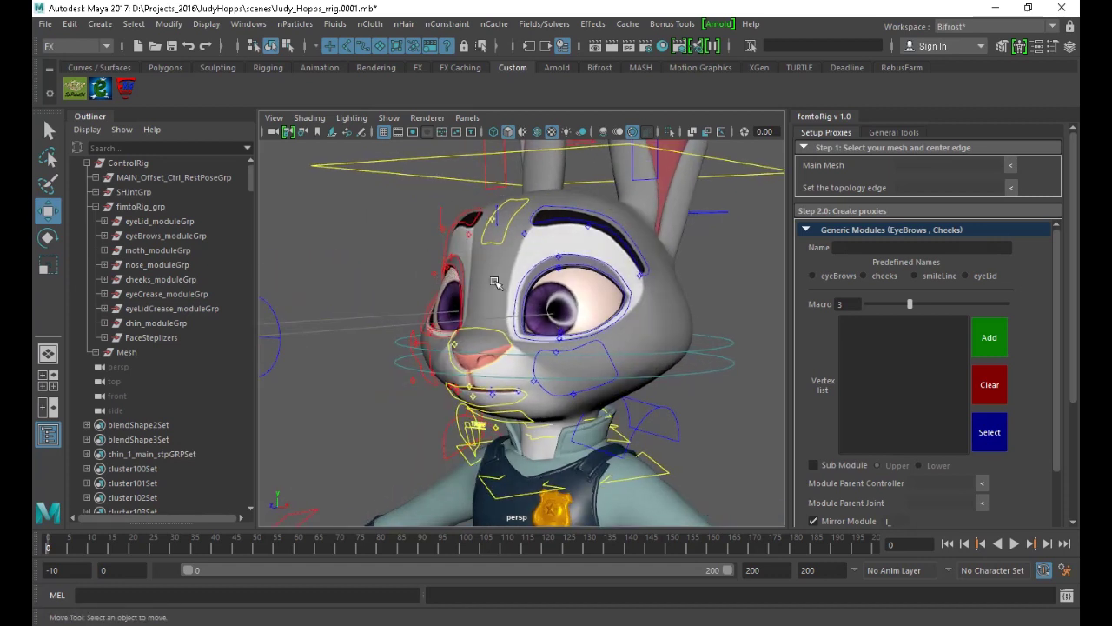
alt+right_drag(491, 306, 541, 348)
alt+drag(541, 347, 465, 378)
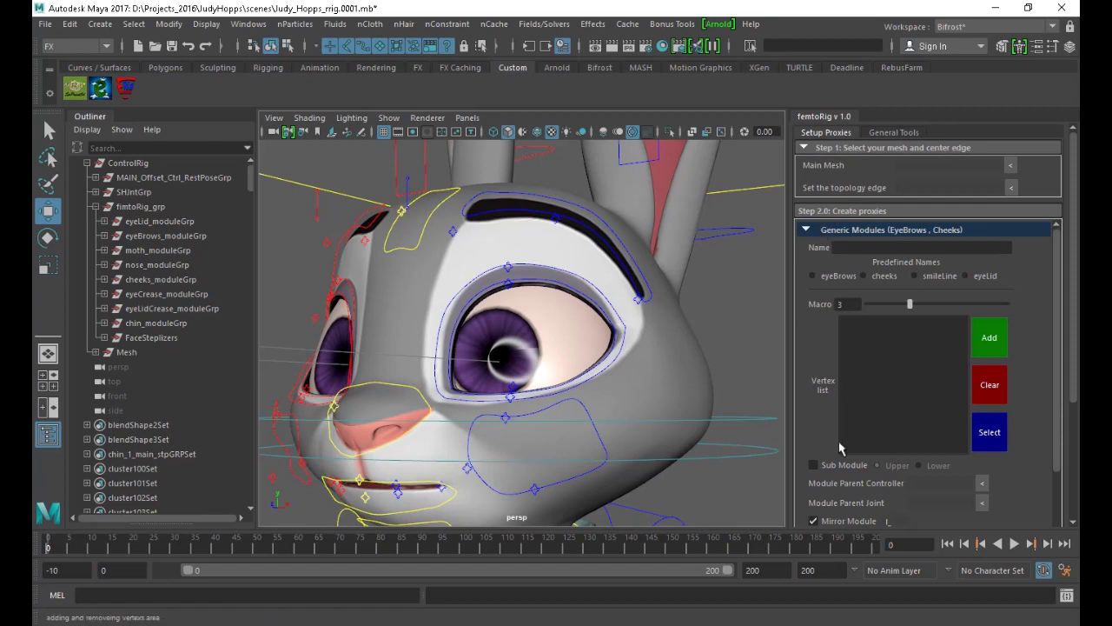
scroll(878, 420, down, 3)
scroll(880, 392, up, 3)
scroll(828, 416, down, 2)
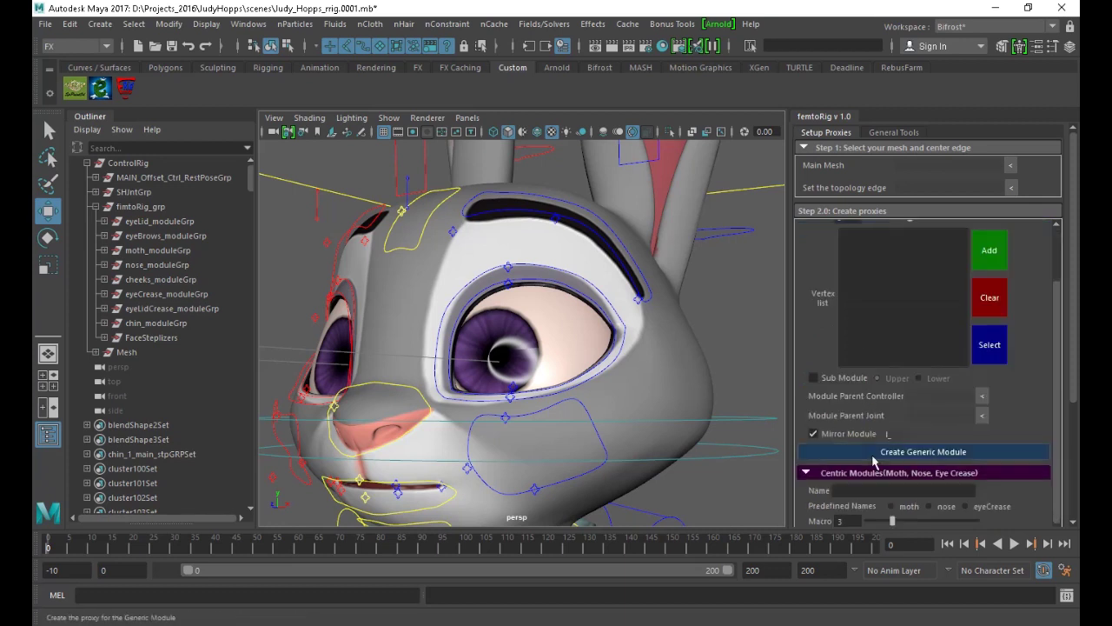
Highlight the eyeLid, eyeBrows, moth, cheeks and nose module groups one after another to inspect their controls
click(139, 222)
click(160, 236)
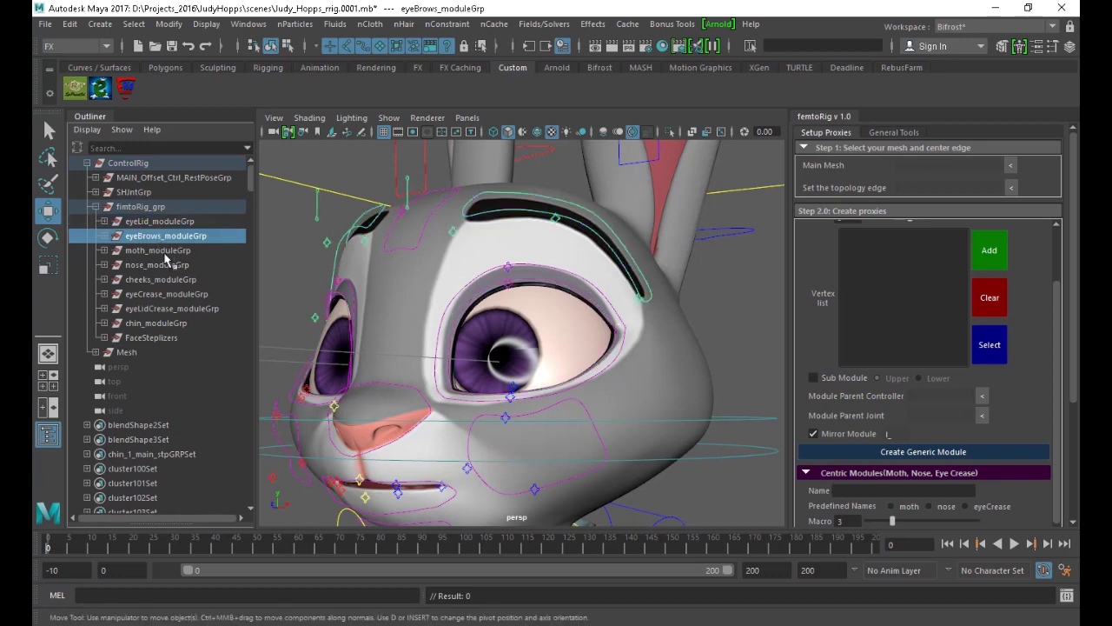
click(166, 251)
click(171, 279)
click(170, 265)
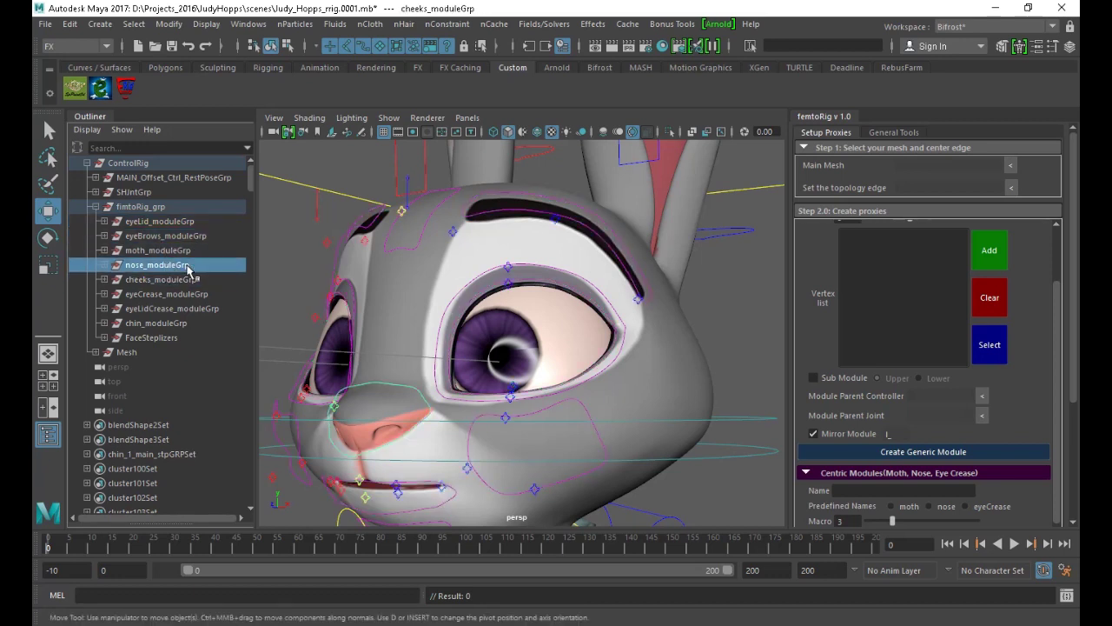
Collapse the Generic Modules and Centric Modules sections of the proxy setup
scroll(895, 326, up, 3)
click(861, 231)
click(858, 251)
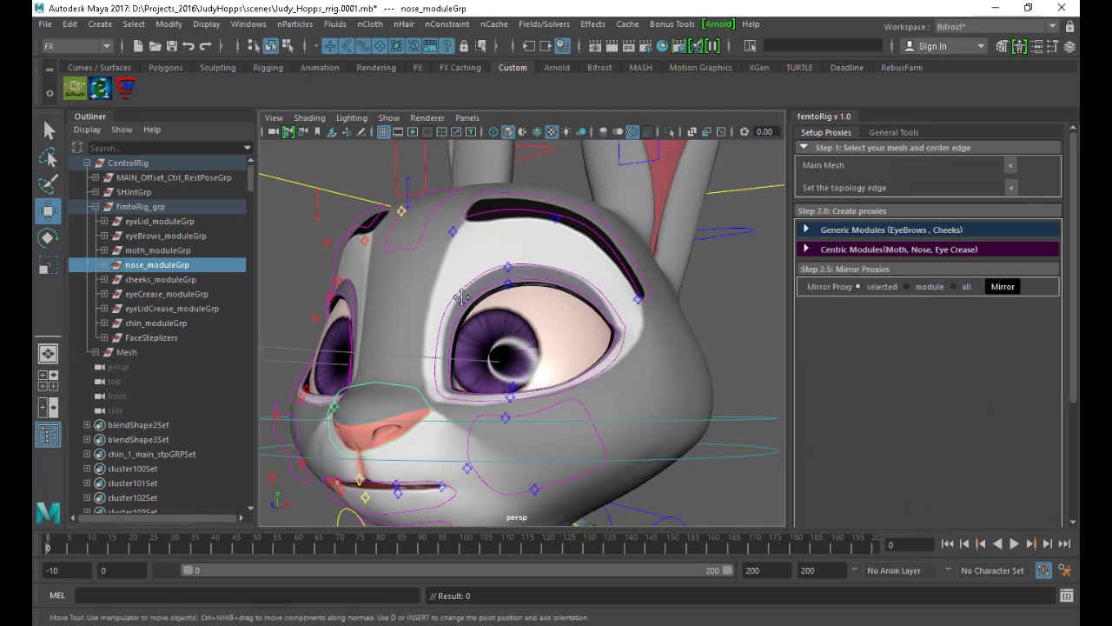
Test-move the centre upper-lip macro control sideways, undo the move, and select the centre lower-lip macro control
scroll(461, 297, up, 3)
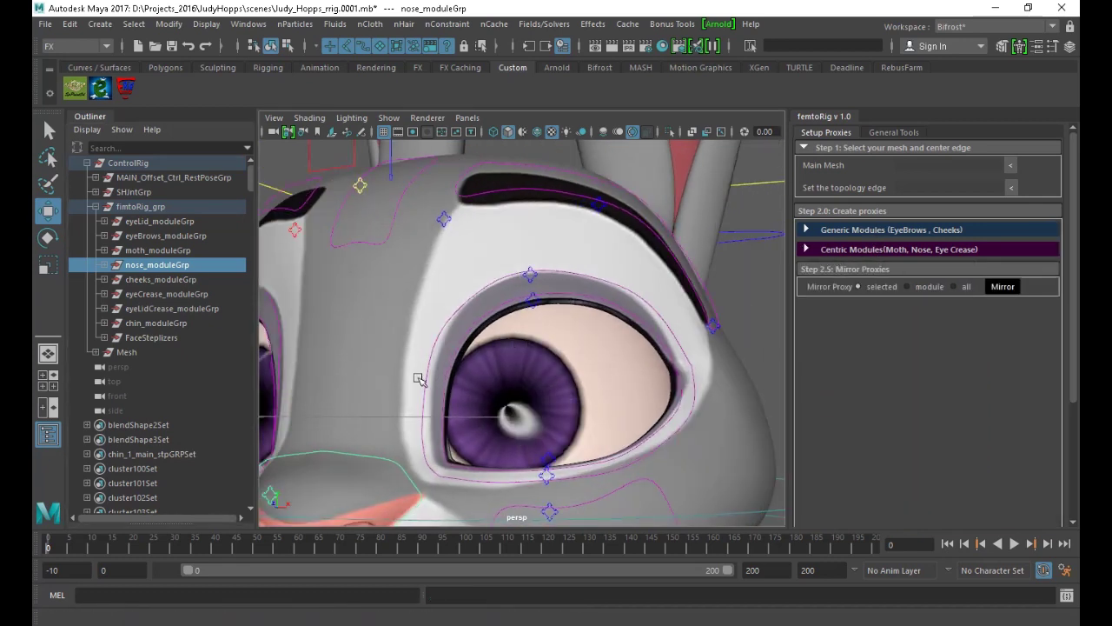
alt+middle_drag(419, 379, 527, 196)
alt+right_drag(526, 196, 518, 372)
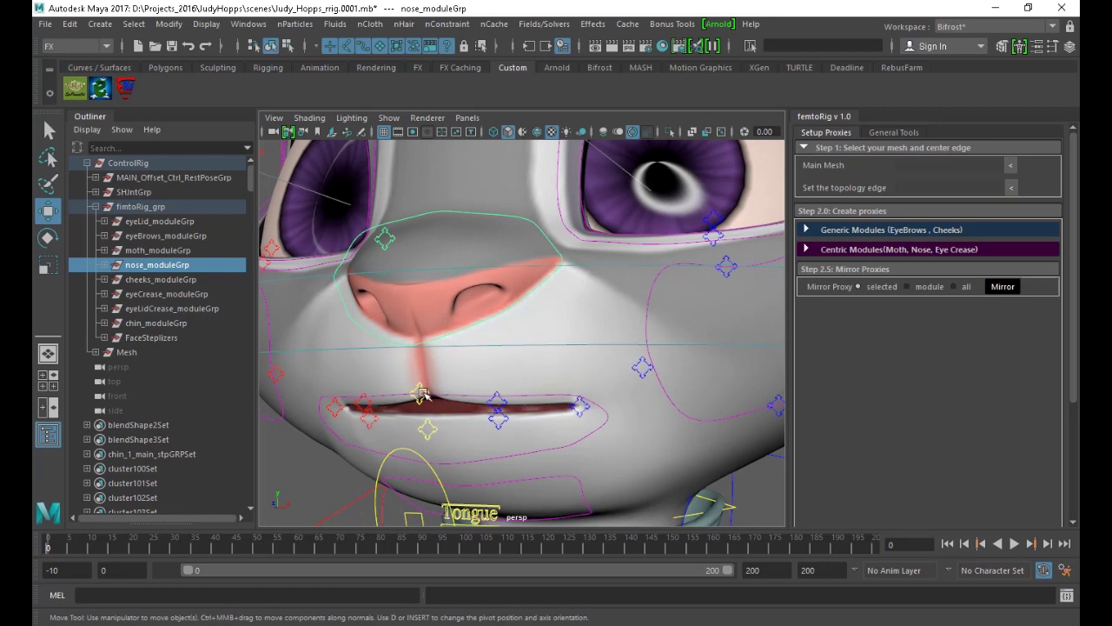
click(423, 395)
middle_drag(422, 397, 395, 398)
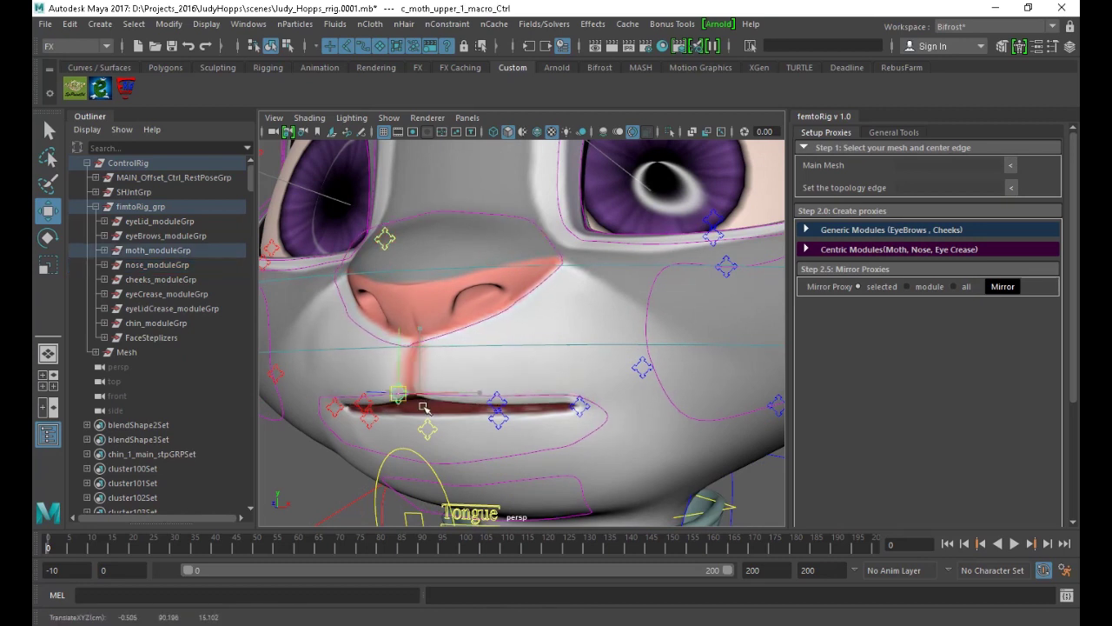
key(ctrl+z)
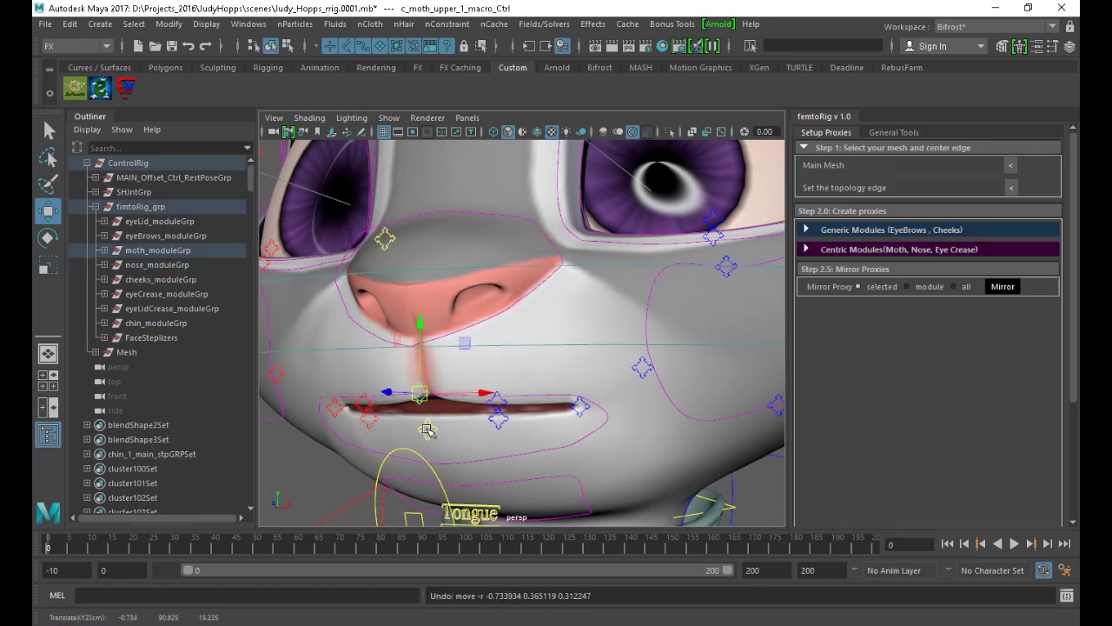
click(388, 428)
click(429, 426)
Select the left eyebrow's main control and the whole eyeBrows_moduleGrp, and frame the group in the view
alt+drag(459, 390, 396, 365)
alt+middle_drag(435, 348, 469, 457)
alt+middle_drag(527, 335, 515, 425)
alt+right_drag(514, 417, 501, 304)
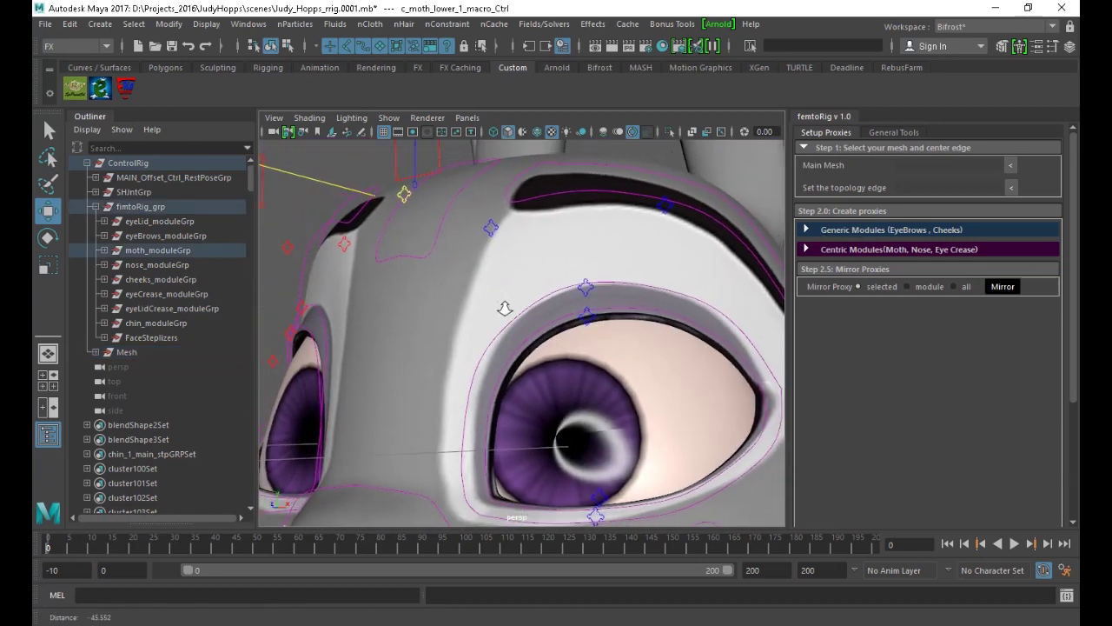
alt+drag(502, 305, 523, 316)
click(560, 228)
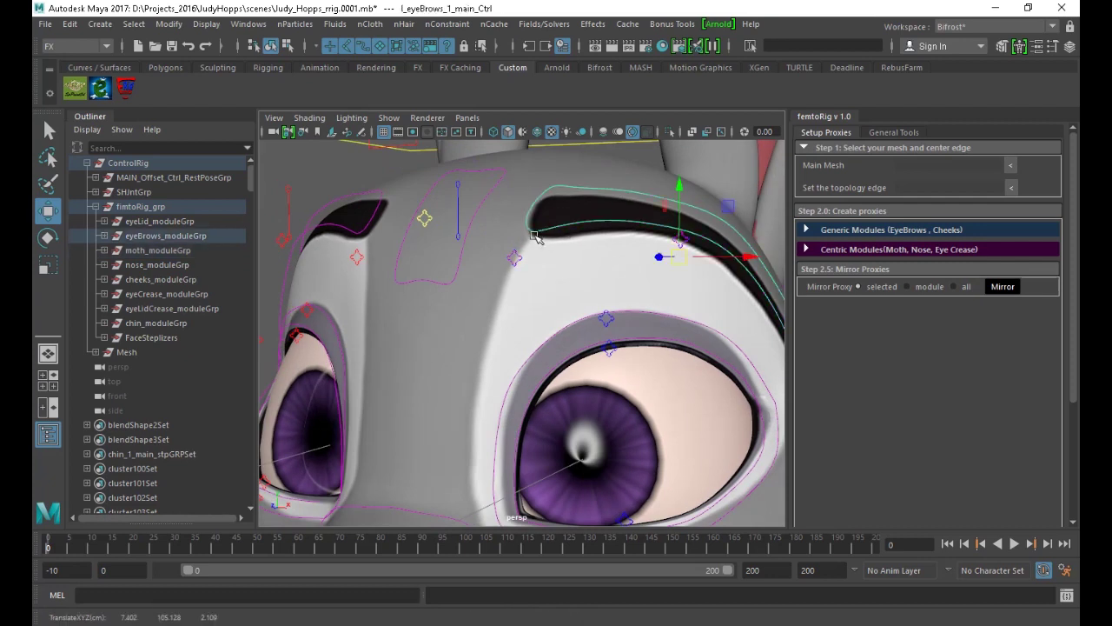
click(148, 236)
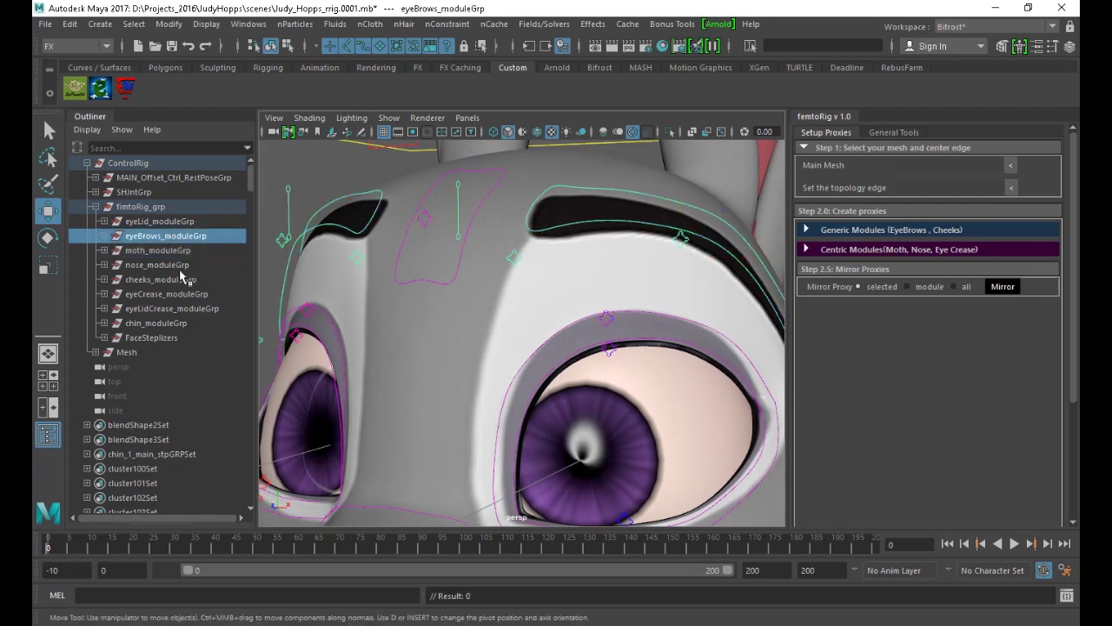
key(f)
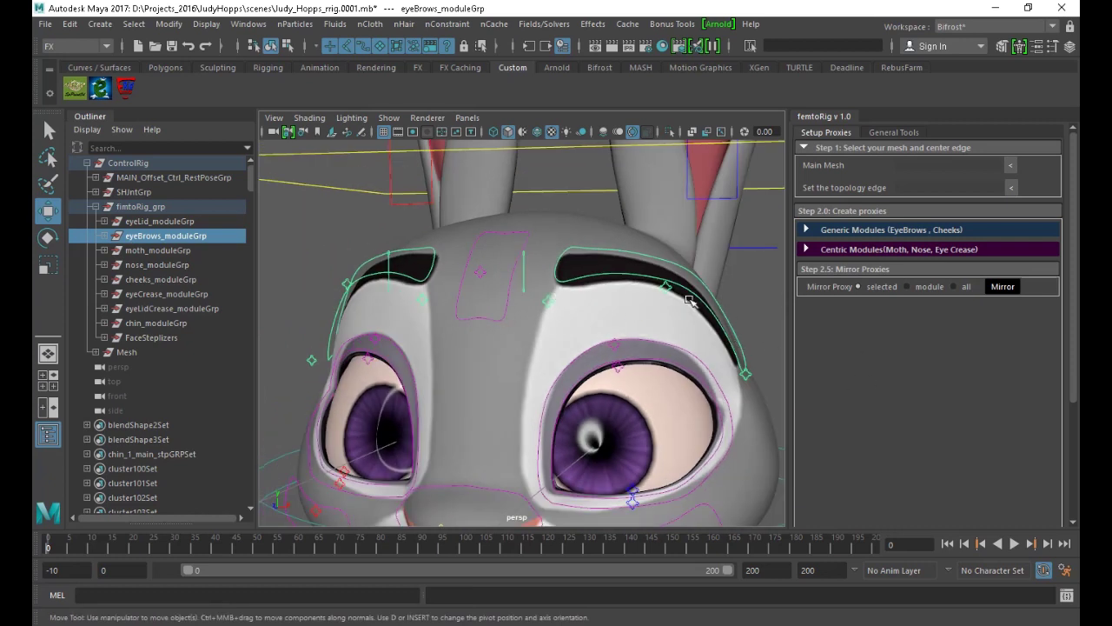
Examine the cheek, mouth, chin and nose controls on the face from several angles and distances
alt+drag(479, 294, 454, 257)
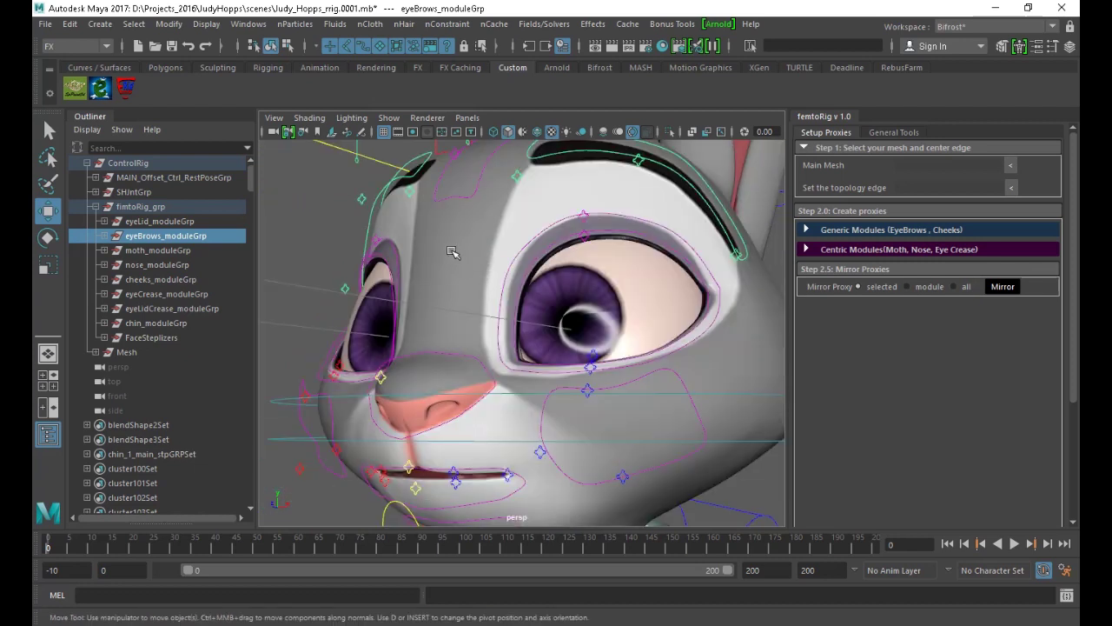
alt+middle_drag(467, 296, 465, 208)
alt+drag(465, 368, 442, 365)
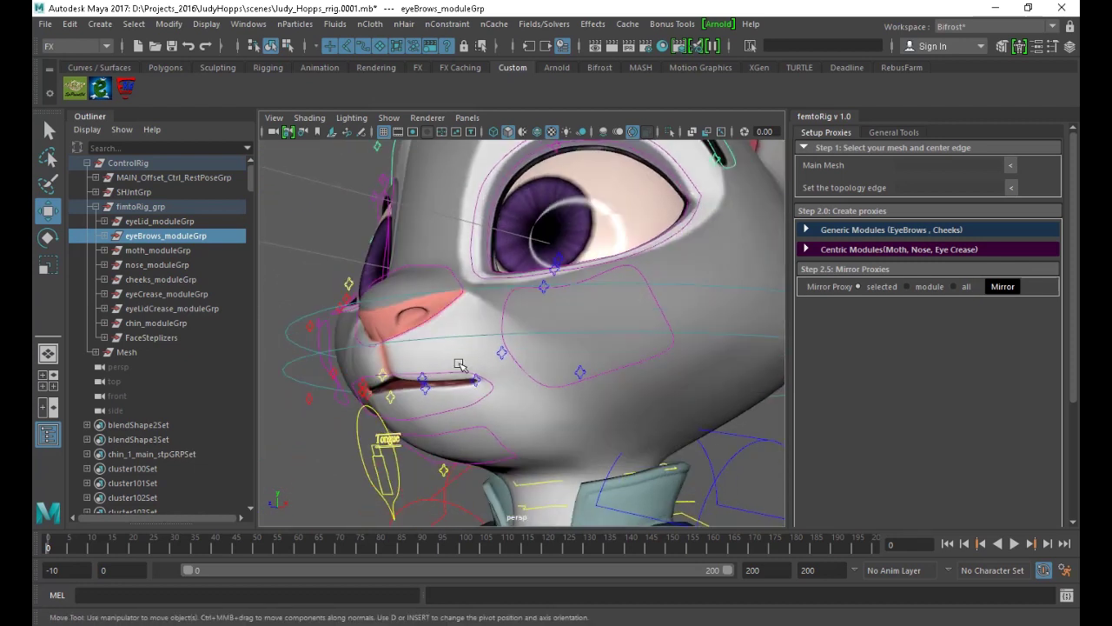
alt+middle_drag(442, 367, 466, 313)
alt+right_drag(466, 313, 472, 329)
alt+drag(472, 329, 547, 195)
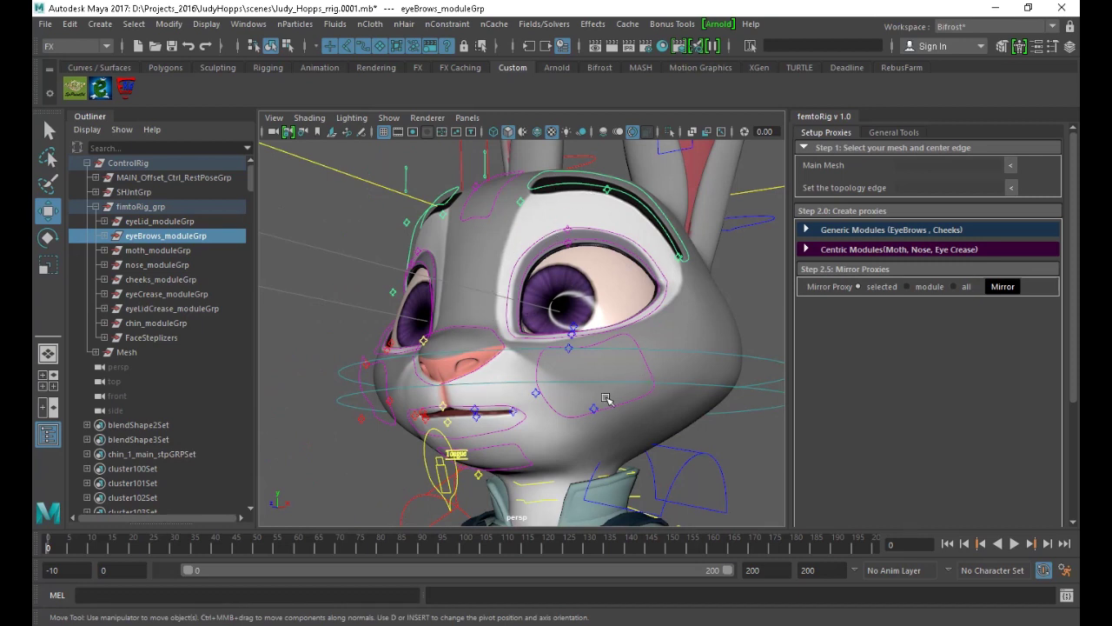
alt+middle_drag(466, 422, 493, 323)
alt+right_drag(493, 322, 564, 444)
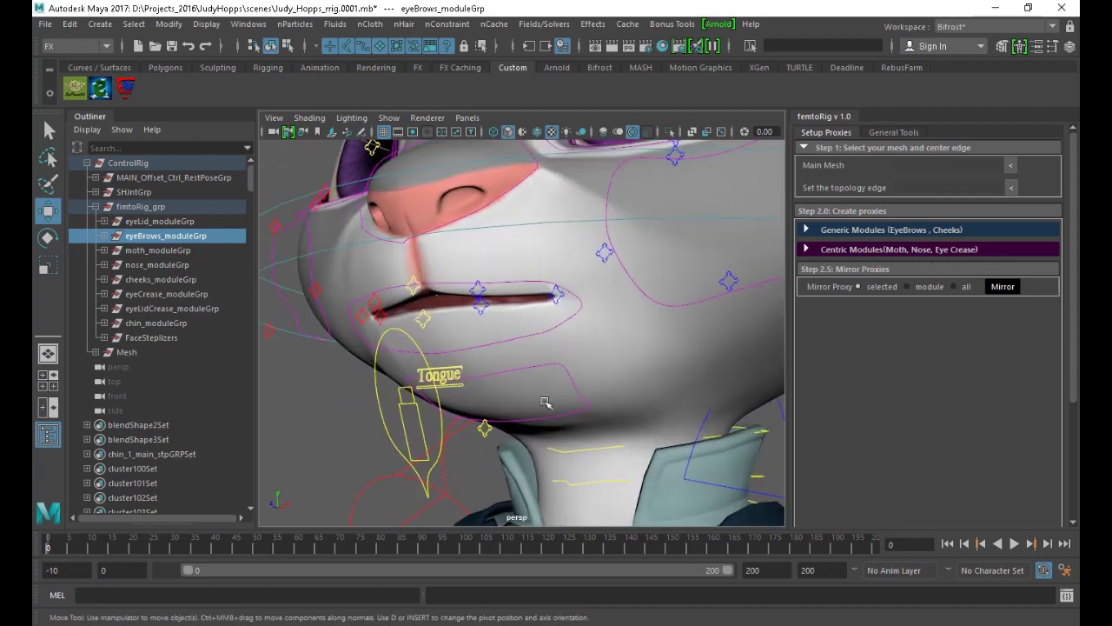
alt+middle_drag(551, 330, 520, 428)
alt+drag(520, 425, 539, 369)
alt+middle_drag(541, 369, 493, 449)
Expand the Generic Modules section down to its Sub Module, parent and Mirror Module options
click(893, 231)
scroll(817, 332, down, 3)
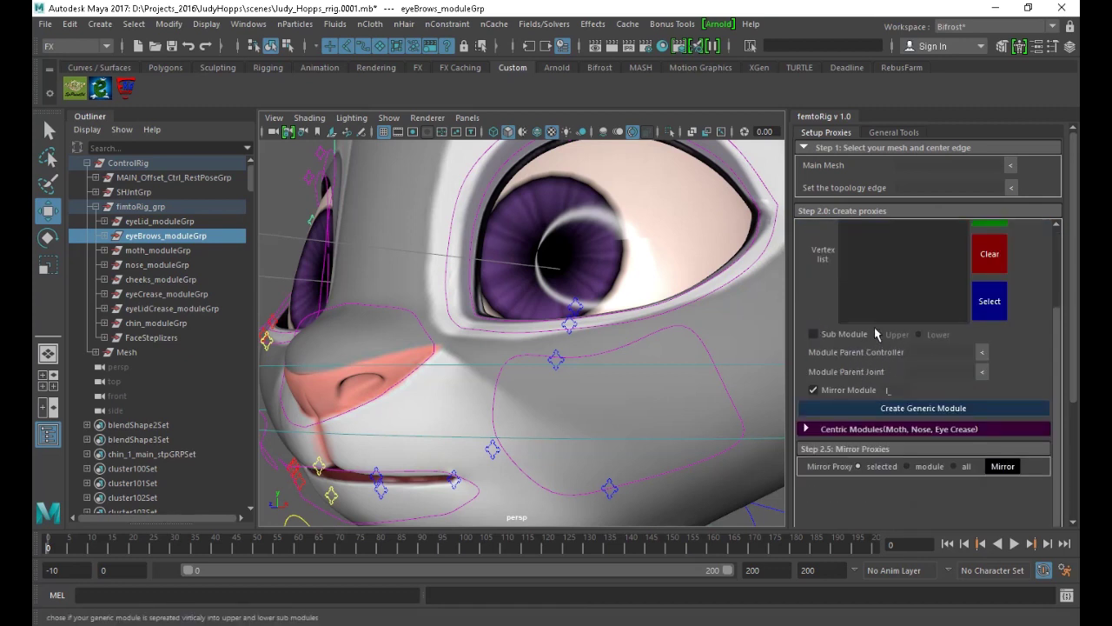
alt+drag(621, 292, 623, 275)
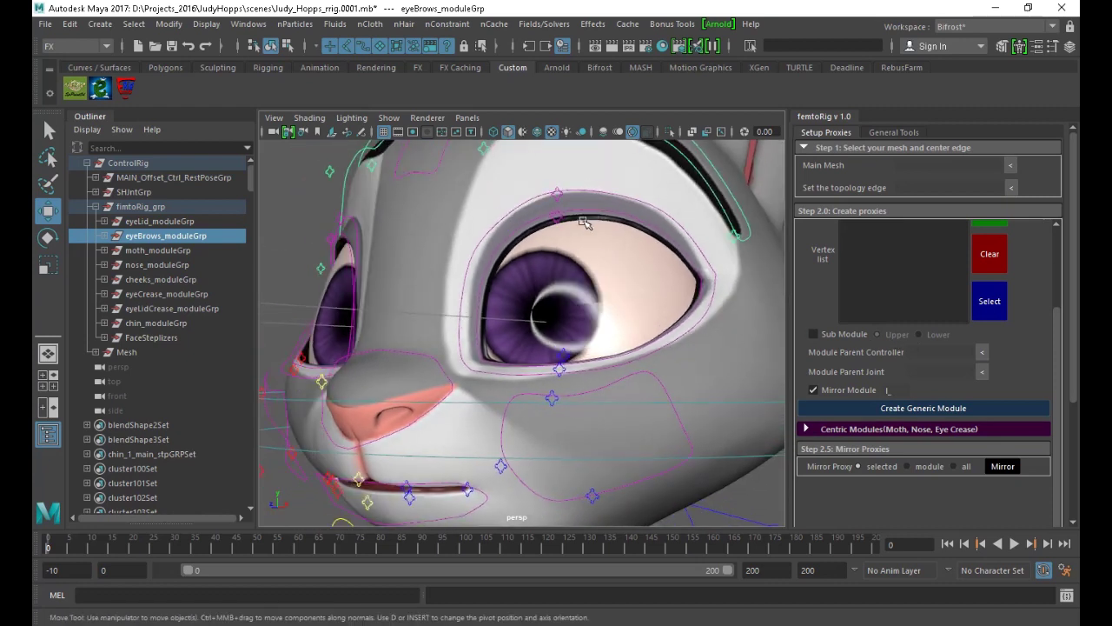
Pull the left upper eyelid macro control down over the eye and undo the move
click(560, 222)
drag(560, 223, 565, 291)
key(ctrl+z)
Raise the left lower eyelid macro control over the eye and undo the move
click(564, 355)
click(564, 355)
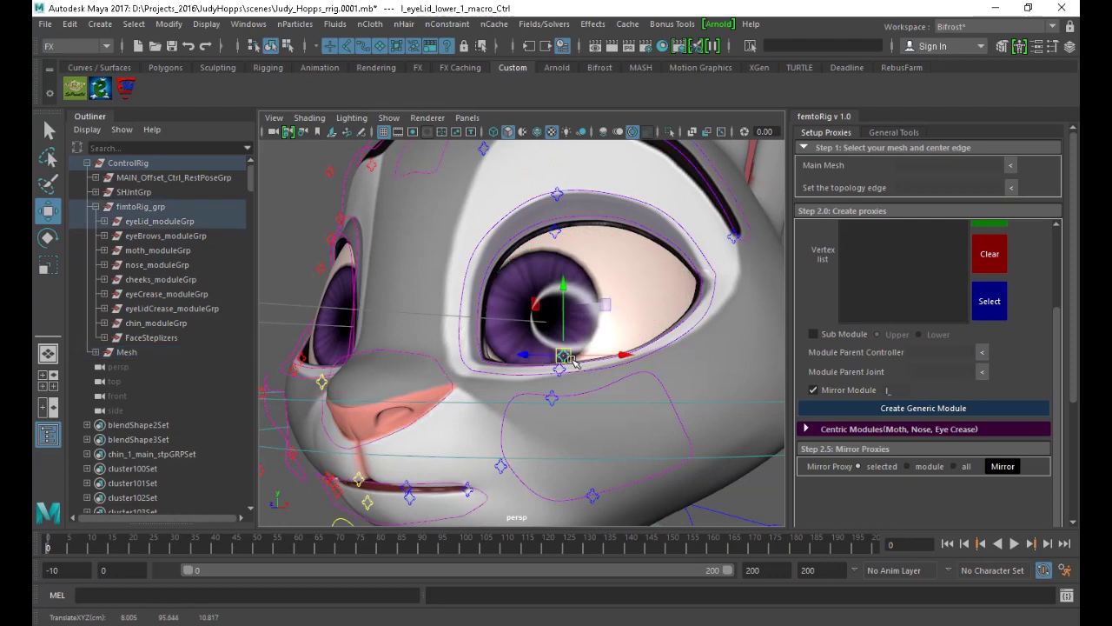
drag(564, 354, 567, 276)
key(ctrl+z)
key(ctrl+z)
key(ctrl+z)
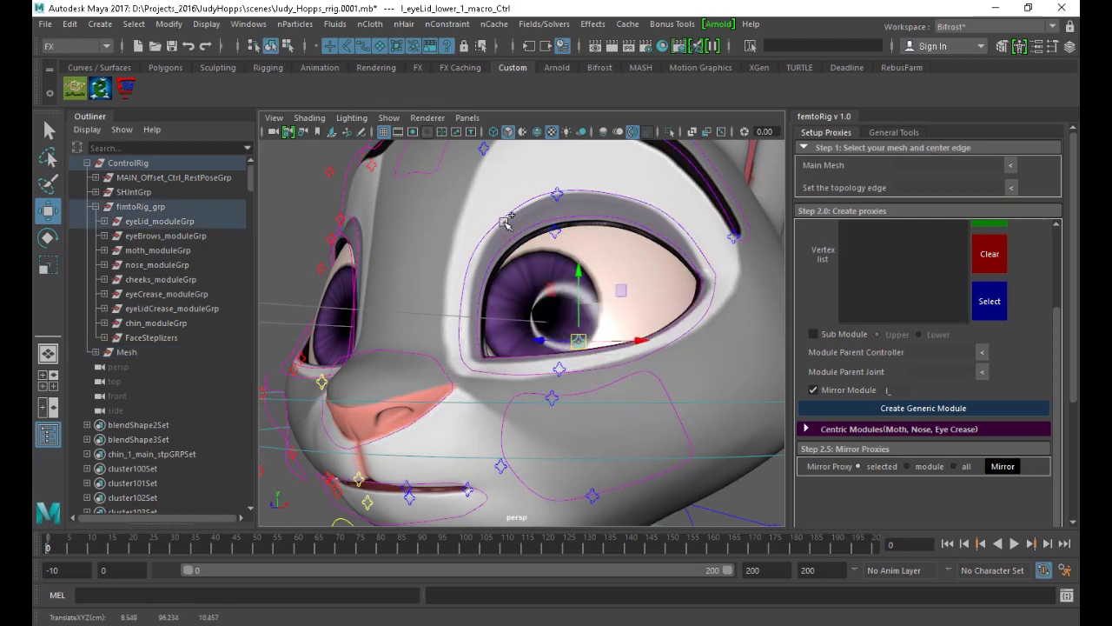
key(shift+c)
key(ctrl+z)
Test-move an upper-lip macro control up and the centre lower-lip macro control down, undoing both moves
alt+drag(514, 273, 579, 186)
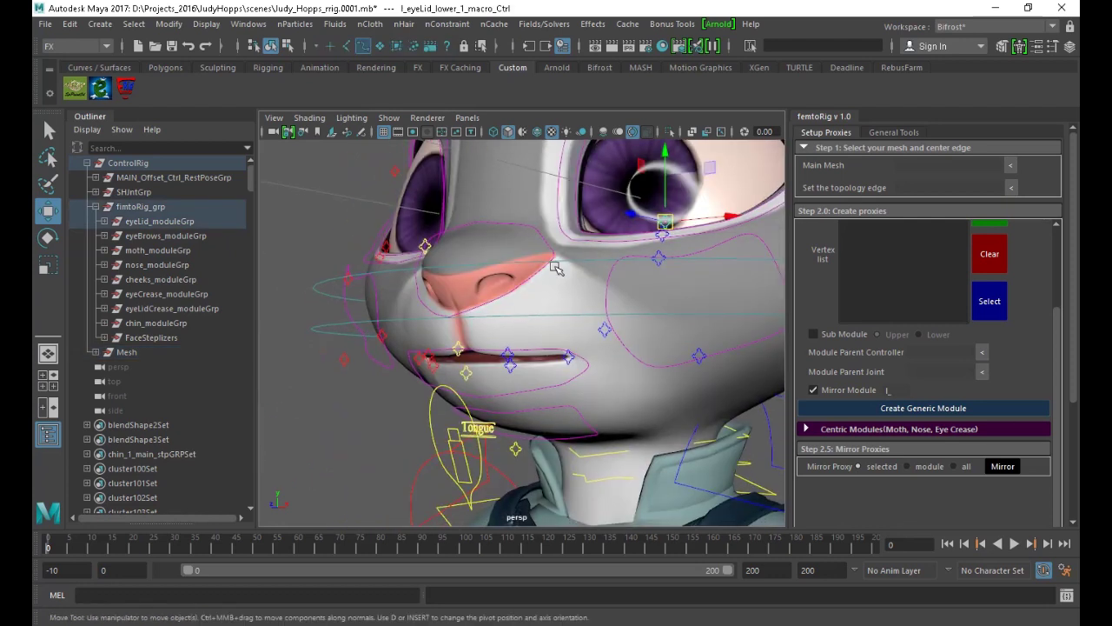
alt+right_drag(579, 186, 589, 377)
alt+drag(589, 377, 585, 378)
click(519, 351)
mouse_move(526, 342)
mouse_down()
mouse_move(530, 312)
mouse_move(536, 326)
mouse_up()
key(ctrl+z)
click(531, 378)
drag(532, 382, 546, 421)
alt+drag(730, 343, 480, 401)
key(ctrl+z)
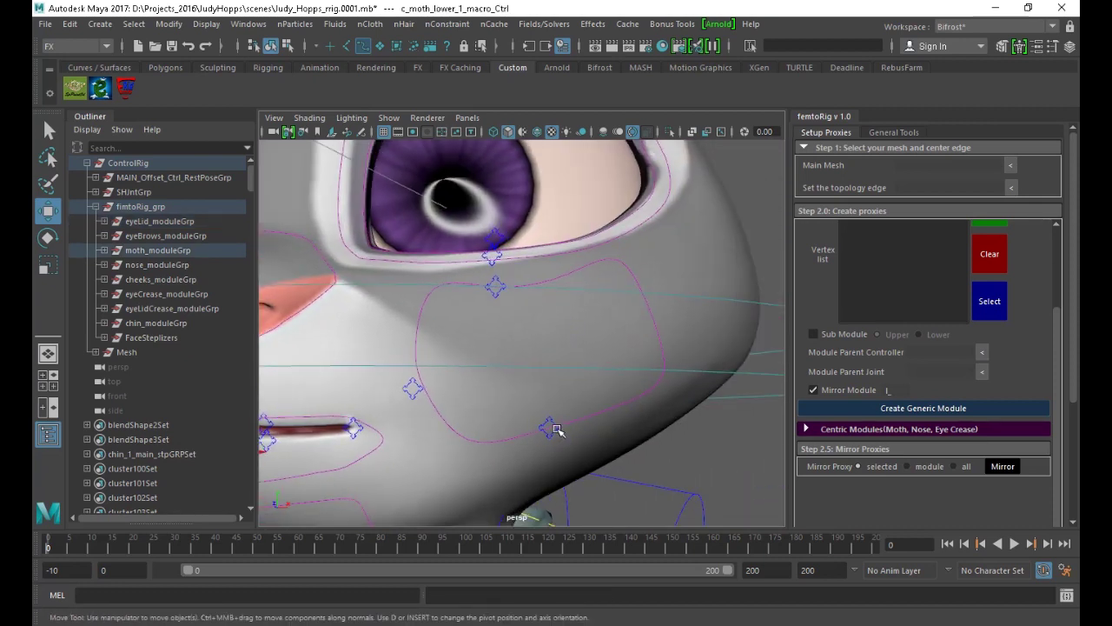
Move the left cheek's lower macro control down and outward and undo the move
click(550, 428)
drag(548, 429, 619, 465)
key(ctrl+z)
Select the left eyebrow's second macro control, followed by the centre nose macro control
alt+middle_drag(562, 281, 619, 407)
click(646, 200)
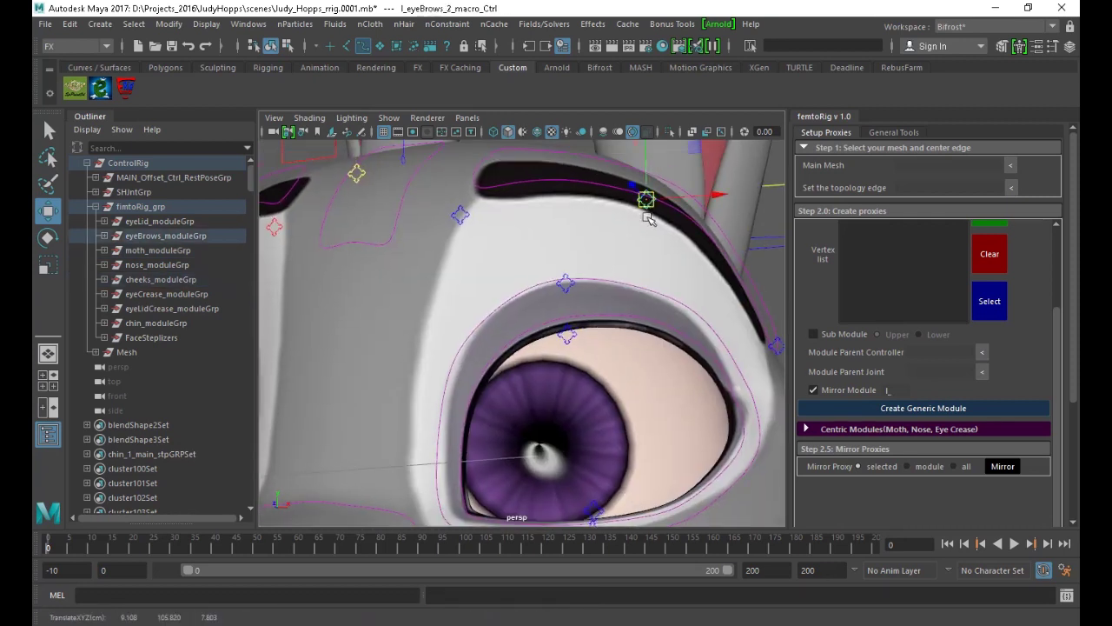
alt+middle_drag(558, 298, 567, 359)
alt+right_drag(568, 359, 419, 268)
alt+drag(469, 282, 420, 305)
alt+middle_drag(421, 304, 487, 214)
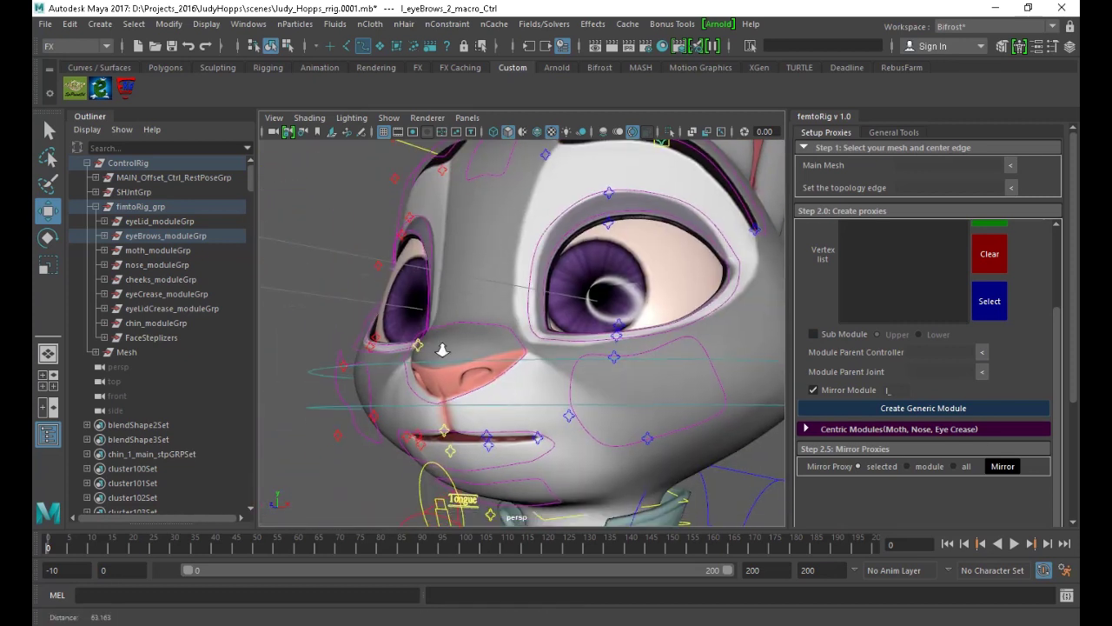
scroll(434, 323, up, 3)
click(381, 351)
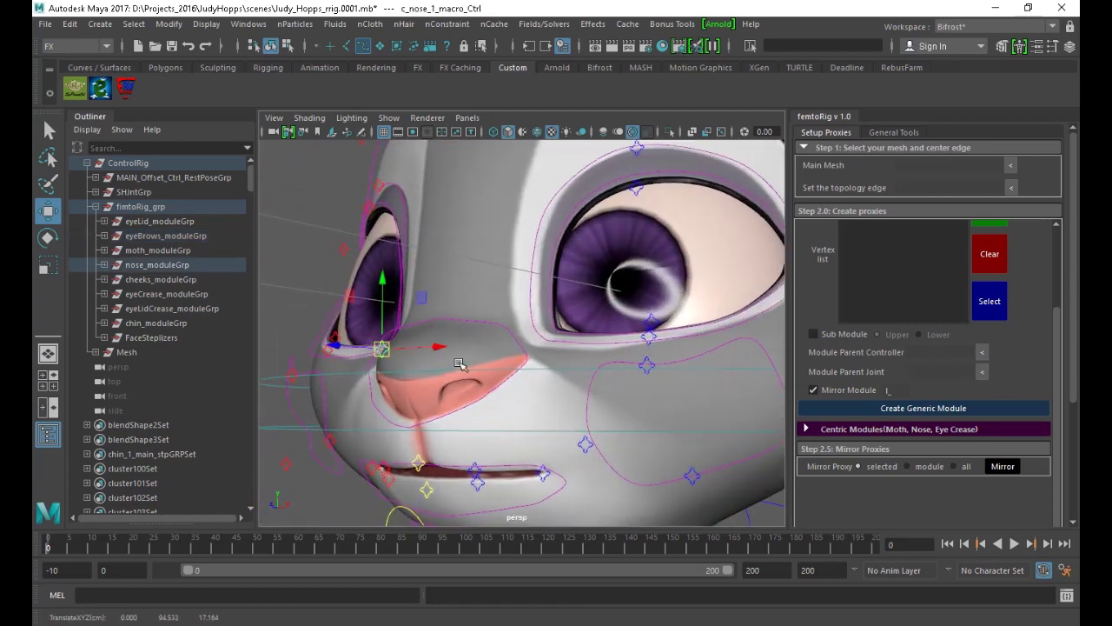
Try scaling the nose with its main control while viewing the face from the side
alt+middle_drag(560, 346, 466, 370)
alt+right_drag(467, 370, 402, 333)
alt+drag(385, 341, 335, 350)
alt+middle_drag(487, 312, 537, 275)
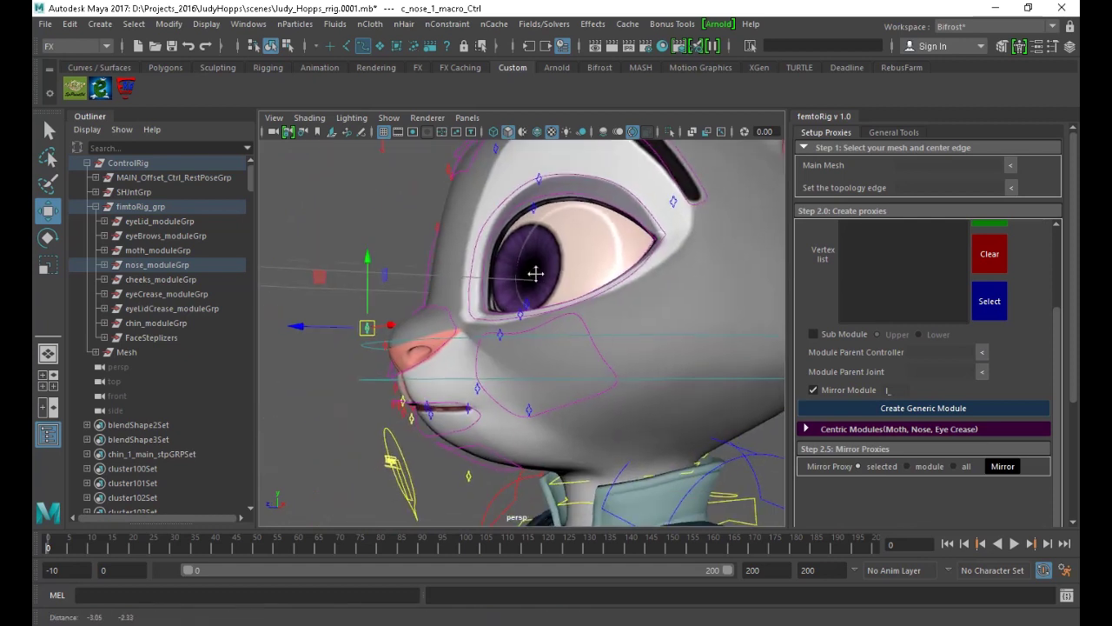
scroll(455, 373, up, 4)
alt+middle_drag(454, 372, 600, 356)
scroll(546, 315, up, 2)
alt+drag(543, 348, 460, 342)
click(544, 269)
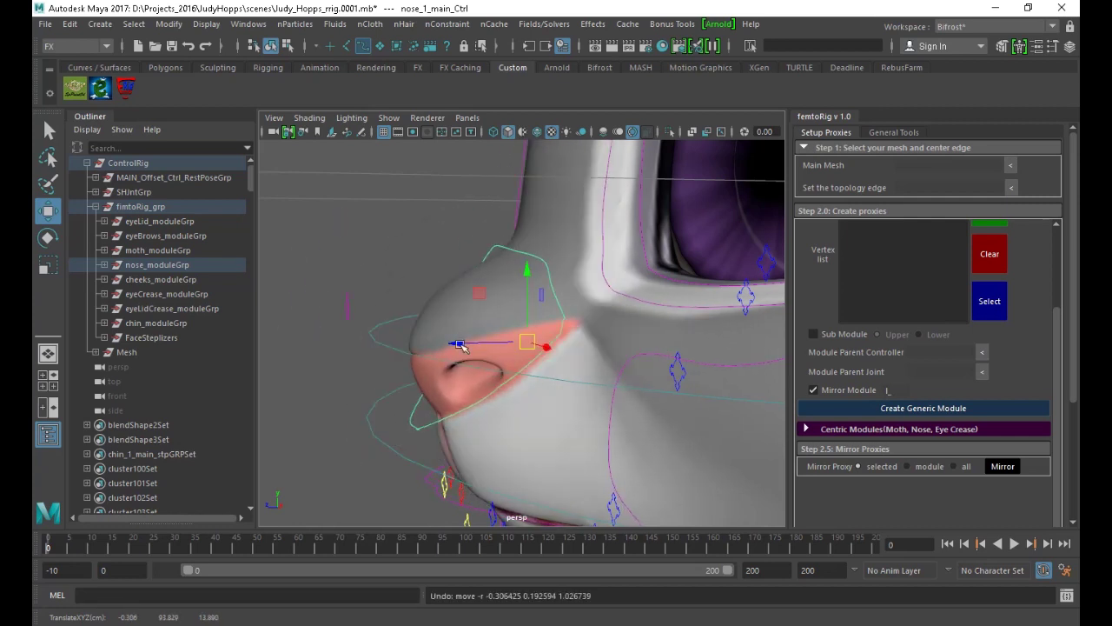
key(r)
drag(527, 342, 650, 293)
alt+drag(514, 292, 623, 337)
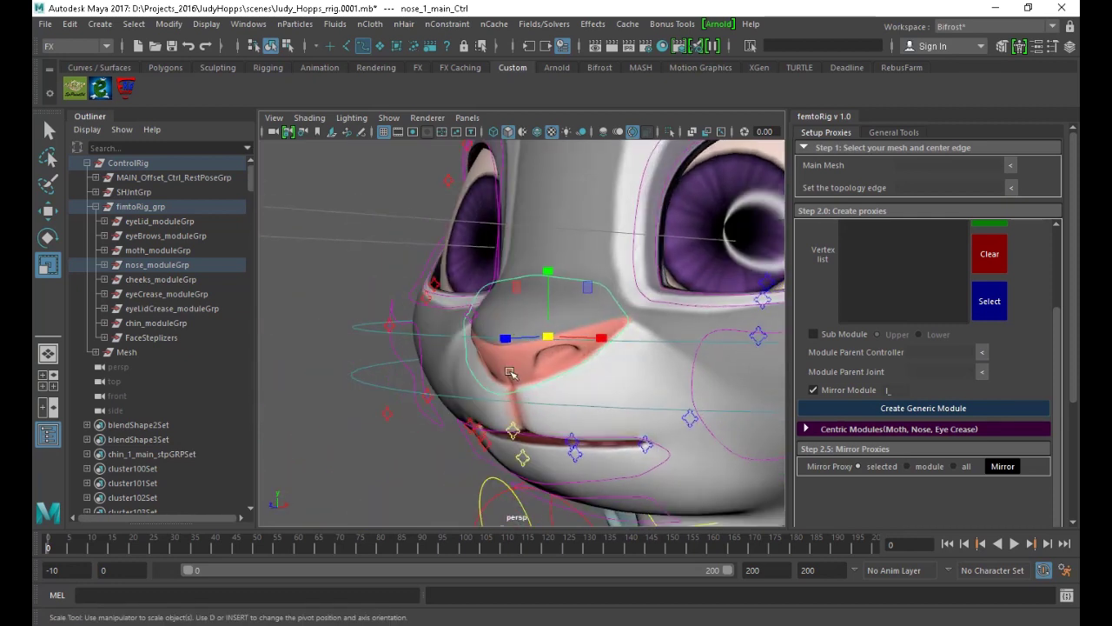
Move the centre nose macro control in the side view and undo the move
click(474, 312)
alt+drag(474, 312, 417, 323)
key(w)
drag(367, 271, 397, 315)
key(ctrl+z)
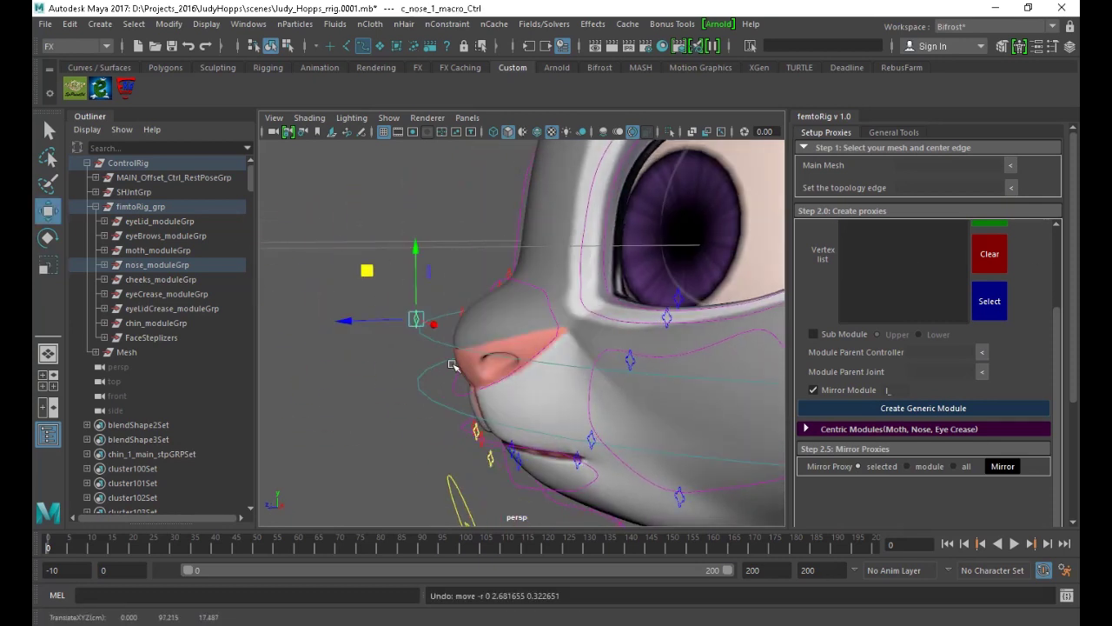
Raise the left upper-lip macro control to open that side of the mouth
alt+drag(499, 363, 641, 328)
alt+right_drag(642, 329, 603, 326)
scroll(603, 326, up, 3)
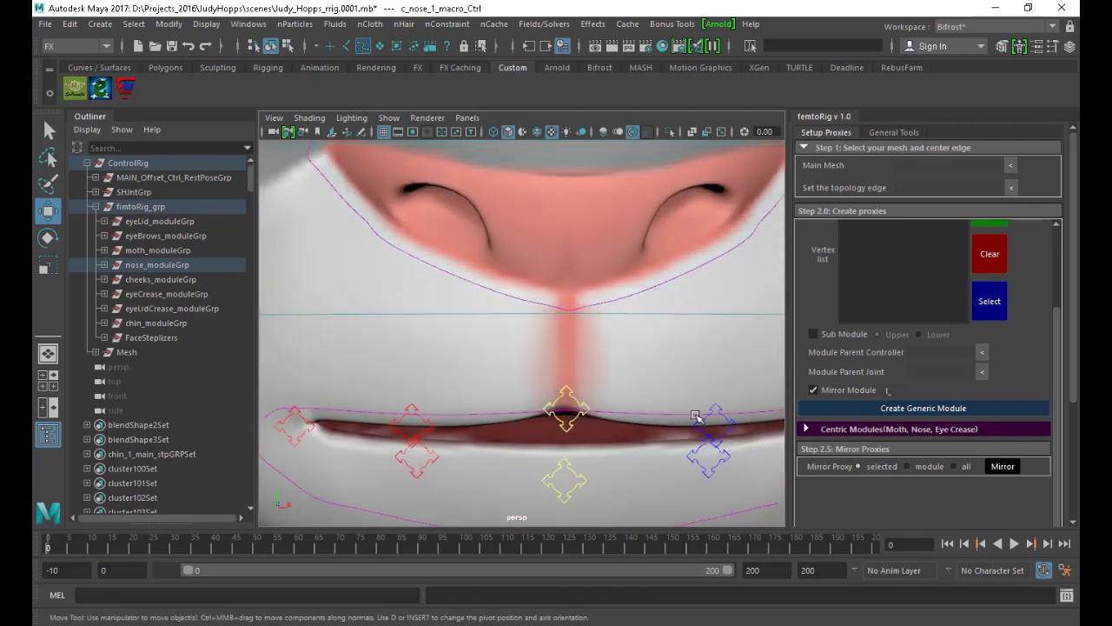
click(718, 424)
middle_drag(718, 424, 715, 358)
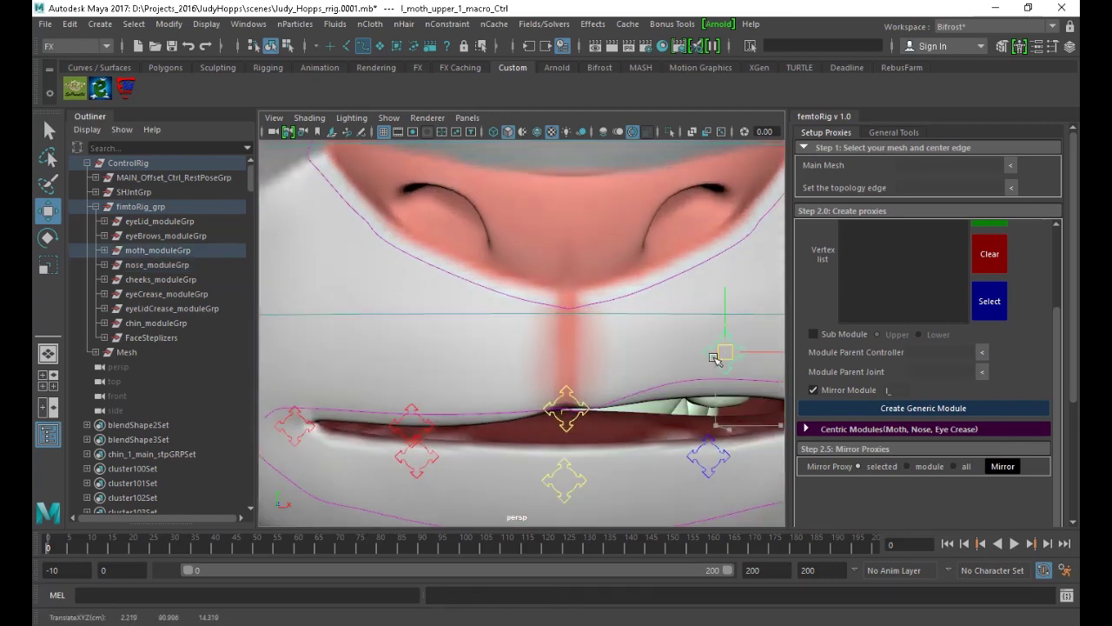
Raise the centre upper-lip macro control by about 0.56 units to lift the middle of the lip
click(567, 400)
click(567, 395)
middle_drag(566, 402, 562, 368)
Open the channel box and its display layers, and make MicroFaceCtrlLayer visible
click(1068, 46)
click(941, 407)
click(903, 407)
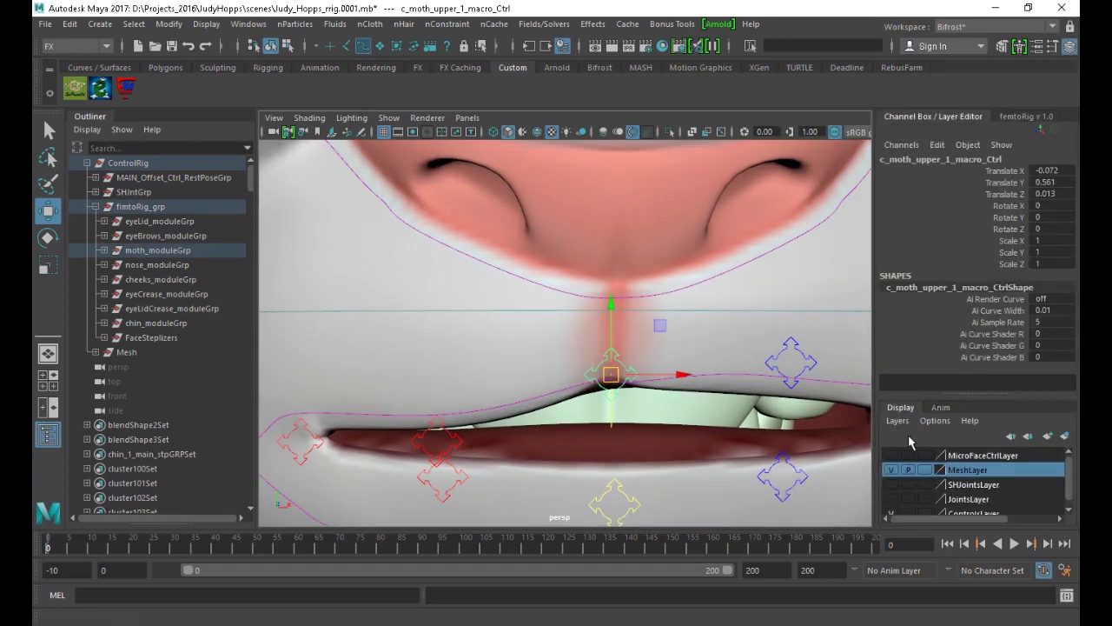
click(892, 455)
alt+drag(666, 382, 641, 390)
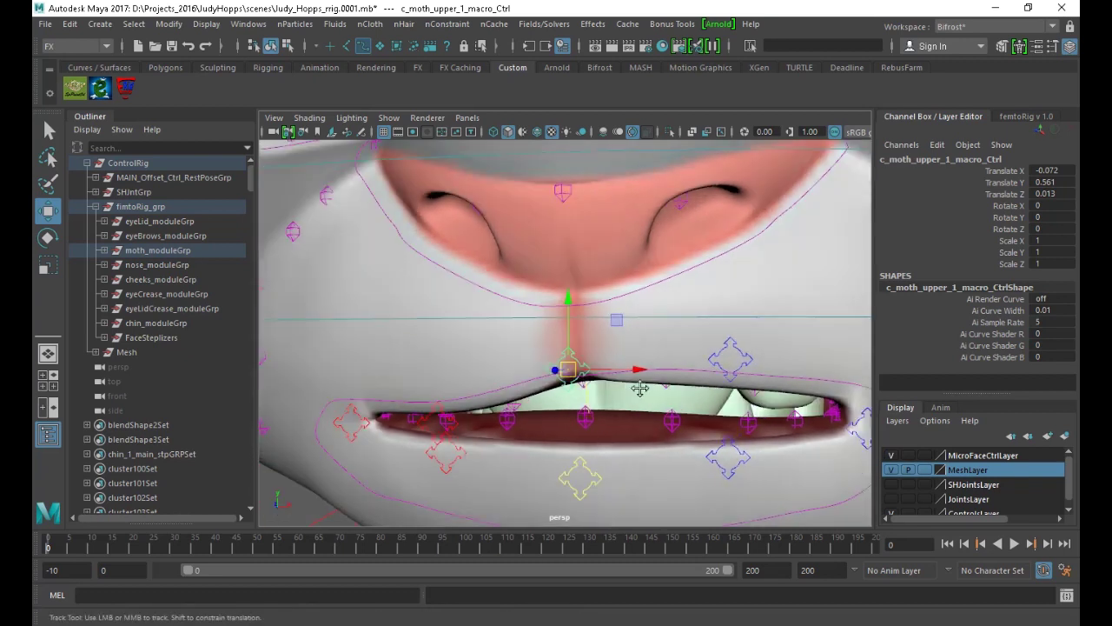
Move the main mouth control upward and forward to open the lips, and undo the move
alt+middle_drag(640, 391, 554, 325)
click(591, 266)
drag(594, 264, 591, 213)
alt+drag(566, 359, 616, 283)
click(647, 292)
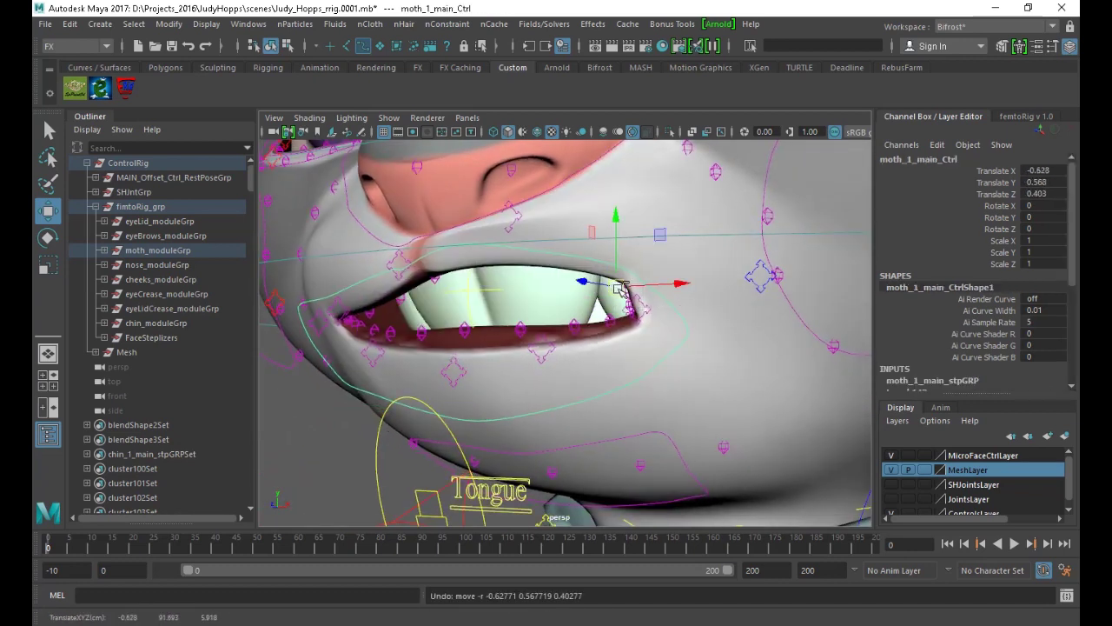
key(ctrl+z)
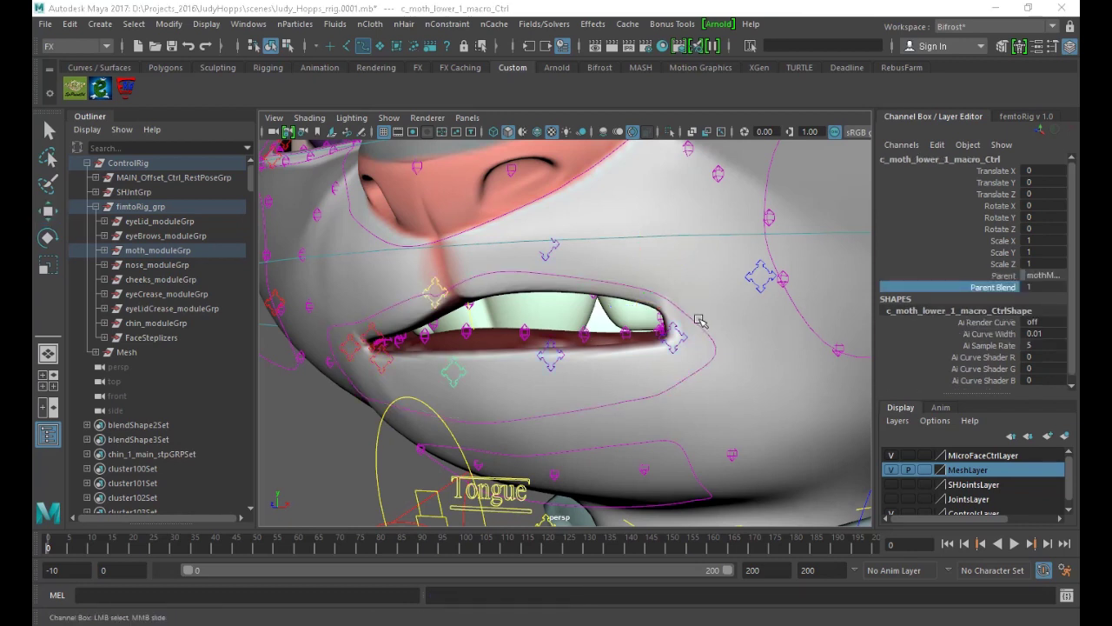
Select the left upper-lip micro control nearest the mouth corner, try moving it and undo the move
click(699, 323)
key(w)
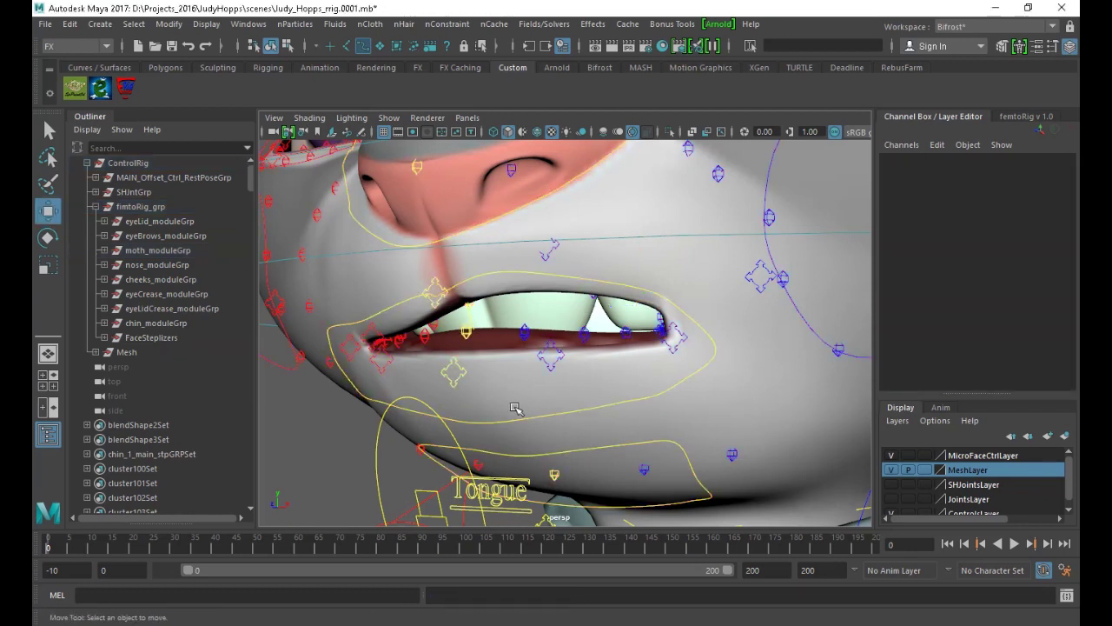
click(659, 305)
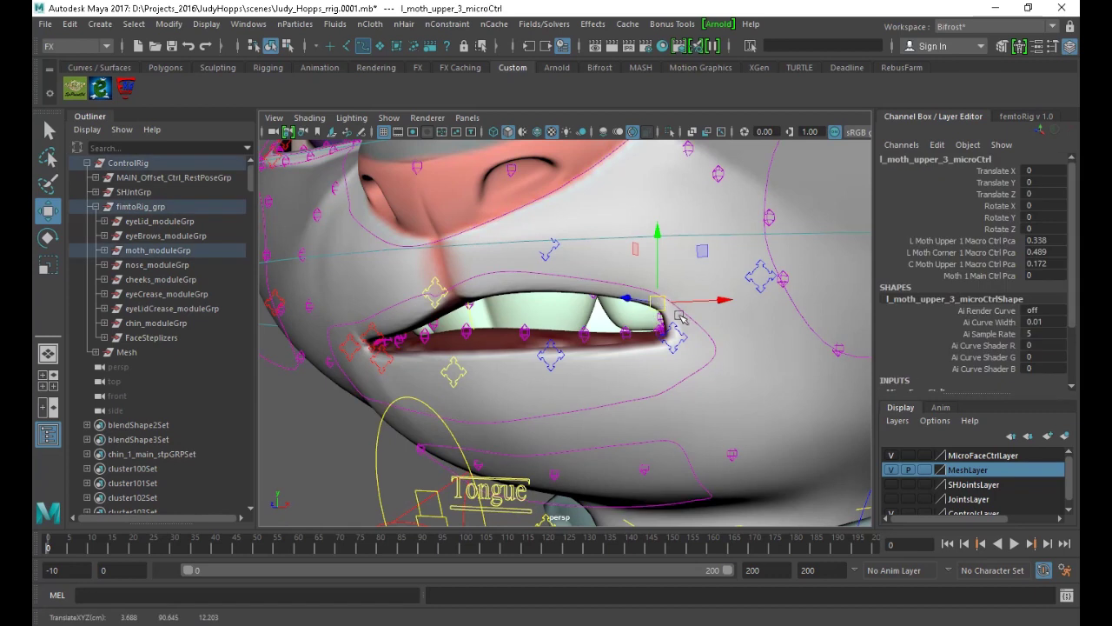
click(686, 317)
drag(643, 307, 665, 324)
key(ctrl+z)
Shift the left upper-lip macro control slightly and select the left lower-lip micro controls to check their macro influence percentages
click(548, 258)
mouse_move(546, 246)
mouse_down()
mouse_move(574, 249)
mouse_move(574, 309)
mouse_move(562, 288)
mouse_move(528, 303)
mouse_move(543, 259)
mouse_move(561, 259)
mouse_up()
click(583, 335)
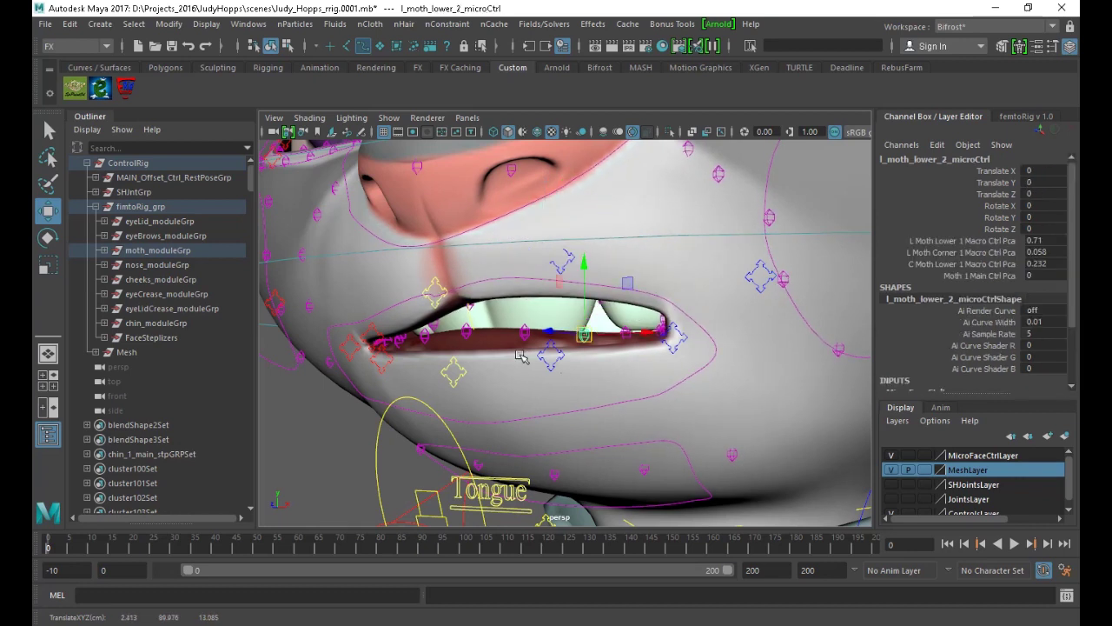
alt+right_drag(557, 325, 576, 360)
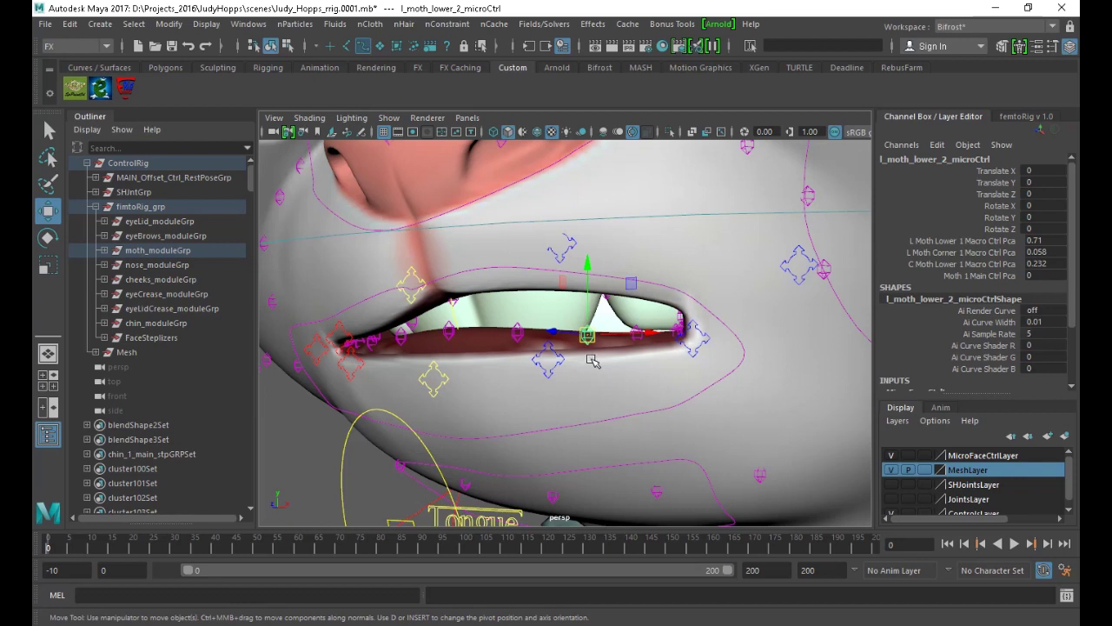
alt+drag(588, 371, 530, 365)
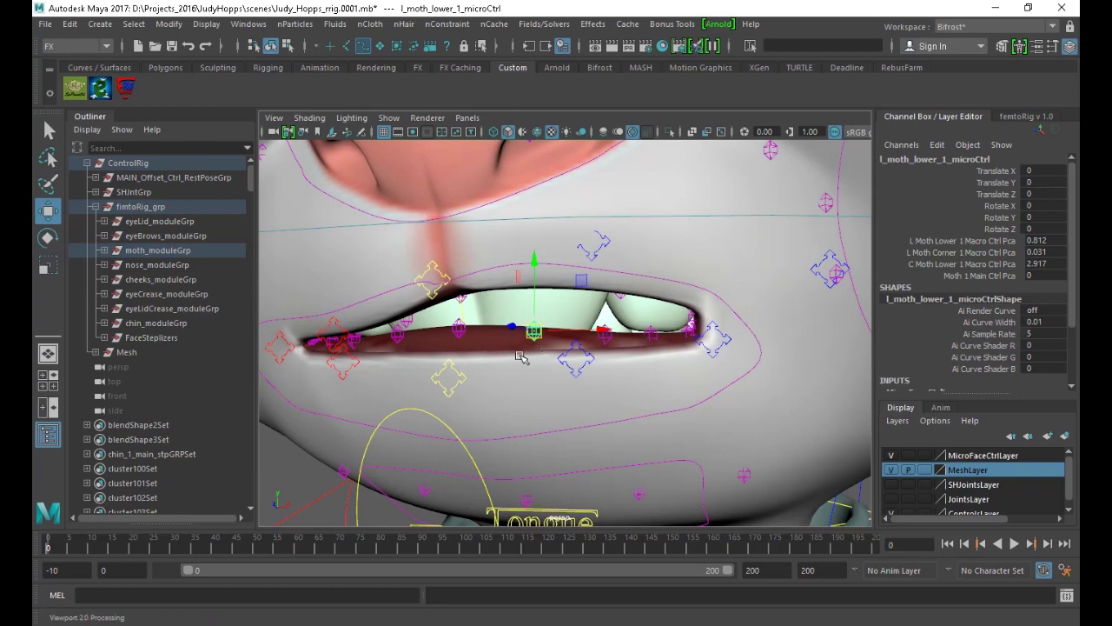
click(519, 358)
click(753, 424)
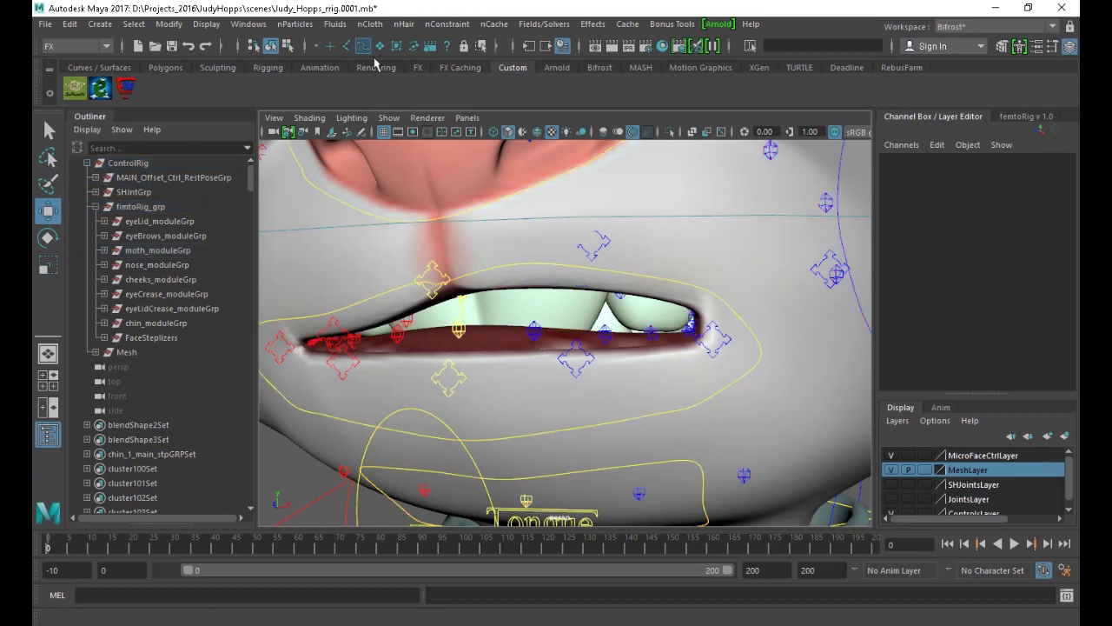
Test-move a lower-lip vertex of the face mesh with soft selection, undo it and return to object mode
click(346, 256)
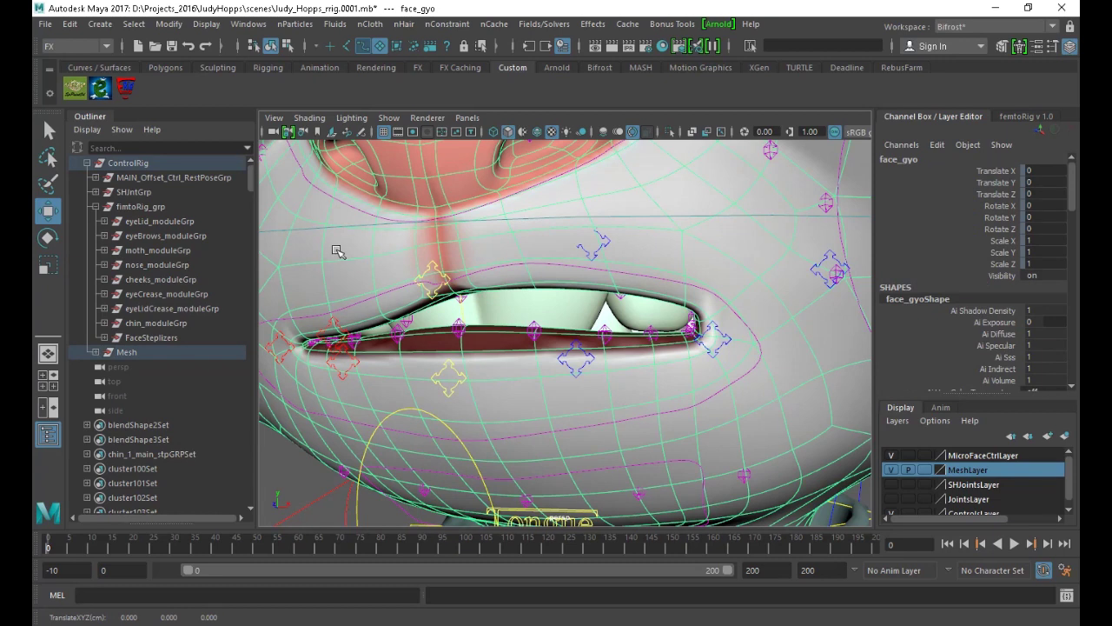
right_drag(338, 250, 285, 193)
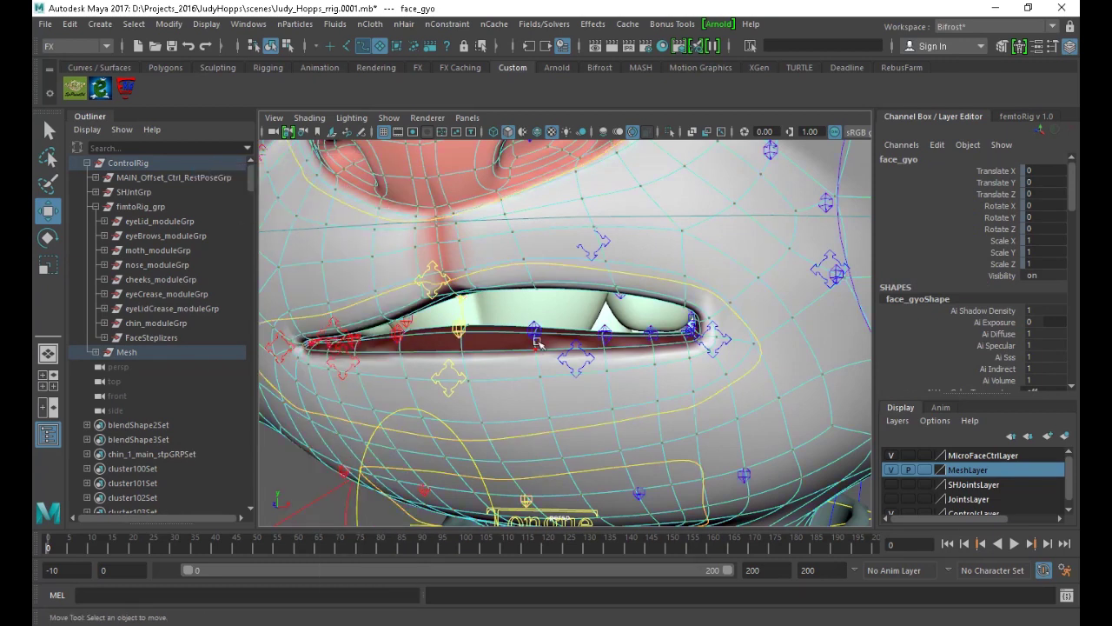
click(534, 332)
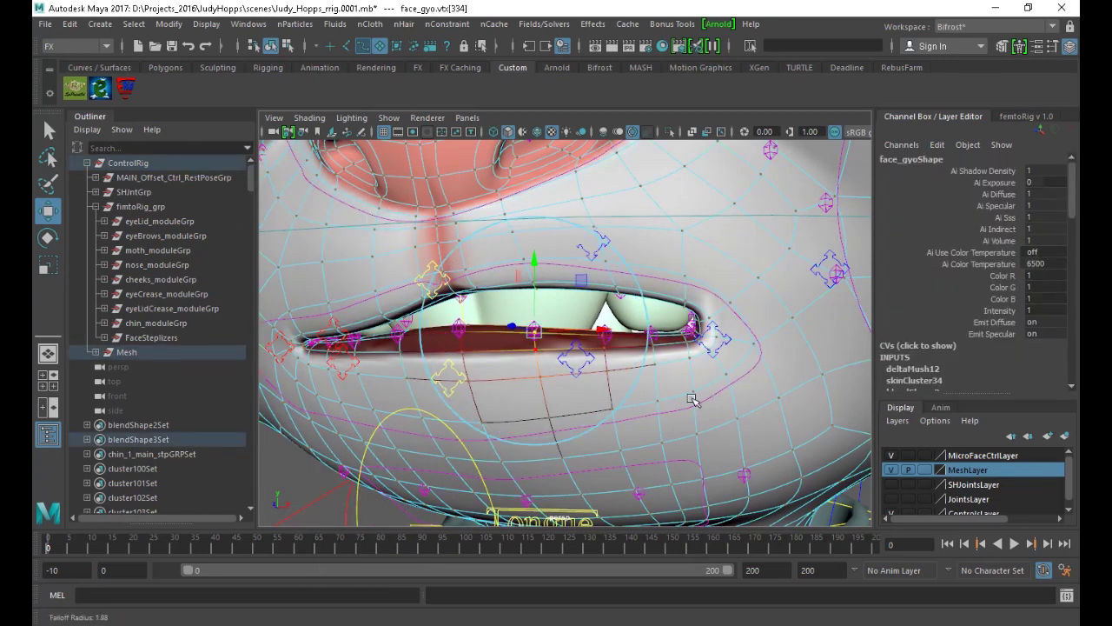
drag(506, 327, 524, 352)
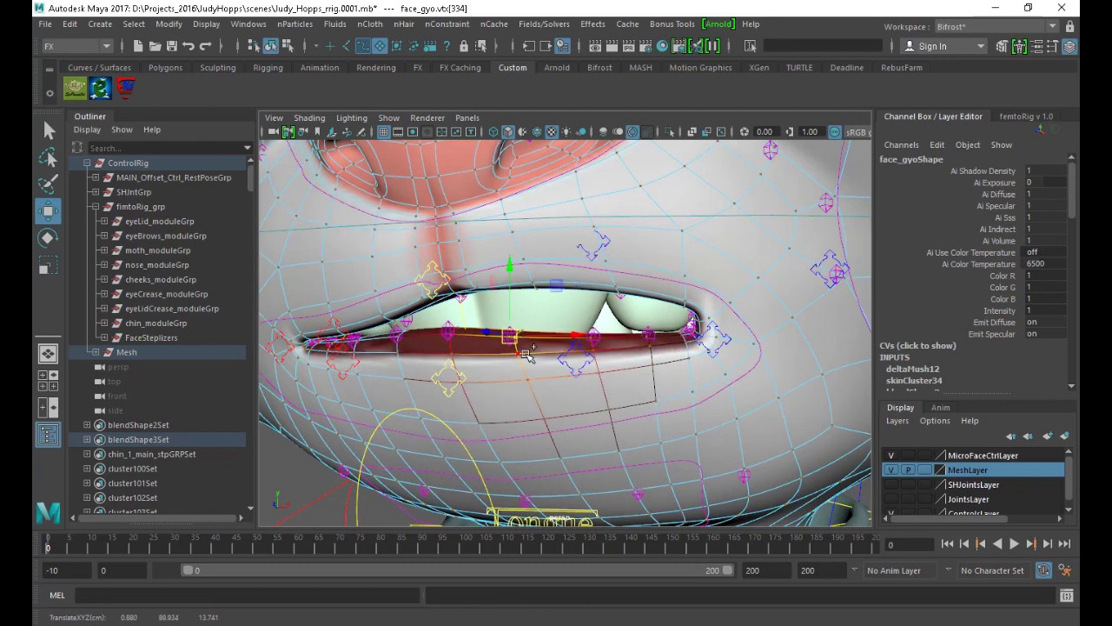
key(ctrl+z)
key(q)
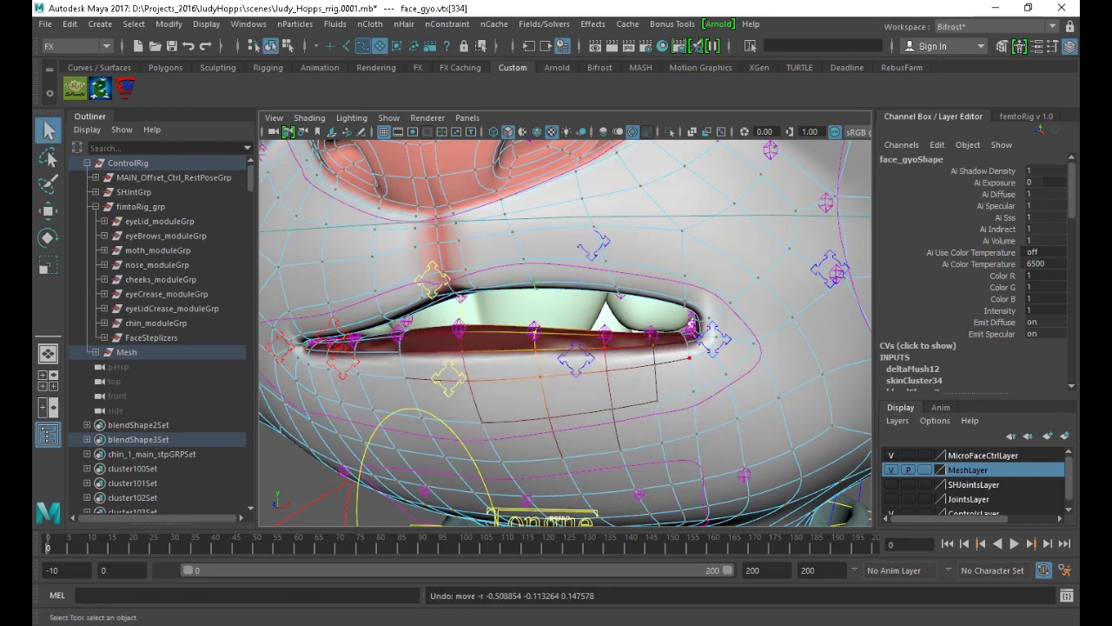
right_drag(755, 322, 830, 174)
Undo the upper-lip macro control moves and select the centre upper-lip macro control
scroll(652, 333, down, 1)
scroll(653, 335, down, 2)
alt+drag(653, 334, 458, 353)
scroll(586, 325, down, 3)
alt+middle_drag(571, 352, 617, 390)
alt+middle_drag(521, 387, 584, 324)
alt+right_drag(584, 324, 594, 445)
alt+drag(556, 372, 641, 372)
scroll(563, 383, up, 2)
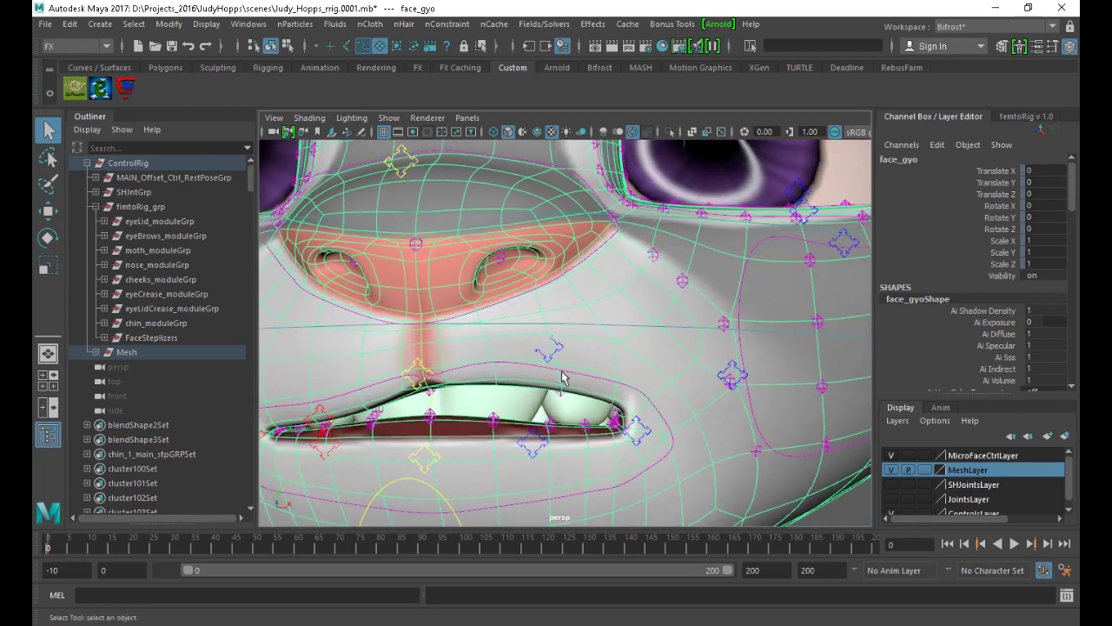
click(556, 356)
key(ctrl+z)
alt+middle_drag(562, 359, 664, 304)
click(520, 333)
alt+drag(520, 333, 532, 373)
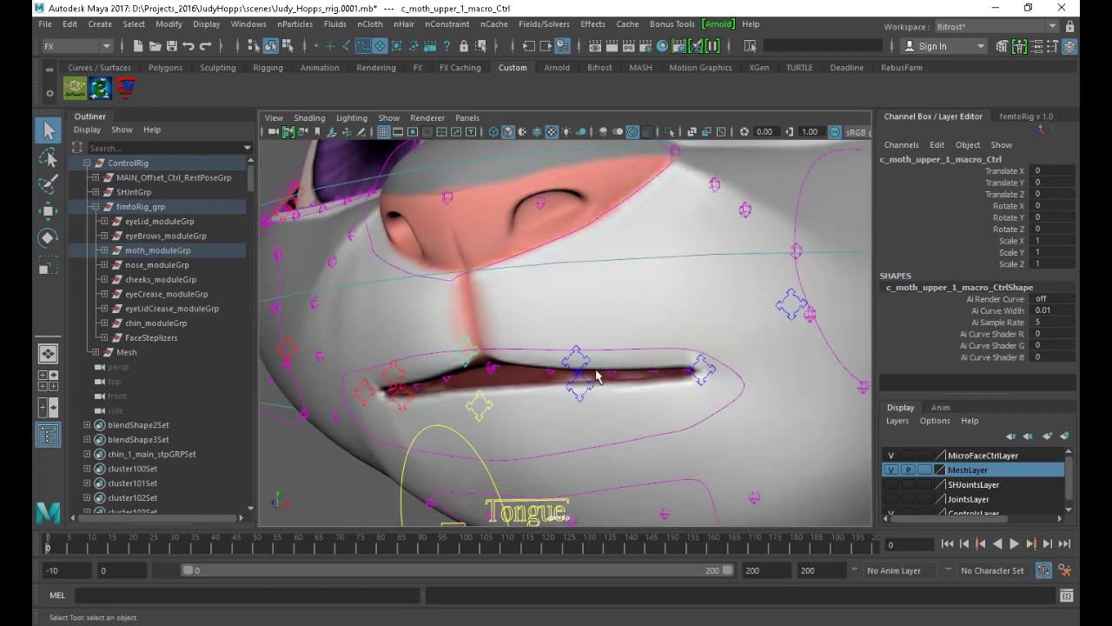
Open the femtoRig v 1.0 tools, widen their area and show the General Tools
click(1010, 120)
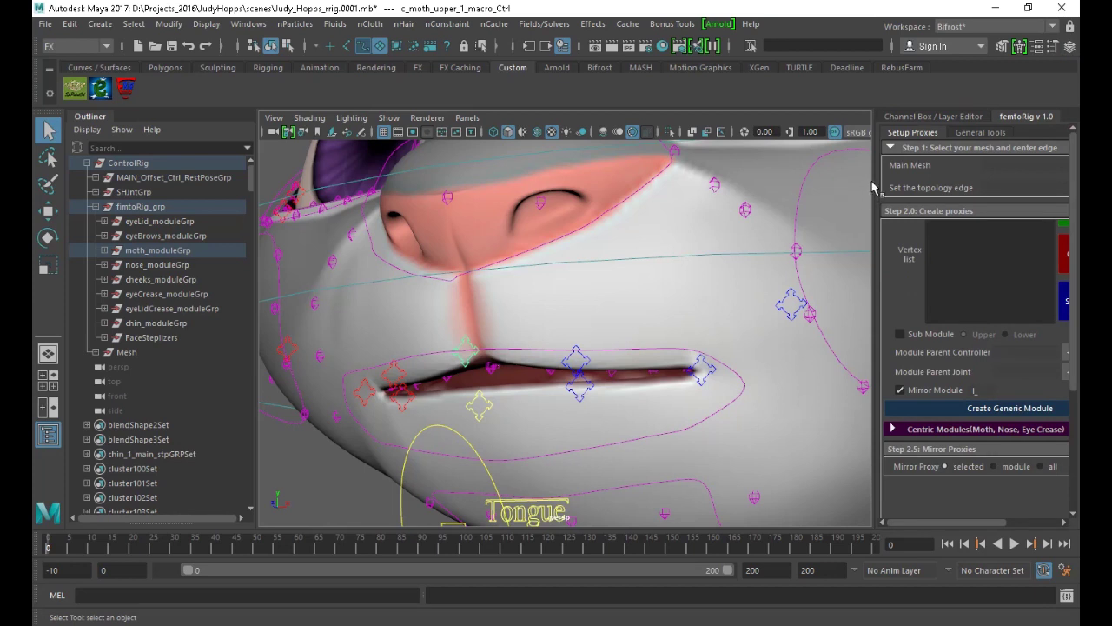
drag(874, 179, 826, 179)
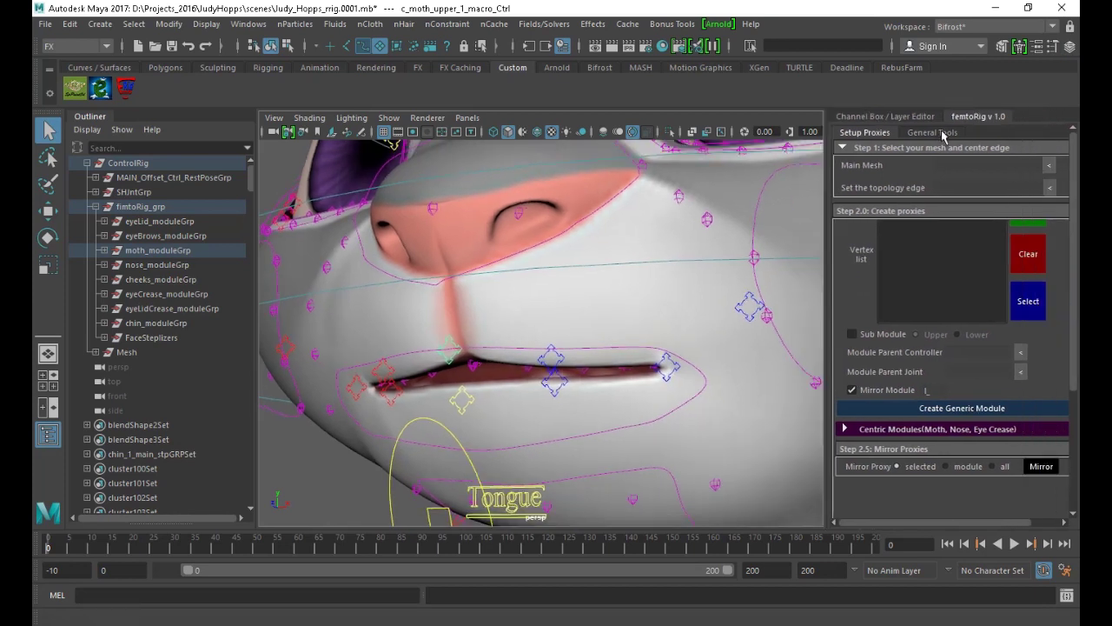
click(933, 132)
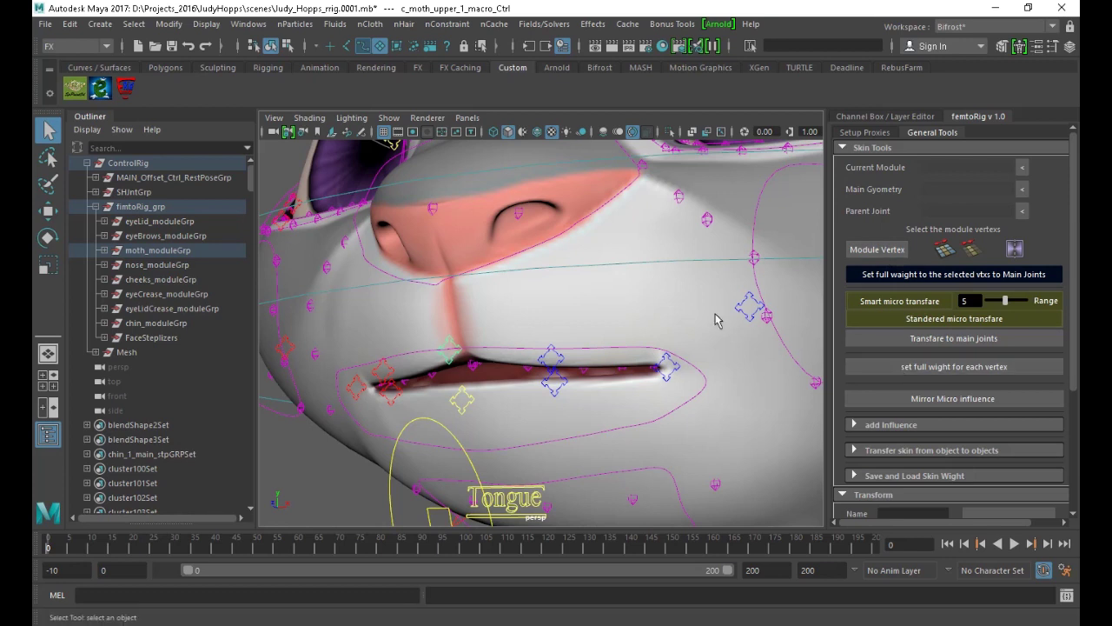
Examine the eyelid, eye-crease and cheek controls around the left eye
scroll(627, 360, down, 4)
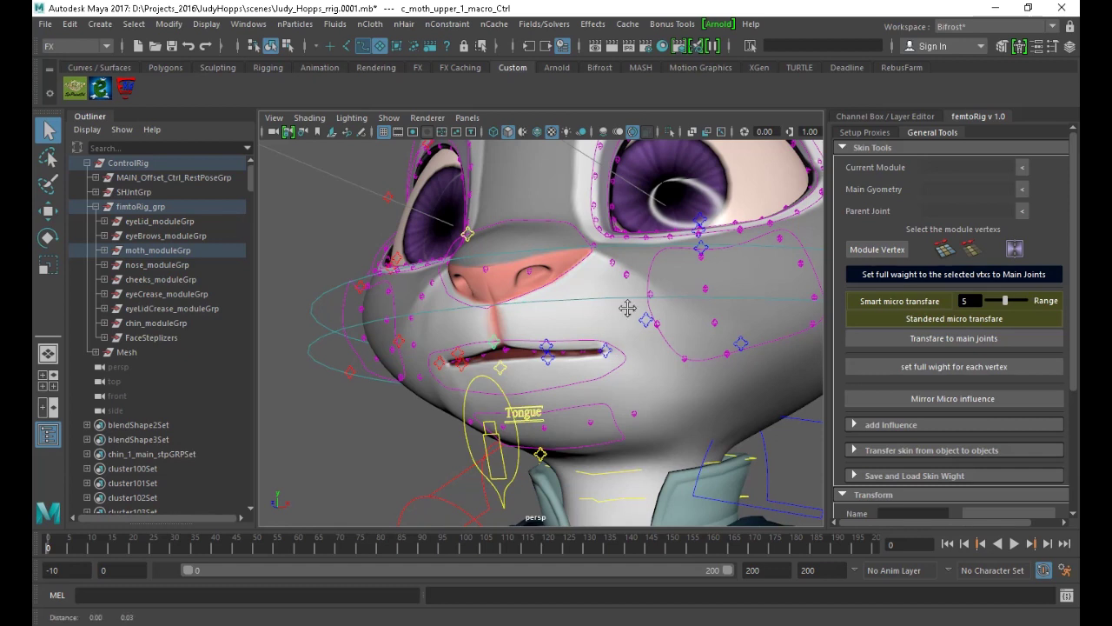
alt+middle_drag(641, 285, 564, 335)
alt+drag(564, 336, 487, 419)
alt+right_drag(609, 256, 576, 349)
scroll(573, 331, up, 3)
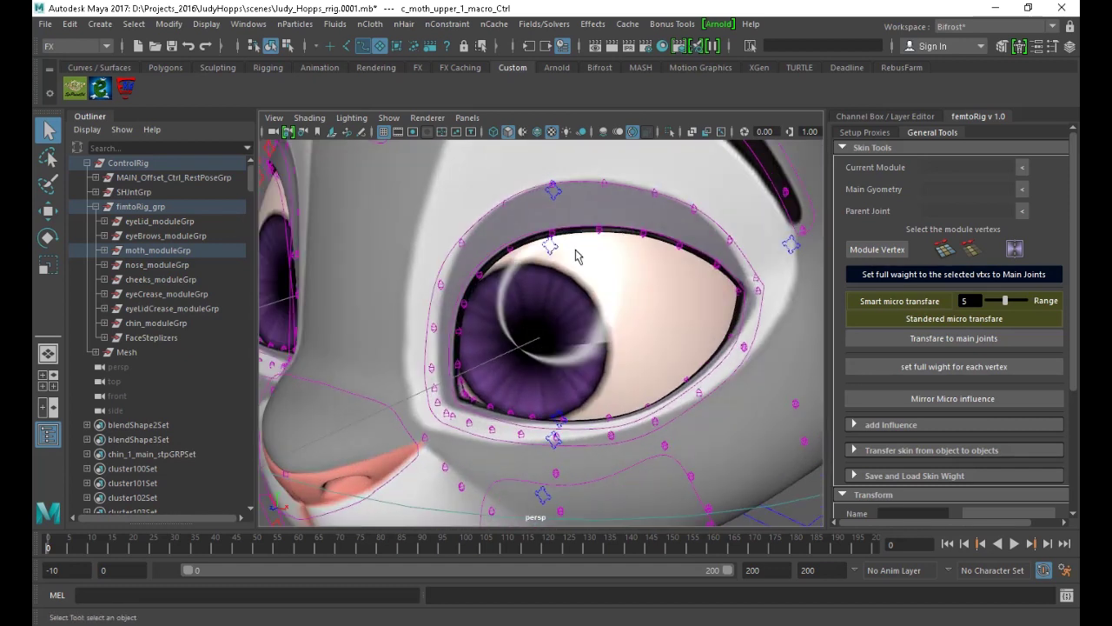
alt+drag(652, 376, 522, 382)
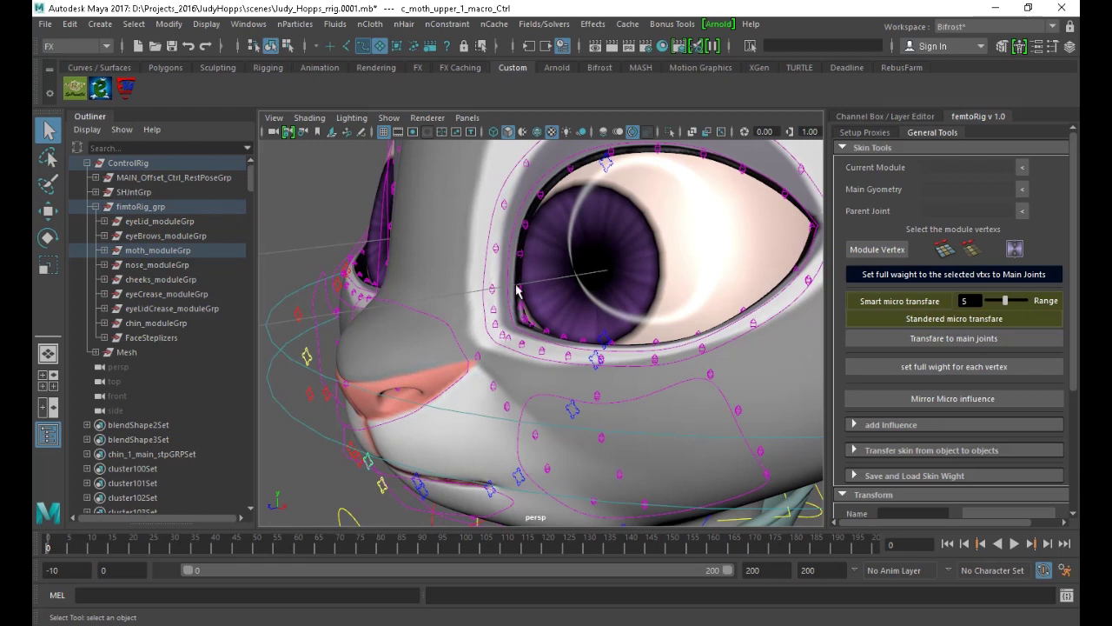
alt+drag(487, 362, 628, 352)
Pull the left lower-lip macro control down by about 1.4 units to open that side of the mouth
alt+middle_drag(610, 304, 649, 143)
alt+right_drag(504, 348, 557, 388)
alt+drag(557, 388, 539, 447)
click(561, 375)
key(w)
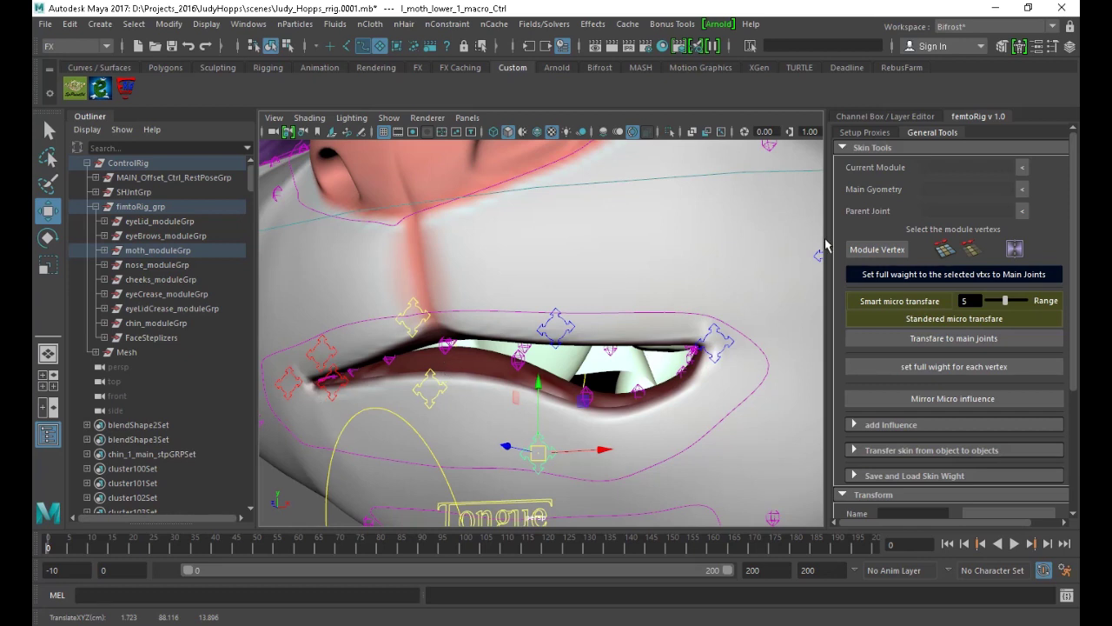
Show the Generic Modules options in Setup Proxies and select the centre lower-lip macro control
click(864, 132)
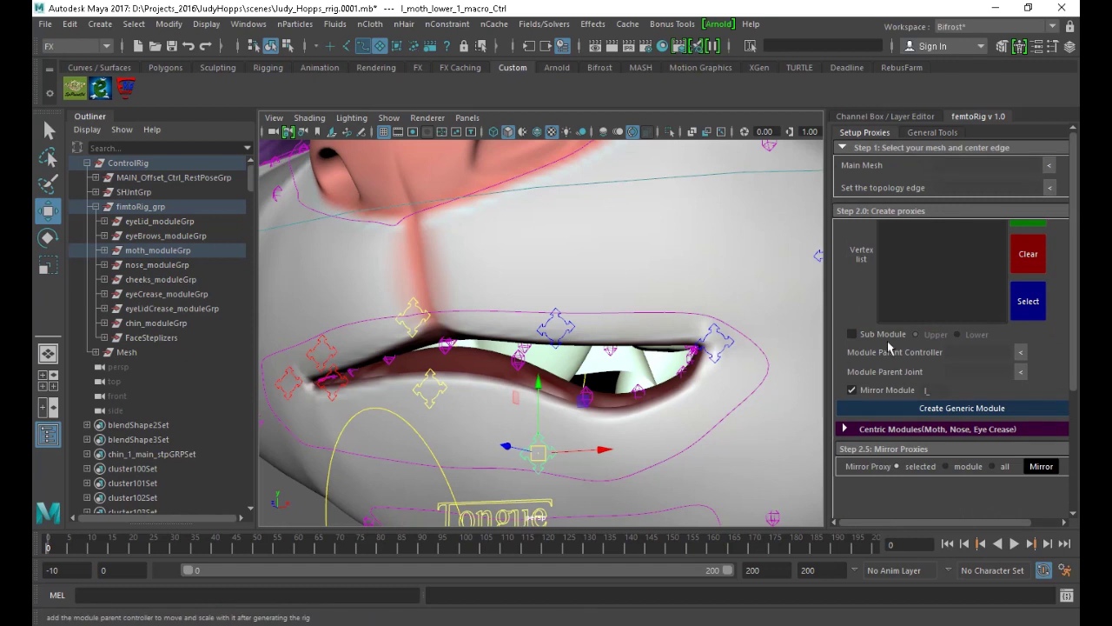
scroll(907, 337, up, 2)
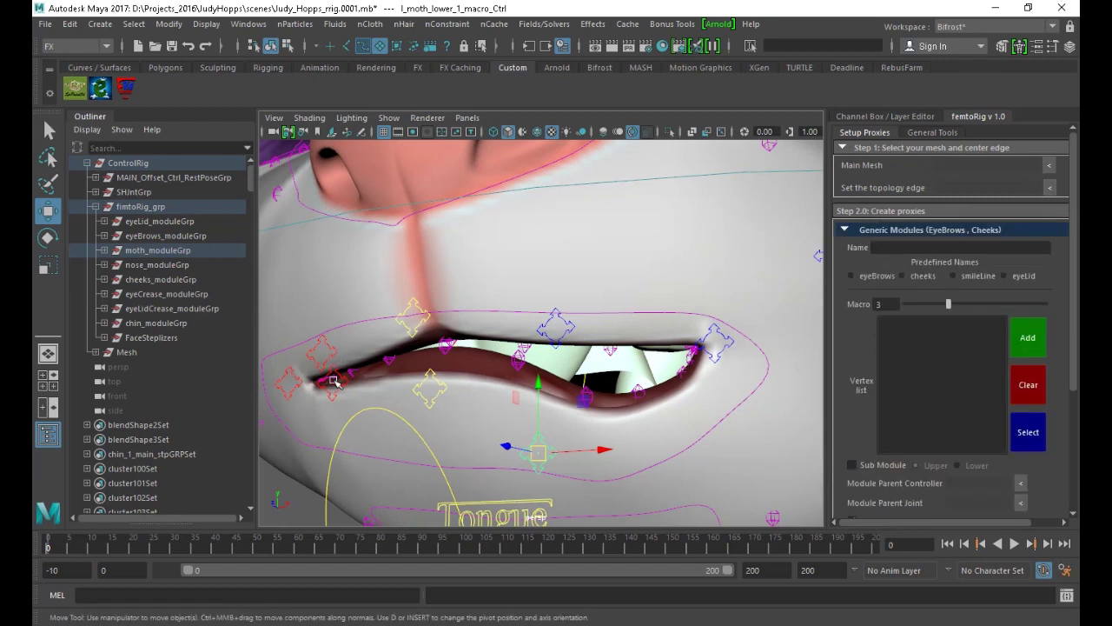
click(454, 391)
click(430, 384)
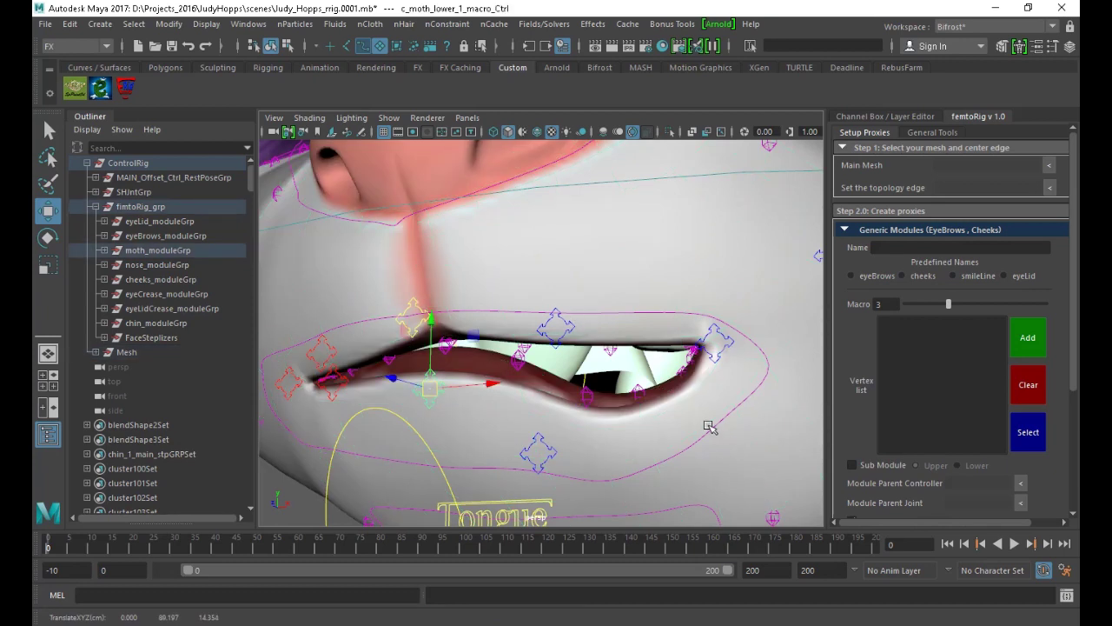
Open the channel box and compare the attributes of the left lip's micro and macro controls
click(692, 348)
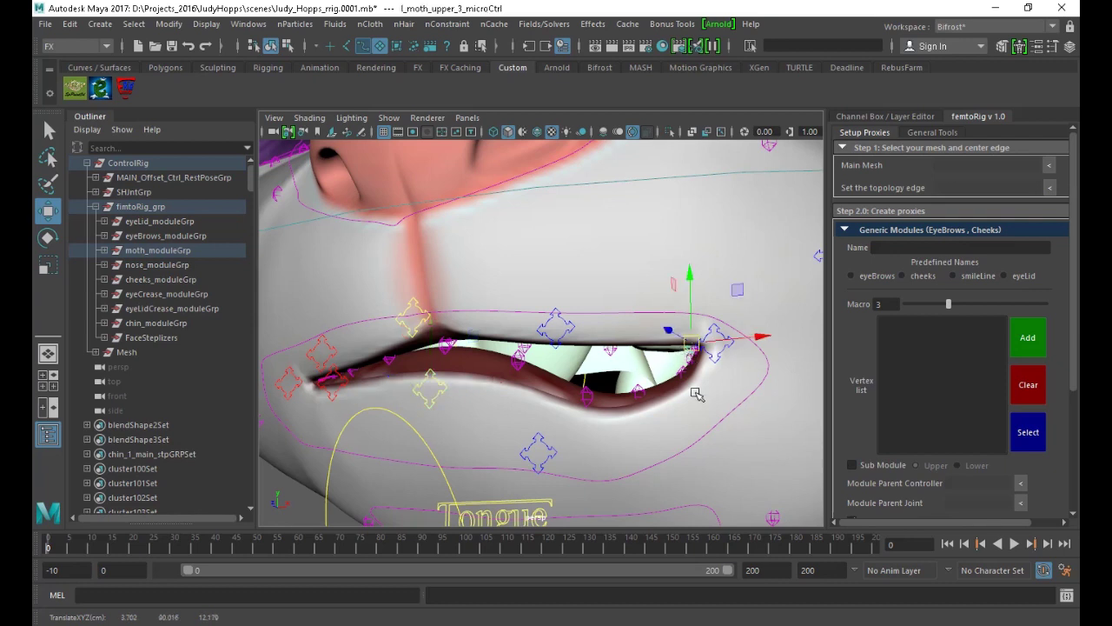
click(1069, 48)
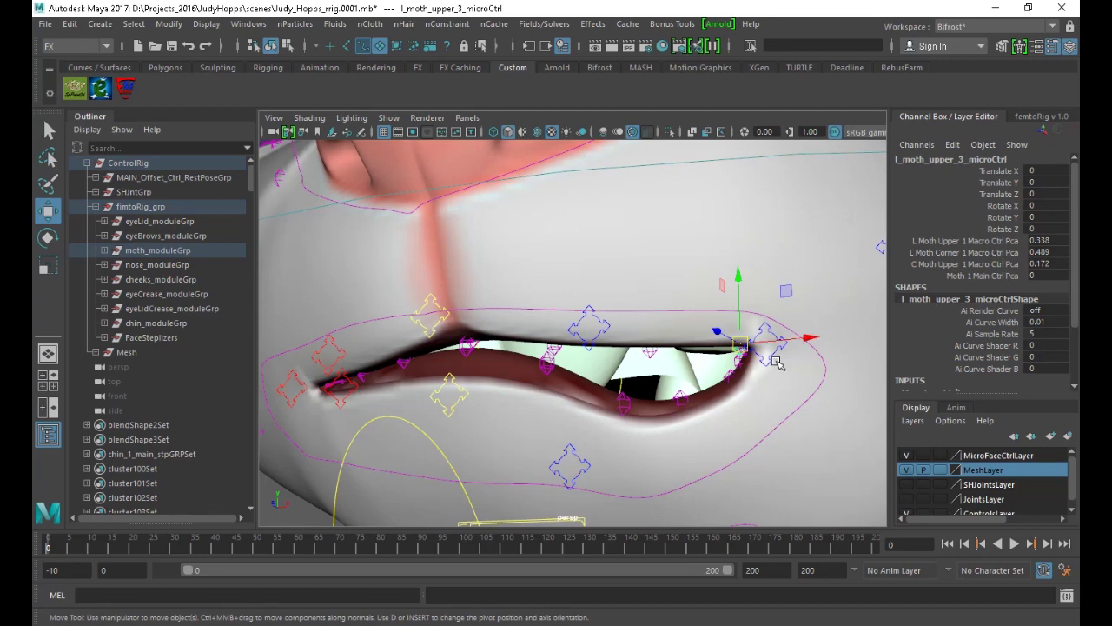
click(770, 356)
click(590, 467)
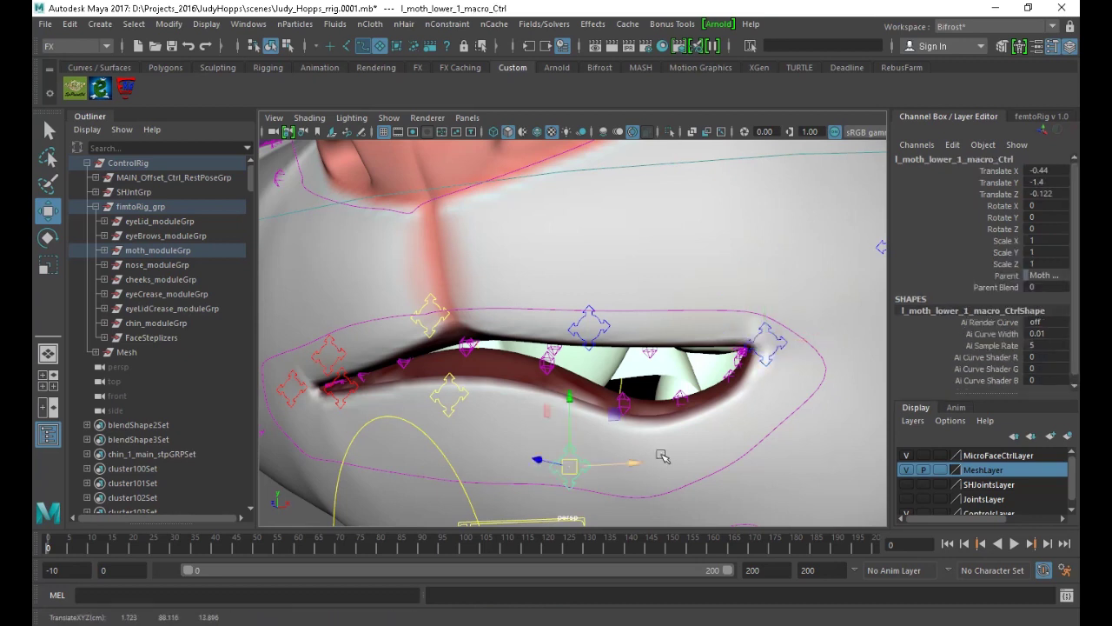
click(622, 403)
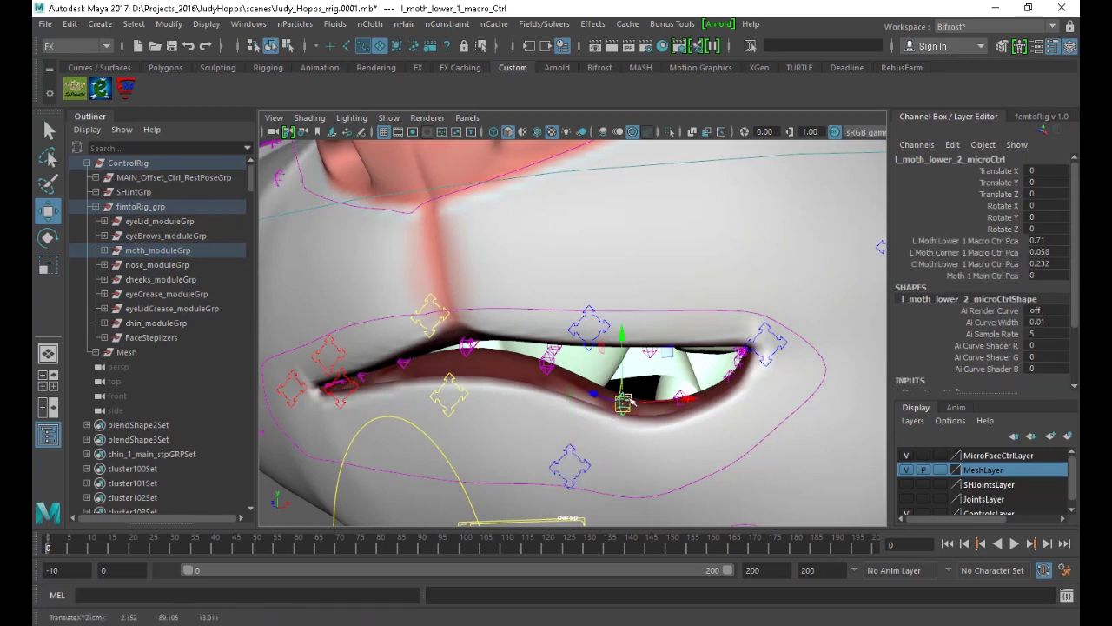
Pull the left lower-lip macro control further forward and select the second left lower-lip micro control
alt+drag(858, 347, 399, 393)
click(611, 356)
click(529, 335)
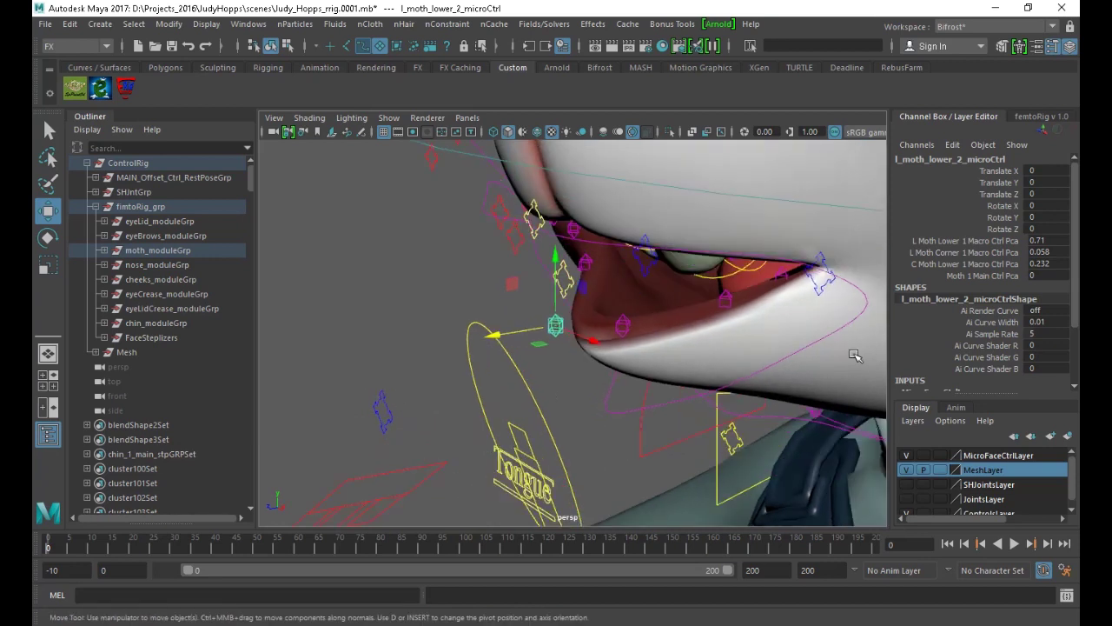
Try a different L Moth Lower 1 Macro Ctrl Pca influence on the lower-lip micro control and undo the change
click(978, 241)
middle_drag(599, 354, 574, 357)
alt+drag(573, 365, 669, 332)
alt+right_drag(628, 301, 681, 339)
alt+right_drag(699, 291, 621, 283)
alt+drag(621, 283, 688, 313)
key(ctrl+z)
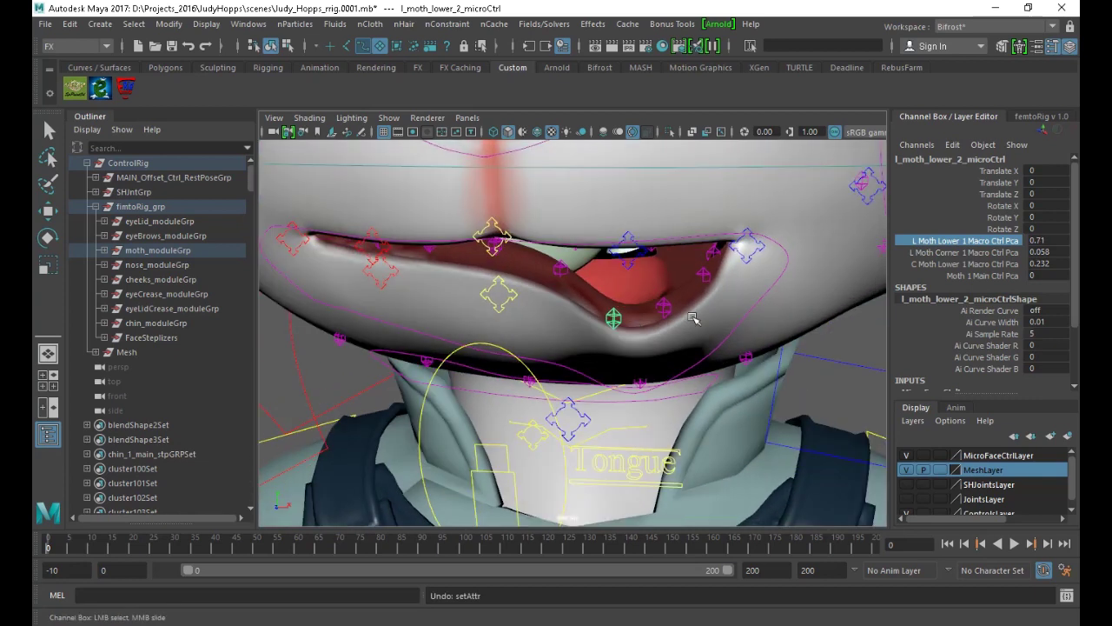
Select moth_1_MainJnt inside moth_jointGrp and examine the mouth from the side
alt+drag(571, 437, 492, 424)
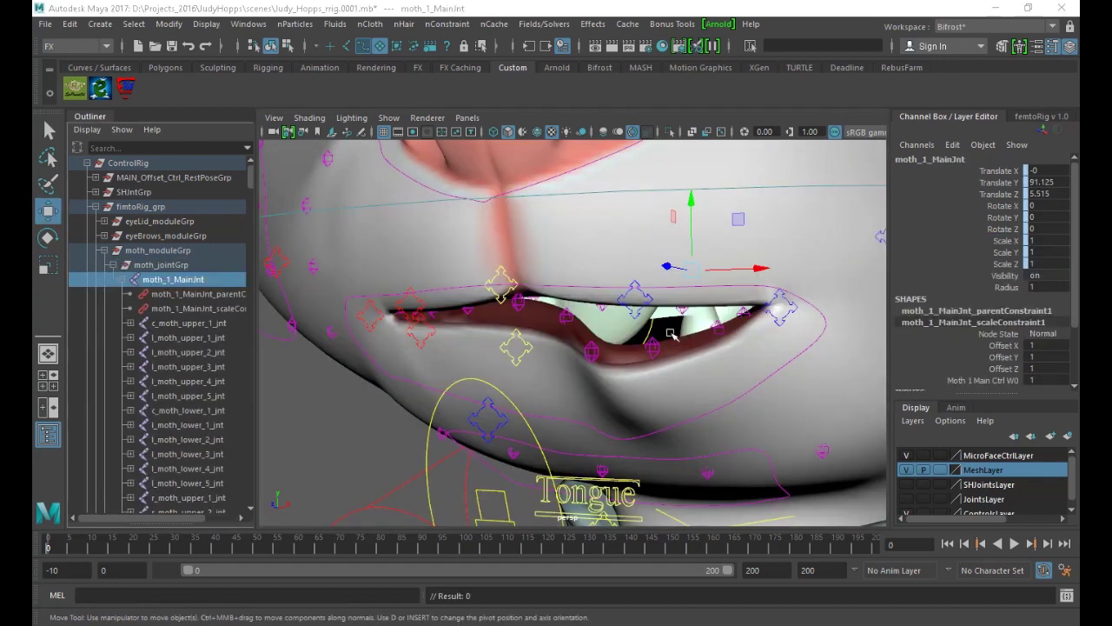
alt+drag(670, 333, 648, 345)
alt+middle_drag(648, 345, 586, 336)
alt+drag(572, 316, 633, 318)
alt+right_drag(632, 318, 553, 303)
alt+drag(554, 304, 496, 313)
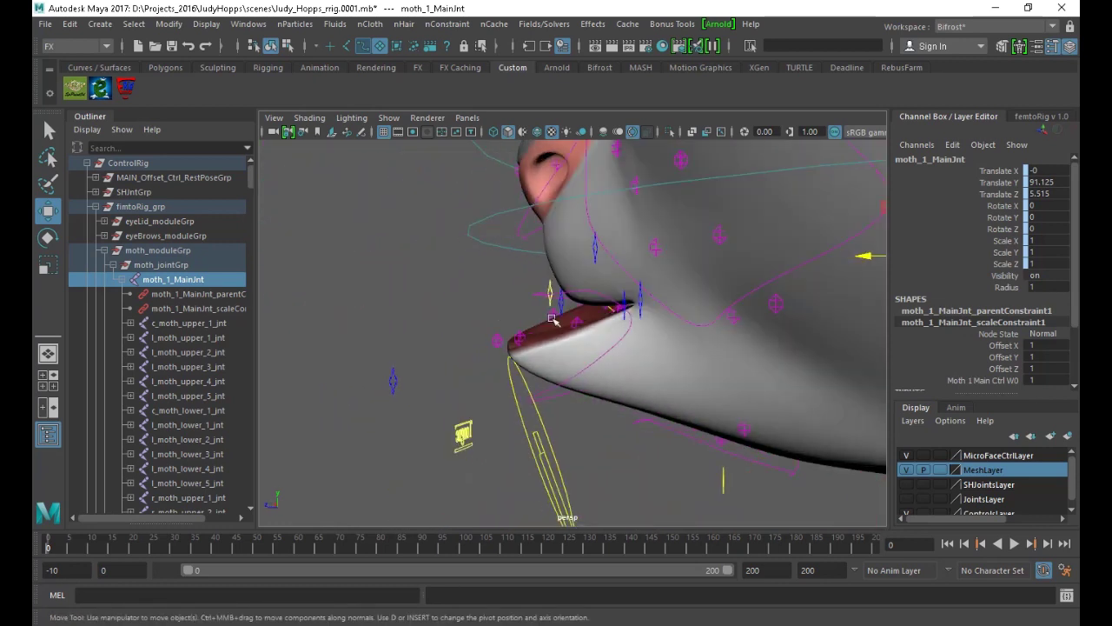
click(389, 117)
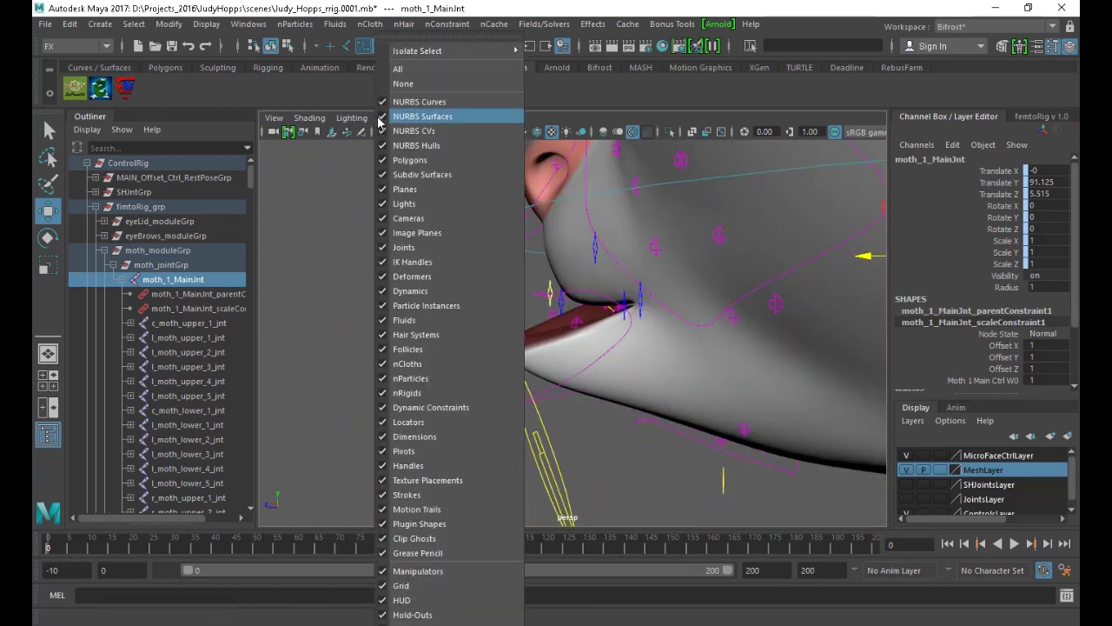
click(348, 98)
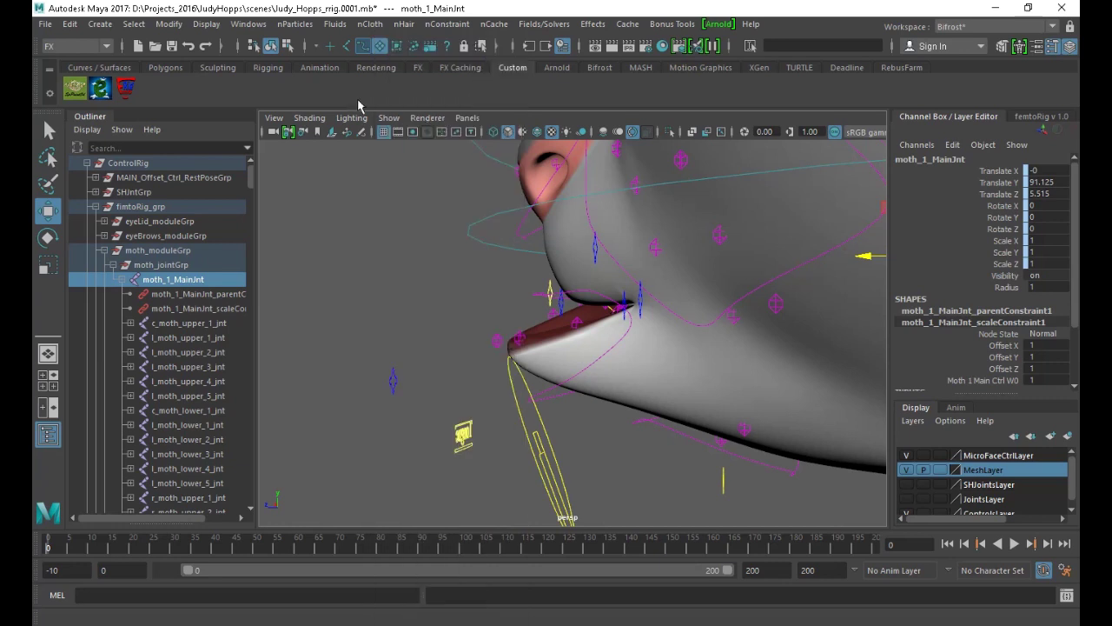
Show the SHJointsLayer, isolate the moth_1_MainJnt hierarchy and examine the mouth joints from several angles
click(906, 485)
alt+drag(653, 443, 506, 408)
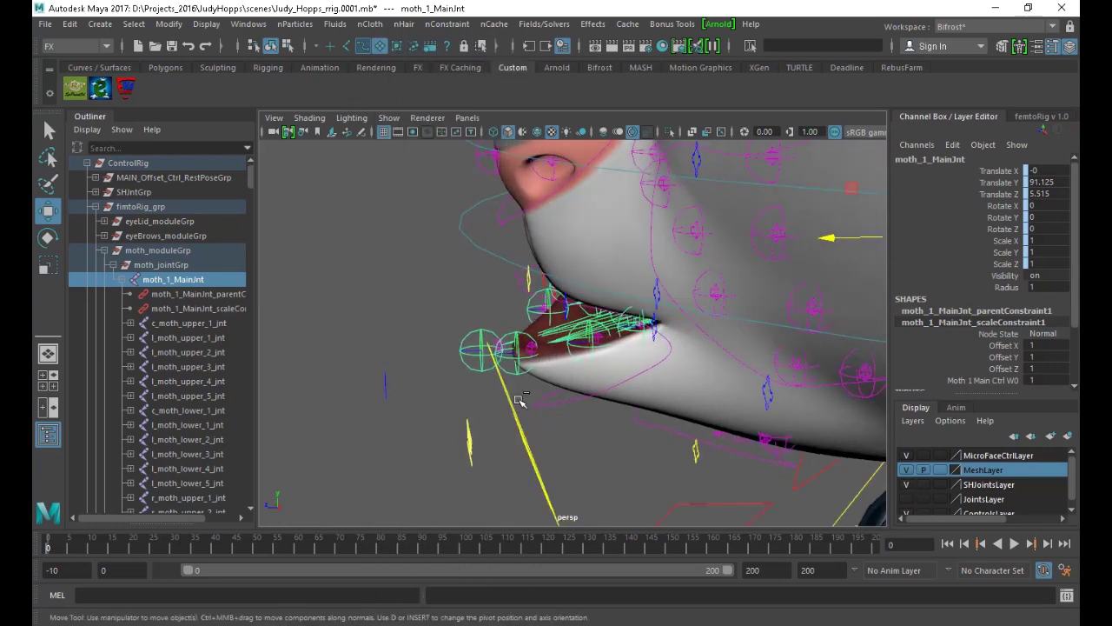
key(ctrl+1)
alt+drag(574, 393, 466, 318)
click(432, 340)
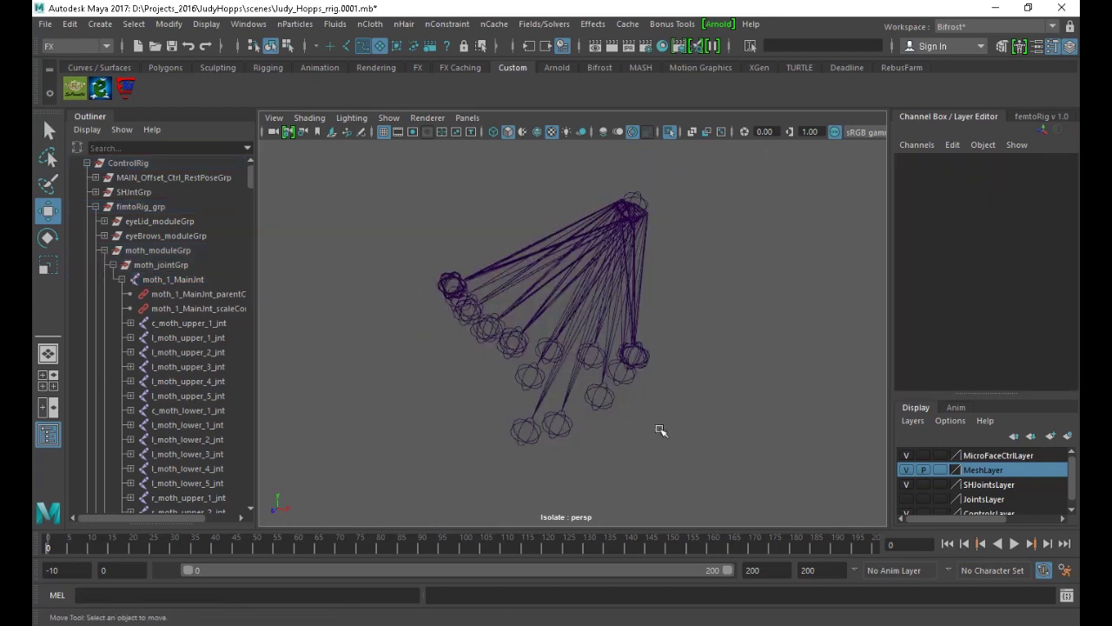
alt+drag(560, 433, 803, 354)
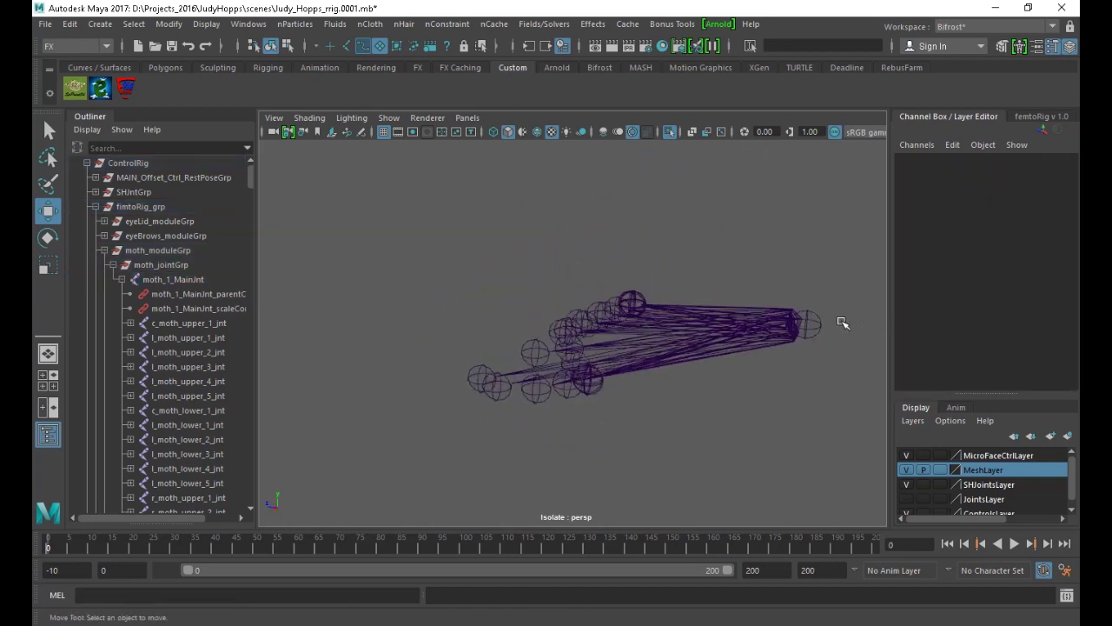
Enable joint picking, select the mouth's root joint to review its child joints in the Outliner, and exit isolation
click(346, 48)
click(807, 328)
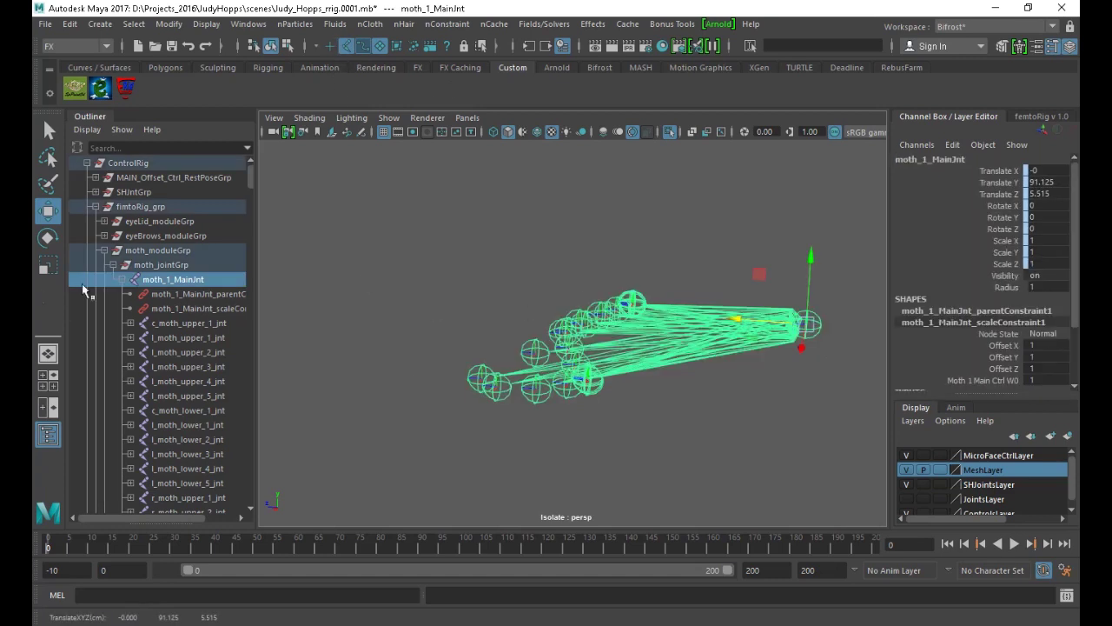
scroll(205, 349, down, 3)
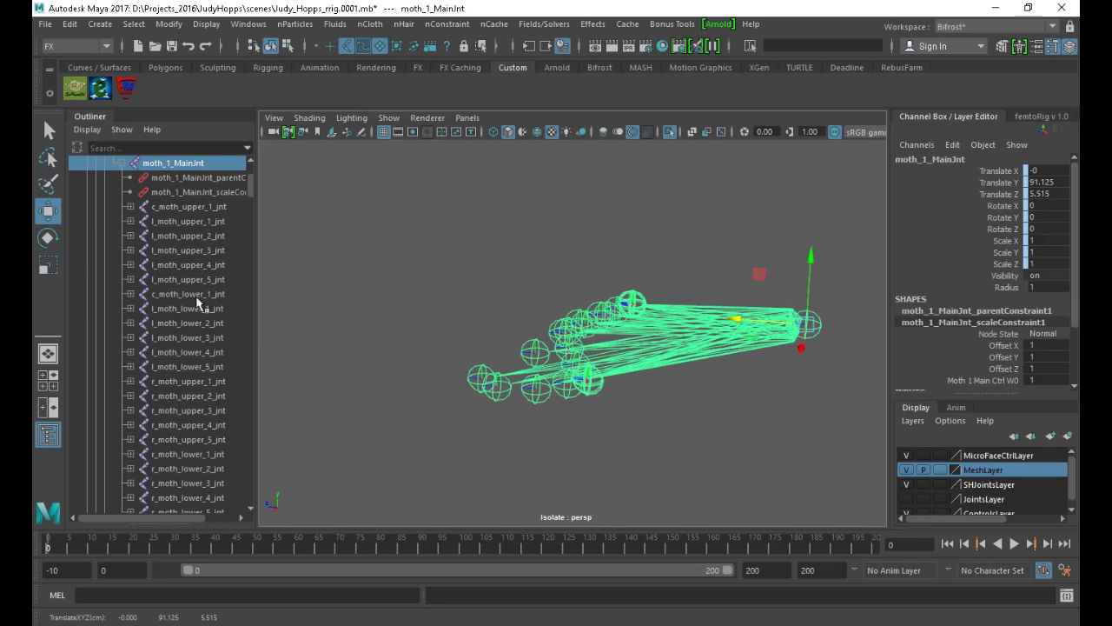
scroll(188, 365, down, 3)
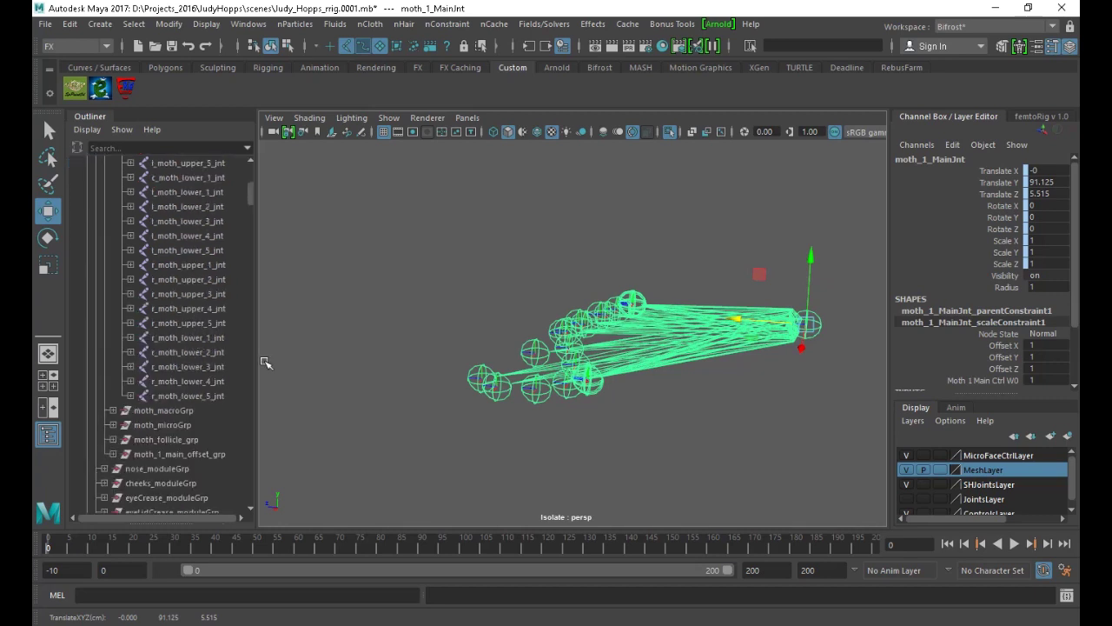
key(ctrl+1)
alt+drag(556, 452, 474, 443)
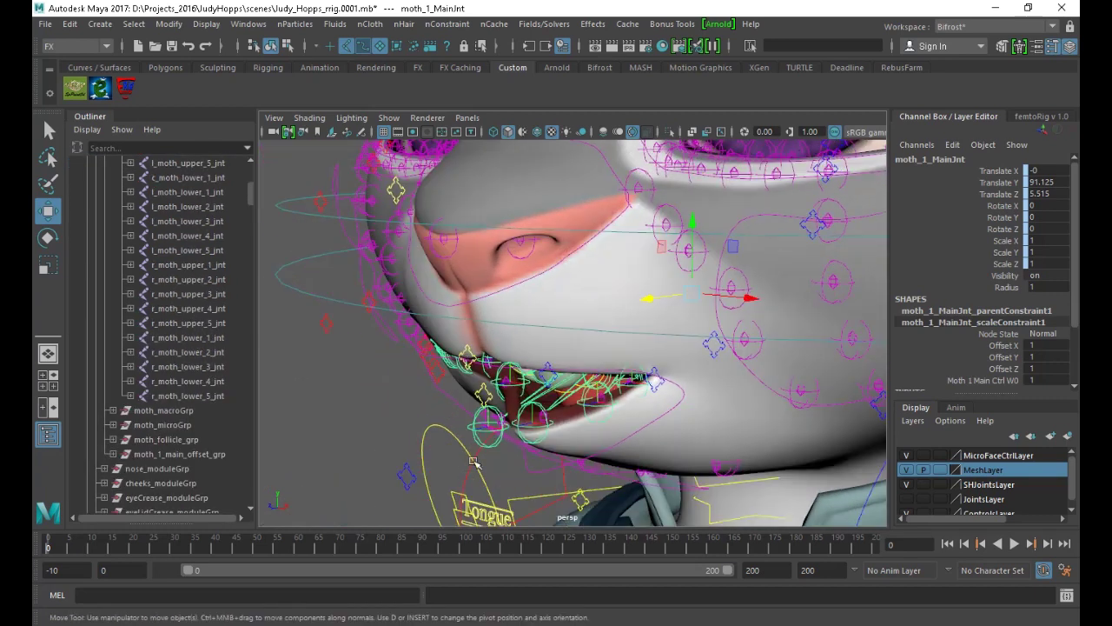
Test-move the left lower-lip macro control and undo the lip changes back to the neutral mouth pose
click(407, 484)
drag(359, 491, 429, 475)
key(ctrl+z)
alt+drag(561, 426, 499, 385)
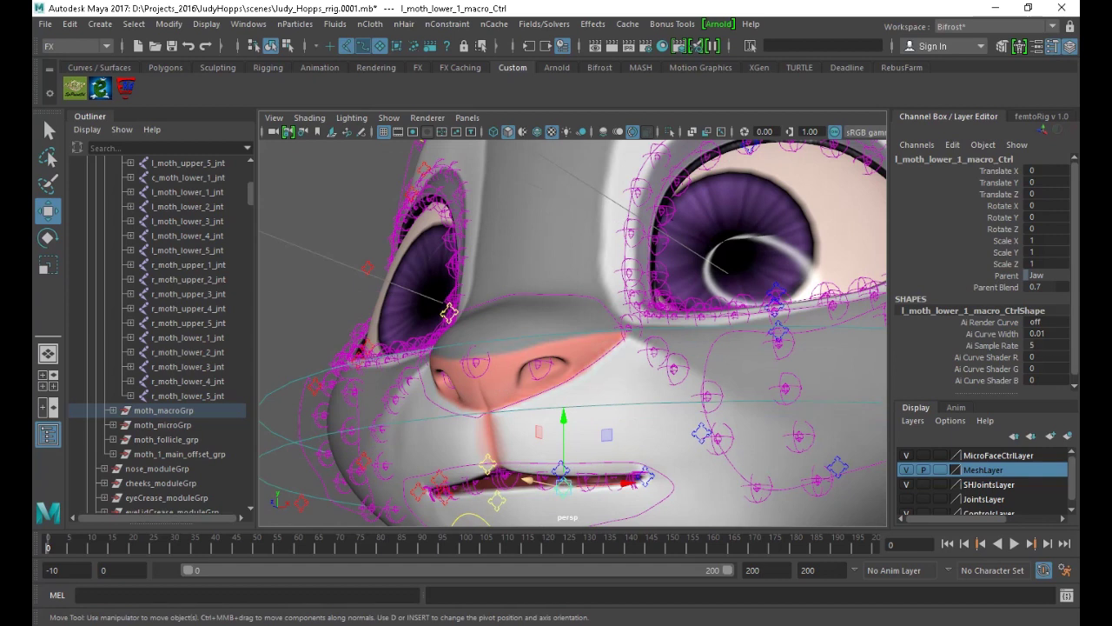
Select the left eyebrow's main joint and examine its joints from the side
alt+drag(565, 405, 619, 222)
scroll(452, 310, down, 3)
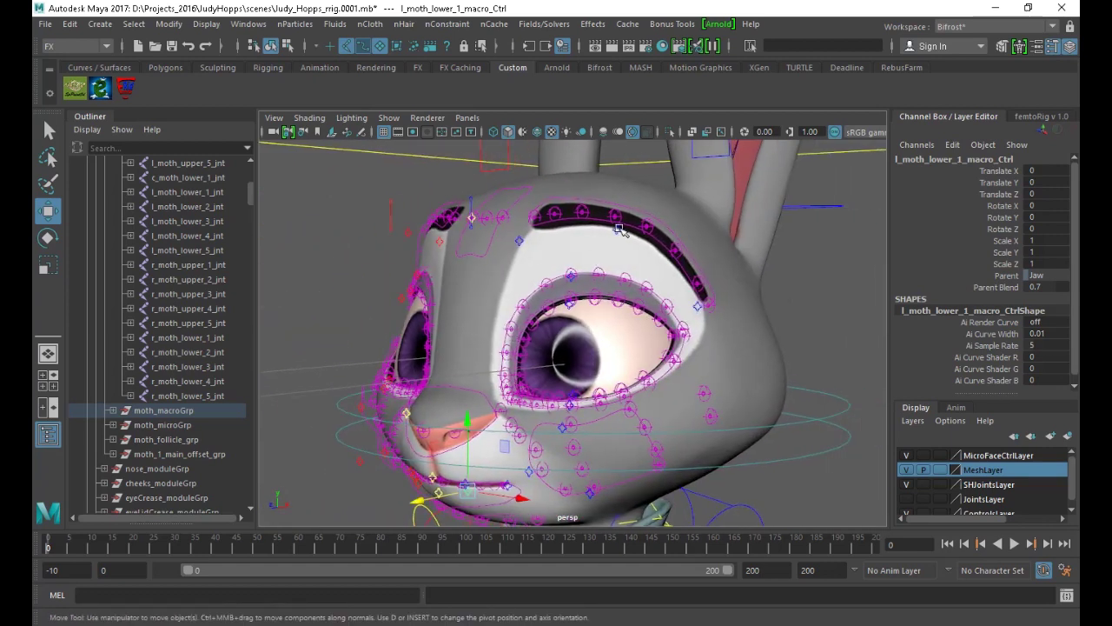
click(619, 229)
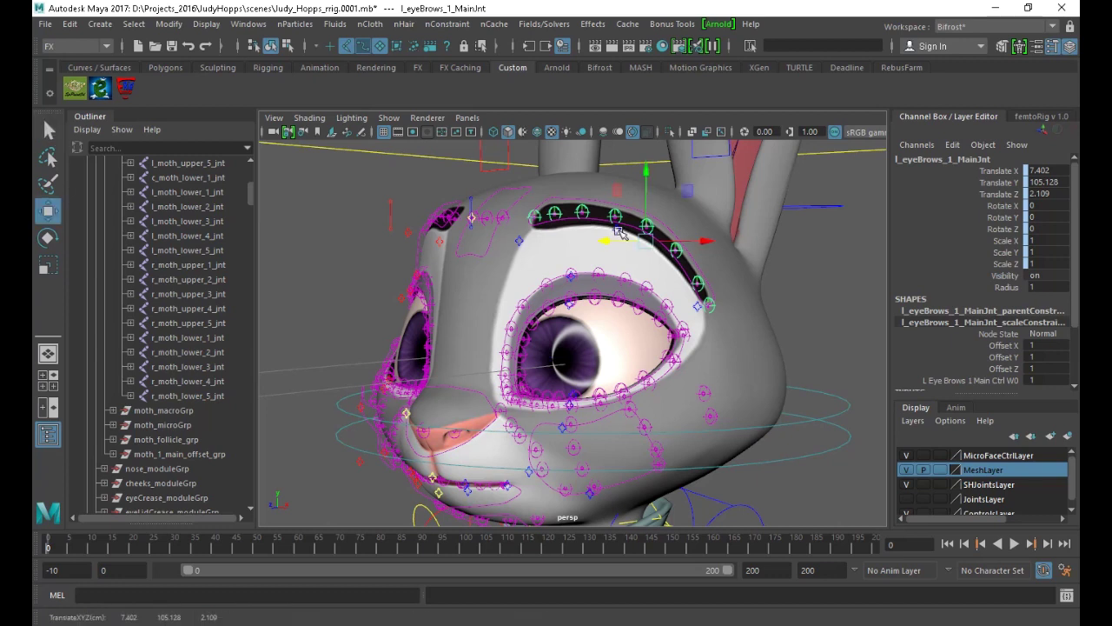
key(q)
alt+drag(608, 243, 516, 250)
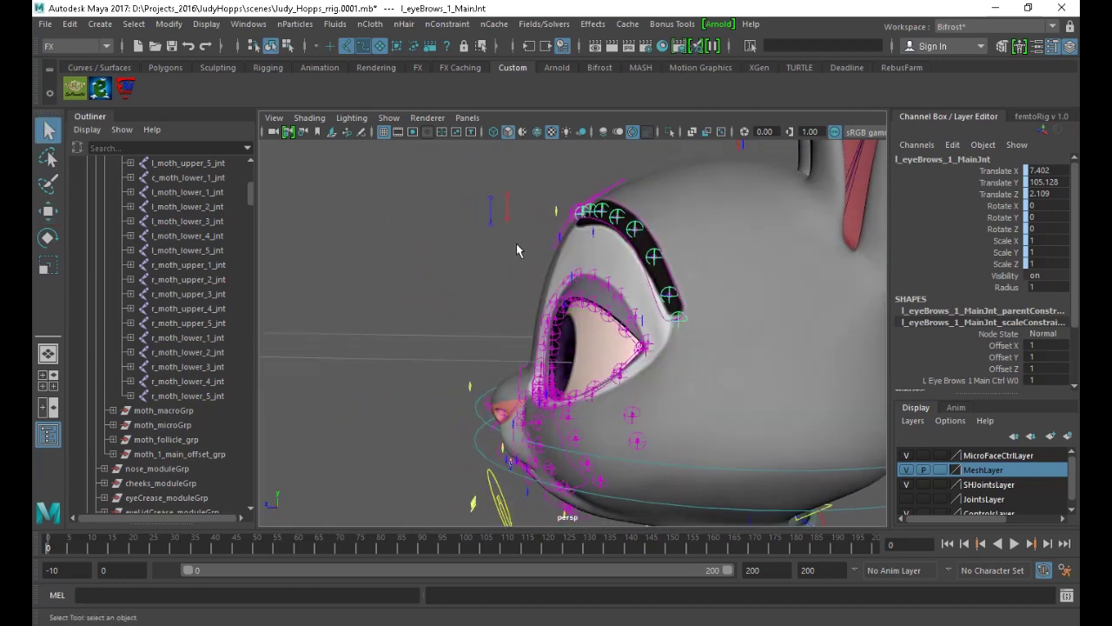
Select the second macro control of the left eyebrow and hide the SHJointsLayer
click(595, 233)
key(w)
alt+drag(596, 241, 676, 270)
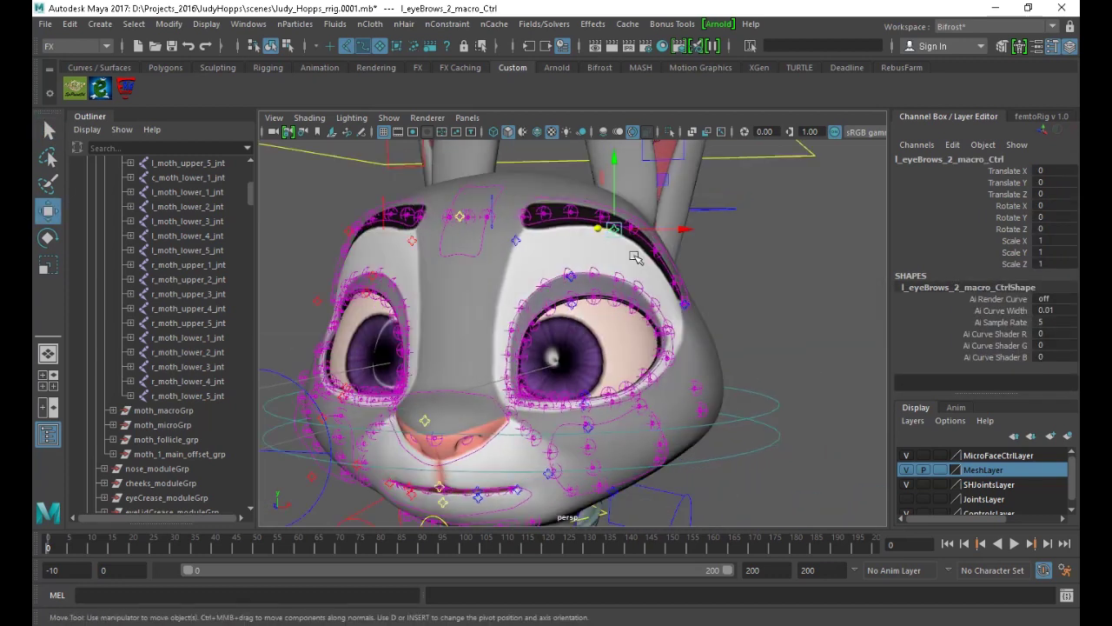
click(906, 485)
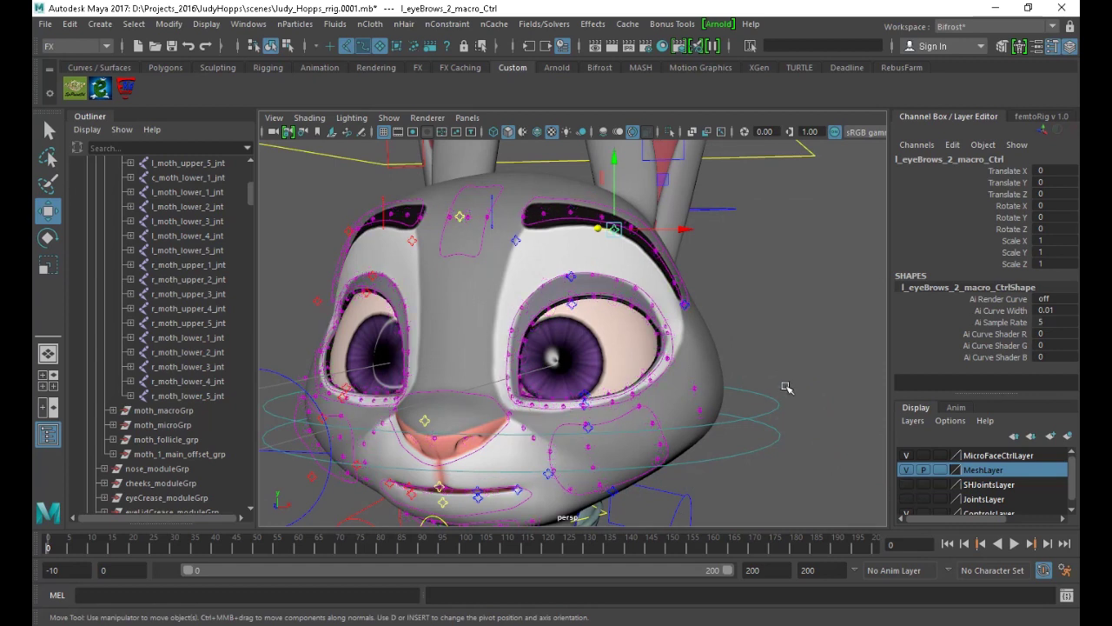
alt+drag(614, 228, 610, 381)
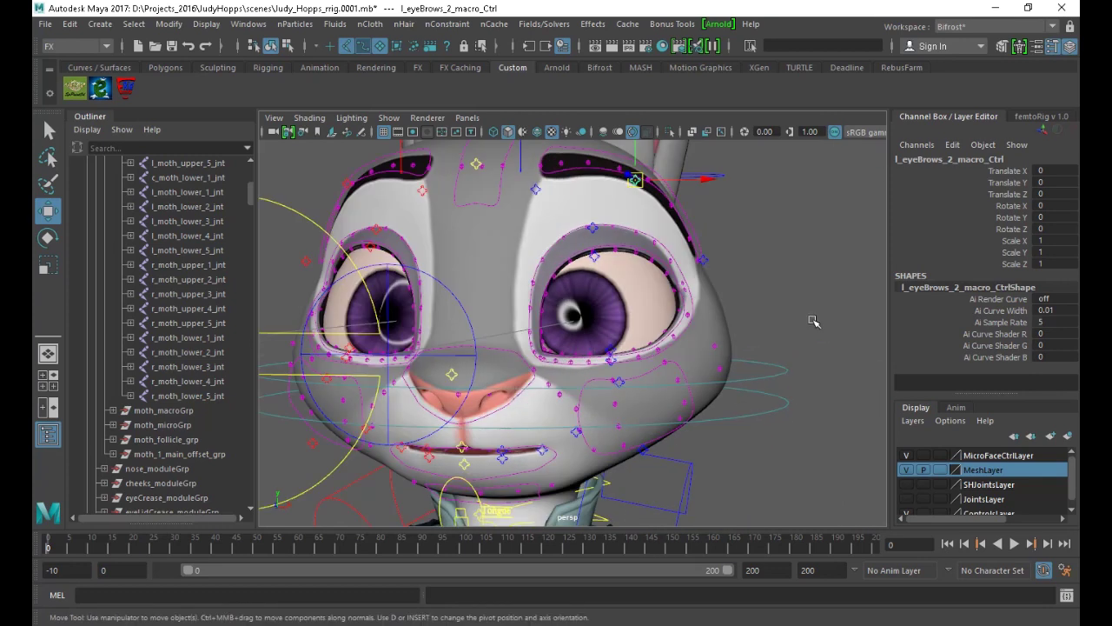
Test the left upper-eyelid macro control by pulling it down until the eye is half closed
alt+drag(591, 297, 582, 387)
scroll(609, 304, up, 5)
click(625, 211)
drag(626, 211, 640, 291)
key(ctrl+z)
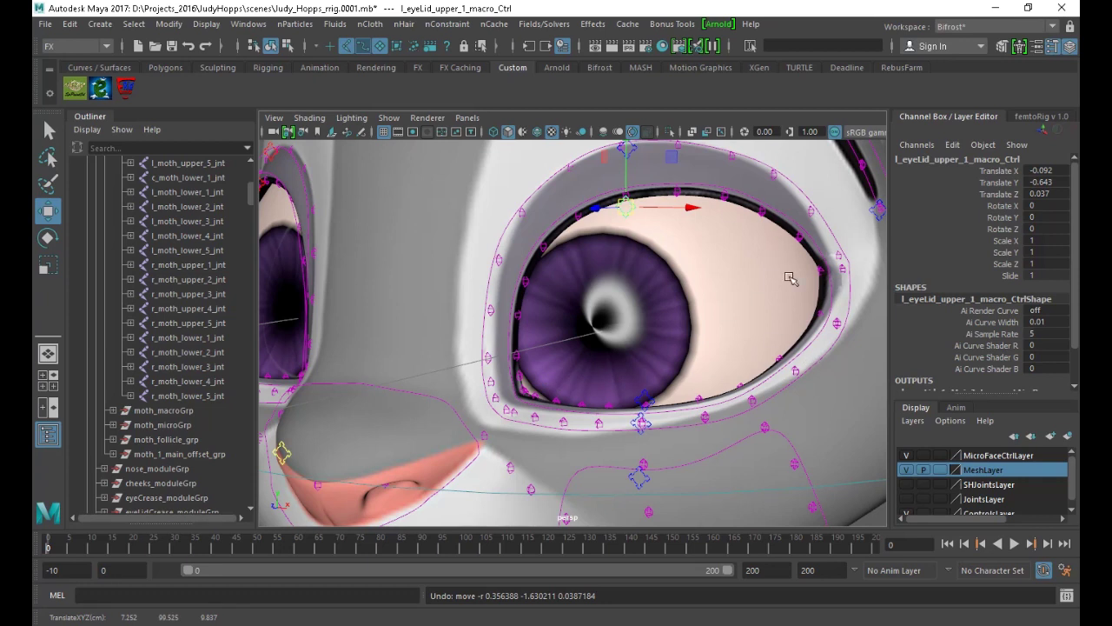
drag(625, 209, 667, 293)
Test-move the macro control of the left upper eyelid crease while the eye is half closed
click(628, 149)
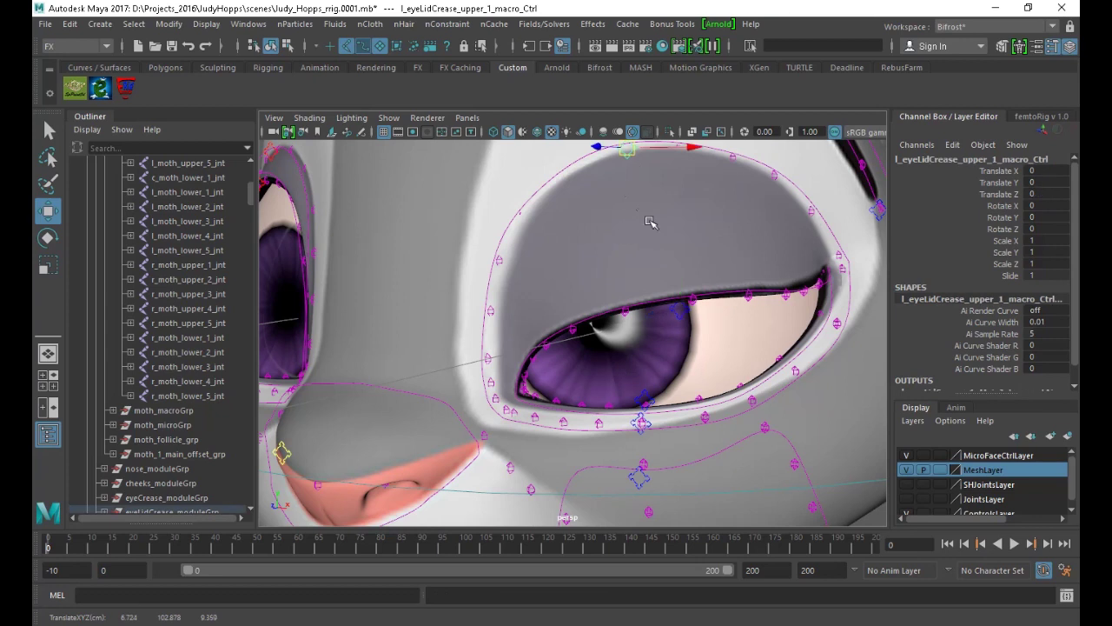
alt+middle_drag(677, 242, 680, 268)
alt+drag(681, 268, 634, 273)
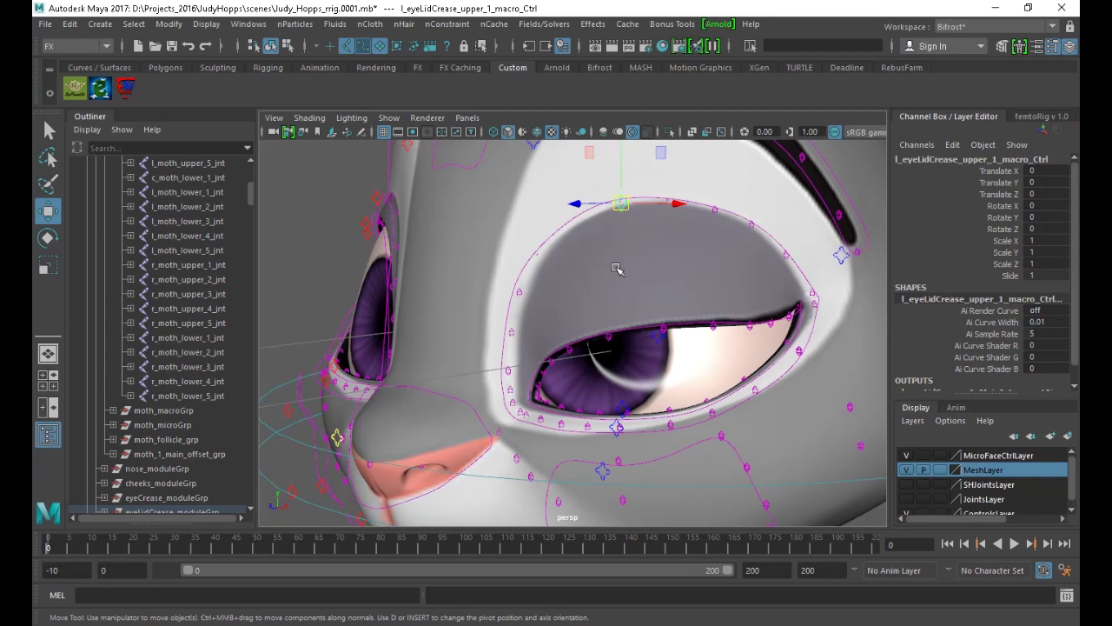
scroll(671, 318, up, 4)
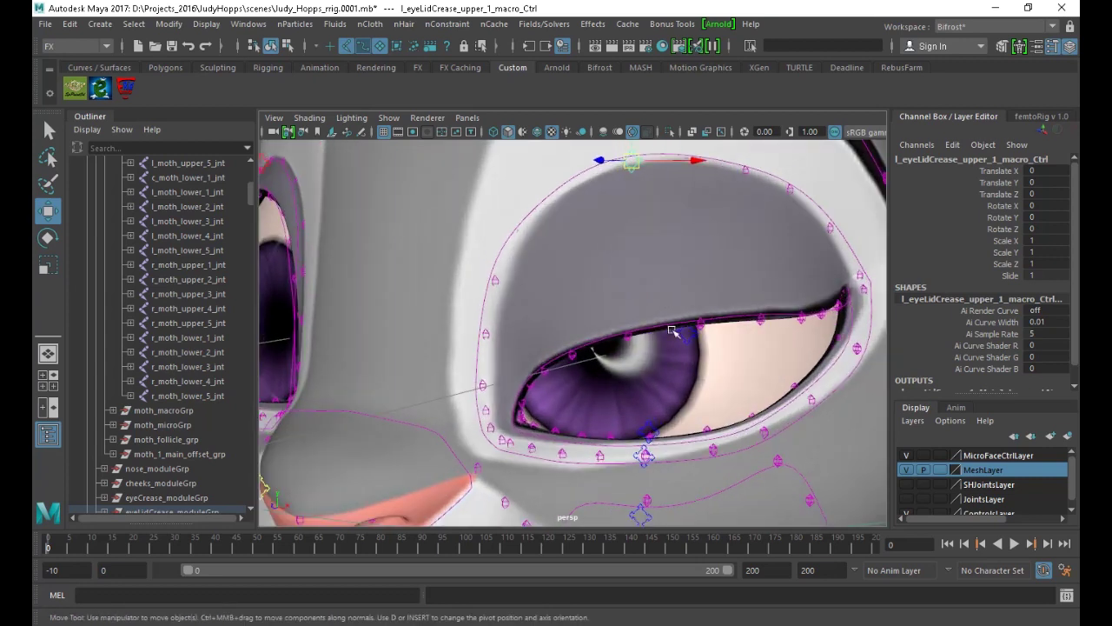
drag(632, 162, 664, 185)
drag(731, 164, 651, 283)
Add the left upper-eyelid macro control to the crease control selection and reset both controls' transforms to their defaults
scroll(667, 310, down, 2)
shift+click(666, 335)
key(alt+r)
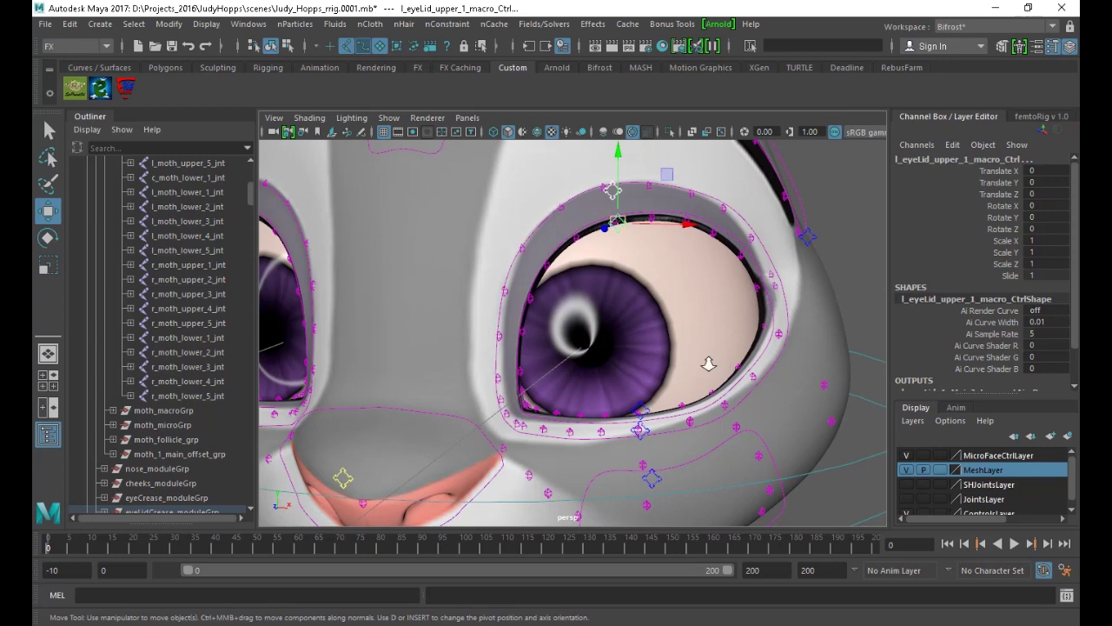
Try moving the left eyebrow's main control and undo the move
alt+right_drag(725, 368, 601, 240)
scroll(567, 300, up, 2)
alt+drag(565, 302, 629, 171)
click(627, 177)
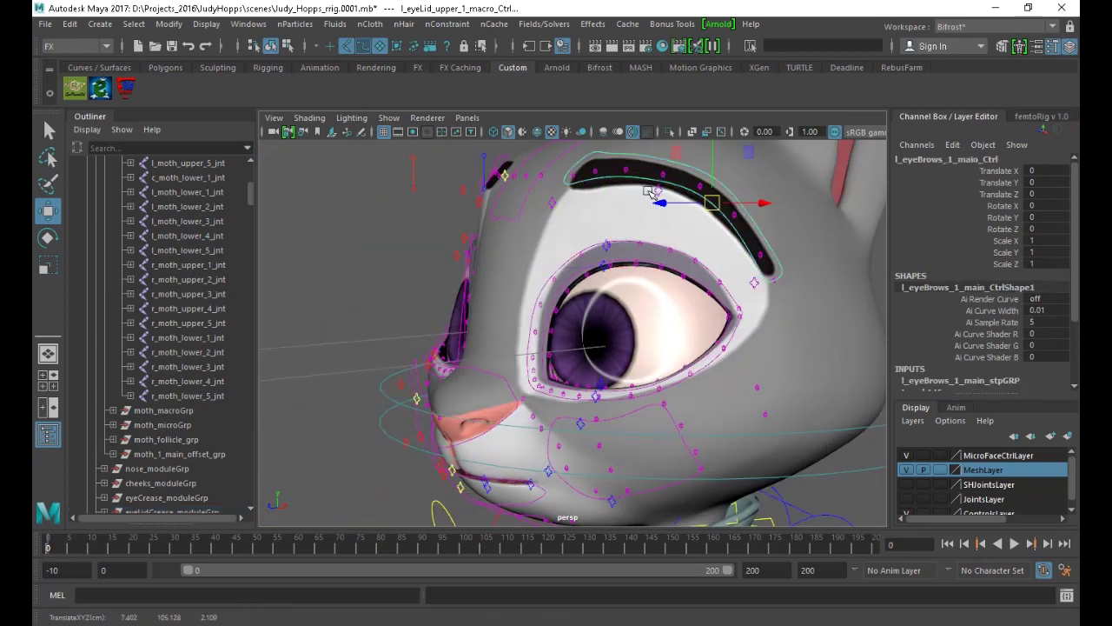
mouse_move(707, 199)
mouse_down()
mouse_move(700, 180)
mouse_move(714, 216)
mouse_up()
key(ctrl+z)
Select the left eyebrow's second macro control, ready for moving
key(q)
click(662, 192)
click(659, 189)
key(w)
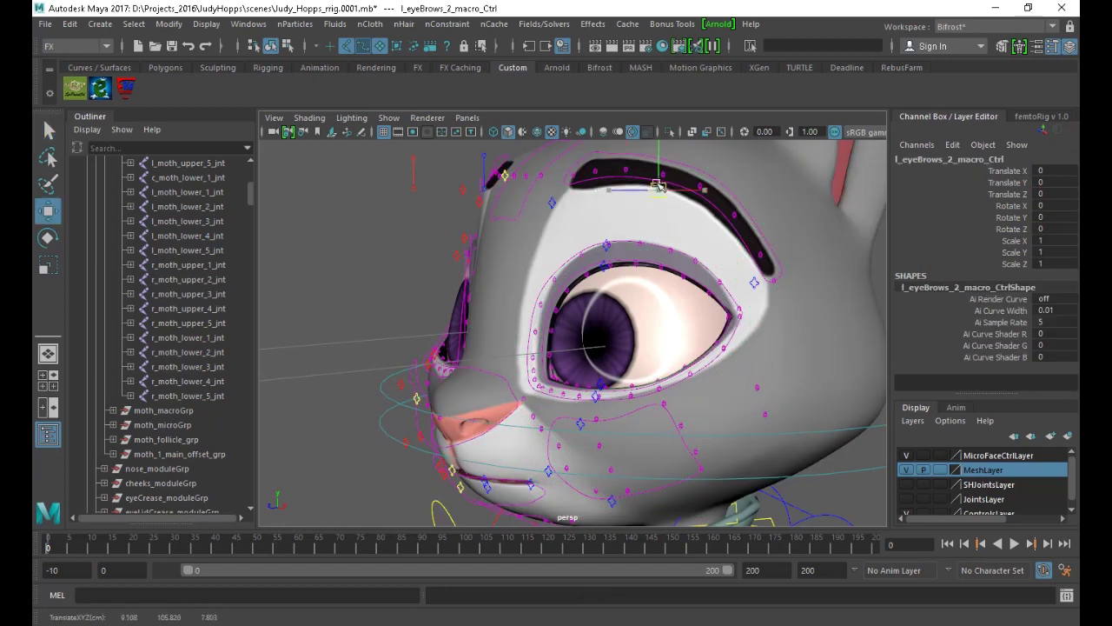
Select the left eyebrow's inner macro control and display the wireframe over the shaded face mesh
alt+drag(570, 186, 622, 259)
scroll(648, 272, up, 3)
click(632, 288)
key(ctrl+z)
alt+drag(539, 159, 513, 314)
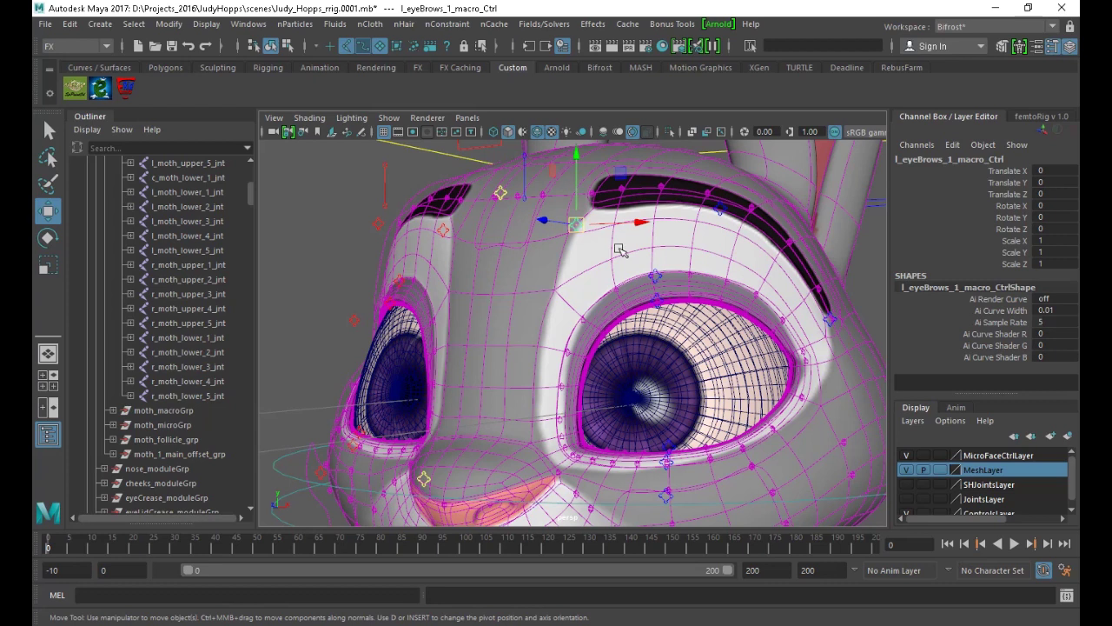
alt+drag(606, 286, 645, 261)
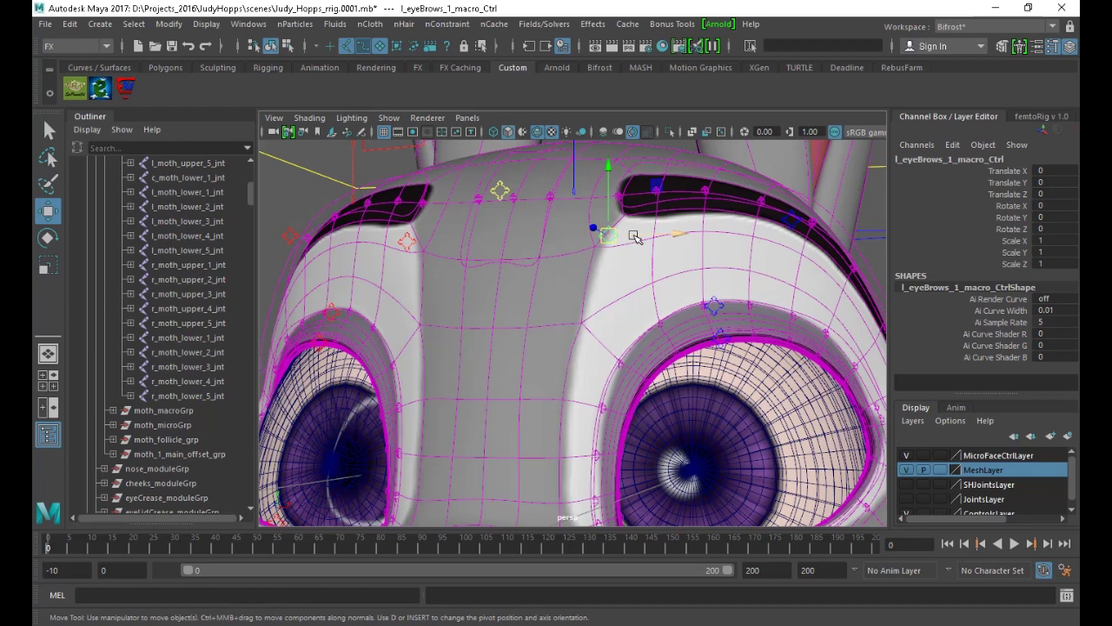
Move the left eyebrow's inner macro control to about -1.741, 1.245, 1.887 and hide the wireframe on the shaded mesh
mouse_move(609, 234)
mouse_down()
mouse_move(557, 199)
mouse_move(465, 211)
mouse_move(559, 191)
mouse_move(528, 188)
mouse_up()
click(539, 136)
alt+right_drag(628, 249, 591, 221)
alt+drag(634, 227, 549, 277)
alt+middle_drag(550, 276, 555, 309)
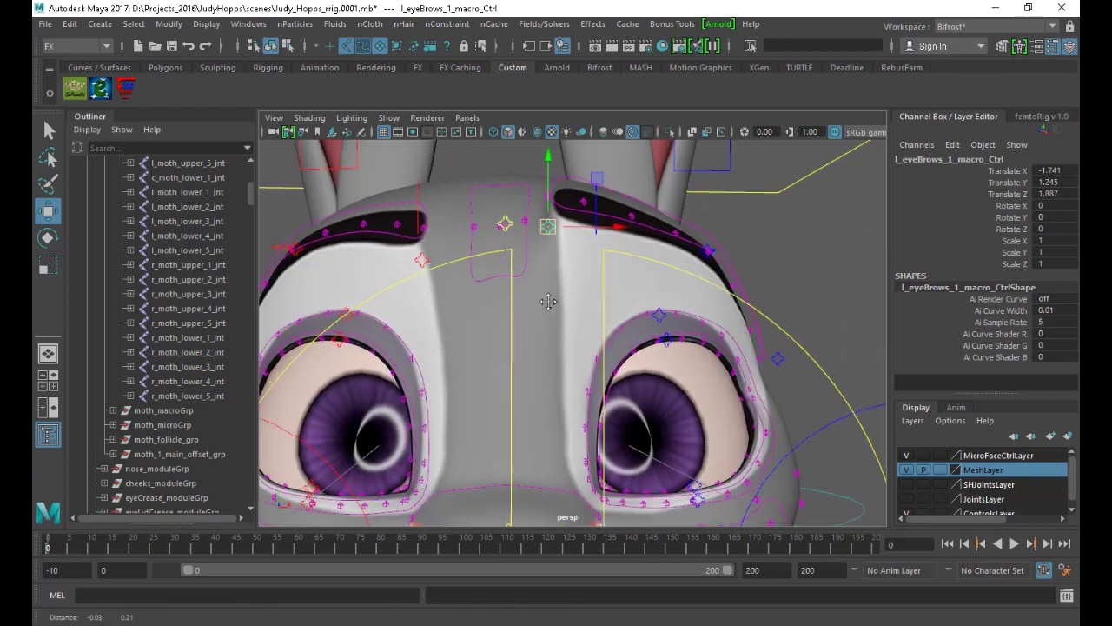
Pull the left eyebrow's macro controls further, inspect the stretched brow mesh with its wireframe shown, and undo the eyebrow moves
alt+right_drag(630, 253, 596, 229)
click(686, 273)
alt+right_drag(686, 273, 755, 286)
drag(768, 247, 761, 269)
click(558, 219)
mouse_move(556, 195)
mouse_down()
mouse_move(589, 223)
mouse_move(570, 191)
mouse_move(601, 303)
mouse_move(557, 249)
mouse_move(550, 270)
mouse_move(599, 290)
mouse_move(606, 253)
mouse_move(560, 276)
mouse_move(567, 359)
mouse_move(584, 320)
mouse_move(524, 350)
mouse_move(545, 294)
mouse_up()
click(537, 131)
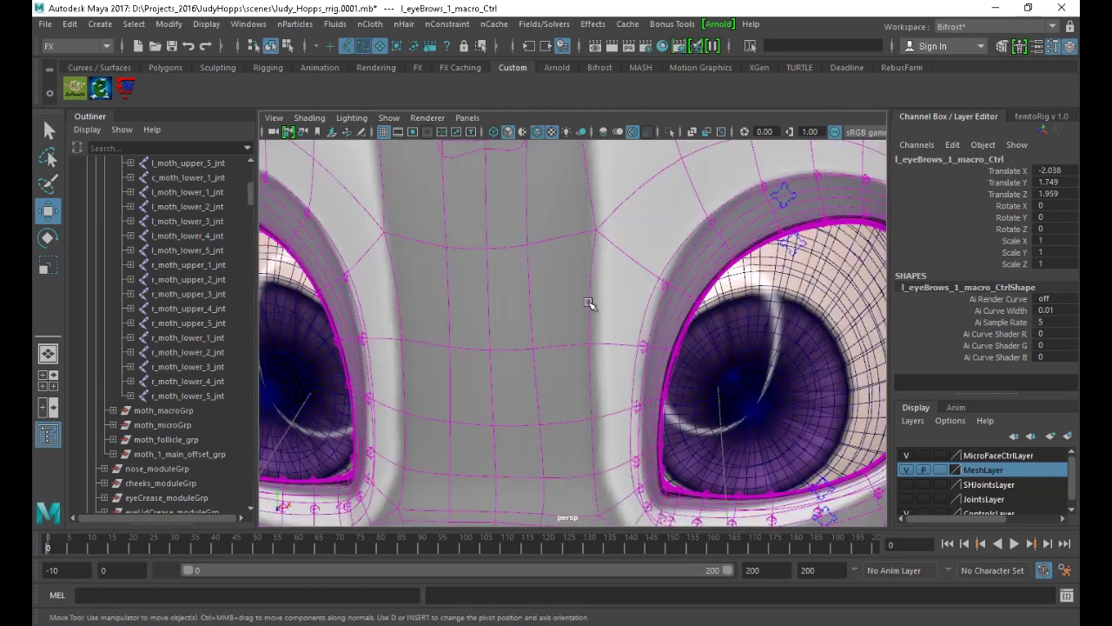
alt+drag(589, 303, 536, 263)
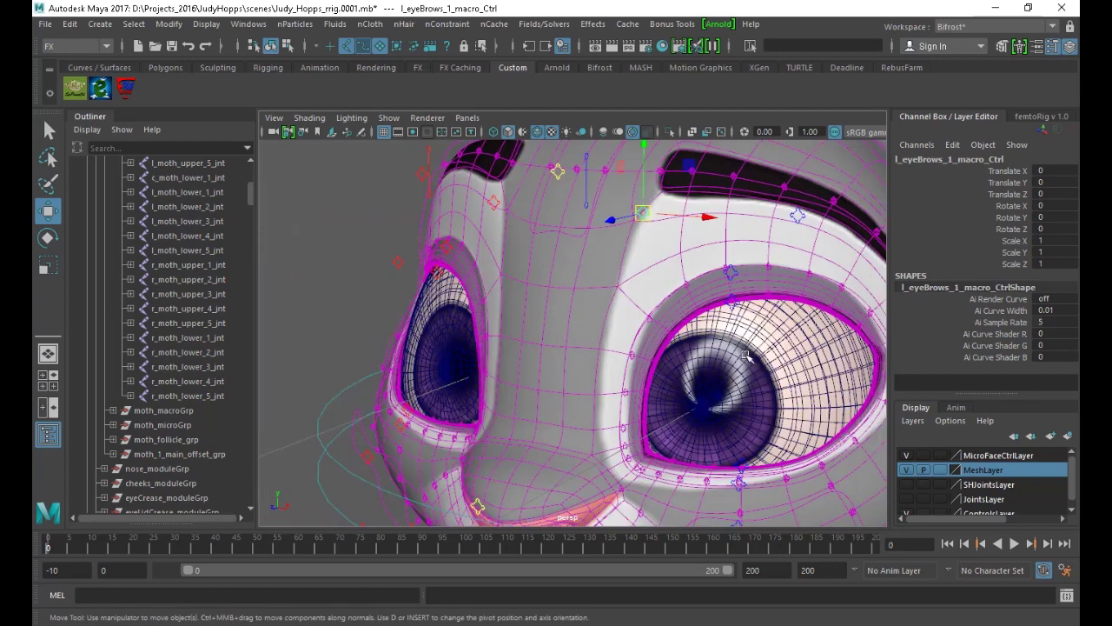
Try closing the left eye completely with the upper-eyelid macro control and undo the move
alt+drag(751, 344, 629, 283)
scroll(628, 283, up, 3)
click(602, 163)
drag(603, 163, 652, 274)
middle_drag(652, 273, 628, 365)
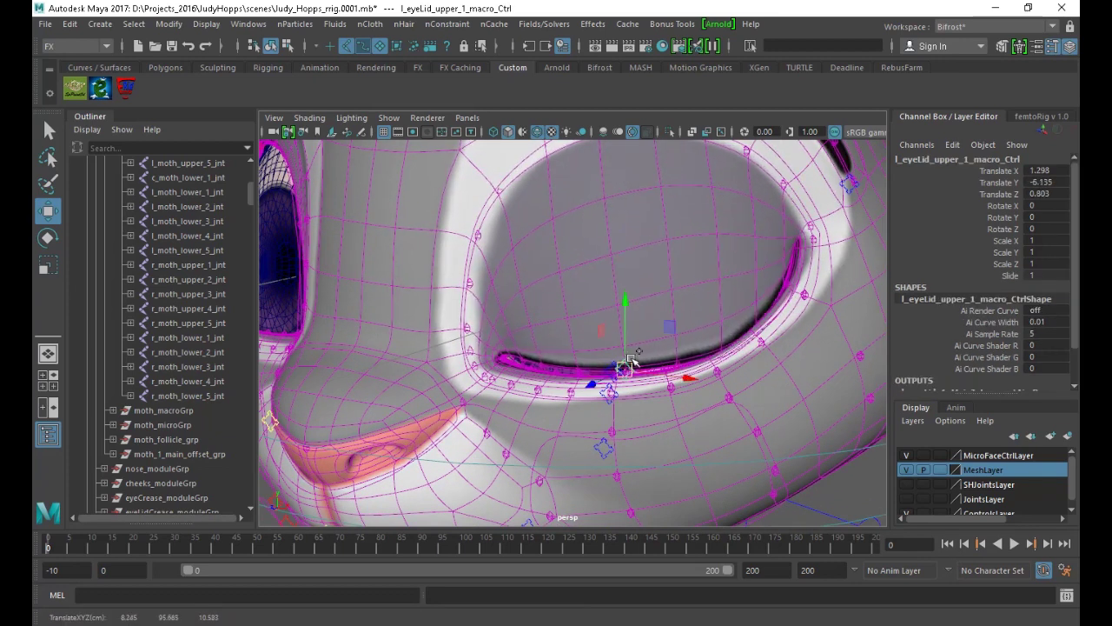
key(ctrl+z)
Select the left eyelid's main control and examine the eyelid mesh around the eyeball from the side
alt+drag(794, 231, 747, 339)
scroll(666, 304, up, 3)
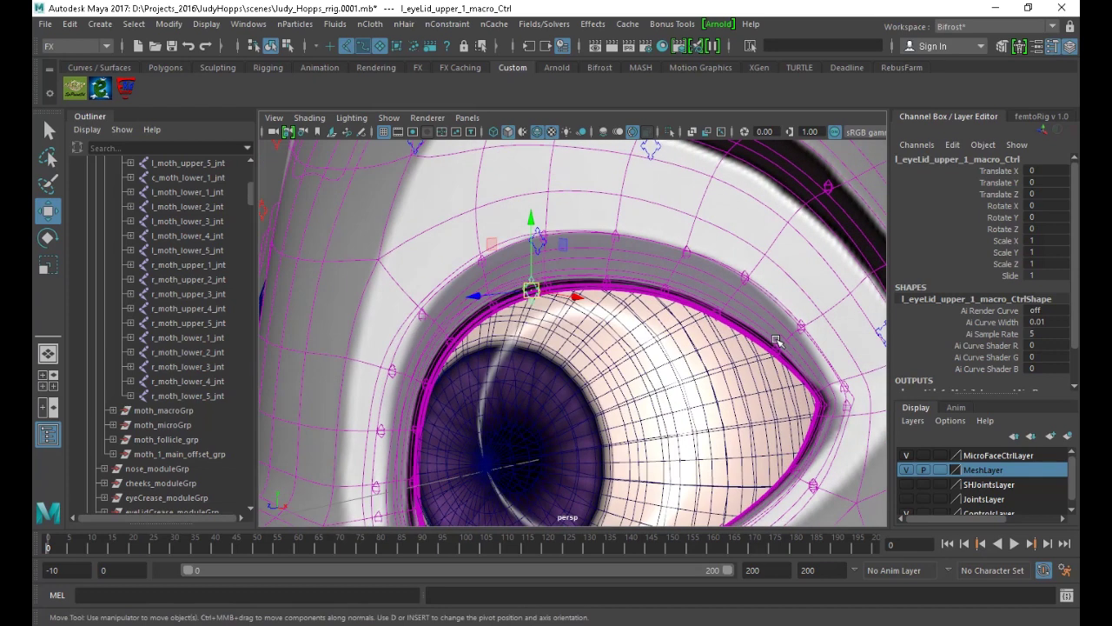
click(778, 345)
click(791, 361)
alt+drag(745, 392, 678, 293)
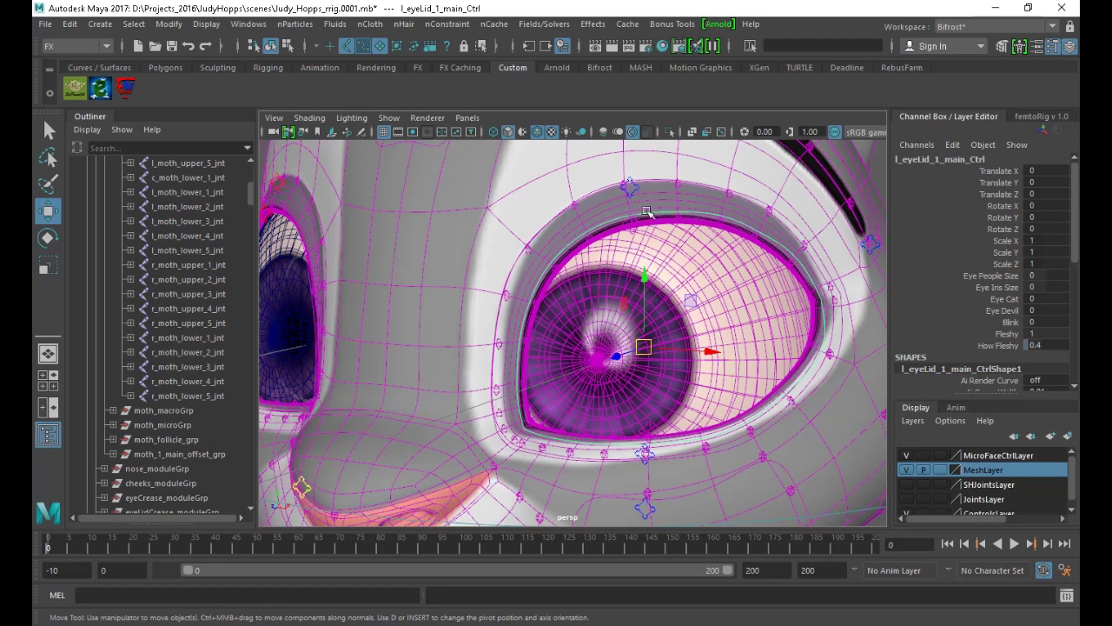
alt+drag(653, 224, 573, 194)
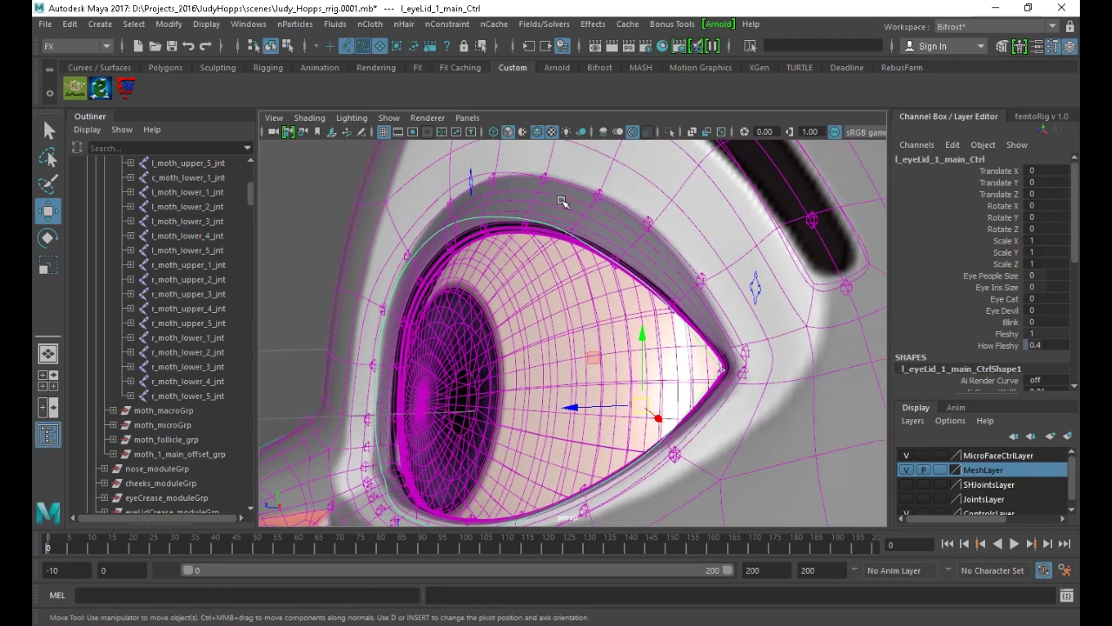
alt+drag(616, 267, 804, 302)
Set Blink to 1 on the left eyelid's main control
click(928, 323)
middle_drag(461, 323, 518, 324)
alt+right_drag(567, 347, 536, 288)
alt+drag(536, 287, 579, 303)
alt+drag(730, 404, 666, 238)
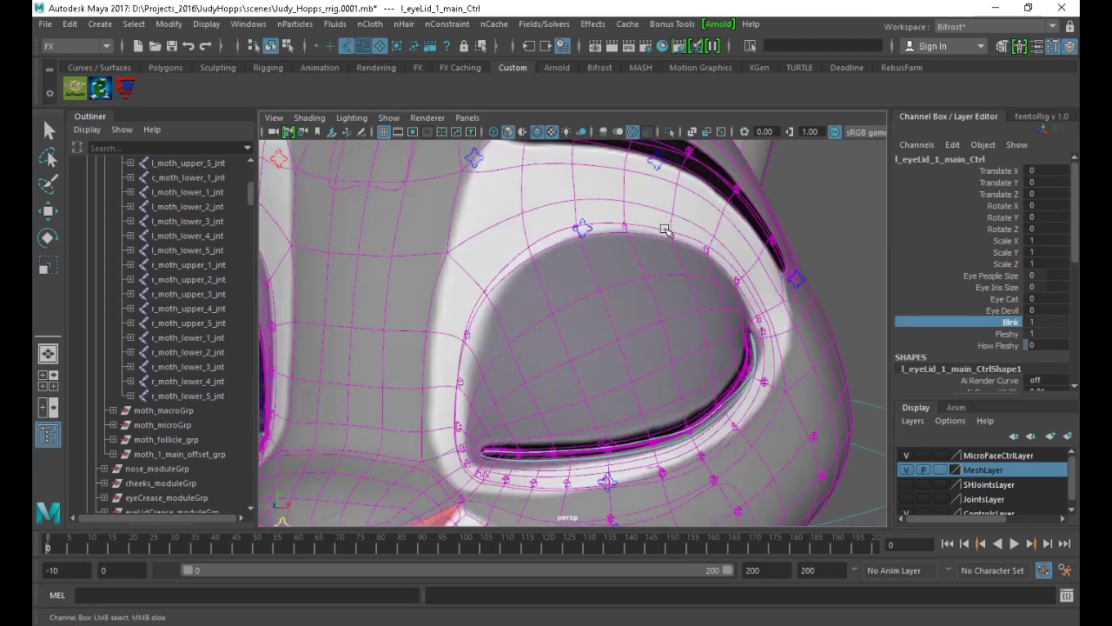
Try pulling the left upper eyelid-crease macro control down over the closed lid and undo the move
click(590, 232)
key(w)
drag(584, 230, 625, 377)
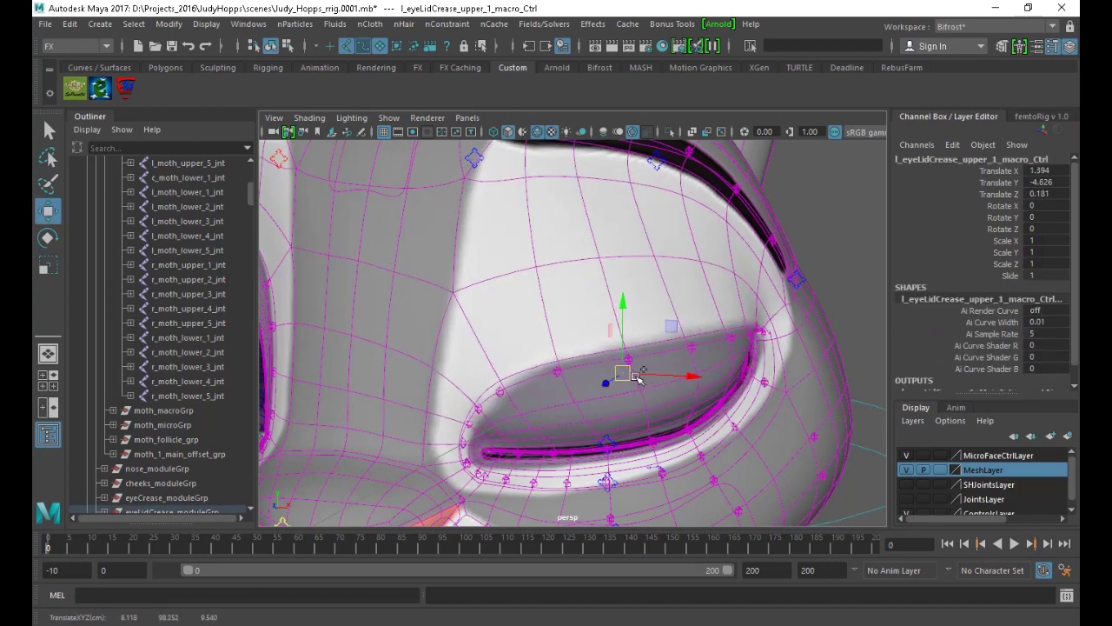
key(ctrl+z)
scroll(591, 338, down, 5)
key(ctrl+z)
key(ctrl+z)
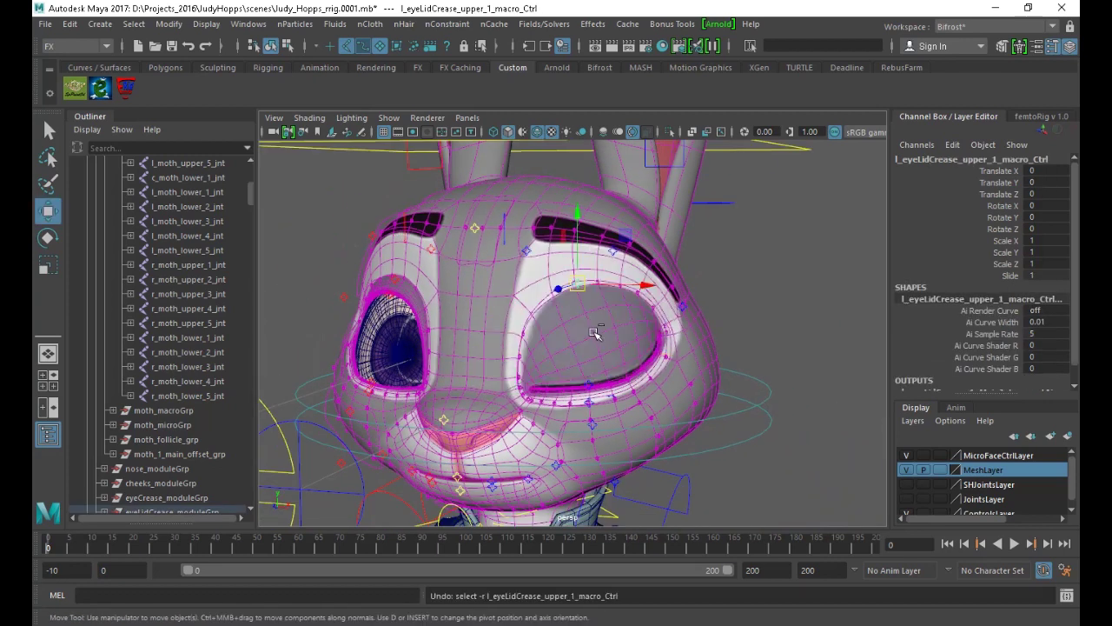
Select the left lower-eyelid macro control and examine its Slide, Fleshy and Flow Parent attributes alongside the eyelid mesh
click(596, 385)
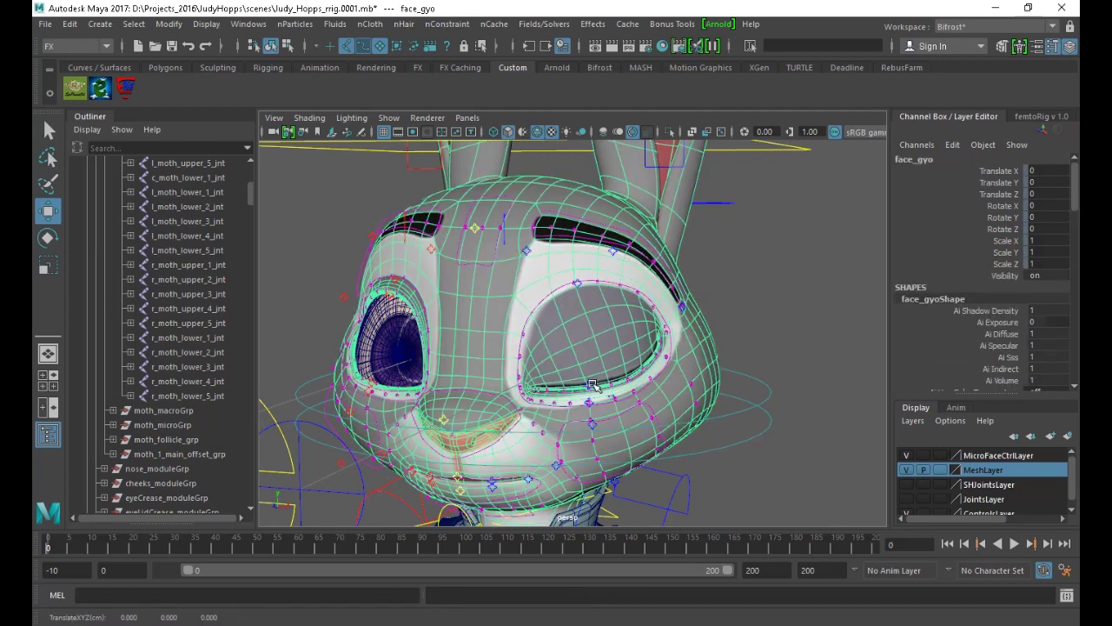
click(597, 388)
scroll(564, 315, up, 3)
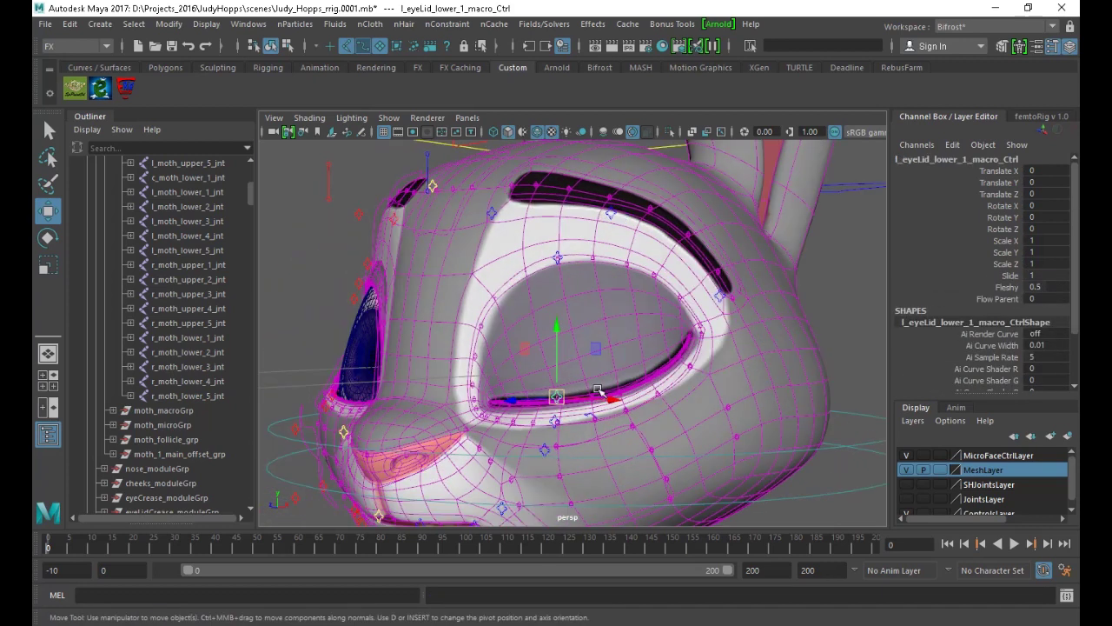
scroll(551, 424, up, 3)
click(596, 370)
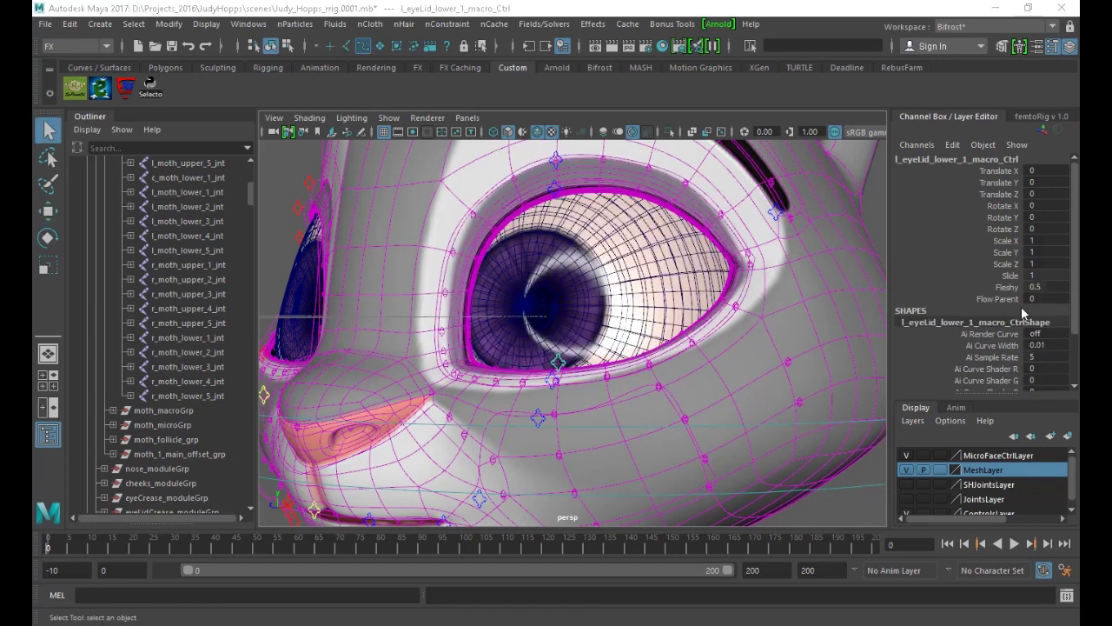
alt+middle_drag(589, 246, 604, 305)
alt+right_drag(604, 304, 511, 220)
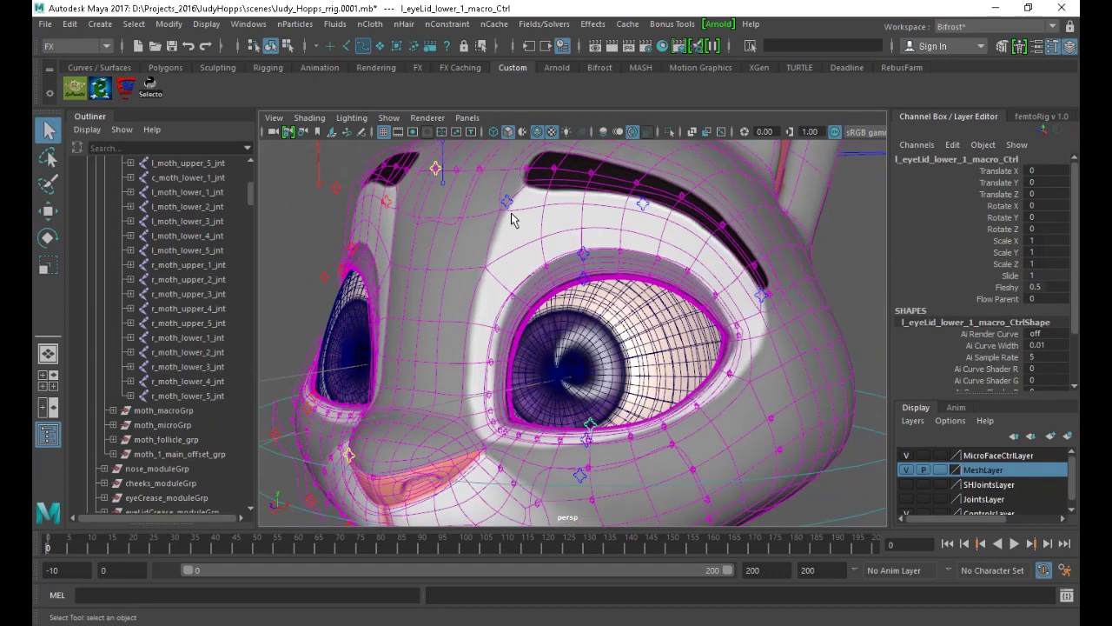
Pull the left eyebrow down over the eye by moving its global control to a Translate Y of about -7.6
click(447, 184)
key(w)
scroll(469, 243, down, 6)
scroll(470, 253, up, 5)
scroll(452, 213, up, 2)
alt+middle_drag(452, 213, 467, 253)
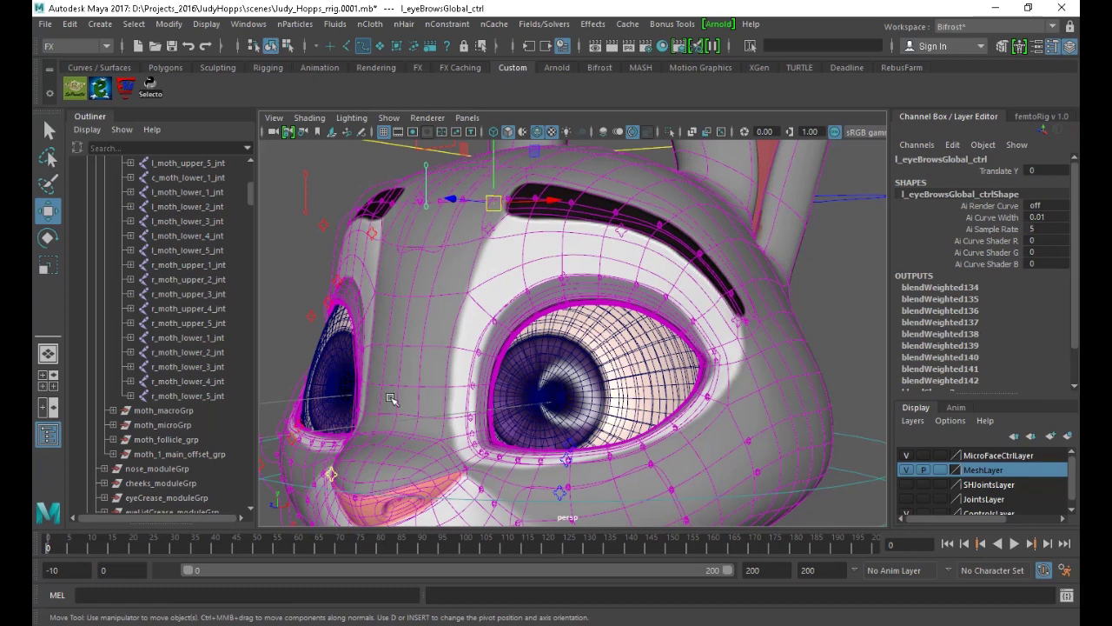
drag(499, 156, 491, 319)
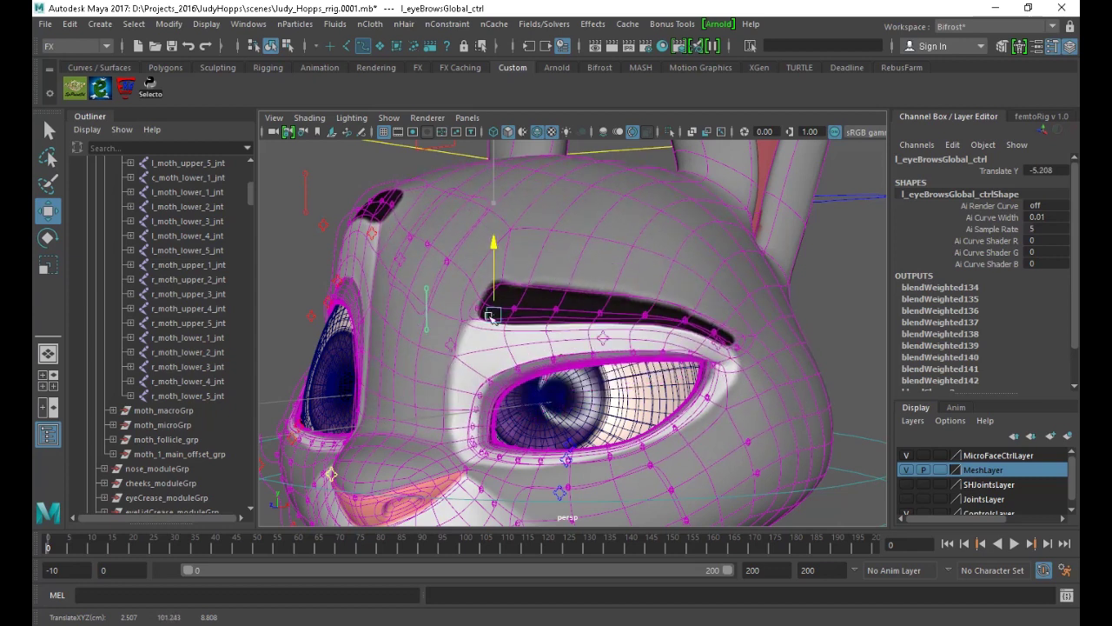
drag(509, 249, 518, 297)
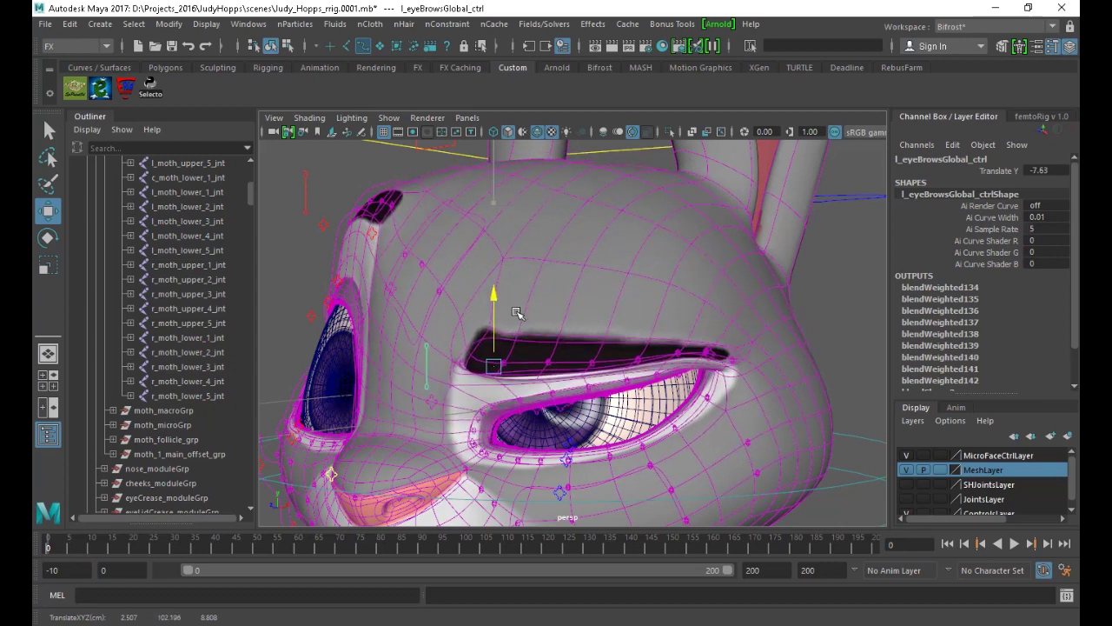
mouse_move(498, 353)
mouse_down()
mouse_move(476, 381)
mouse_move(485, 371)
mouse_up()
Check the lowered left brow from several angles and readjust its global control to a Translate Y of about -6.4
alt+drag(575, 369, 682, 337)
alt+drag(541, 338, 489, 315)
alt+right_drag(490, 315, 520, 426)
alt+drag(520, 426, 436, 341)
drag(502, 303, 390, 350)
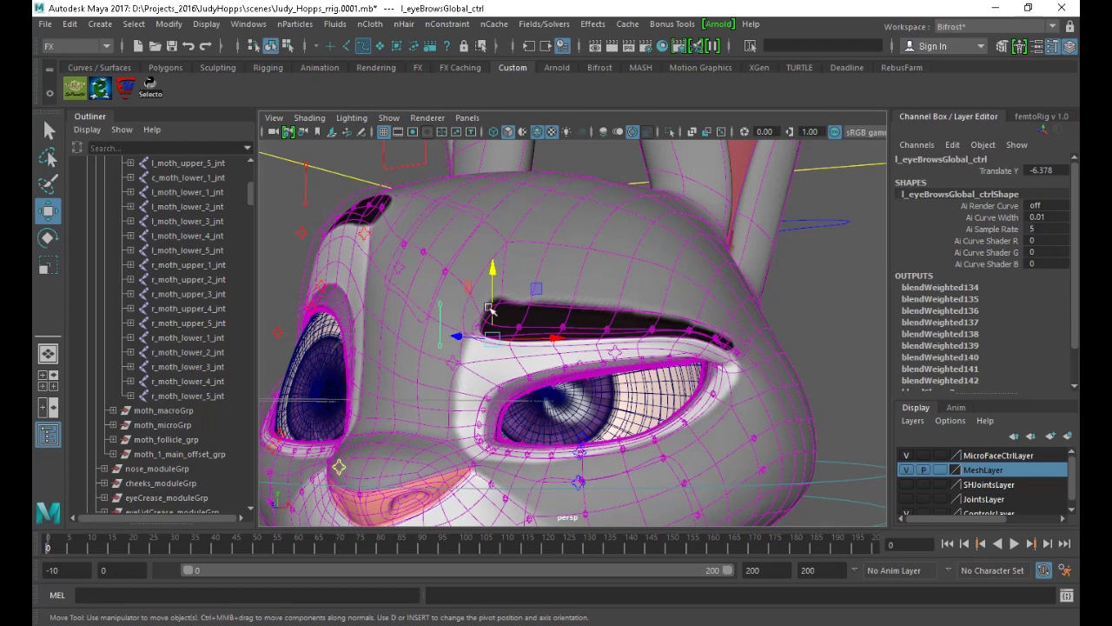
Lower the right eyebrow with its global control to a Translate Y of about -6.56
alt+drag(449, 309, 343, 253)
click(323, 174)
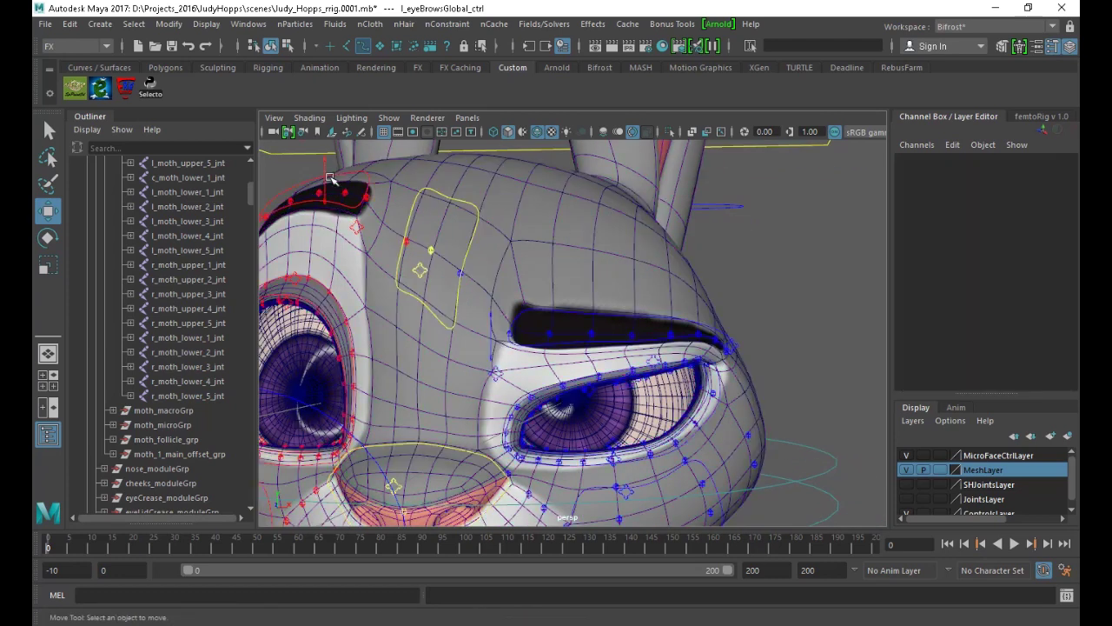
click(326, 164)
drag(326, 153, 329, 340)
alt+drag(544, 335, 558, 255)
alt+drag(566, 321, 511, 286)
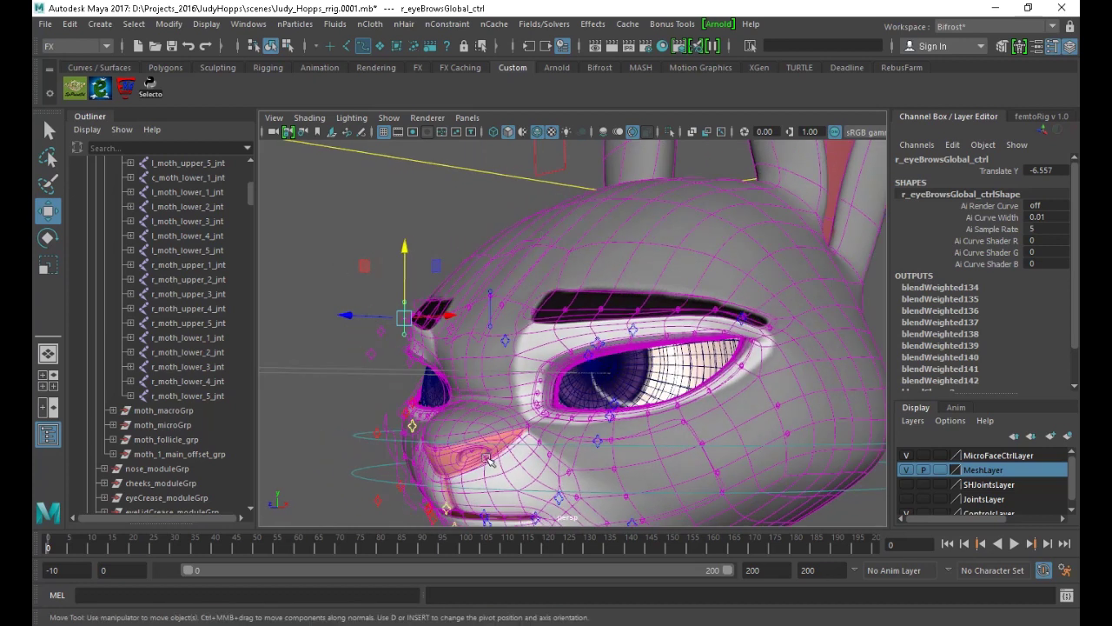
Try closing the left eye under the lowered brow with the upper-eyelid macro control, at Translate Y about -2.5, and undo the move
alt+drag(639, 389, 711, 374)
alt+right_drag(606, 345, 619, 391)
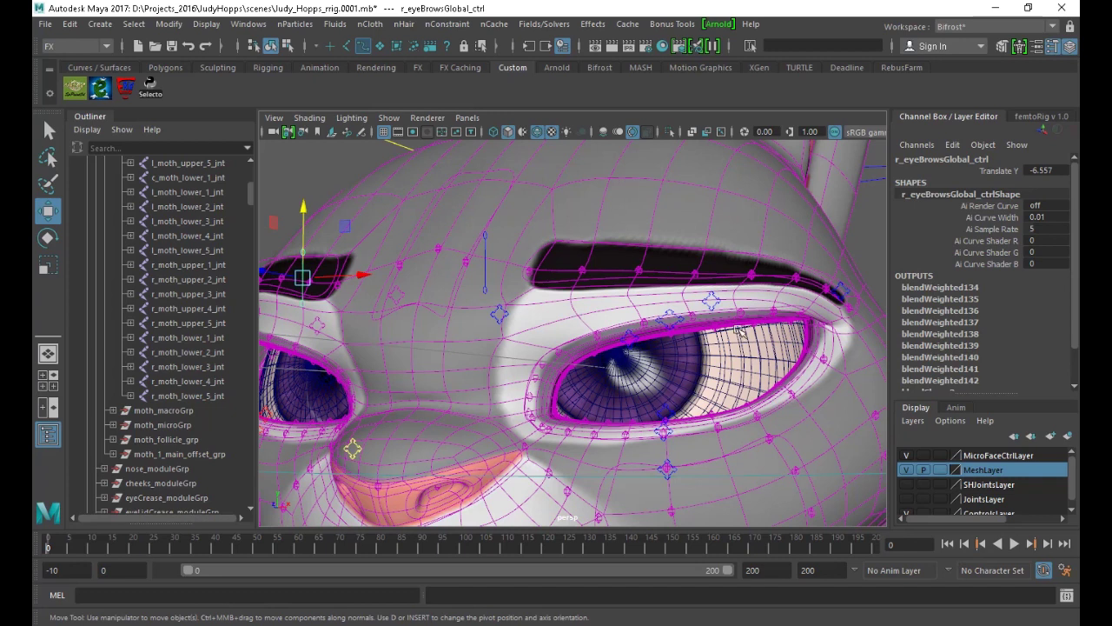
alt+middle_drag(734, 330, 724, 302)
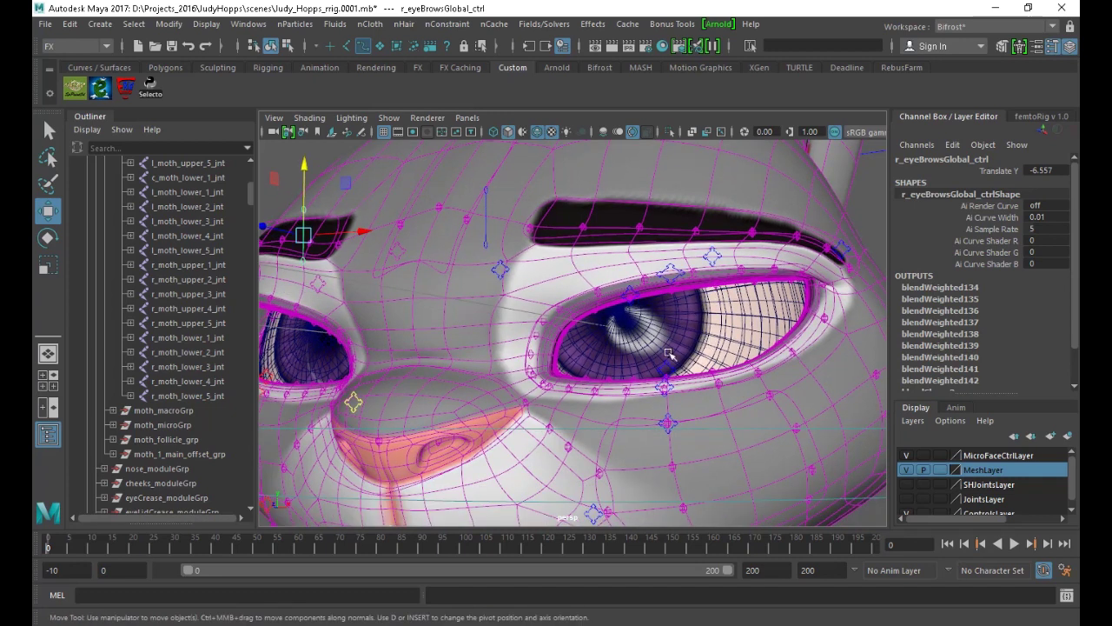
scroll(689, 341, up, 3)
click(591, 268)
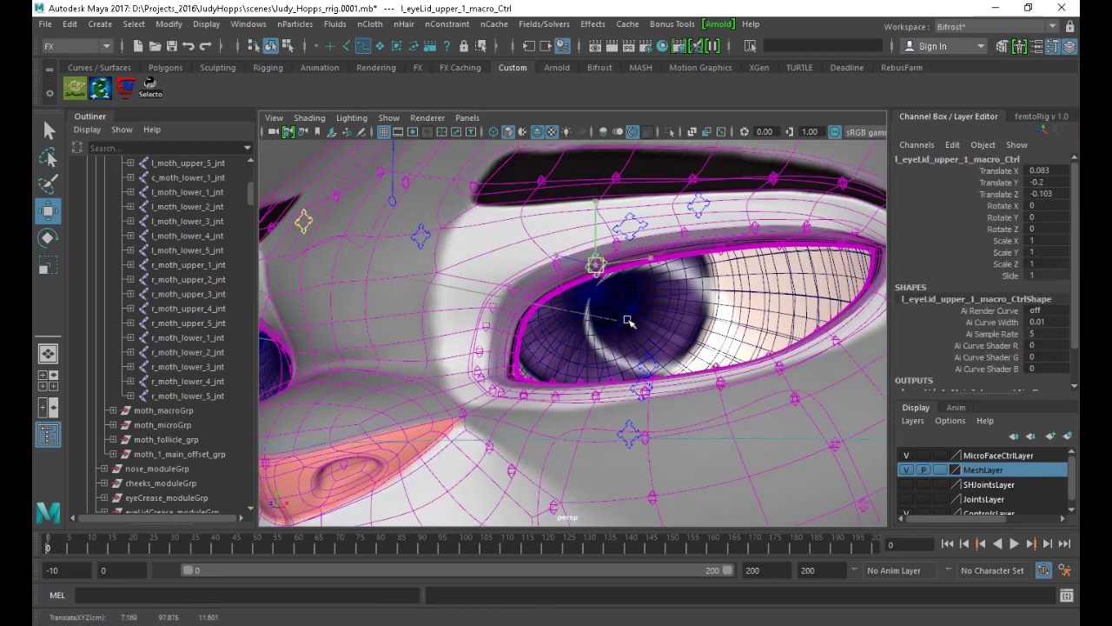
drag(596, 265, 637, 368)
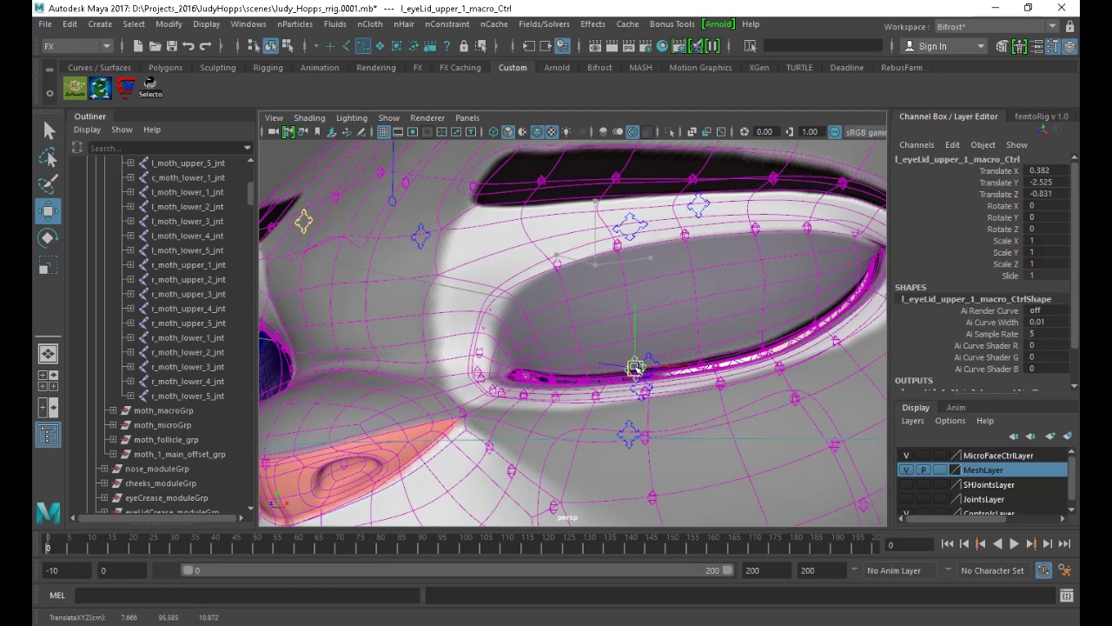
key(ctrl+z)
Select both eyebrow global controls and examine from several angles how the lowered brows push down the upper eyelids
alt+drag(611, 292, 569, 289)
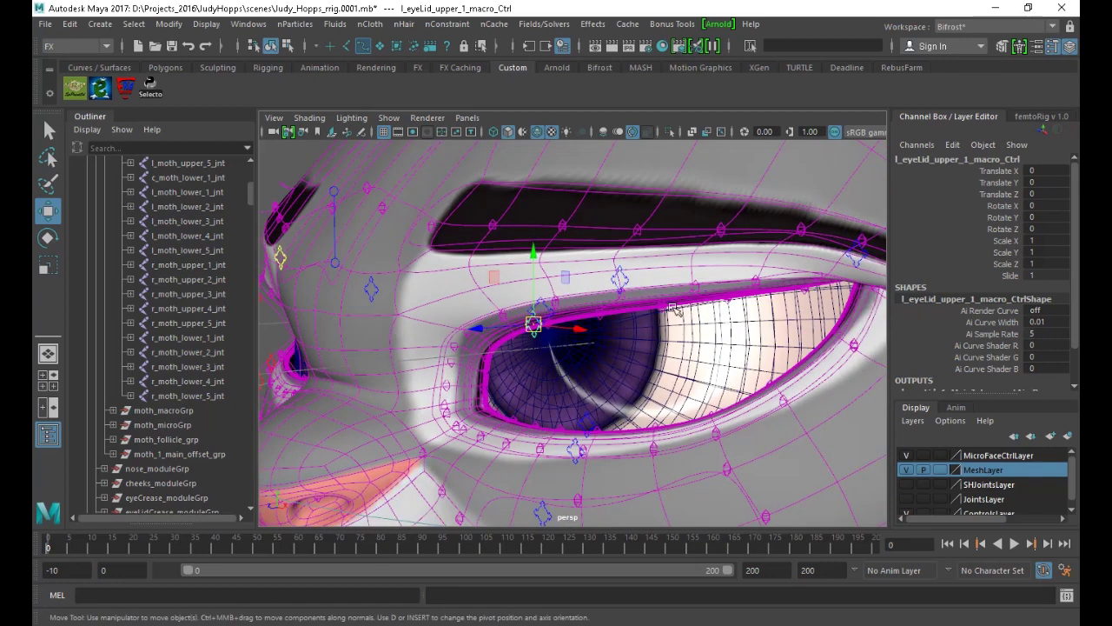
alt+right_drag(687, 318, 614, 288)
alt+drag(614, 288, 698, 313)
alt+right_drag(697, 313, 669, 344)
alt+drag(669, 345, 573, 317)
alt+drag(652, 294, 426, 326)
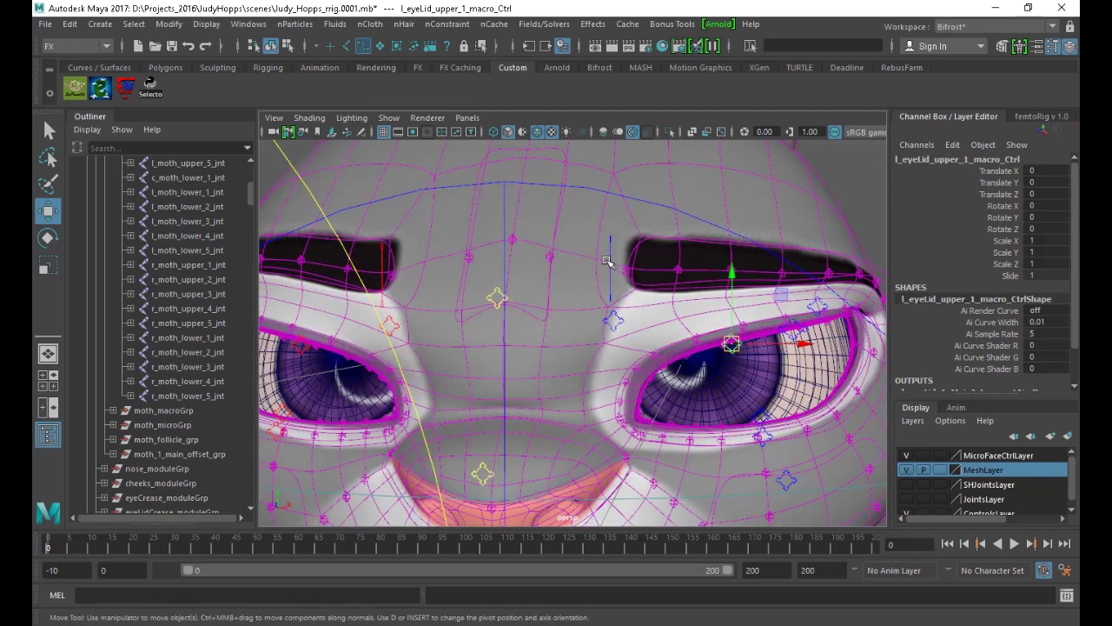
click(611, 259)
alt+drag(534, 298, 335, 254)
click(358, 264)
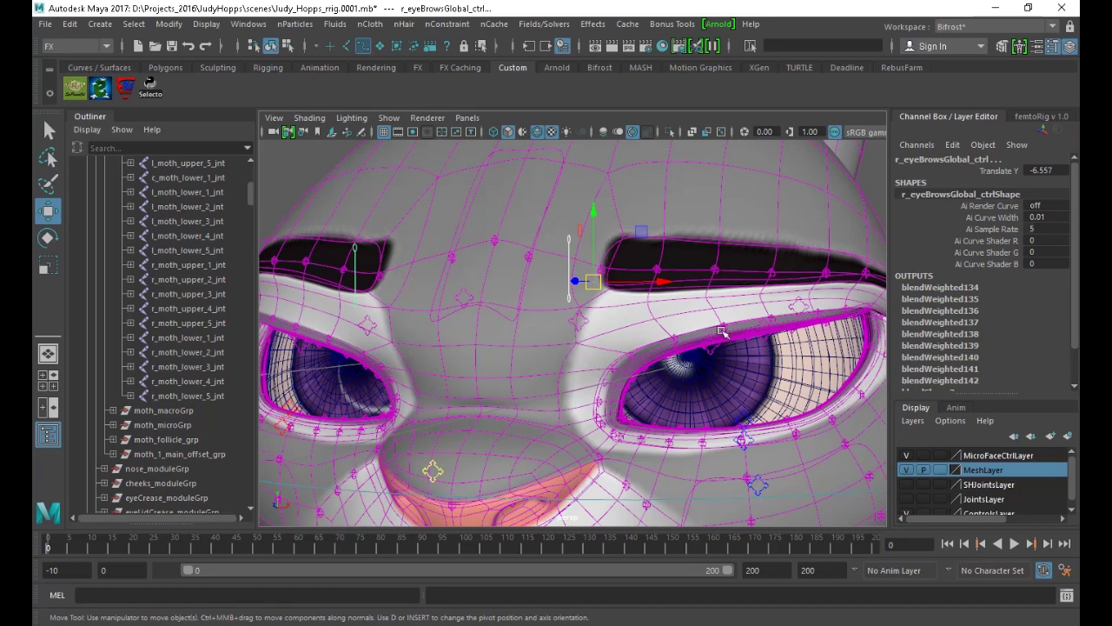
alt+drag(474, 300, 517, 321)
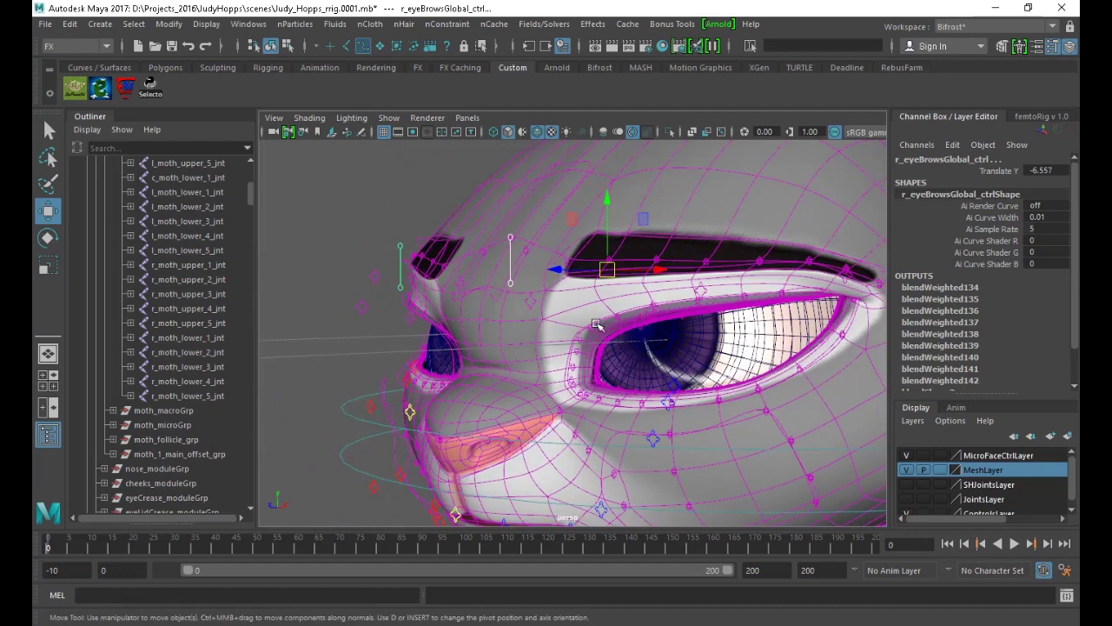
alt+drag(598, 327, 730, 305)
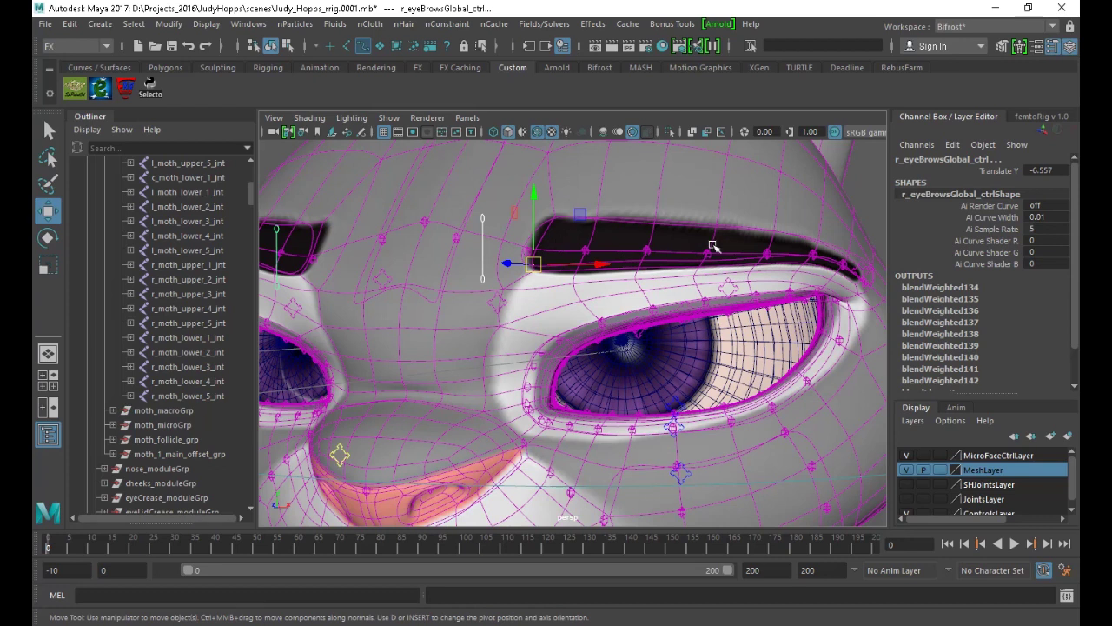
alt+drag(805, 269, 702, 309)
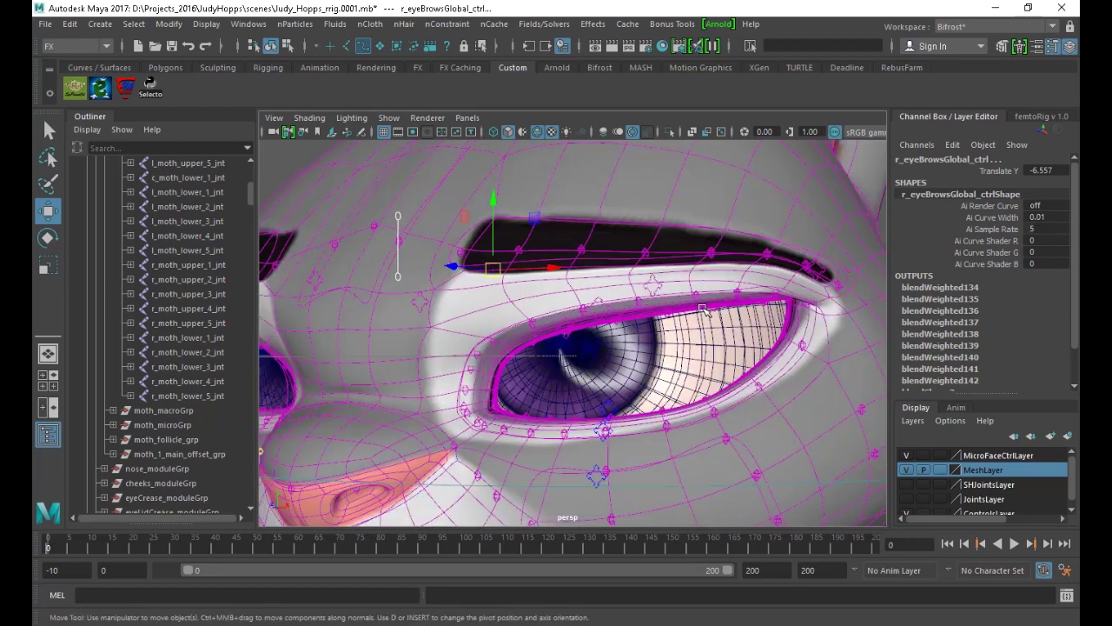
Try lowering the second left eyebrow macro control, and return both eyebrow global controls to Translate Y 0
click(655, 290)
alt+drag(768, 332, 798, 332)
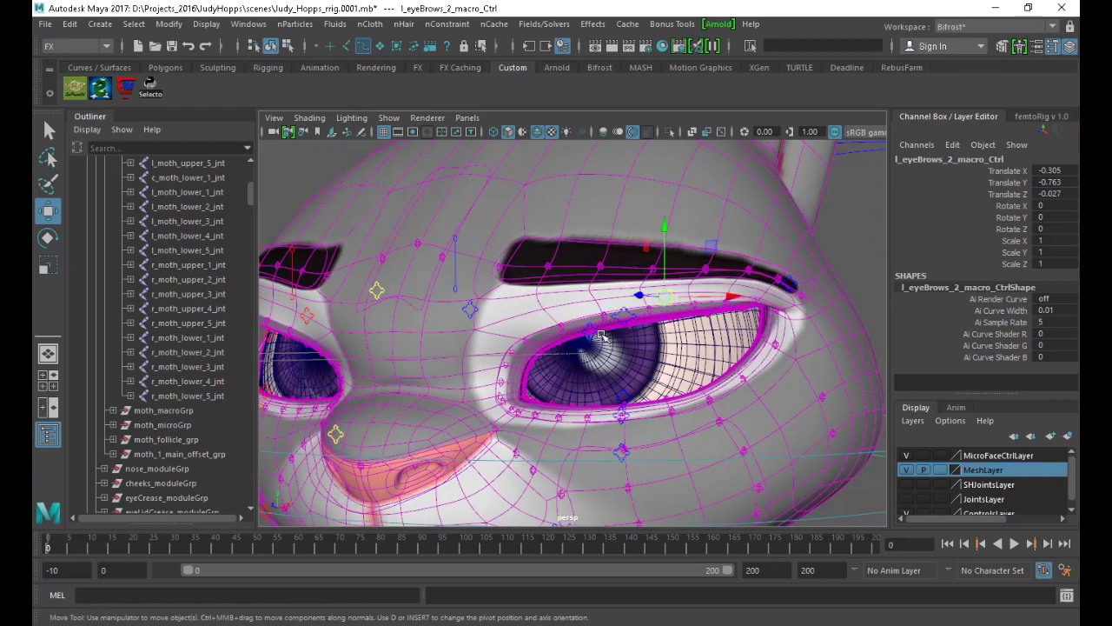
click(451, 267)
click(456, 263)
alt+drag(644, 312, 469, 322)
key(ctrl+z)
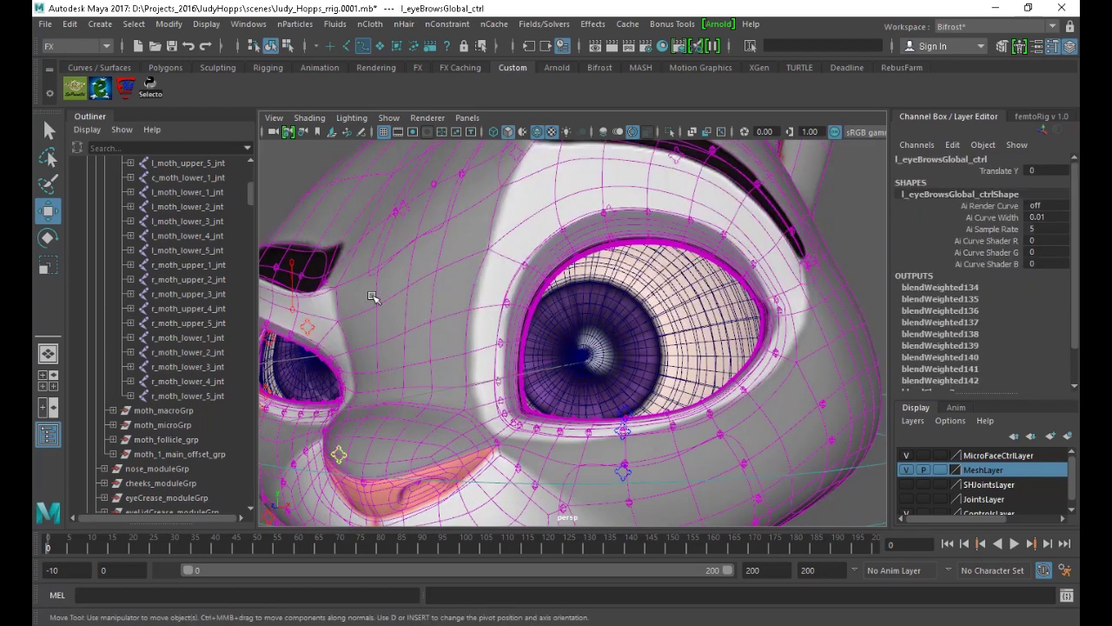
click(294, 276)
scroll(601, 361, down, 4)
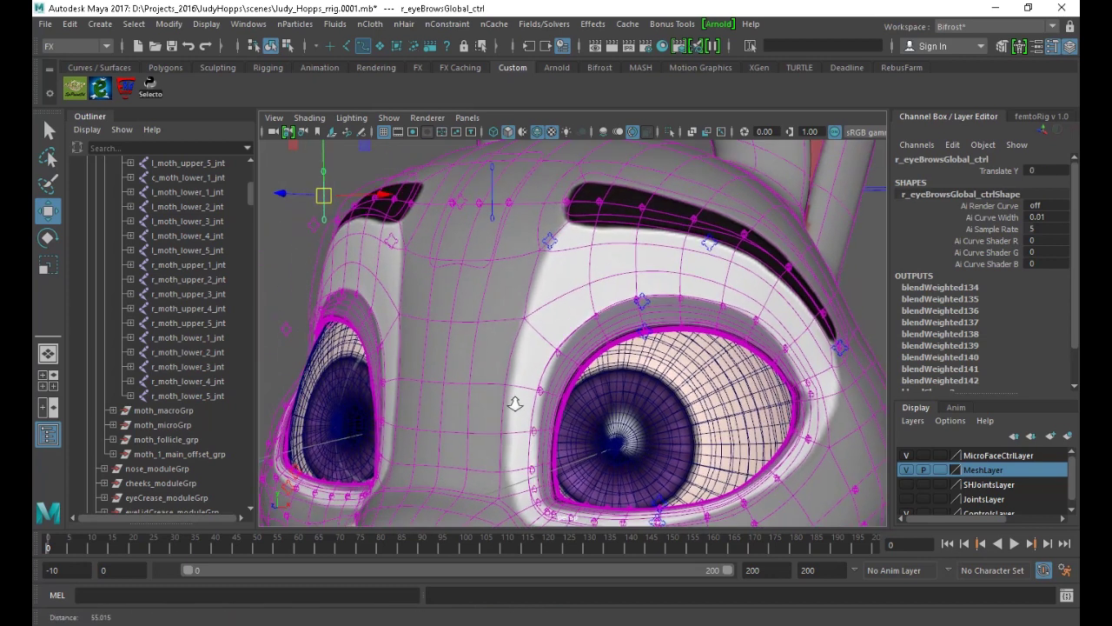
Select the centre, left and right lower-lip macro controls in turn and examine their Parent and Parent Blend attributes
alt+drag(601, 361, 627, 363)
alt+middle_drag(618, 378, 613, 275)
scroll(600, 348, up, 4)
alt+drag(566, 438, 413, 349)
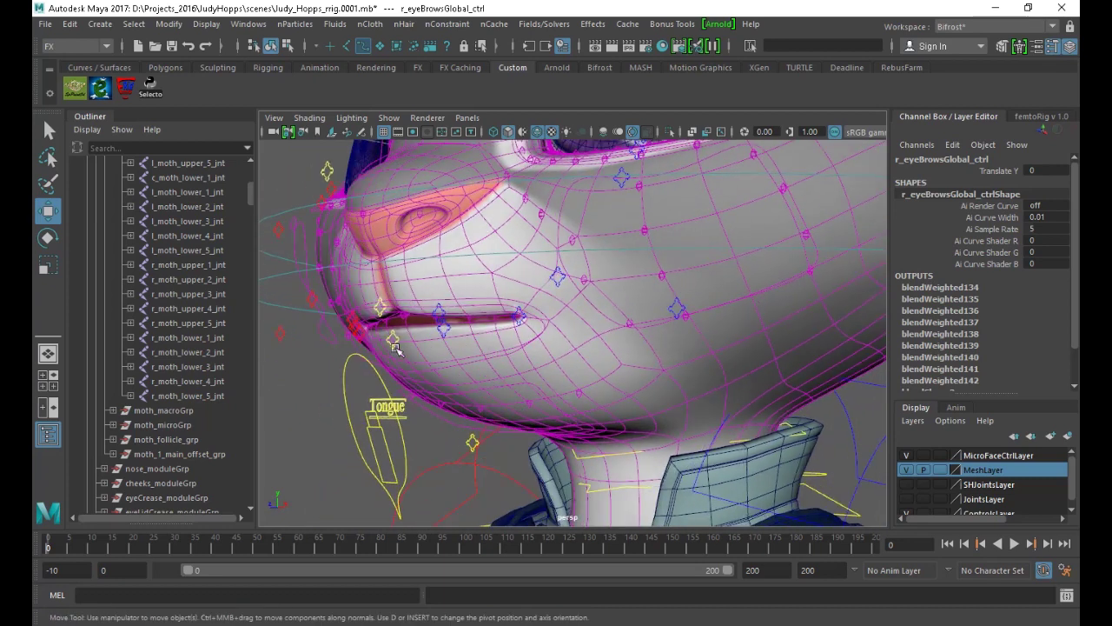
alt+drag(383, 459, 421, 389)
click(383, 312)
key(ctrl+z)
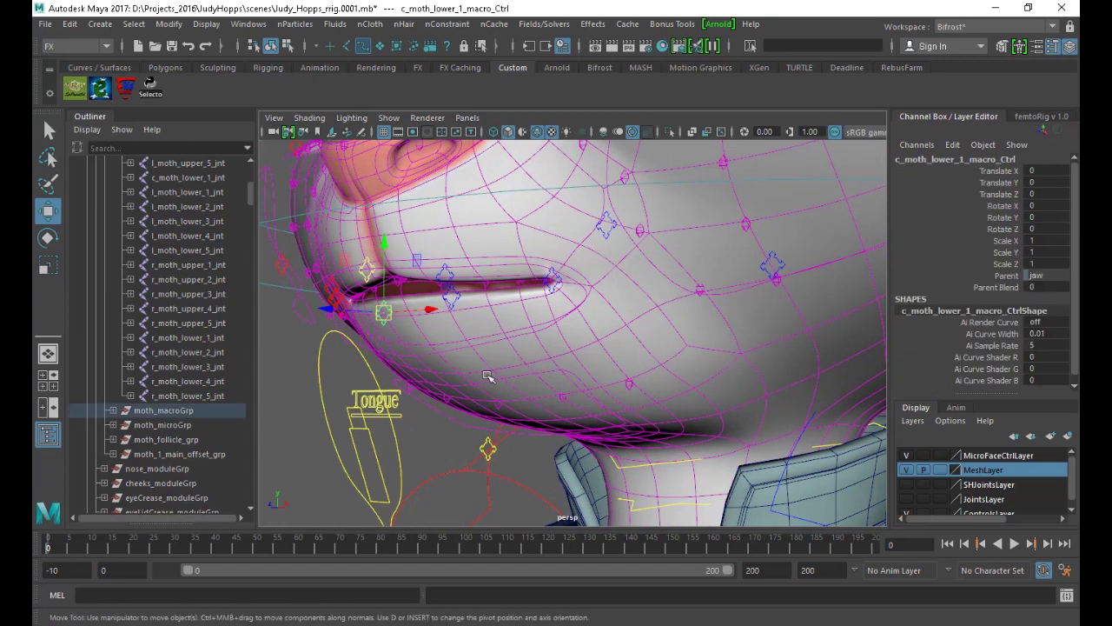
click(452, 302)
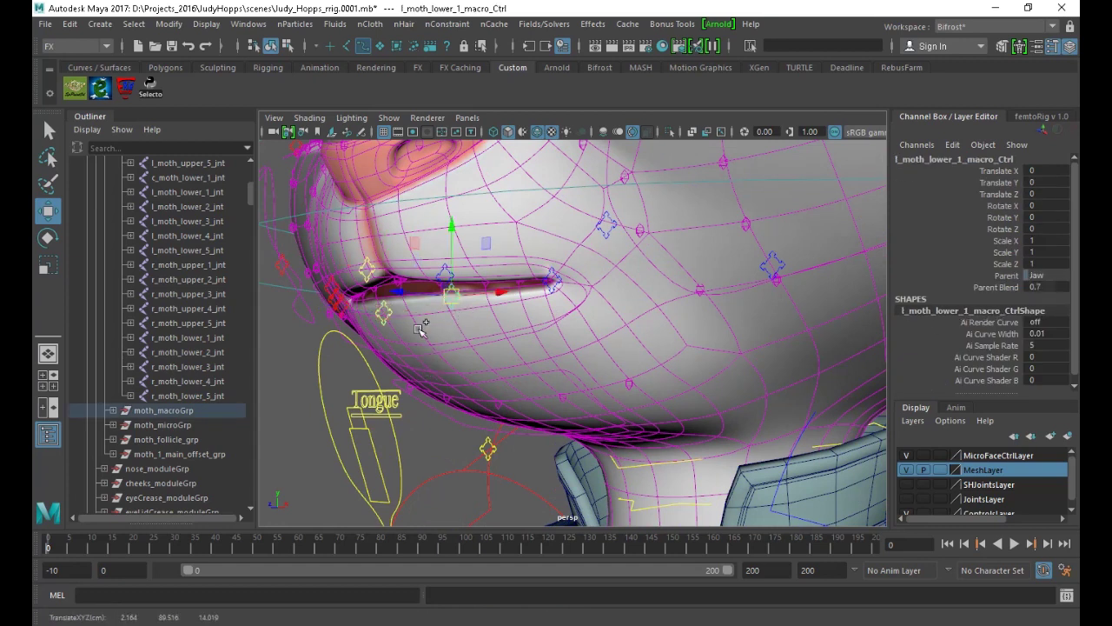
alt+drag(353, 343, 430, 339)
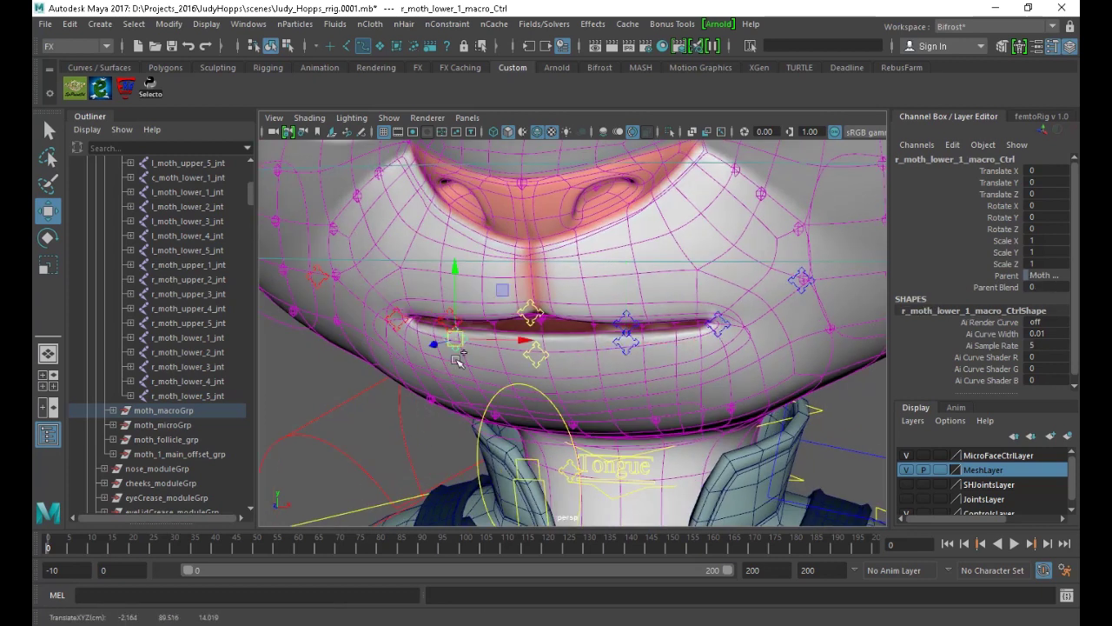
Select the jaw control below the mouth and rotate it downward to open the mouth wide
alt+drag(521, 397, 509, 409)
click(518, 408)
key(e)
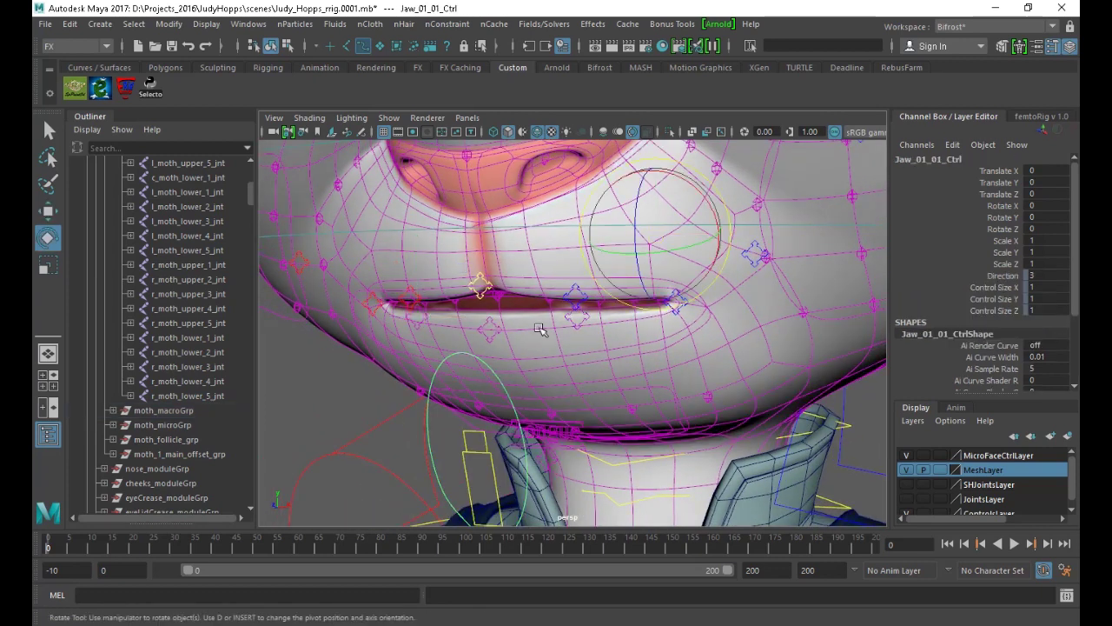
drag(642, 189, 641, 268)
Try changing Parent Blend on the left lower-lip macro control with the mouth open, and undo the change
click(657, 421)
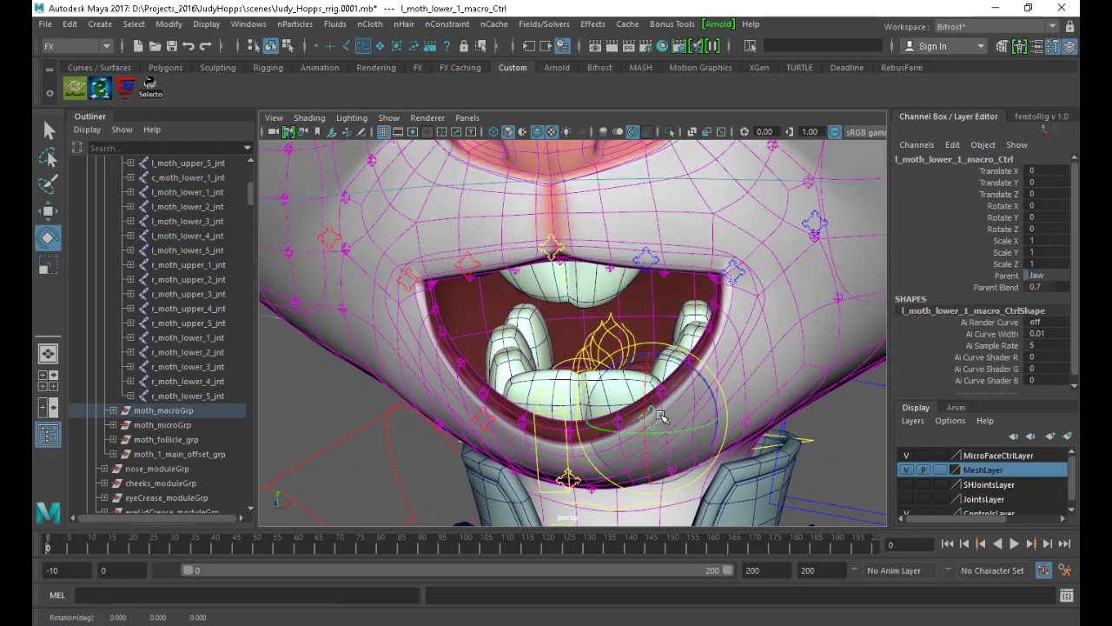
click(996, 288)
middle_drag(754, 374, 693, 380)
key(ctrl+z)
key(ctrl+z)
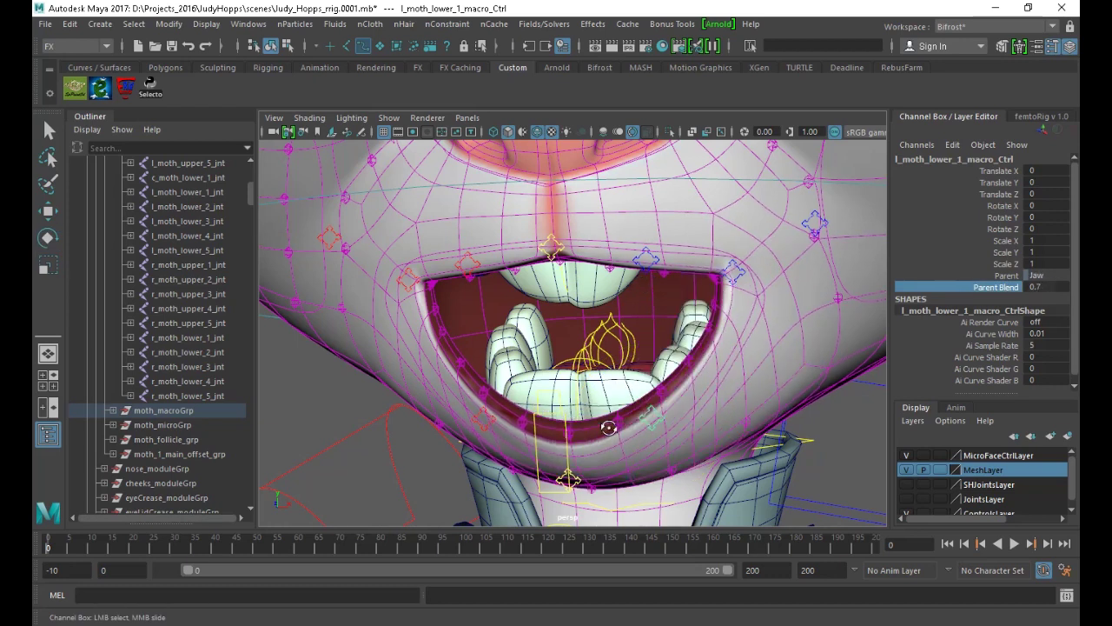
Try rotating the jaw control again and undo the jaw rotations to close the mouth
alt+drag(650, 428, 567, 449)
scroll(452, 474, down, 2)
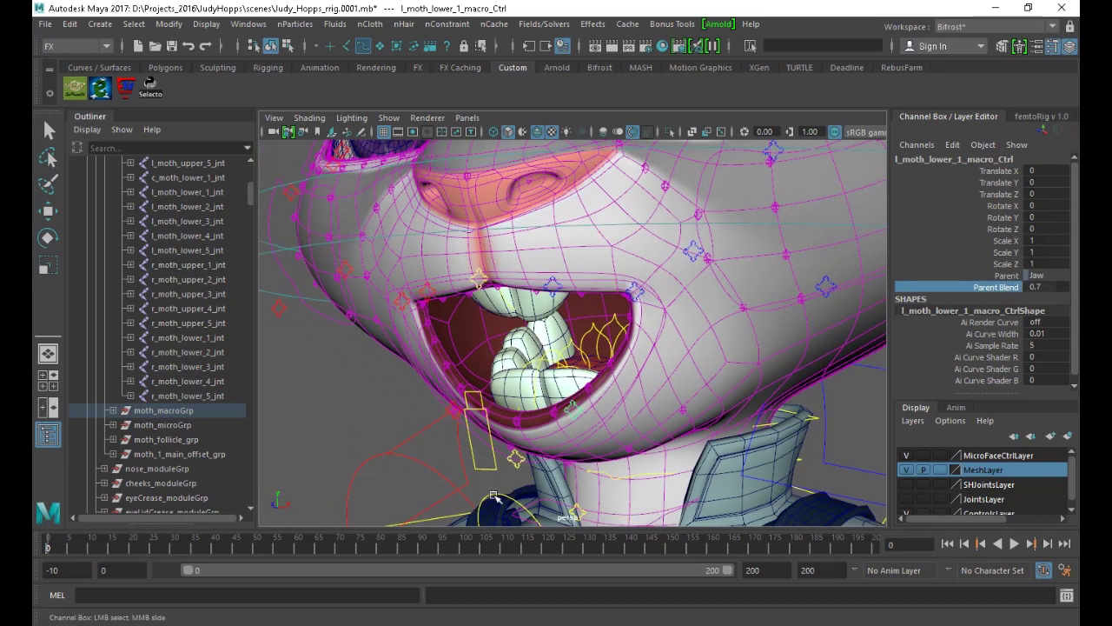
click(493, 495)
key(e)
drag(605, 271, 614, 299)
key(ctrl+z)
Frame the whole face and turn off the wireframe overlay on the shaded mesh
scroll(526, 370, down, 4)
alt+drag(520, 373, 546, 390)
alt+middle_drag(546, 389, 520, 448)
alt+drag(519, 446, 480, 397)
alt+drag(528, 355, 614, 352)
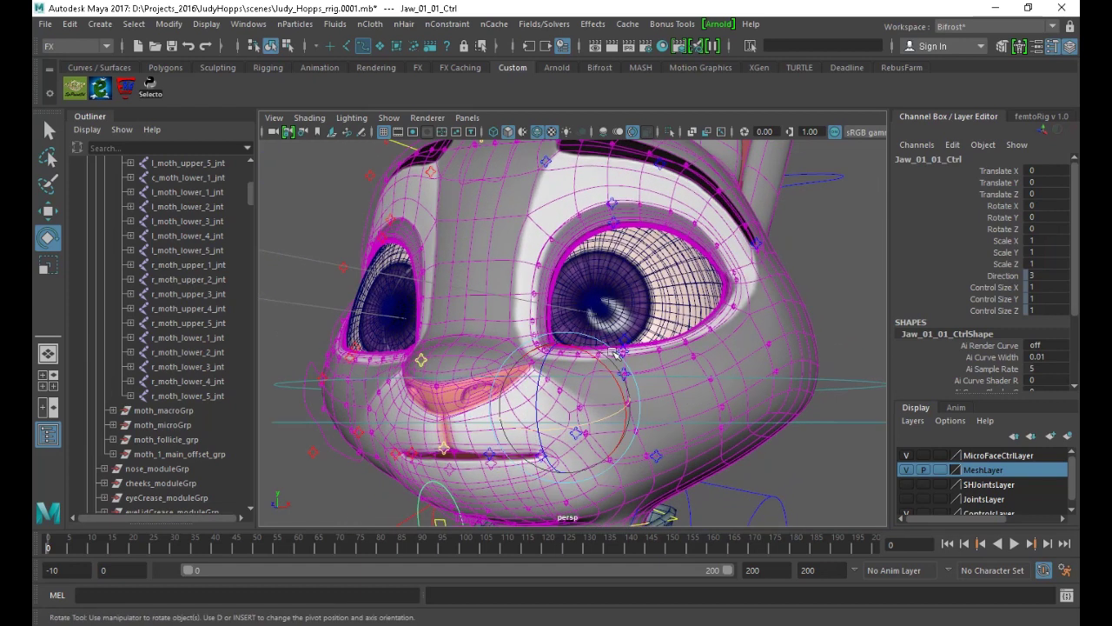
click(535, 132)
Inspect the textured eyes and select the main eye-crease control in the middle of the forehead
alt+drag(663, 330, 530, 327)
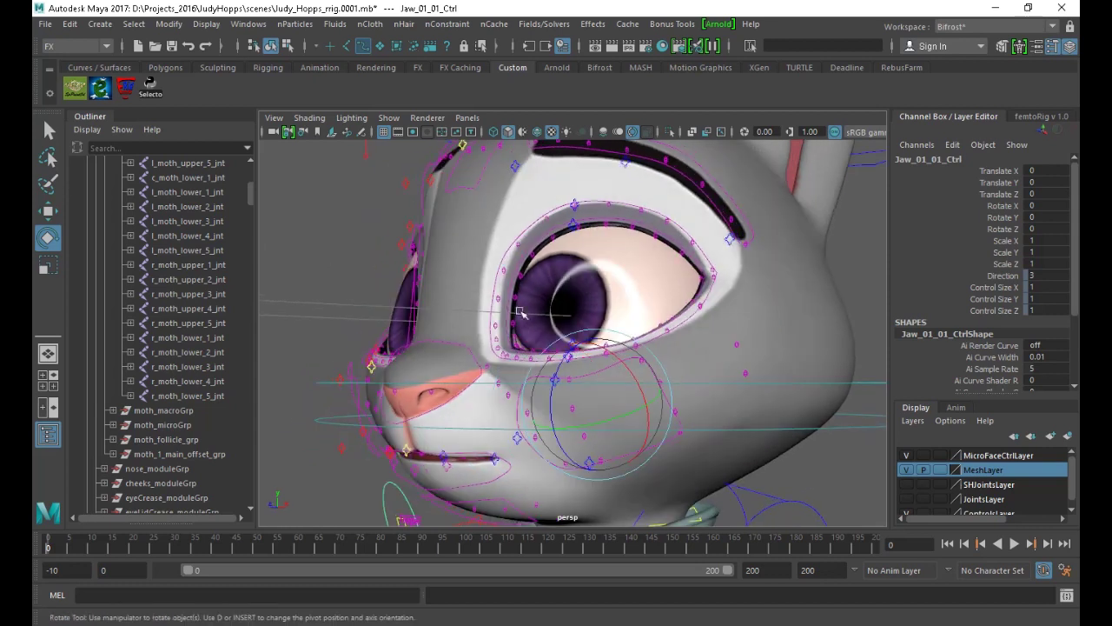
alt+drag(665, 266, 532, 377)
alt+drag(472, 301, 544, 352)
click(499, 289)
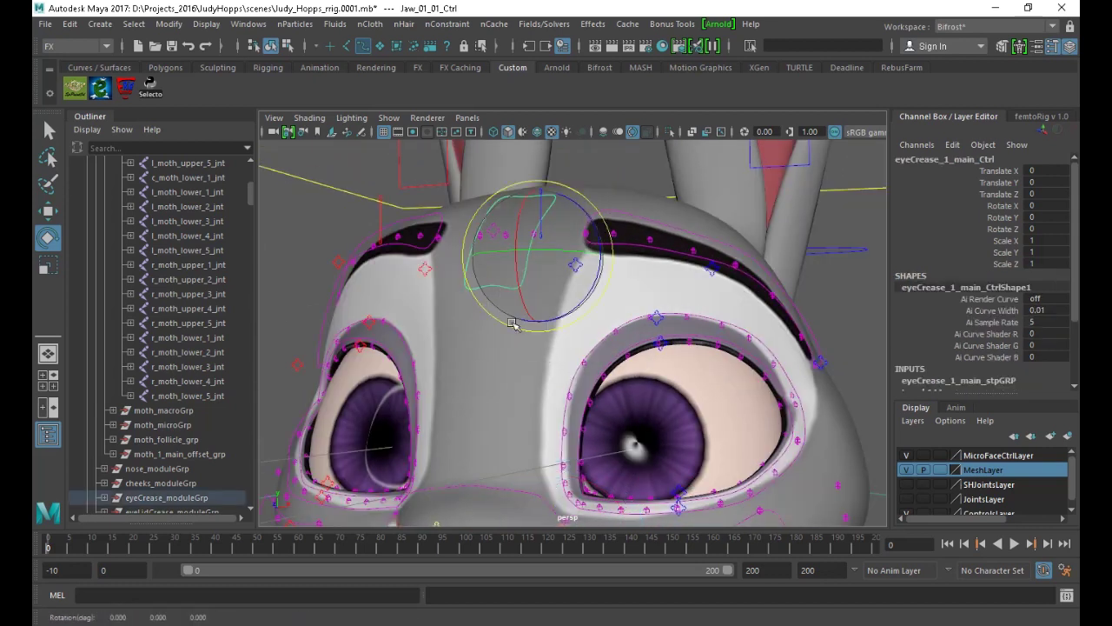
alt+drag(500, 290, 417, 333)
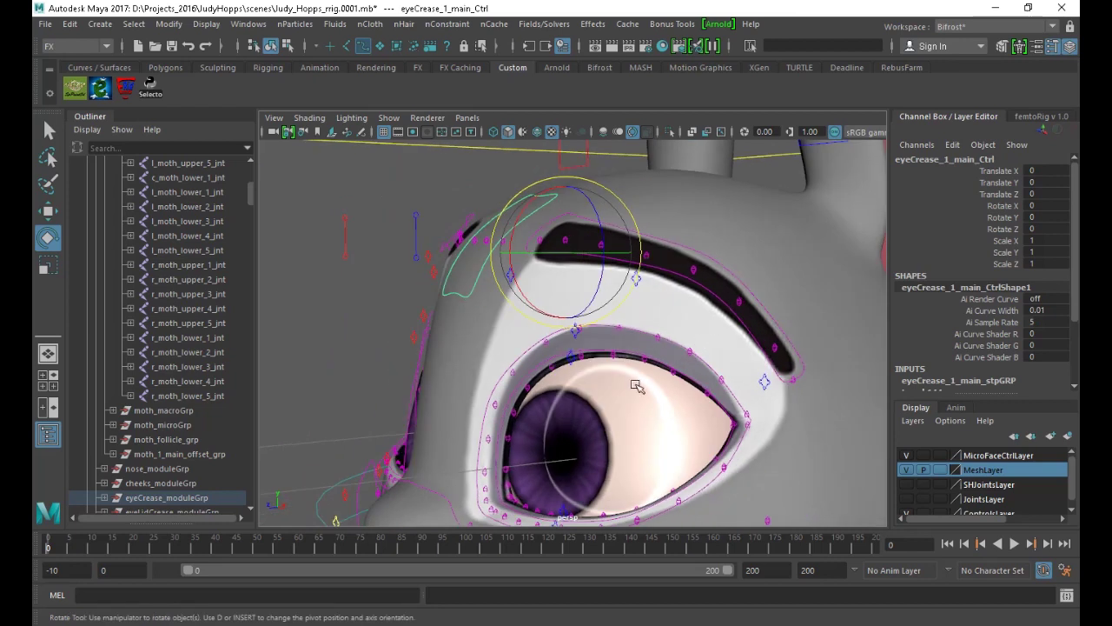
Pull the left mouth-corner macro control up and outward to Translate X 1.613, Y 2.152, Z -0.431, forming a one-sided smile
alt+right_drag(657, 405, 591, 382)
alt+drag(591, 383, 689, 279)
alt+drag(739, 391, 795, 412)
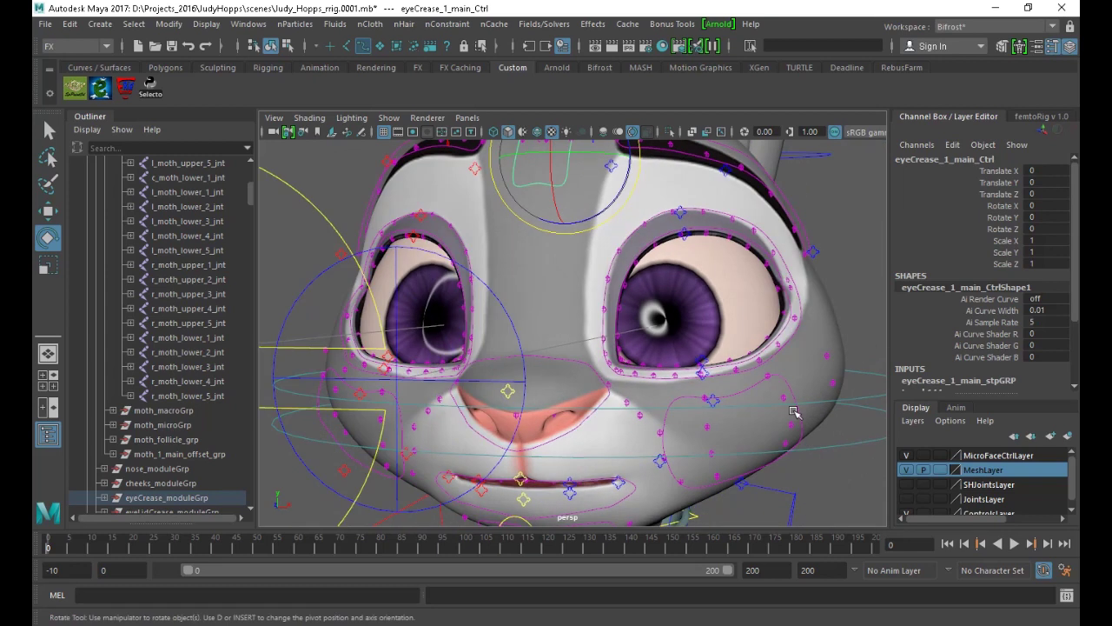
click(751, 489)
key(q)
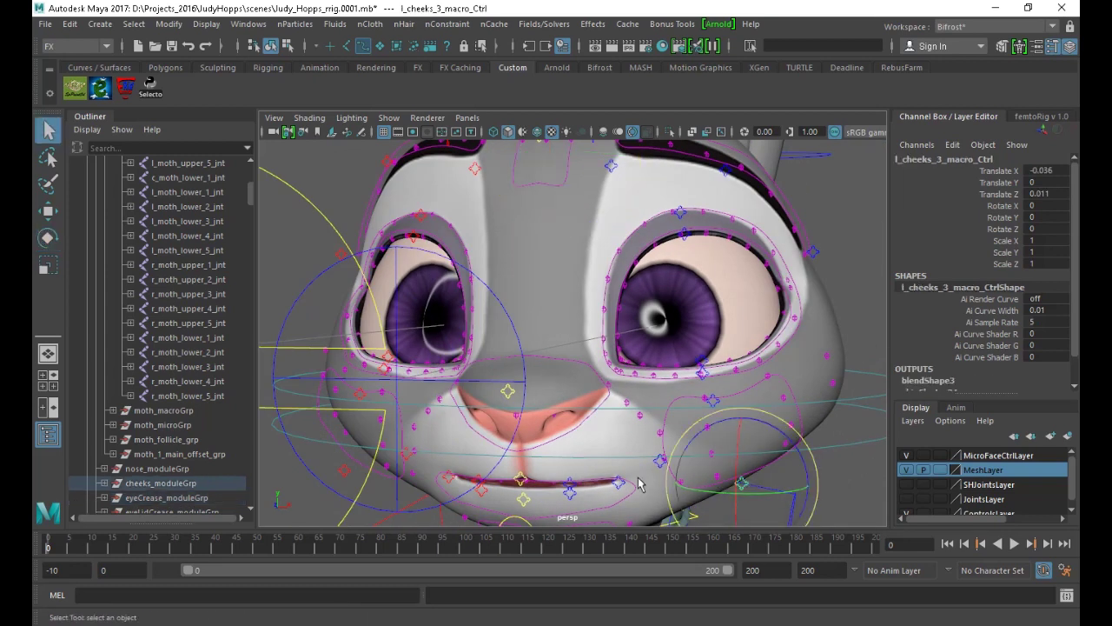
click(622, 488)
key(w)
drag(618, 483, 653, 433)
alt+drag(652, 430, 599, 452)
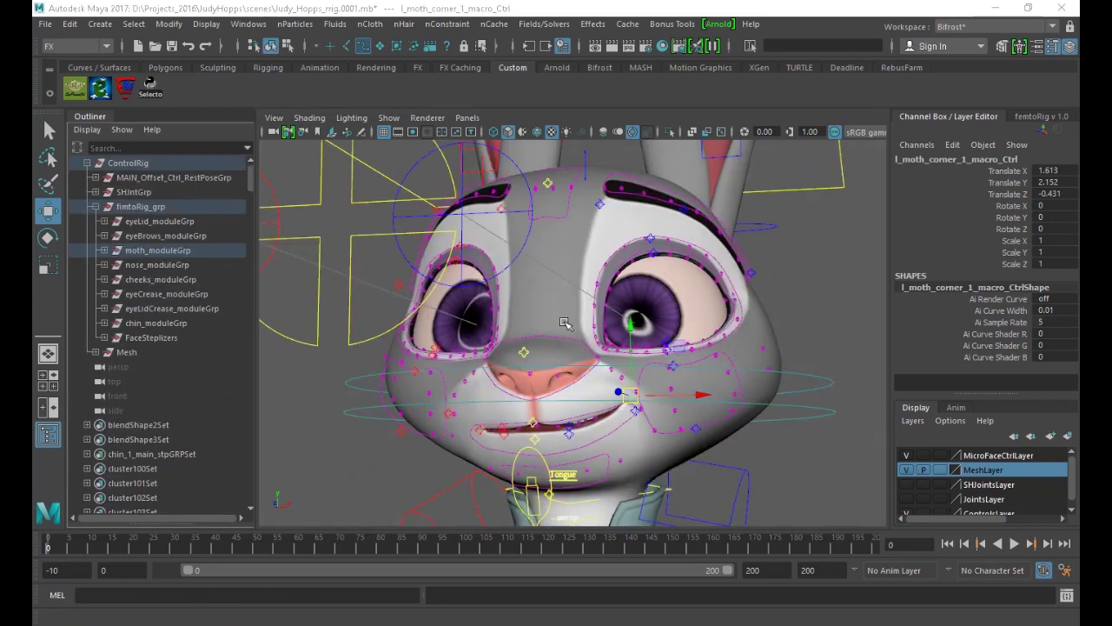
Reveal the left lower-eyelid macro control in the Outliner and widen the Outliner to read its group hierarchy
alt+drag(633, 365, 594, 380)
alt+right_drag(594, 380, 663, 391)
alt+drag(663, 391, 656, 349)
click(652, 352)
key(f)
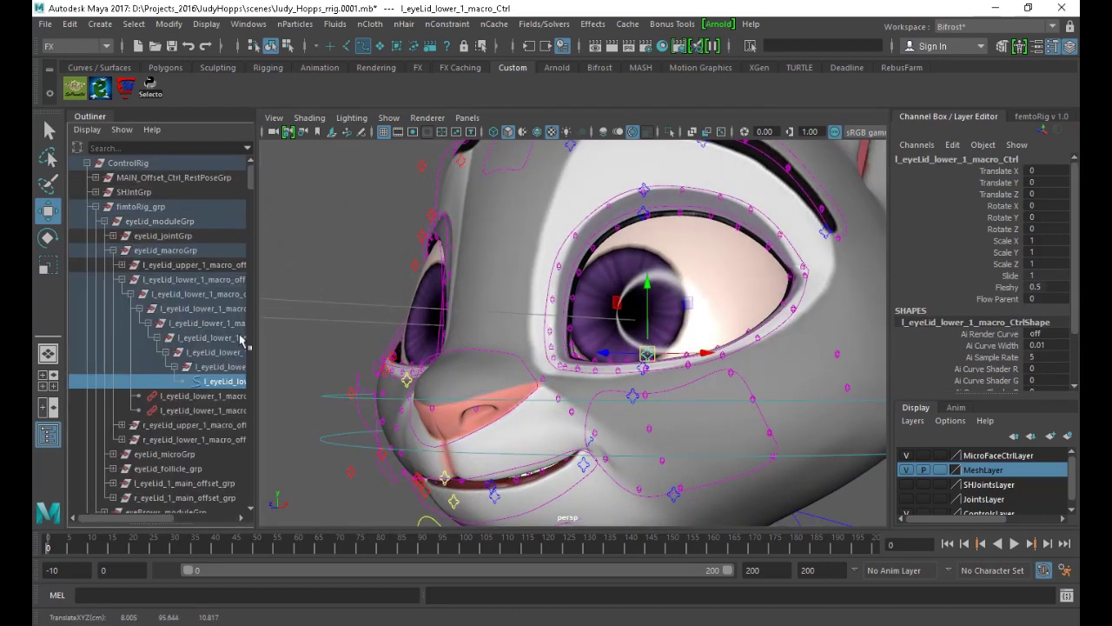
drag(253, 299, 378, 282)
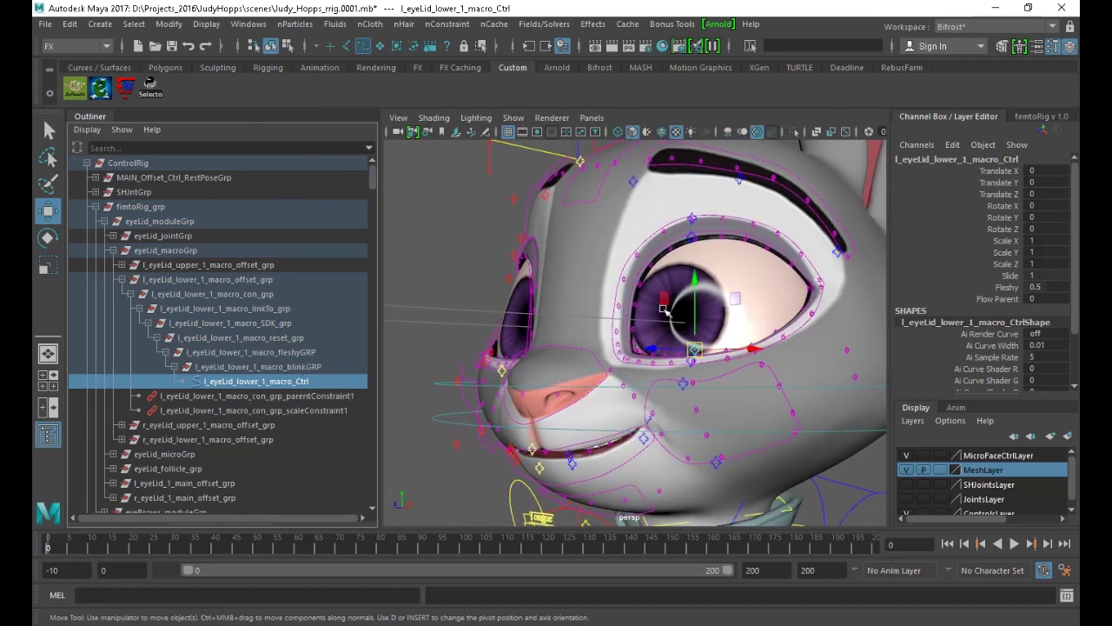
Reveal the left middle eyebrow macro control in the Outliner and compare its transform values with those of its reset group
click(738, 178)
key(f)
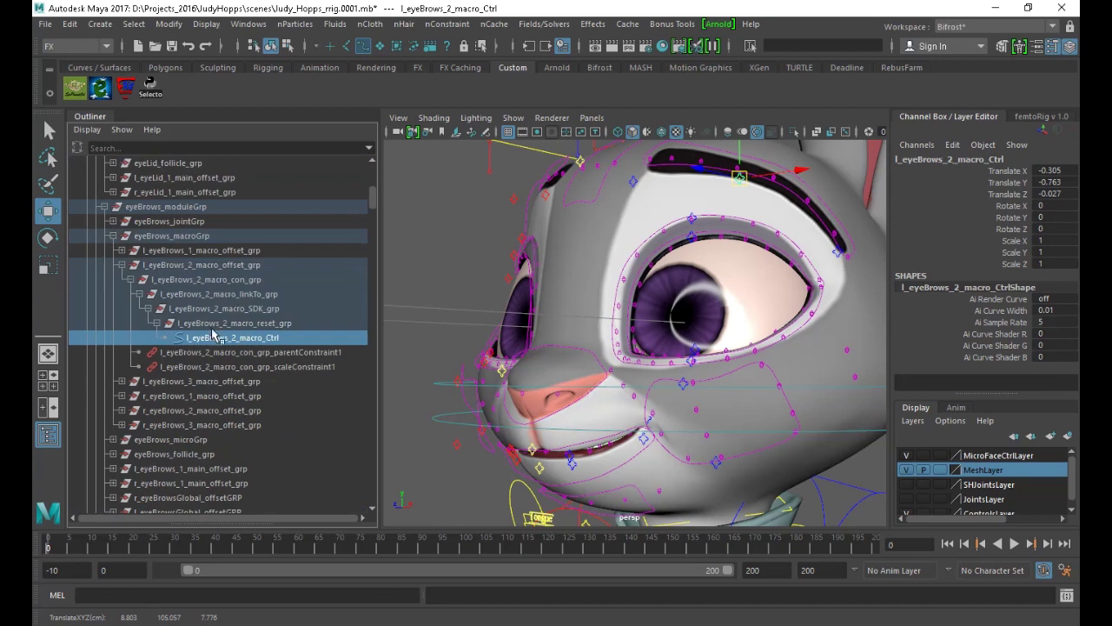
click(277, 326)
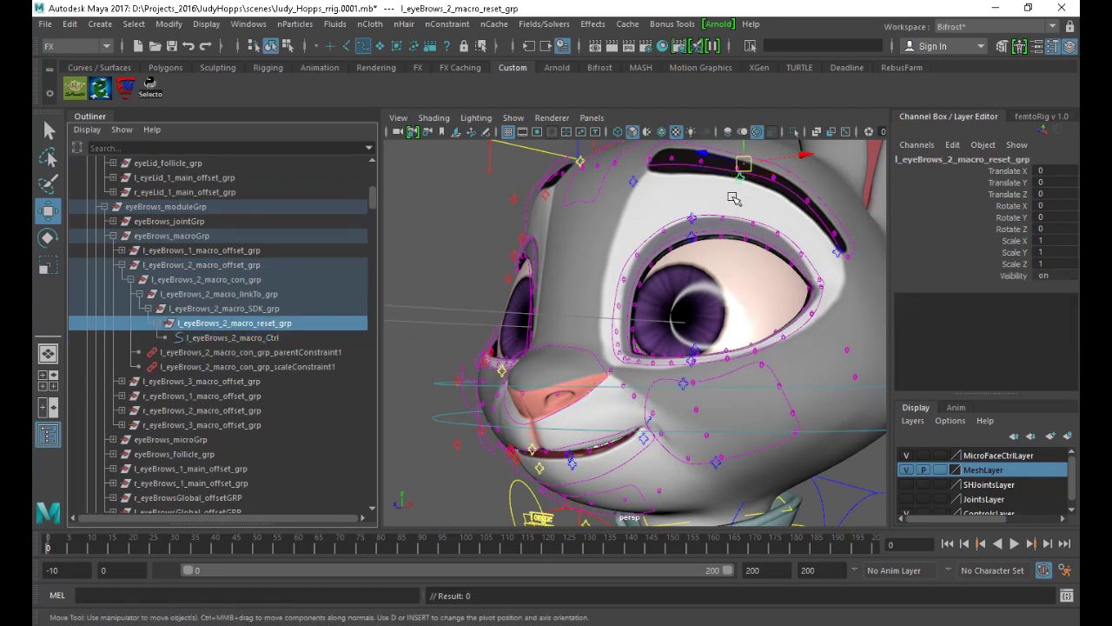
click(278, 337)
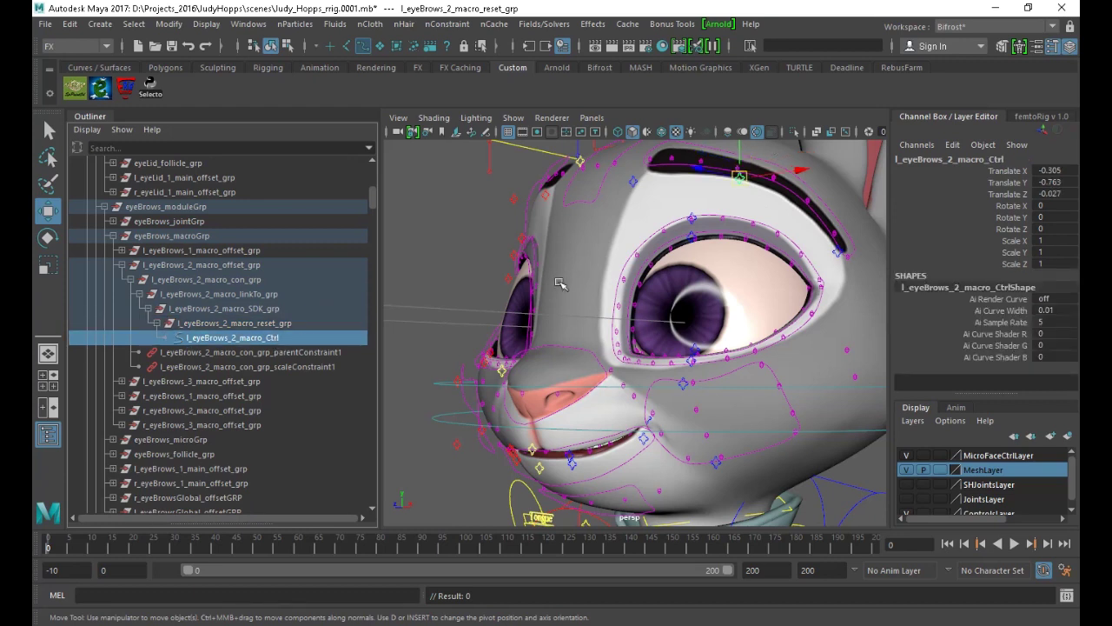
Raise the left middle eyebrow macro control to Translate Y 1.607 and apply its translate values to its reset group as well
drag(749, 160, 746, 121)
key(f)
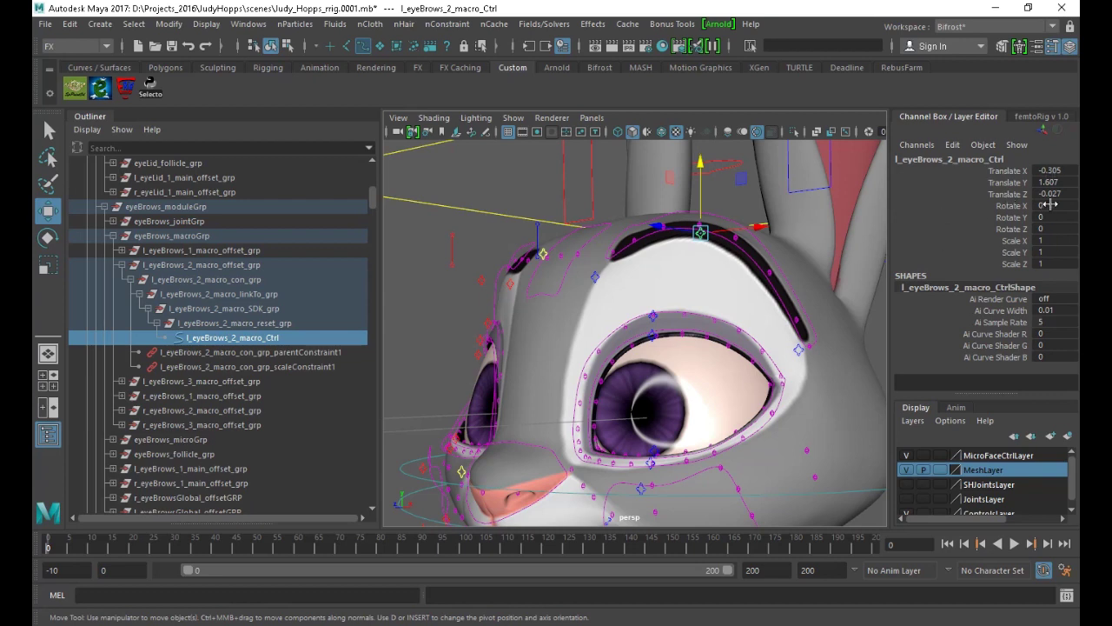
key(Up)
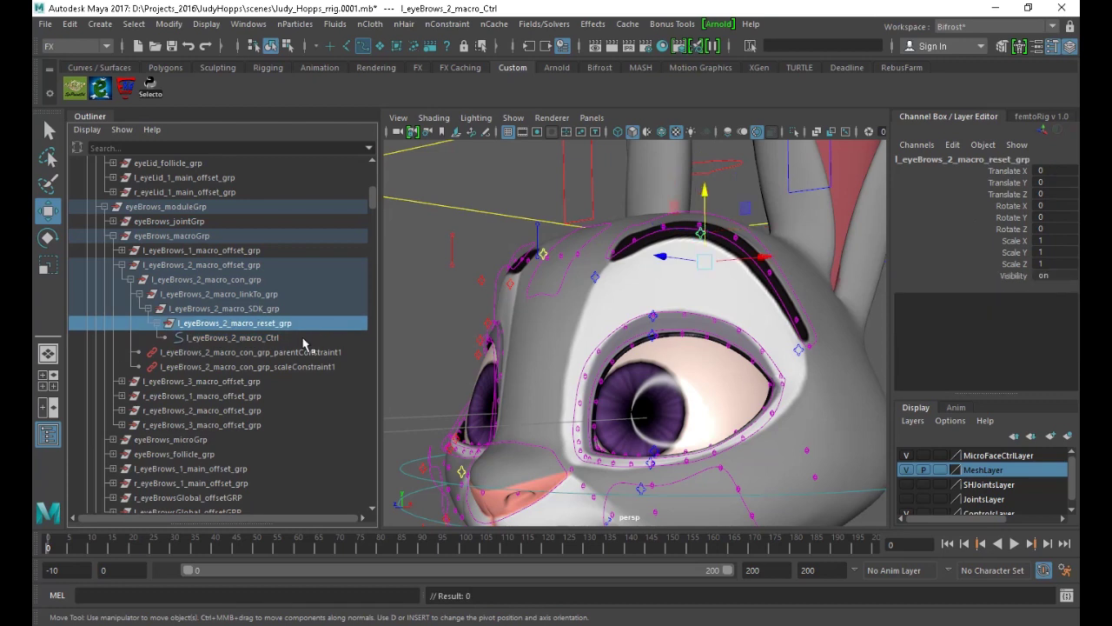
click(1051, 171)
key(Tab)
key(Tab)
key(Tab)
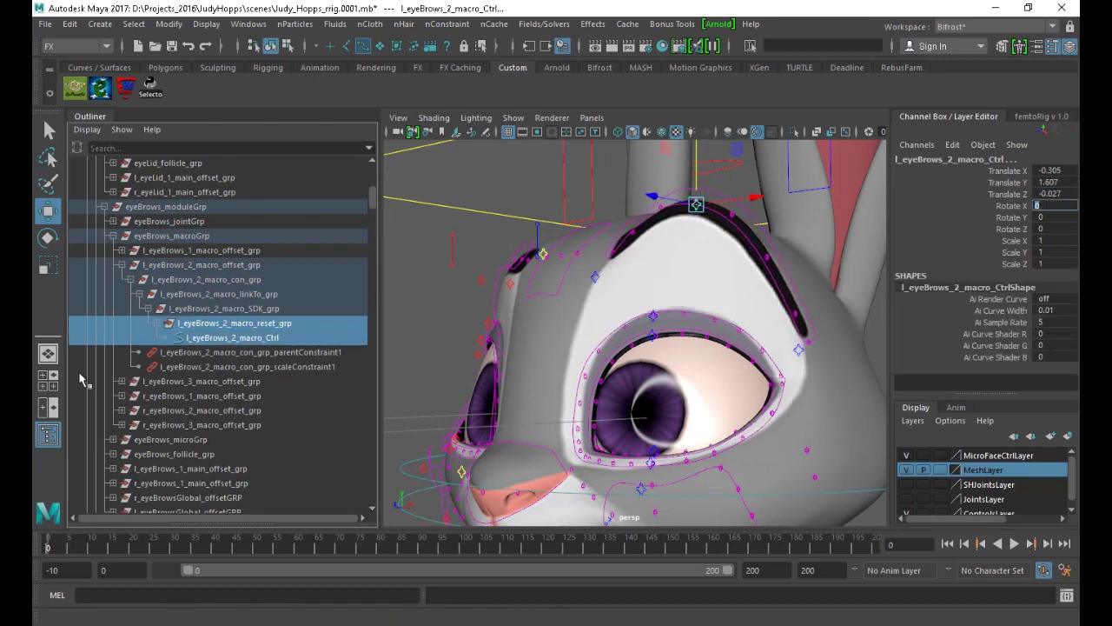
Set Translate X, Y and Z of the left middle eyebrow macro control alone to 0
click(249, 338)
drag(1060, 172, 1072, 193)
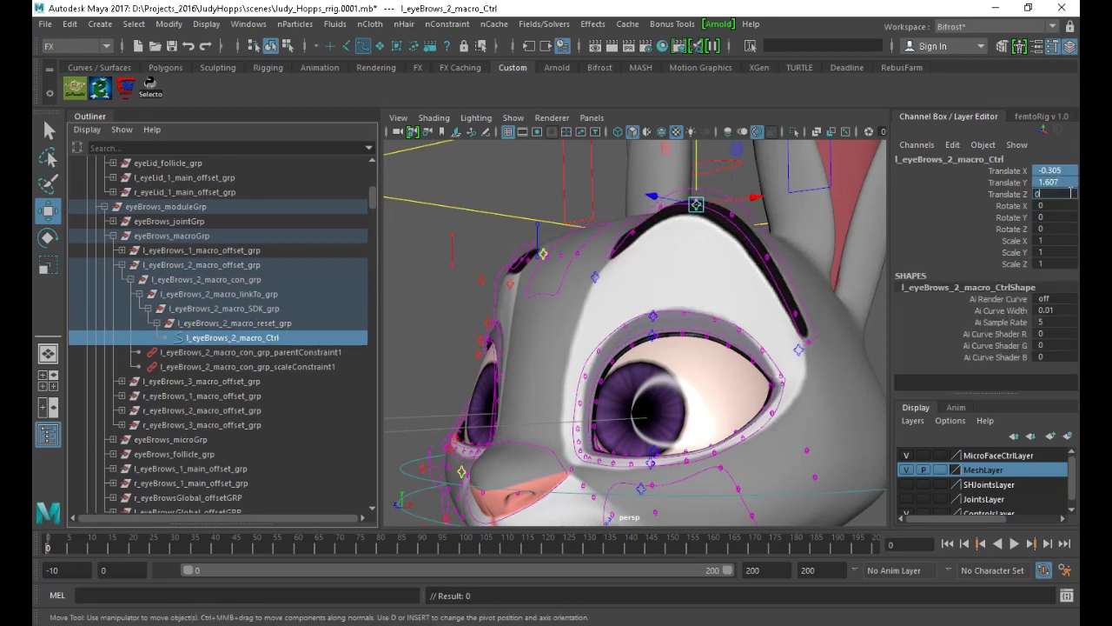
text(0)
key(Return)
alt+drag(543, 326, 644, 395)
scroll(635, 349, down, 4)
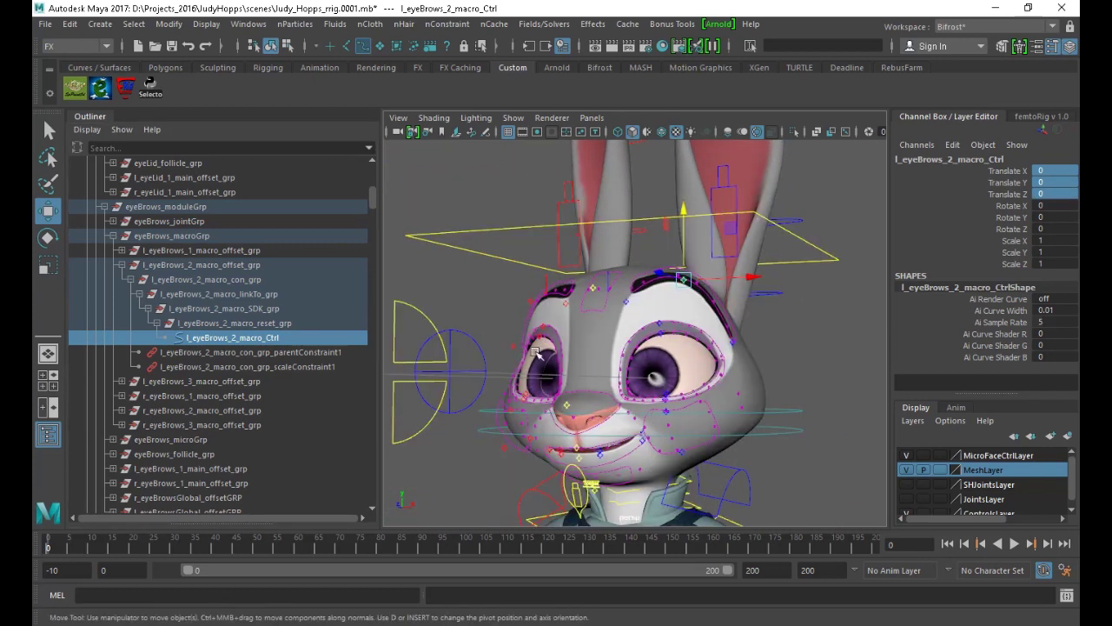
Select the head master control, open the Face Utilites window and place it clear of the character's face
click(151, 93)
click(818, 246)
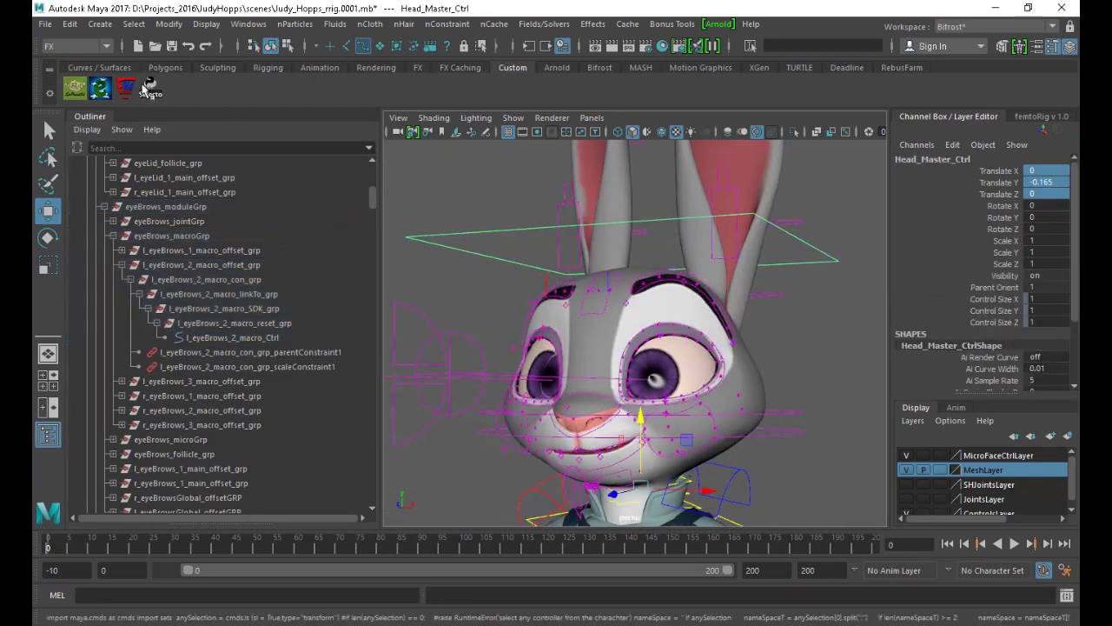
click(126, 88)
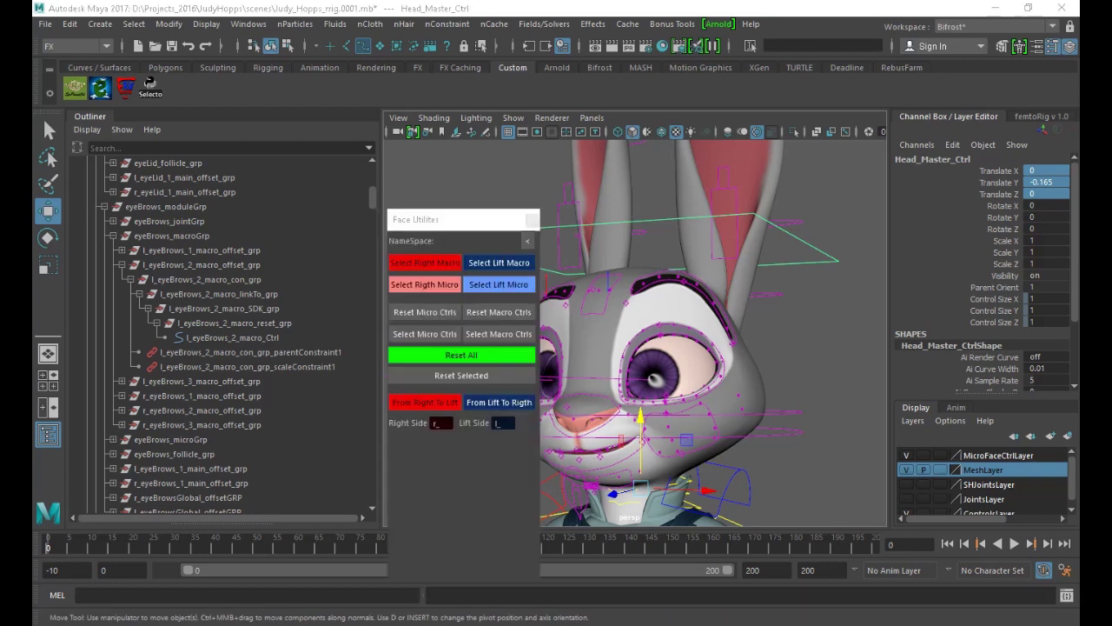
drag(439, 217, 856, 276)
Reset all facial controls with the face utilities
alt+drag(629, 312, 580, 355)
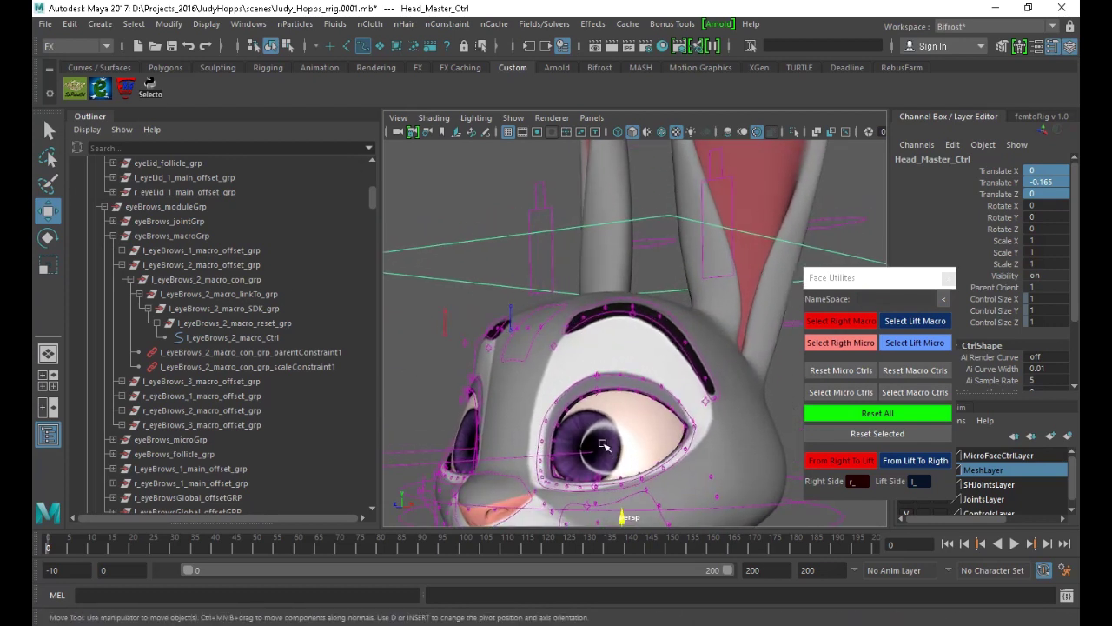
scroll(609, 451, down, 5)
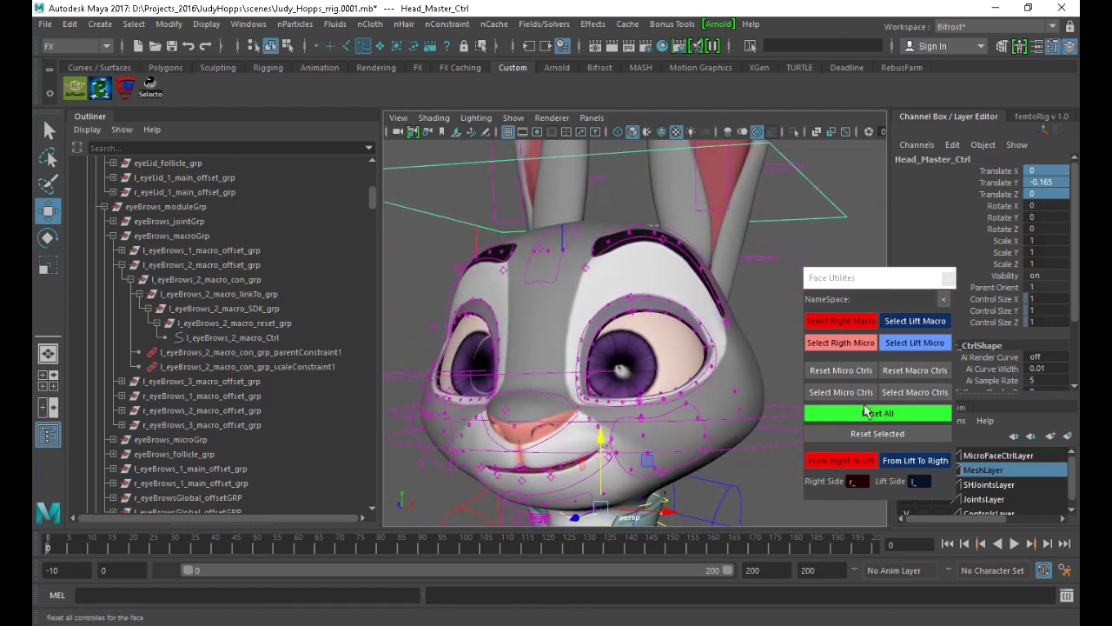
click(899, 417)
alt+drag(647, 350, 600, 356)
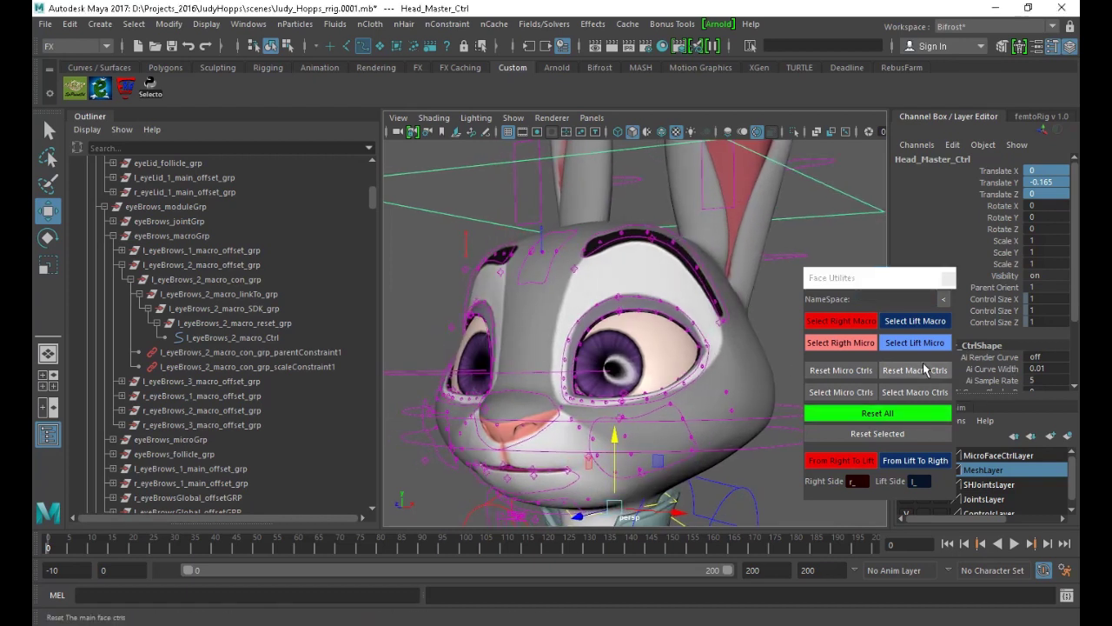
Select all left-side macro controls of the face with the face utilities
alt+middle_drag(579, 520, 598, 434)
scroll(597, 435, up, 2)
scroll(634, 365, up, 2)
click(660, 302)
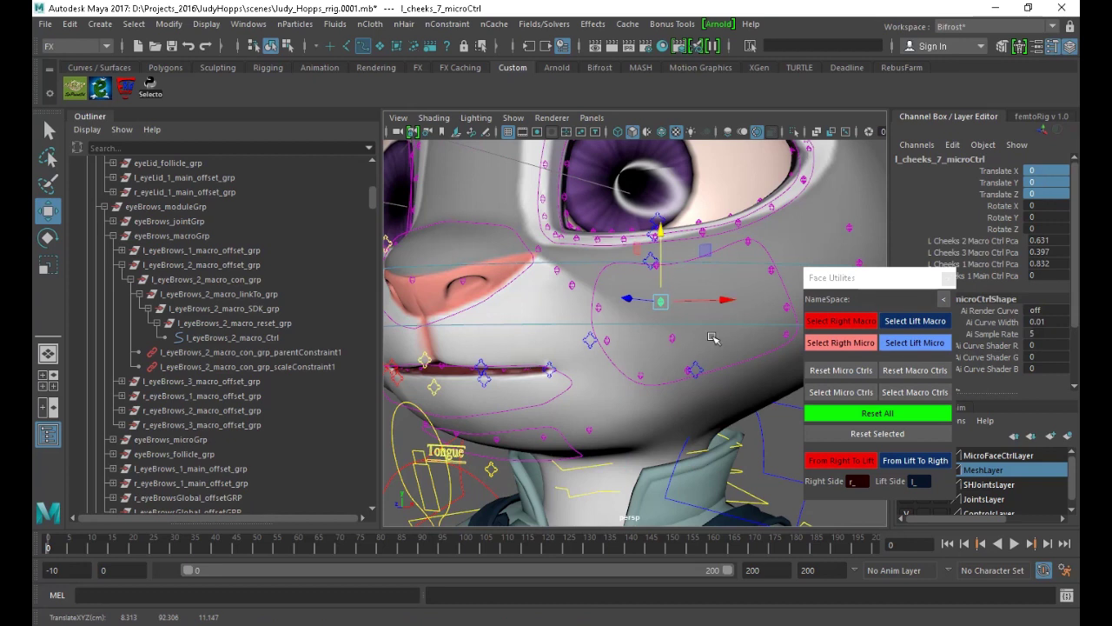
click(923, 321)
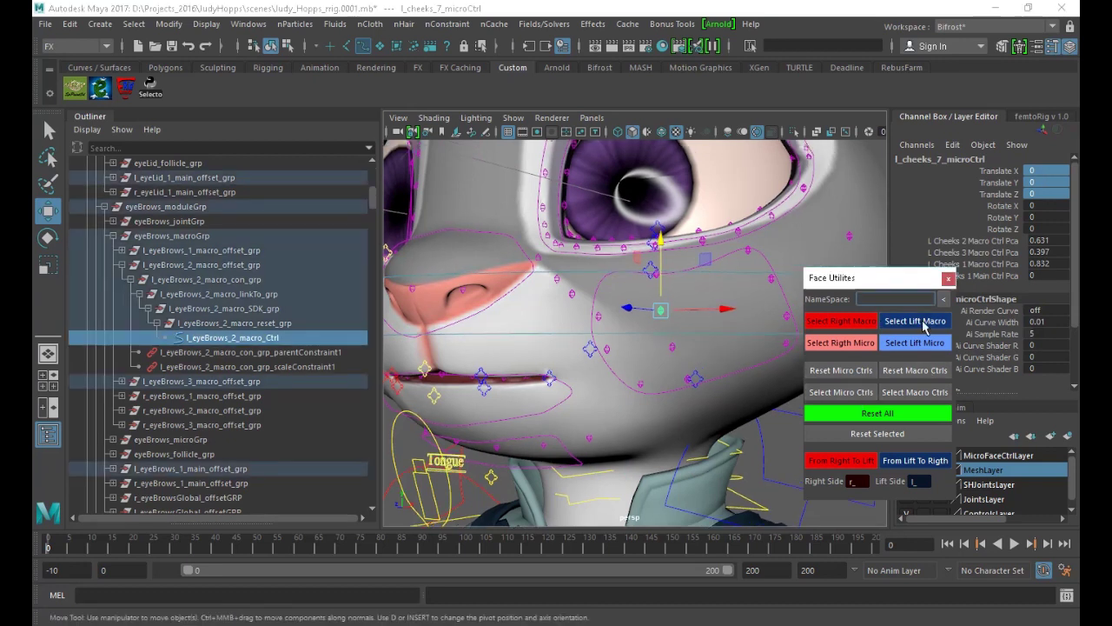
alt+drag(556, 318, 600, 322)
alt+right_drag(601, 322, 569, 335)
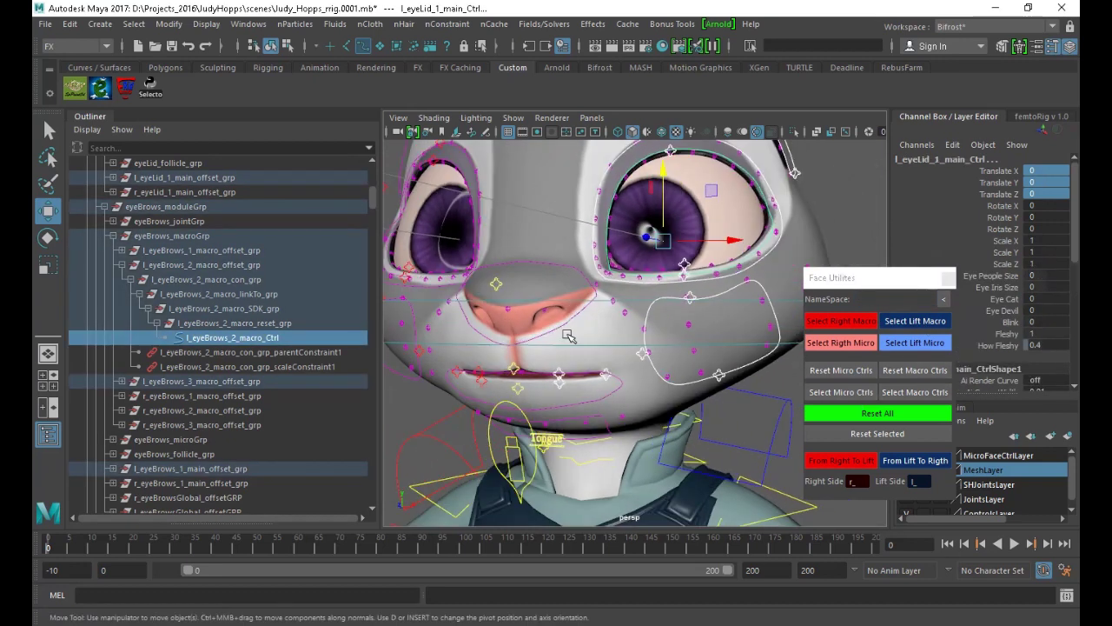
Select the right-side micro controls and the left-side micro controls of the face with the face utilities
click(828, 341)
key(f)
alt+drag(776, 392, 712, 403)
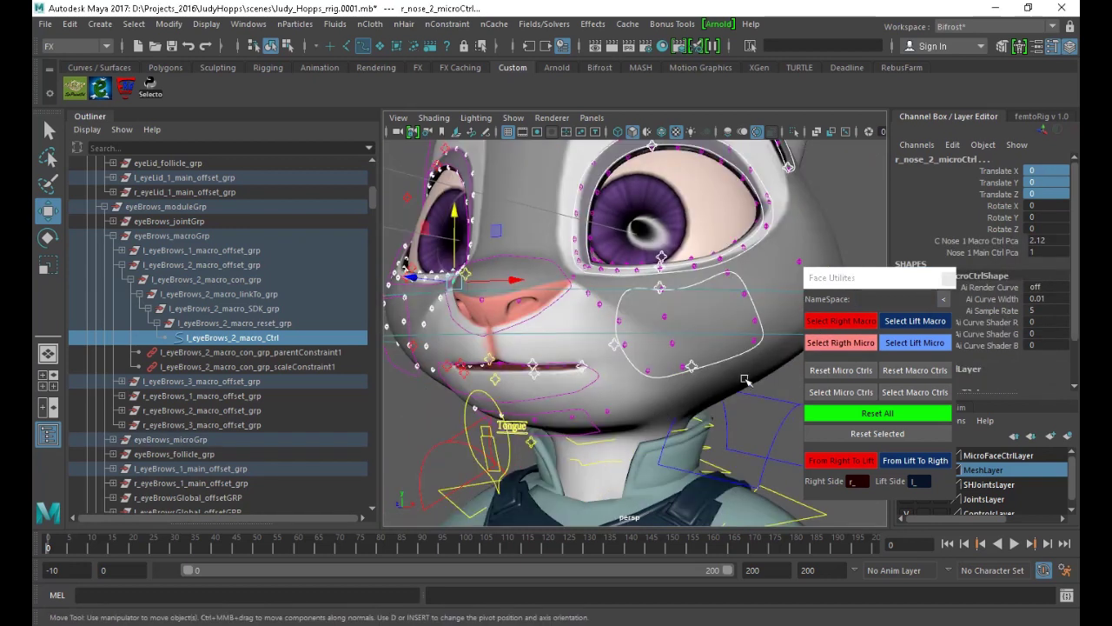
click(903, 344)
alt+drag(521, 350, 580, 344)
alt+middle_drag(560, 304, 615, 341)
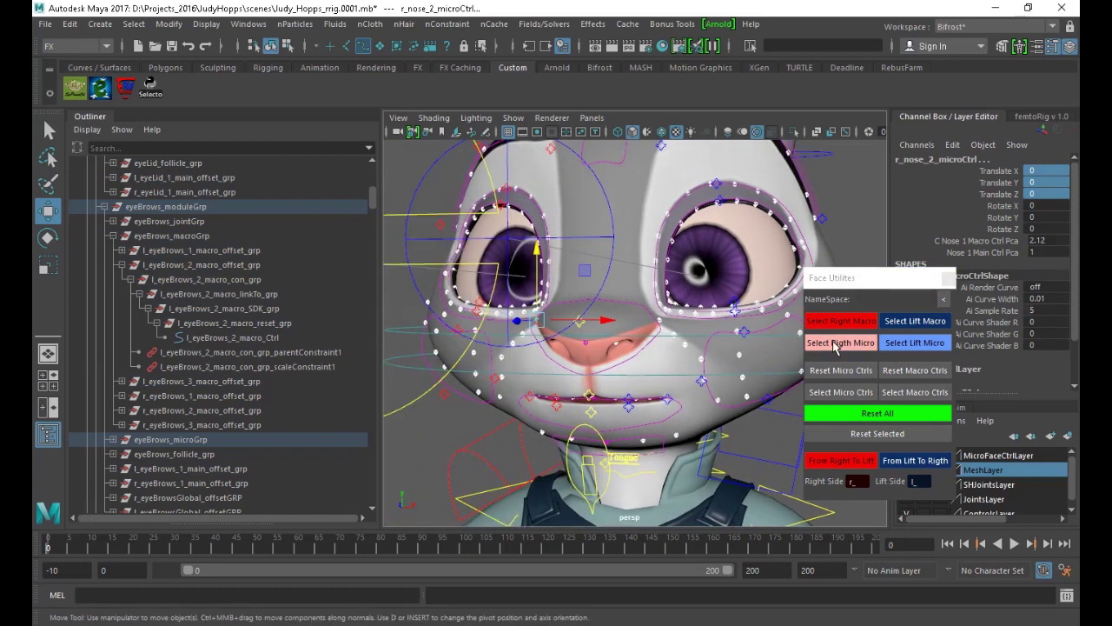
Move the left mouth-corner macro control to Translate X 0.905, Y 1.529, Z -1.575 and mirror the pose to the right side
alt+drag(658, 328, 567, 406)
alt+right_drag(567, 406, 599, 435)
alt+middle_drag(565, 465, 575, 396)
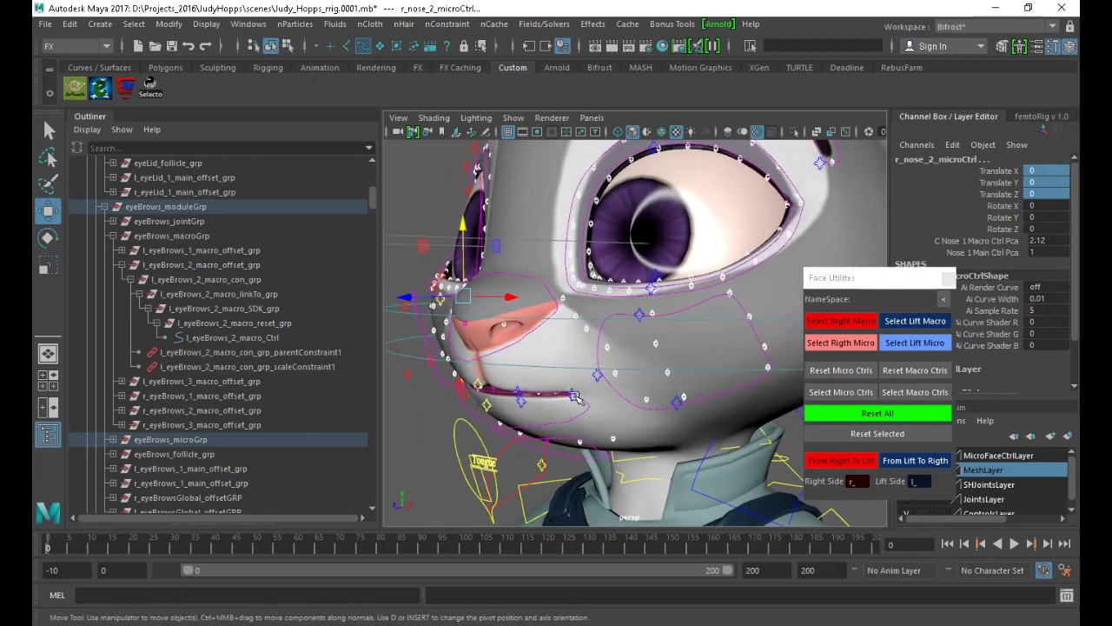
click(576, 398)
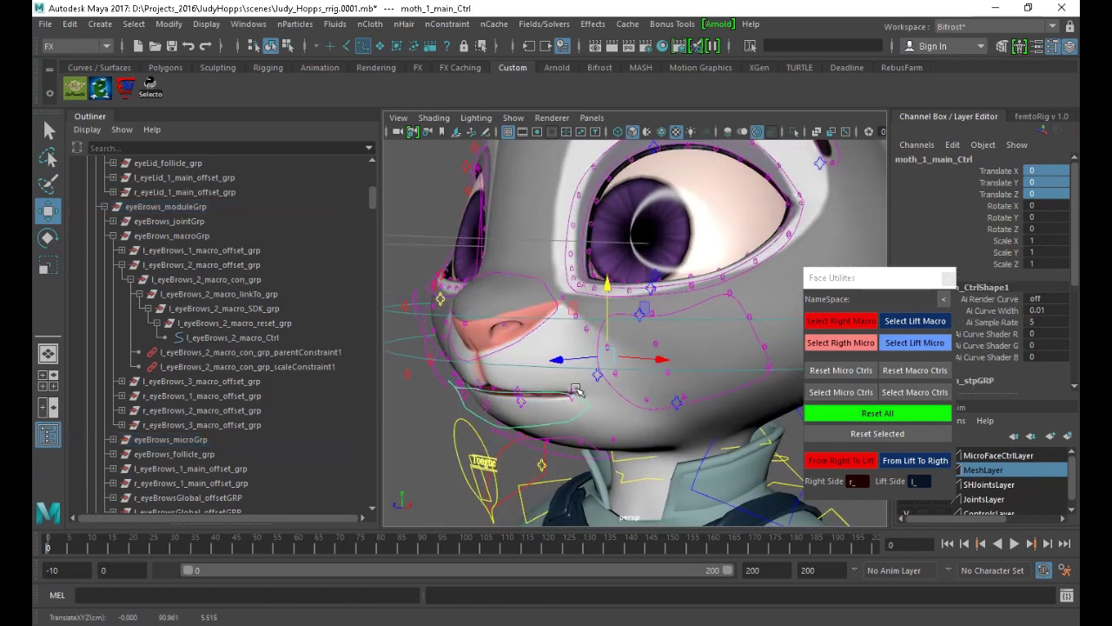
click(575, 394)
alt+right_drag(586, 400, 601, 442)
alt+middle_drag(602, 441, 598, 397)
alt+drag(598, 397, 695, 359)
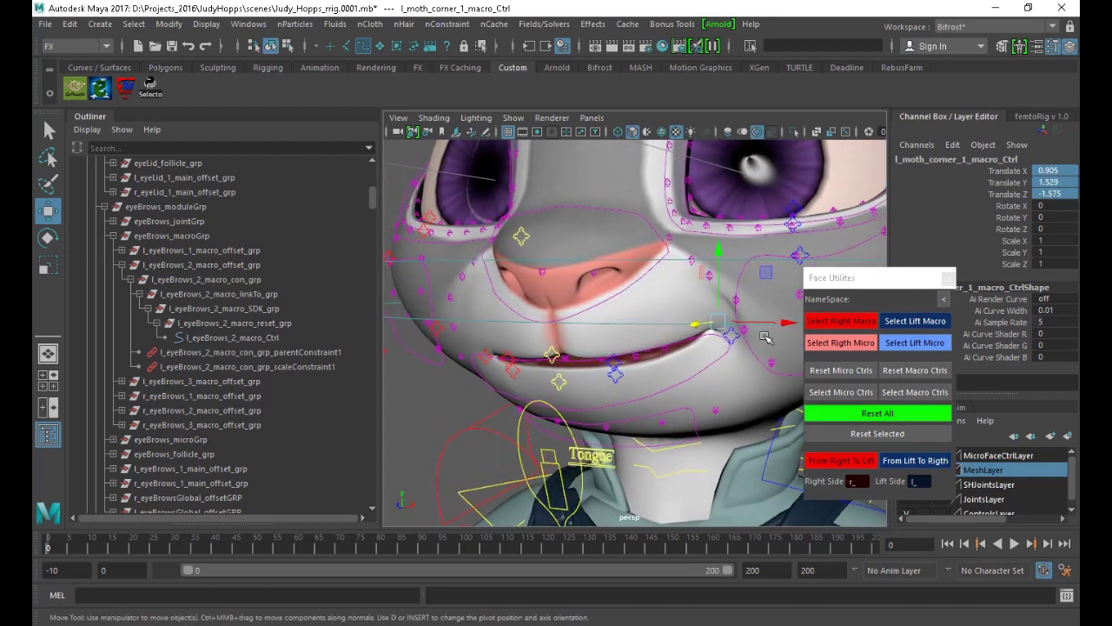
alt+drag(424, 389, 528, 381)
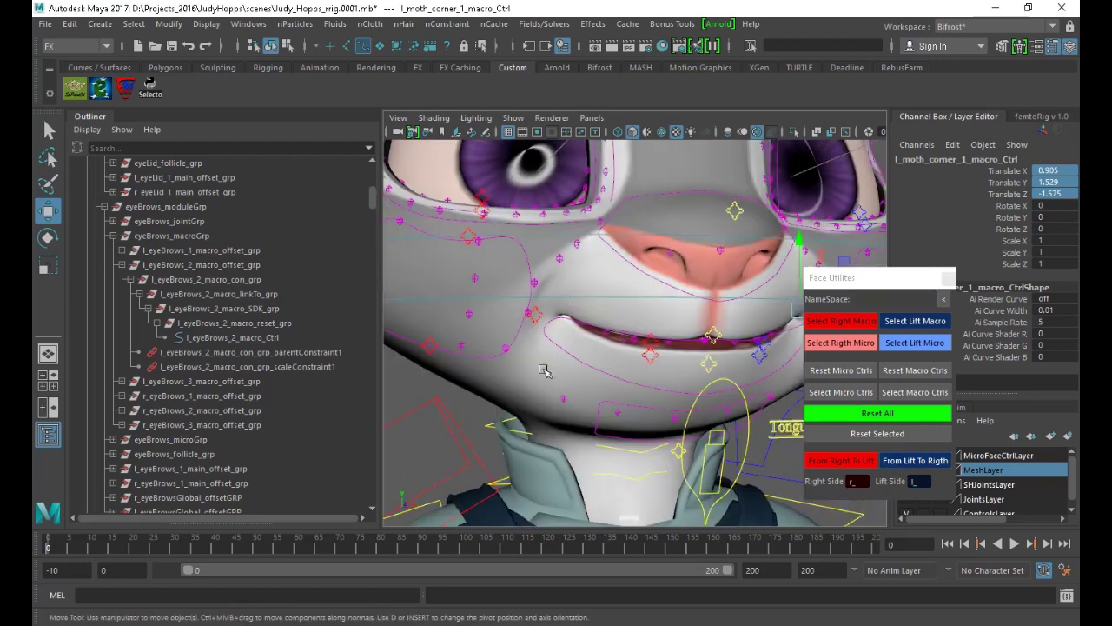
alt+drag(544, 339, 639, 365)
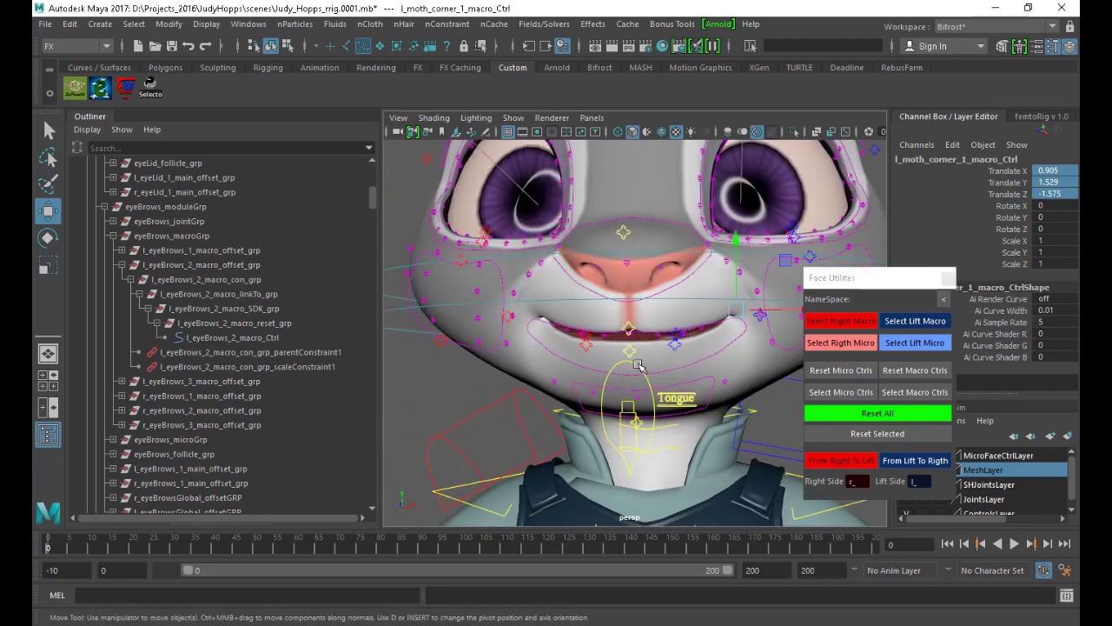
Open the mouth by rotating the jaw control to Rotate Z -11.73
click(630, 330)
key(e)
mouse_move(647, 292)
mouse_down()
mouse_move(648, 307)
mouse_move(647, 297)
mouse_up()
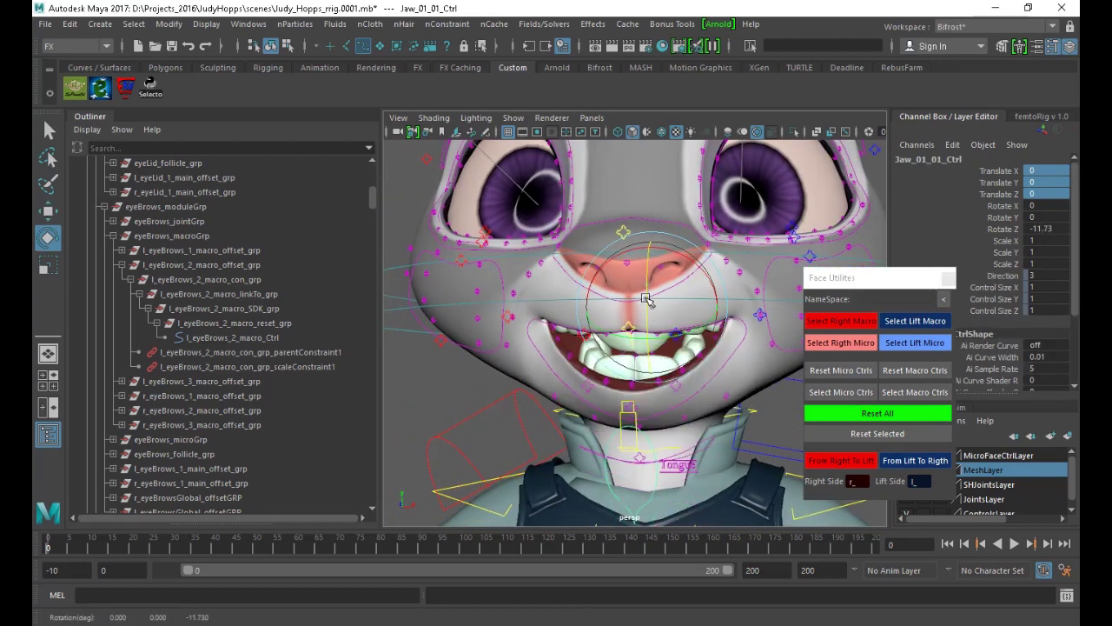
alt+right_drag(665, 351, 594, 335)
alt+drag(595, 335, 632, 318)
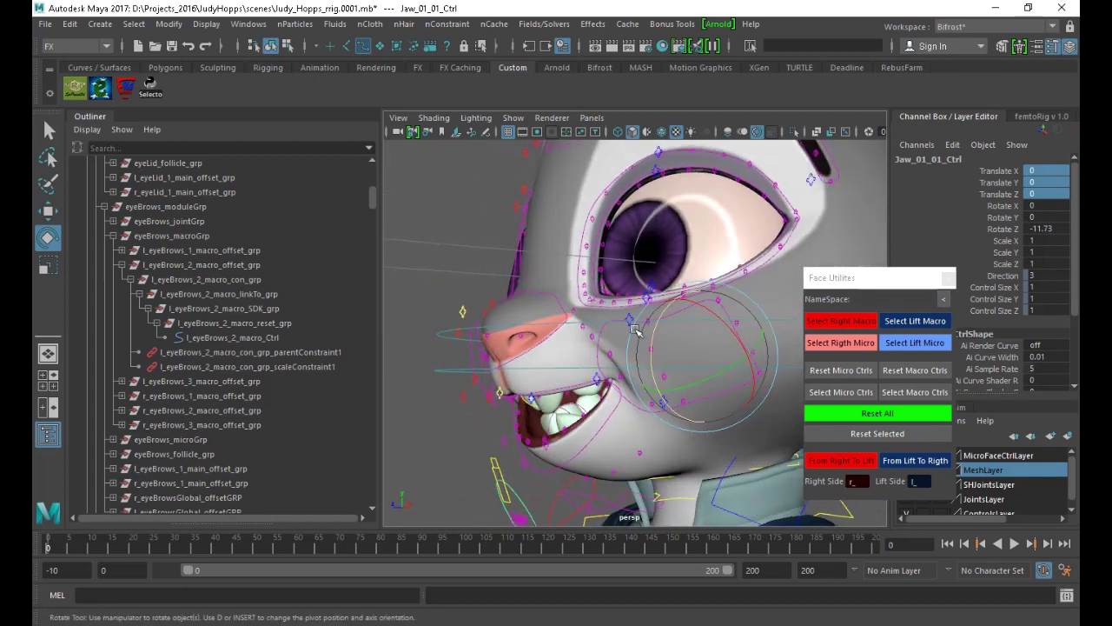
Lower the left upper-eyelid macro control to Translate Y -2.134 and rotate it to about 0.76, 15.891, 20.678
key(q)
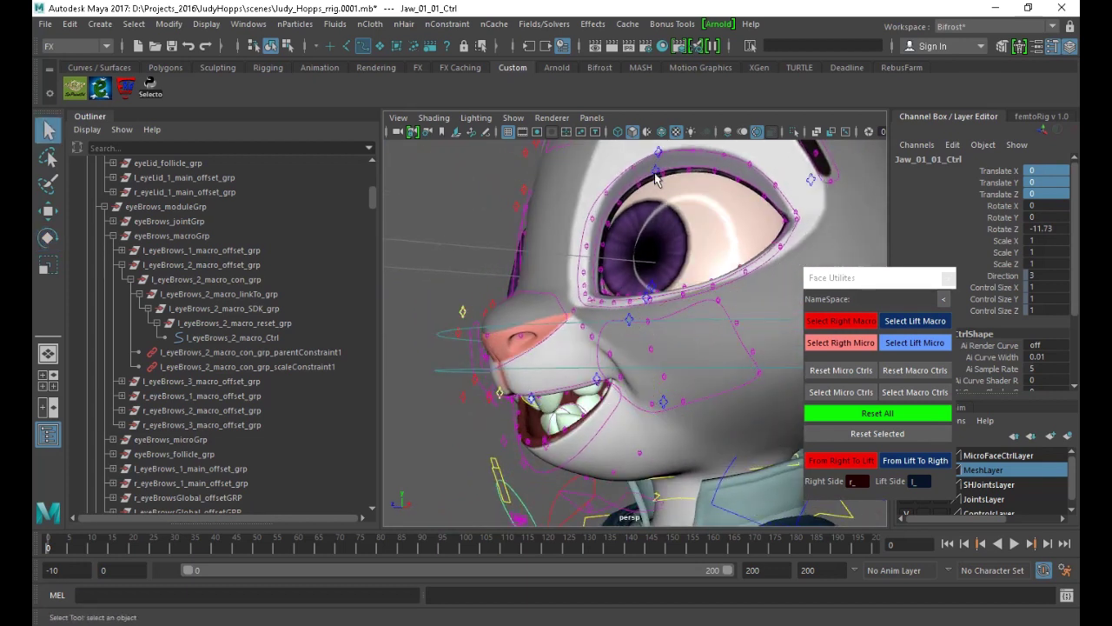
click(657, 170)
key(w)
drag(654, 149, 655, 189)
key(e)
drag(680, 227, 693, 211)
alt+drag(639, 253, 713, 217)
Mirror the facial pose from the left side to the right side
click(904, 463)
alt+drag(525, 320, 635, 273)
alt+right_drag(636, 273, 540, 259)
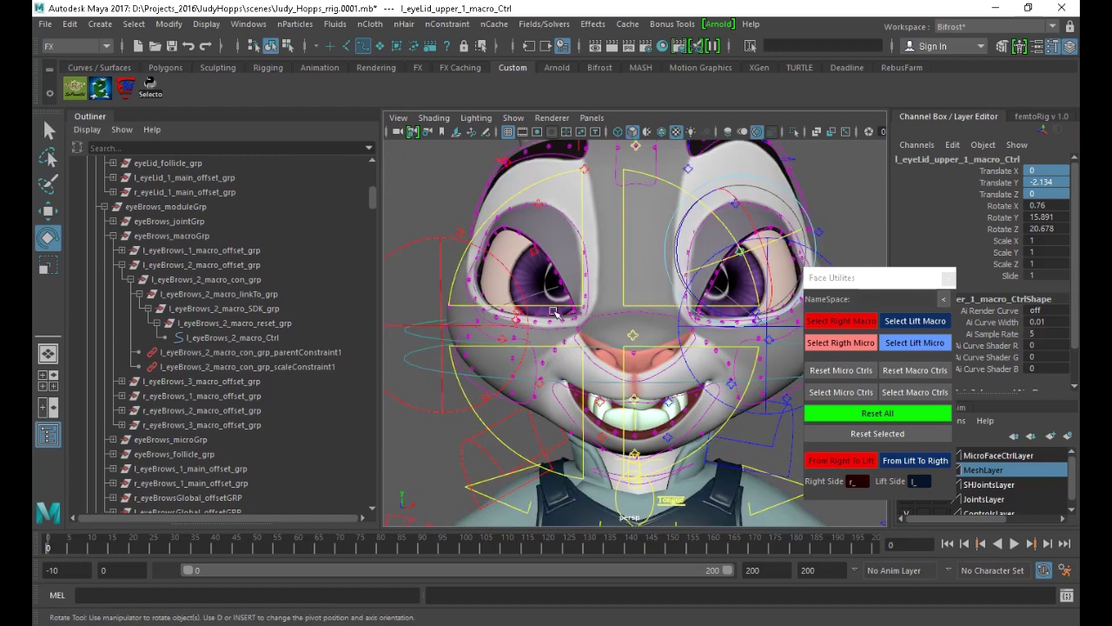
Reset the left and right upper-eyelid macro controls
alt+drag(592, 306, 528, 303)
key(ctrl+shift+r)
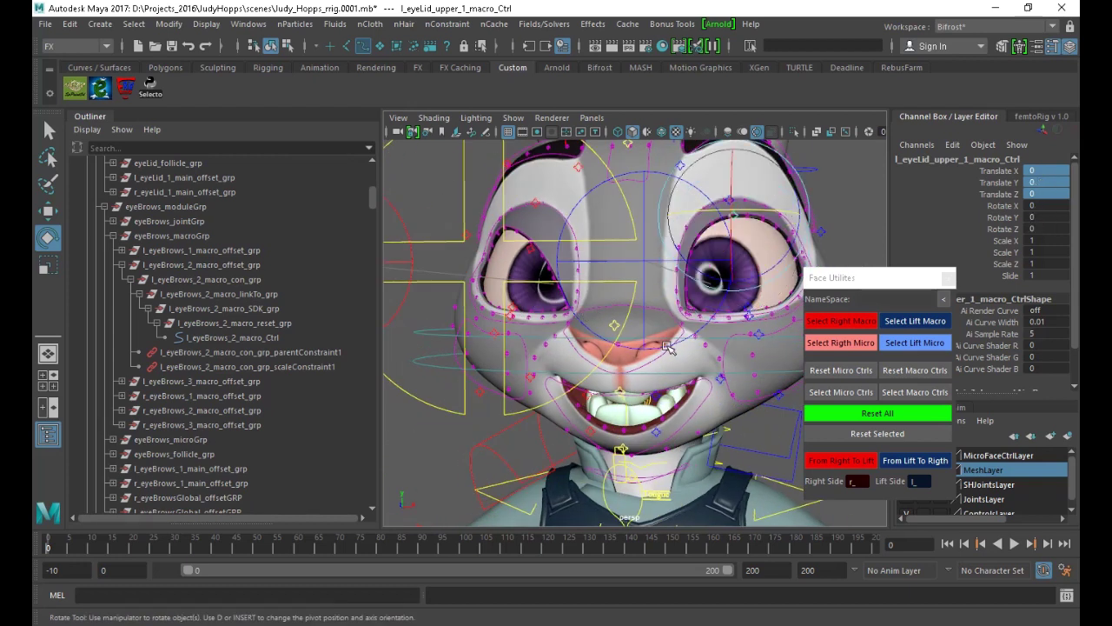
click(530, 214)
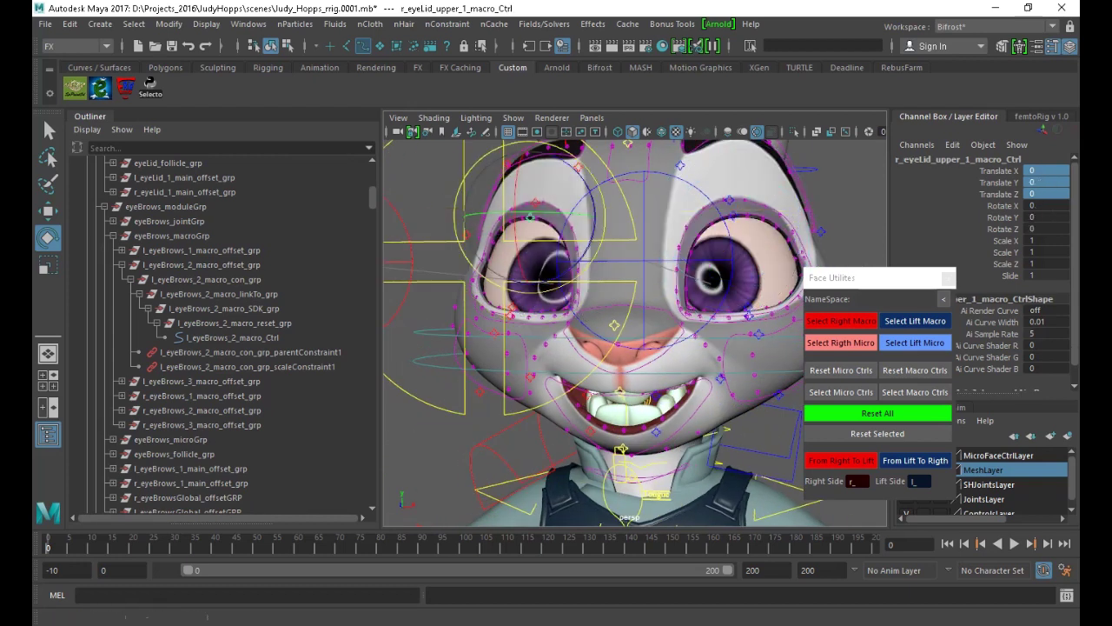
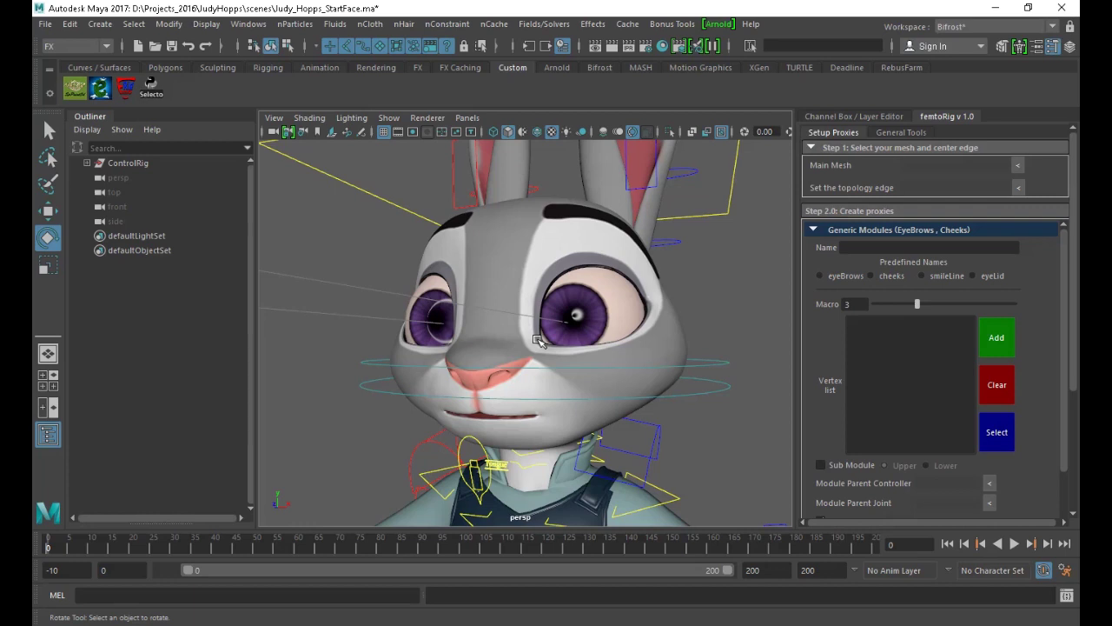
Select the upper-head auxiliary control ring around the rabbit's face and activate the Move tool
alt+drag(676, 293, 600, 325)
alt+middle_drag(600, 325, 625, 293)
mouse_move(626, 288)
alt+mouse_down()
mouse_move(672, 281)
mouse_move(627, 287)
alt+mouse_up()
click(648, 215)
mouse_move(504, 393)
mouse_down()
mouse_move(524, 406)
mouse_move(524, 395)
mouse_up()
key(ctrl+z)
click(637, 356)
key(w)
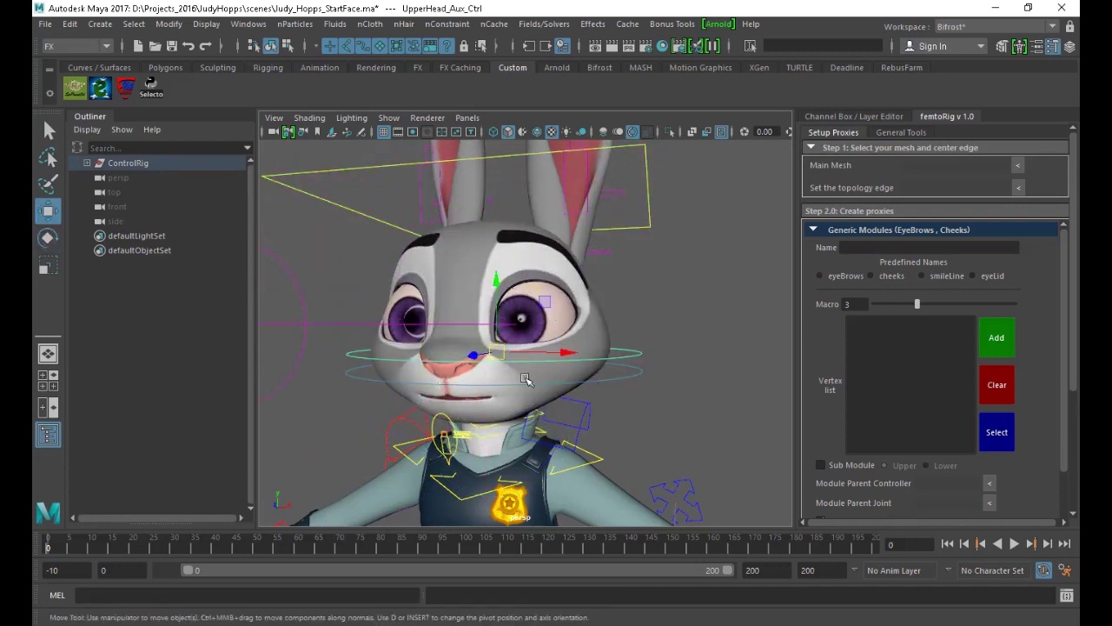
Examine the rabbit's head and facial features from several angles and distances
alt+drag(503, 356, 434, 350)
scroll(496, 359, up, 3)
alt+right_drag(489, 302, 416, 289)
alt+middle_drag(395, 300, 461, 289)
alt+right_drag(460, 288, 431, 287)
alt+drag(431, 287, 441, 310)
alt+drag(474, 349, 599, 323)
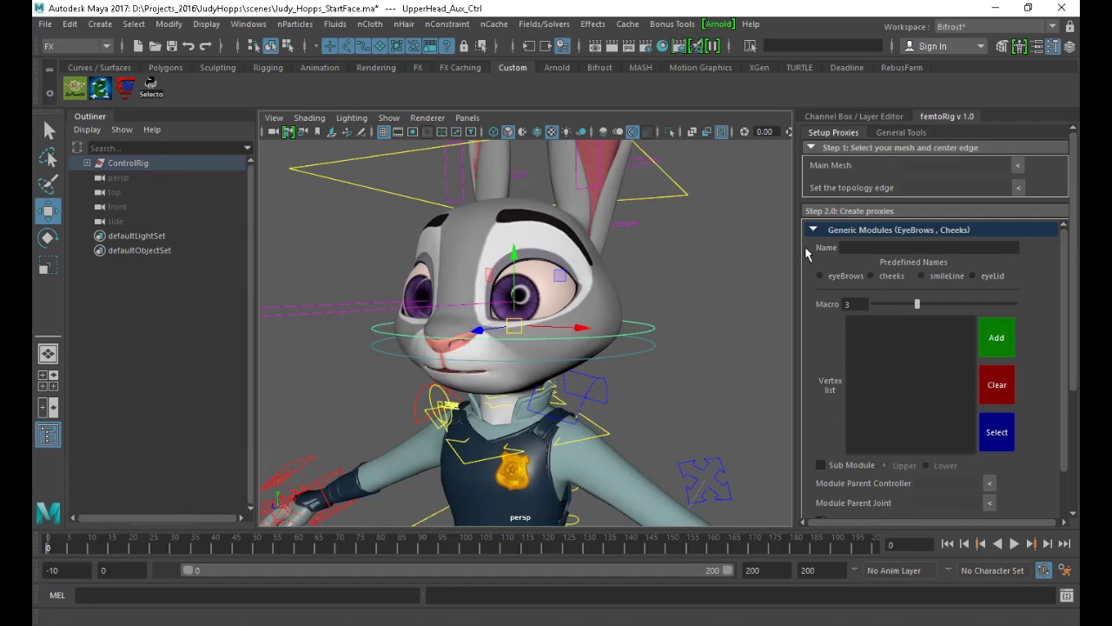
mouse_move(493, 251)
alt+right_down()
mouse_move(495, 264)
mouse_move(500, 231)
alt+right_up()
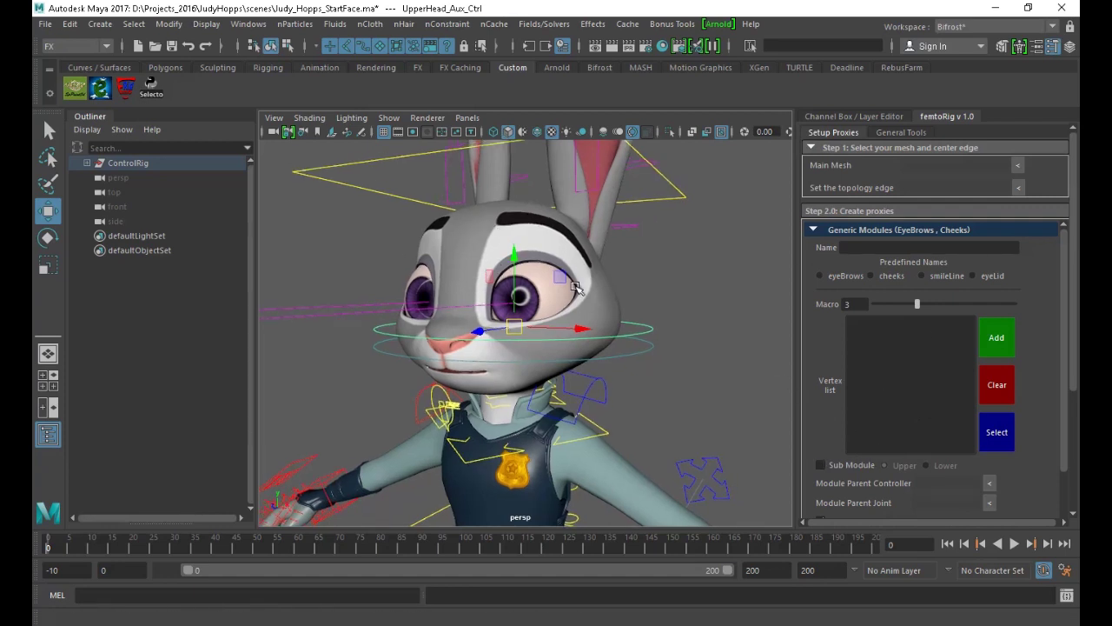
alt+drag(540, 334, 544, 306)
alt+right_drag(532, 304, 563, 311)
Select the row of face-mesh vertices running along the left eyebrow from its inner end to its outer tip
scroll(564, 313, up, 4)
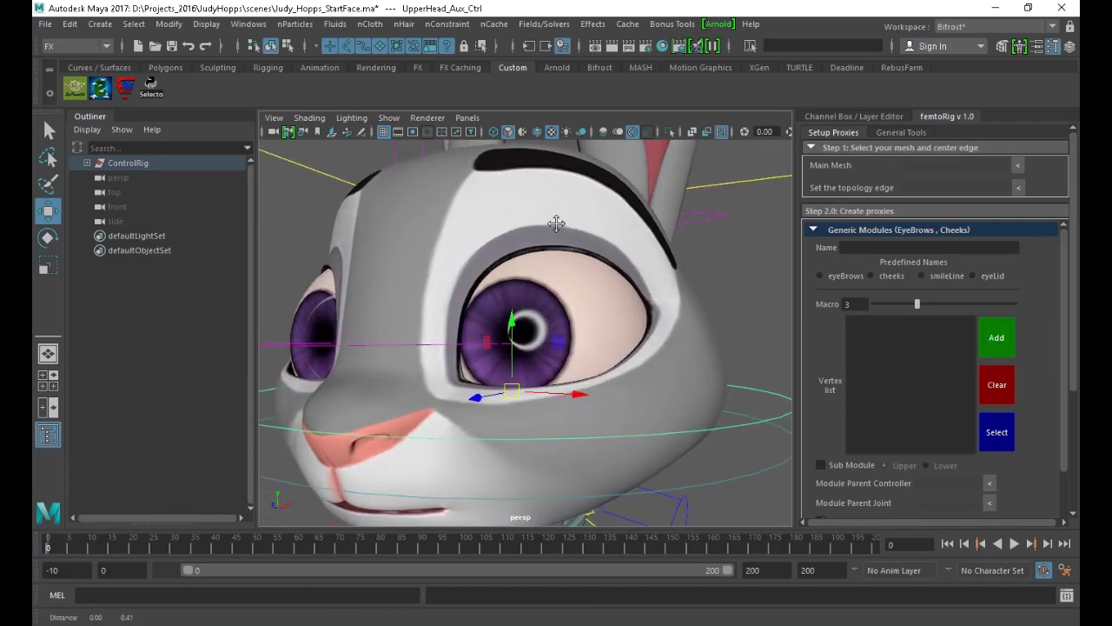
alt+drag(556, 223, 443, 274)
alt+drag(578, 286, 551, 283)
alt+right_drag(552, 284, 484, 194)
click(574, 342)
click(481, 289)
shift+click(526, 285)
shift+click(578, 281)
shift+click(639, 287)
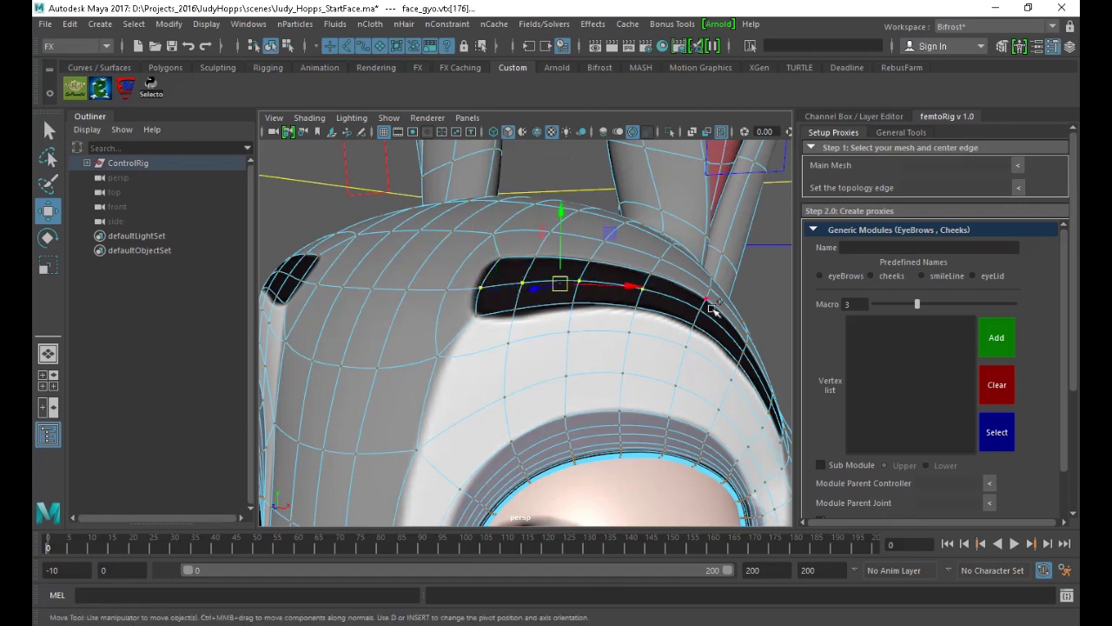
shift+click(698, 310)
alt+drag(665, 307, 564, 296)
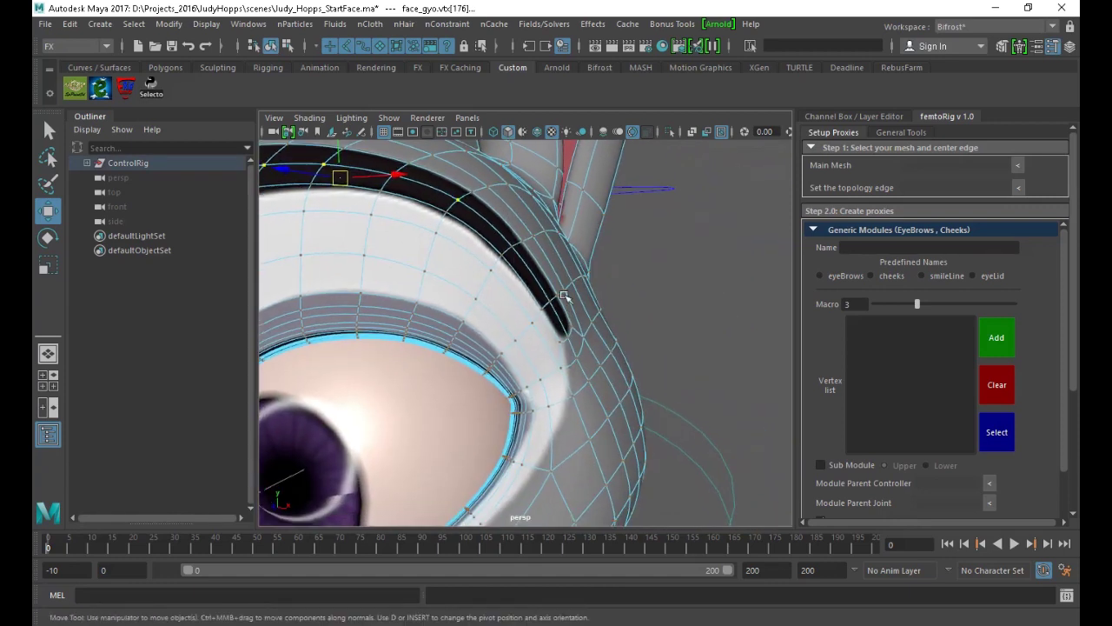
middle_drag(517, 252, 571, 341)
alt+drag(478, 304, 563, 341)
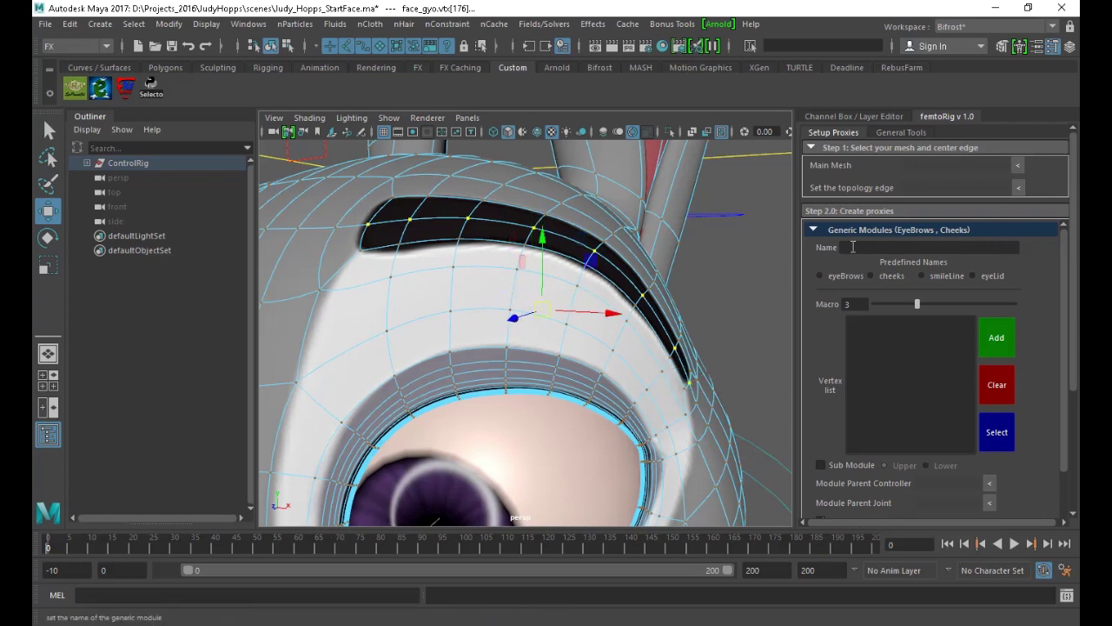
Name the generic module with the predefined eyeBrows name and add the selected brow vertices to its vertex list
alt+drag(565, 293, 548, 271)
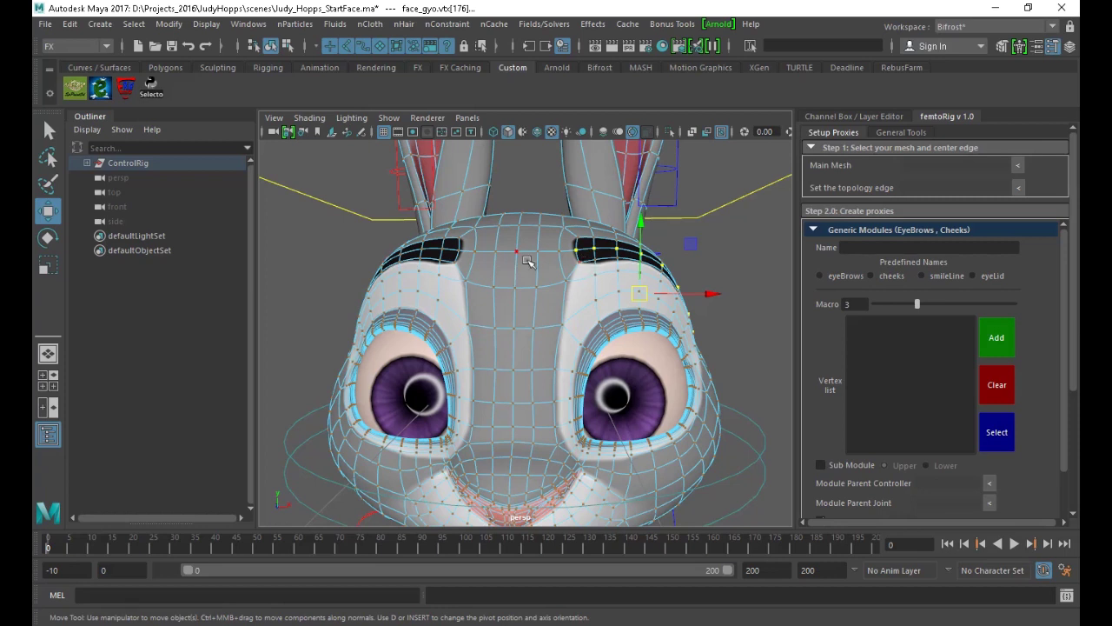
alt+drag(536, 270, 404, 271)
scroll(404, 270, up, 5)
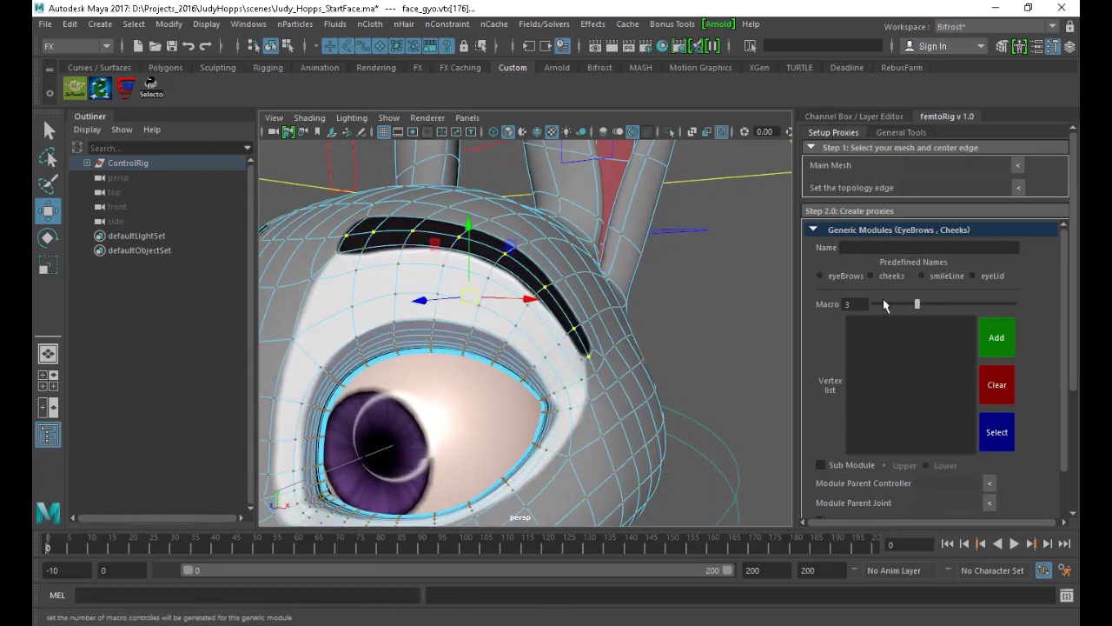
click(843, 276)
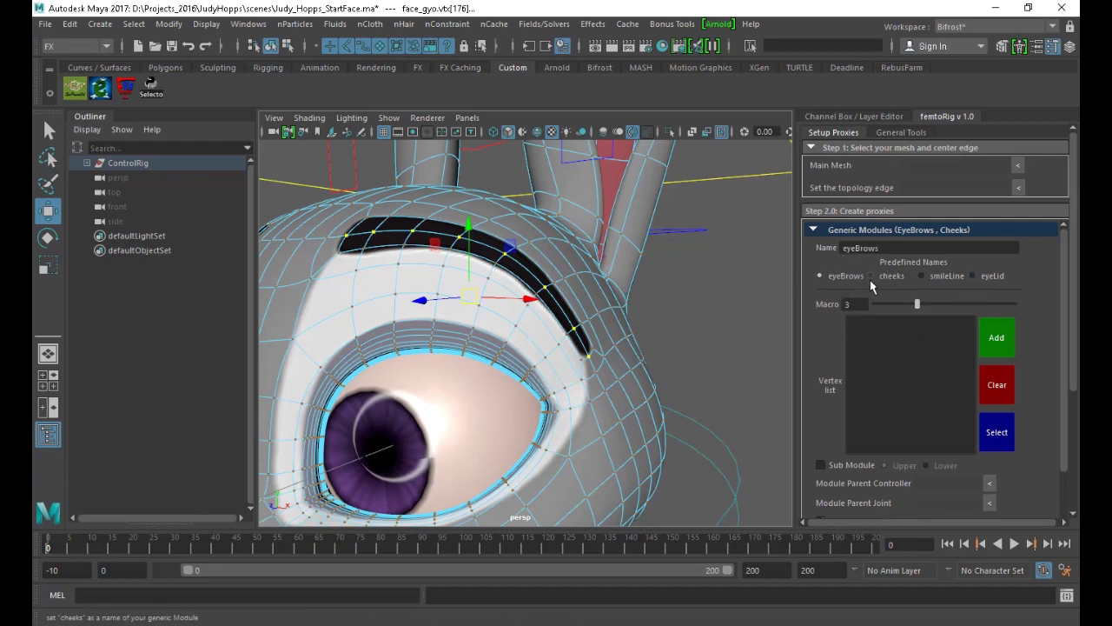
alt+middle_drag(552, 308, 636, 309)
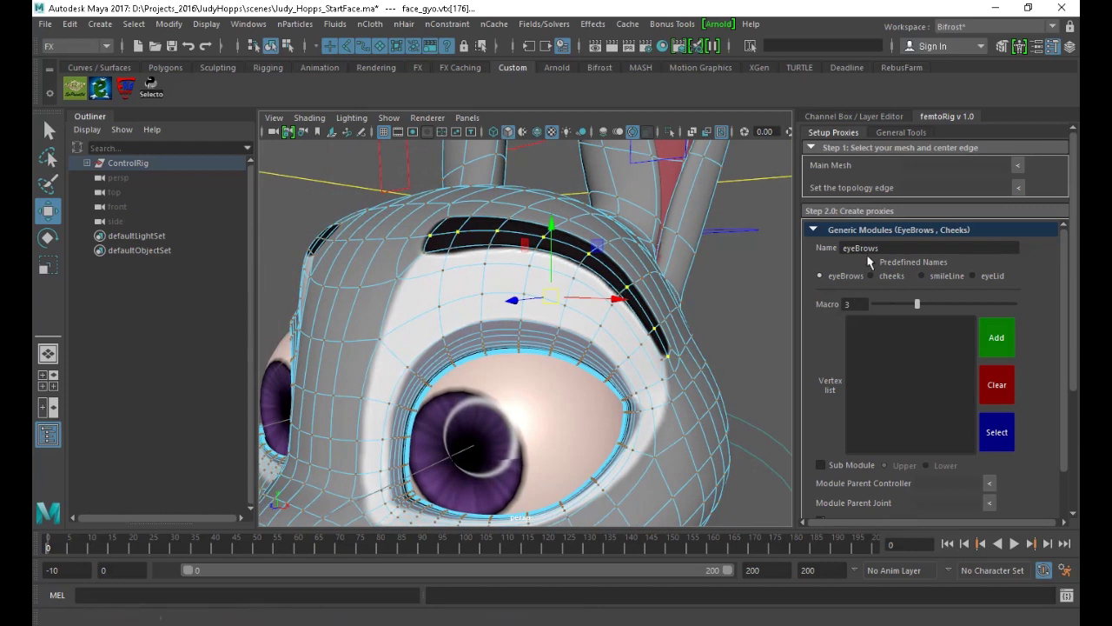
click(997, 338)
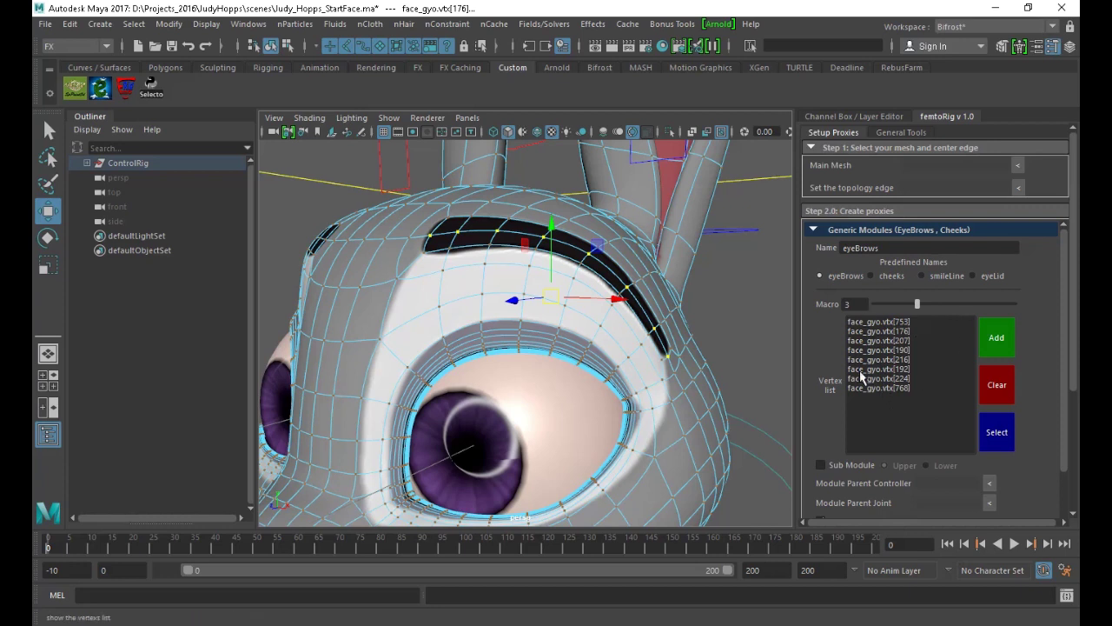
alt+middle_drag(696, 374, 740, 396)
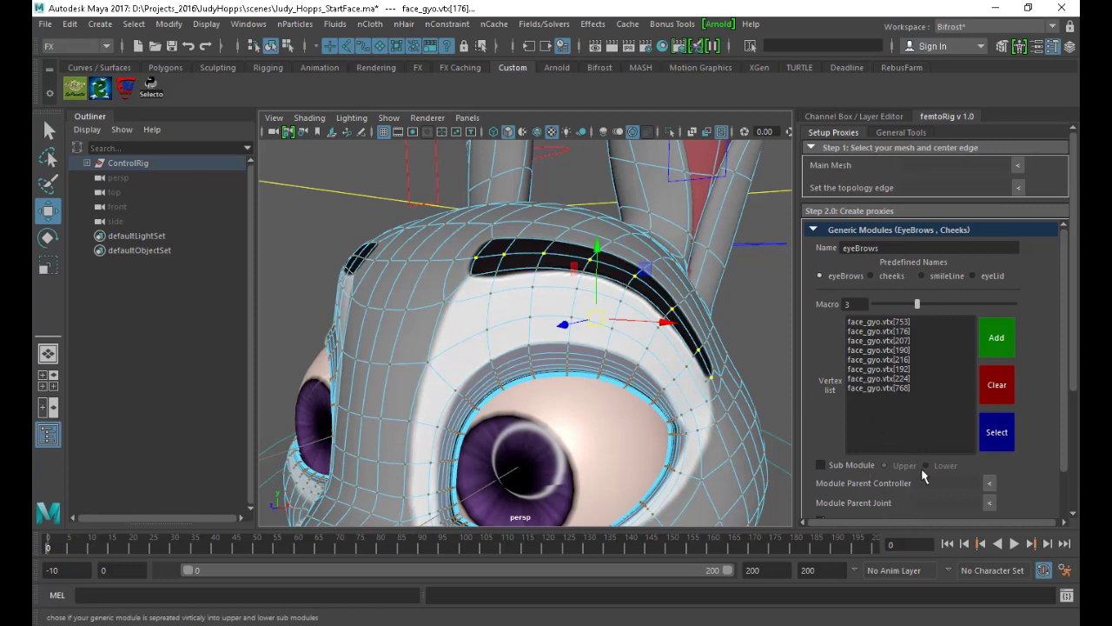
Assign the upper-head auxiliary control as the module parent controller for the eyeBrows module
alt+drag(693, 435, 679, 382)
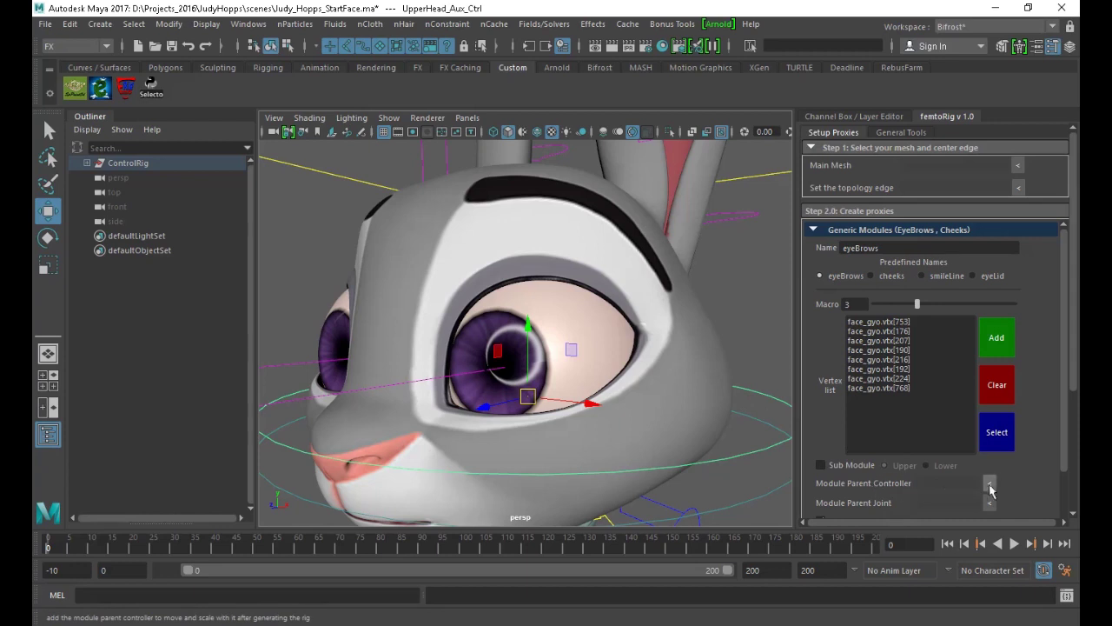
click(989, 484)
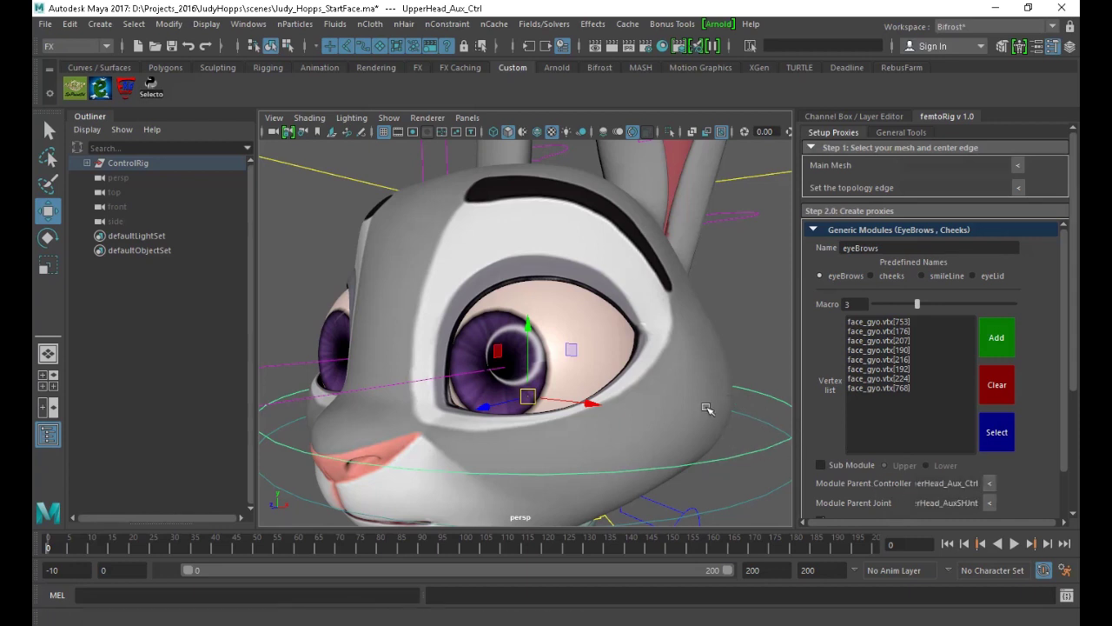
alt+drag(743, 451, 574, 261)
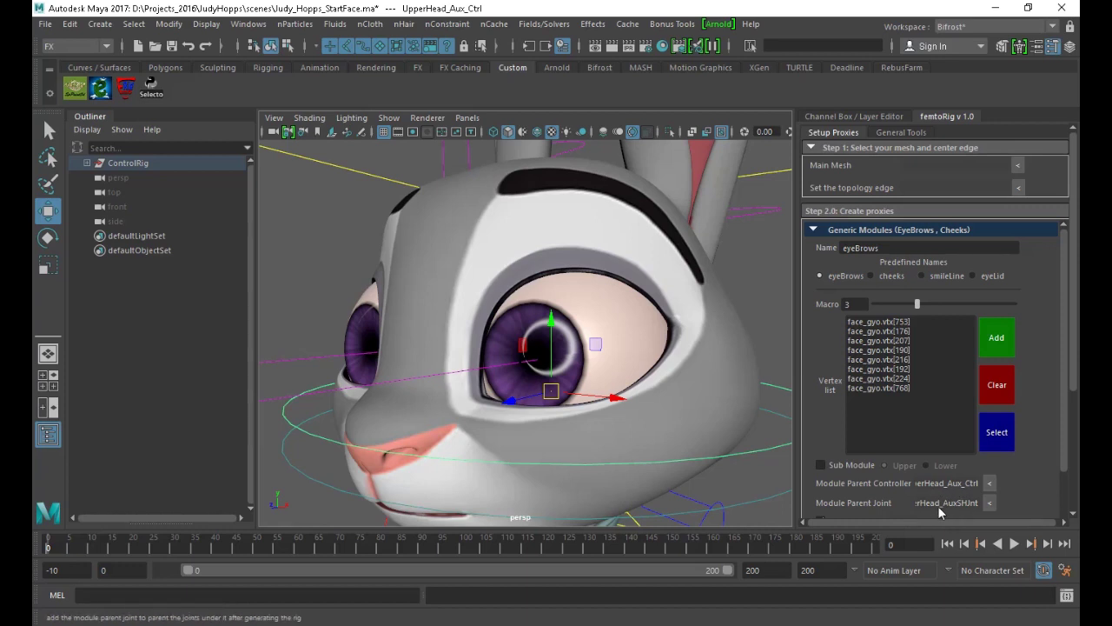
alt+middle_drag(661, 344, 651, 364)
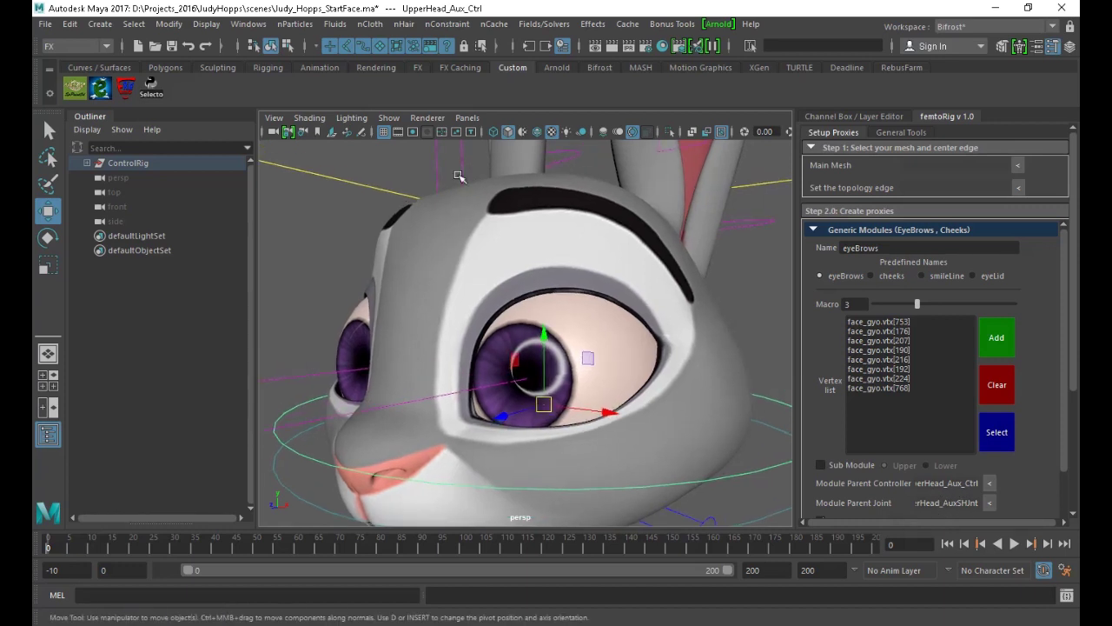
Create the eyeBrows generic module proxies with Mirror Module enabled
alt+drag(678, 304, 693, 287)
scroll(859, 441, down, 2)
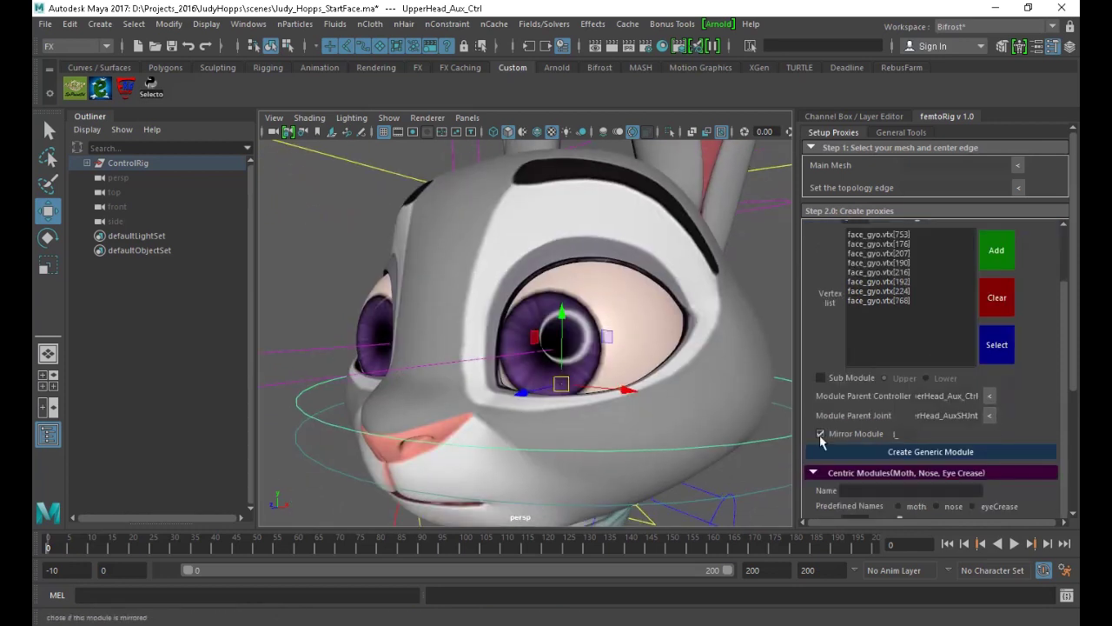
alt+drag(549, 272, 536, 238)
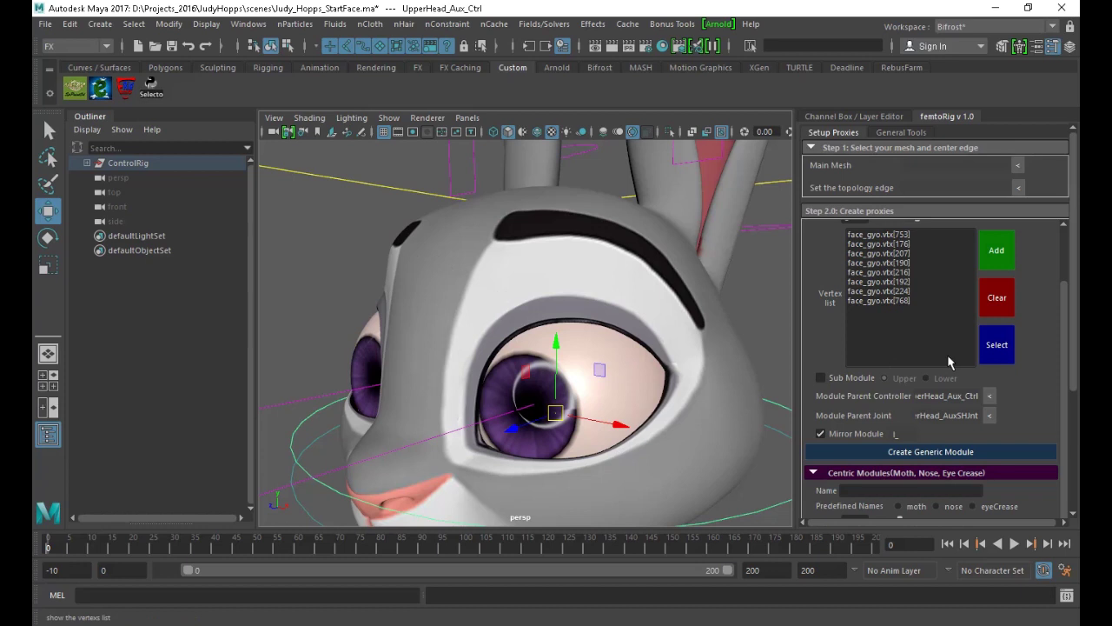
click(975, 452)
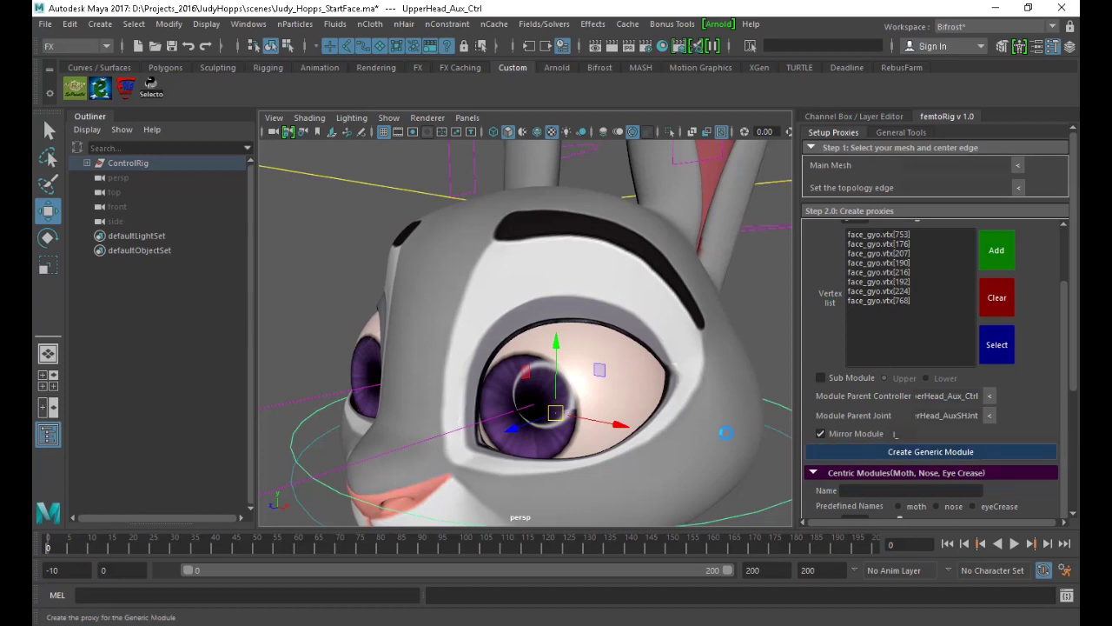
alt+drag(735, 462, 715, 400)
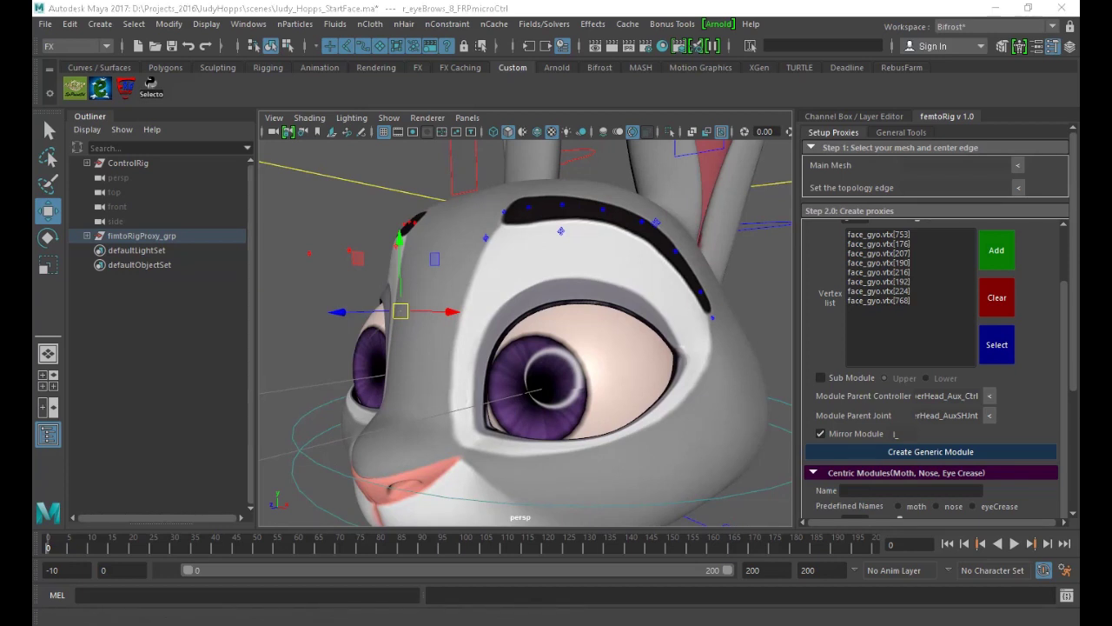
Check the micro proxy controls generated along the left and right eyebrows
alt+drag(567, 228, 524, 292)
scroll(511, 262, up, 1)
click(485, 231)
click(513, 263)
click(513, 262)
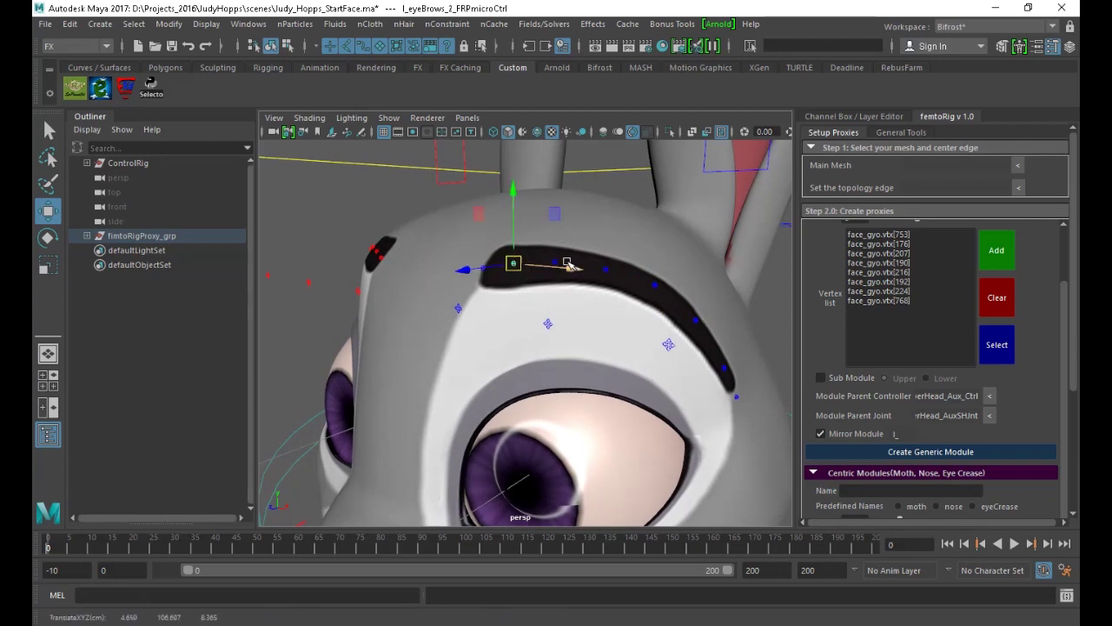
alt+drag(410, 291, 720, 316)
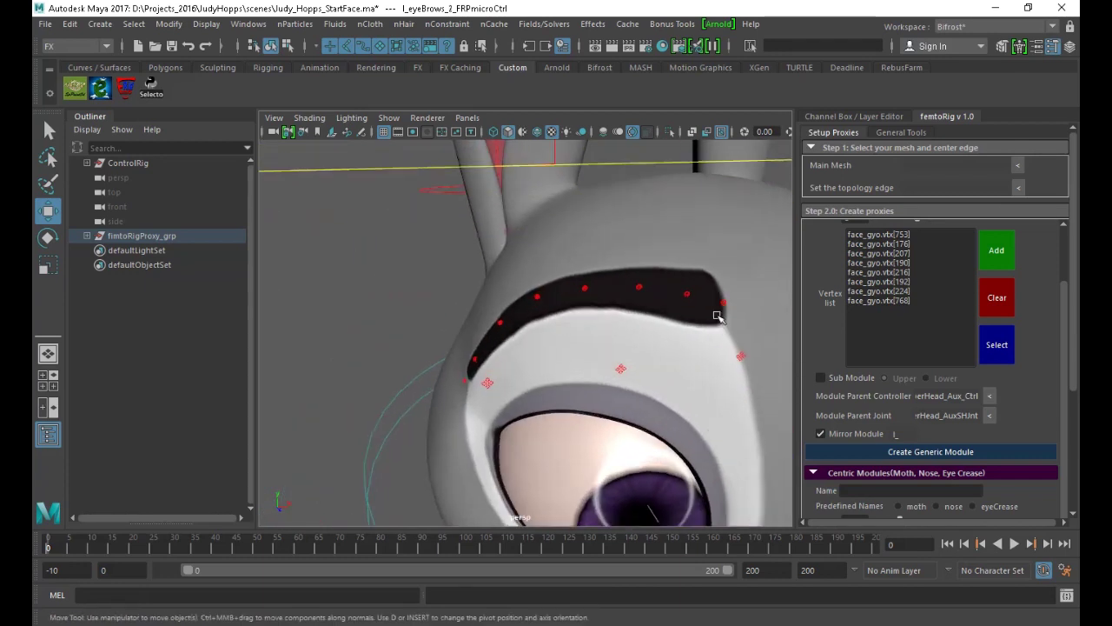
click(724, 302)
alt+drag(472, 365, 545, 348)
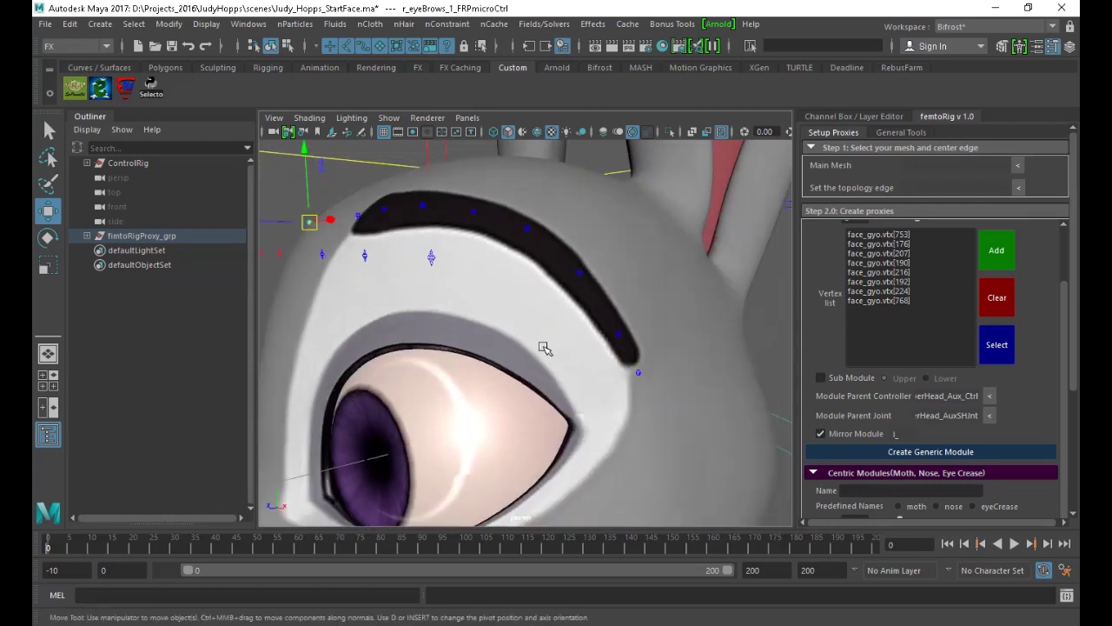
Move the left eyebrow's third macro proxy control down beside the outer end of the brow
click(430, 257)
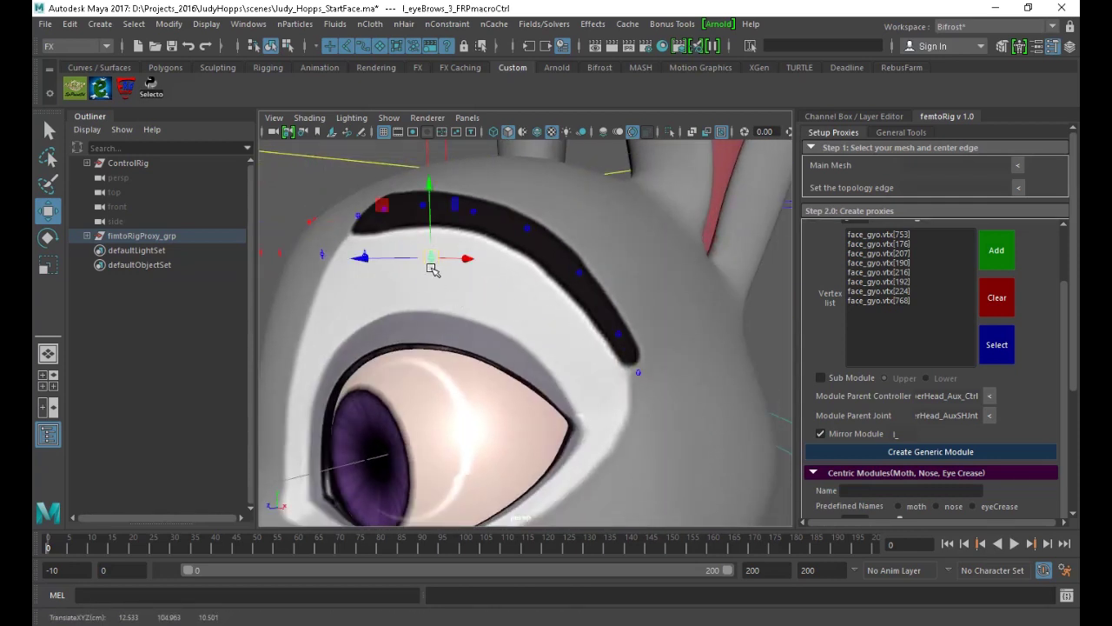
alt+right_drag(484, 305, 449, 281)
alt+drag(450, 281, 459, 263)
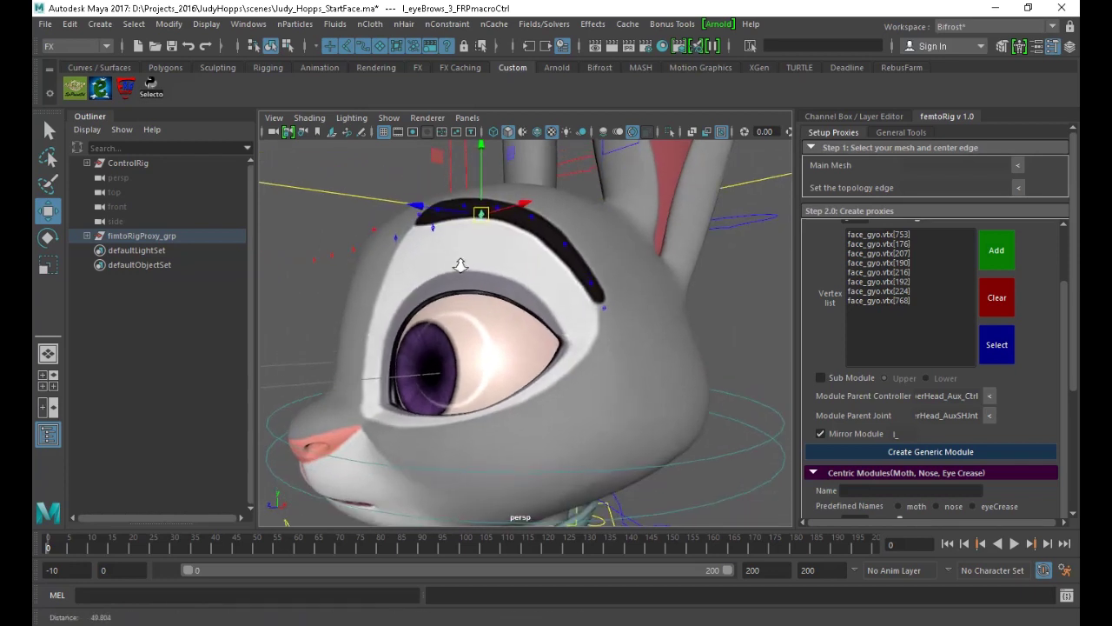
alt+right_drag(460, 263, 467, 248)
alt+drag(479, 235, 489, 245)
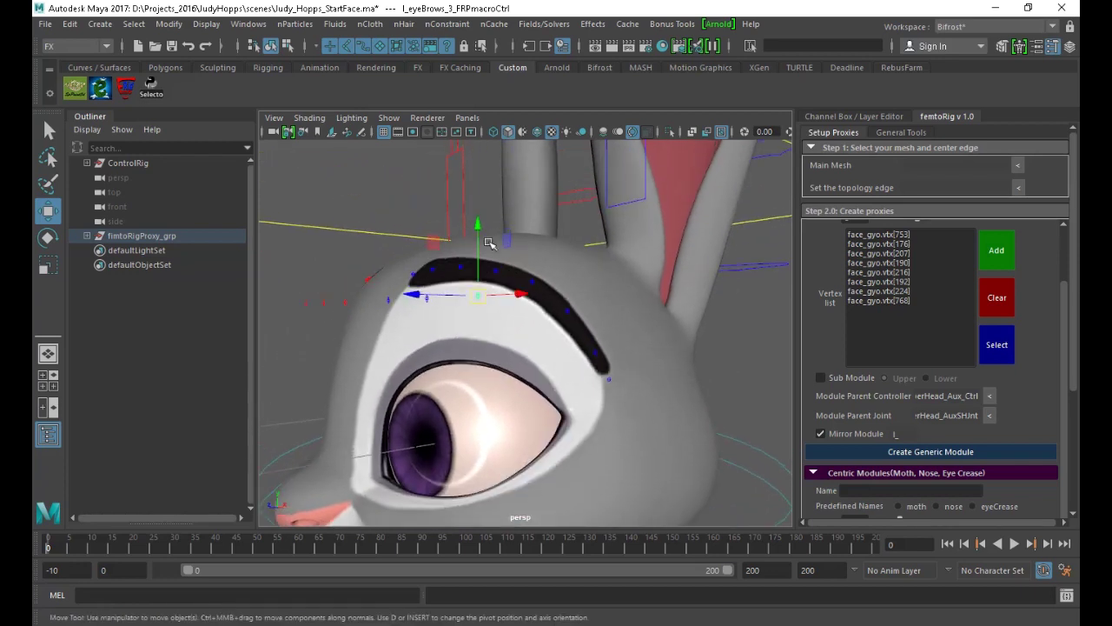
click(608, 350)
alt+drag(631, 325, 624, 393)
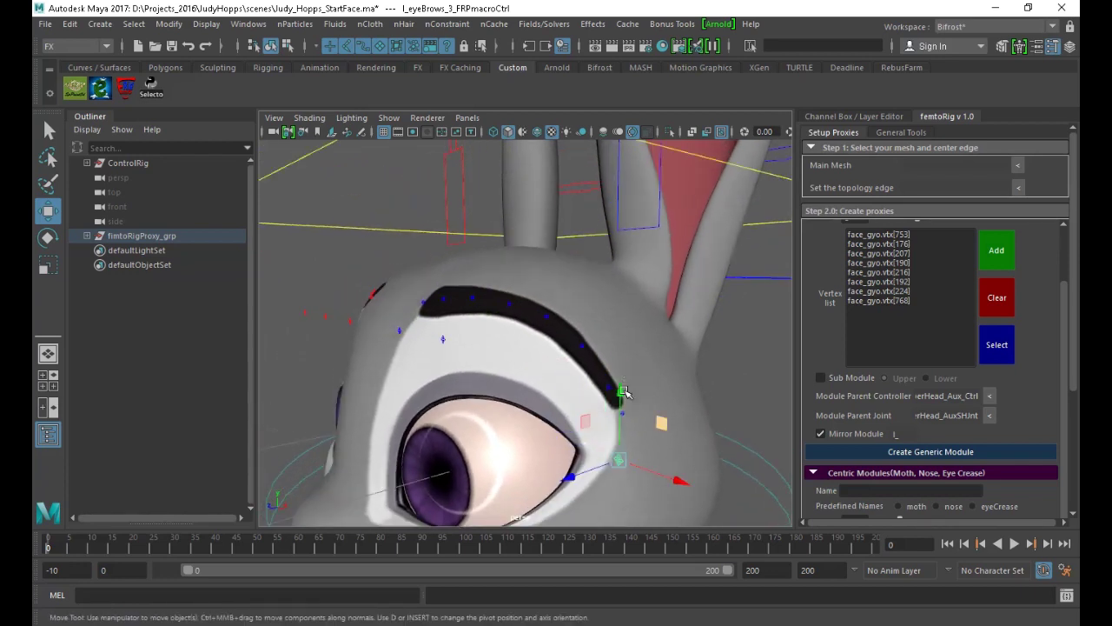
scroll(620, 405, up, 3)
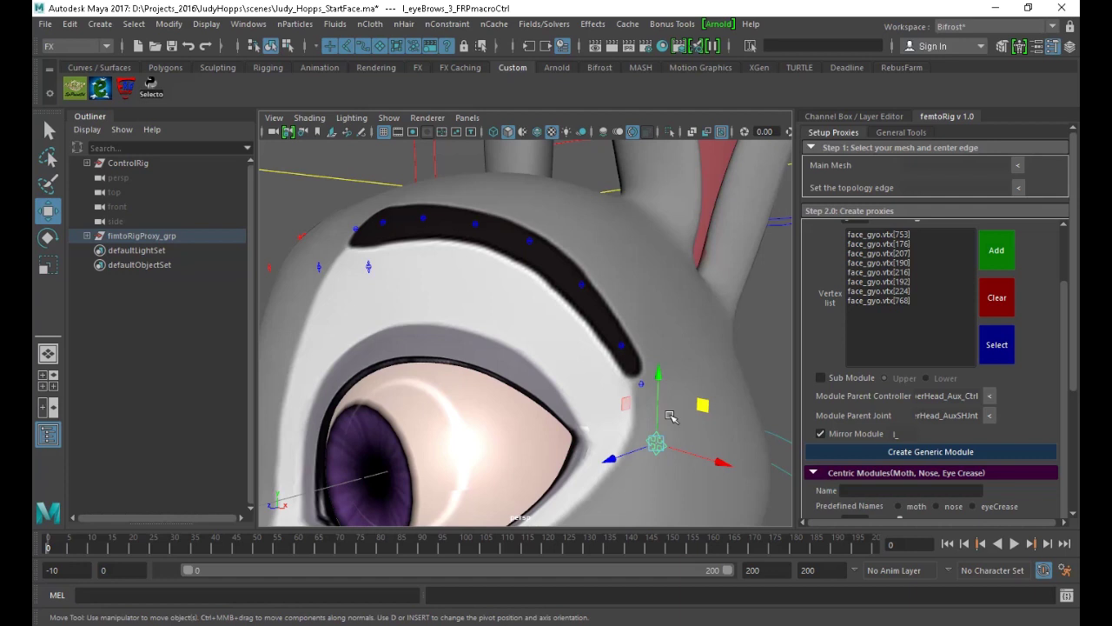
Refine the left eyebrow's third macro proxy control position next to the brow's outer tip, at about 13.4, 101.0, 3.7
drag(658, 444, 573, 397)
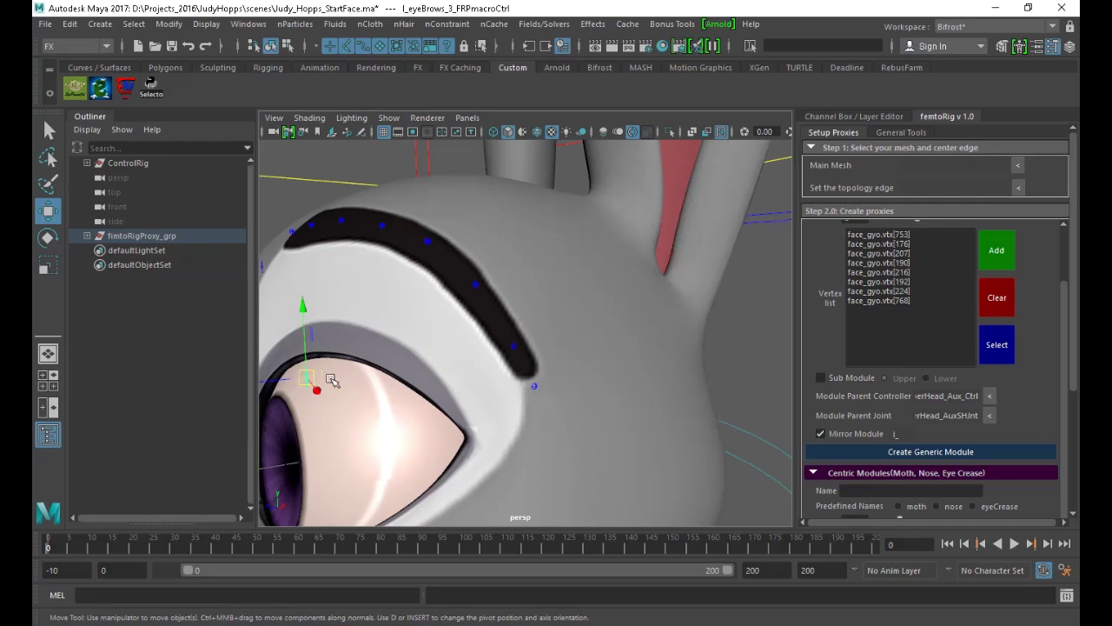
click(534, 385)
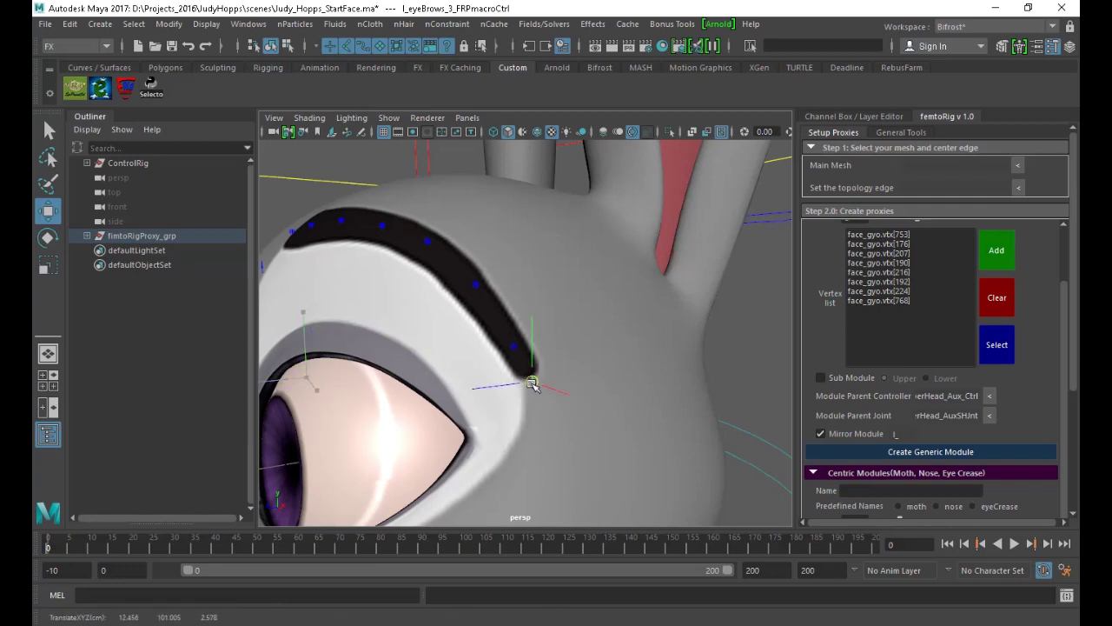
alt+drag(566, 390, 617, 490)
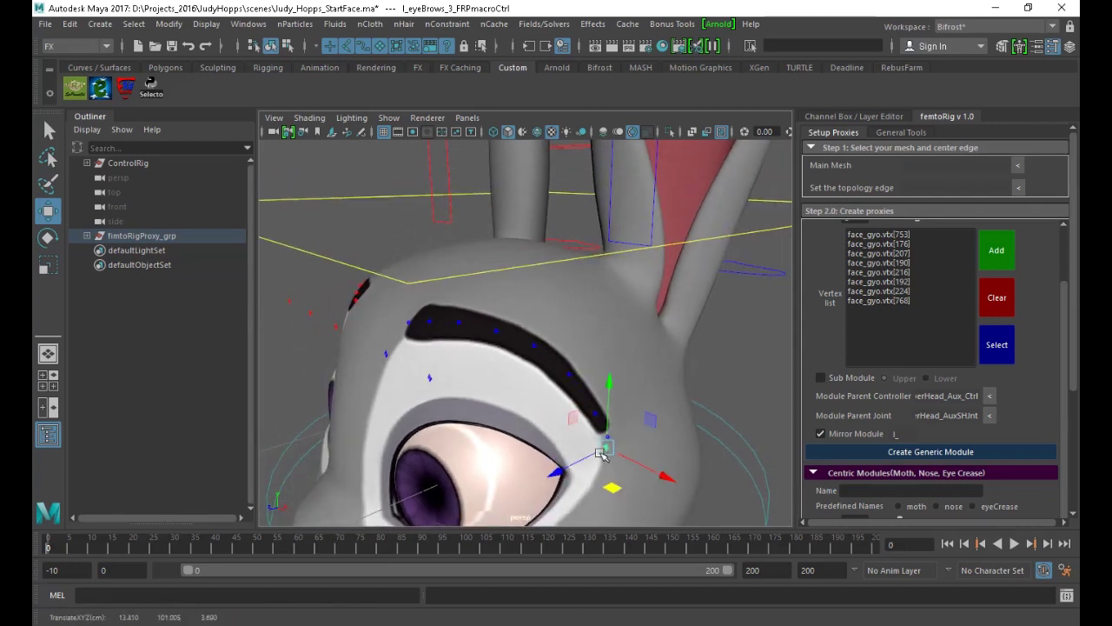
alt+right_drag(617, 490, 663, 474)
alt+middle_drag(663, 474, 564, 383)
alt+right_drag(565, 383, 533, 323)
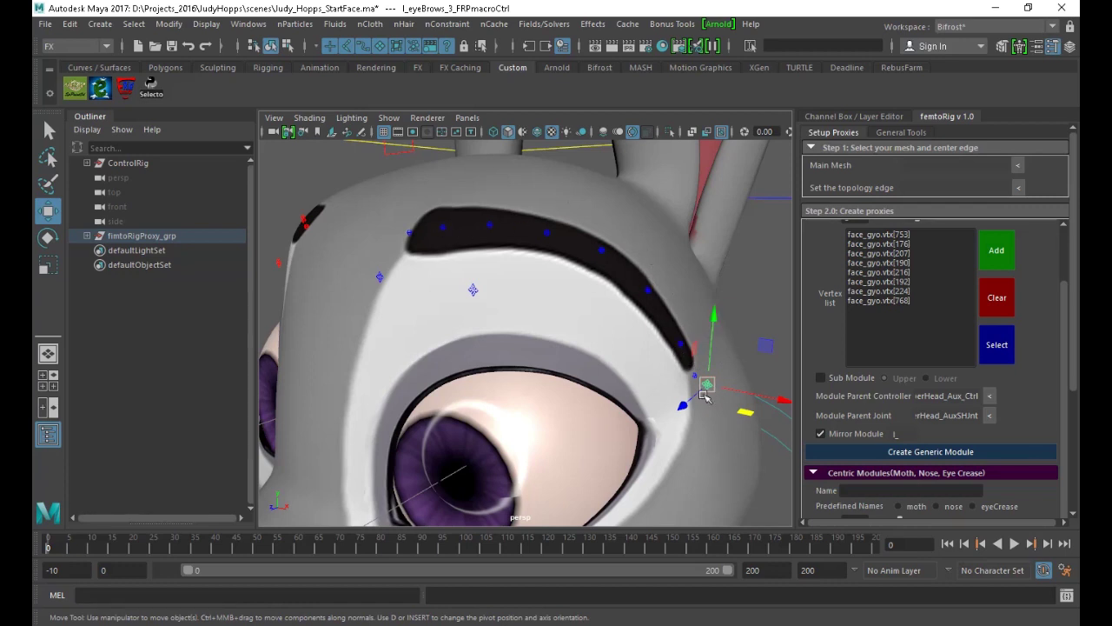
Move the left eyebrow's second macro proxy control up close to the middle of the brow
click(473, 289)
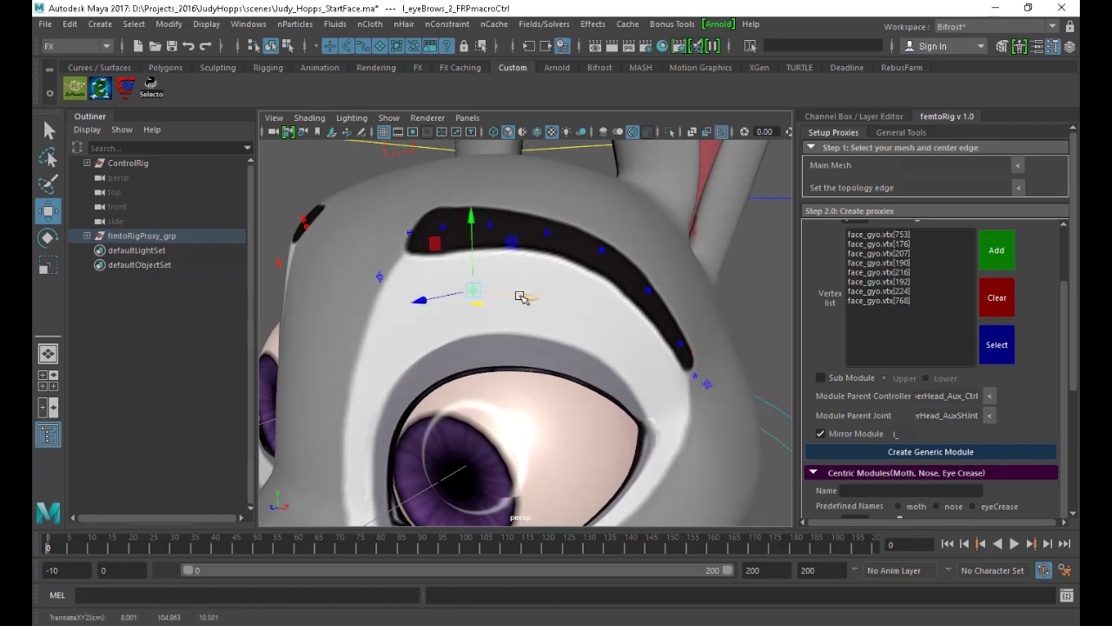
alt+drag(507, 325, 479, 340)
scroll(522, 352, down, 1)
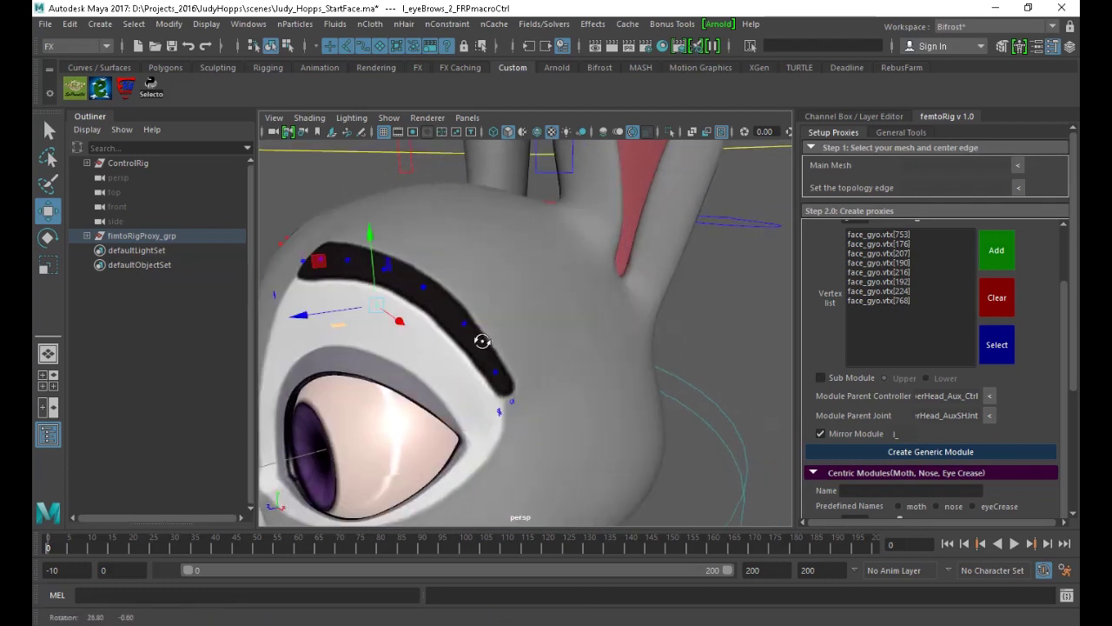
alt+drag(358, 247, 473, 258)
drag(609, 216, 612, 205)
Move the left eyebrow's first macro proxy control beside the brow's inner end, at about 3.5, 106.1, 10.7
click(465, 293)
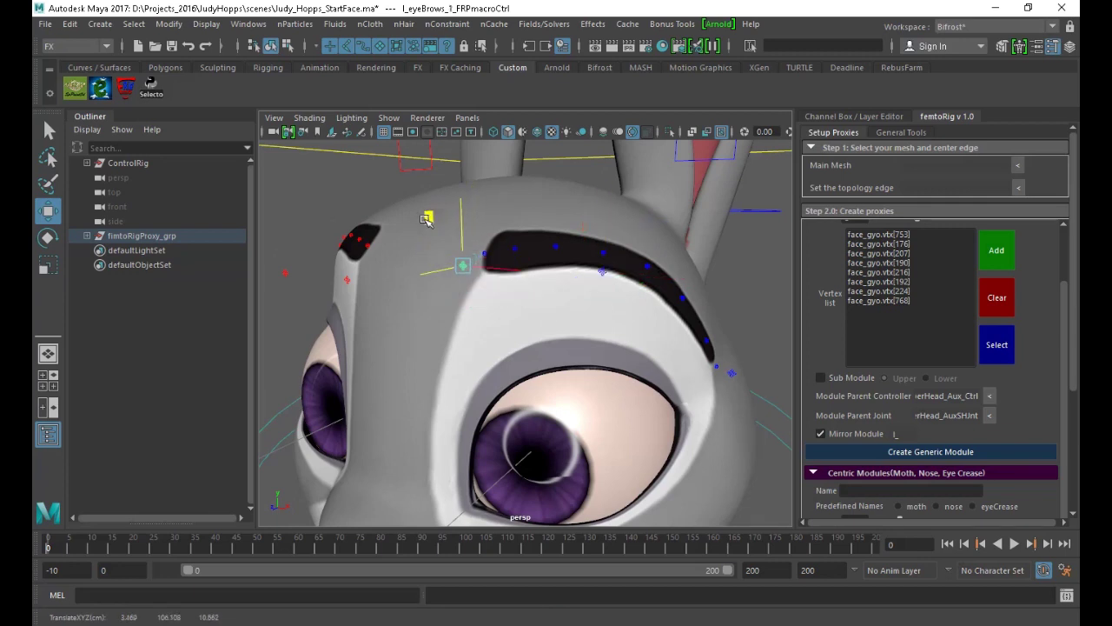
scroll(461, 252, down, 5)
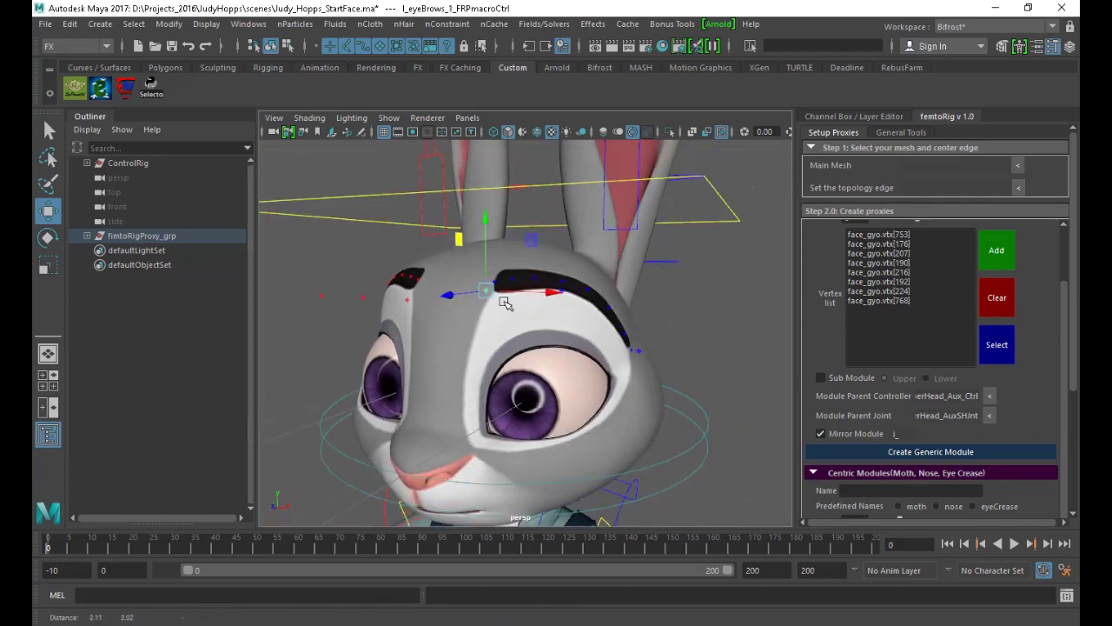
scroll(506, 302, up, 6)
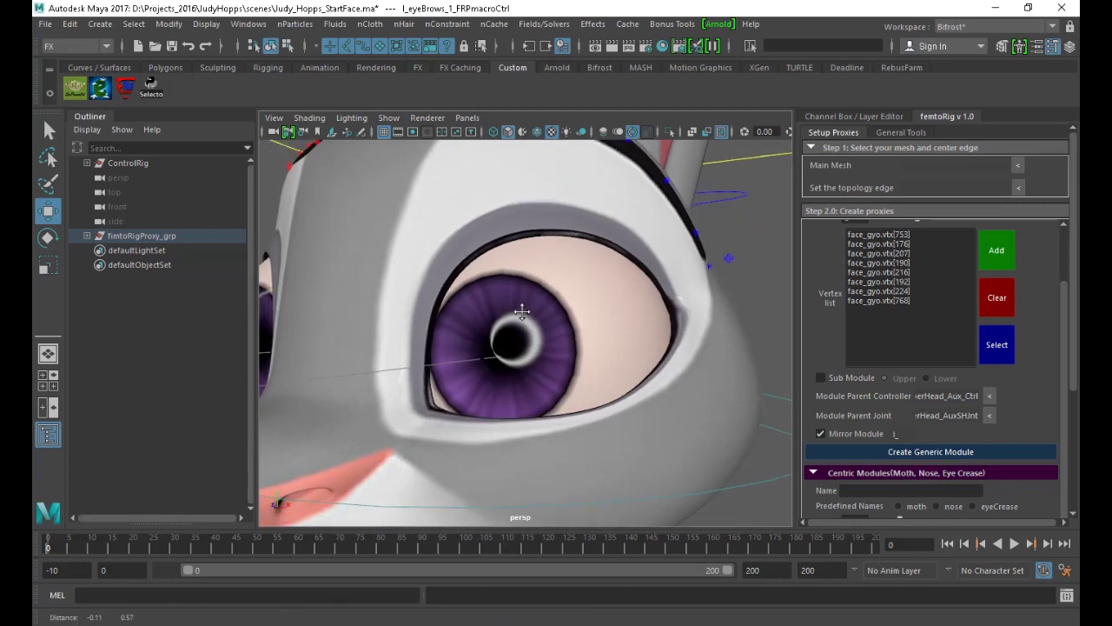
Switch the face mesh to vertex selection around the left eye's inner corner
alt+middle_drag(522, 312, 529, 344)
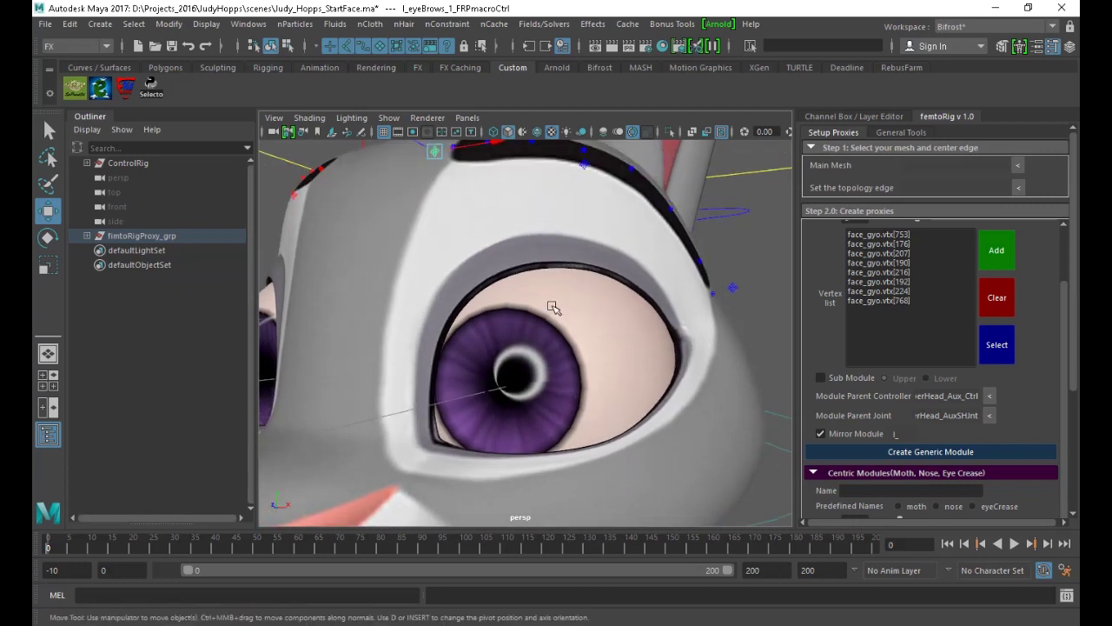
click(554, 251)
right_drag(571, 219, 500, 198)
alt+drag(504, 261, 492, 388)
scroll(498, 404, up, 4)
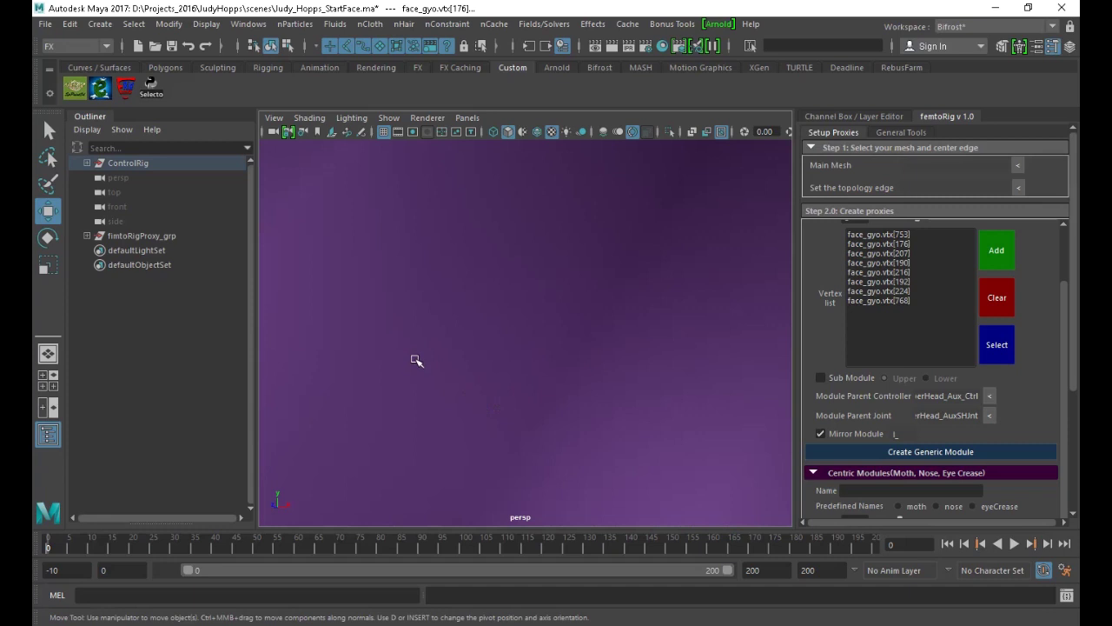
scroll(417, 362, down, 3)
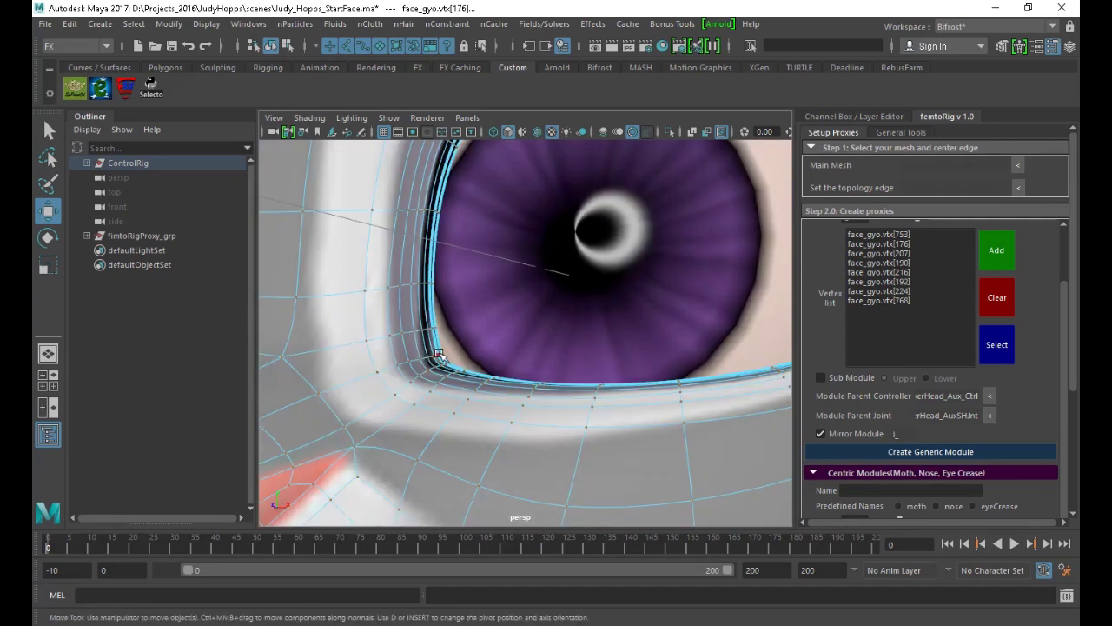
Select the vertices along the left upper eyelid's inner edge, from the inner eye corner to the outer corner
click(439, 355)
key(q)
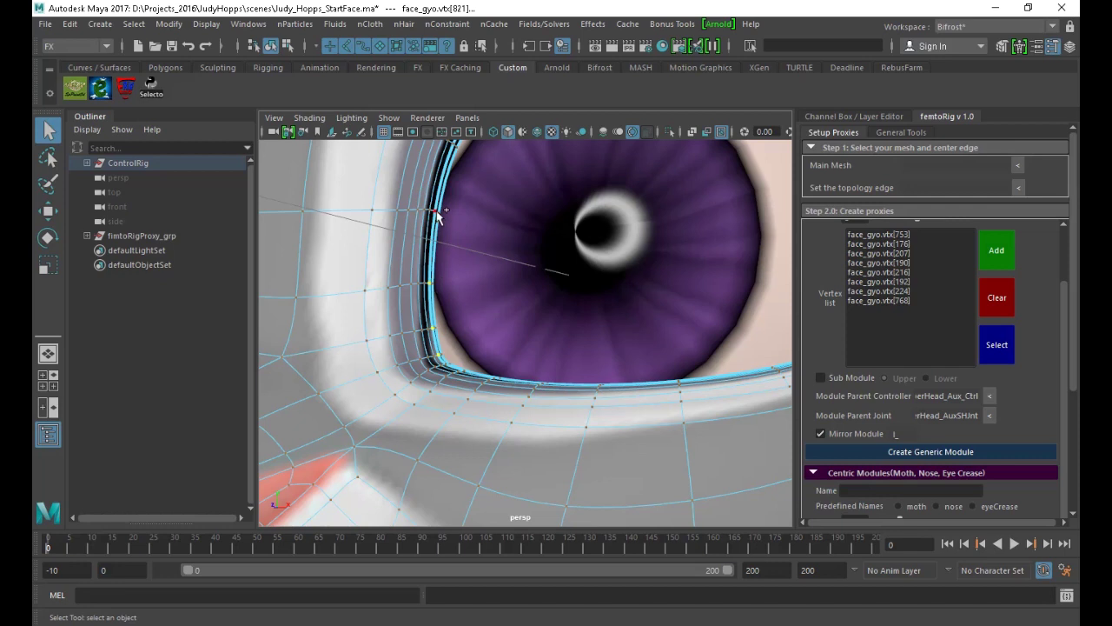
shift+click(455, 144)
alt+middle_drag(473, 235, 447, 295)
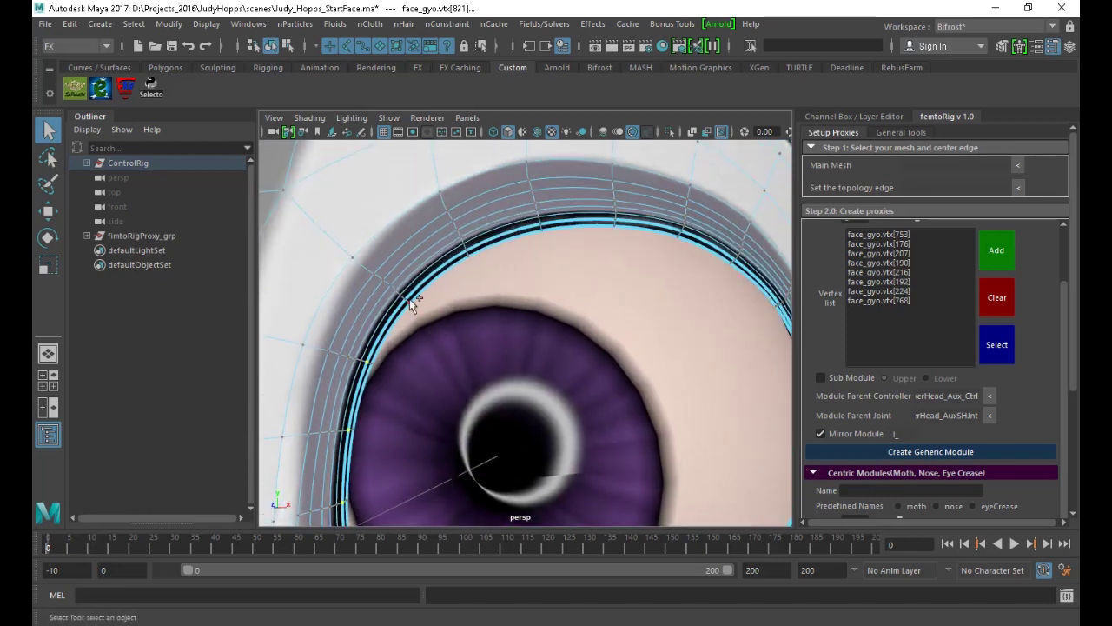
click(467, 249)
click(626, 223)
alt+middle_drag(668, 304, 612, 256)
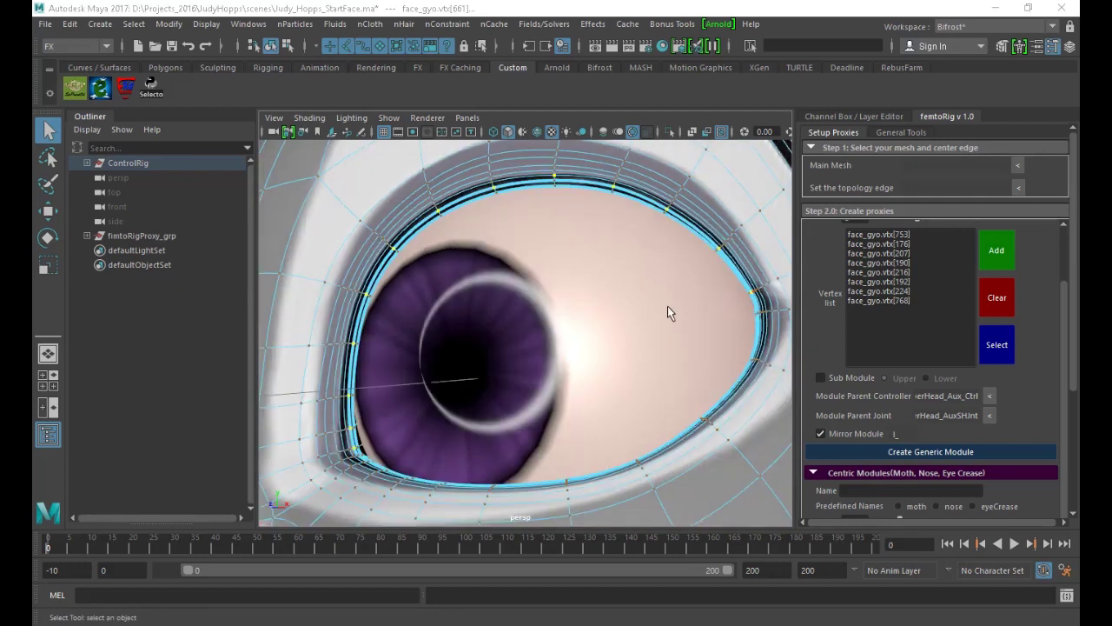
scroll(665, 305, down, 2)
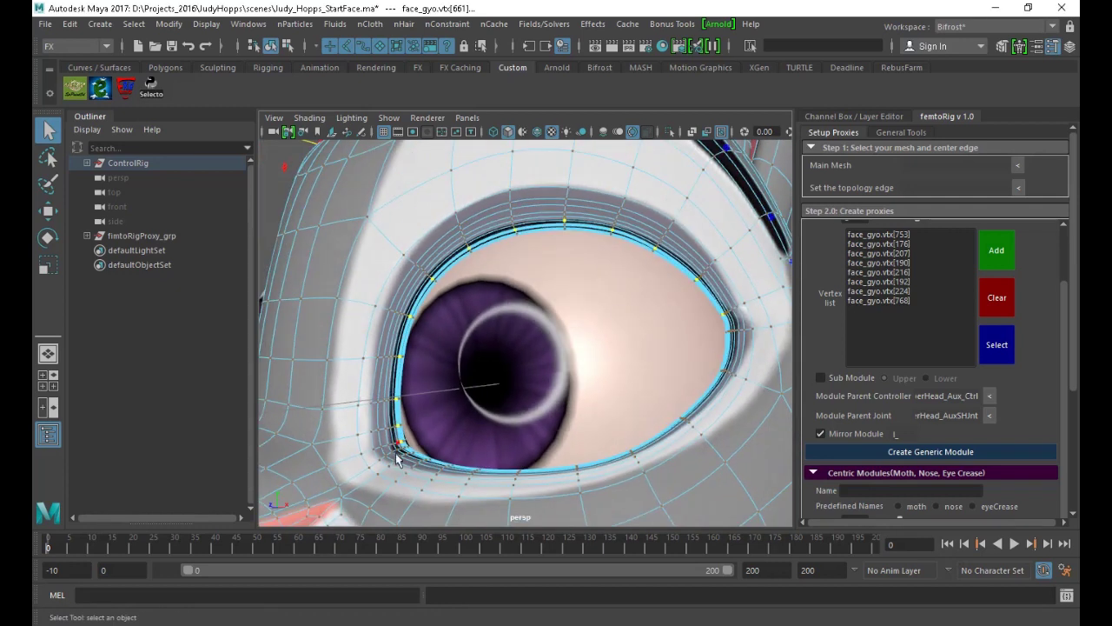
Clear the vertex list, choose the predefined name eyeLid, and enable Sub Module with the Upper option
click(997, 298)
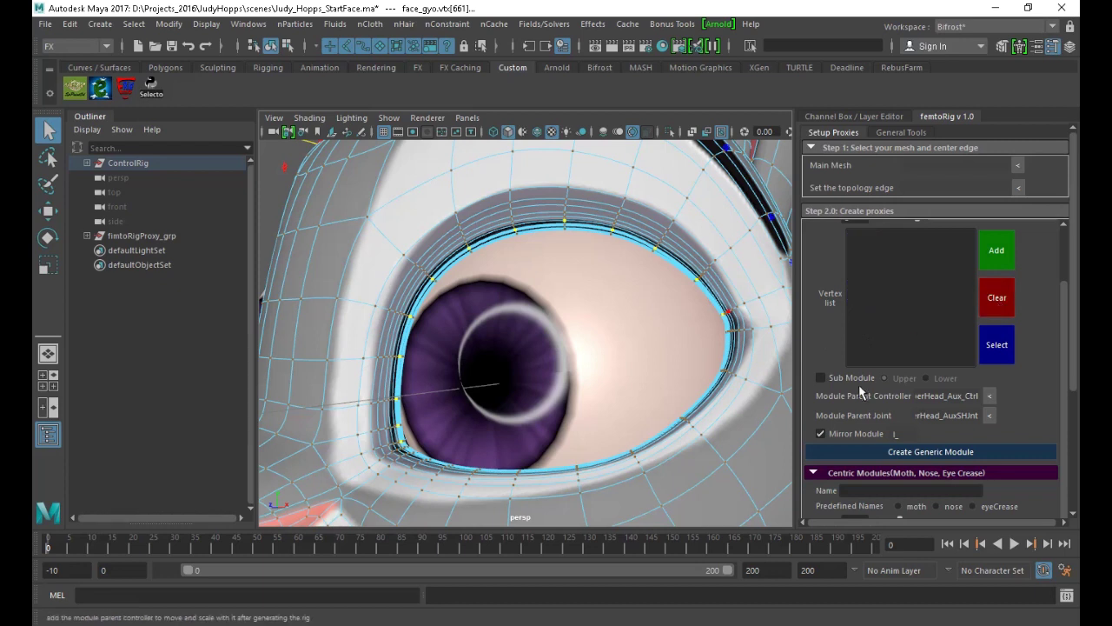
scroll(896, 322, up, 2)
click(977, 281)
scroll(938, 321, down, 2)
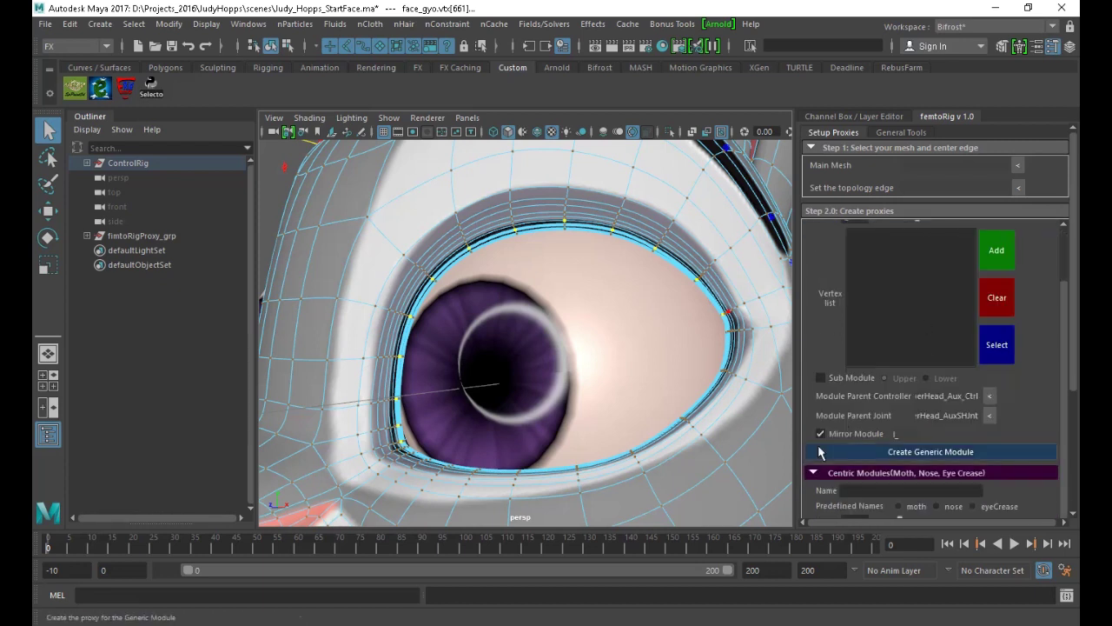
click(854, 377)
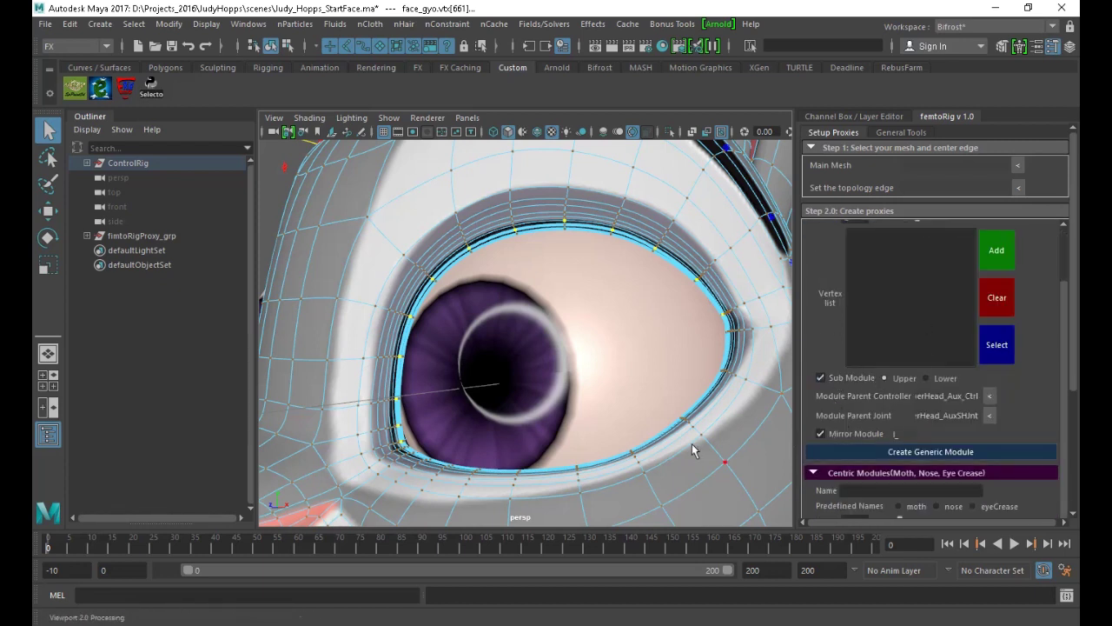
Add the selected upper eyelid vertices to the generic module's vertex list
scroll(673, 399, down, 4)
scroll(735, 403, down, 3)
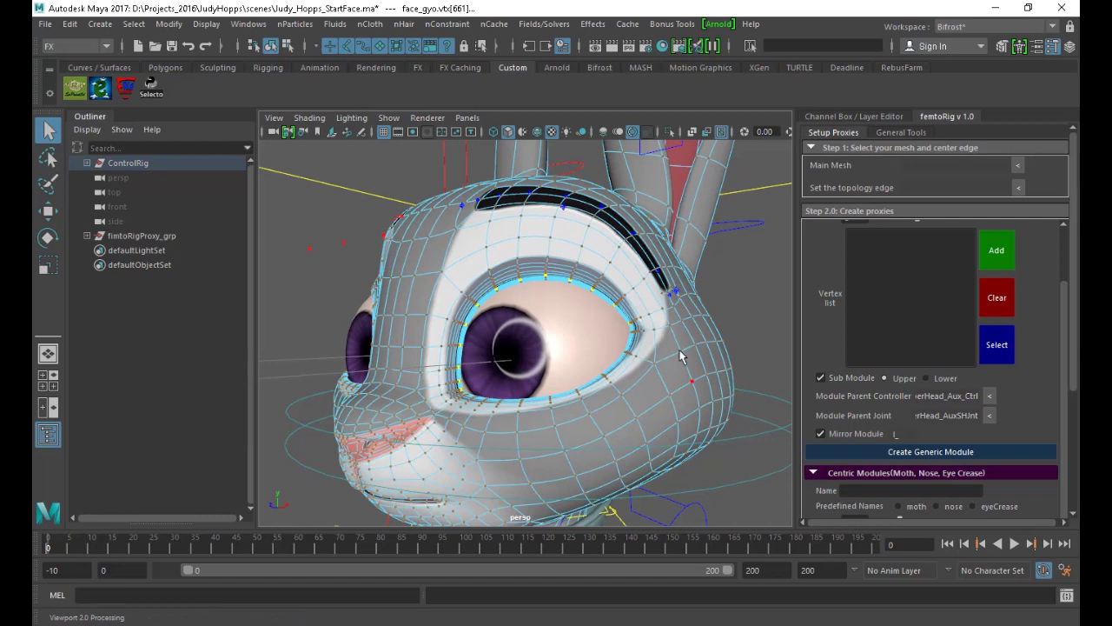
scroll(647, 350, up, 4)
alt+drag(693, 348, 659, 320)
click(997, 250)
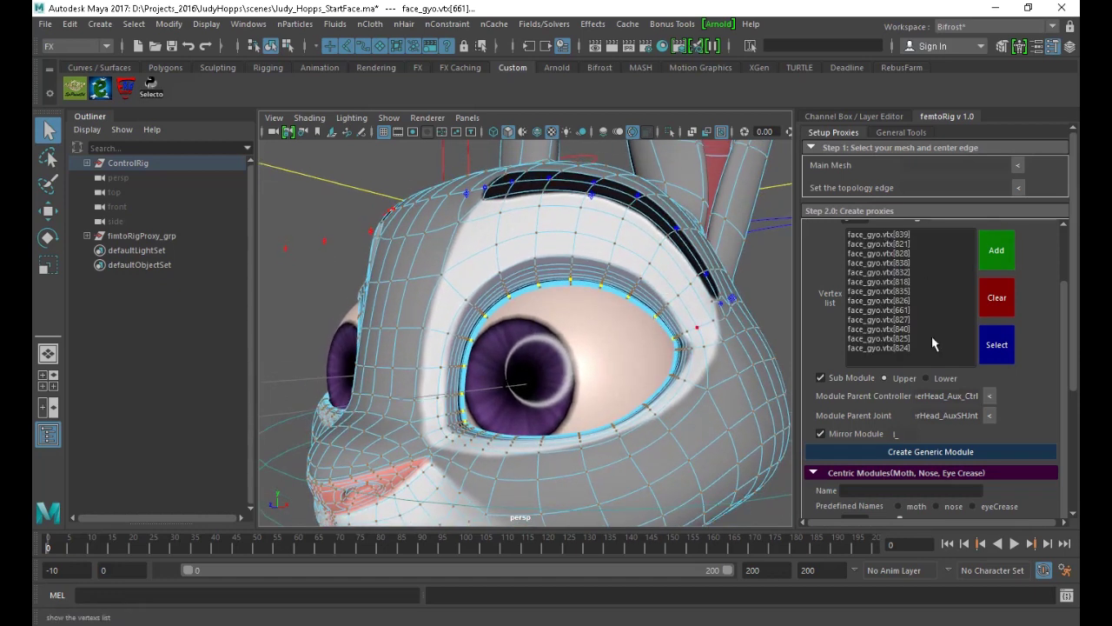
Create the mirrored upper eyeLid generic module proxies from the listed vertices
scroll(631, 363, up, 2)
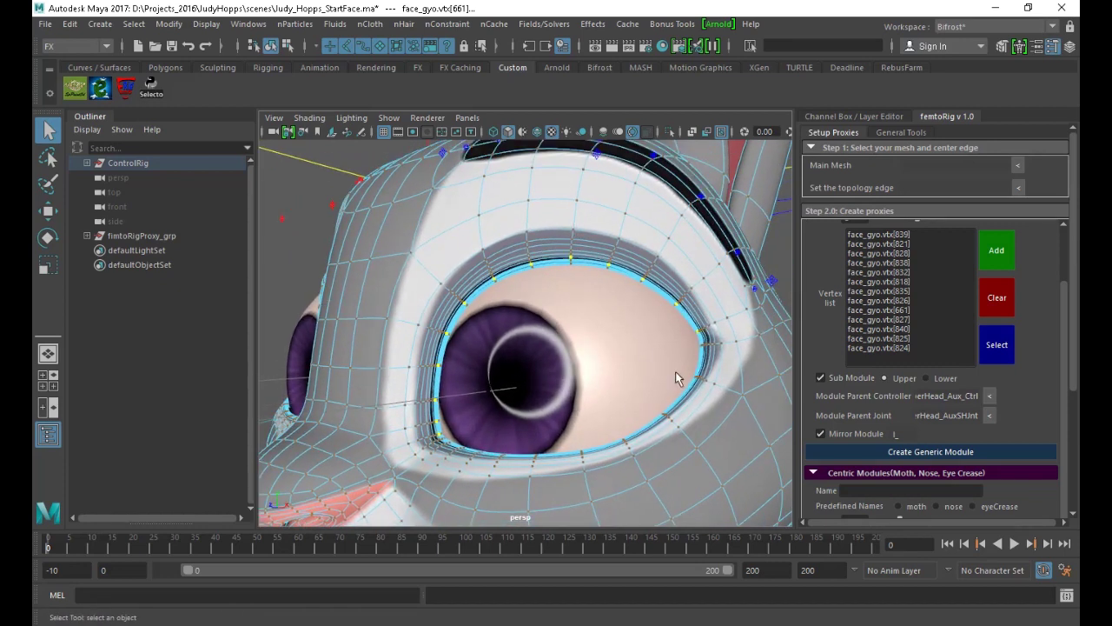
click(883, 453)
click(890, 456)
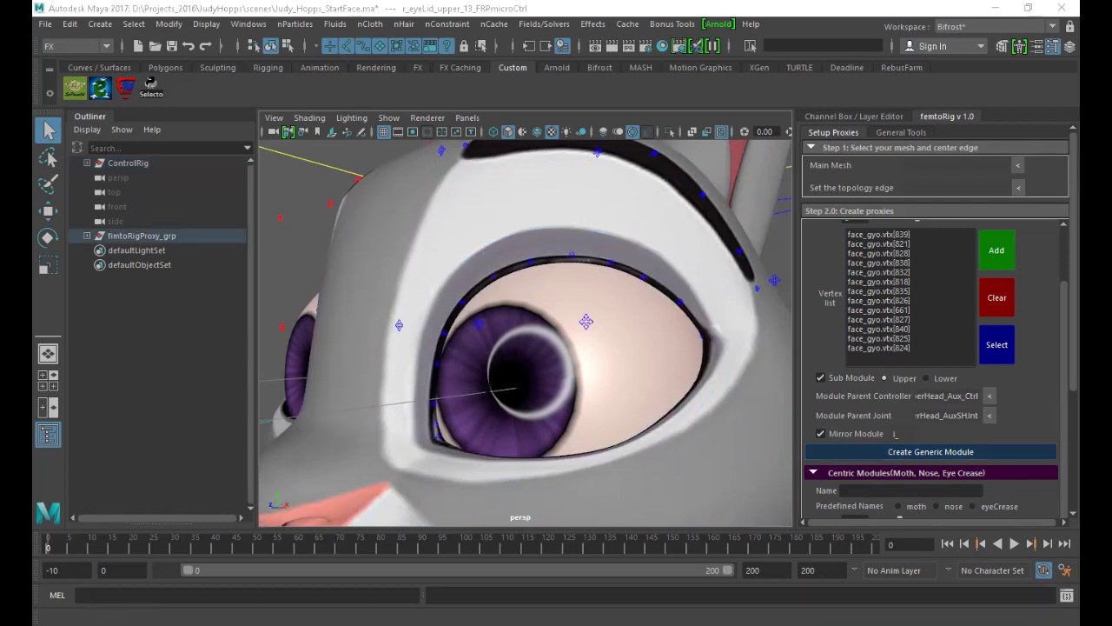
mouse_move(666, 390)
alt+mouse_down()
mouse_move(710, 377)
mouse_move(676, 378)
alt+mouse_up()
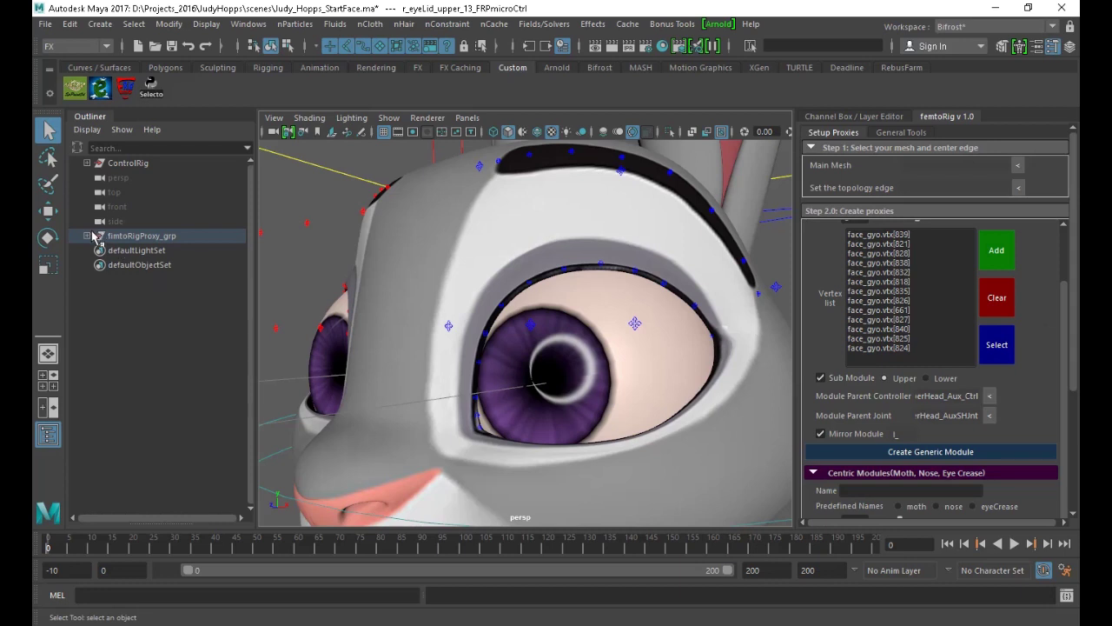
Expand fimtoRigProxy_grp and delete the eyeLid_fproxyGrp group inside it
click(88, 236)
click(144, 266)
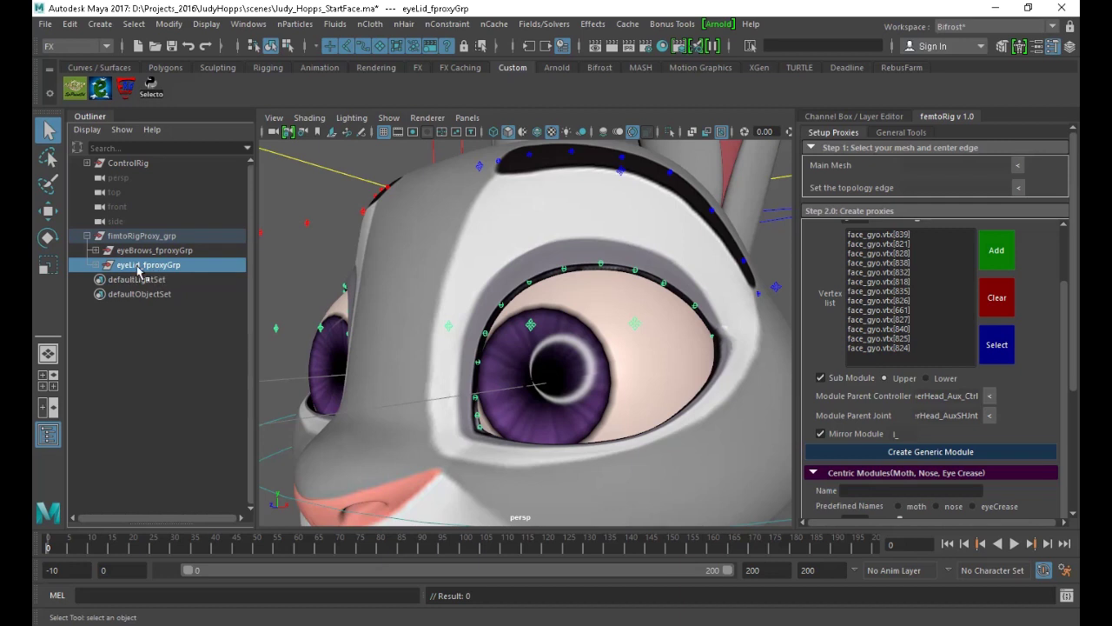
click(451, 328)
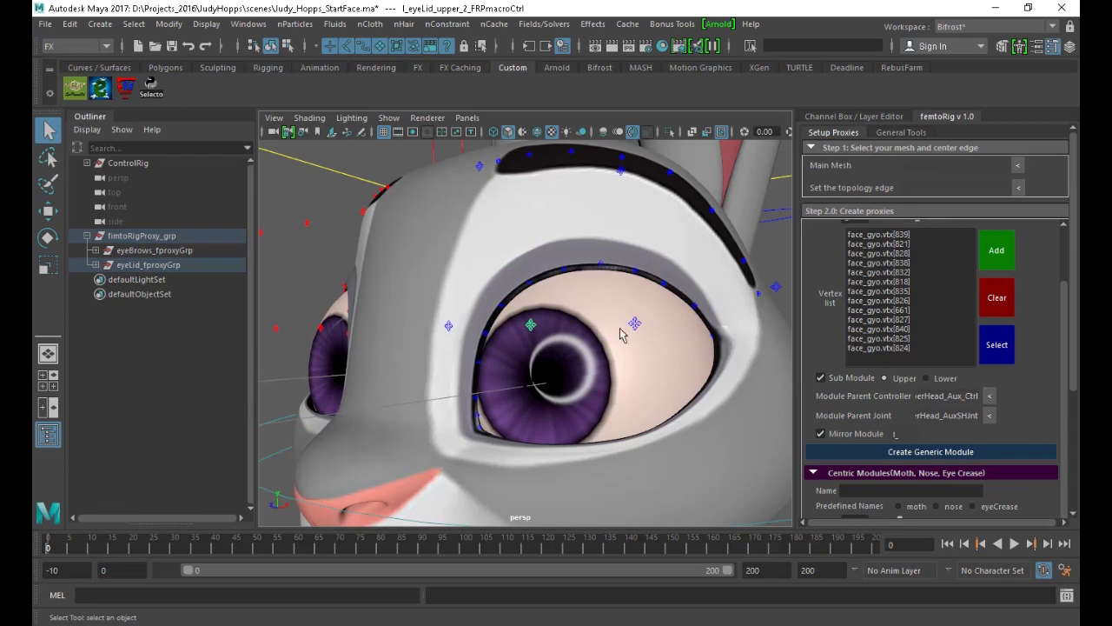
click(206, 267)
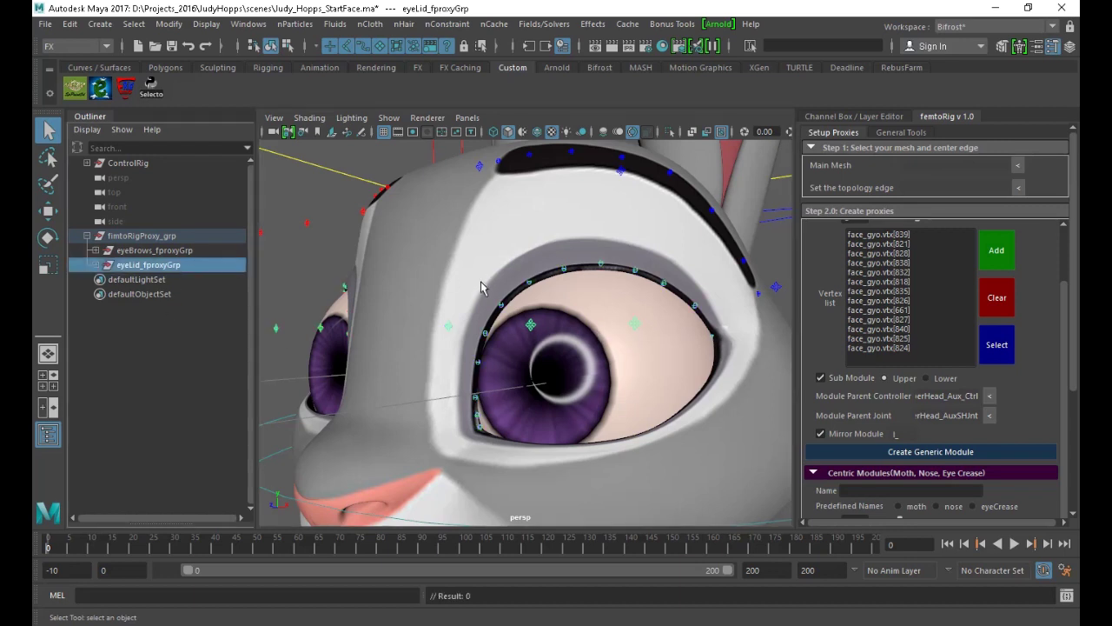
alt+drag(522, 295, 518, 291)
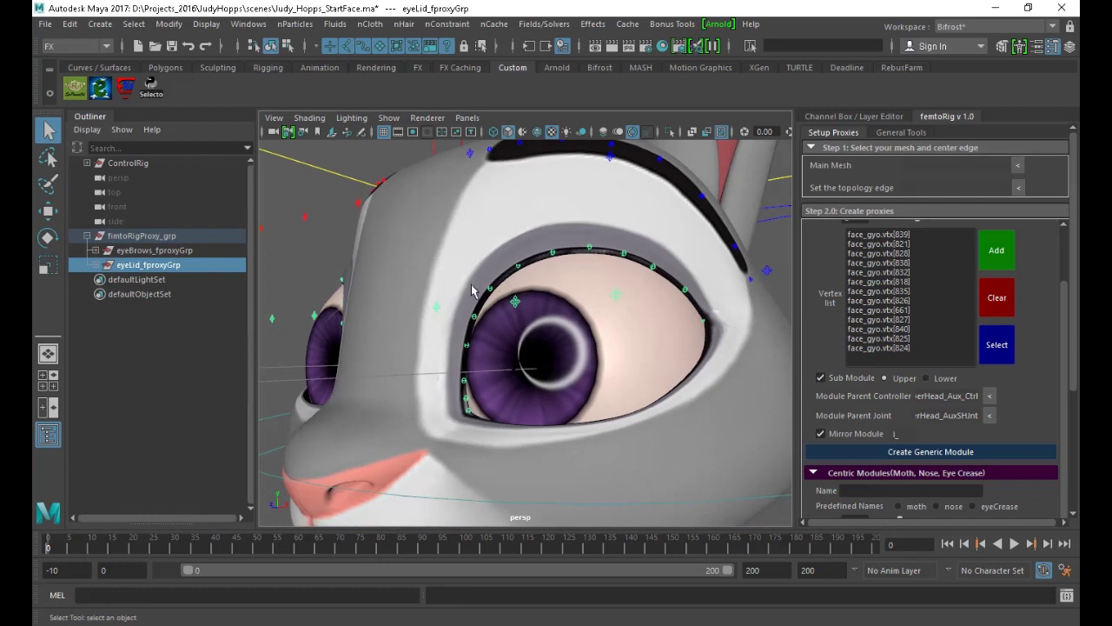
key(Delete)
Set the Macro count to 1 and create the upper eyeLid generic module with Mirror Module enabled
scroll(905, 263, up, 2)
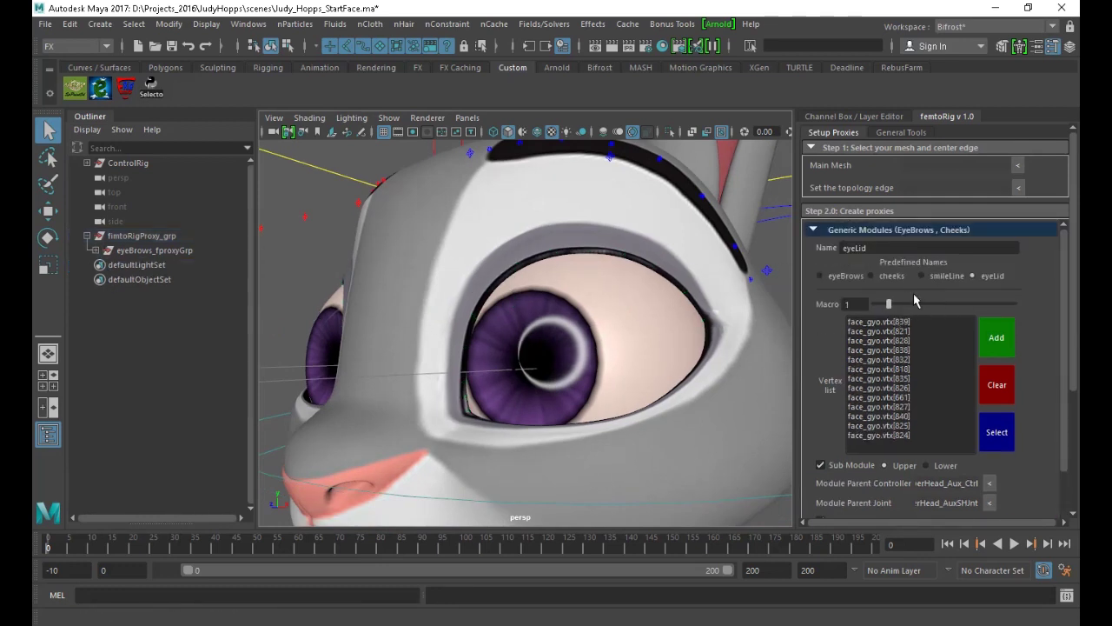
scroll(1056, 309, down, 2)
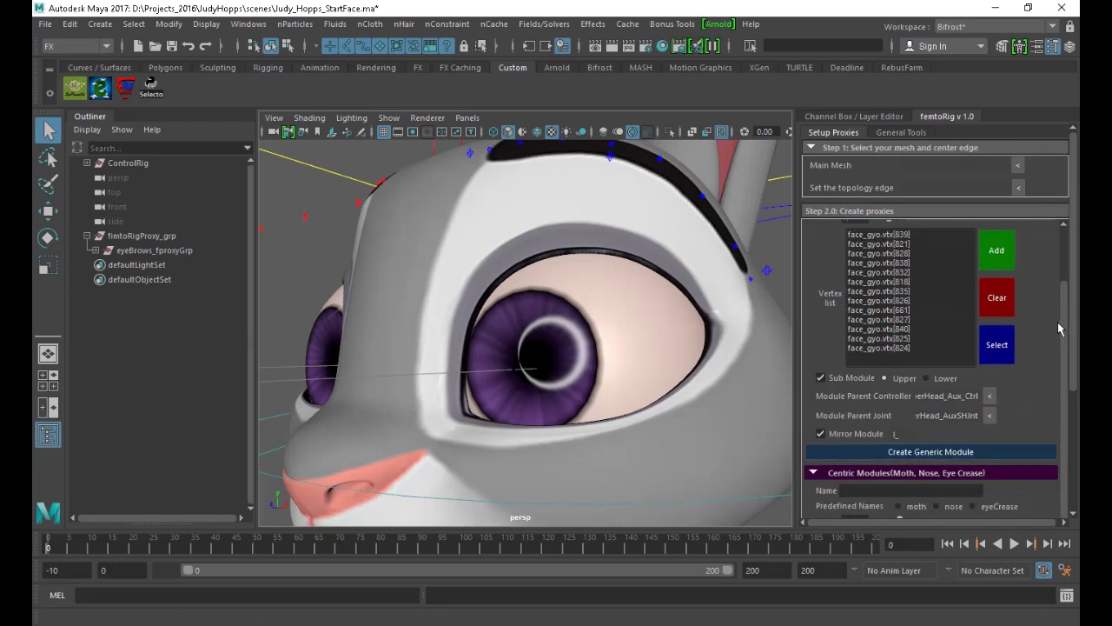
click(1013, 452)
Examine the single macro proxy control of the left upper eyelid from several angles
alt+drag(678, 358, 651, 348)
click(566, 259)
key(w)
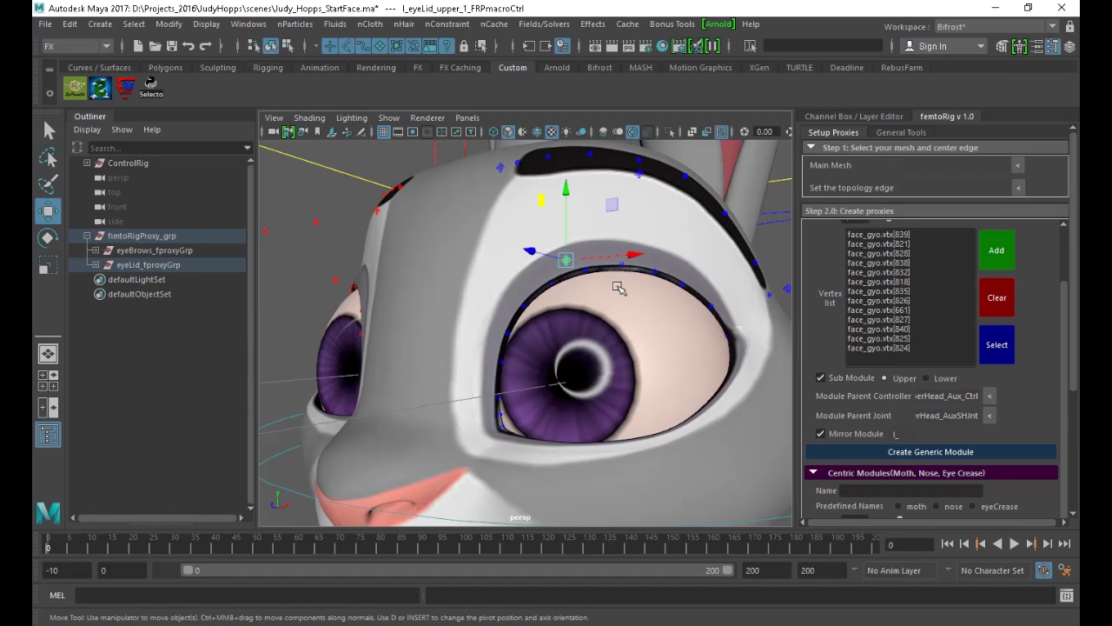
key(f)
alt+right_drag(623, 299, 536, 305)
alt+drag(536, 305, 491, 291)
alt+right_drag(491, 291, 335, 304)
alt+drag(651, 385, 511, 298)
click(541, 269)
alt+middle_drag(511, 298, 549, 260)
Return the face mesh to vertex selection for picking the left lower eyelid
scroll(543, 365, up, 2)
alt+drag(542, 378, 549, 324)
alt+middle_drag(549, 322, 636, 236)
scroll(548, 415, up, 5)
alt+drag(489, 411, 510, 390)
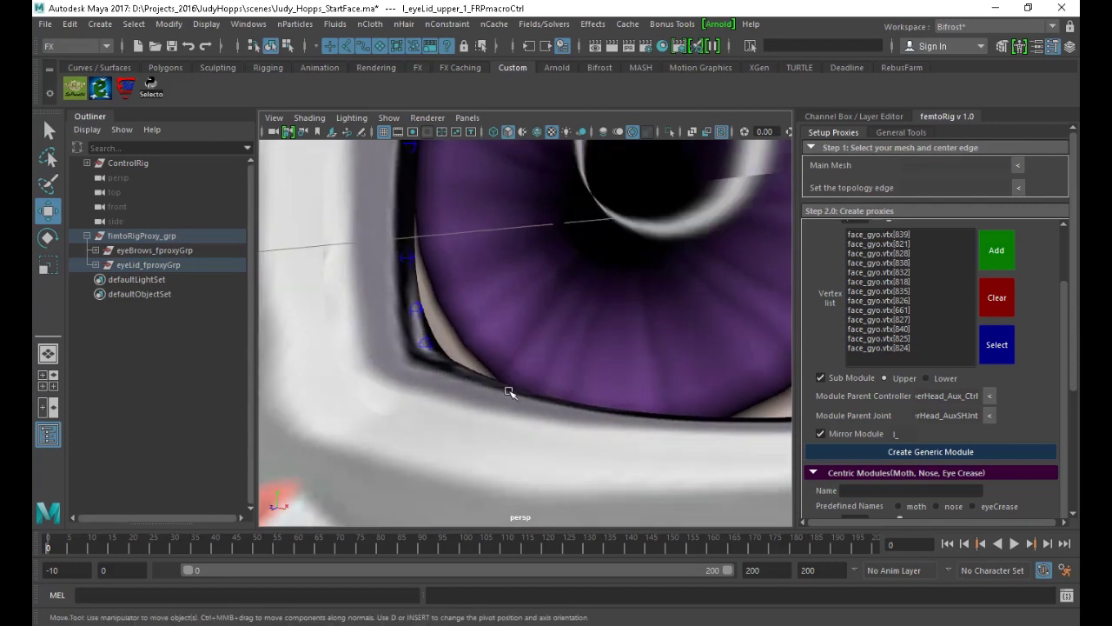
click(434, 383)
right_drag(451, 387, 382, 192)
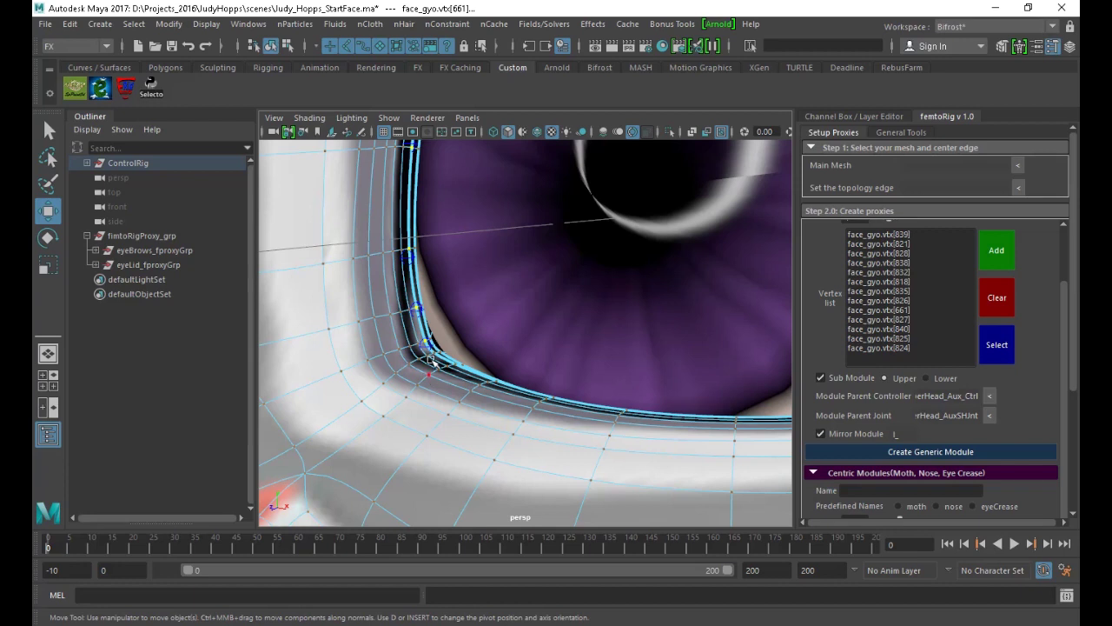
Select the vertices along the left lower eyelid's edge, from the inner corner to the outer corner
click(436, 354)
alt+drag(452, 376, 488, 379)
scroll(457, 383, up, 2)
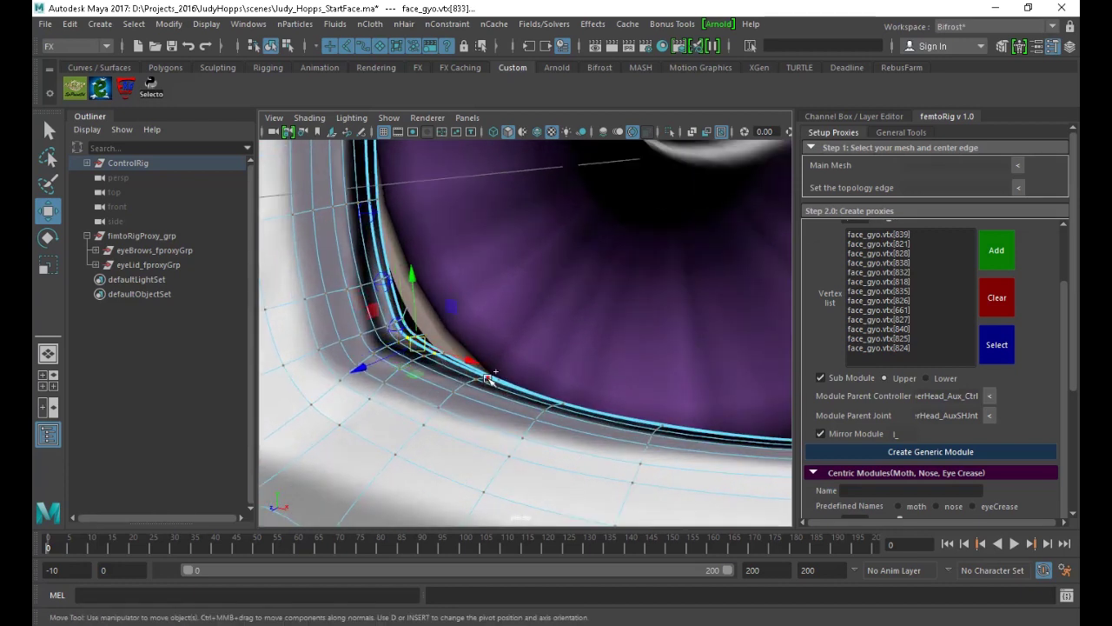
shift+click(489, 379)
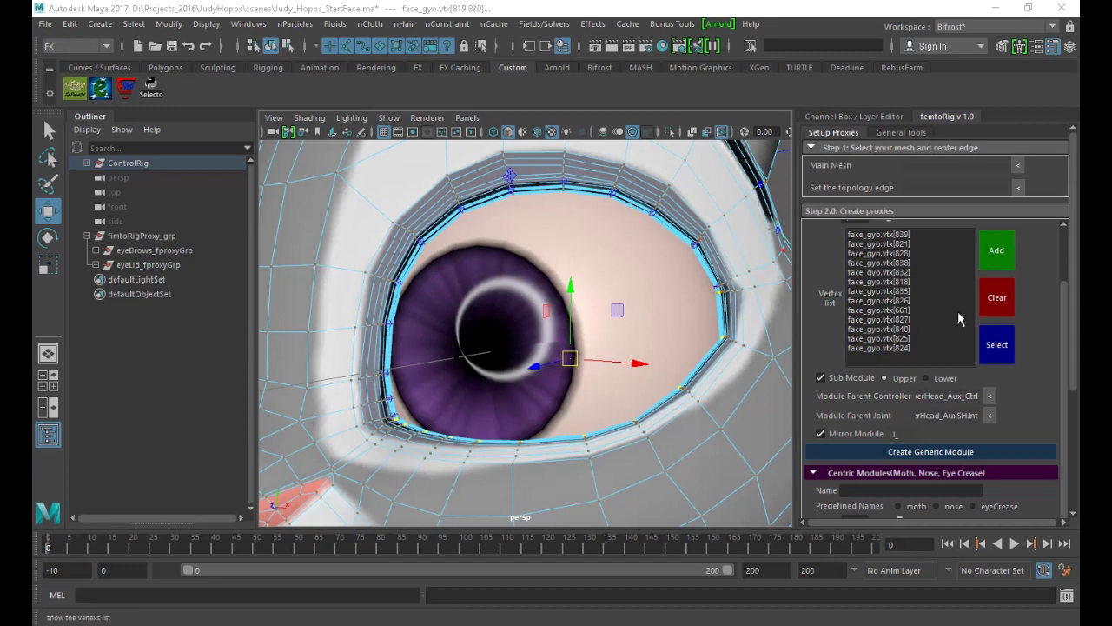
Replace the vertex list with the selected lower eyelid vertices and set the sub module to Lower
click(1000, 302)
click(995, 252)
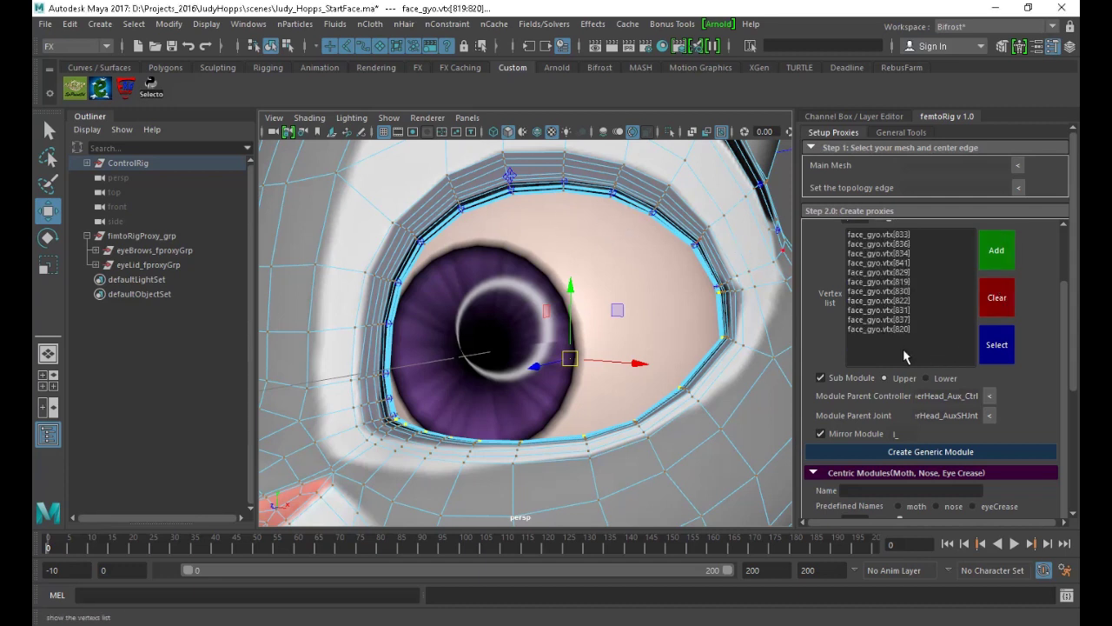
click(944, 379)
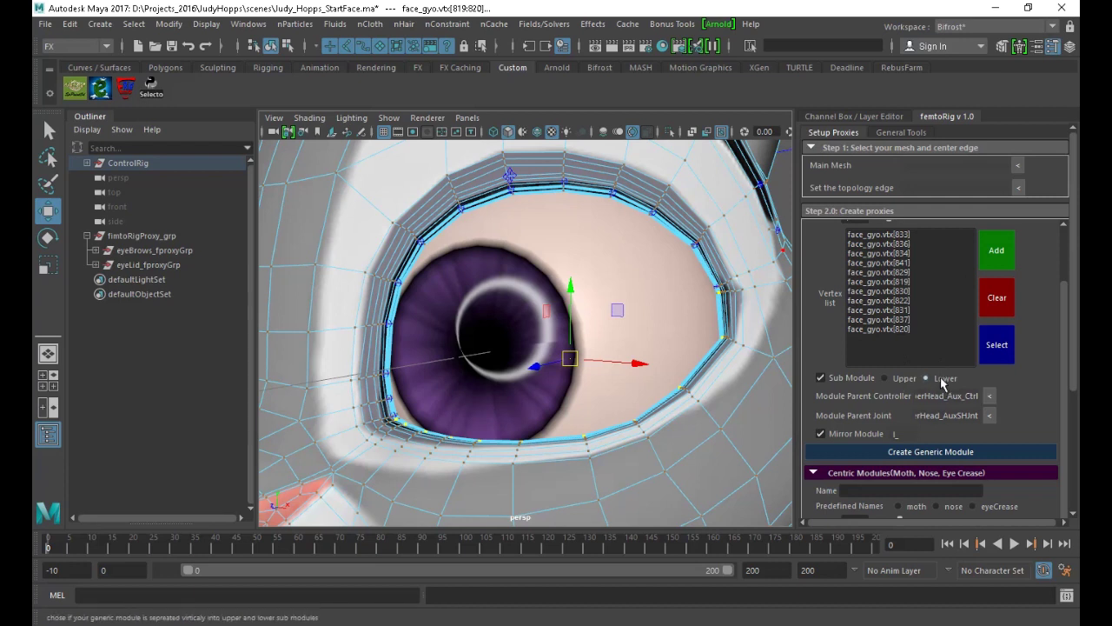
Create the mirrored lower eyeLid generic module proxies with the Macro count at 1
scroll(920, 304, up, 2)
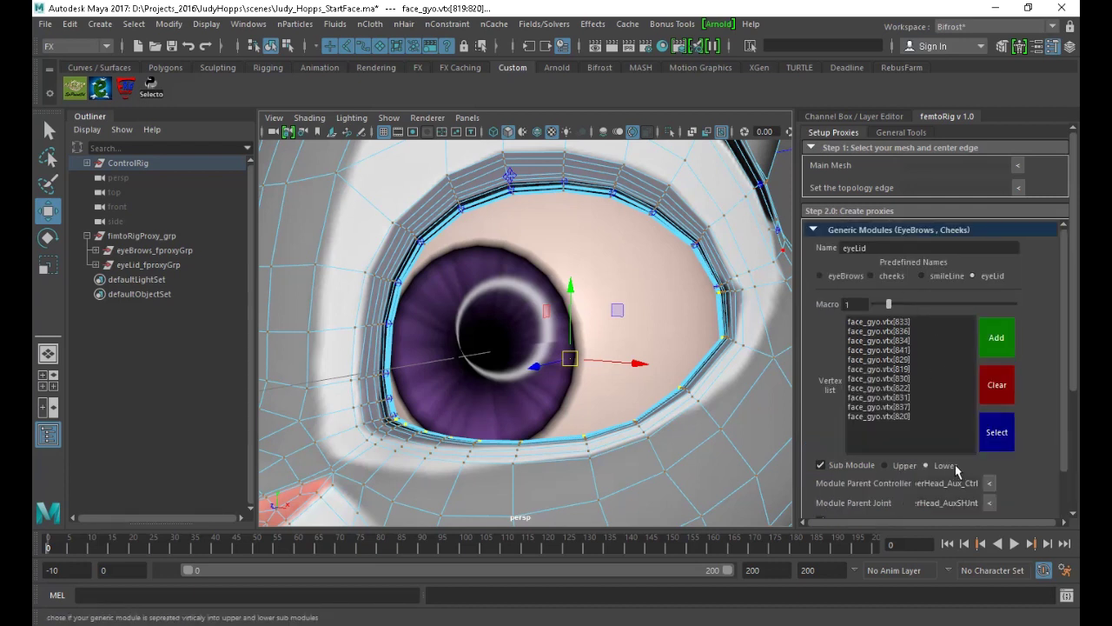
scroll(956, 467, down, 1)
click(972, 495)
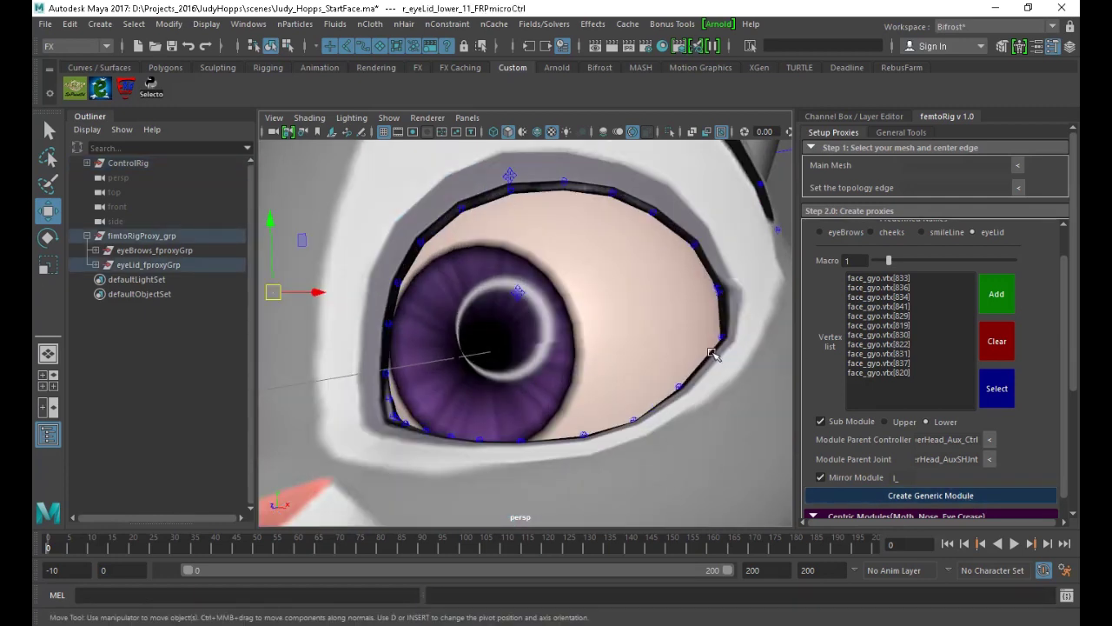
Expand the eyeLid proxy group and frame the right eyelid side module group in the view
click(95, 265)
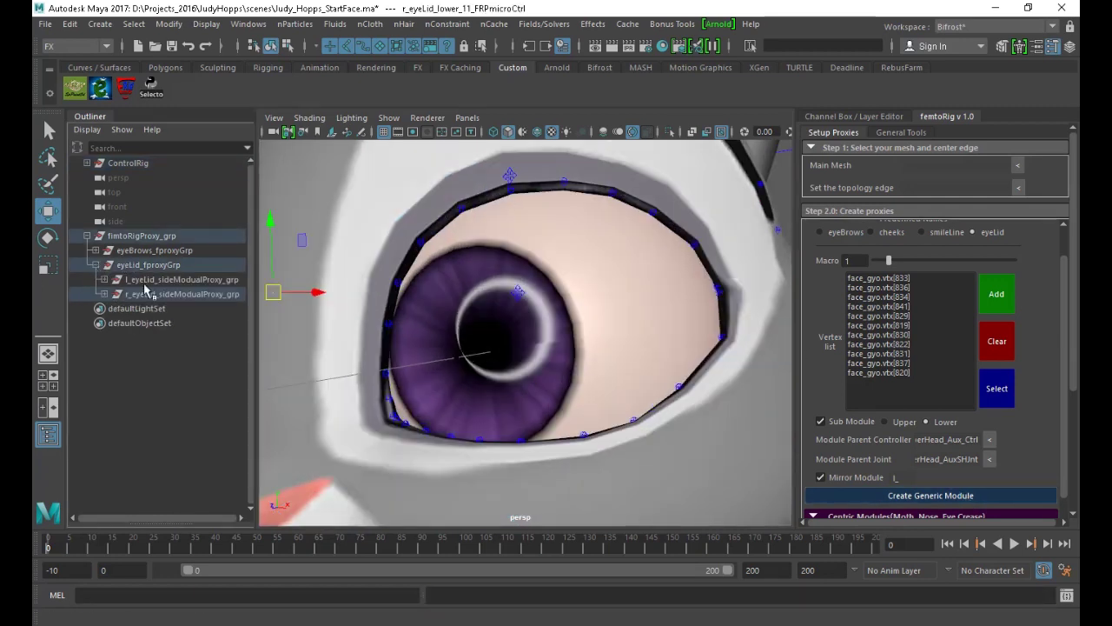
click(177, 296)
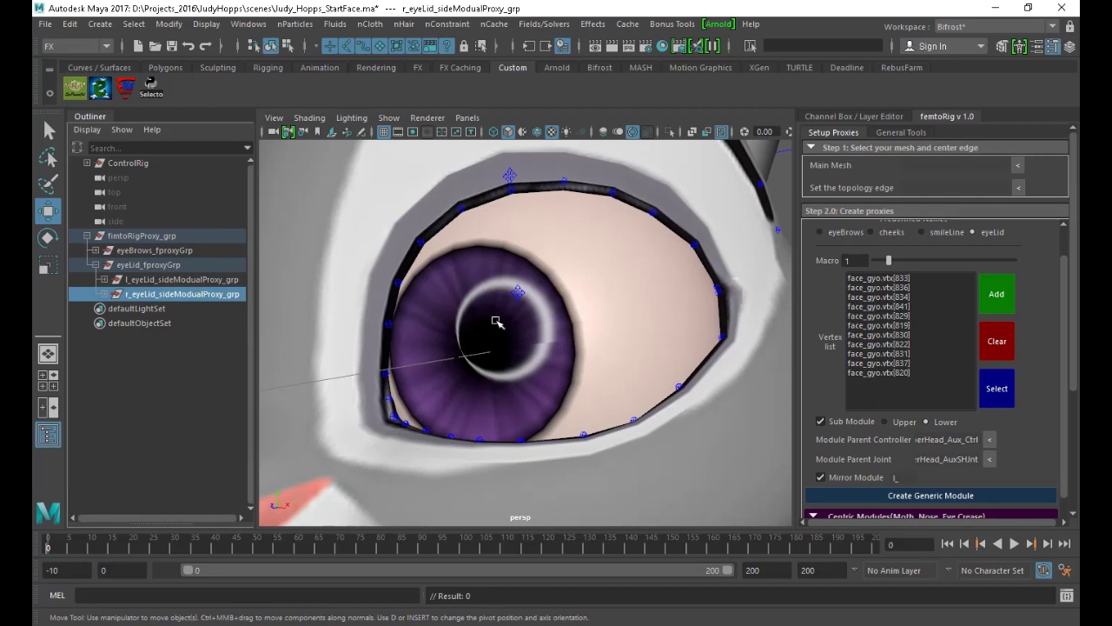
key(f)
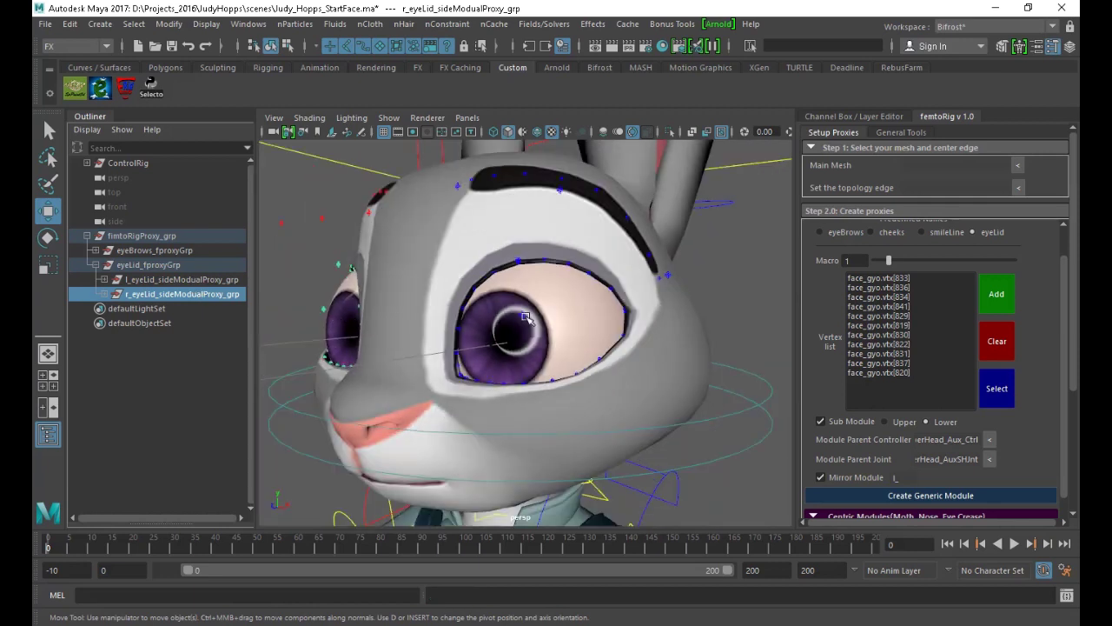
click(525, 315)
drag(527, 316, 591, 337)
click(501, 399)
drag(609, 397, 581, 377)
alt+right_drag(580, 378, 586, 397)
alt+drag(586, 397, 457, 417)
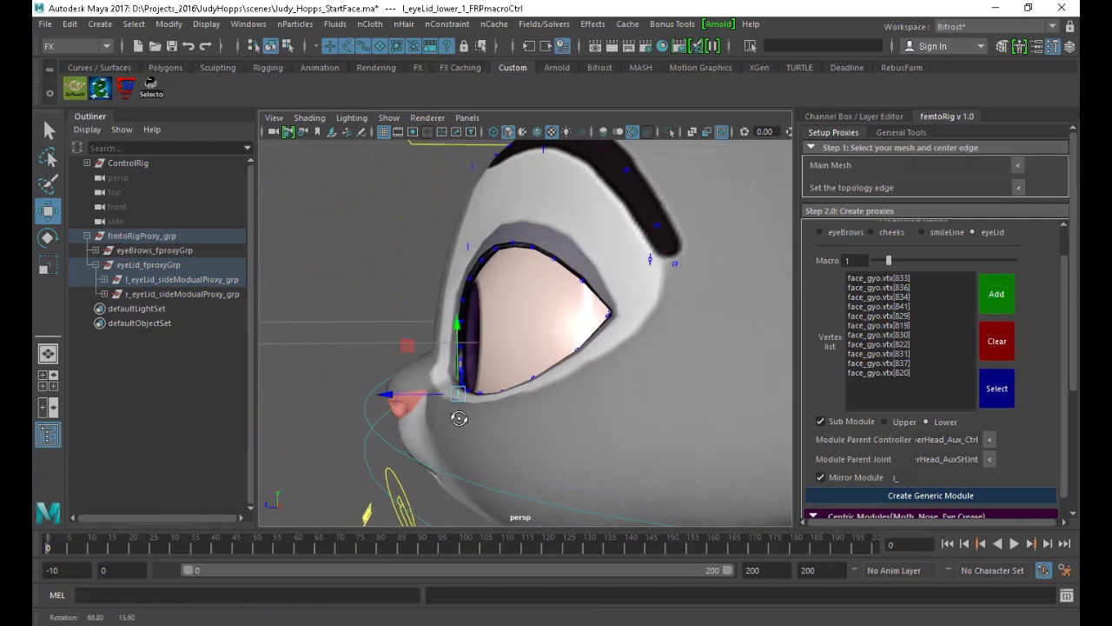
alt+right_drag(457, 418, 473, 433)
alt+drag(474, 434, 409, 441)
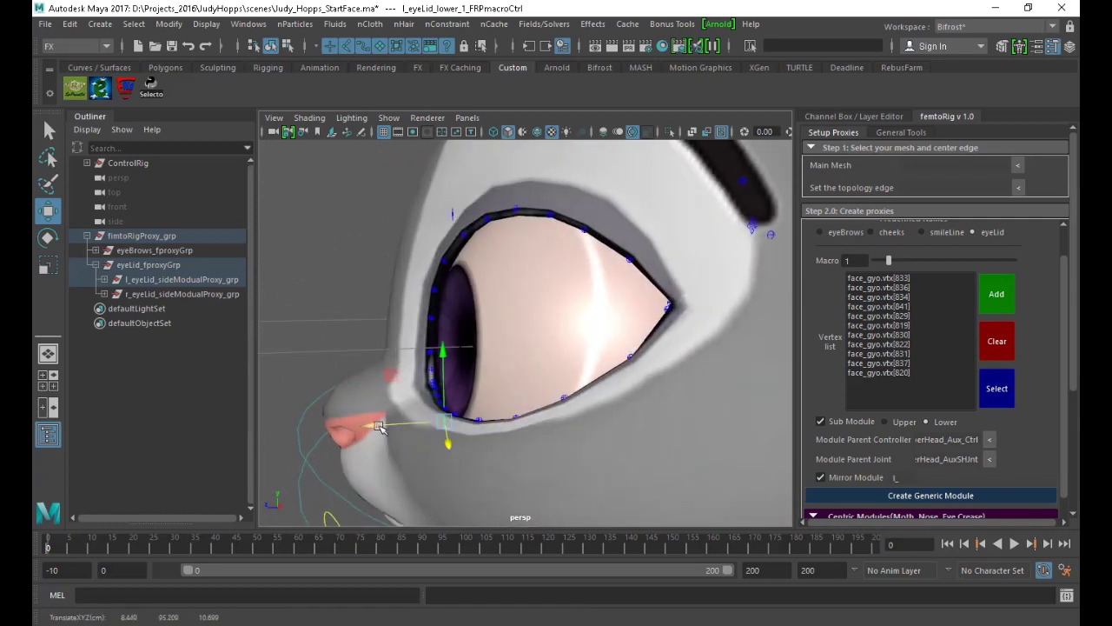
click(450, 444)
key(ctrl+z)
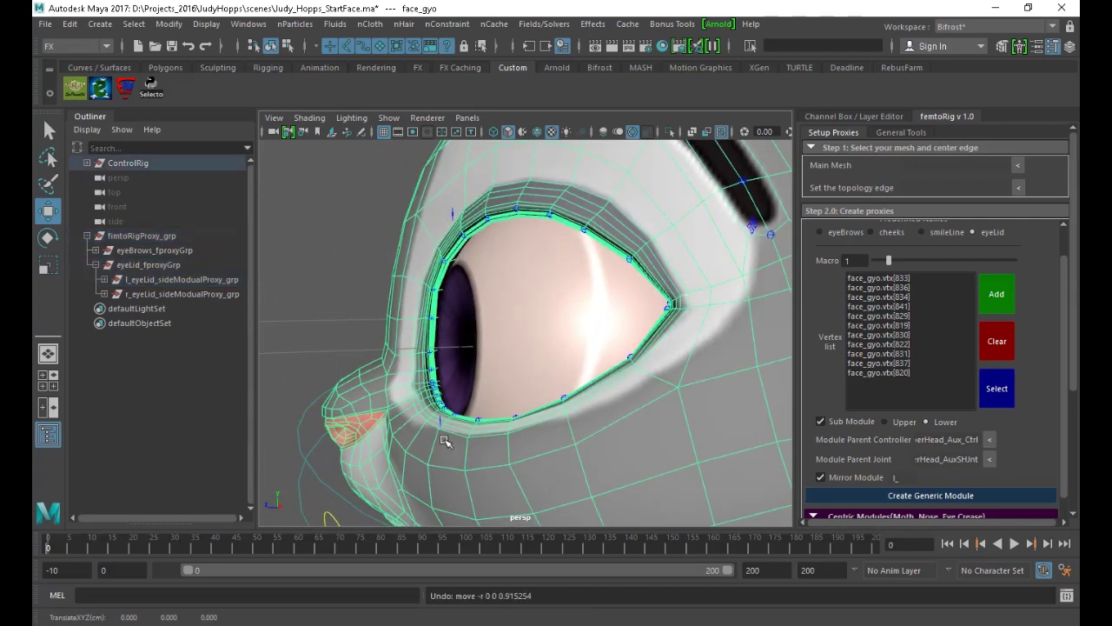
Move the left lower eyelid macro proxy forward in front of the lid and set proxy mirroring to all
click(441, 421)
alt+drag(440, 421, 471, 447)
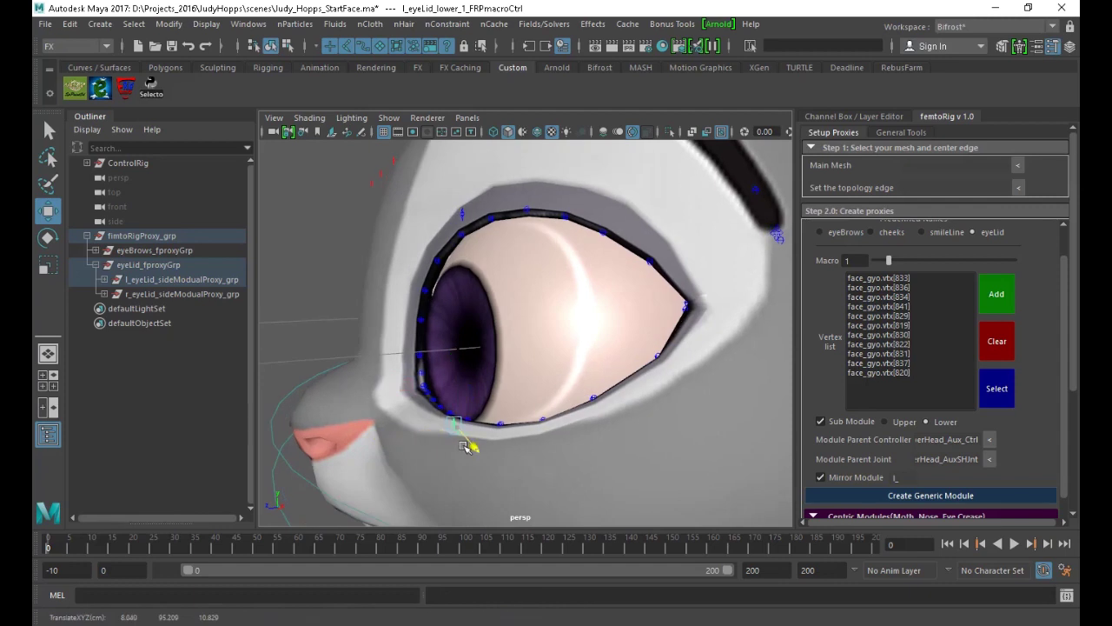
scroll(380, 432, up, 2)
scroll(1022, 433, down, 3)
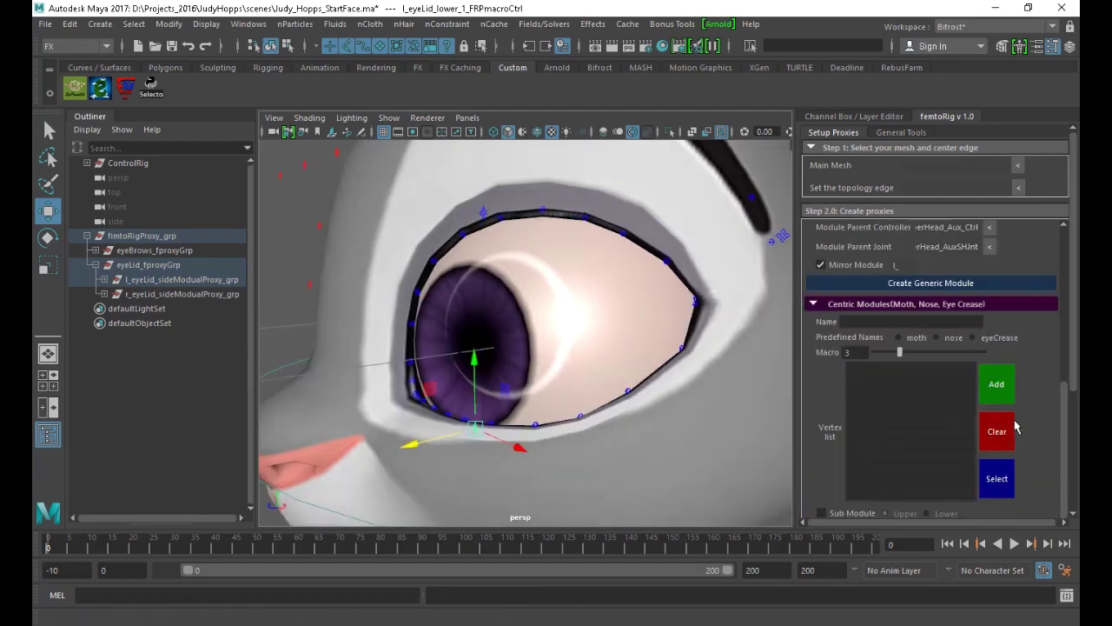
scroll(1022, 432, down, 3)
click(961, 444)
scroll(534, 396, down, 5)
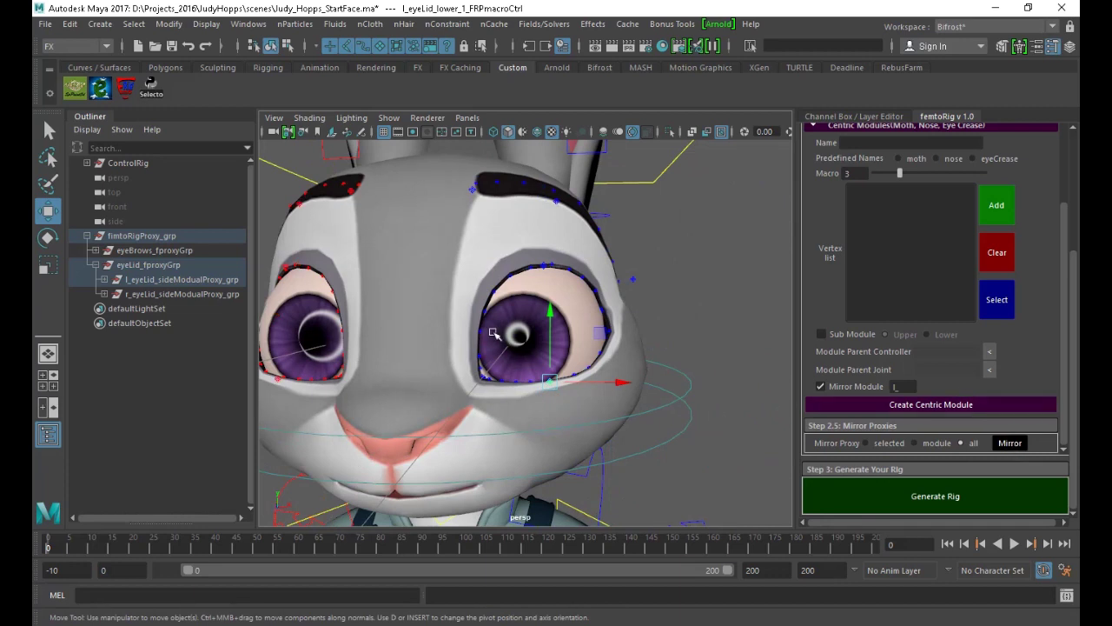
Select the face mesh at the mouth for picking its lip edges
alt+drag(493, 333, 585, 309)
alt+drag(493, 208, 545, 258)
alt+drag(575, 297, 495, 275)
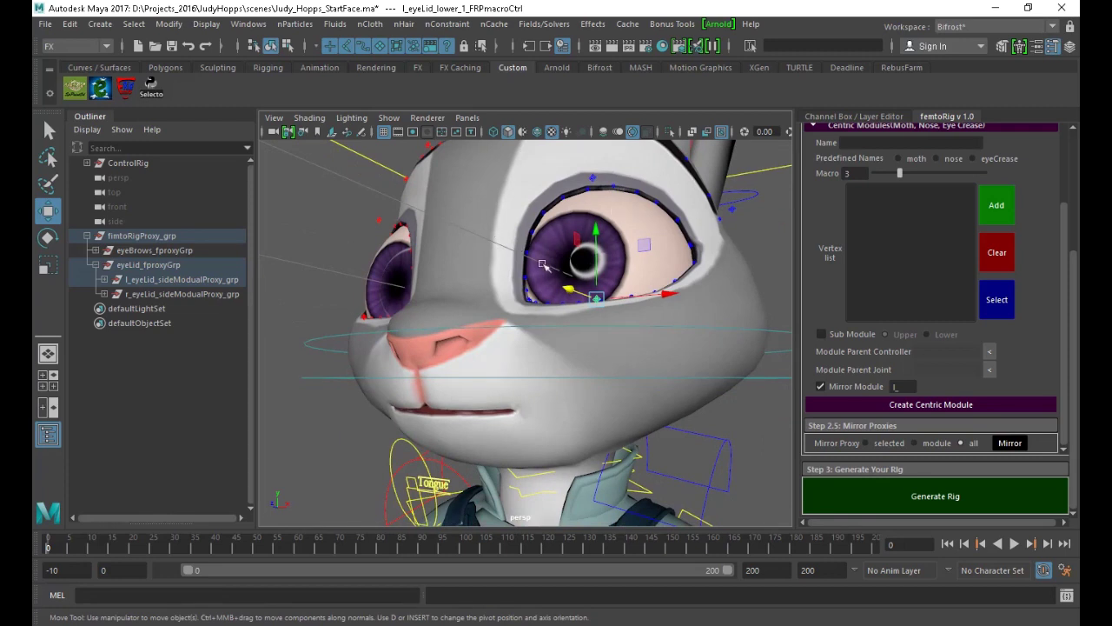
alt+drag(542, 219, 566, 163)
alt+right_drag(566, 163, 608, 193)
alt+drag(609, 193, 583, 300)
alt+right_drag(582, 300, 560, 351)
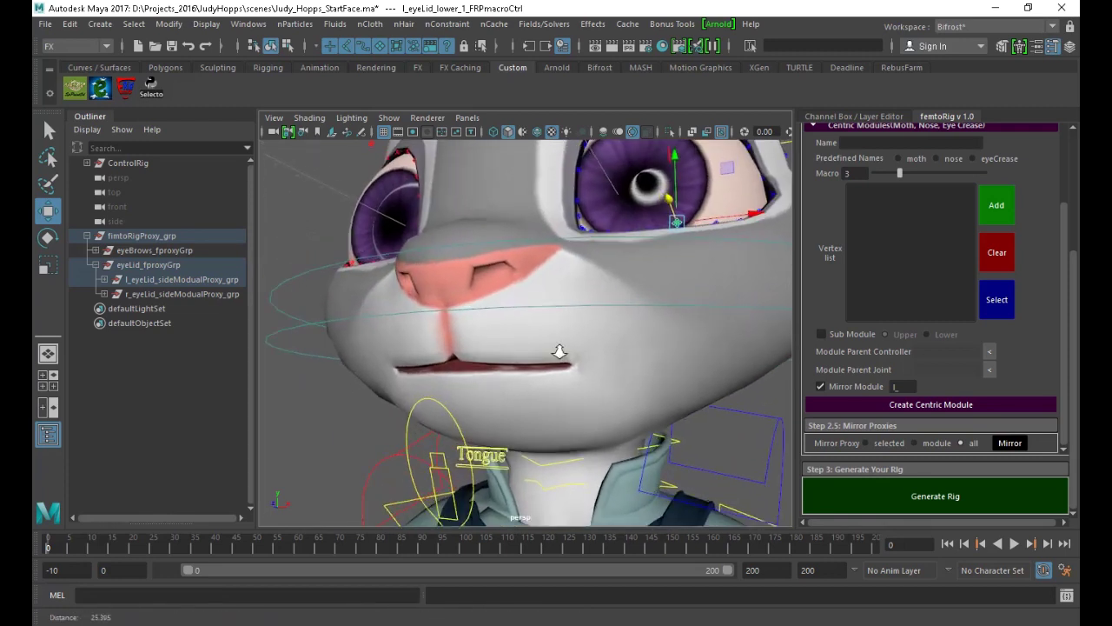
alt+drag(476, 346, 531, 345)
click(532, 343)
alt+middle_drag(535, 318, 539, 291)
alt+right_drag(539, 304, 591, 374)
alt+drag(587, 324, 594, 324)
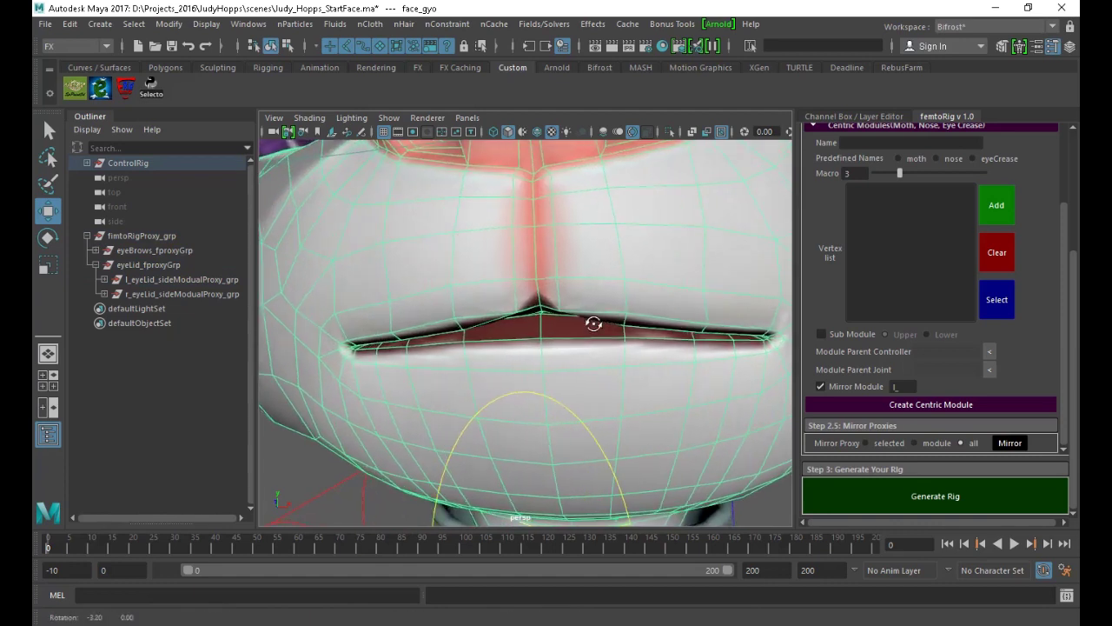
Switch the face mesh to edge selection, select the inner lip edges around the mouth and isolate them
scroll(595, 317, up, 3)
right_drag(652, 195, 652, 155)
click(584, 287)
key(ctrl+1)
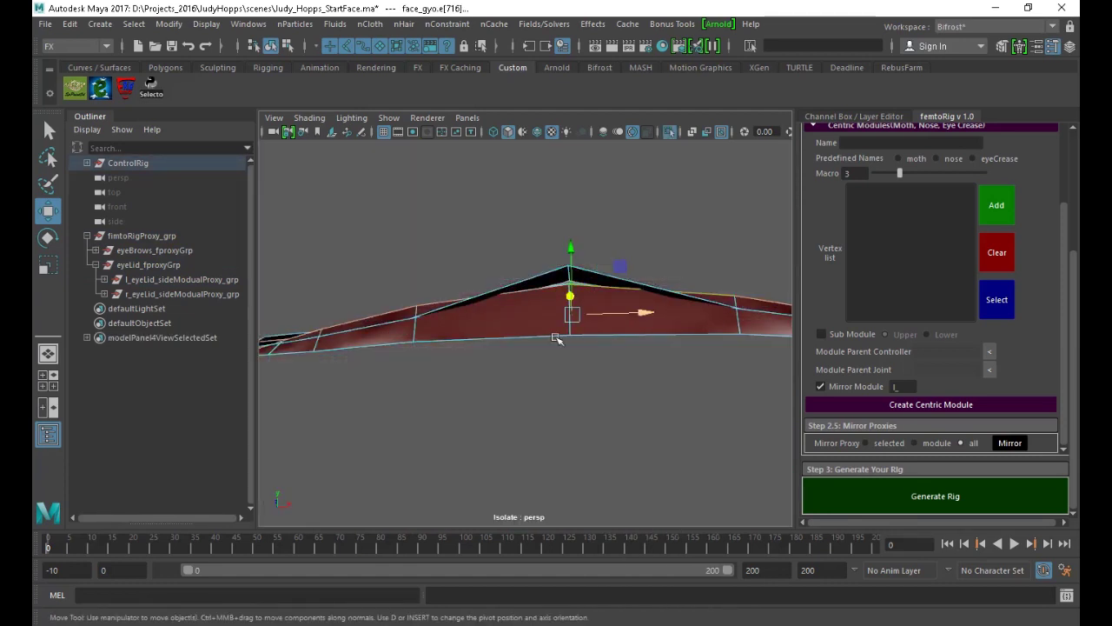
Examine the isolated mouth strip from the lip centre to the mouth corner
key(f)
alt+drag(539, 354, 572, 385)
alt+middle_drag(560, 357, 560, 337)
alt+right_drag(481, 350, 494, 351)
alt+drag(494, 350, 500, 352)
alt+middle_drag(467, 357, 415, 354)
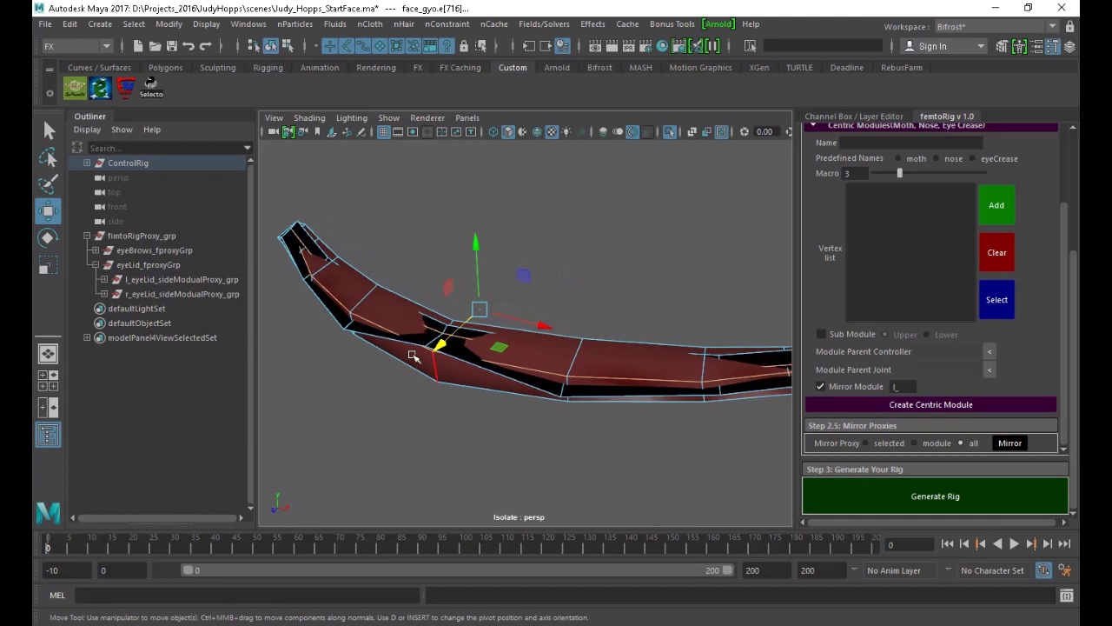
alt+middle_drag(532, 359, 461, 362)
click(632, 356)
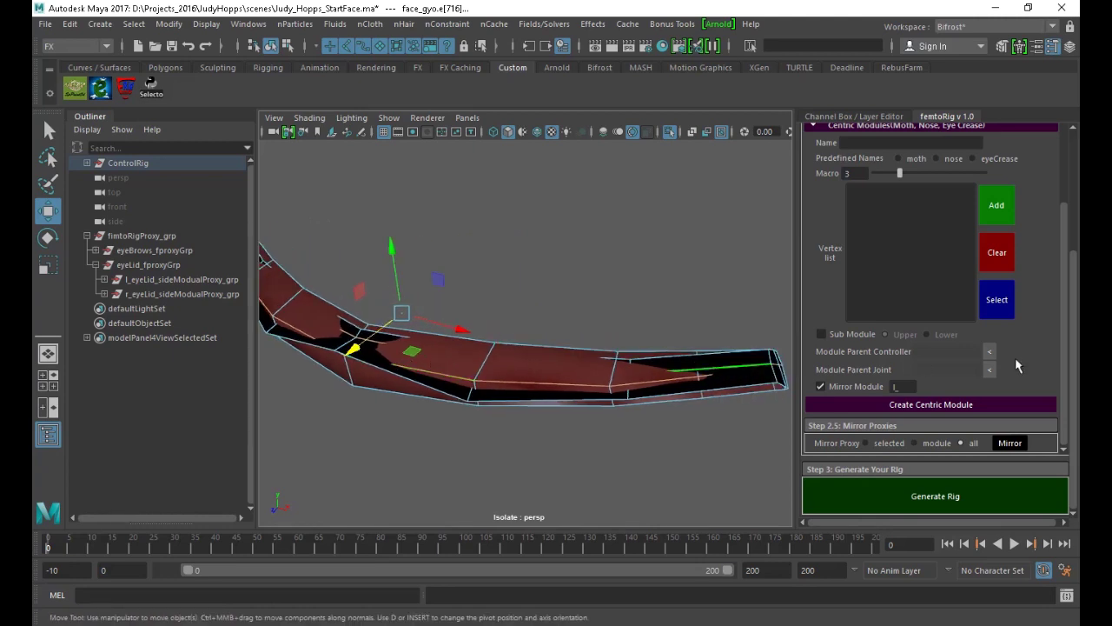
Set the centric module's predefined name to moth
scroll(1036, 356, up, 4)
scroll(1039, 340, down, 2)
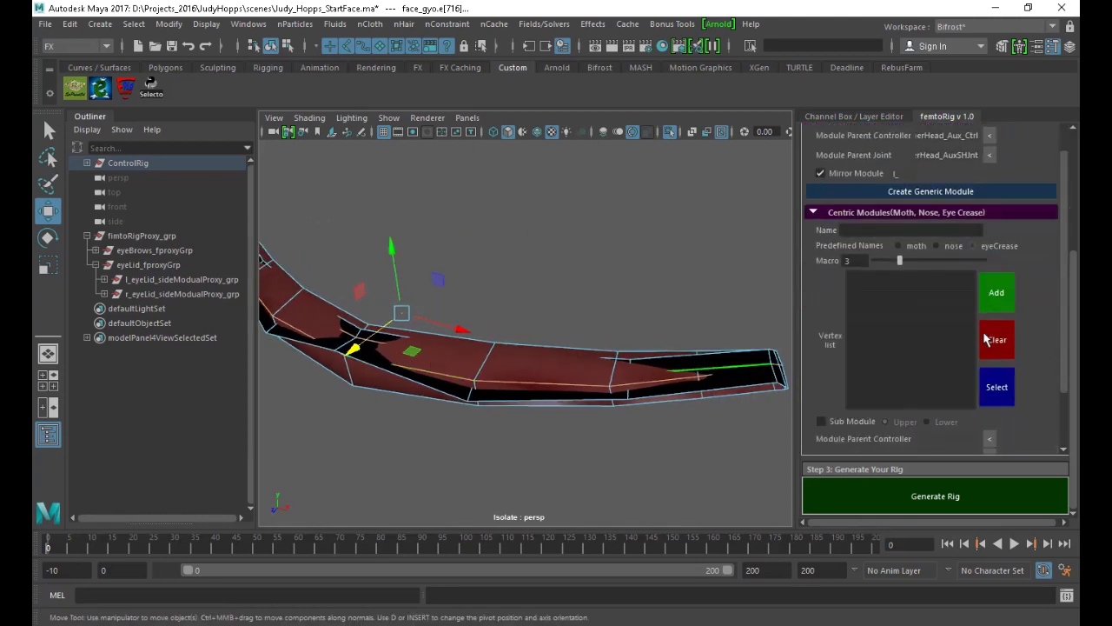
alt+middle_drag(573, 316, 621, 310)
scroll(614, 321, up, 2)
alt+middle_drag(521, 347, 592, 339)
scroll(592, 338, up, 2)
alt+drag(592, 339, 617, 368)
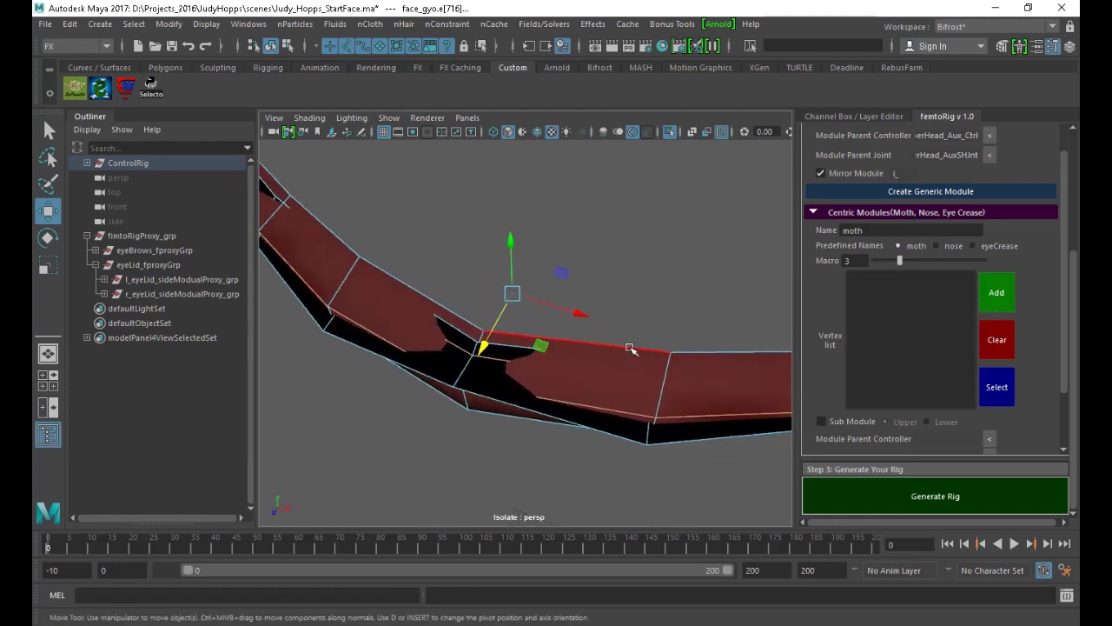
Switch to vertex selection and pick the centre vertex of the upper lip without displacing it
right_drag(630, 349, 561, 192)
alt+middle_drag(551, 338, 563, 325)
scroll(564, 325, up, 1)
click(477, 345)
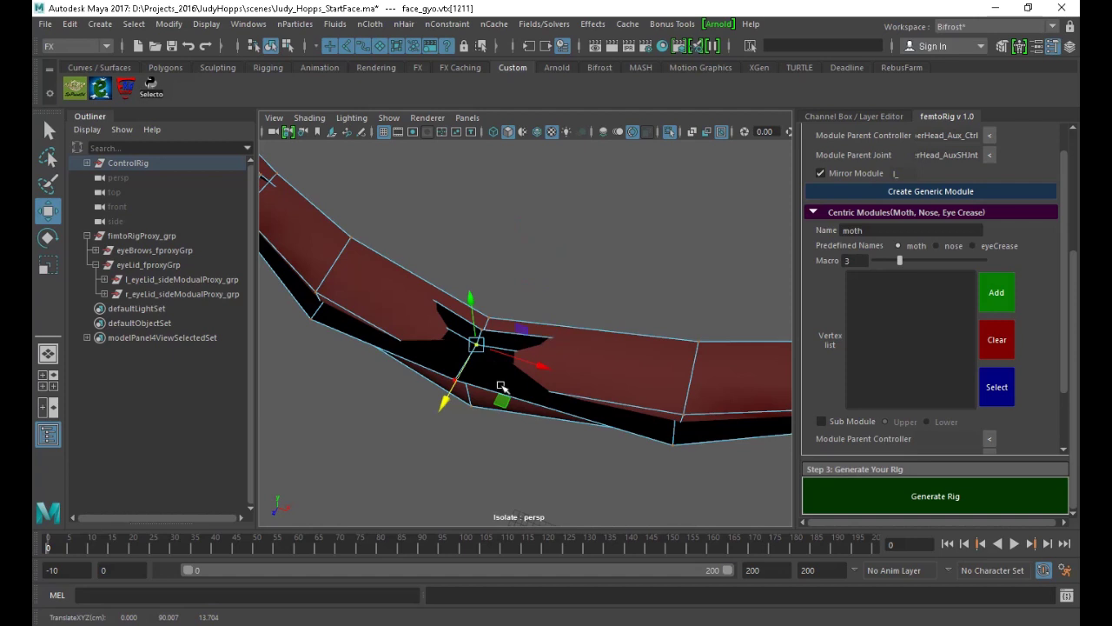
mouse_move(471, 301)
mouse_down()
mouse_move(476, 346)
mouse_move(447, 247)
mouse_move(449, 301)
mouse_up()
key(ctrl+z)
Extend the selection along the upper lip's vertices from the centre to the left mouth corner, using smooth wireframe display
alt+drag(507, 332, 395, 307)
key(3)
key(4)
alt+drag(544, 307, 503, 337)
shift+click(496, 320)
mouse_move(577, 375)
alt+mouse_down()
mouse_move(491, 314)
mouse_move(561, 339)
mouse_move(528, 345)
alt+mouse_up()
key(5)
key(4)
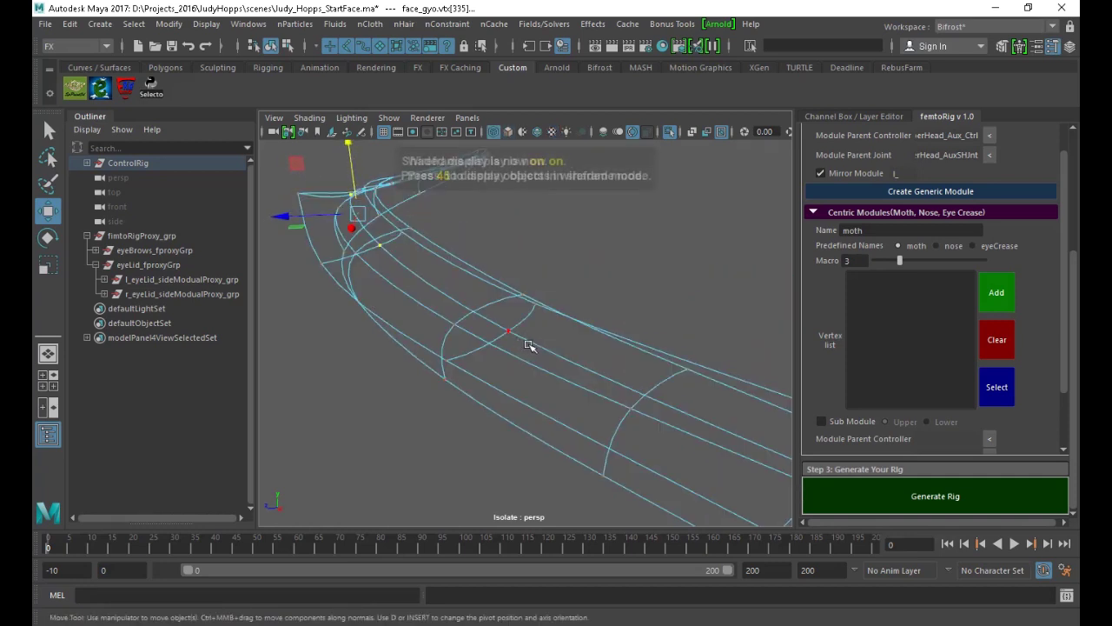
shift+click(518, 336)
alt+middle_drag(673, 404, 418, 385)
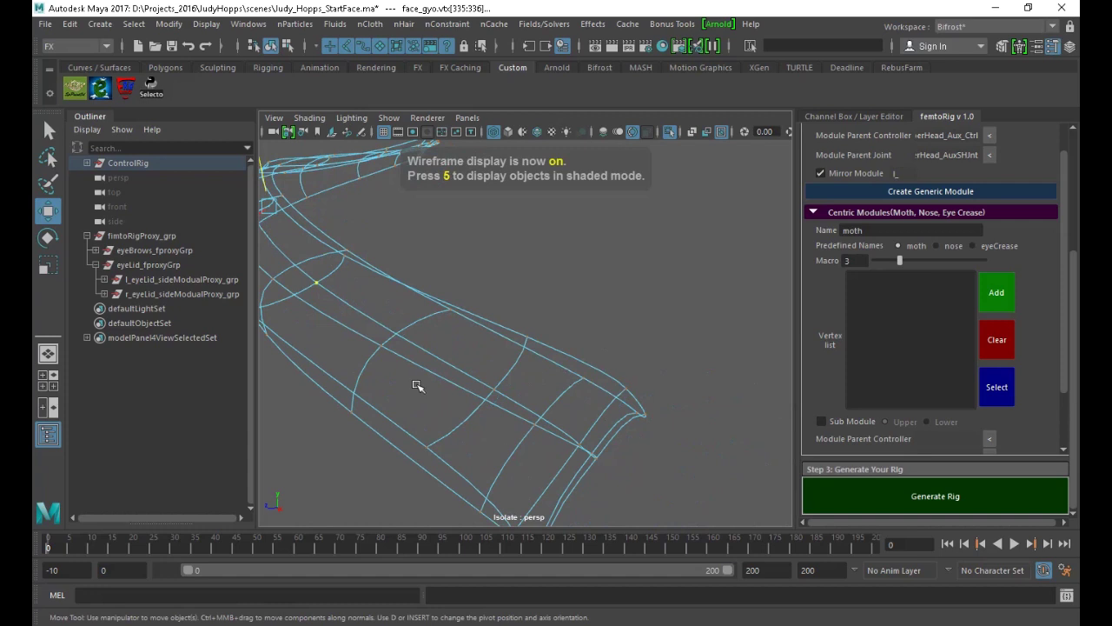
key(5)
alt+drag(422, 360, 559, 365)
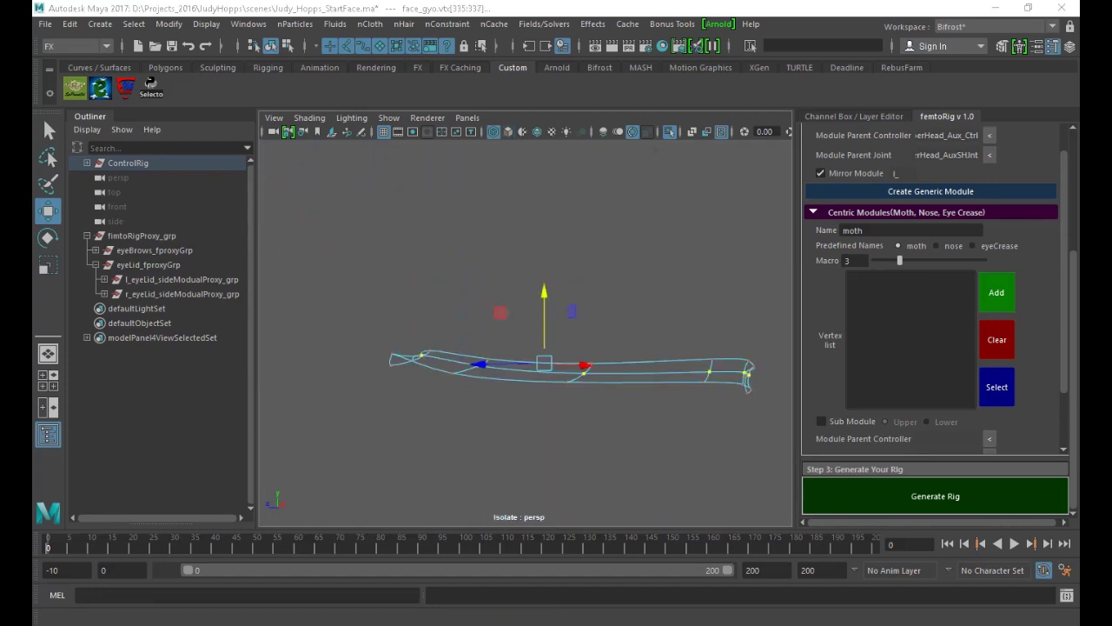
Add the selected upper lip vertices to the centric module's vertex list and enable its sub module as Upper
alt+drag(546, 358, 534, 401)
alt+drag(678, 407, 860, 386)
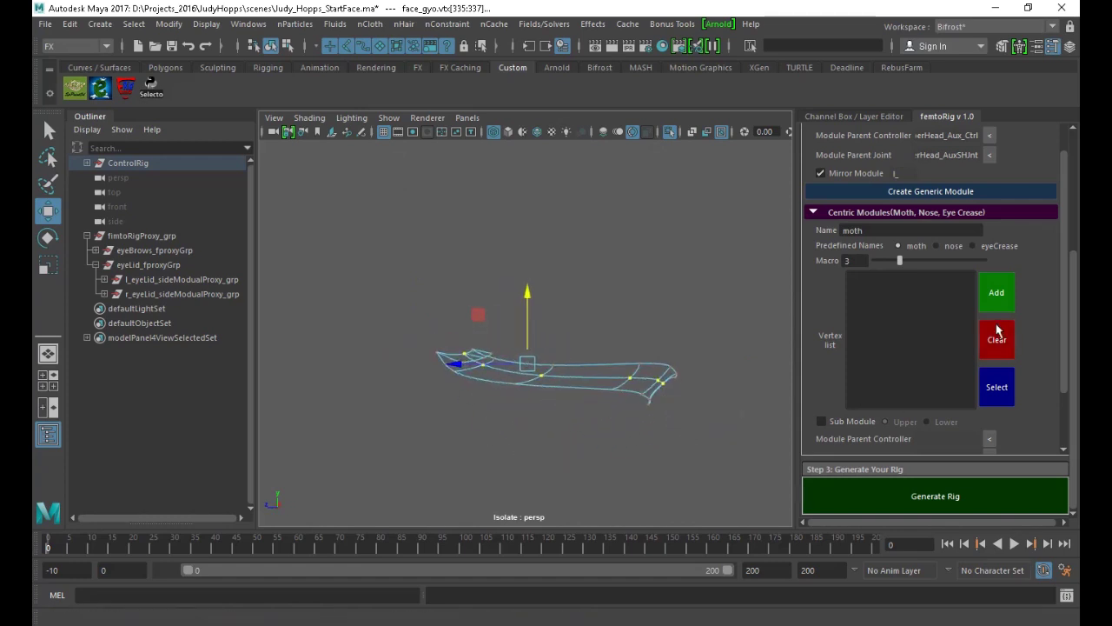
click(997, 296)
click(859, 421)
alt+drag(727, 380, 741, 341)
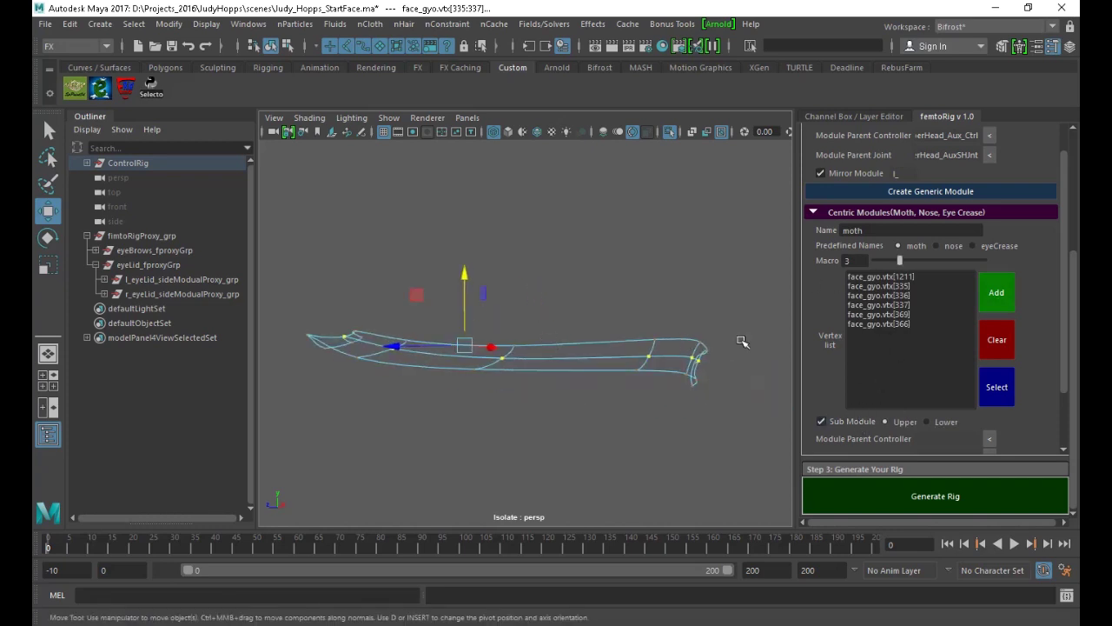
scroll(901, 383, down, 2)
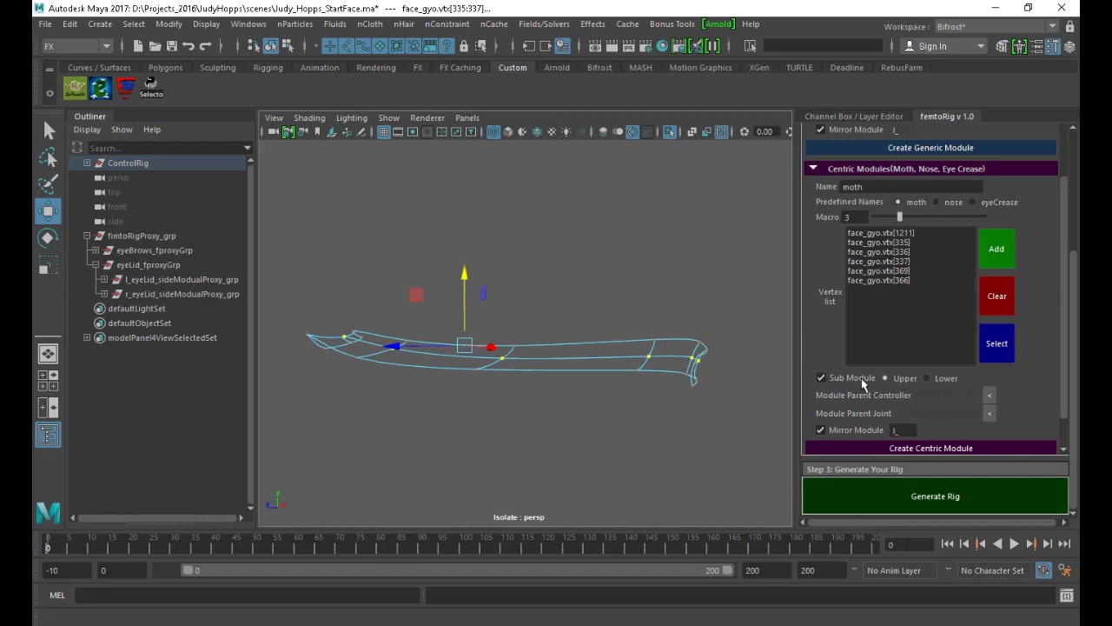
Leave isolation and load LowerHead_Aux_Ctrl as the centric module's parent controller, together with its parent joint
key(ctrl+1)
alt+middle_drag(581, 423, 426, 398)
alt+right_drag(426, 398, 531, 318)
alt+drag(531, 318, 388, 316)
click(390, 311)
alt+right_drag(408, 327, 533, 356)
click(990, 396)
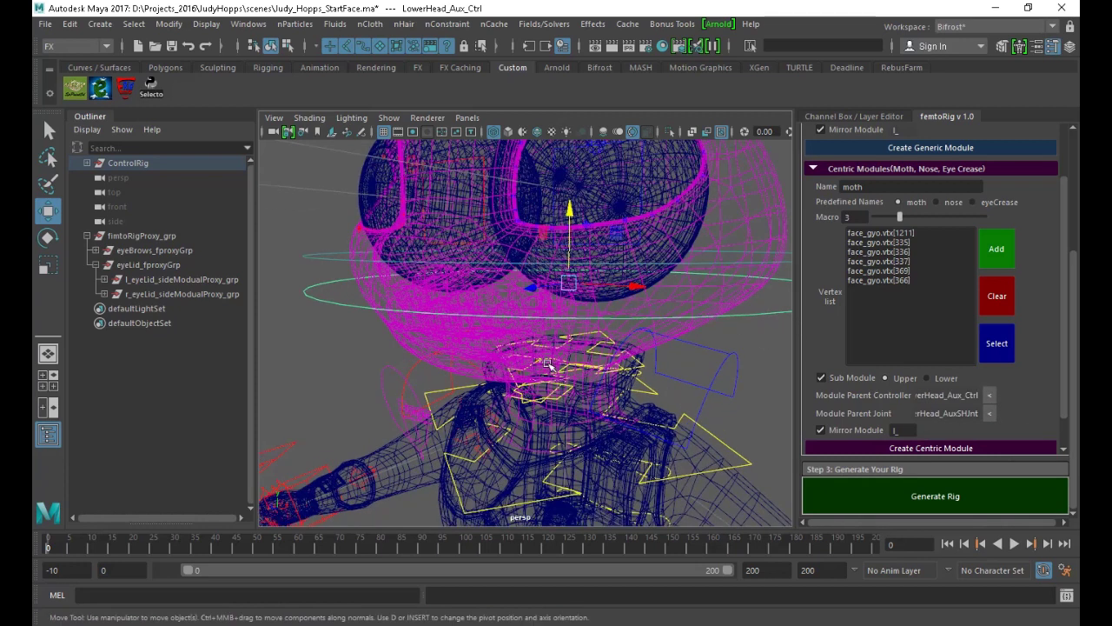
Restore shaded display and create the mirrored upper moth centric module proxies with the Macro count at 3
key(5)
alt+drag(535, 358, 661, 348)
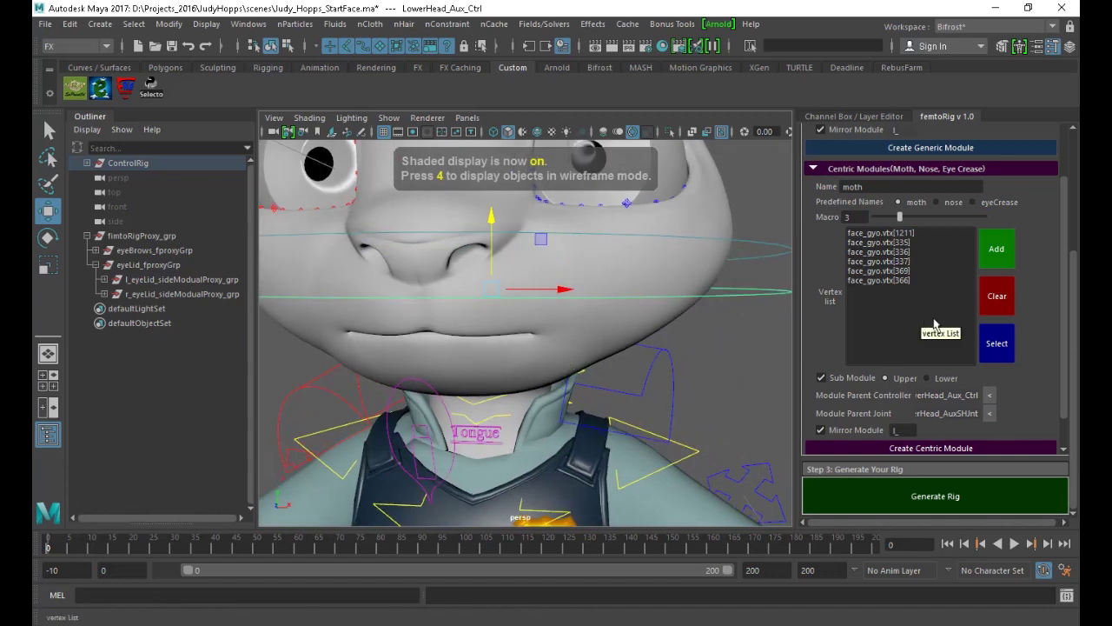
click(989, 447)
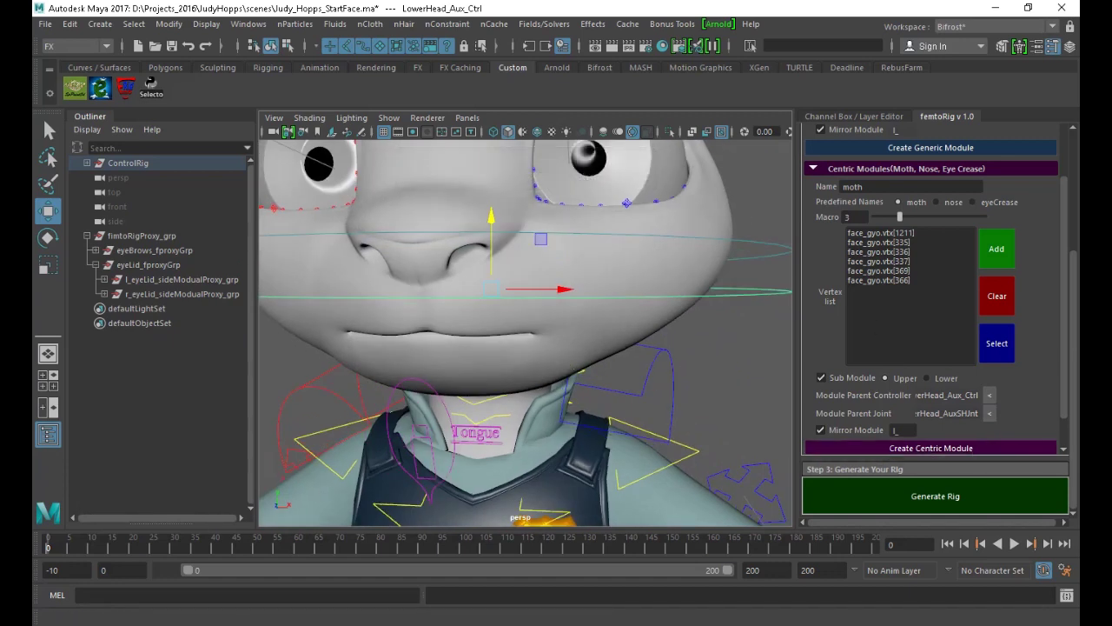
alt+drag(437, 390, 516, 343)
scroll(628, 345, up, 3)
alt+right_drag(516, 343, 520, 360)
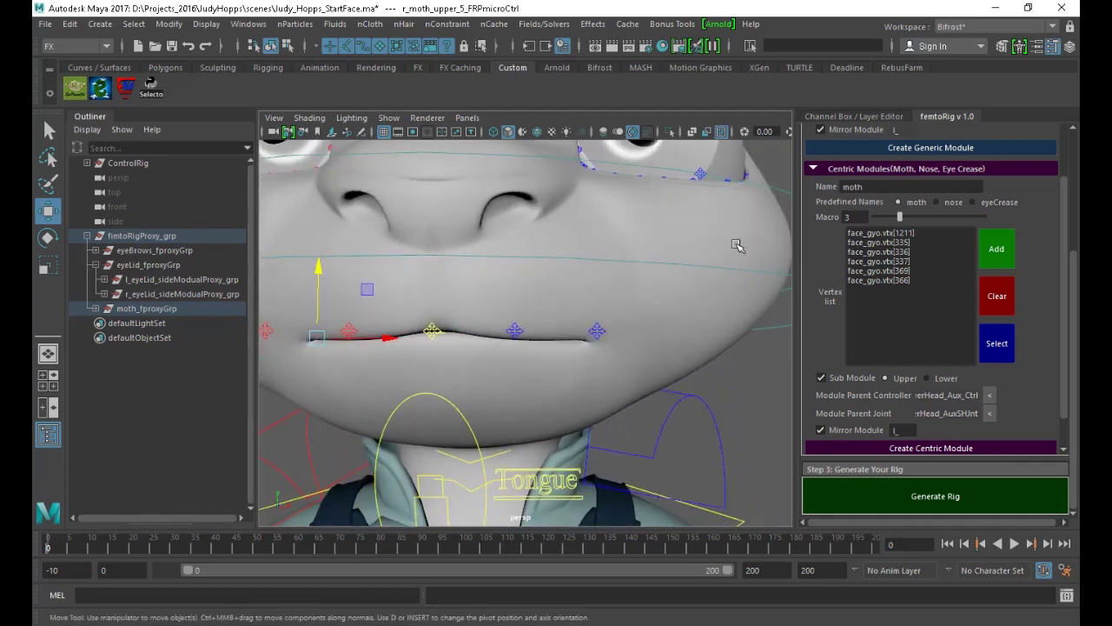
Raise the centre upper mouth macro proxy above the lip to a height of about 90.3 and adjust its depth
click(430, 333)
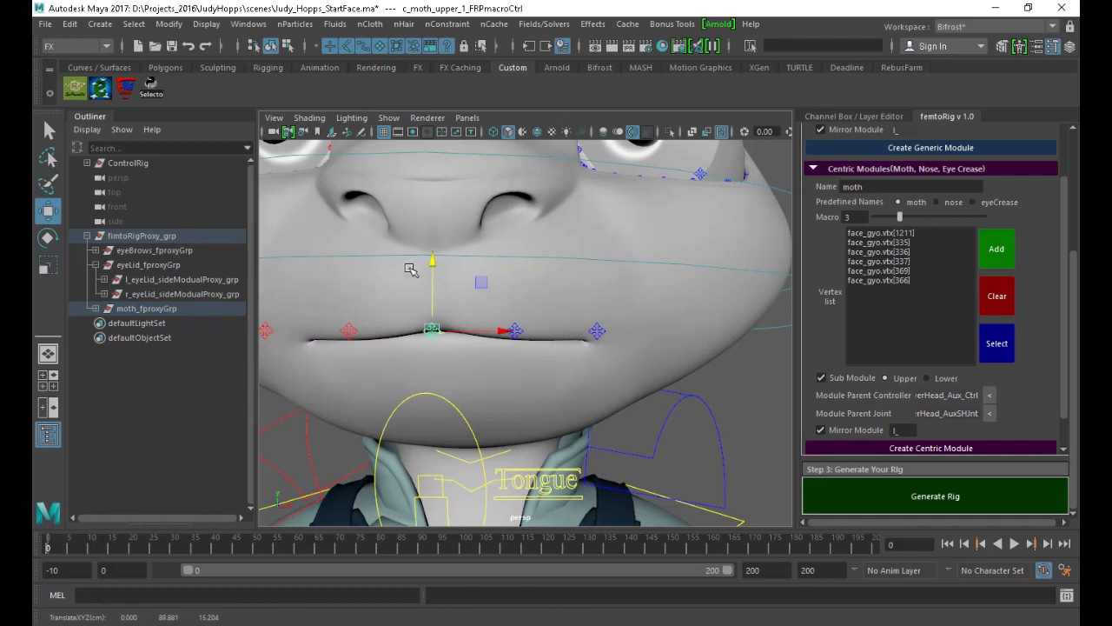
drag(430, 258, 432, 241)
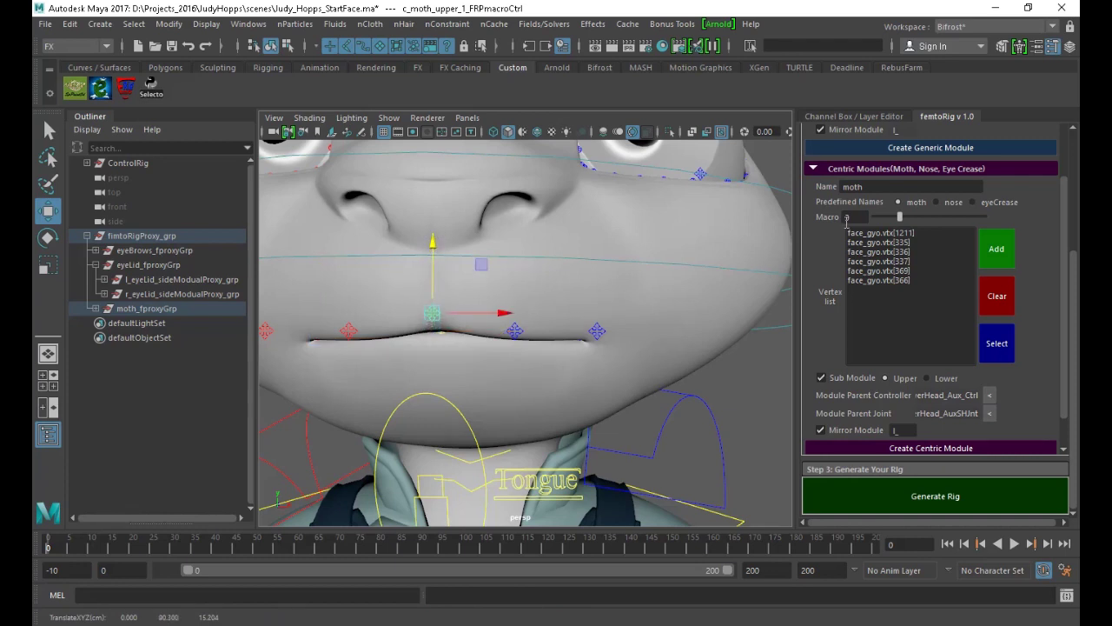
alt+drag(477, 370, 470, 360)
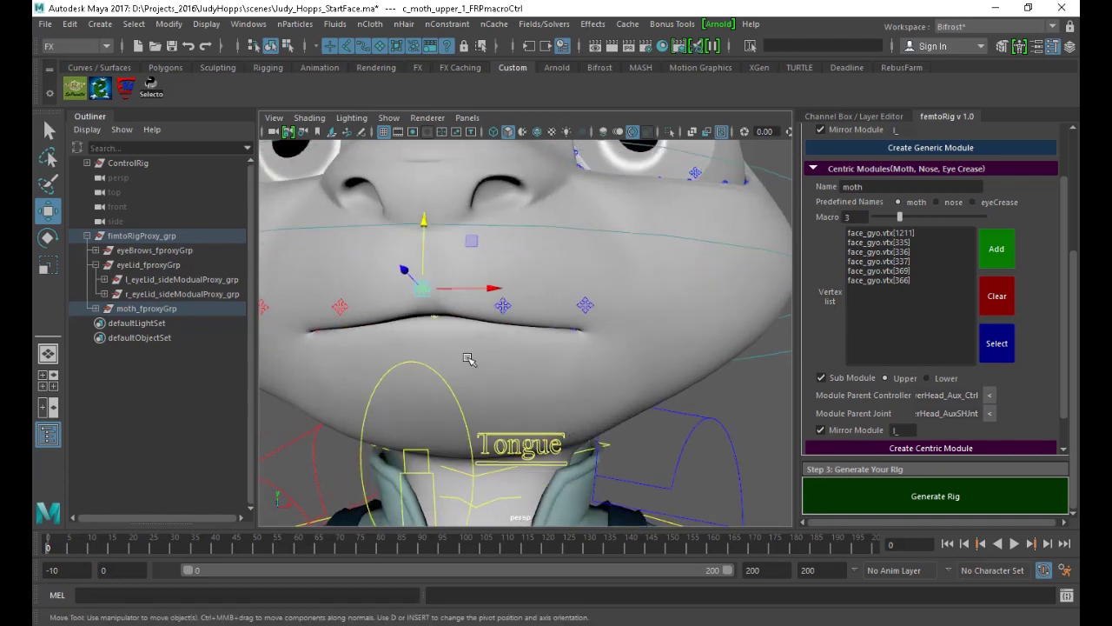
alt+right_drag(469, 360, 492, 369)
alt+middle_drag(492, 368, 459, 400)
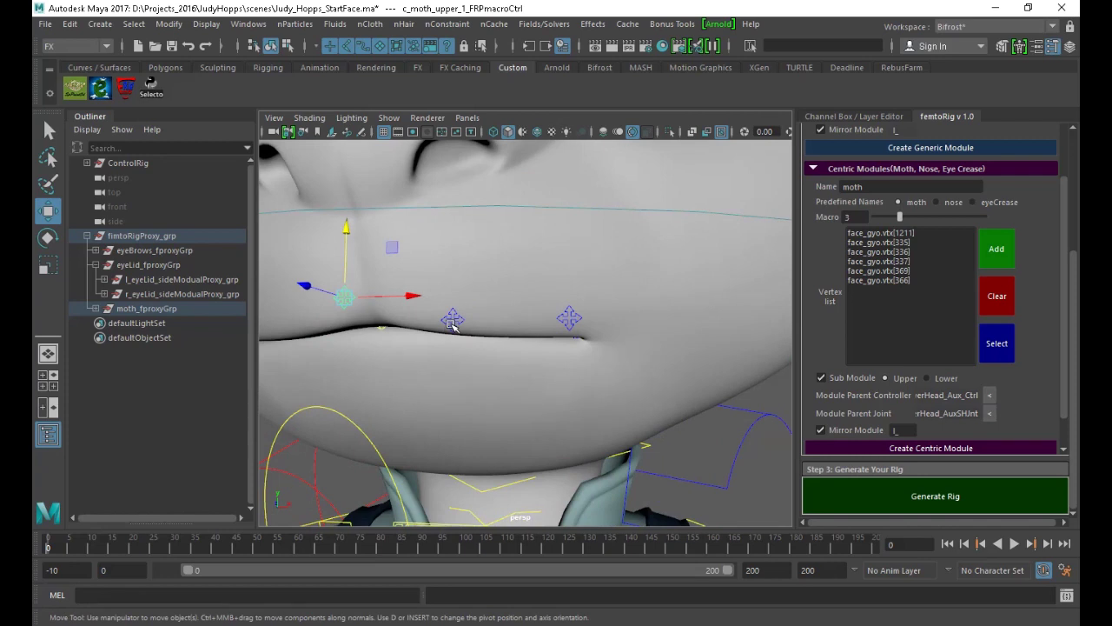
drag(303, 286, 310, 293)
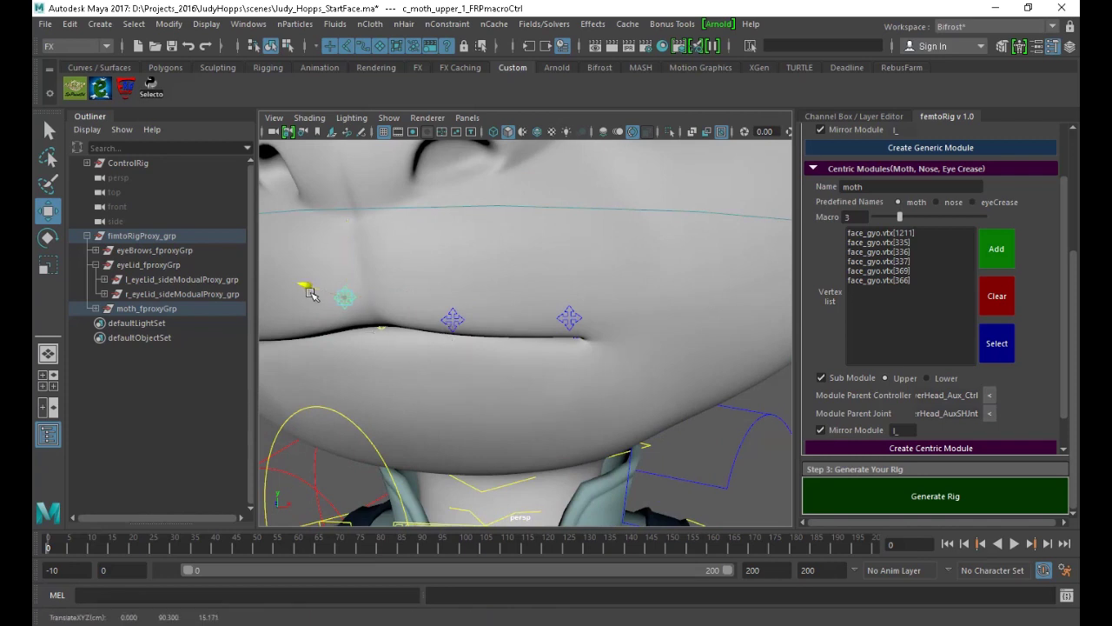
middle_drag(314, 293, 315, 294)
alt+drag(378, 321, 459, 318)
alt+drag(615, 311, 514, 293)
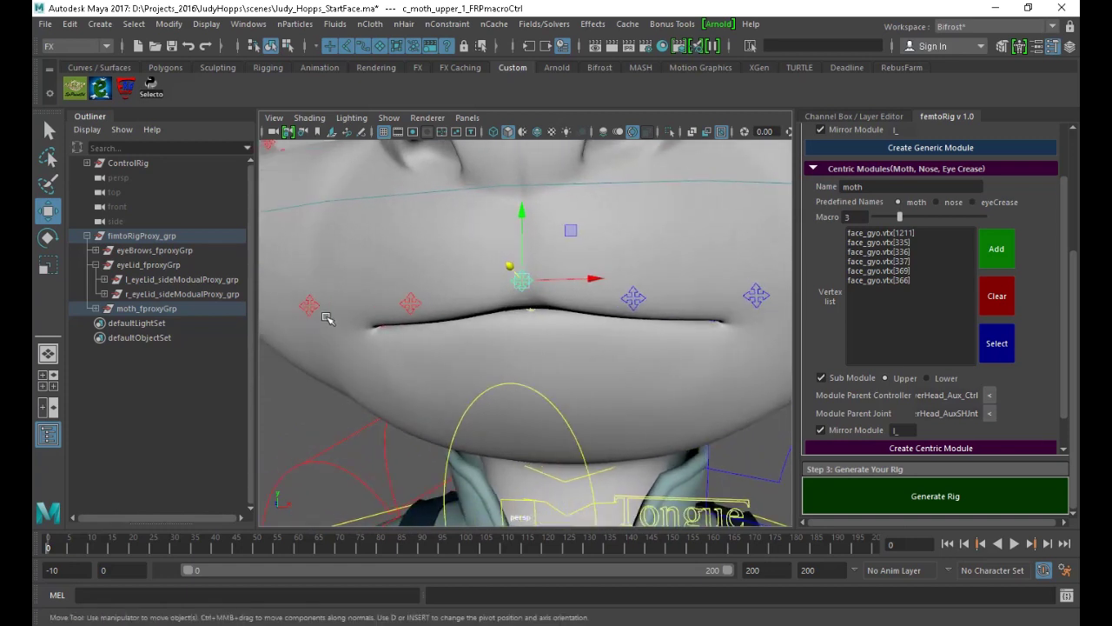
alt+drag(321, 319, 573, 358)
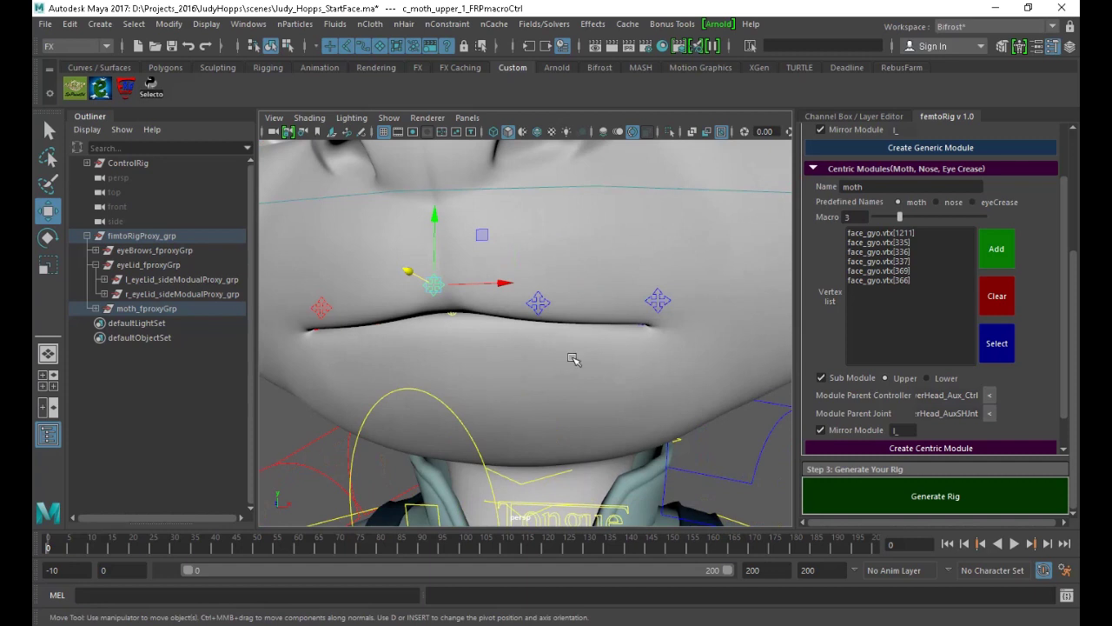
Move the left mouth corner macro proxy onto the corner of the lips, at about 4.2, 89.7, 12.8
click(655, 304)
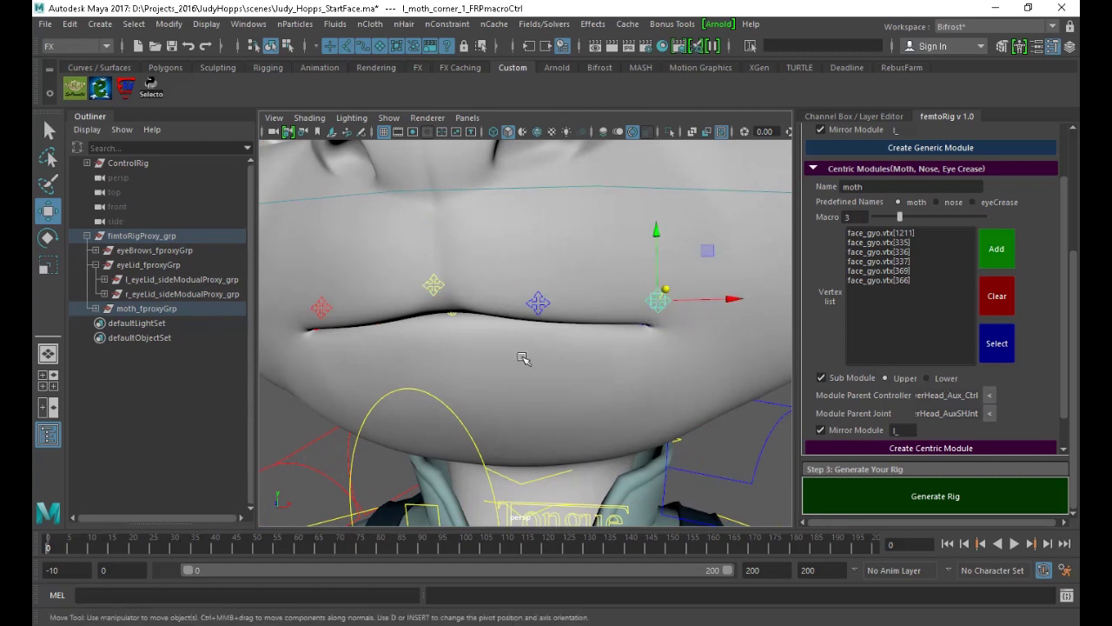
drag(664, 293, 667, 318)
drag(700, 264, 711, 277)
alt+drag(597, 338, 540, 317)
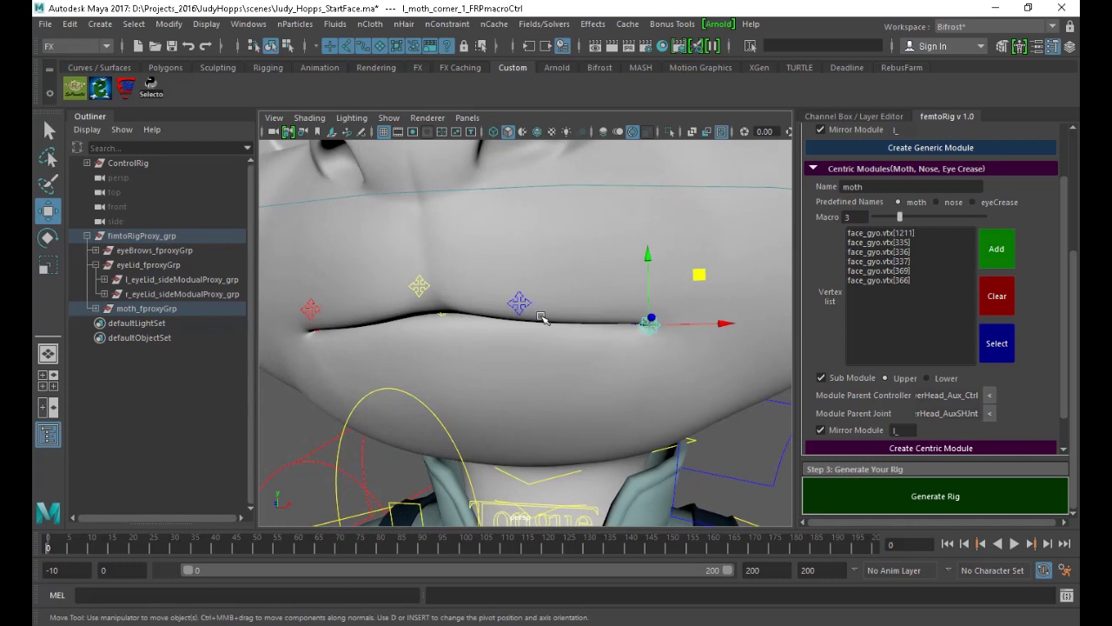
alt+drag(426, 343, 606, 264)
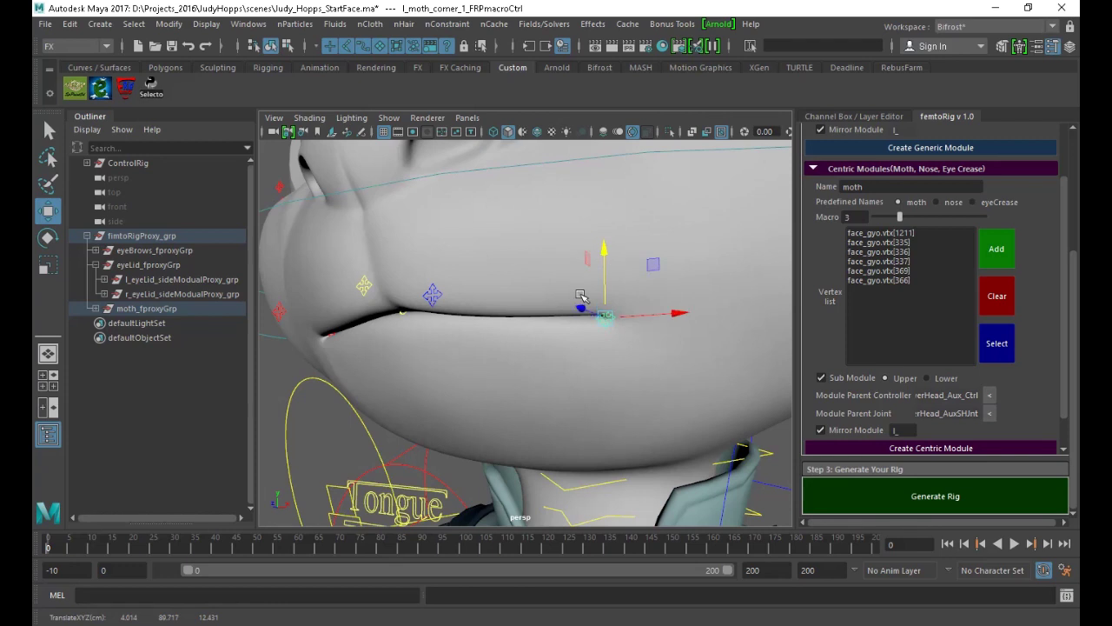
drag(582, 311, 616, 324)
drag(721, 320, 733, 319)
Shift the left upper mouth macro proxy outward along the upper lip to about 2.1 and set its depth to about 14.3
click(478, 305)
click(485, 303)
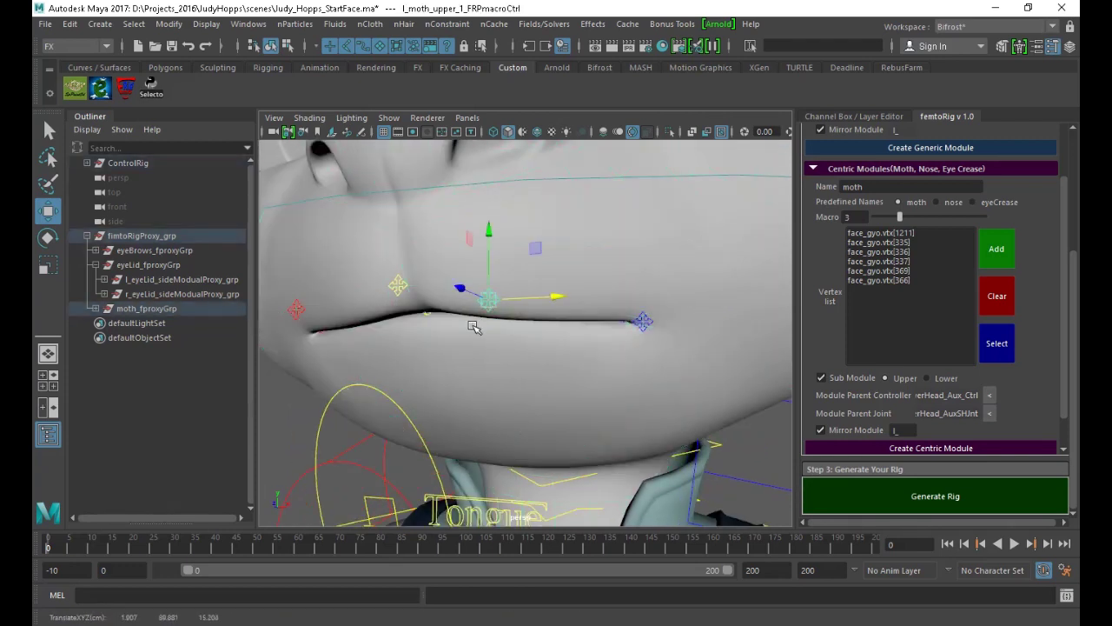
drag(454, 285, 477, 295)
drag(510, 242, 510, 229)
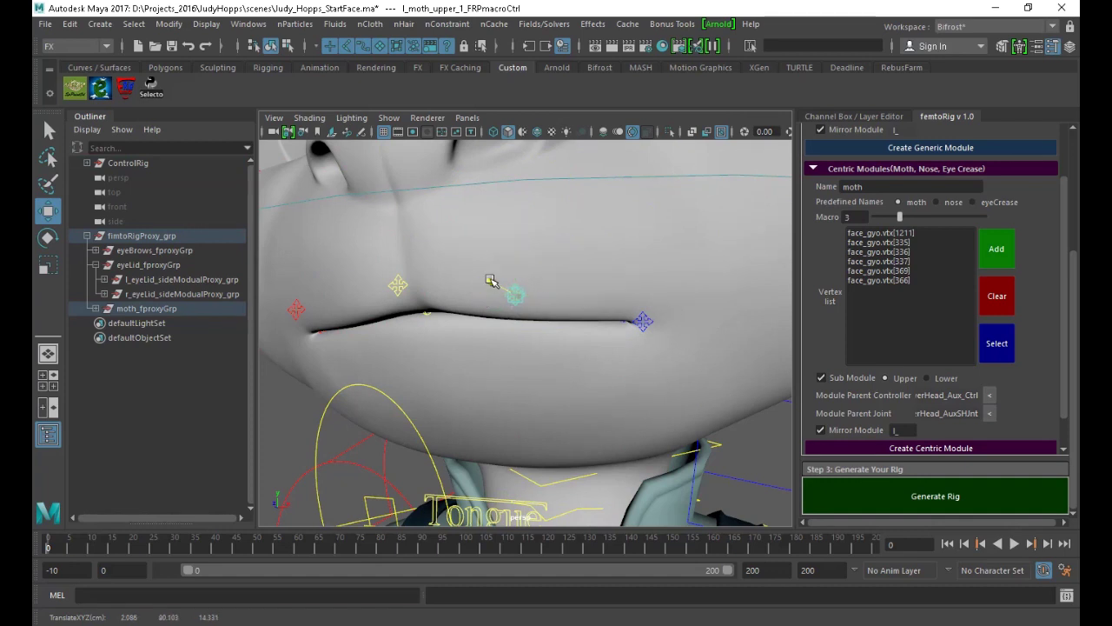
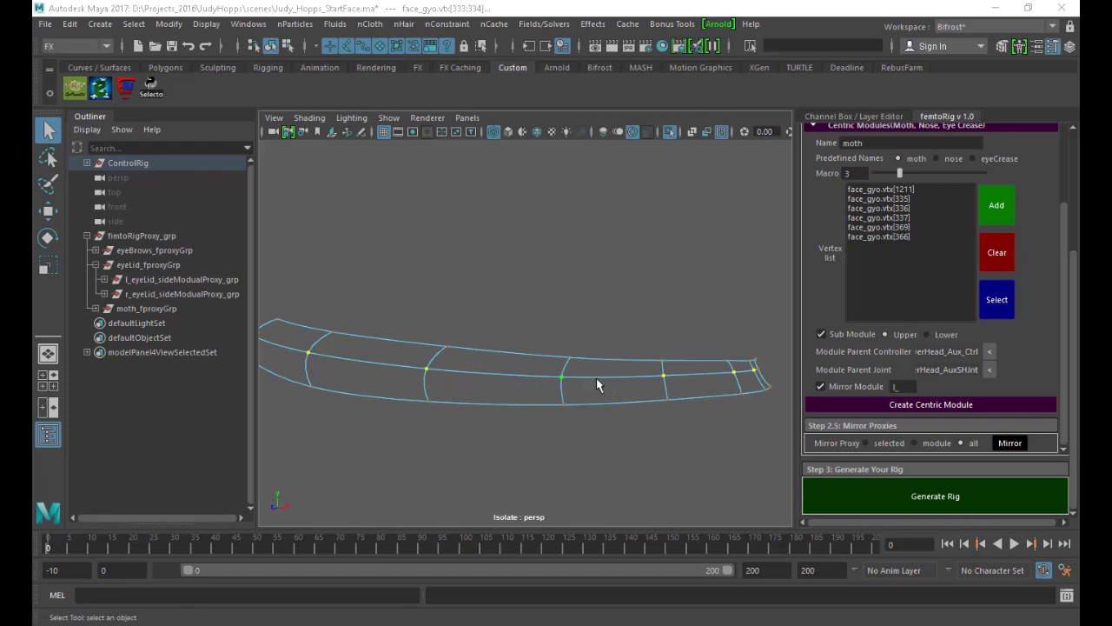
Replace the centric module's vertex list with the selected lower lip vertices and set its sub module to Lower
click(1002, 257)
click(997, 209)
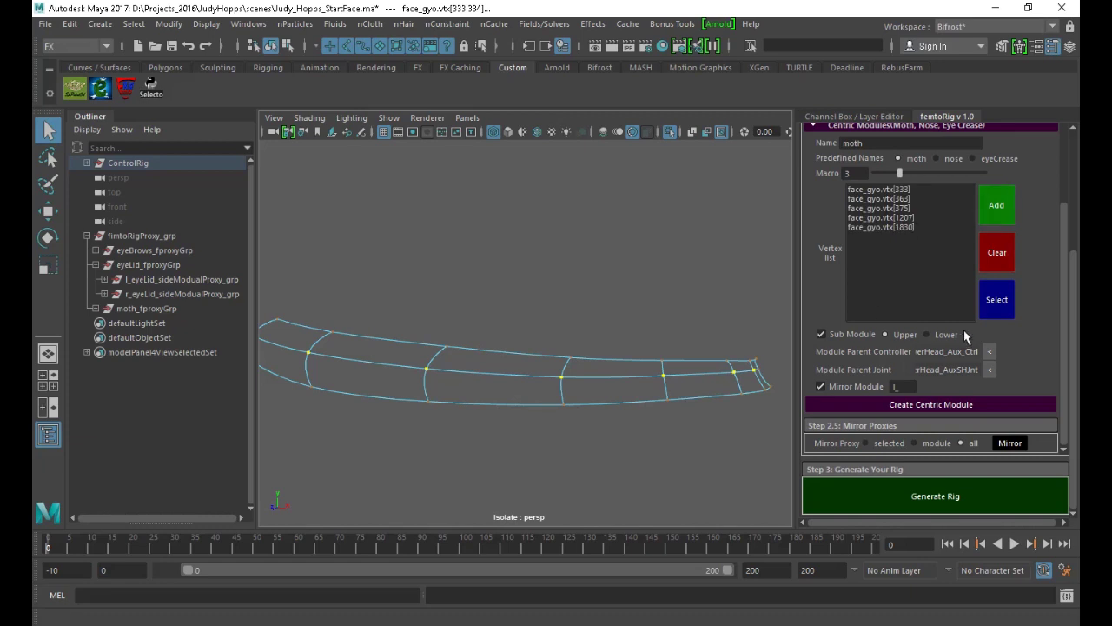
mouse_move(666, 280)
alt+mouse_down()
mouse_move(678, 281)
mouse_move(658, 269)
mouse_move(671, 273)
alt+mouse_up()
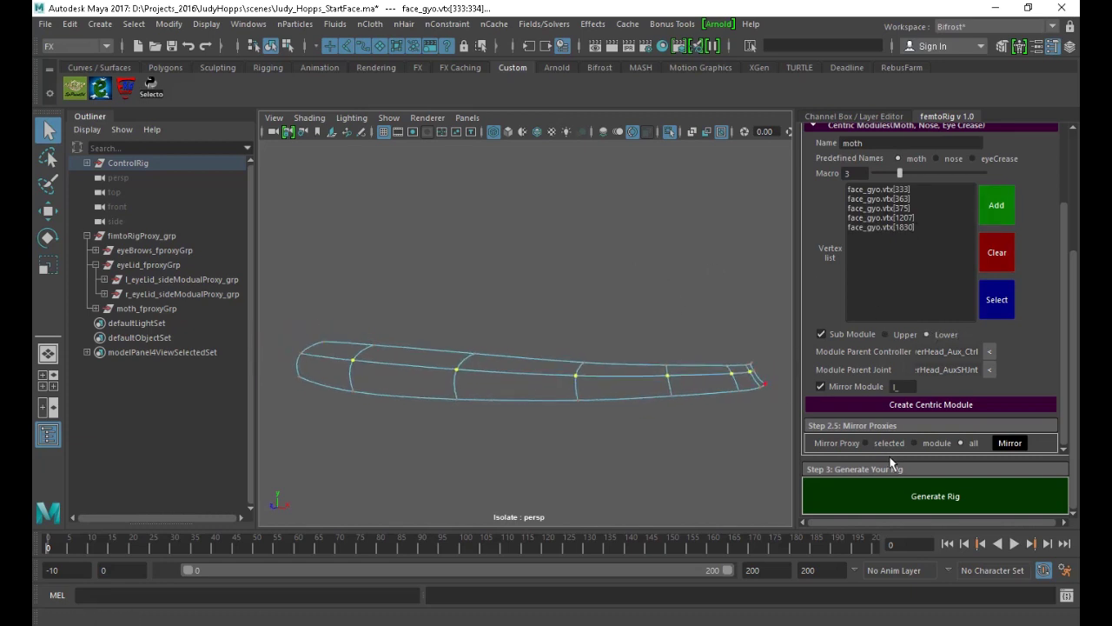
Create the mirrored lower moth centric module proxies with the Macro count at 3 and expand the moth proxy group in the outliner
click(921, 501)
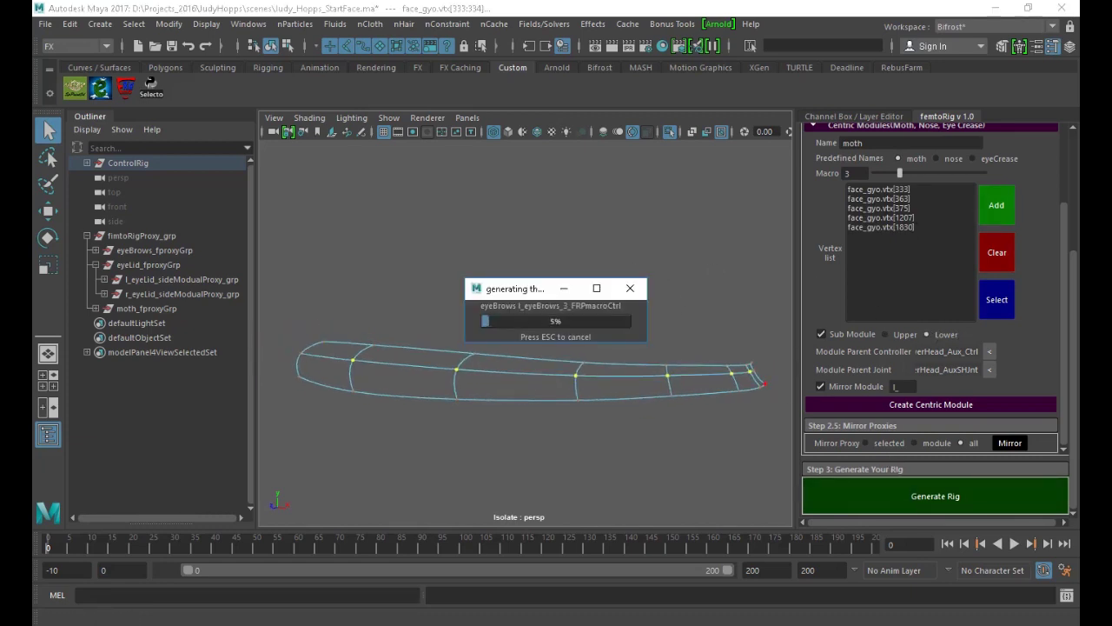
alt+drag(634, 421, 648, 422)
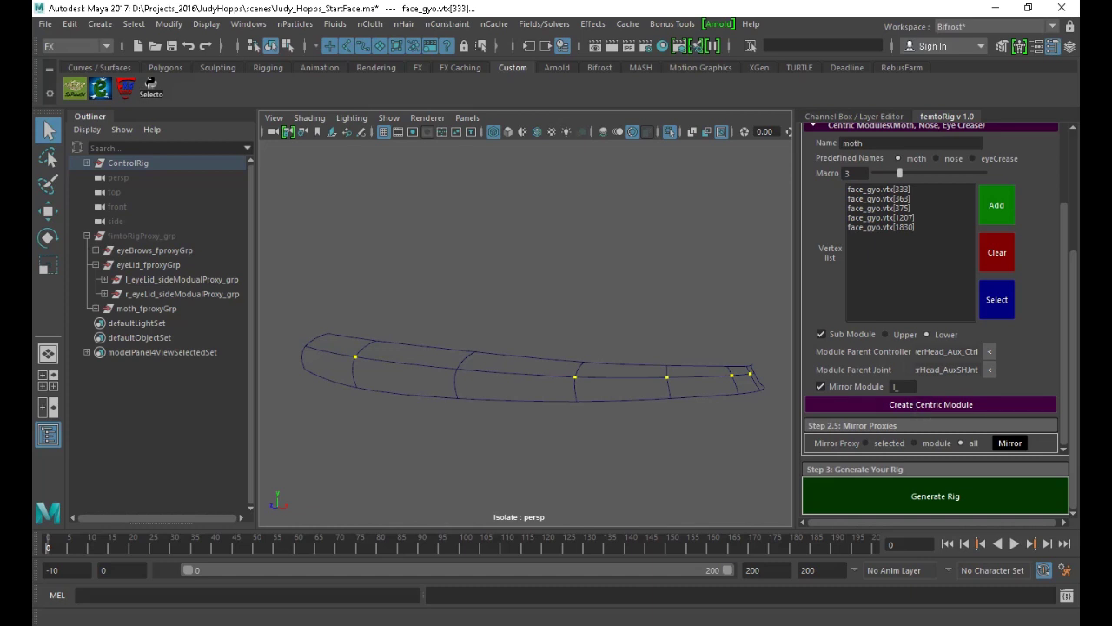
click(930, 404)
alt+drag(534, 412, 510, 404)
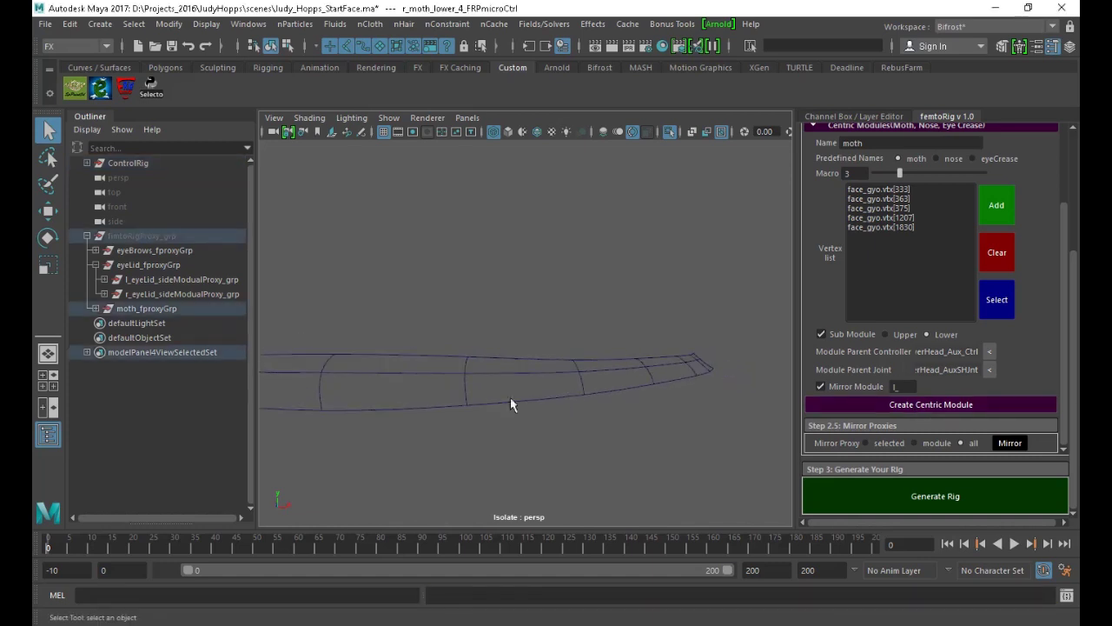
click(95, 309)
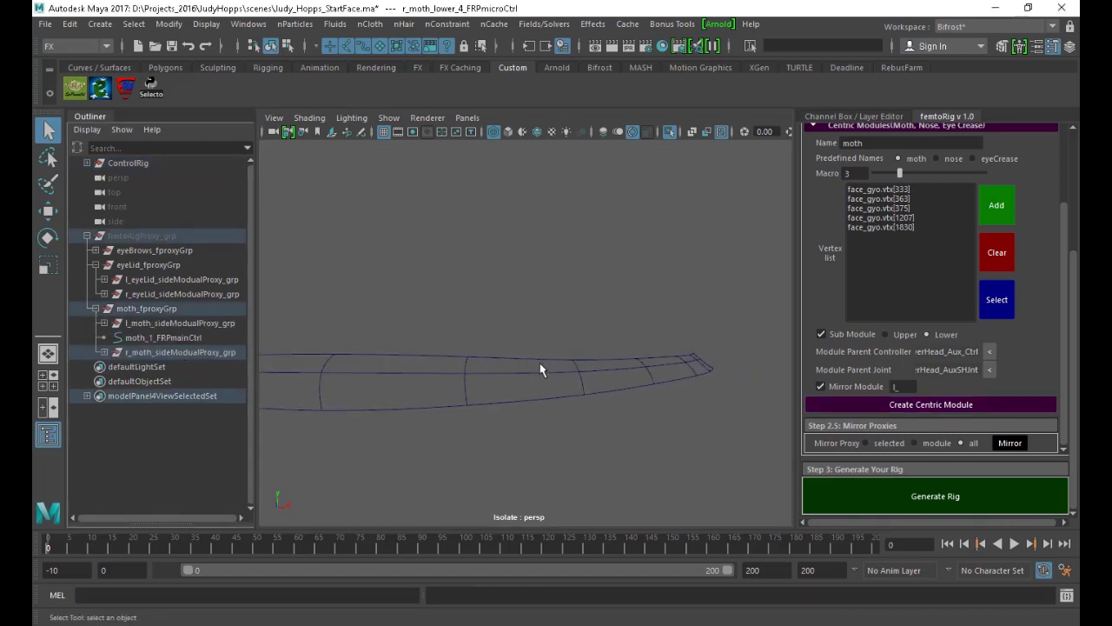
Leave isolation, restore shaded display and unhide the face proxy group around the mouth
key(ctrl+1)
mouse_move(577, 391)
alt+mouse_down()
mouse_move(479, 375)
mouse_move(472, 385)
alt+mouse_up()
key(5)
alt+middle_drag(471, 385, 517, 290)
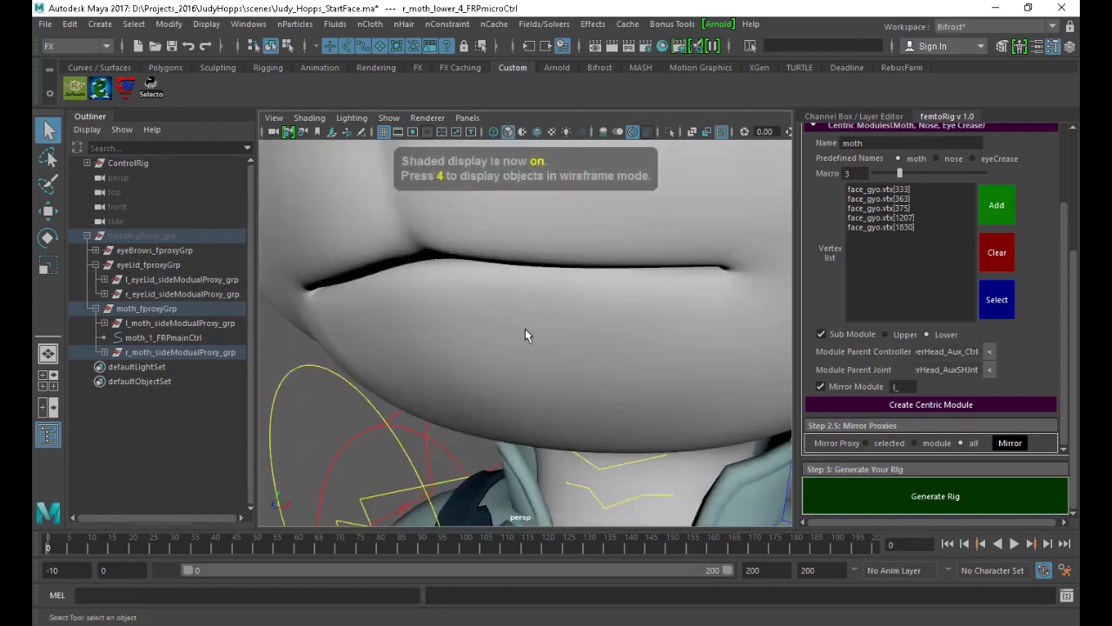
alt+right_drag(521, 297, 484, 303)
alt+drag(484, 303, 578, 301)
alt+right_drag(578, 301, 611, 320)
key(ctrl+shift+h)
alt+right_drag(511, 371, 575, 395)
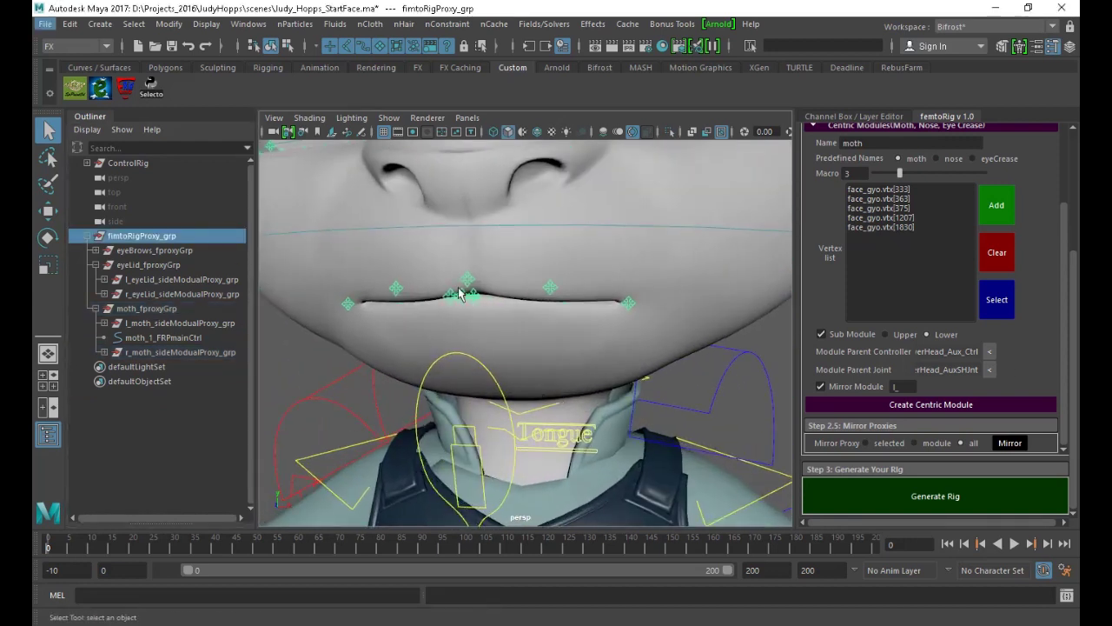
Move the left lower mouth macro proxy outward below the lip to about 2.1 and push it back toward the face surface
click(467, 300)
key(f)
key(w)
drag(557, 258, 598, 257)
key(f)
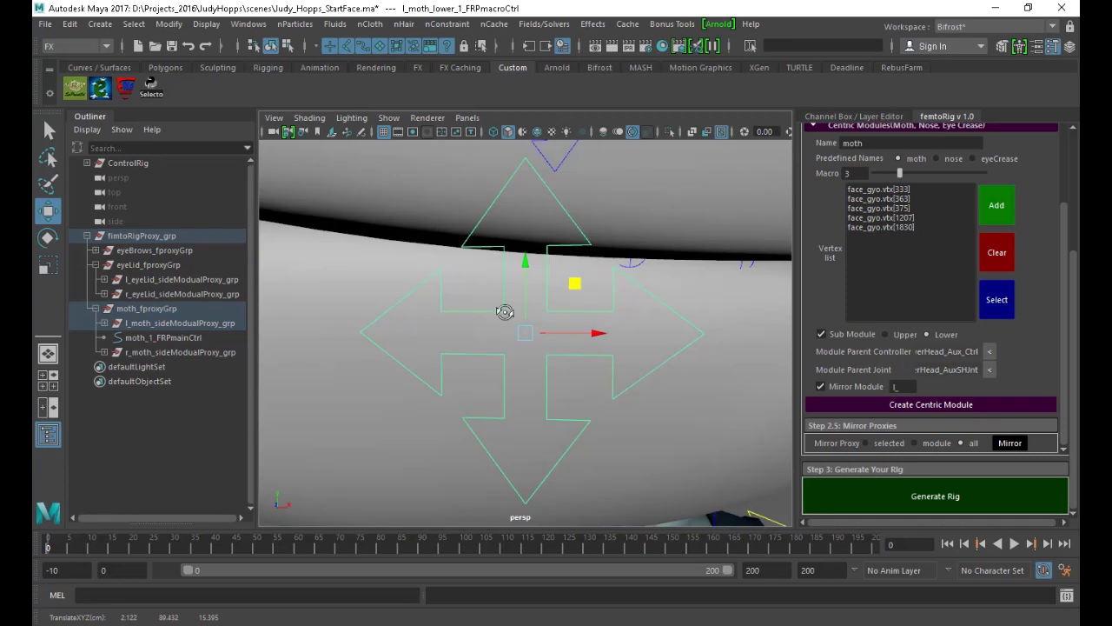
alt+drag(520, 313, 469, 353)
alt+right_drag(470, 353, 323, 302)
drag(463, 336, 580, 337)
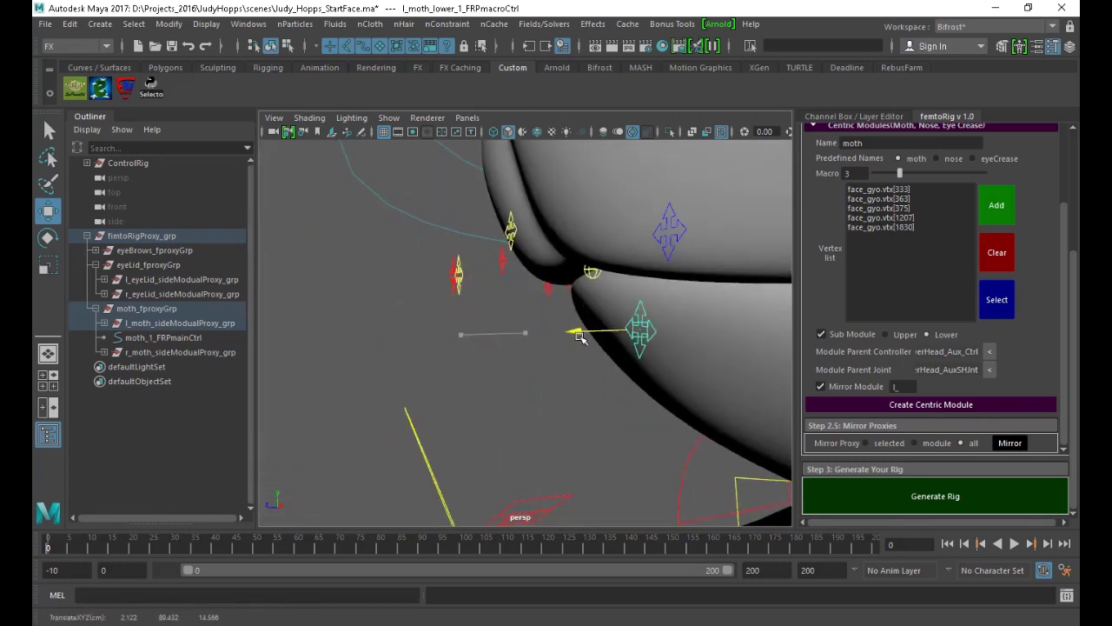
alt+right_drag(577, 346, 484, 331)
Lower the centre lower mouth macro proxy below the lip to a height of about 89.4 and adjust its depth
alt+drag(484, 331, 585, 337)
alt+middle_drag(374, 358, 529, 353)
alt+drag(529, 353, 570, 348)
click(531, 283)
drag(512, 209, 513, 247)
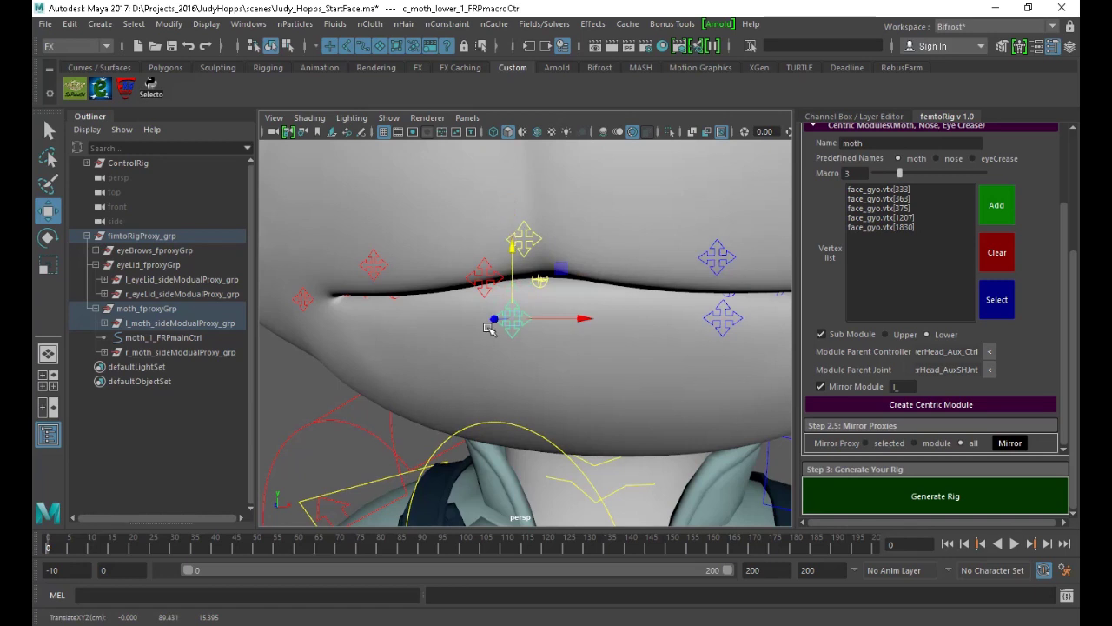
drag(512, 319, 533, 308)
Check the left mouth corner proxy from several angles and mirror all proxies to the other side of the face
alt+drag(544, 259, 638, 309)
click(637, 309)
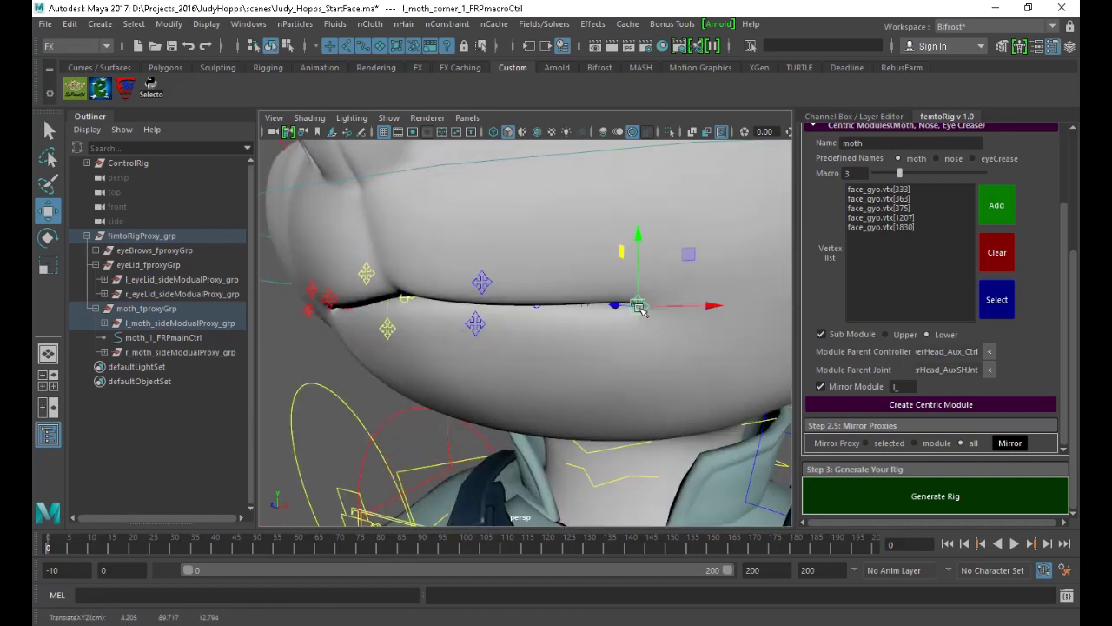
alt+drag(658, 307, 618, 352)
alt+drag(522, 324, 465, 330)
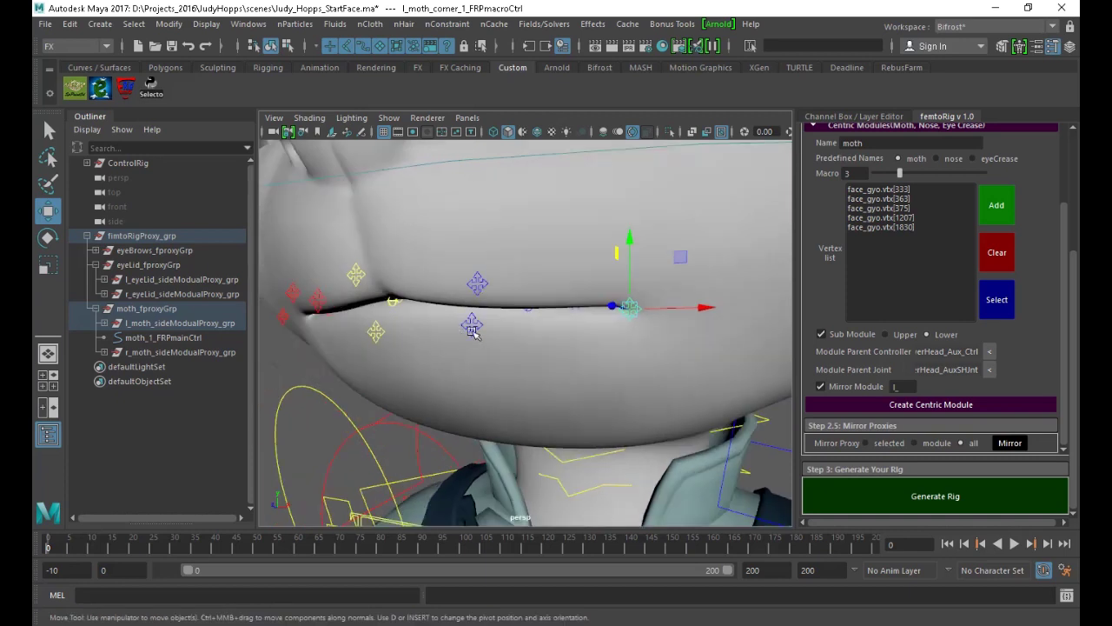
alt+right_drag(464, 330, 429, 316)
alt+drag(429, 315, 460, 322)
click(1009, 443)
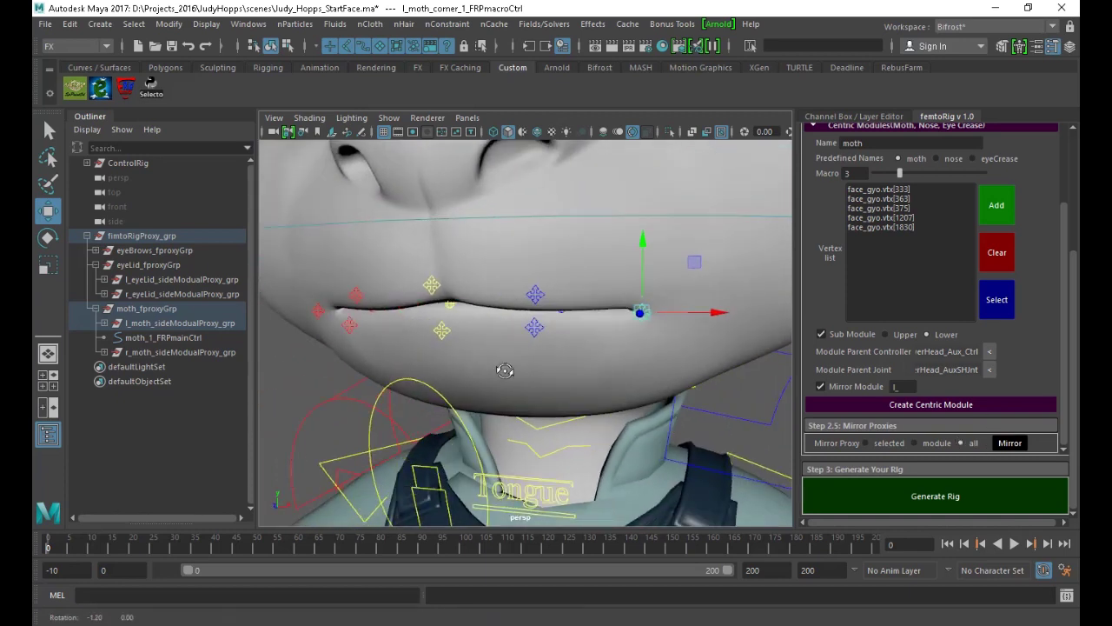
Examine the mirrored mouth, eyelid and eyebrow proxies from several angles around the face
alt+drag(487, 373, 444, 303)
click(418, 287)
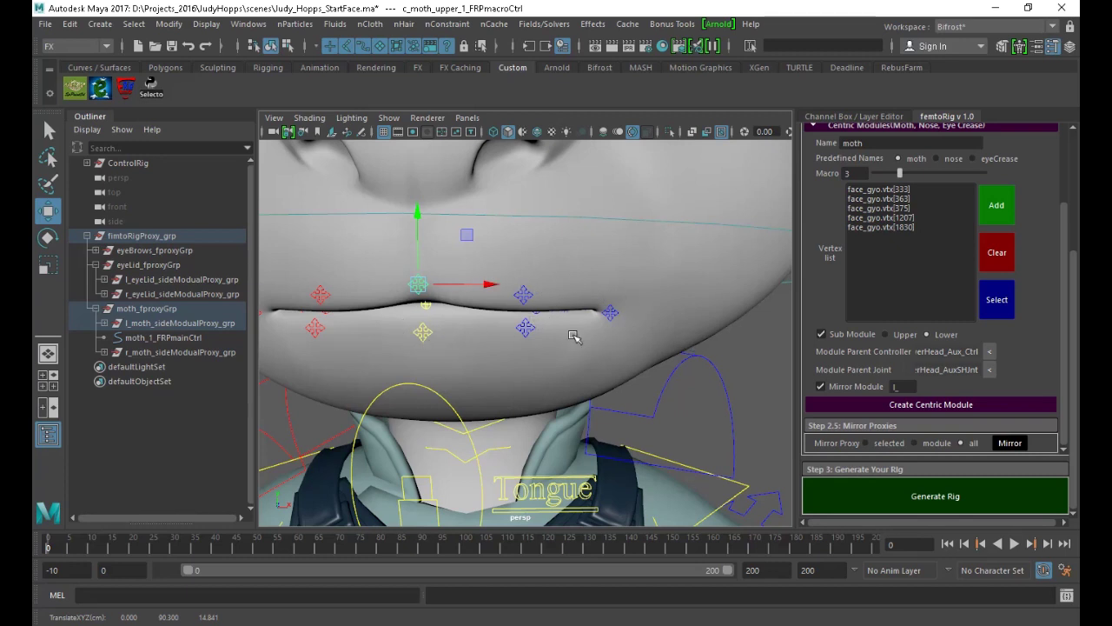
alt+drag(429, 372, 426, 344)
alt+right_drag(425, 345, 493, 356)
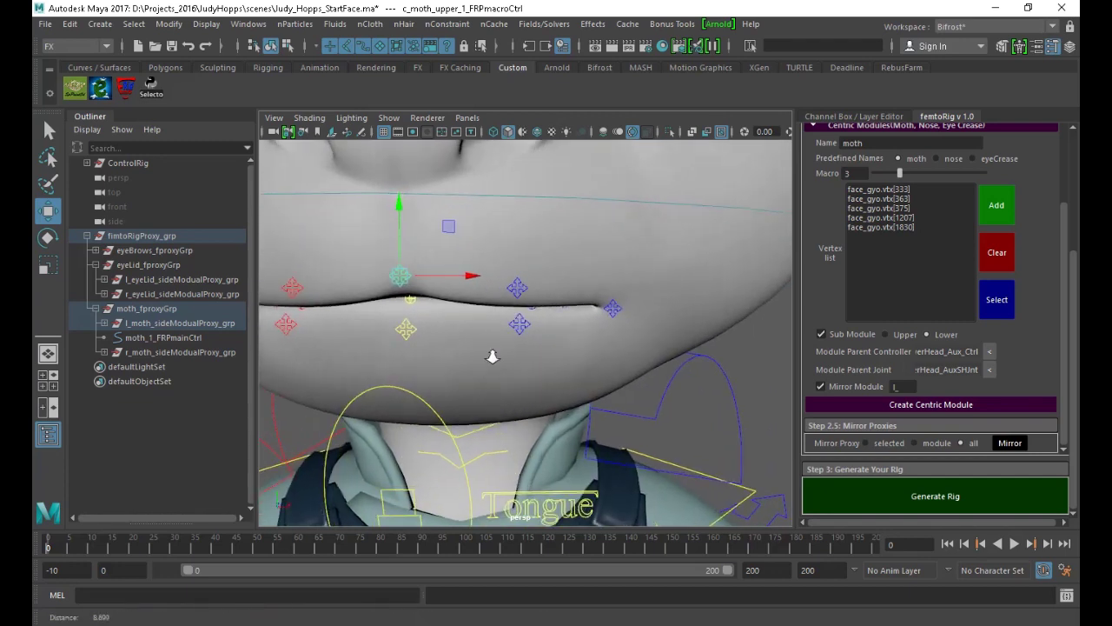
alt+drag(493, 356, 437, 357)
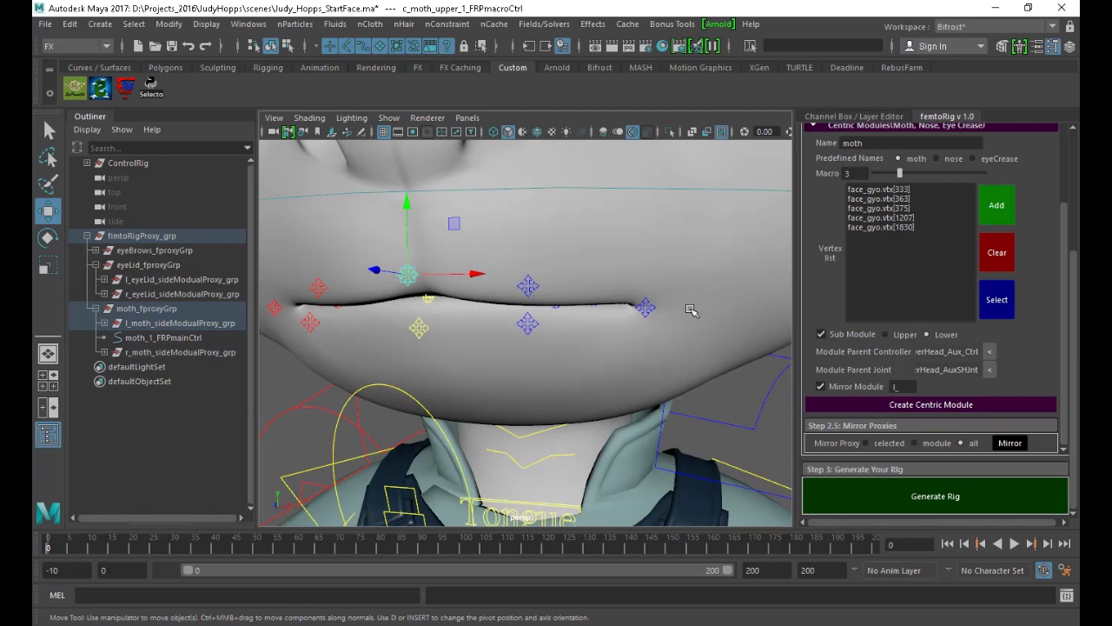
alt+drag(474, 339, 520, 338)
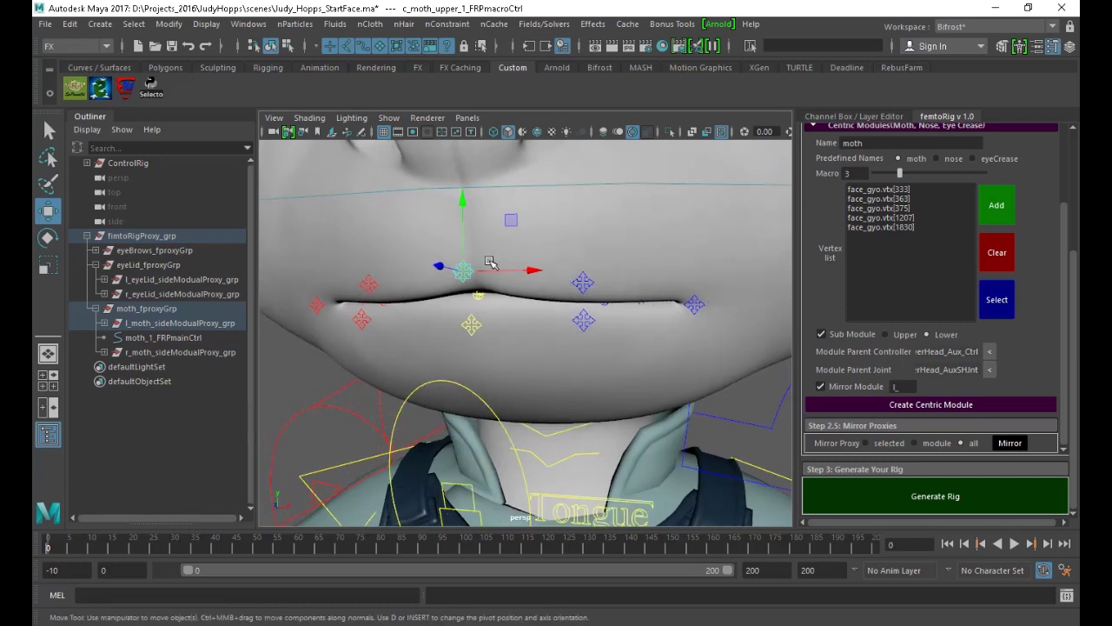
alt+drag(755, 358, 671, 387)
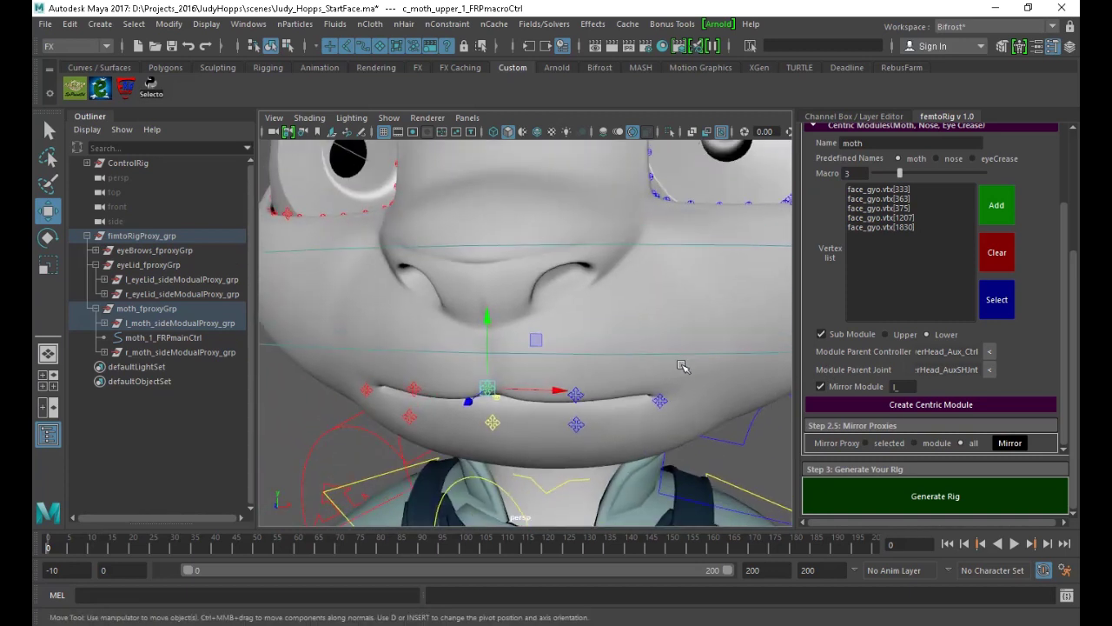
alt+drag(688, 342, 450, 358)
alt+drag(586, 228, 540, 242)
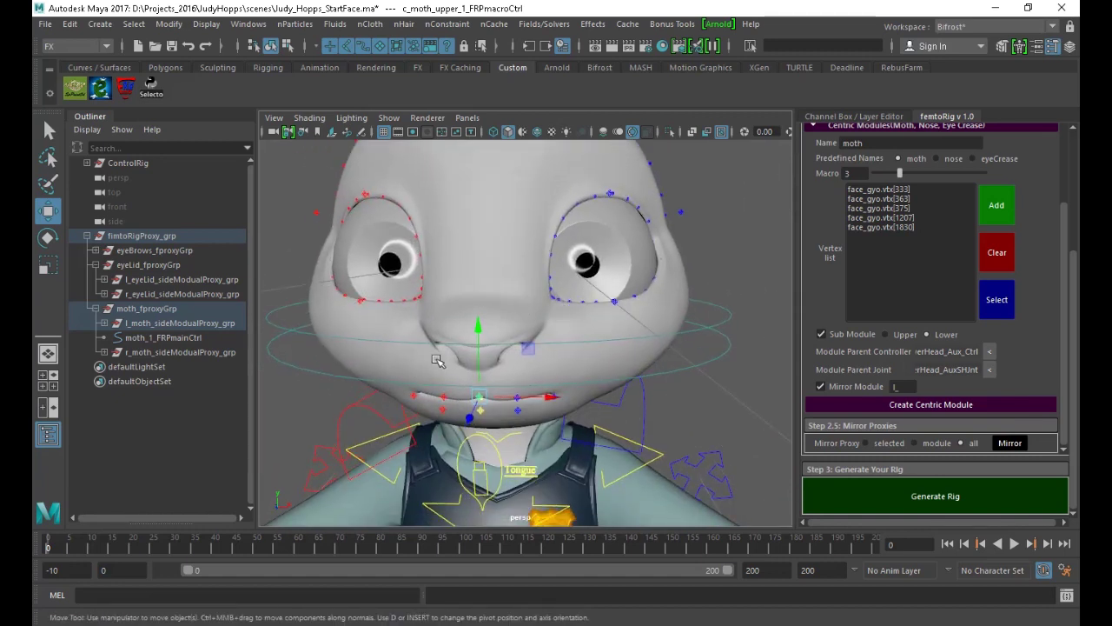
alt+drag(427, 364, 366, 305)
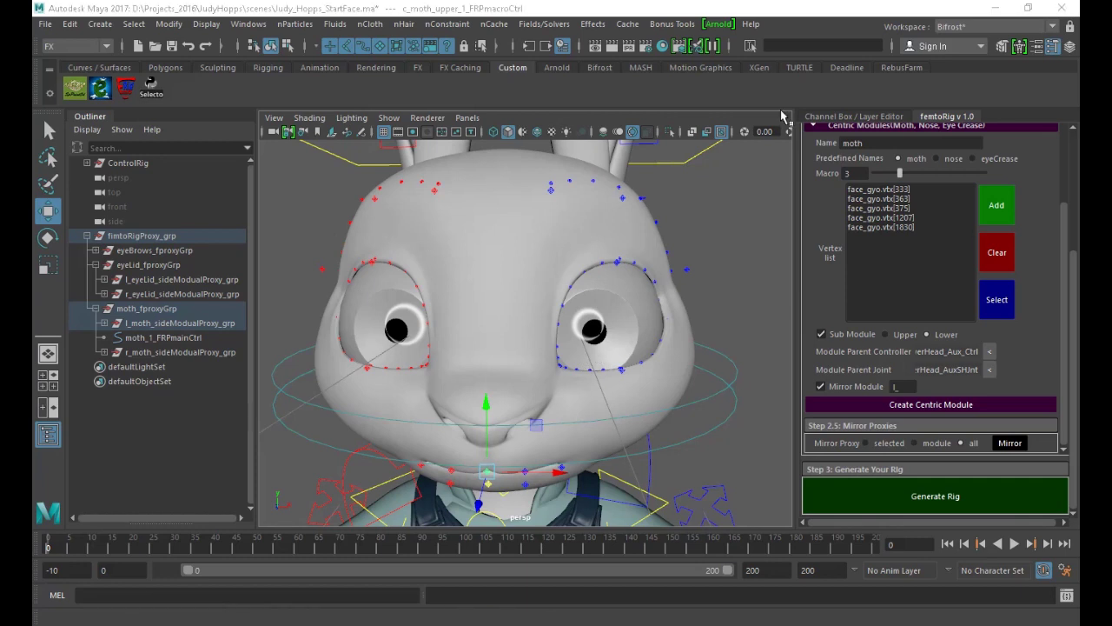
Show the character textured and examine the cheek and eye crease proxies around the face, including the cheek macro proxy beside the mouth
key(6)
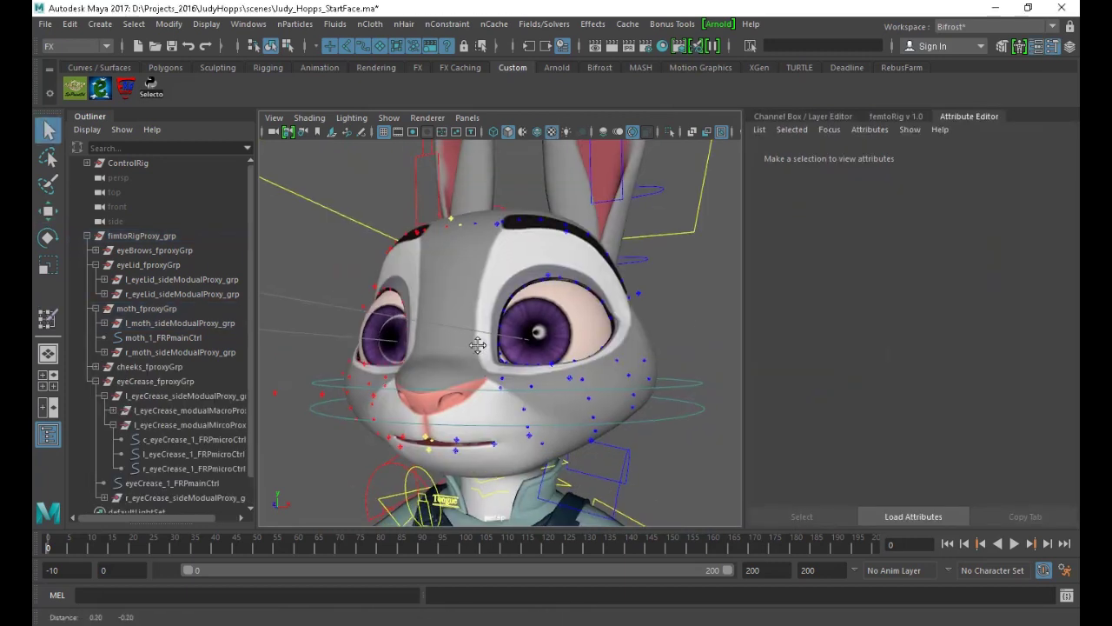
alt+drag(522, 383, 460, 382)
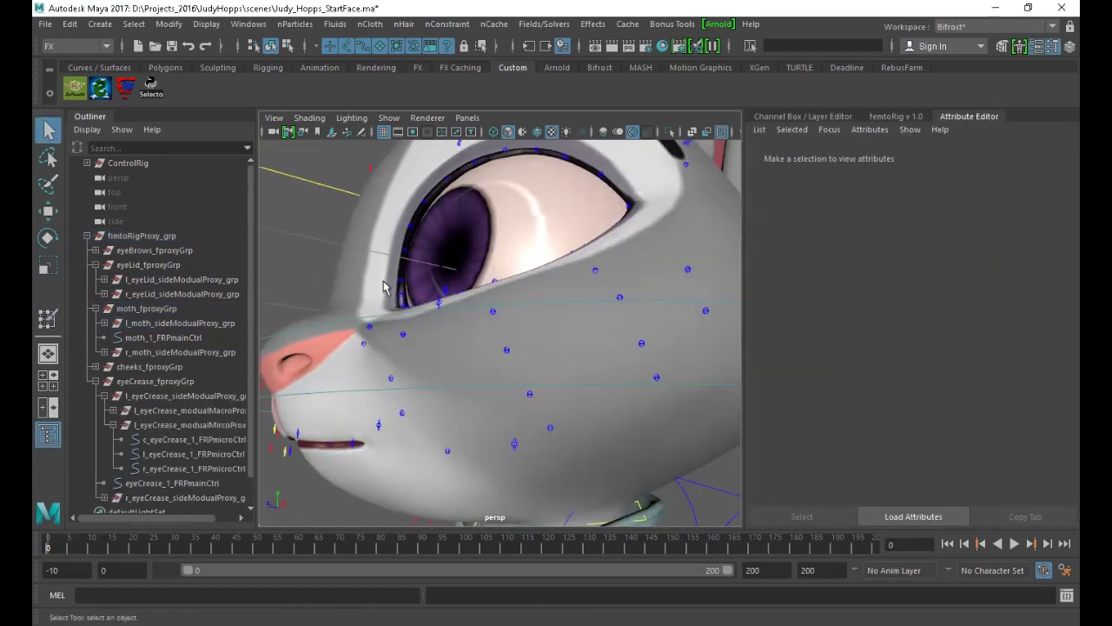
alt+right_drag(455, 306, 385, 318)
alt+drag(399, 399, 471, 486)
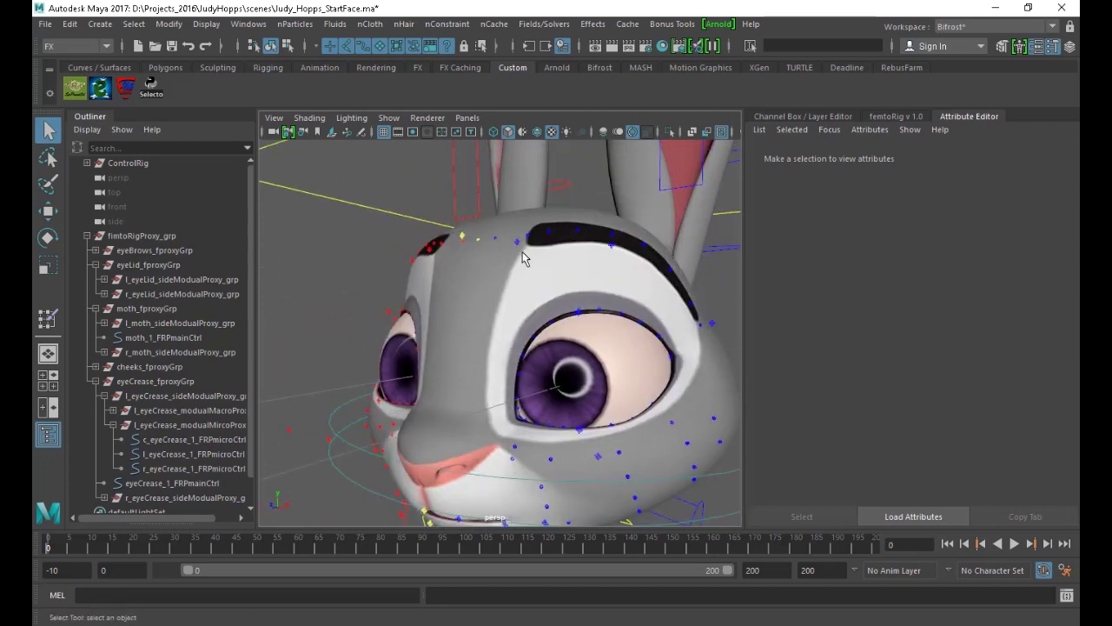
alt+drag(523, 347, 485, 278)
alt+right_drag(484, 278, 478, 340)
alt+drag(479, 339, 456, 327)
alt+drag(571, 390, 600, 346)
alt+middle_drag(599, 346, 617, 269)
alt+right_drag(617, 269, 562, 383)
click(554, 376)
alt+drag(548, 398, 583, 263)
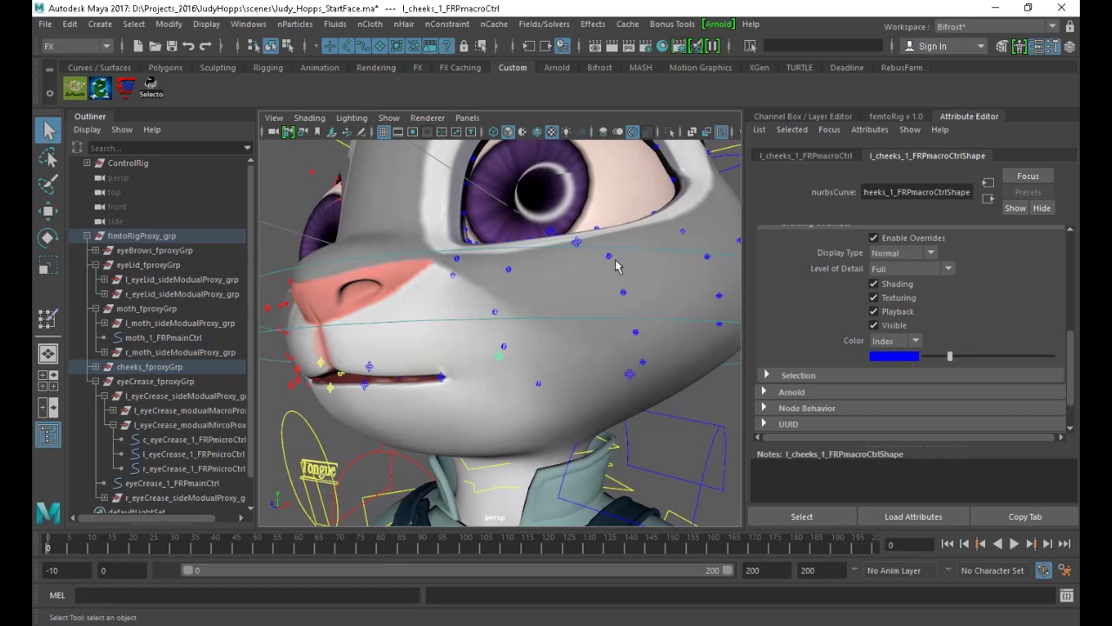
alt+drag(512, 372, 525, 430)
alt+right_drag(524, 430, 540, 384)
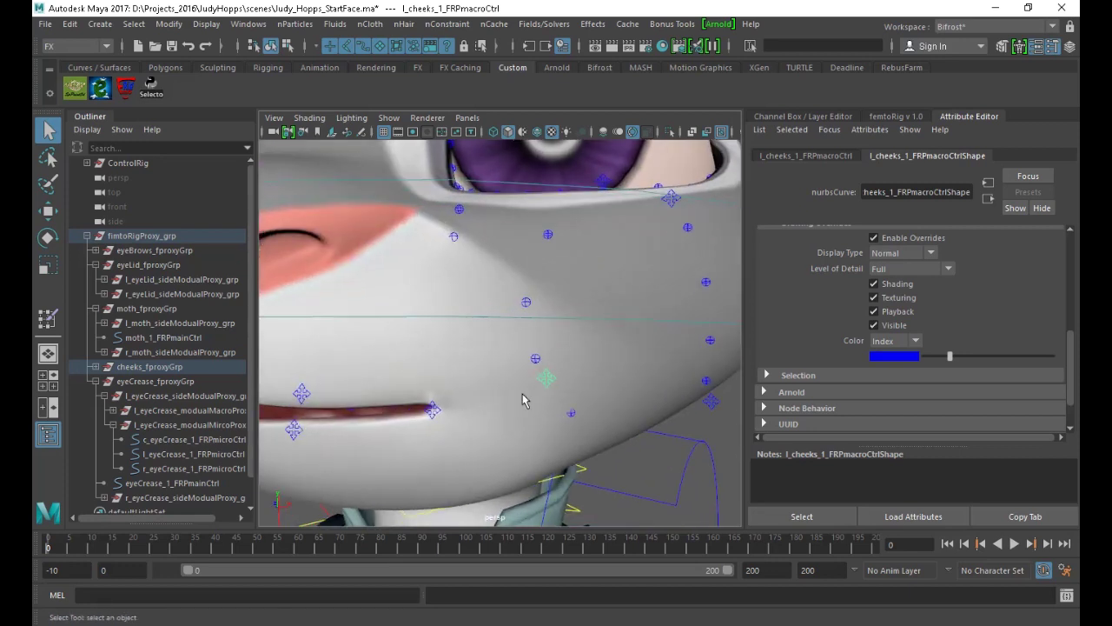
Move the left mouth corner macro proxy out and up beside the cheek macro proxy, to about 5.9, 90.4, 12.4
click(435, 411)
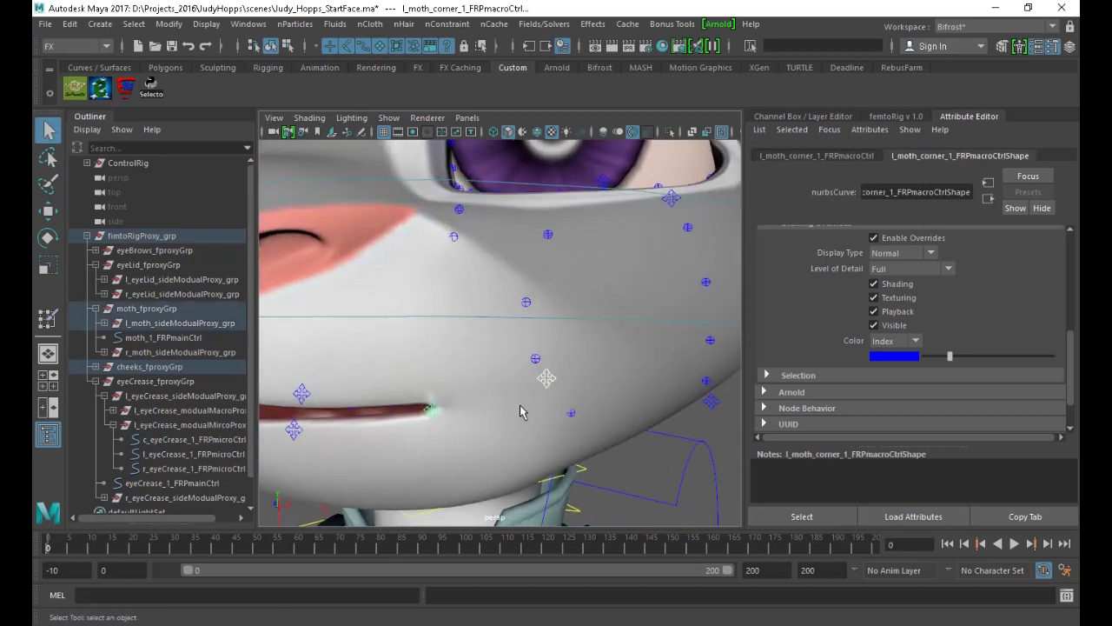
key(w)
drag(432, 411, 518, 387)
key(ctrl+z)
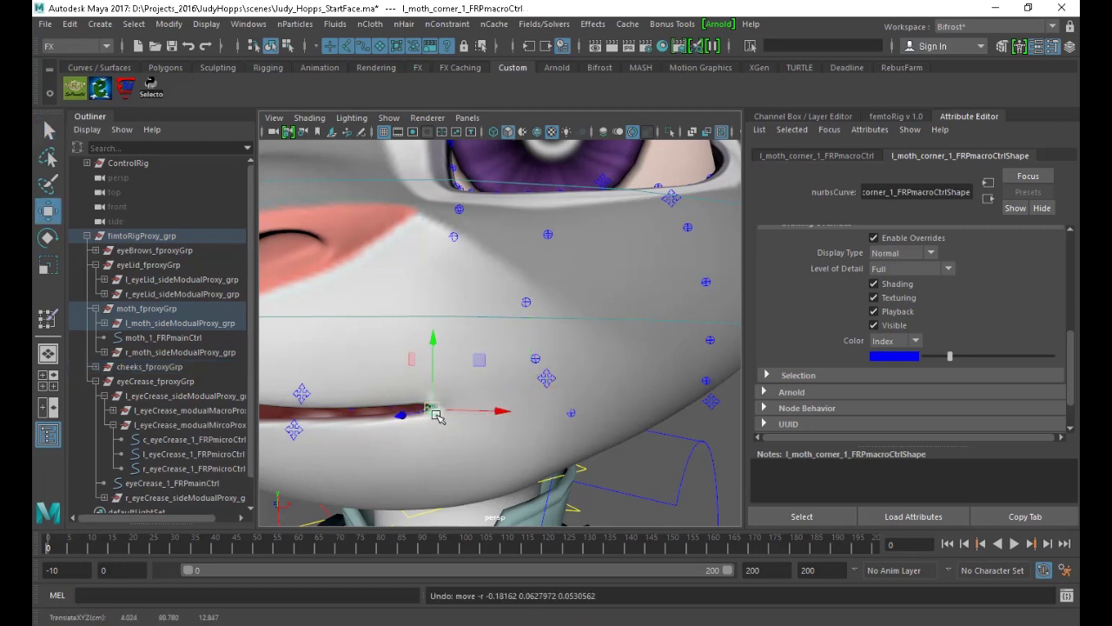
drag(432, 412, 511, 380)
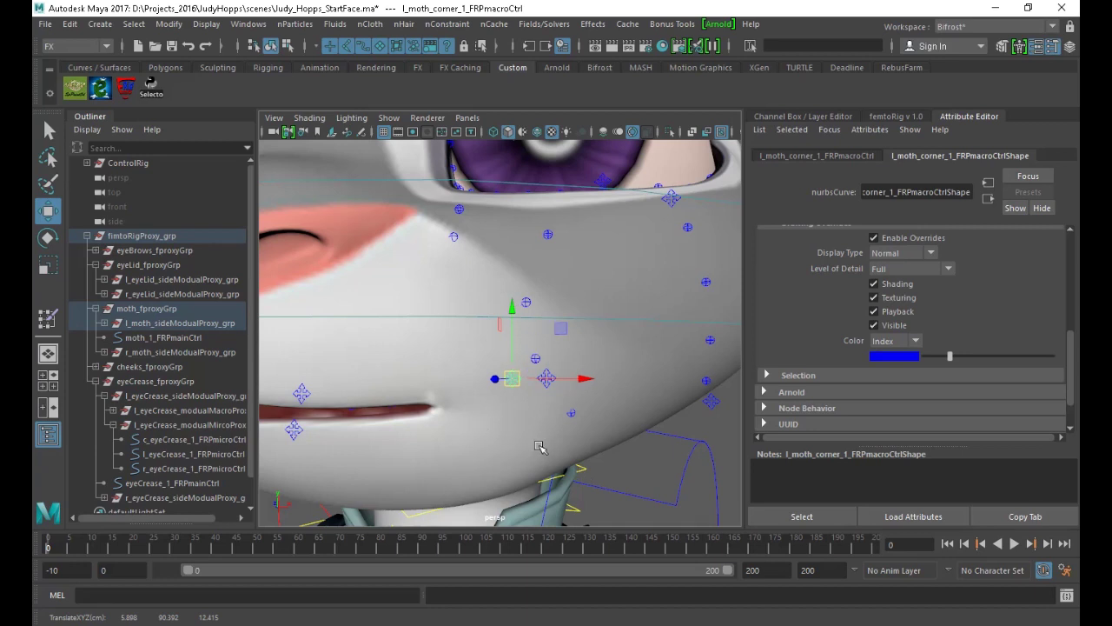
Undo the moves of the left mouth corner macro proxy to return it to the corner of the lips
click(547, 380)
key(ctrl+z)
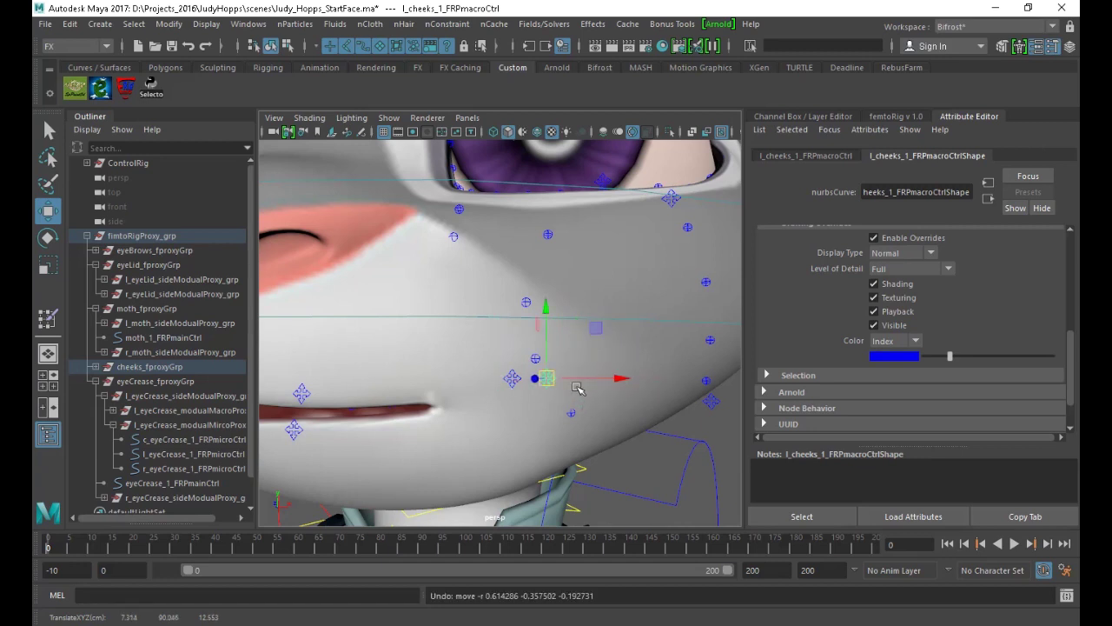
alt+middle_drag(562, 423, 577, 430)
click(528, 392)
key(ctrl+h)
key(ctrl+z)
key(ctrl+z)
key(ctrl+z)
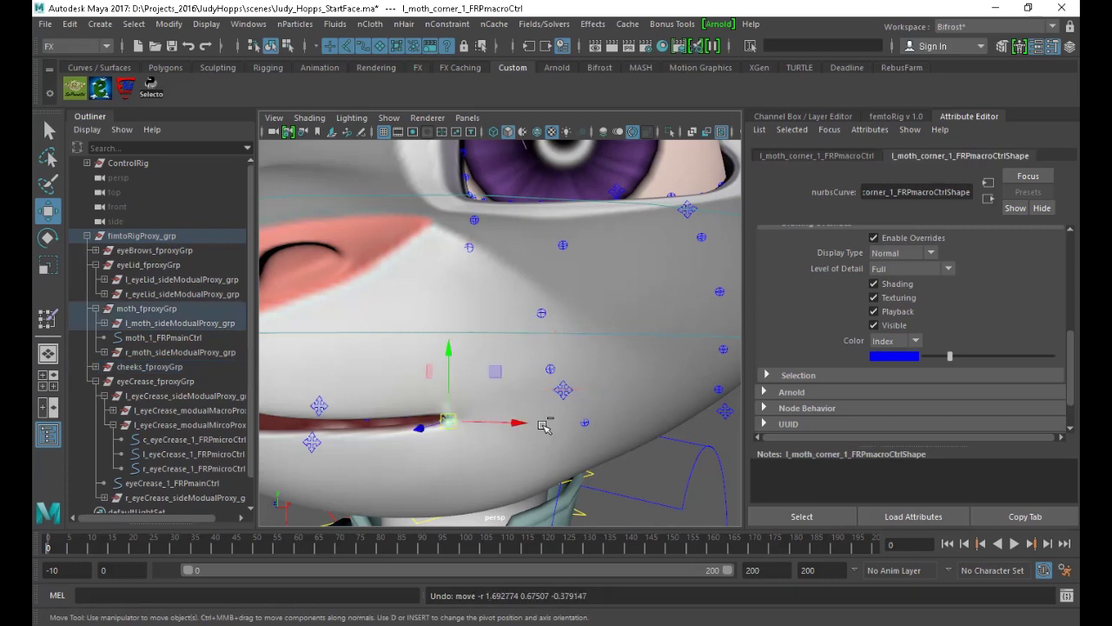
Try nudging the second left cheek macro proxy beneath the eye slightly up and outward, and undo the move
alt+drag(543, 426, 483, 409)
alt+middle_drag(483, 409, 483, 412)
click(536, 228)
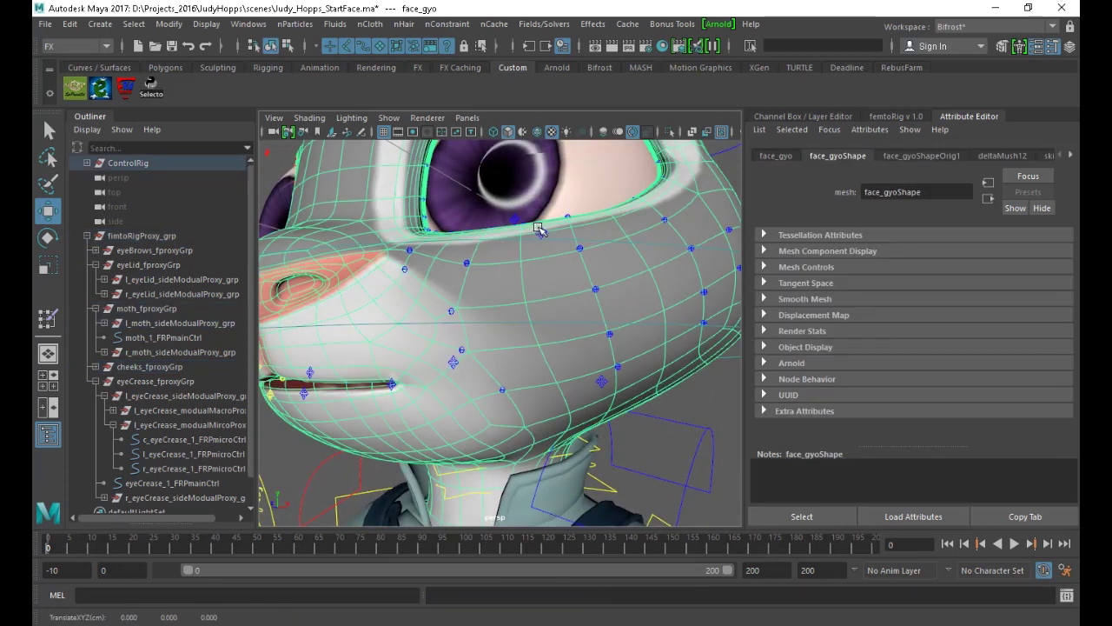
click(543, 233)
mouse_move(546, 235)
alt+mouse_down()
mouse_move(546, 267)
mouse_move(524, 250)
mouse_move(534, 229)
alt+mouse_up()
drag(584, 290, 563, 256)
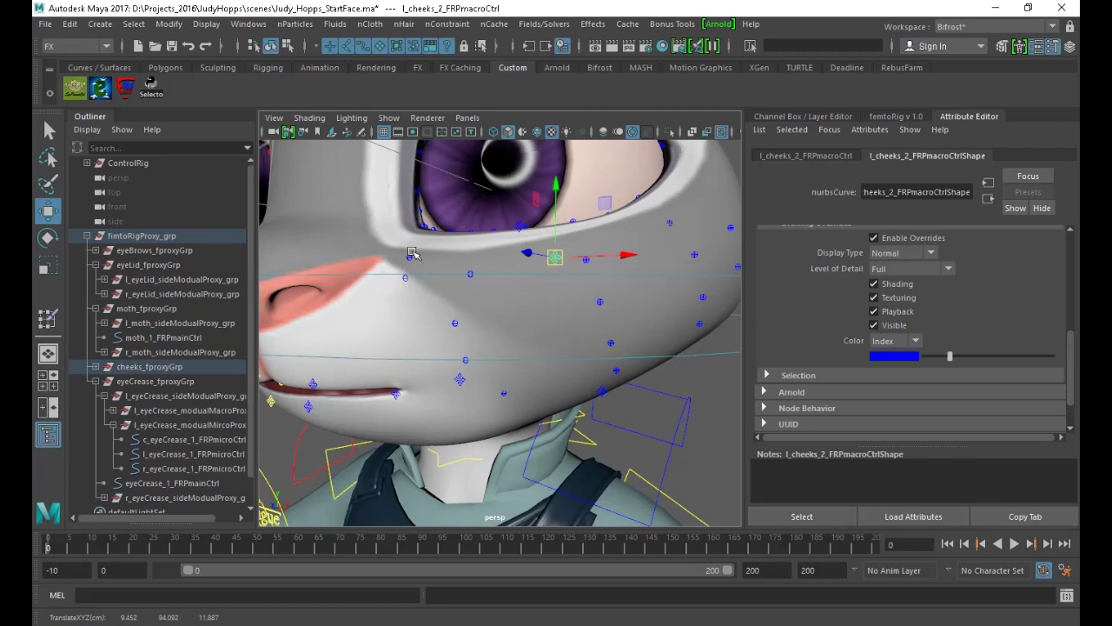
drag(556, 259, 561, 253)
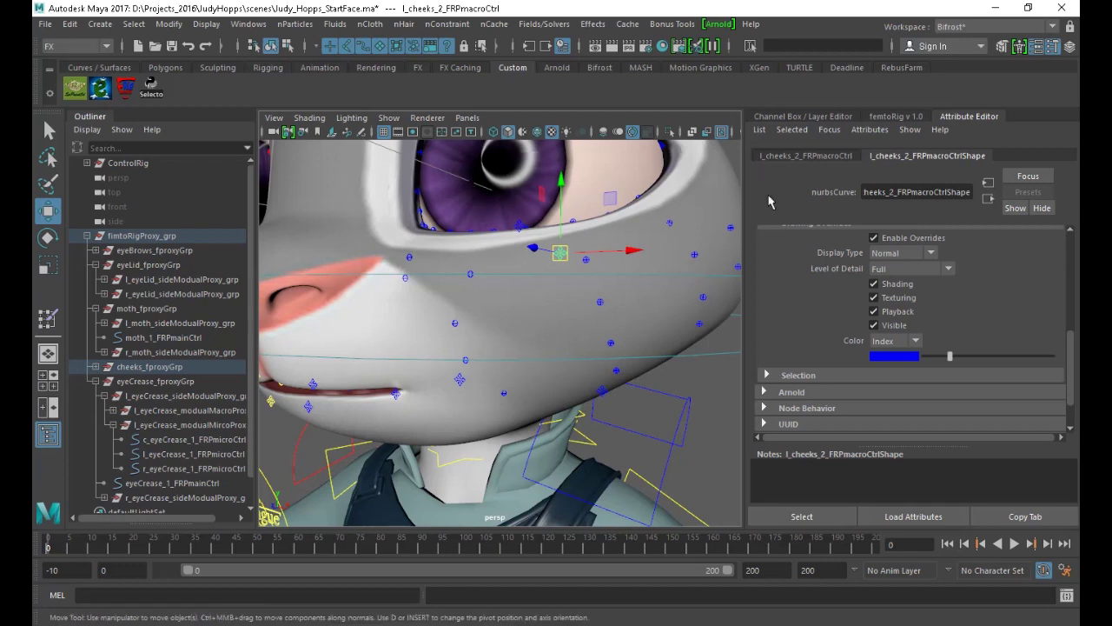
click(603, 391)
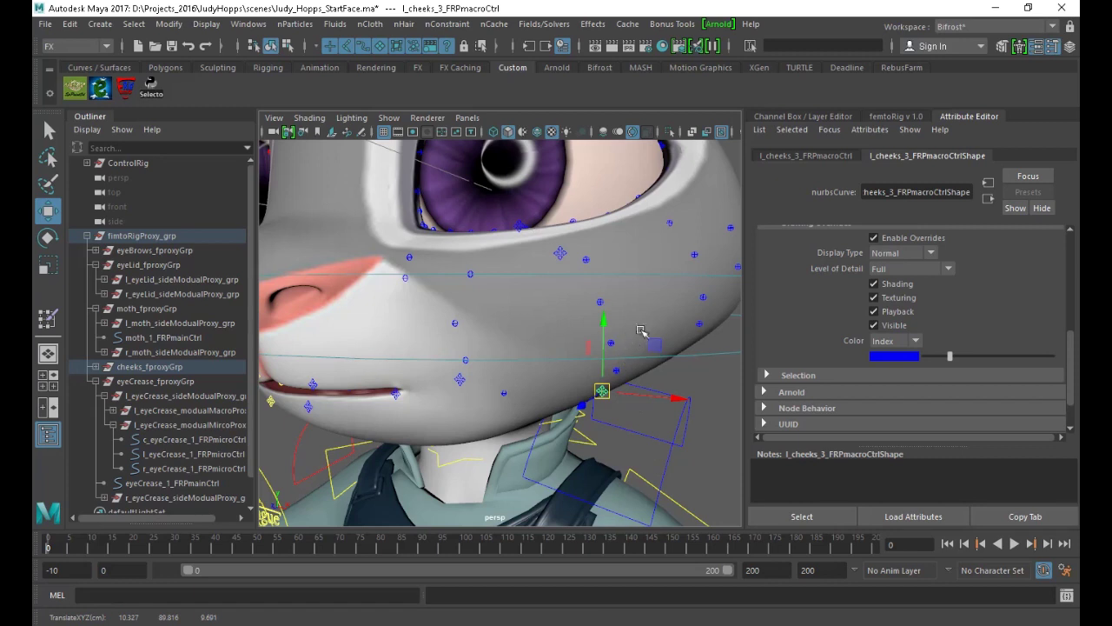
key(ctrl+z)
key(ctrl+z)
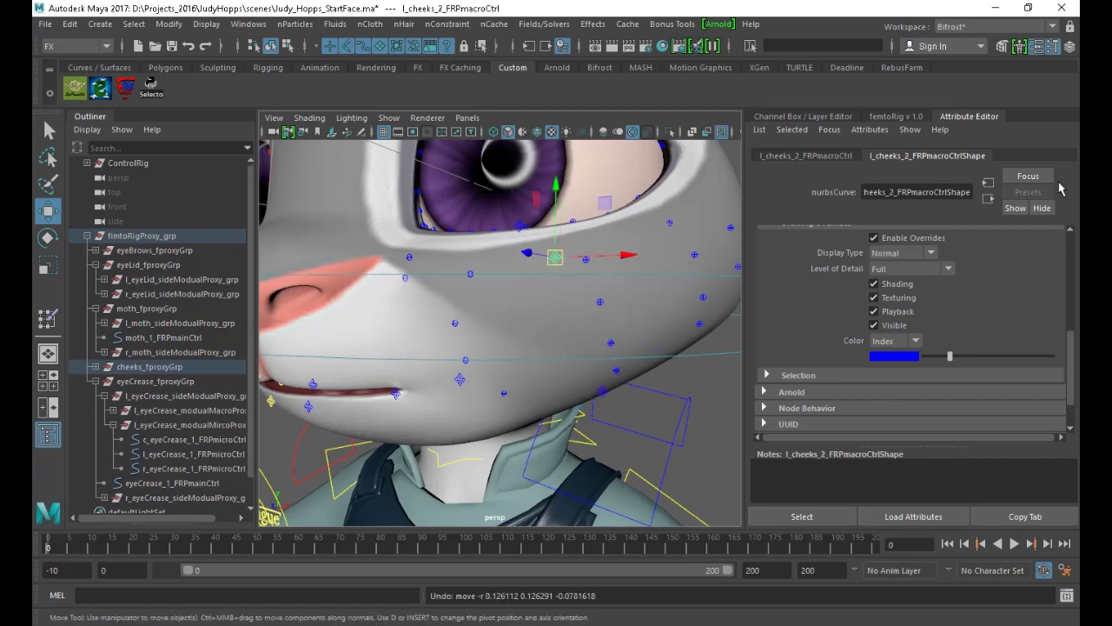
Bring back the femtoRig settings and examine the mirrored proxies around the mouth, cheeks and left eye
click(904, 116)
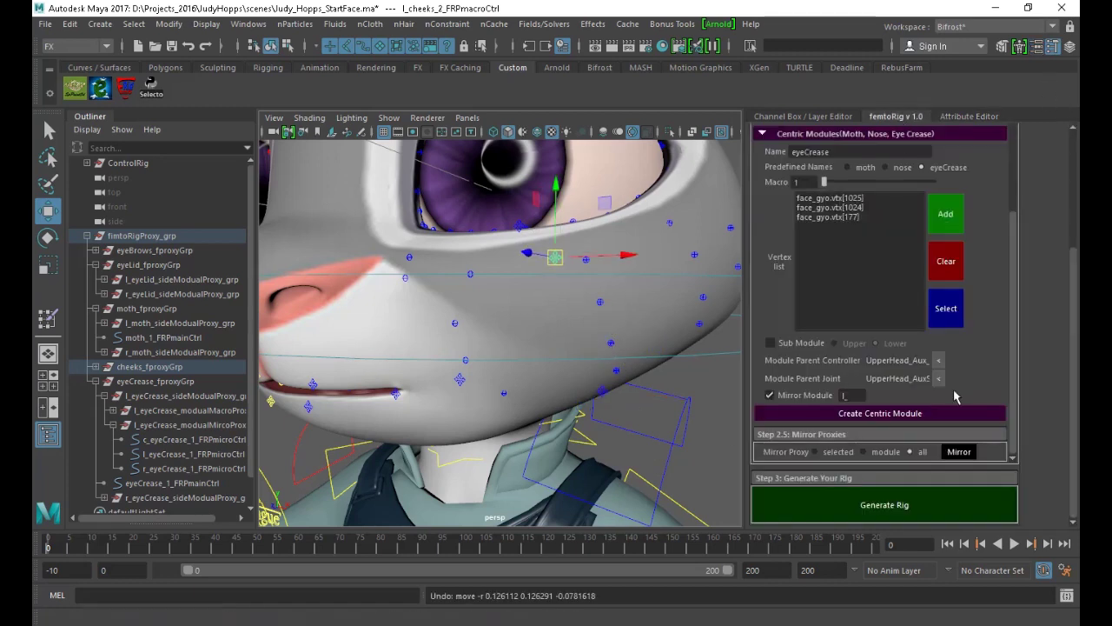
scroll(457, 331, down, 2)
alt+drag(457, 330, 411, 329)
alt+middle_drag(509, 374, 513, 432)
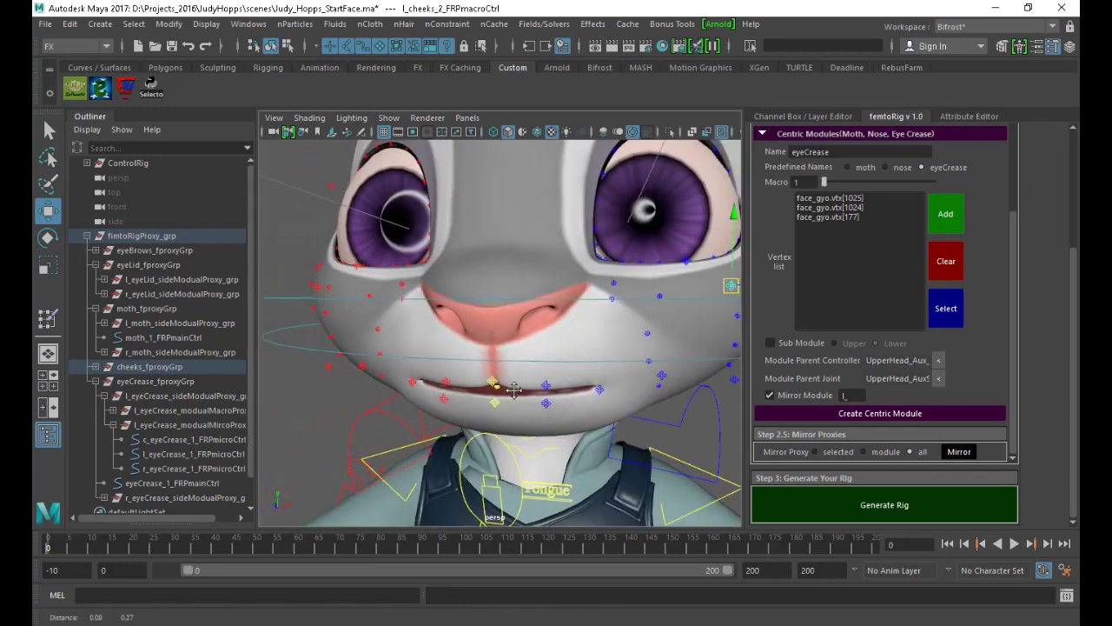
alt+right_drag(521, 383, 471, 331)
alt+drag(539, 334, 465, 357)
alt+right_drag(469, 348, 576, 351)
alt+drag(575, 351, 573, 366)
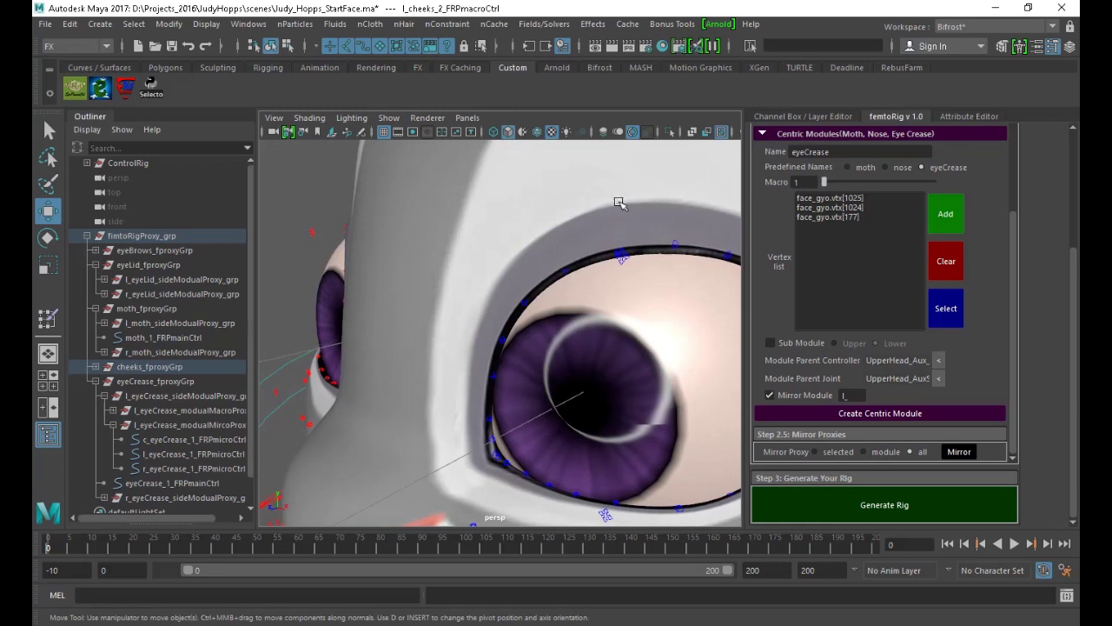
Try moving the left upper eyelid macro proxy down over the eyeball, and undo the move
alt+drag(486, 284, 453, 278)
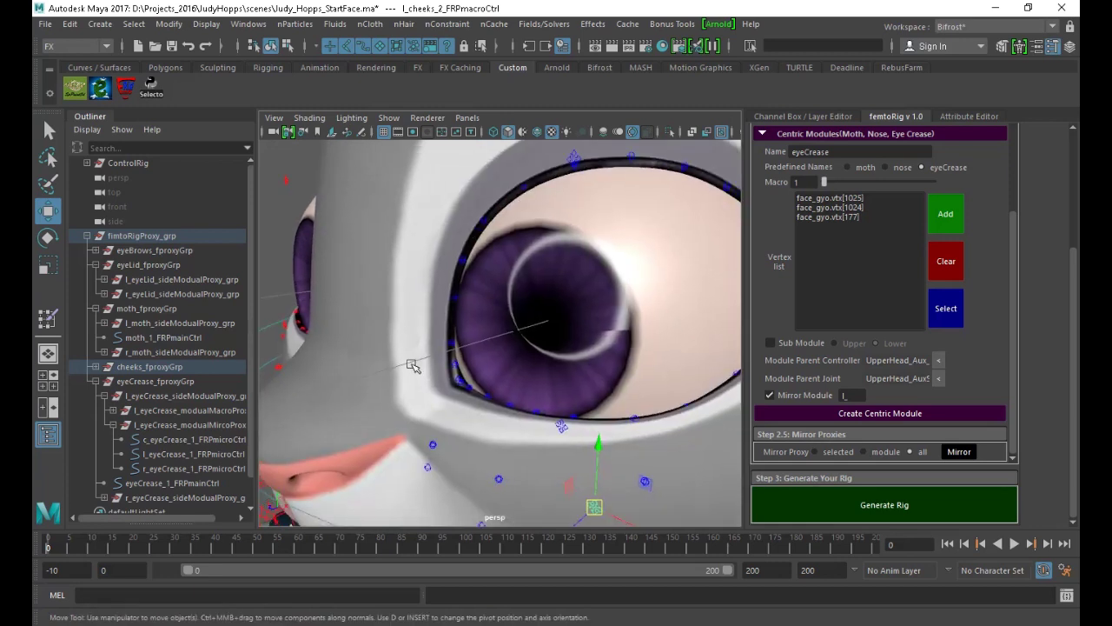
alt+middle_drag(482, 209, 475, 220)
alt+middle_drag(492, 172, 480, 182)
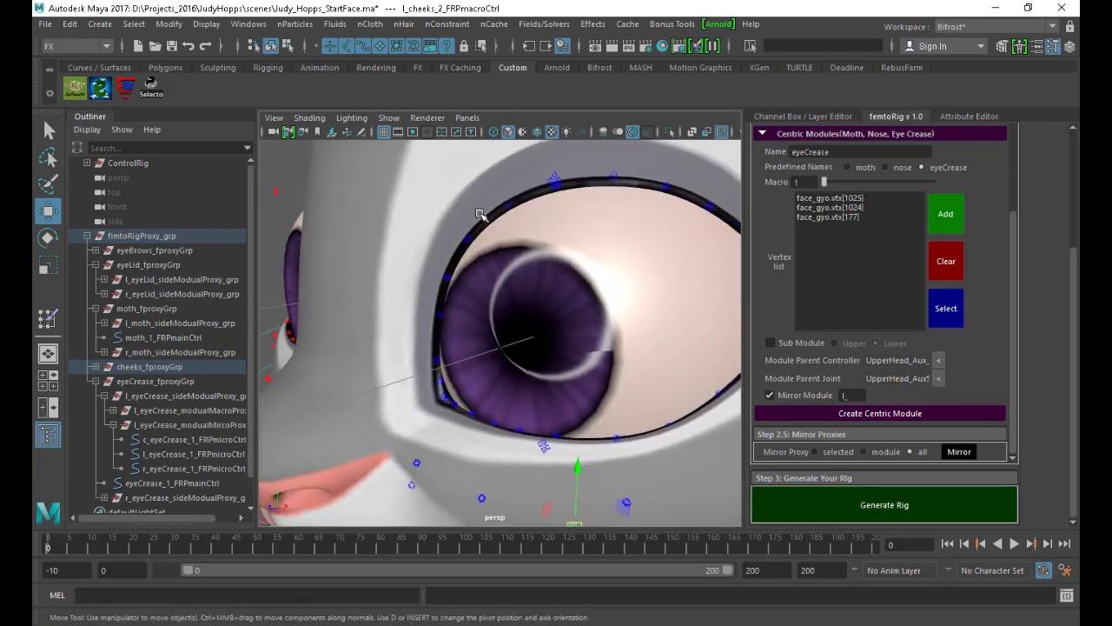
alt+drag(450, 237, 453, 219)
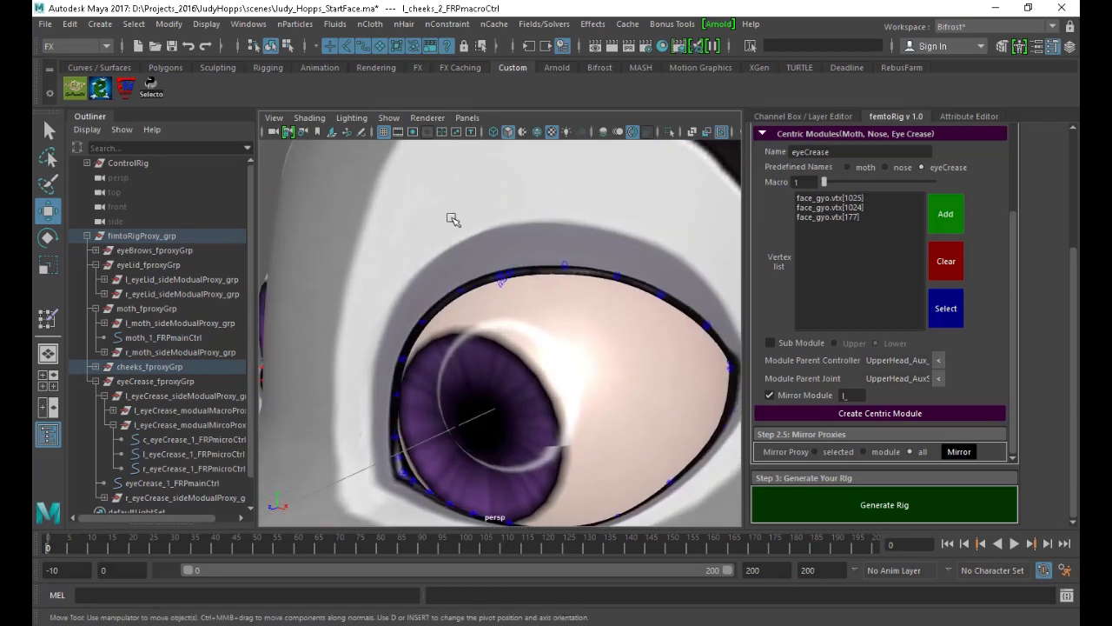
click(504, 280)
drag(502, 278, 536, 432)
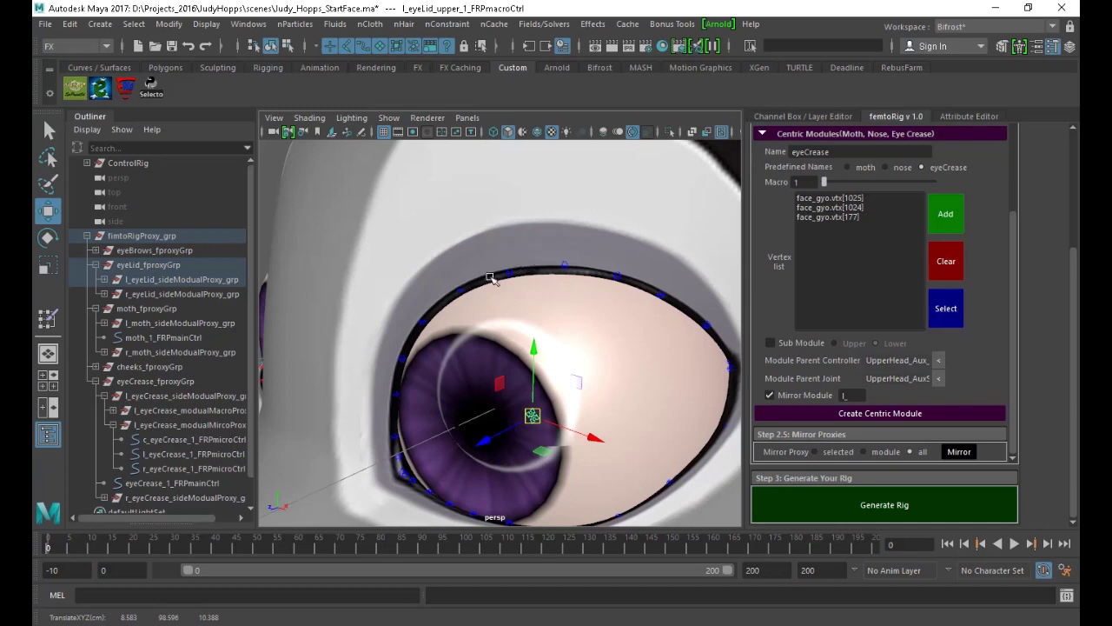
key(ctrl+z)
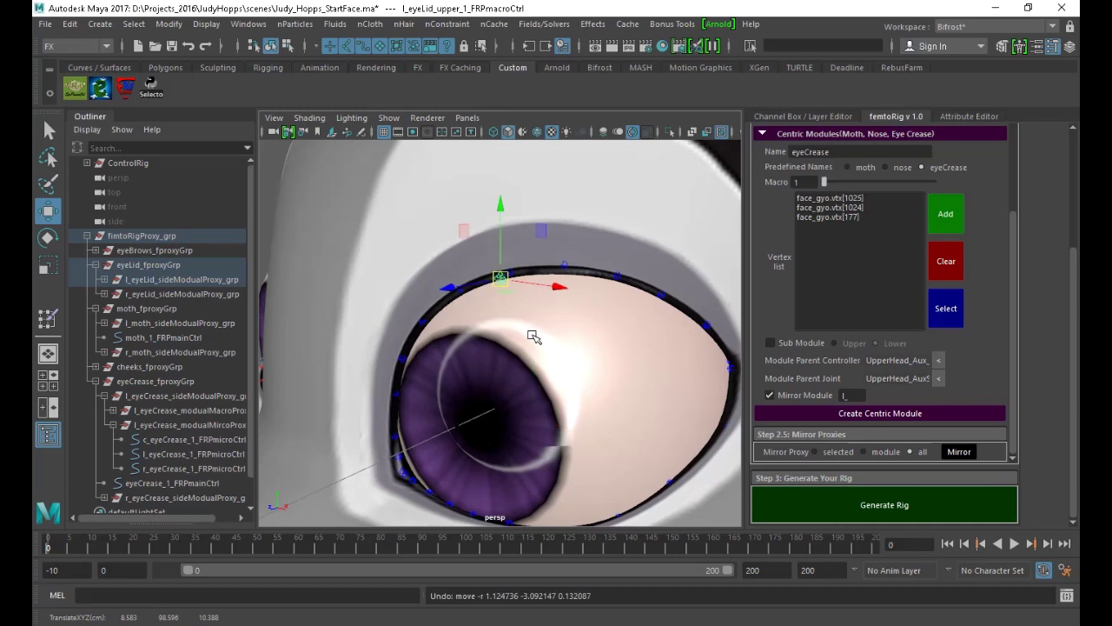
Examine the proxy placement around the left eye and eyebrow, and around the mouth from below the jaw
alt+drag(532, 333, 606, 330)
alt+right_drag(606, 330, 531, 302)
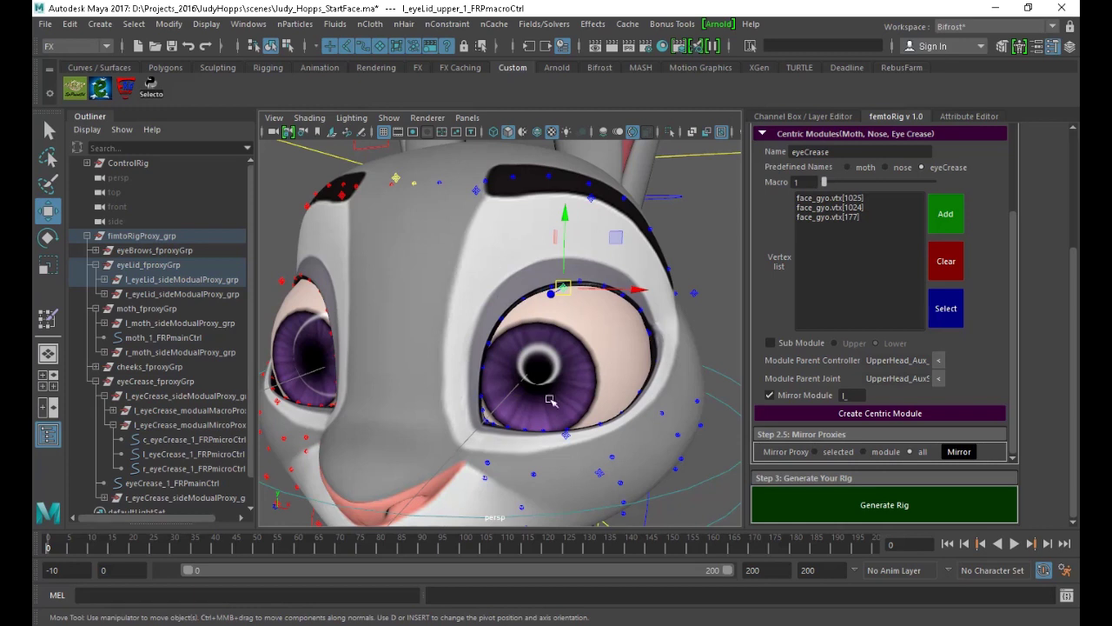
alt+drag(561, 386, 563, 298)
alt+drag(598, 186, 502, 337)
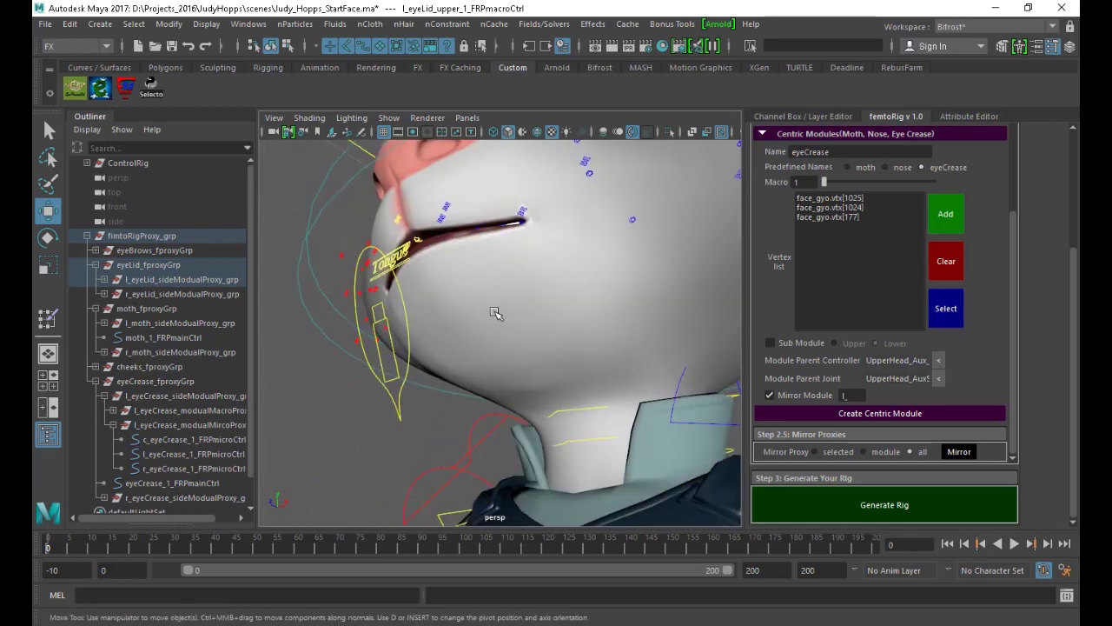
Switch the character's display to wireframe for a view inside the left eye's proxy setup
alt+drag(483, 311, 496, 353)
alt+right_drag(412, 304, 479, 342)
mouse_move(479, 343)
alt+mouse_down()
mouse_move(507, 335)
mouse_move(492, 338)
alt+mouse_up()
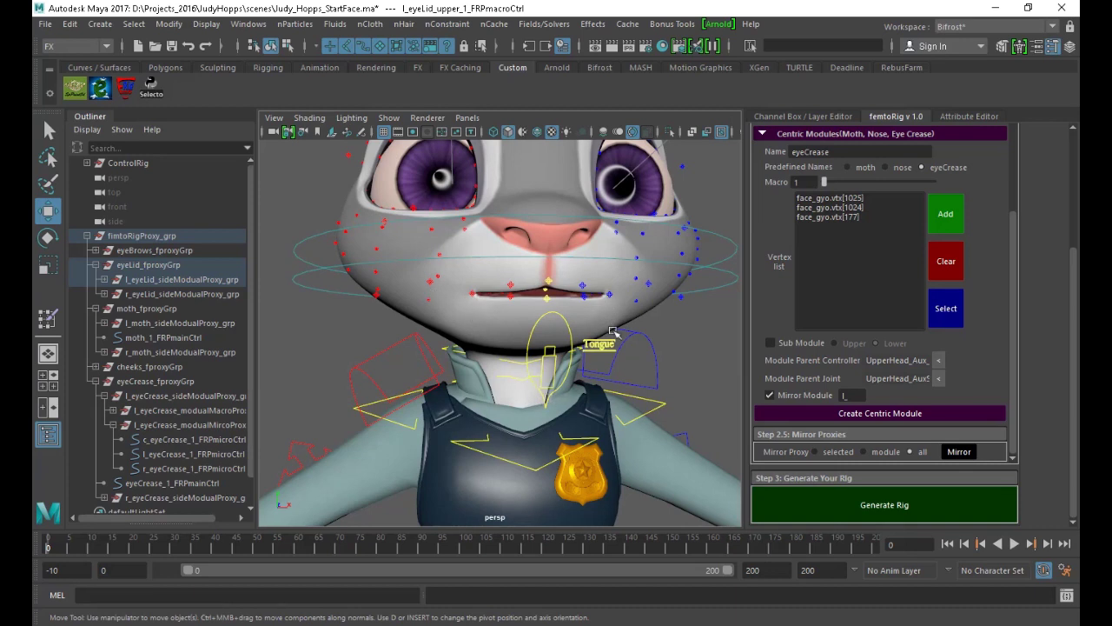
alt+middle_drag(539, 370, 522, 483)
alt+drag(603, 441, 536, 385)
alt+middle_drag(536, 385, 527, 448)
alt+drag(710, 300, 523, 400)
key(4)
scroll(524, 401, up, 5)
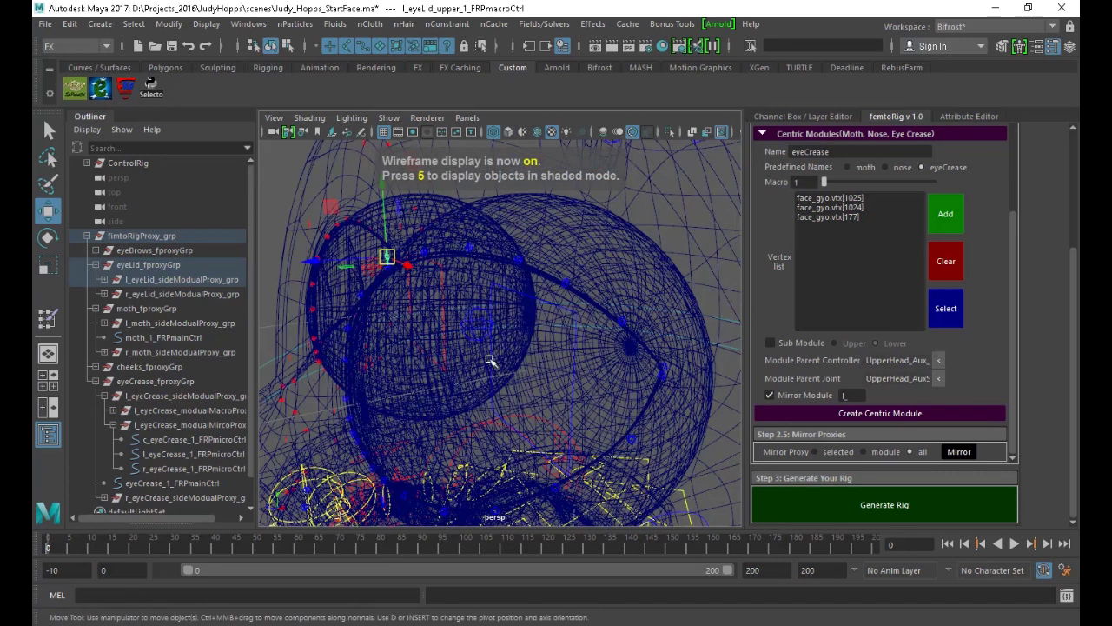
Select the left eyelid's main proxy control and examine where it sits relative to the eyeball
click(476, 332)
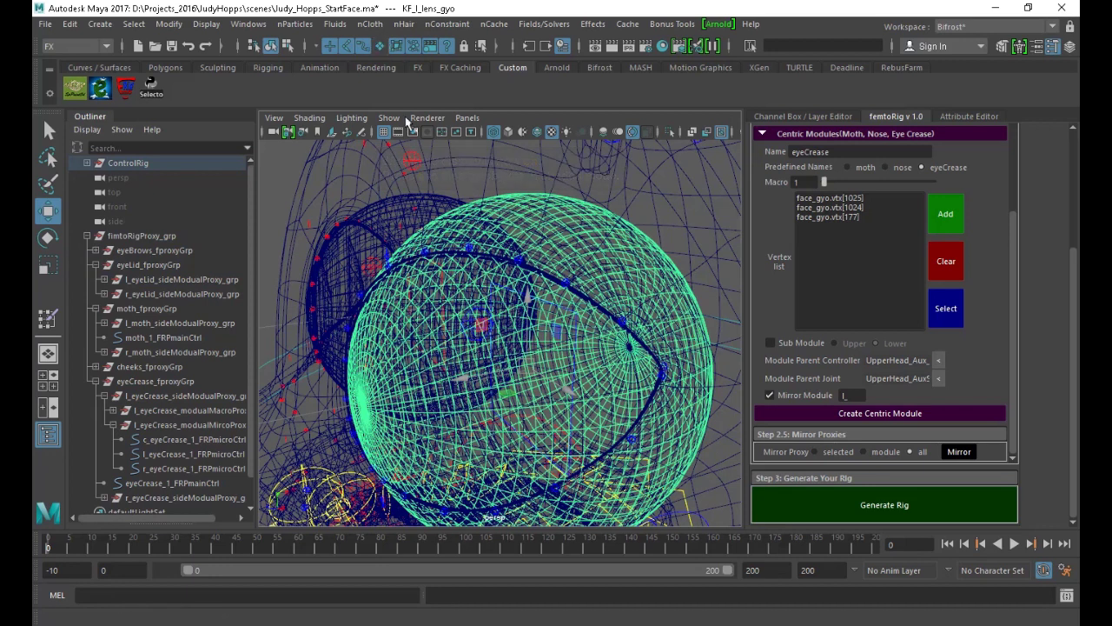
alt+drag(464, 321, 492, 323)
key(q)
click(484, 301)
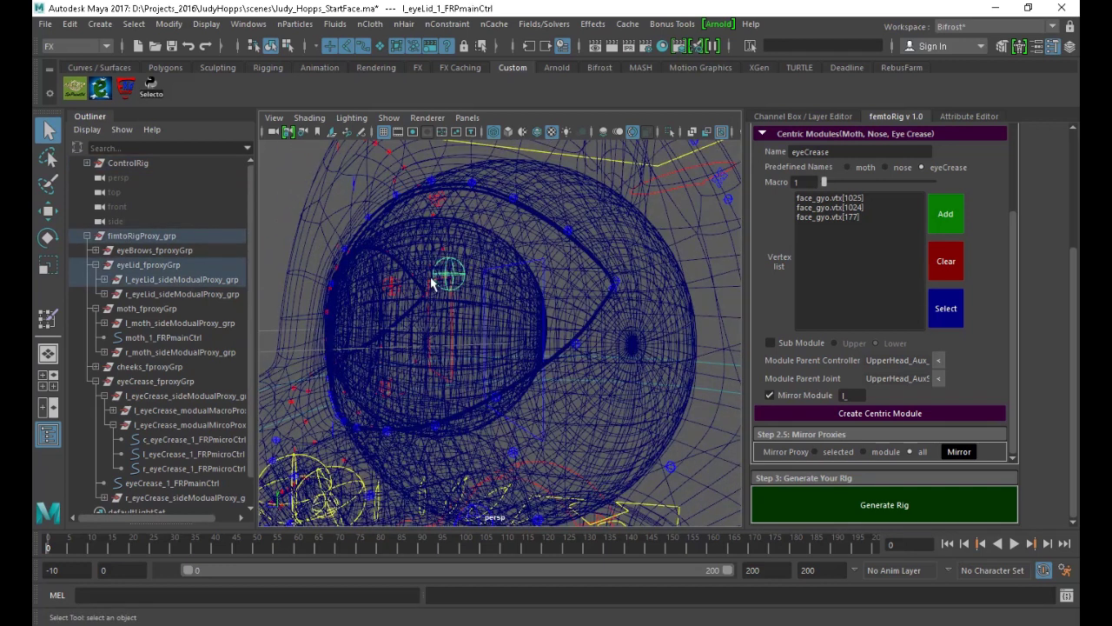
key(f)
key(4)
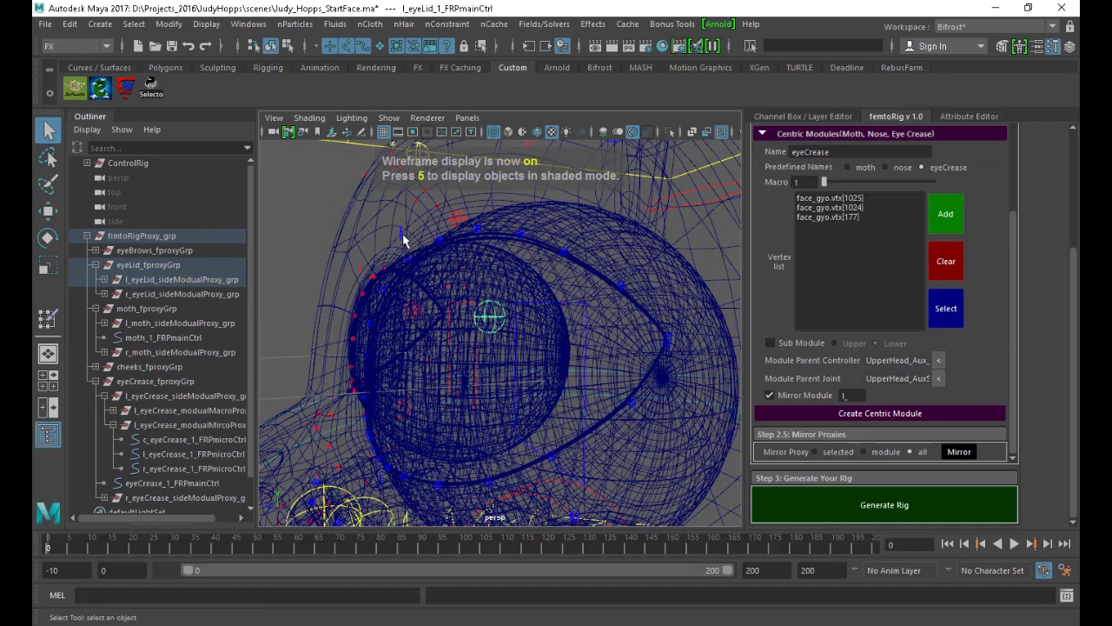
alt+drag(518, 333, 569, 331)
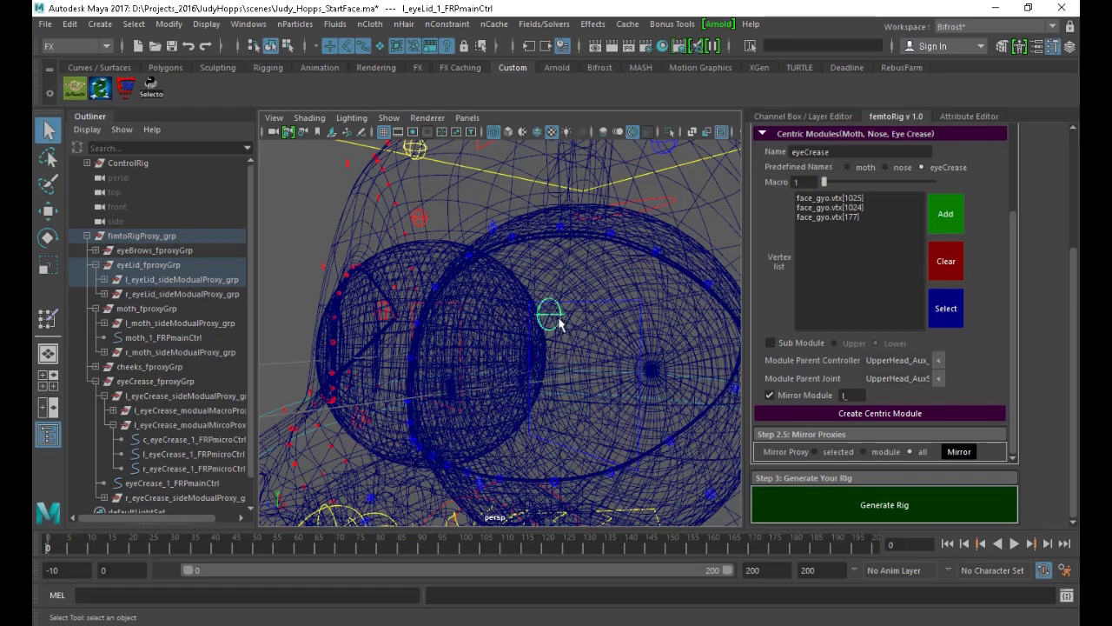
alt+drag(577, 399, 462, 346)
mouse_move(518, 376)
alt+mouse_down()
mouse_move(571, 385)
mouse_move(513, 377)
mouse_move(536, 387)
alt+mouse_up()
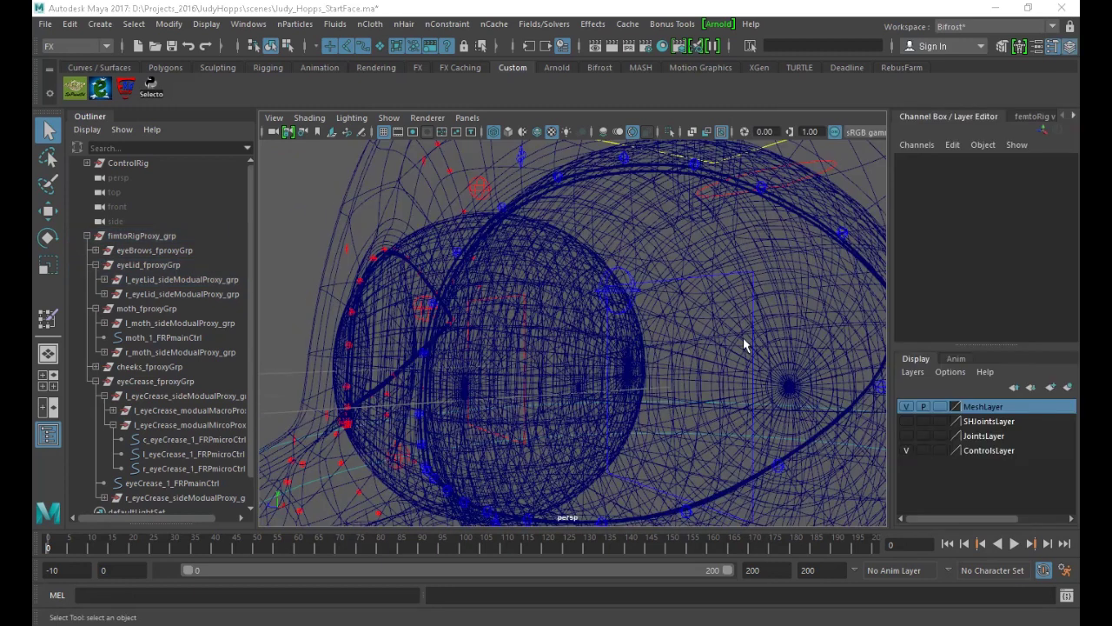
Show the SHJointsLayer joints and select the left eyelid's main proxy control together with the l_Eye_01SHJnt joint
click(906, 421)
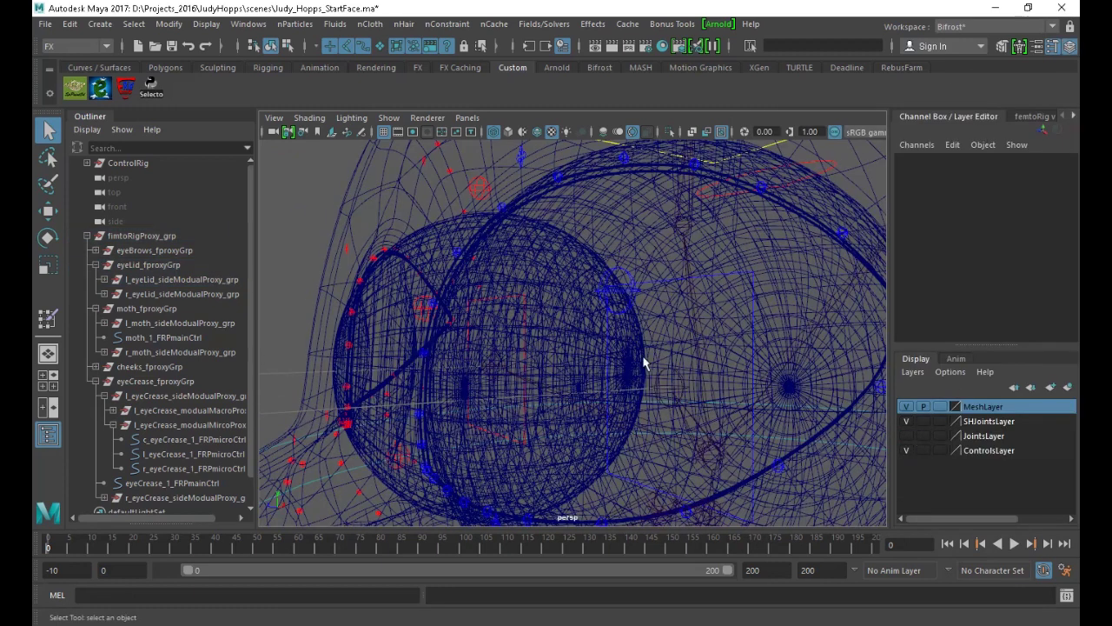
click(624, 292)
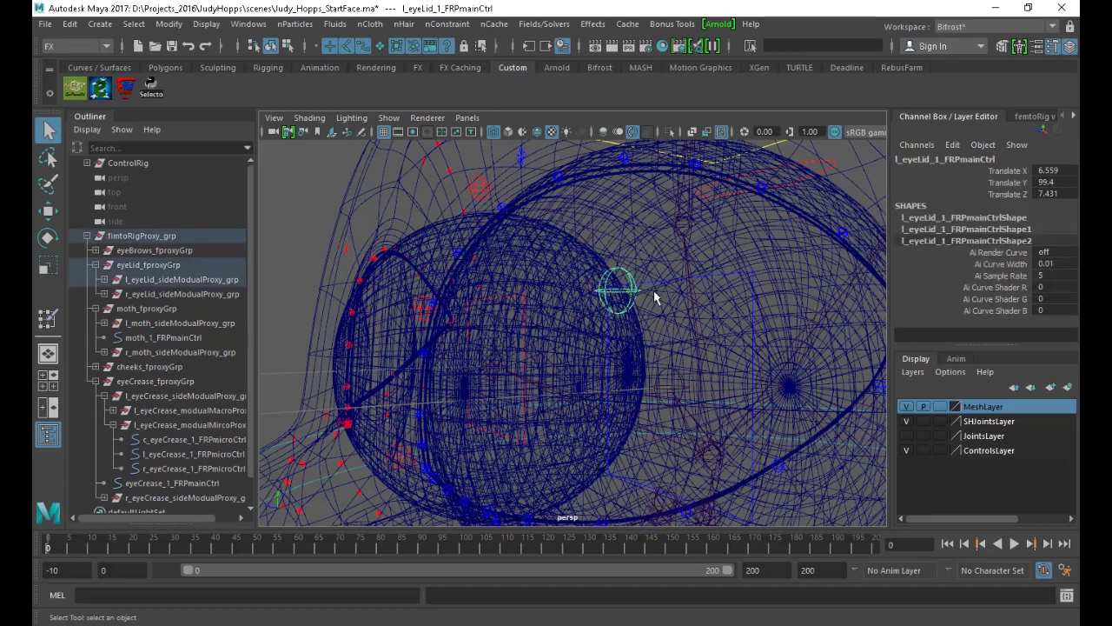
click(683, 398)
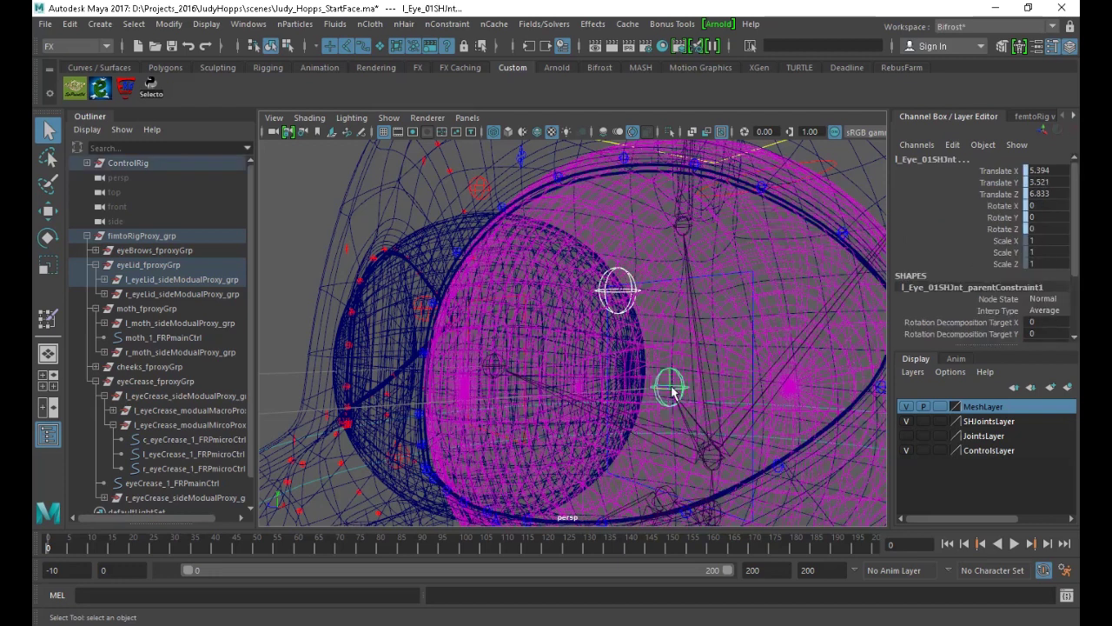
Align the left eyelid's main proxy control to the eye joint using femtoRig's Align Objects tool
click(1034, 117)
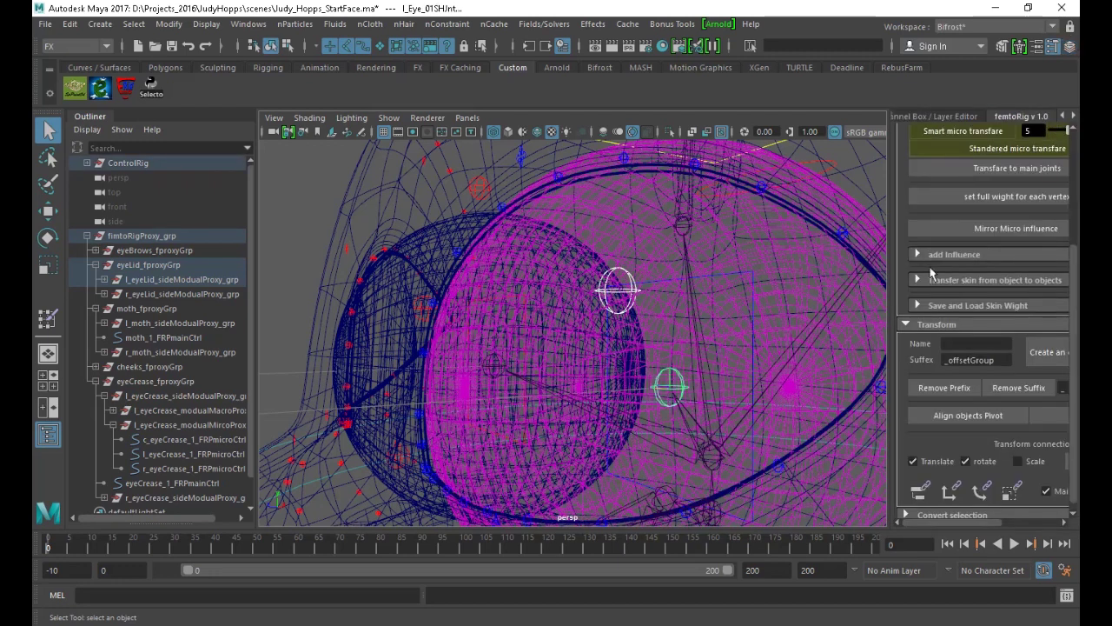
drag(891, 261, 801, 265)
scroll(918, 248, up, 3)
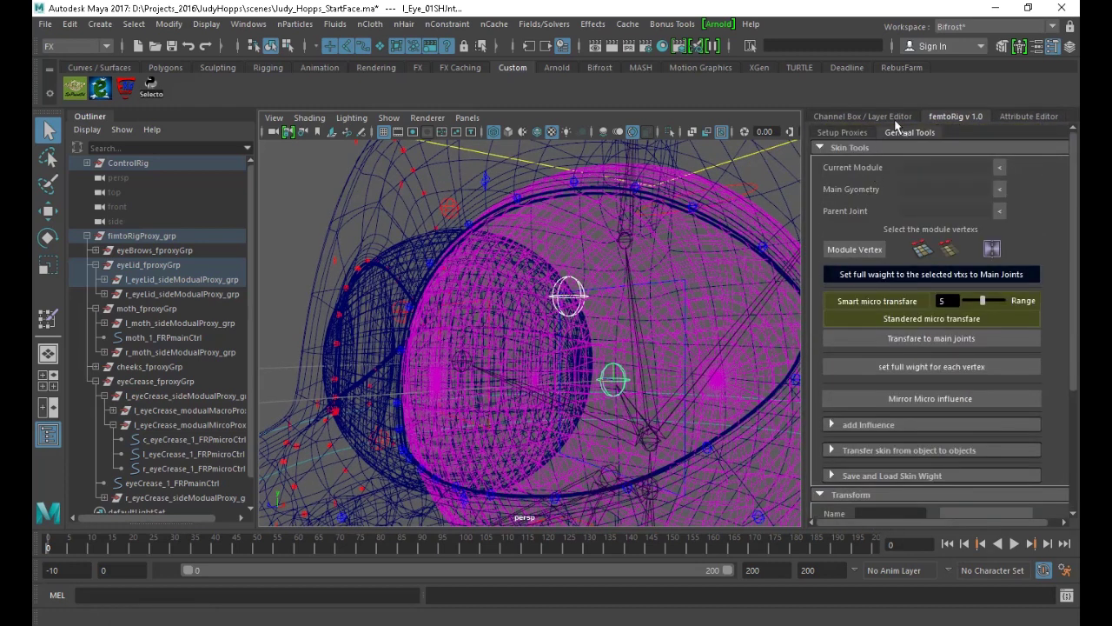
click(839, 132)
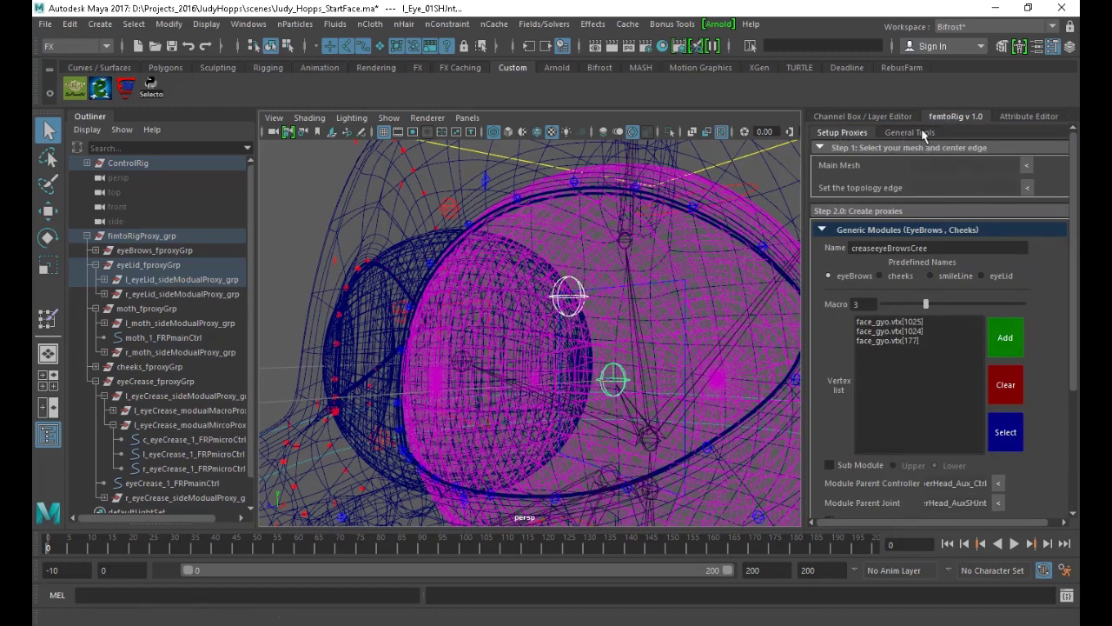
click(910, 132)
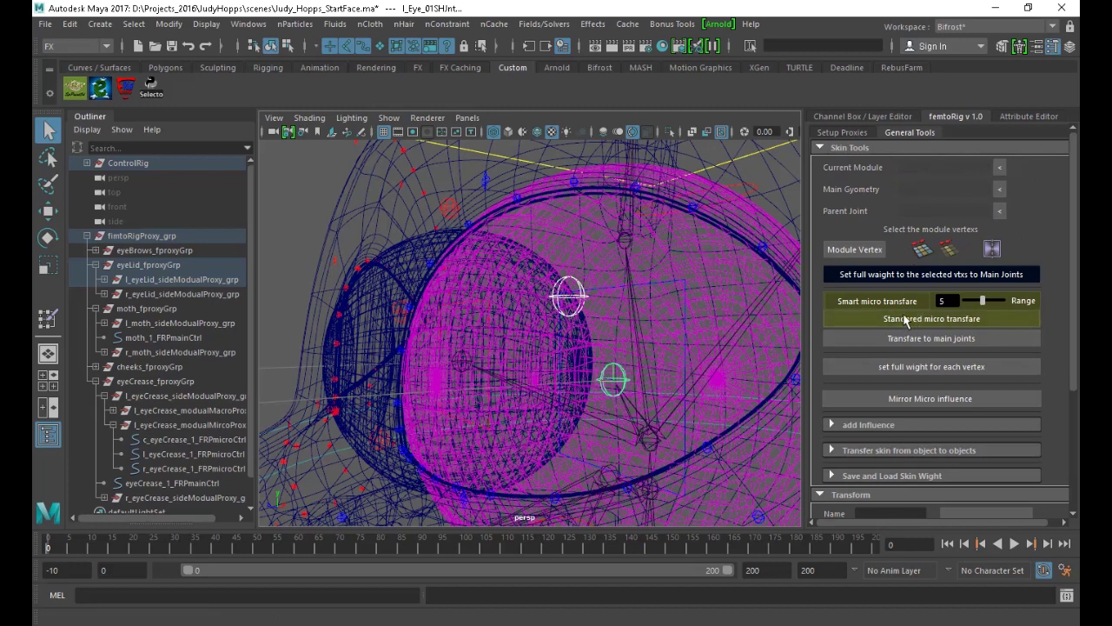
scroll(904, 321, down, 2)
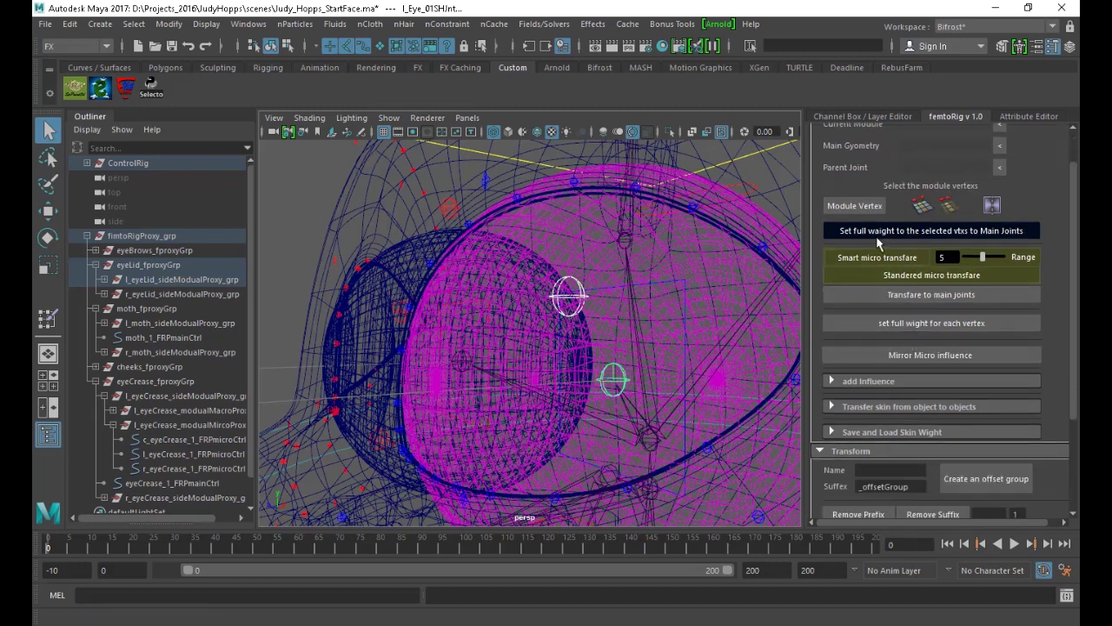
scroll(886, 200, up, 1)
scroll(905, 318, down, 4)
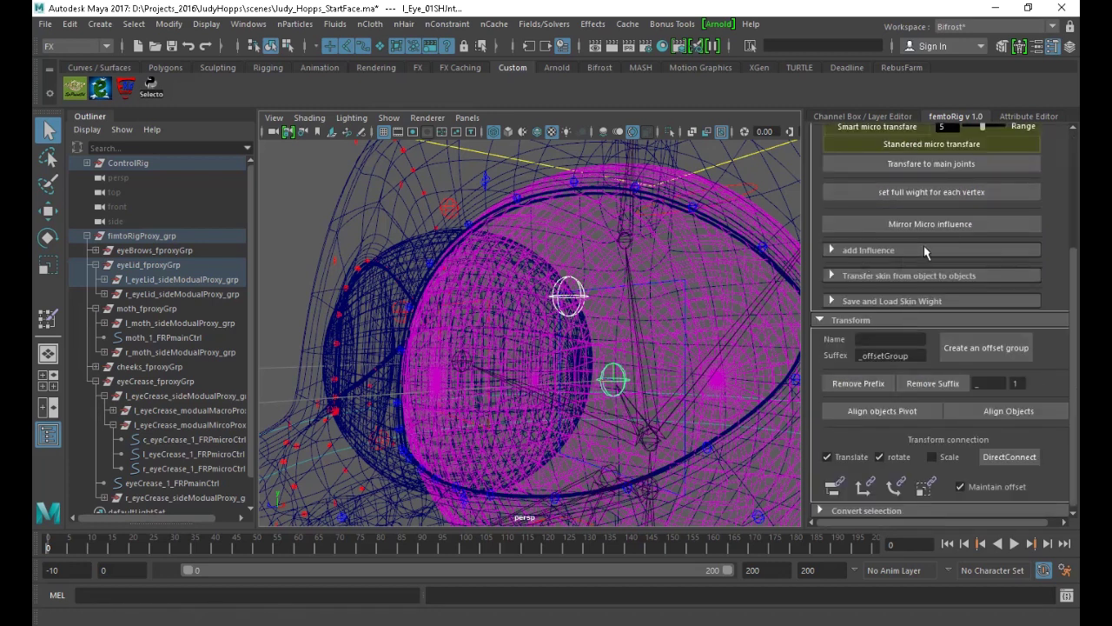
scroll(926, 430, down, 1)
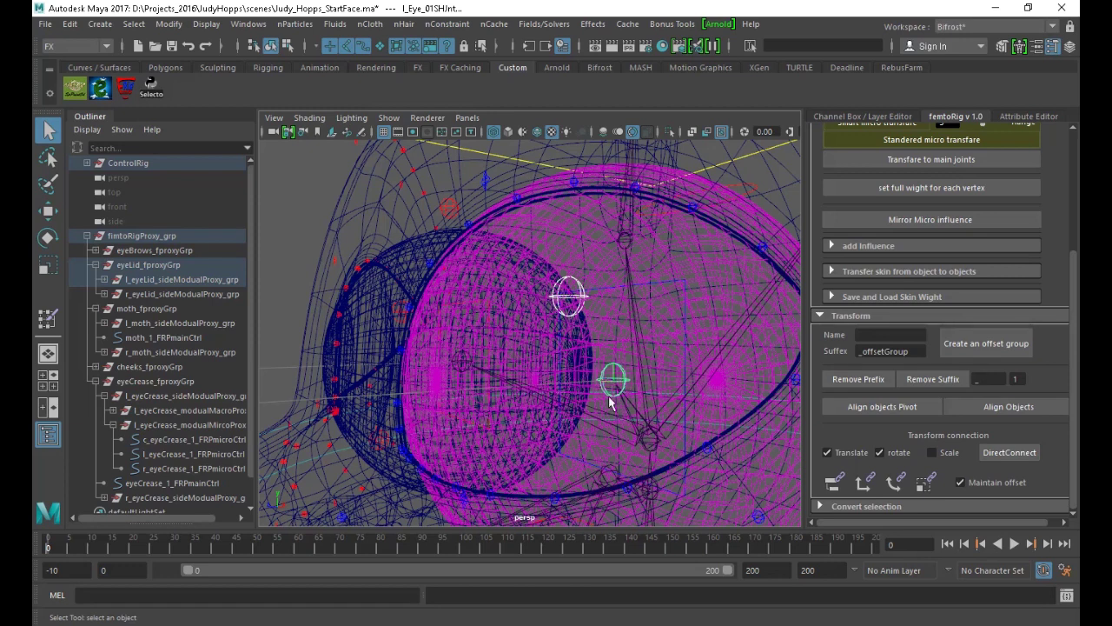
click(1023, 406)
scroll(626, 377, up, 2)
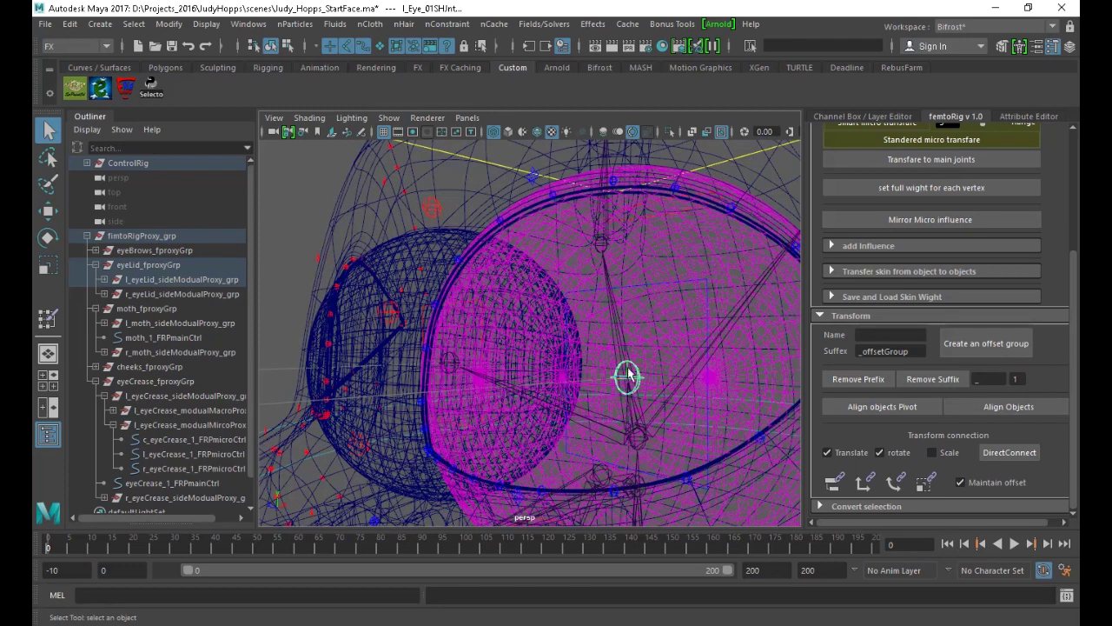
alt+middle_drag(610, 352, 583, 315)
alt+drag(634, 345, 599, 350)
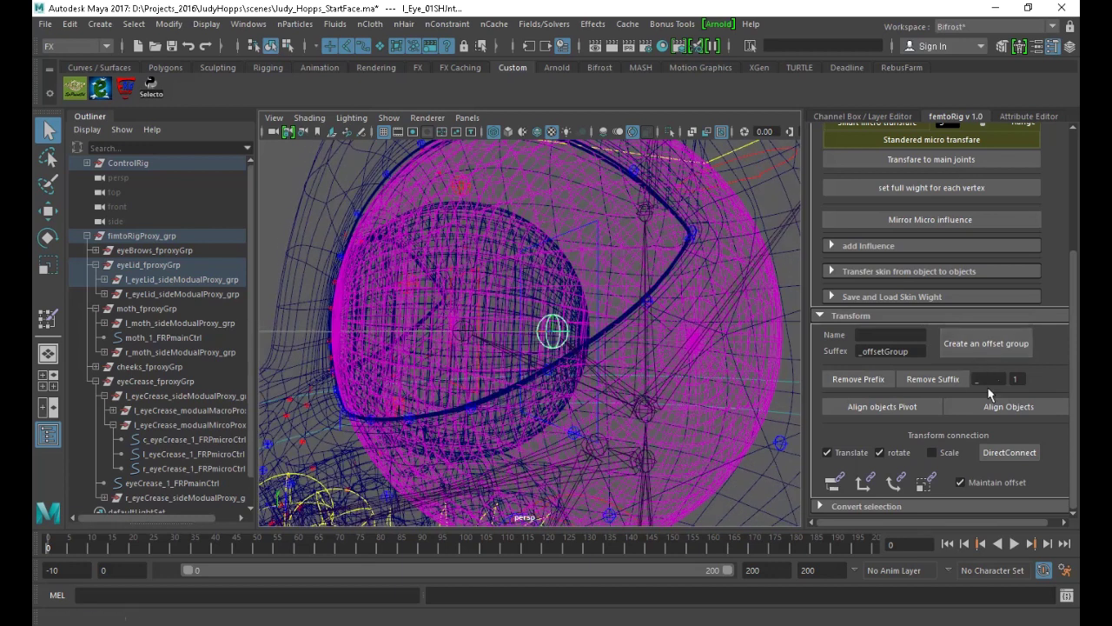
click(873, 413)
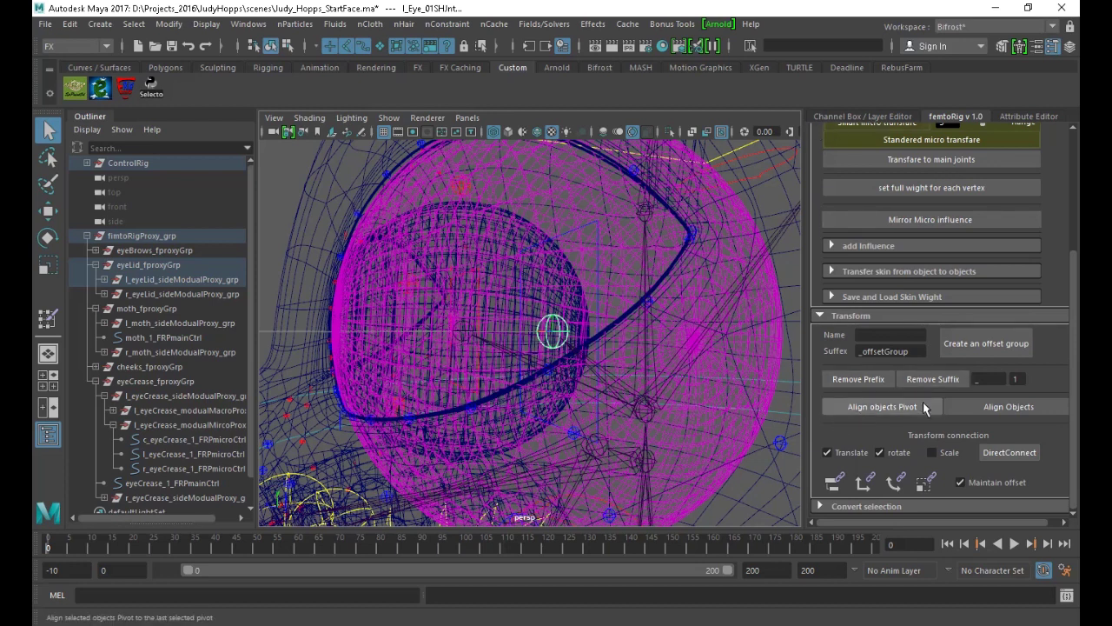
Move the mouth's main proxy control, moth_1_FRPmainCtrl, to about 12.8 in Translate Z
click(883, 114)
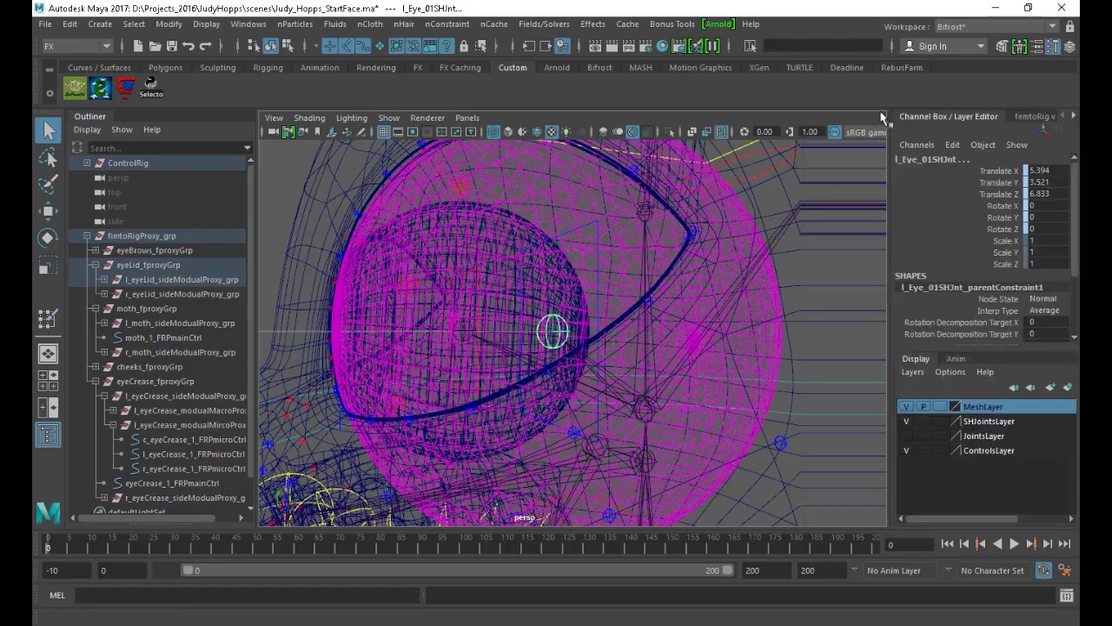
mouse_move(616, 297)
alt+mouse_down()
mouse_move(690, 258)
mouse_move(649, 252)
mouse_move(608, 313)
mouse_move(539, 308)
mouse_move(514, 330)
mouse_move(591, 330)
mouse_move(615, 310)
alt+mouse_up()
click(617, 310)
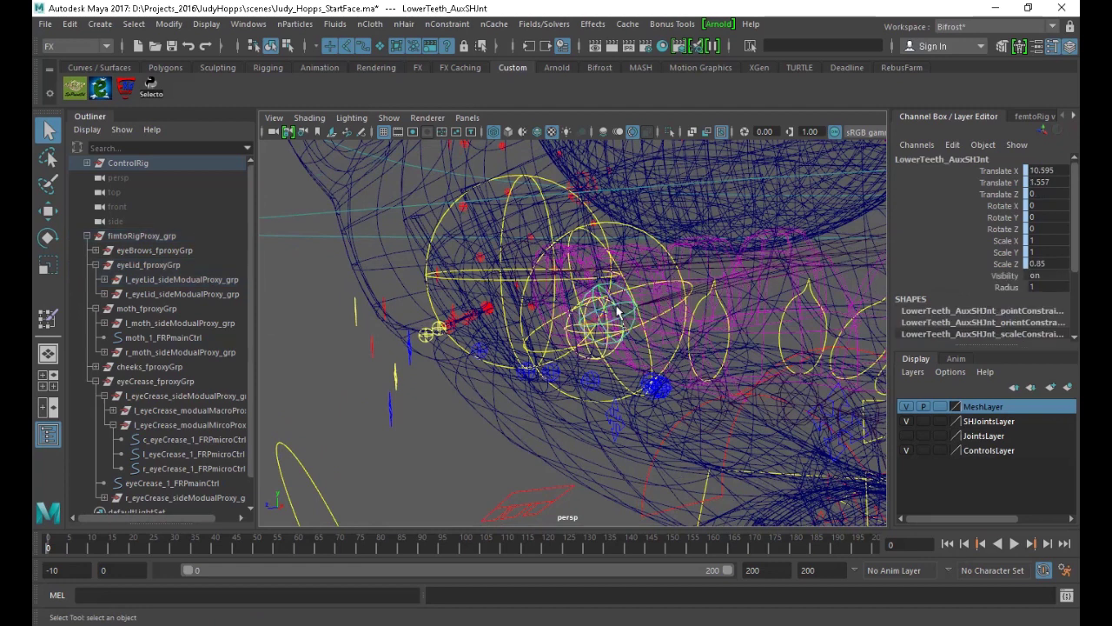
click(604, 362)
click(587, 363)
key(w)
drag(554, 285, 450, 269)
Examine the placement of the mouth's main proxy control, and select the left cheek's main proxy control to check its position
alt+drag(448, 270, 574, 287)
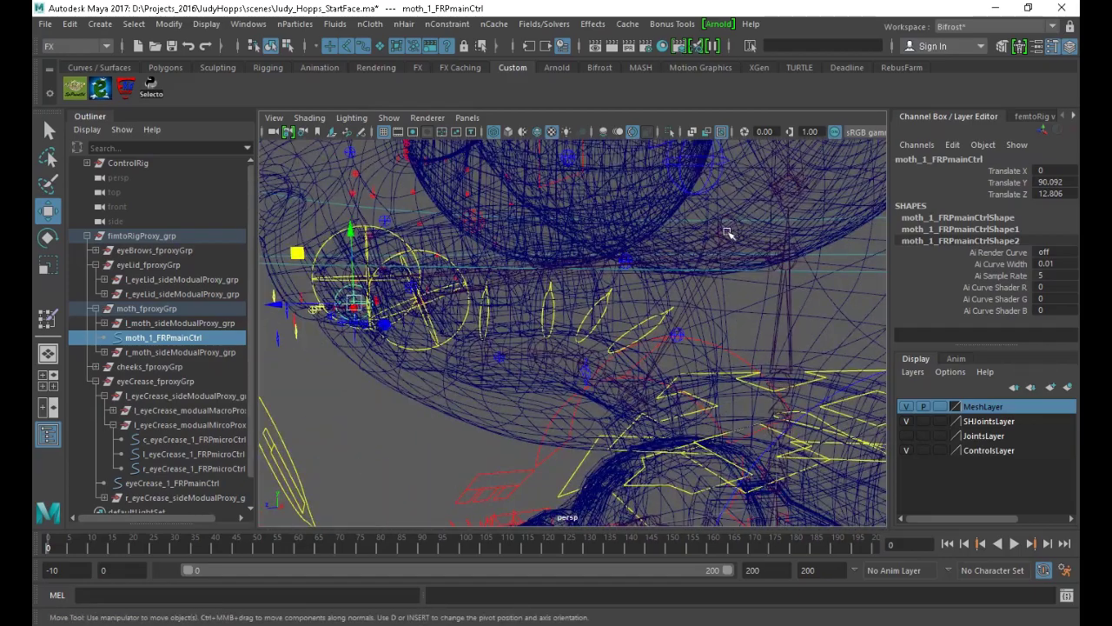
alt+drag(559, 251, 467, 295)
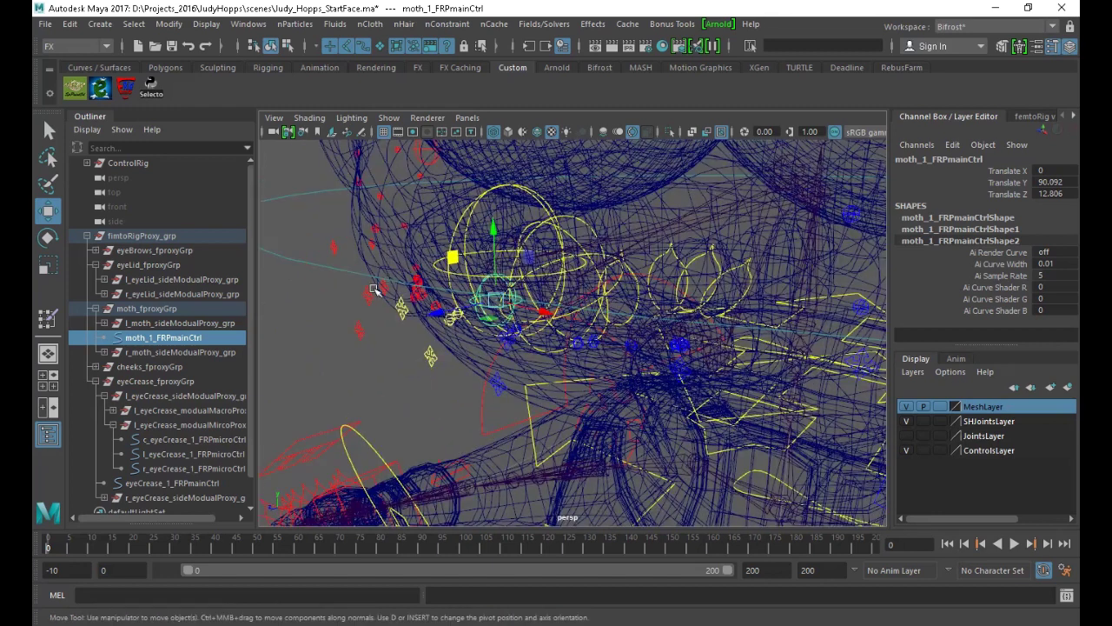
alt+drag(376, 282, 449, 283)
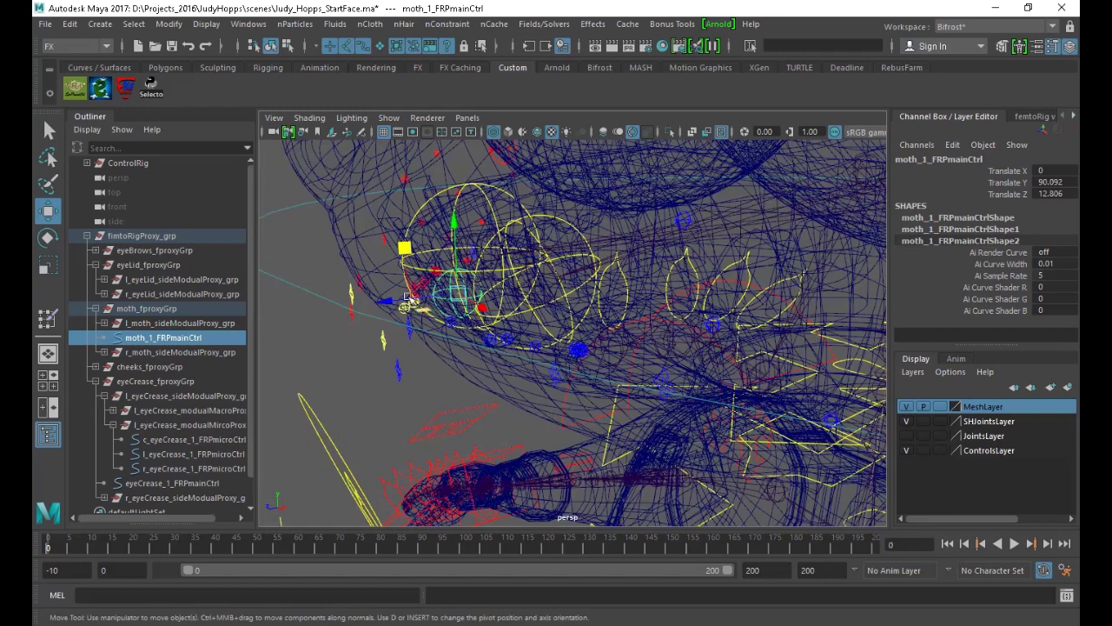
alt+drag(503, 325, 519, 303)
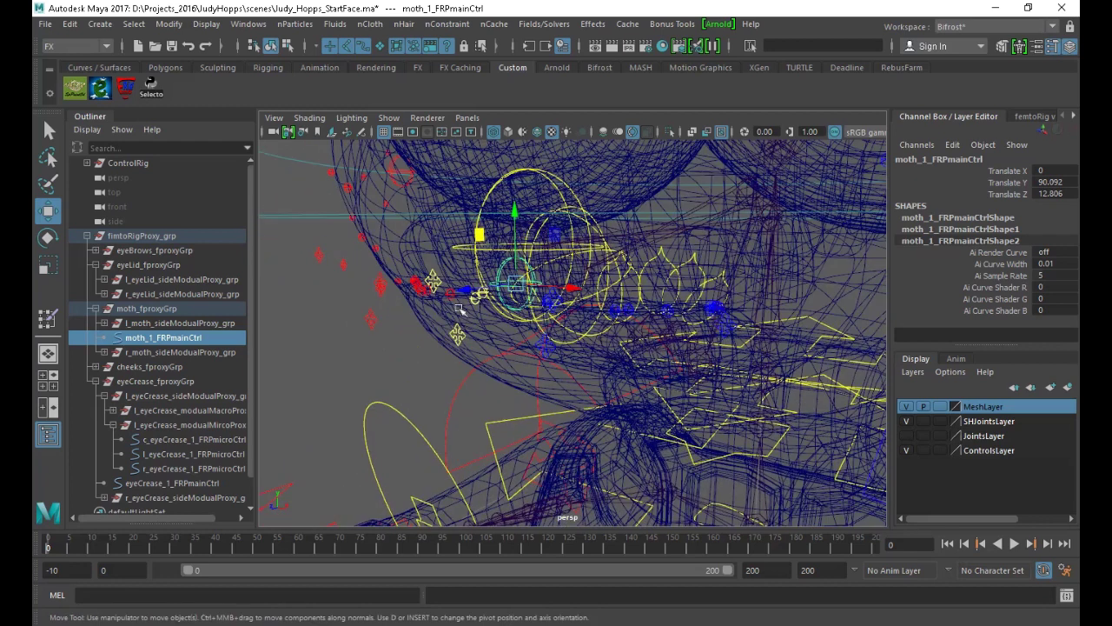
alt+drag(496, 299, 675, 349)
click(736, 359)
alt+drag(785, 374, 442, 323)
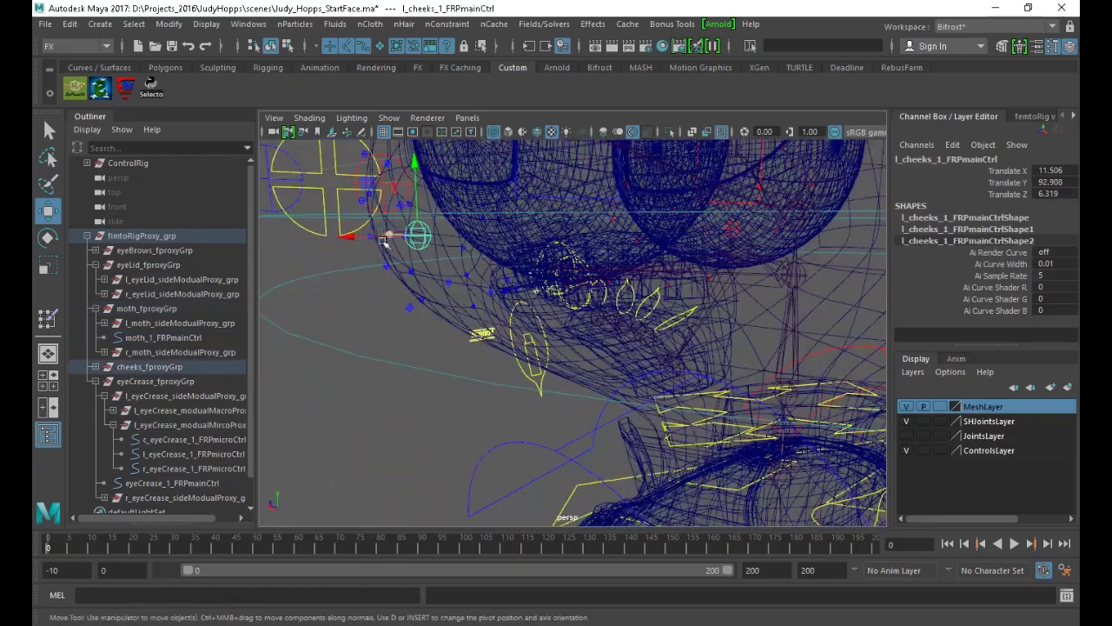
alt+drag(384, 241, 588, 264)
scroll(588, 264, down, 3)
Bring up femtoRig's proxy setup options, showing the mirroring and rig generation settings
click(1034, 115)
click(940, 117)
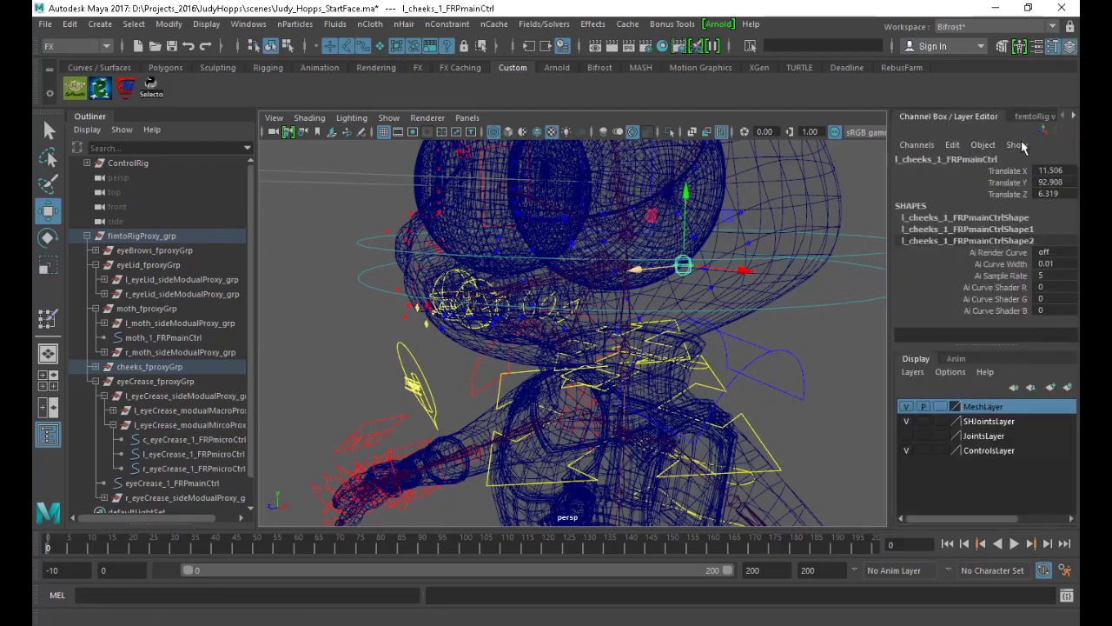
click(1035, 116)
scroll(950, 141, up, 5)
click(932, 133)
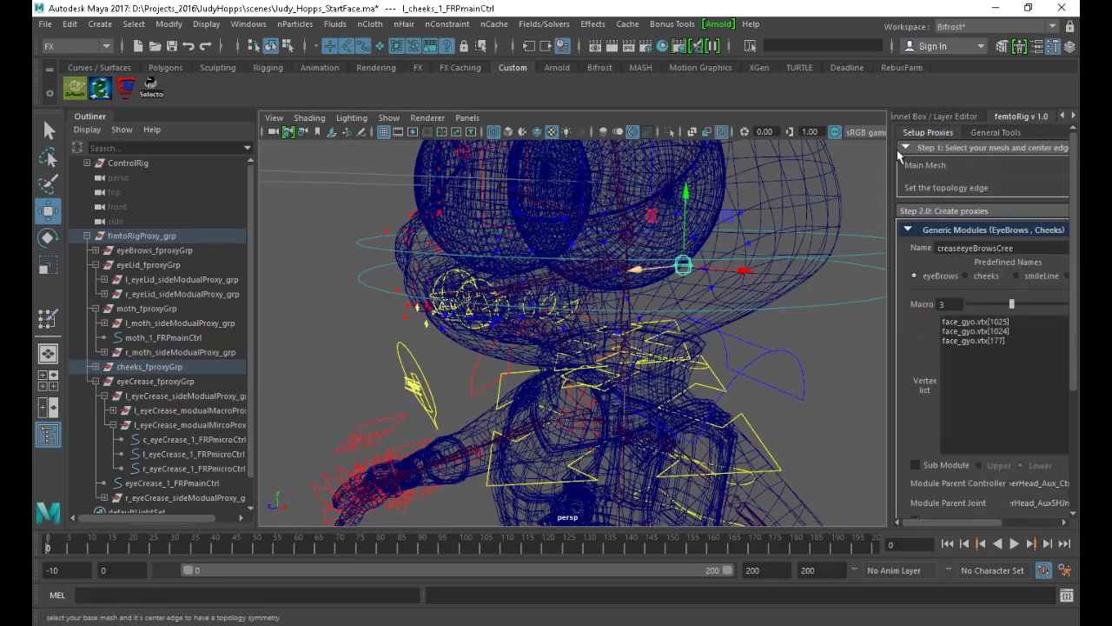
drag(894, 156, 794, 157)
scroll(1006, 364, down, 8)
alt+drag(678, 365, 506, 304)
alt+middle_drag(491, 276, 501, 372)
alt+drag(502, 372, 253, 355)
click(490, 331)
key(ctrl+z)
key(q)
click(487, 326)
key(w)
alt+drag(478, 327, 468, 297)
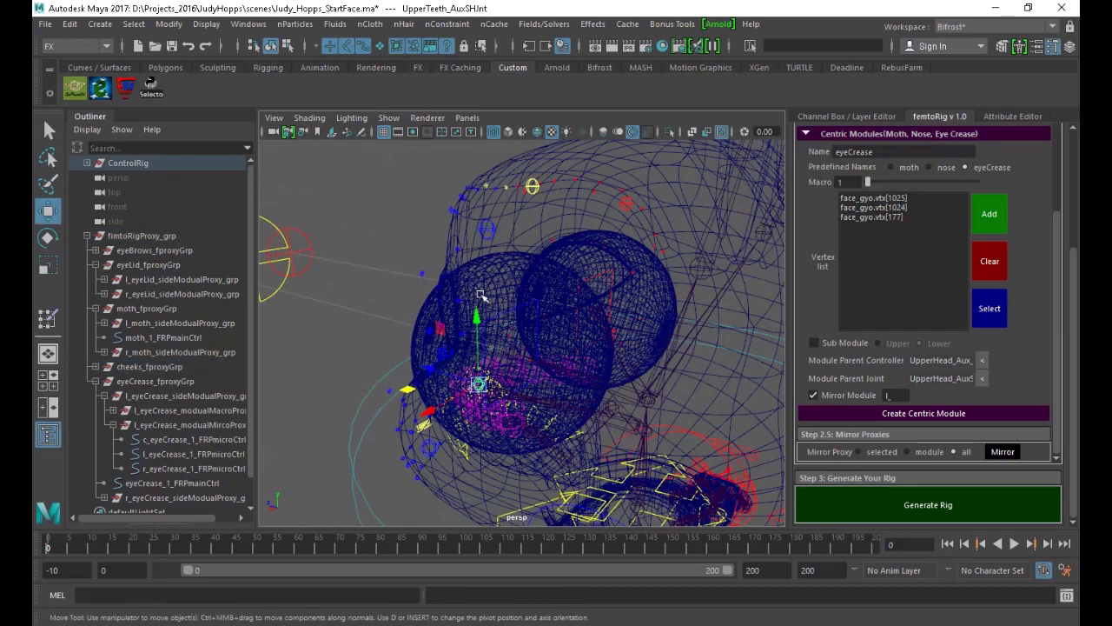
Select the left eyebrow's main proxy control and nudge its position inside the forehead
click(488, 229)
alt+drag(487, 230, 437, 272)
drag(401, 334, 400, 334)
alt+drag(403, 293, 538, 129)
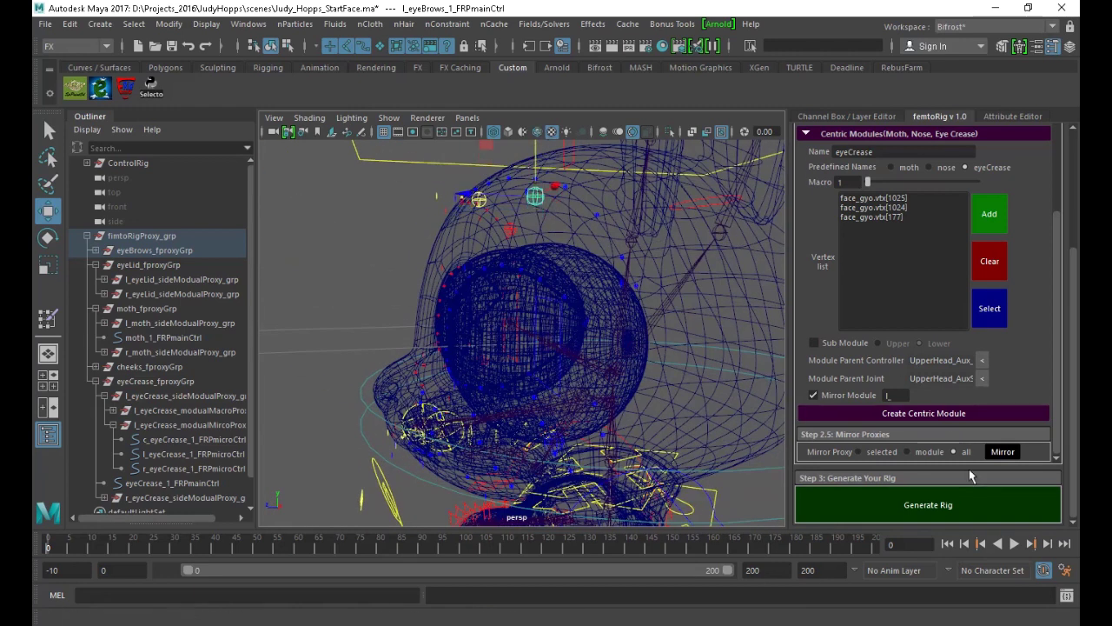
Switch the viewport to textured shading and generate the face rig from the proxies
alt+drag(521, 347, 620, 271)
key(6)
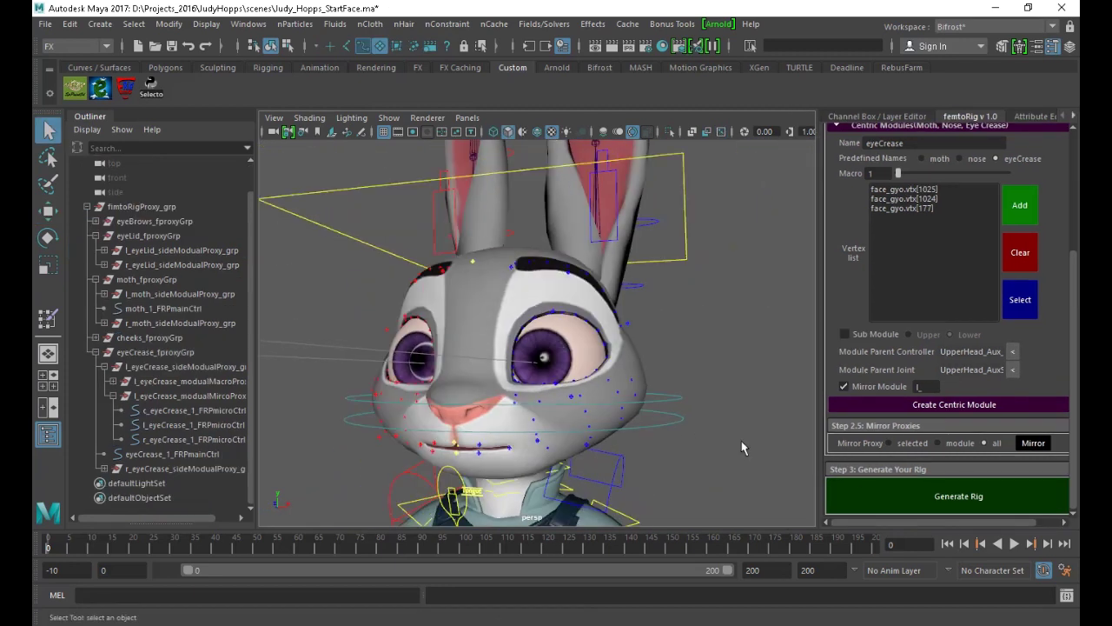
click(906, 495)
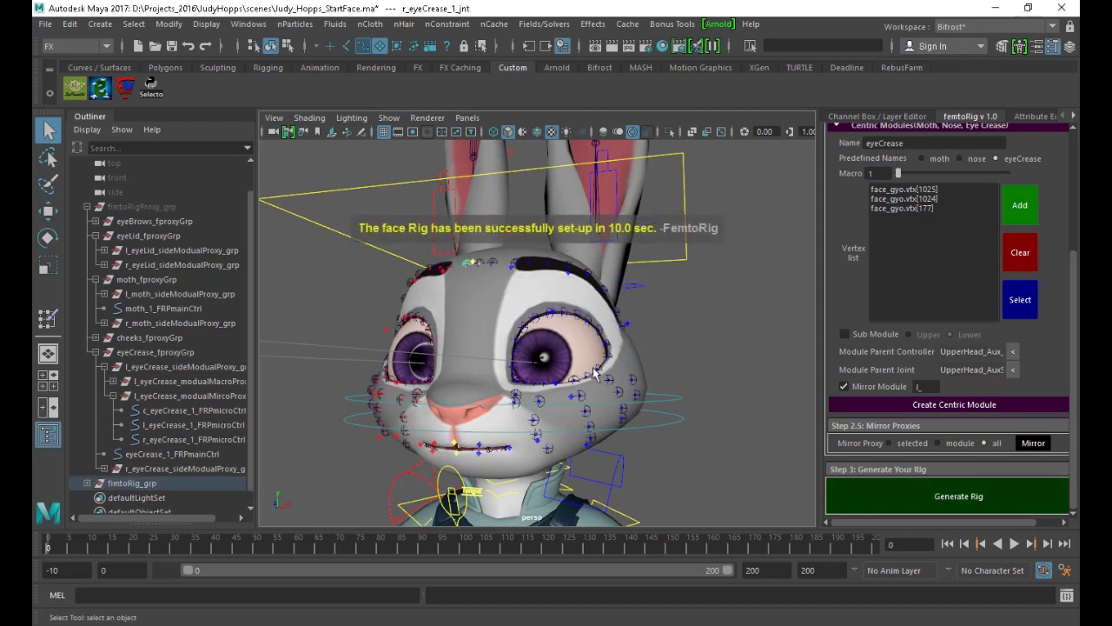
Move the left cheek's macro control outward, away from the mouth, to test the generated face rig
alt+drag(524, 402, 548, 369)
alt+right_drag(549, 368, 581, 447)
alt+middle_drag(579, 409, 604, 302)
alt+right_drag(604, 302, 600, 374)
alt+drag(600, 374, 564, 385)
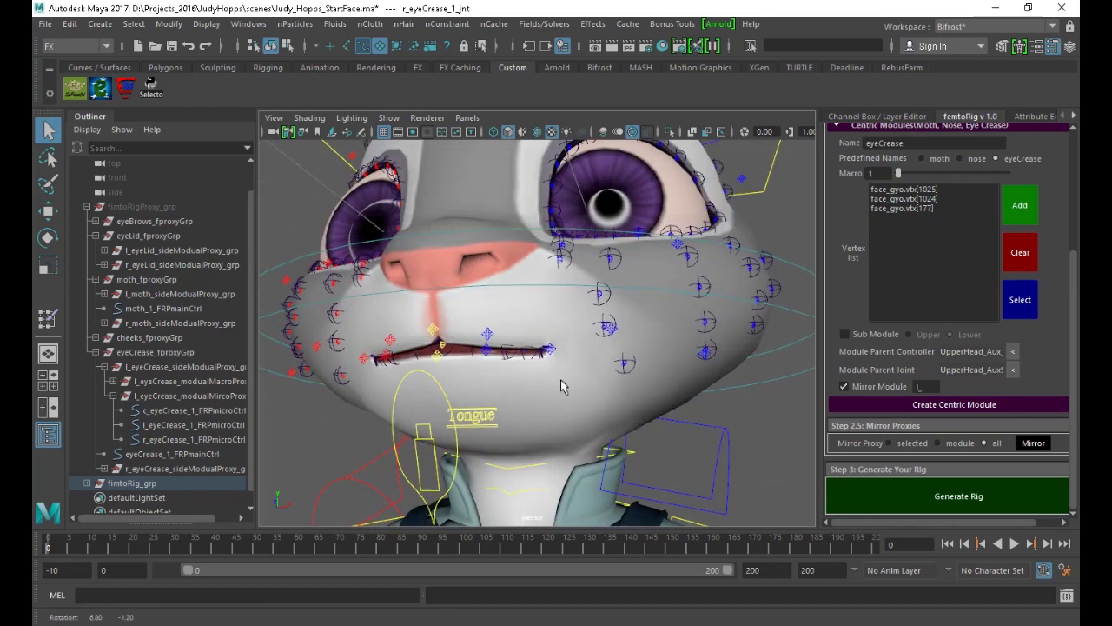
click(615, 339)
key(w)
drag(615, 339, 684, 341)
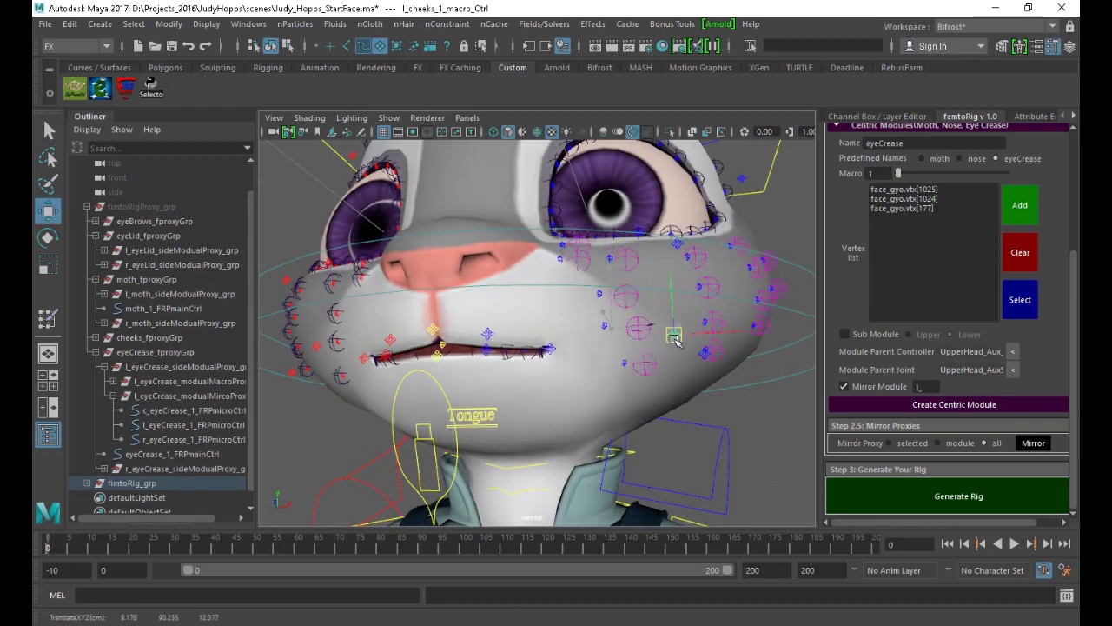
Test the left upper eyelid's macro control by moving it down over the eye
click(554, 352)
drag(576, 323, 513, 439)
click(550, 286)
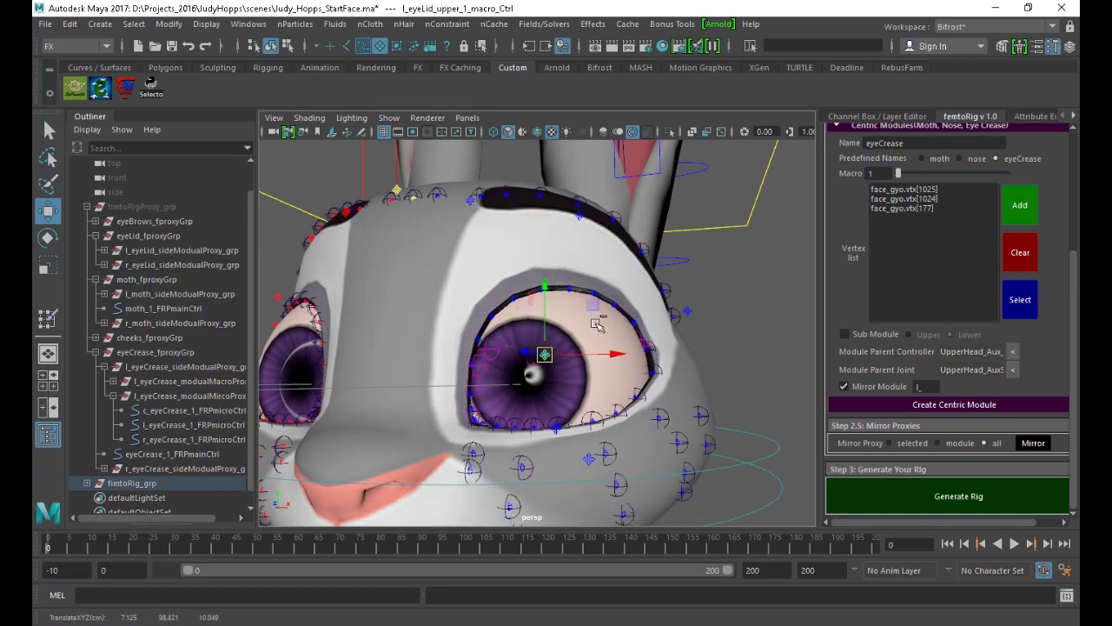
Test the middle macro control of the left eyebrow by moving it around, and undo each trial move
click(581, 214)
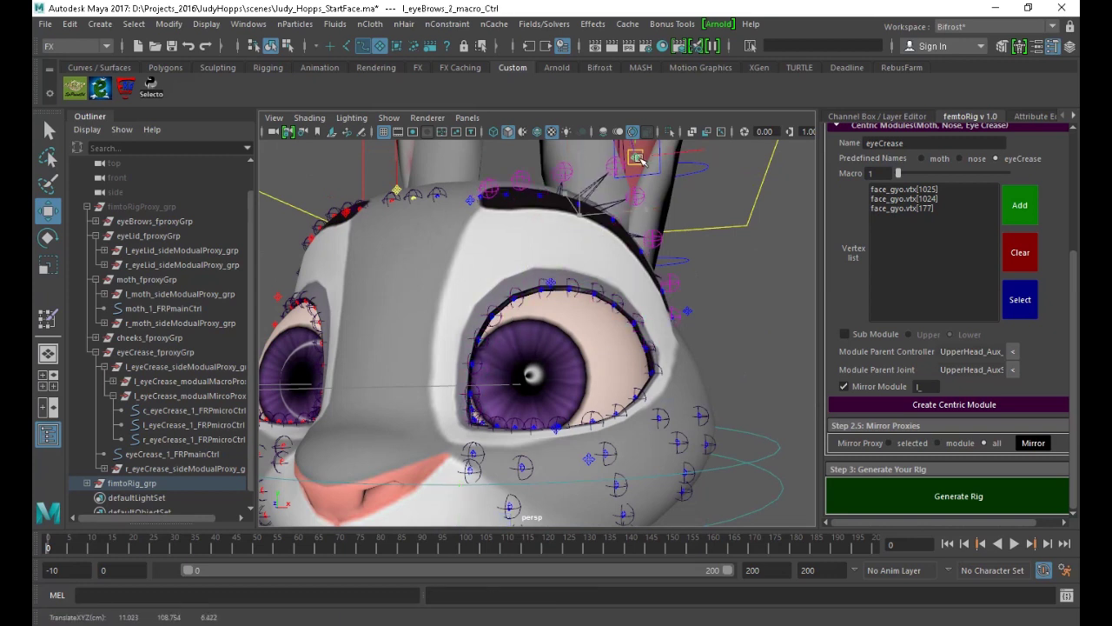
alt+drag(584, 221, 561, 285)
scroll(558, 287, up, 3)
alt+middle_drag(586, 267, 543, 362)
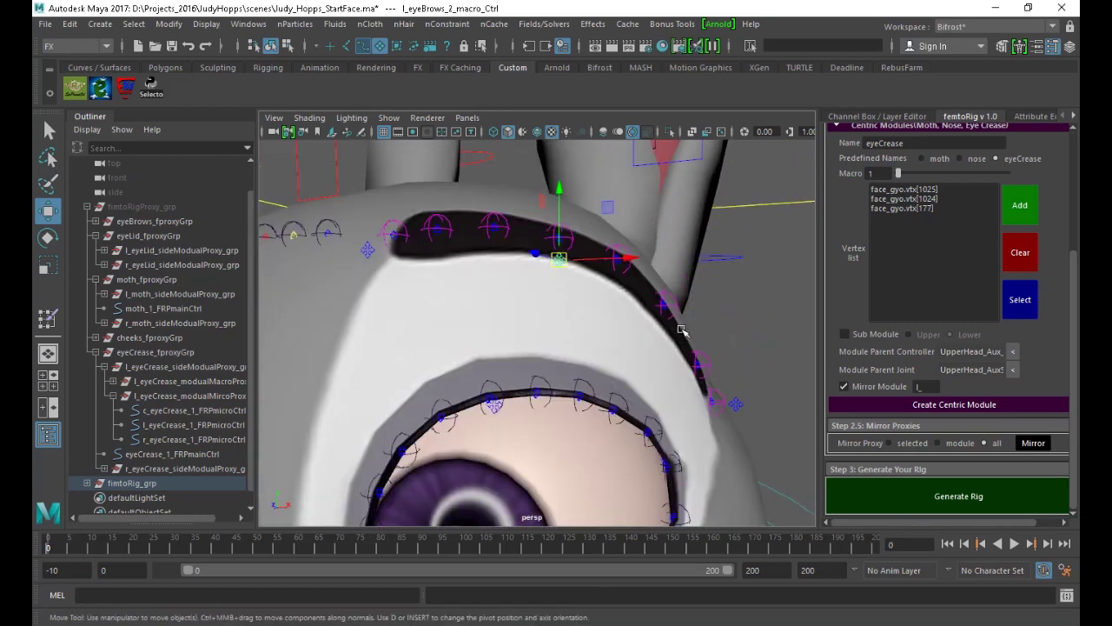
drag(557, 261, 730, 221)
key(ctrl+z)
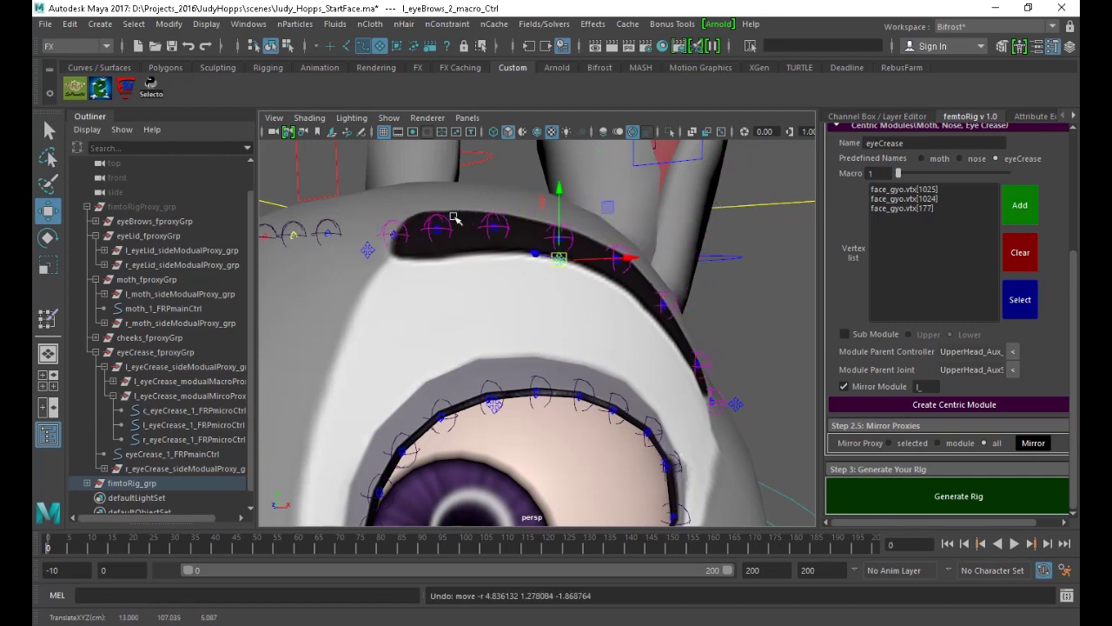
alt+drag(597, 304, 597, 262)
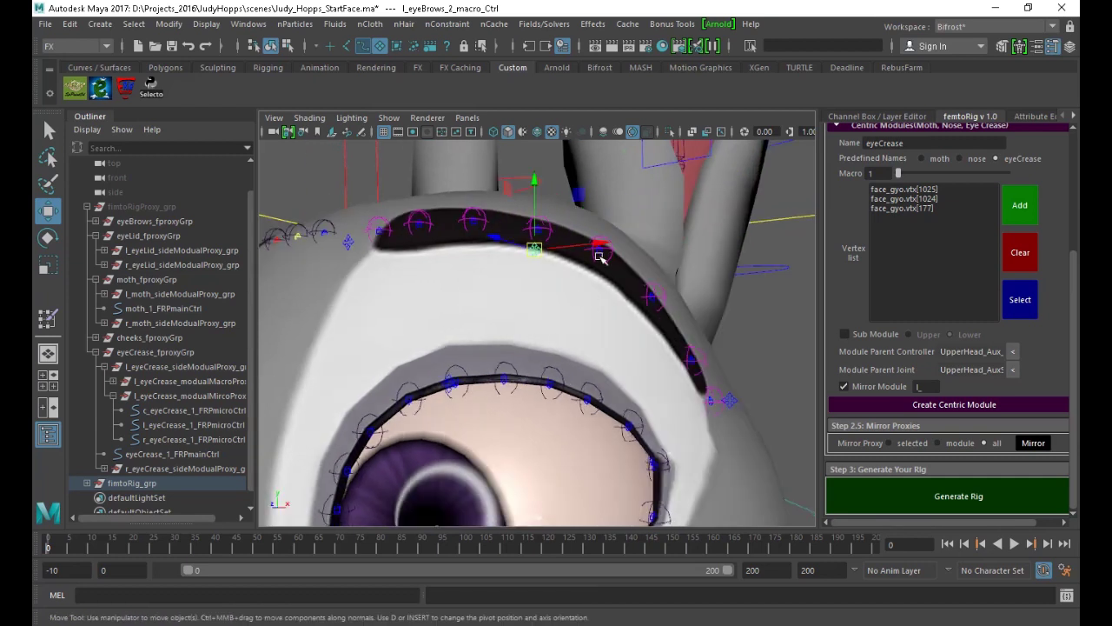
mouse_move(536, 251)
mouse_down()
mouse_move(563, 214)
mouse_move(519, 249)
mouse_up()
key(ctrl+z)
Inspect the channel values of the left eyebrow's middle macro control and of the fourth micro control above it
scroll(519, 249, up, 3)
key(q)
click(499, 251)
scroll(556, 289, down, 3)
click(570, 242)
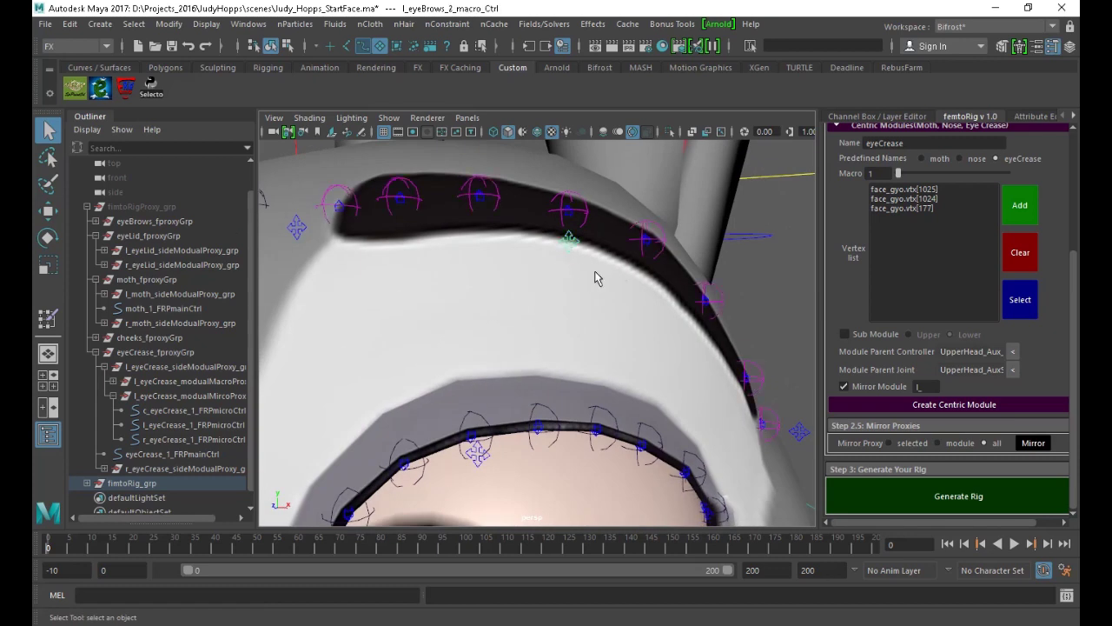
click(1070, 48)
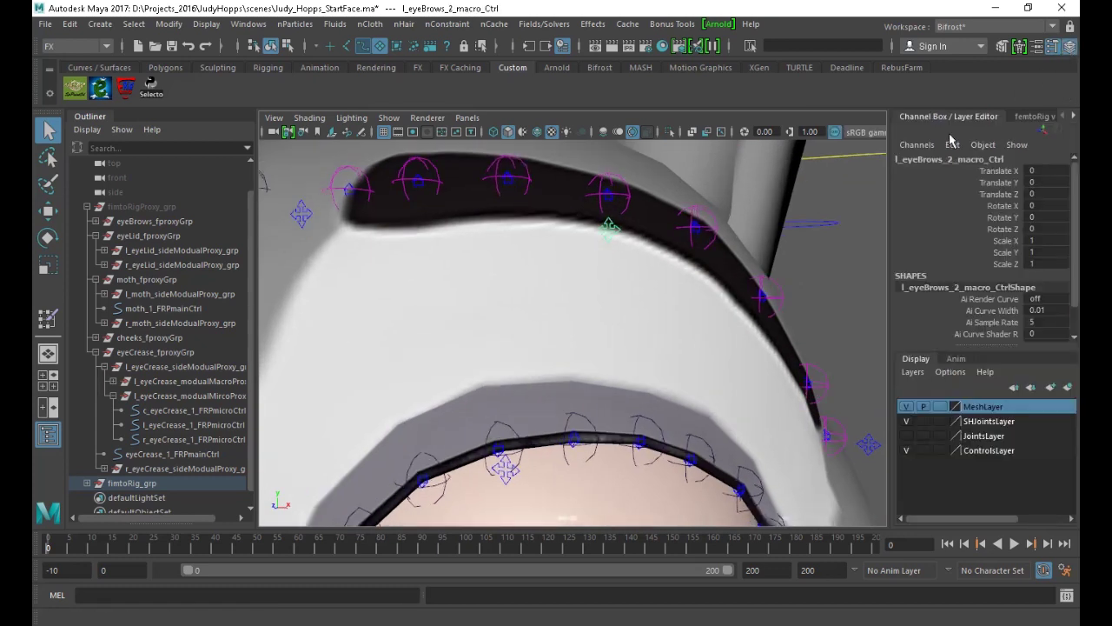
click(611, 198)
alt+drag(867, 268, 775, 276)
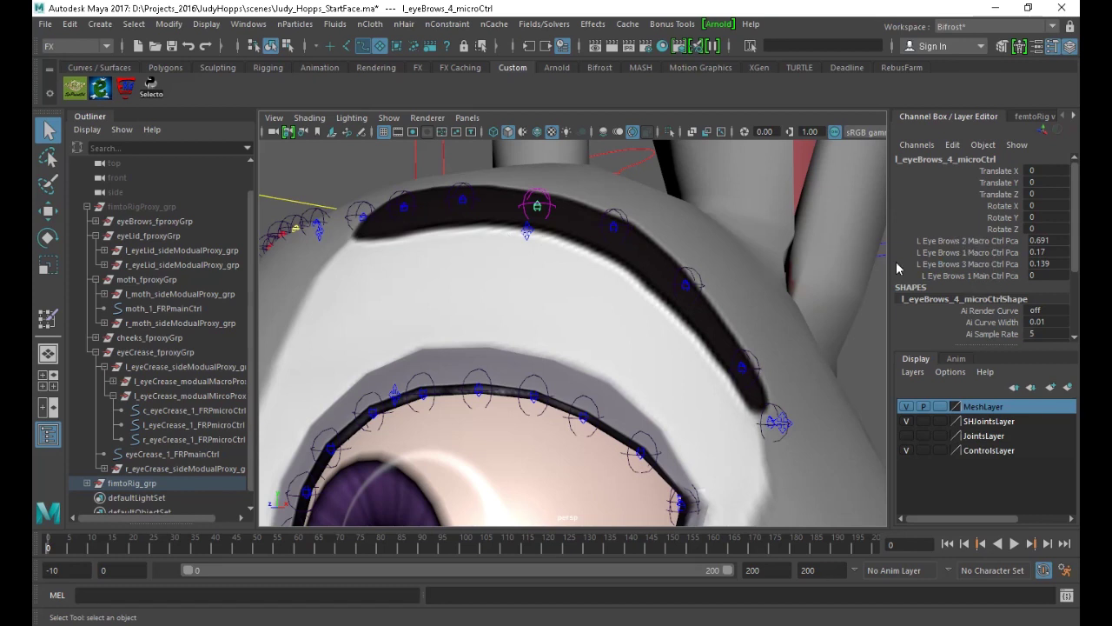
alt+drag(765, 280, 581, 308)
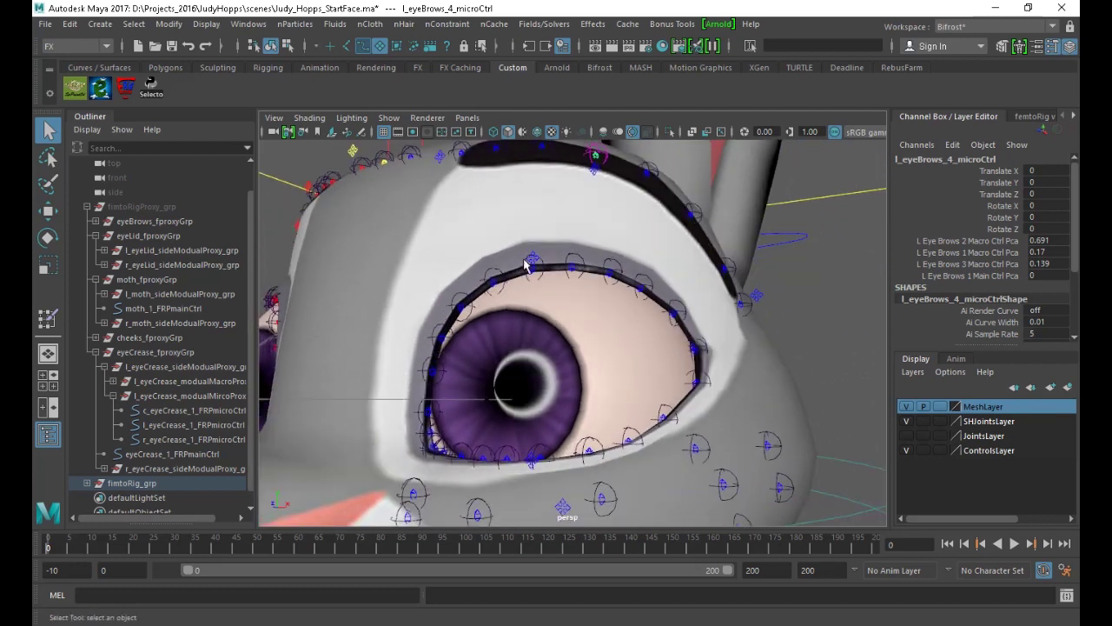
Select the left upper eyelid's macro control for moving and bring up femtoRig's general skin tools
click(528, 260)
key(w)
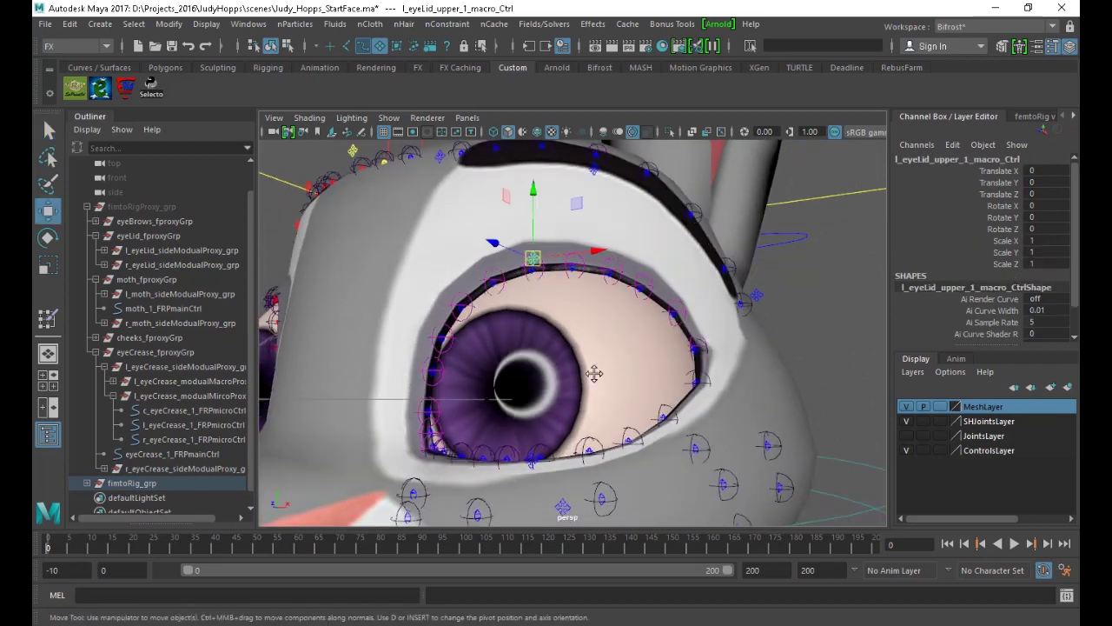
alt+drag(591, 377, 613, 322)
alt+right_drag(613, 321, 545, 318)
alt+drag(545, 318, 551, 296)
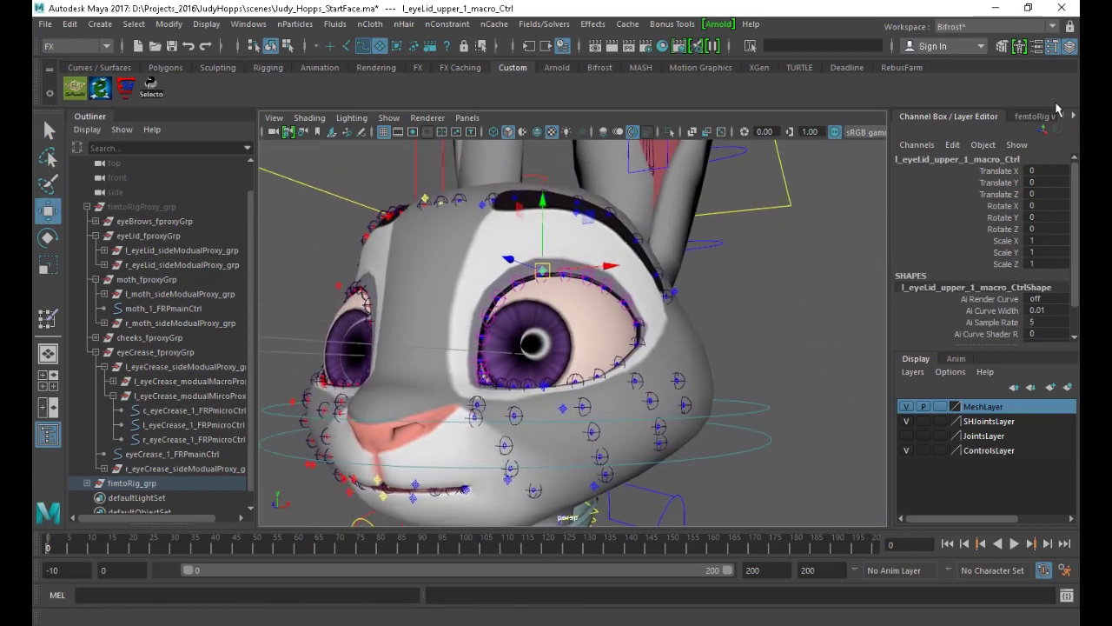
click(1034, 115)
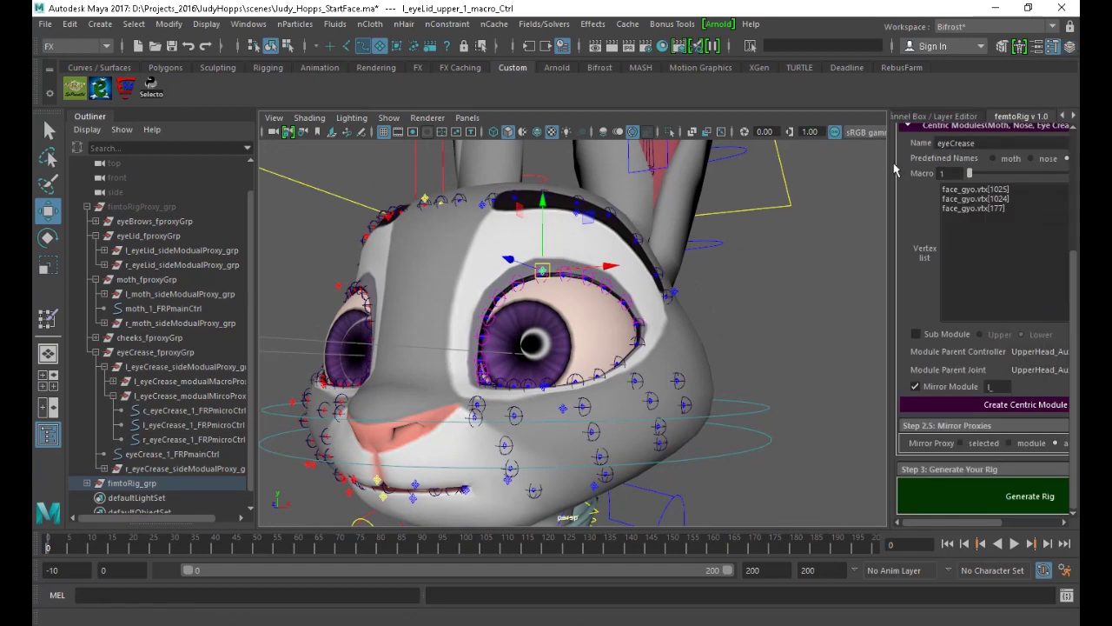
drag(892, 164, 819, 161)
scroll(862, 242, up, 5)
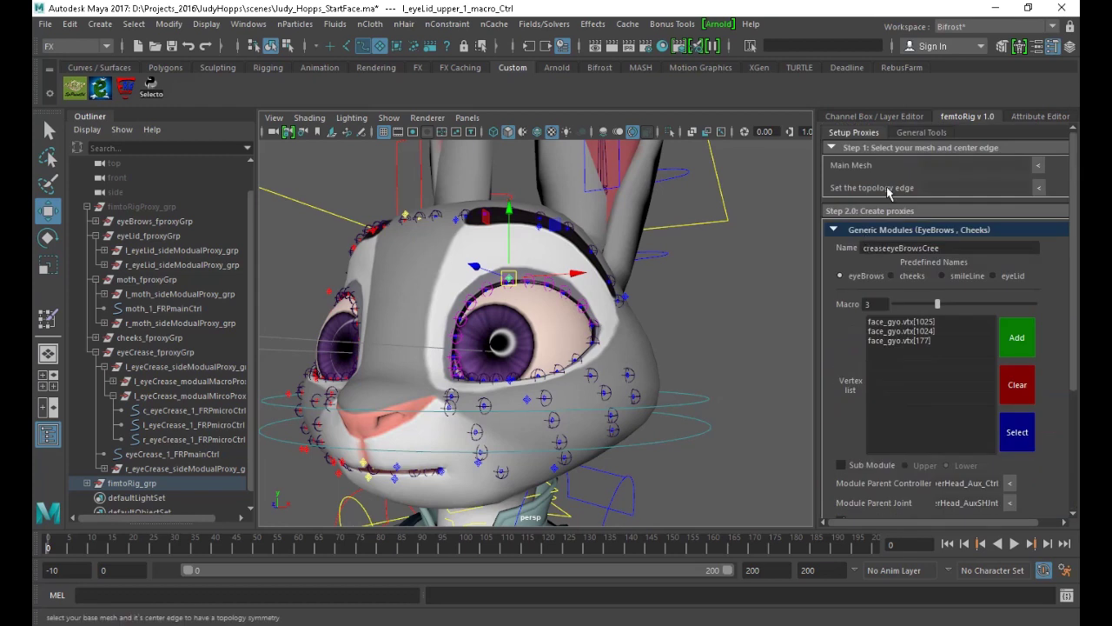
click(917, 132)
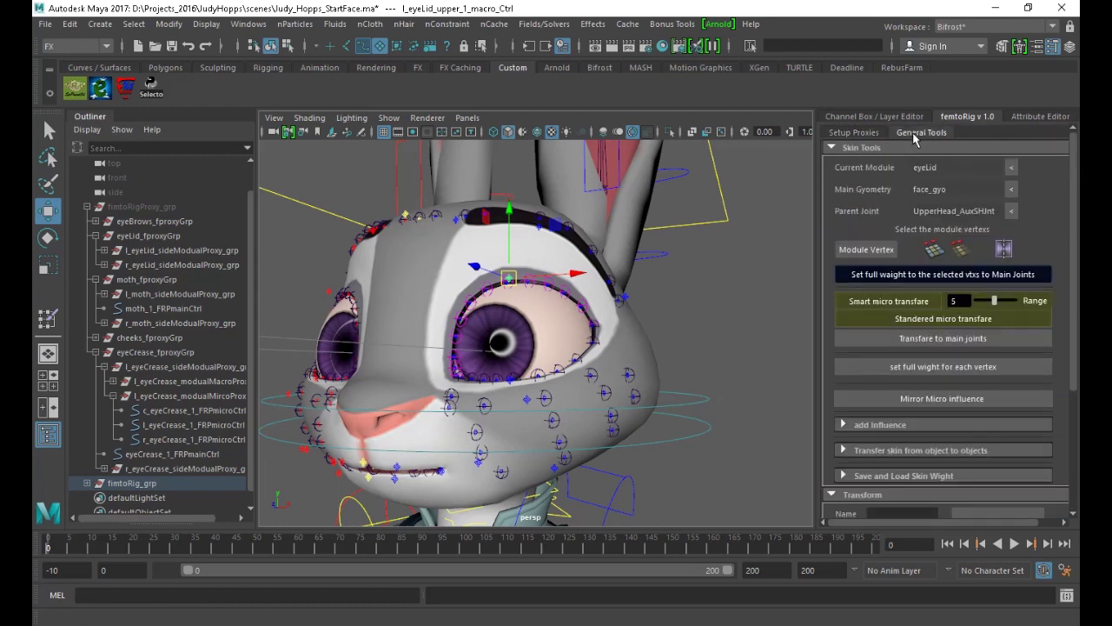
Return to femtoRig's proxy setup and assign the face mesh face_gyo as the main mesh
click(856, 133)
alt+drag(545, 265, 400, 243)
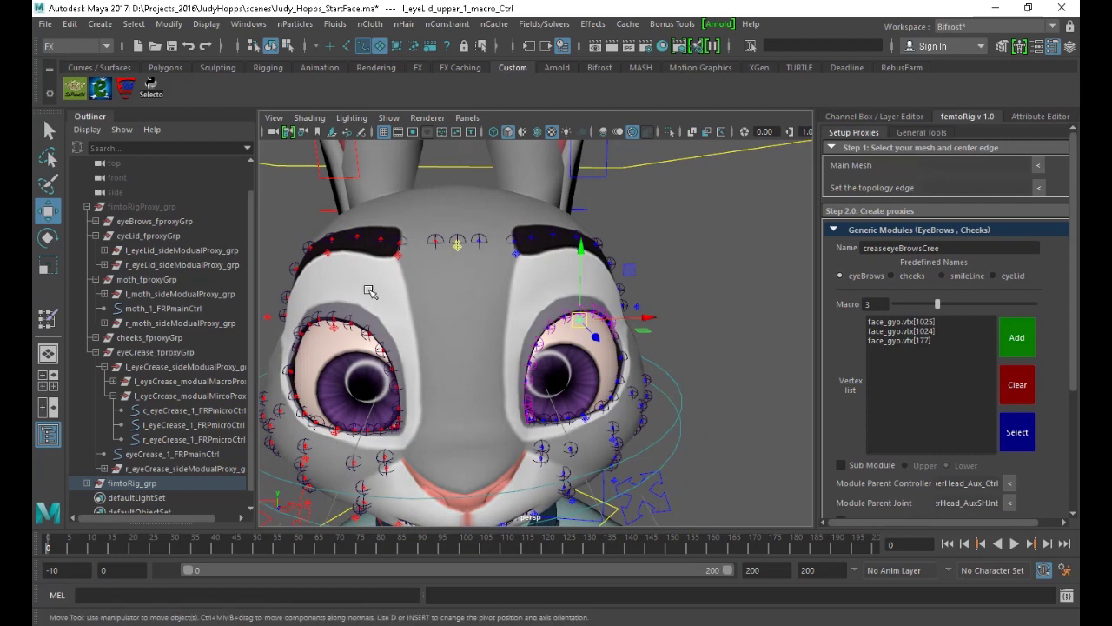
click(429, 310)
alt+middle_drag(475, 323, 475, 388)
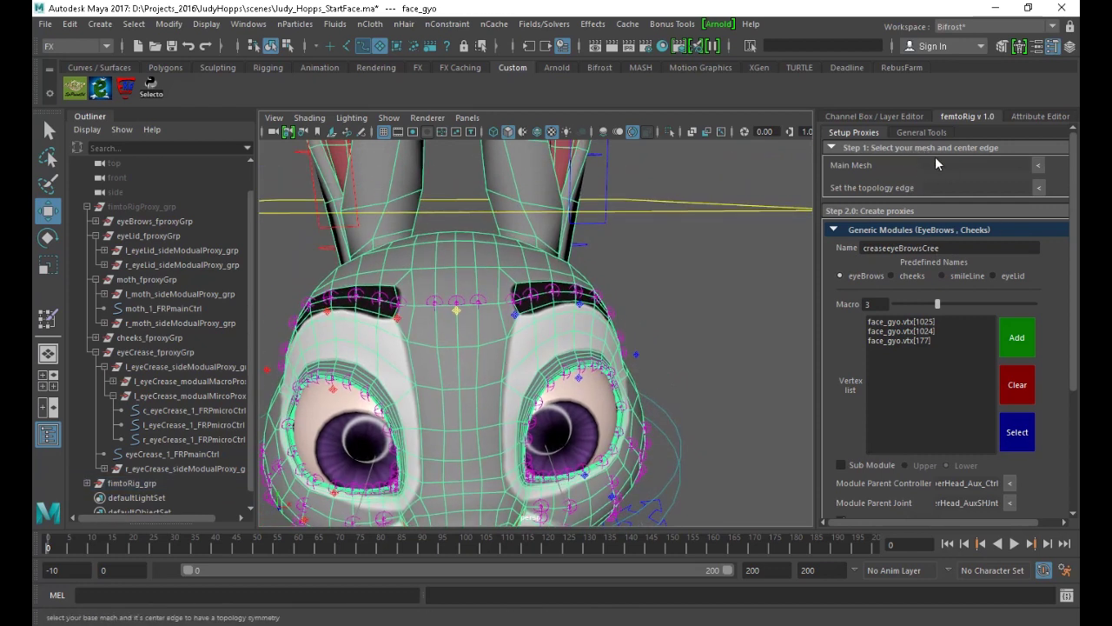
alt+drag(592, 299, 556, 295)
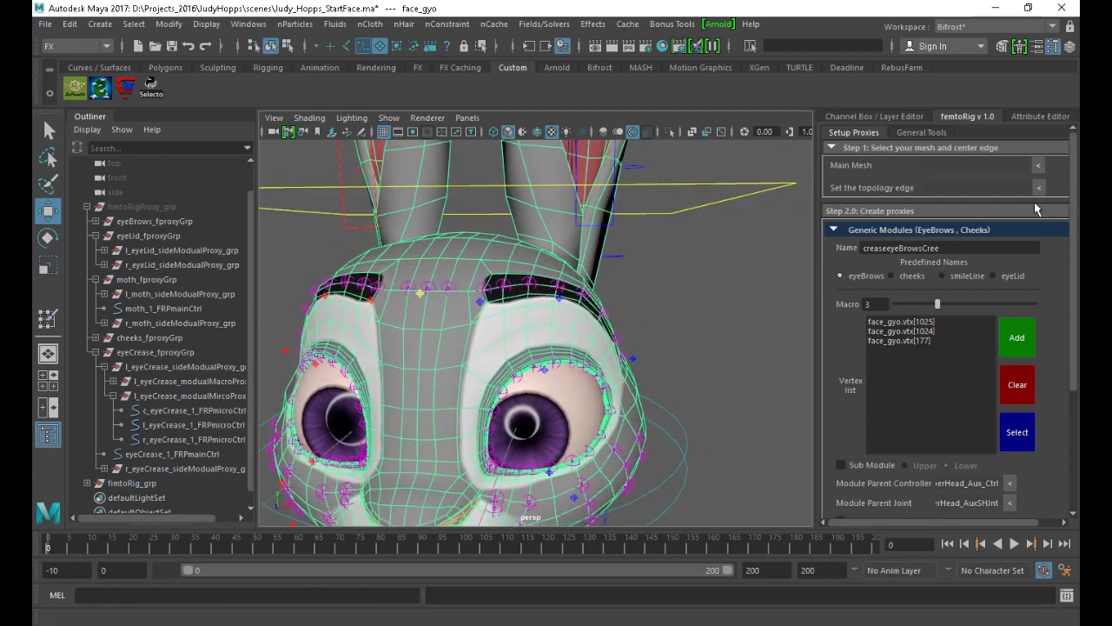
click(1040, 166)
Set the face mesh's central forehead edge, face_gyo.e[354], as the topology edge
right_drag(432, 345, 435, 187)
right_drag(434, 166, 430, 130)
click(458, 310)
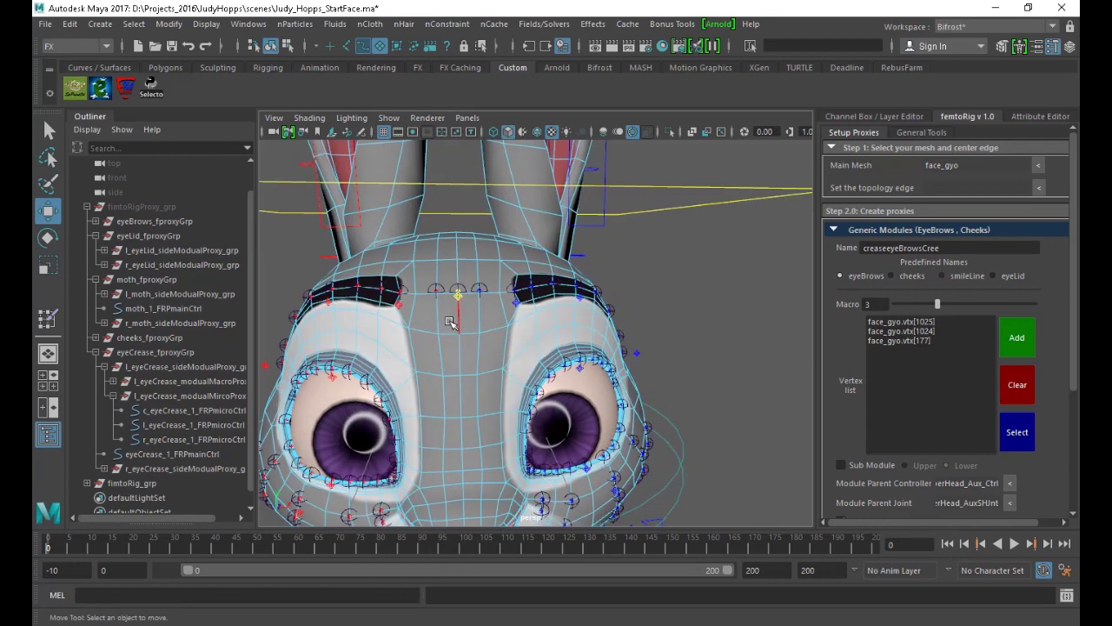
click(1041, 189)
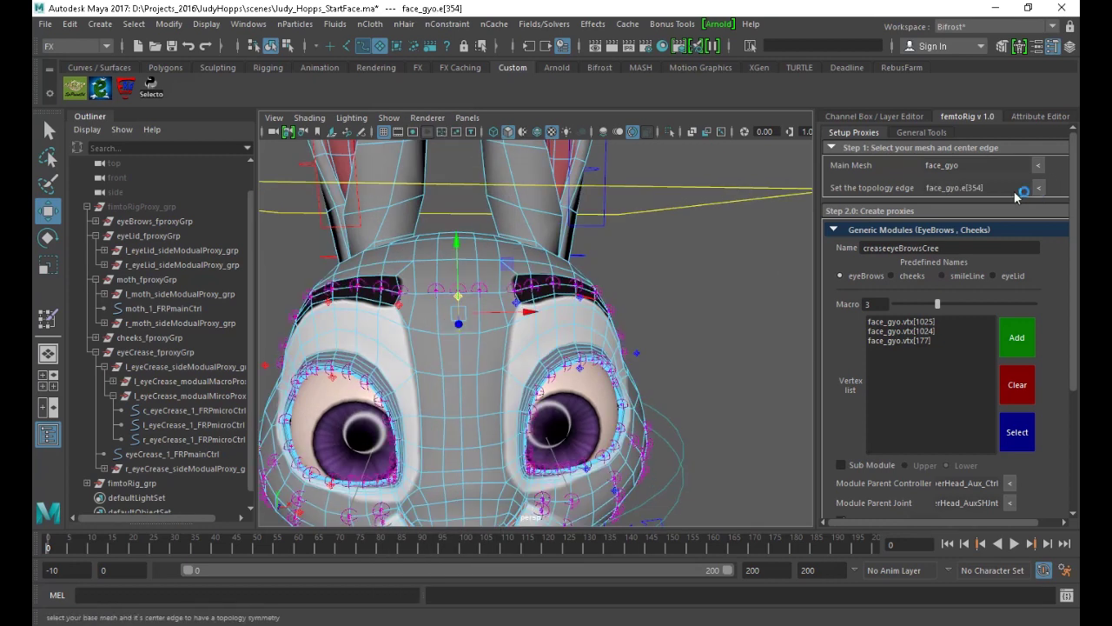
Examine the face mesh's edge flow and symmetry across the forehead and around both eyes
alt+drag(346, 353, 341, 332)
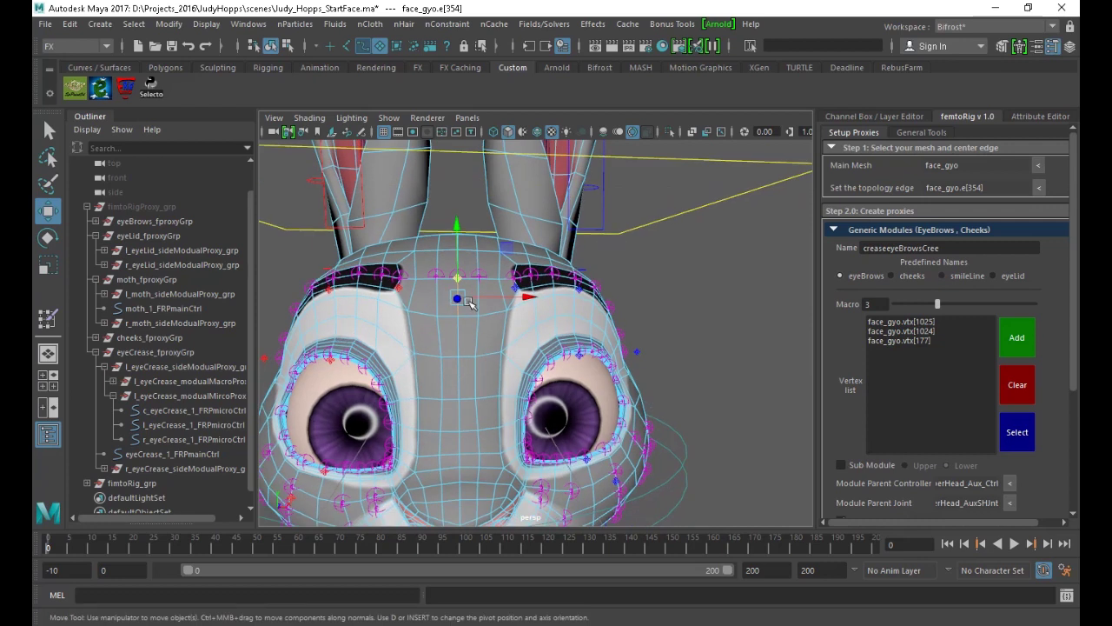
alt+drag(517, 320, 450, 336)
scroll(472, 339, up, 3)
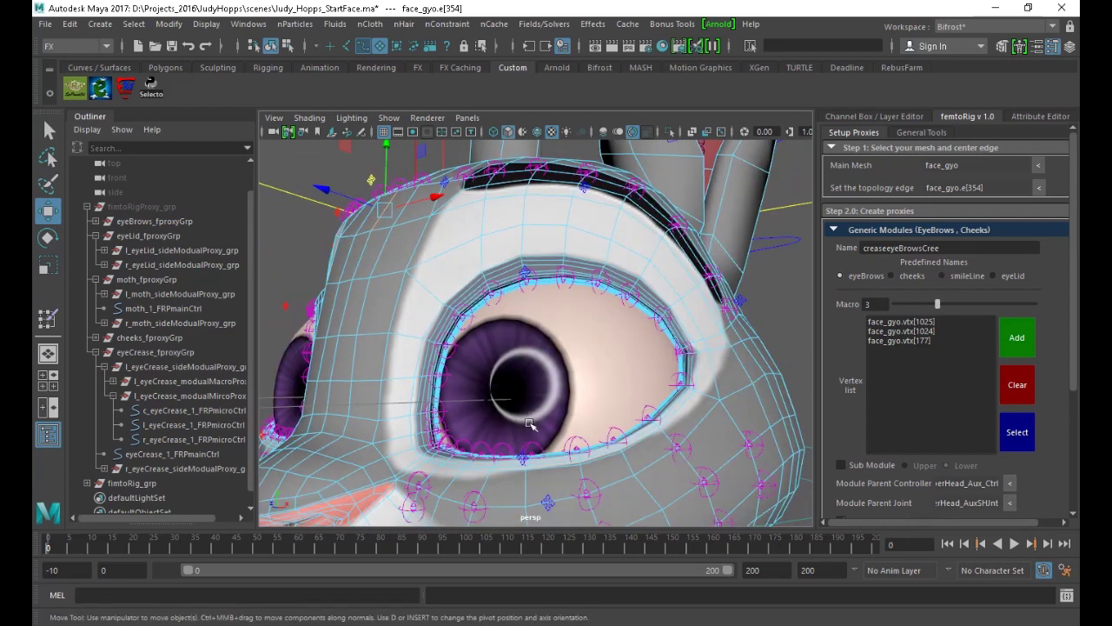
alt+drag(670, 416, 589, 328)
alt+drag(586, 390, 563, 357)
scroll(563, 358, up, 3)
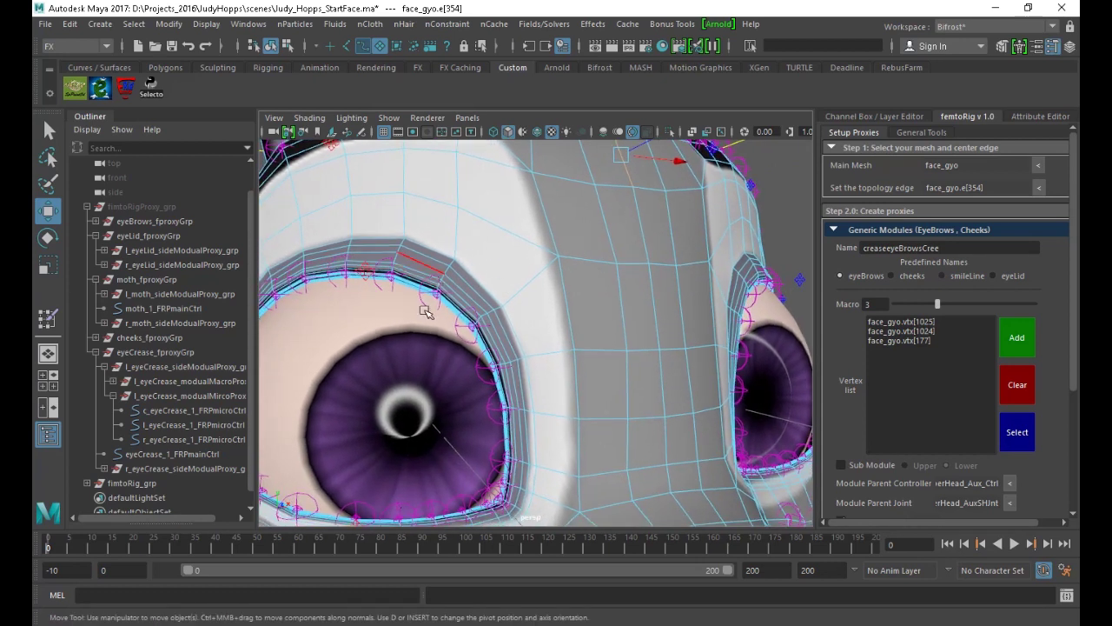
scroll(418, 284, down, 2)
scroll(529, 312, down, 3)
alt+drag(529, 313, 439, 281)
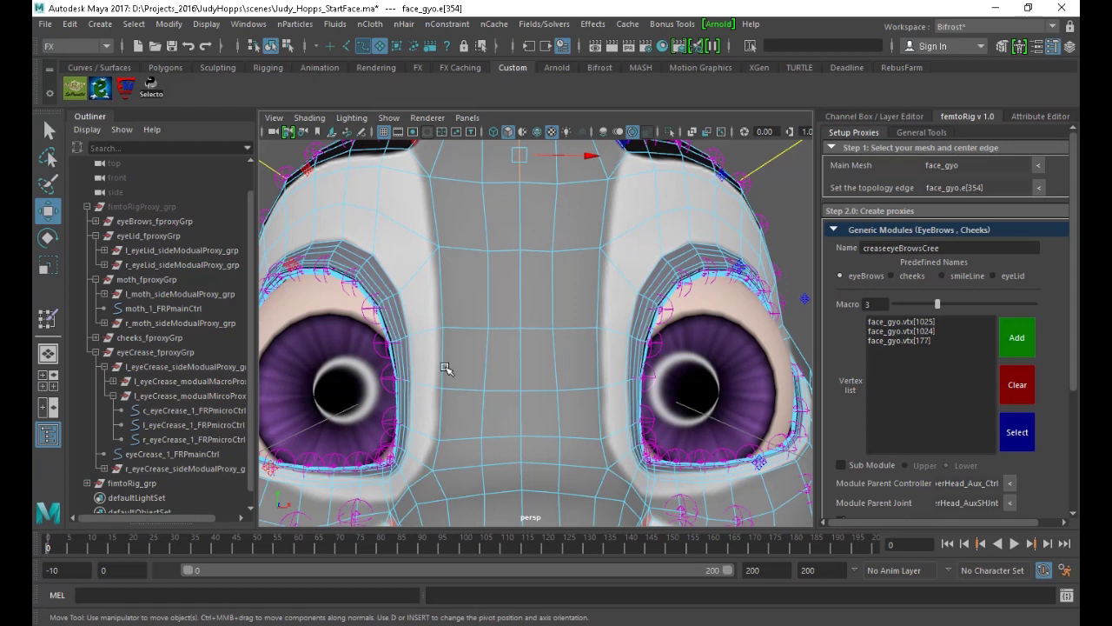
alt+middle_drag(461, 370, 482, 410)
alt+middle_drag(581, 377, 539, 415)
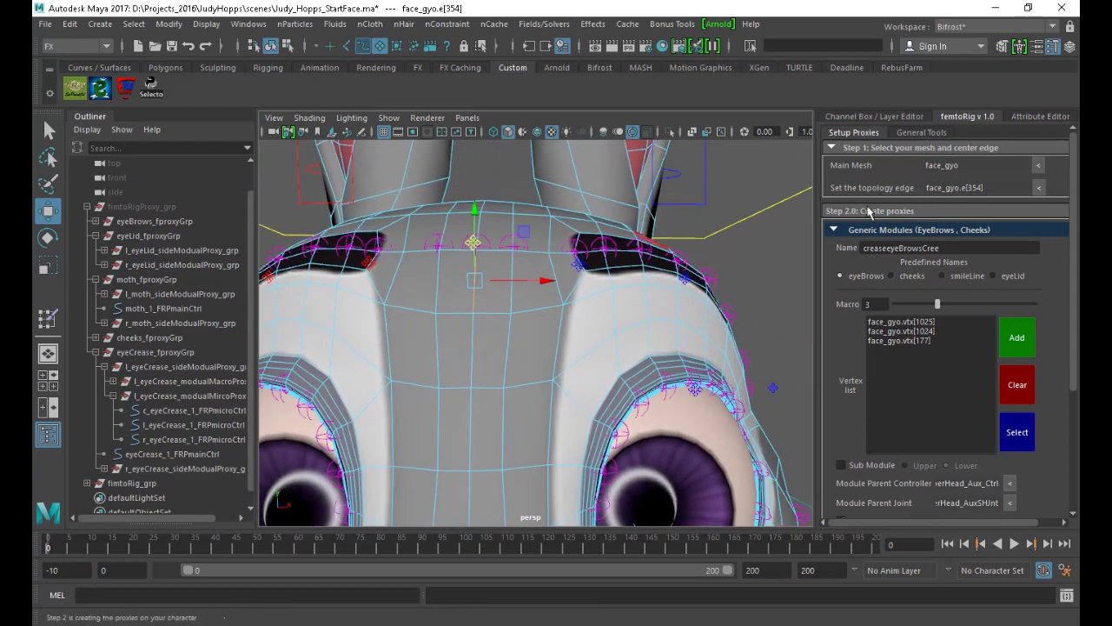
alt+drag(541, 357, 461, 376)
alt+middle_drag(500, 369, 499, 313)
alt+drag(499, 313, 581, 261)
Leave edge mode on the face mesh and use femtoRig's skin tools to select the eyelid module's vertices from its upper macro control
click(914, 133)
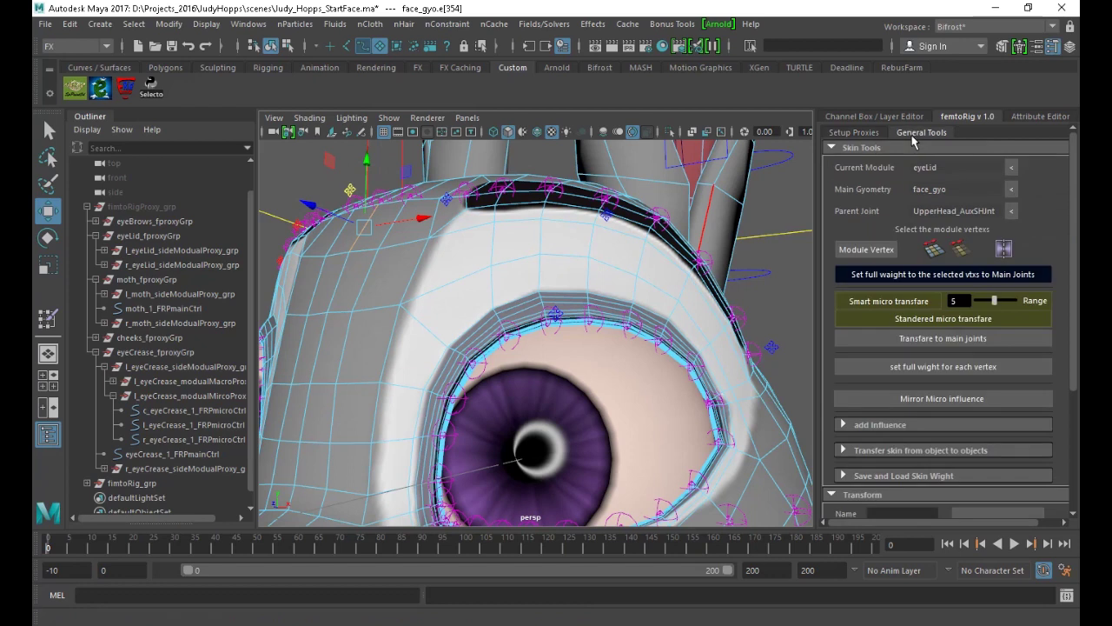
alt+middle_drag(655, 308, 668, 243)
click(467, 375)
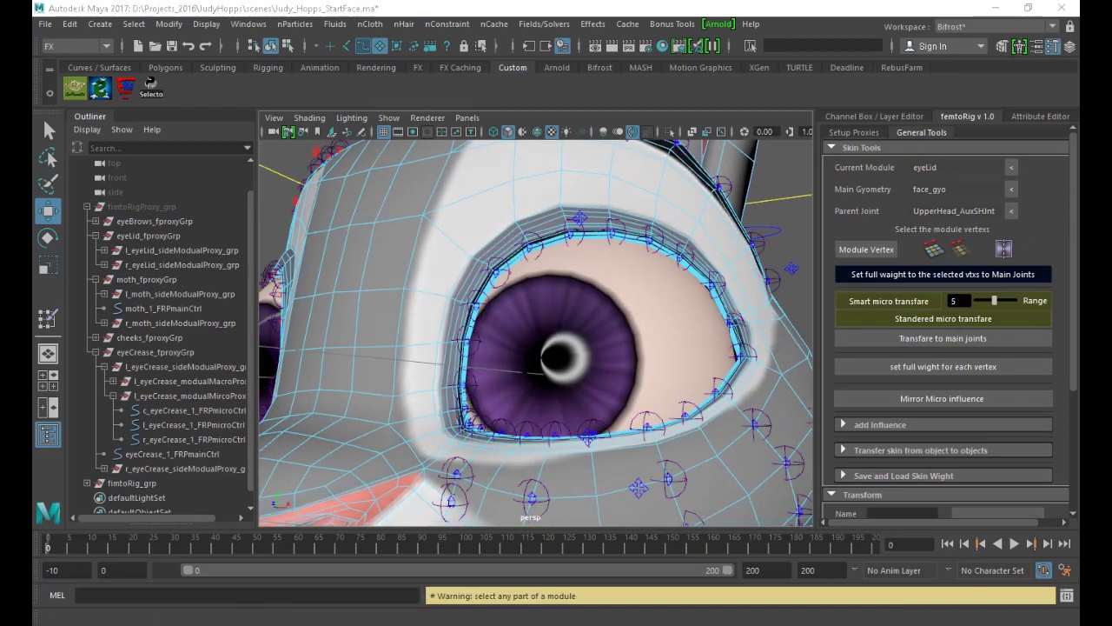
right_drag(589, 215, 621, 206)
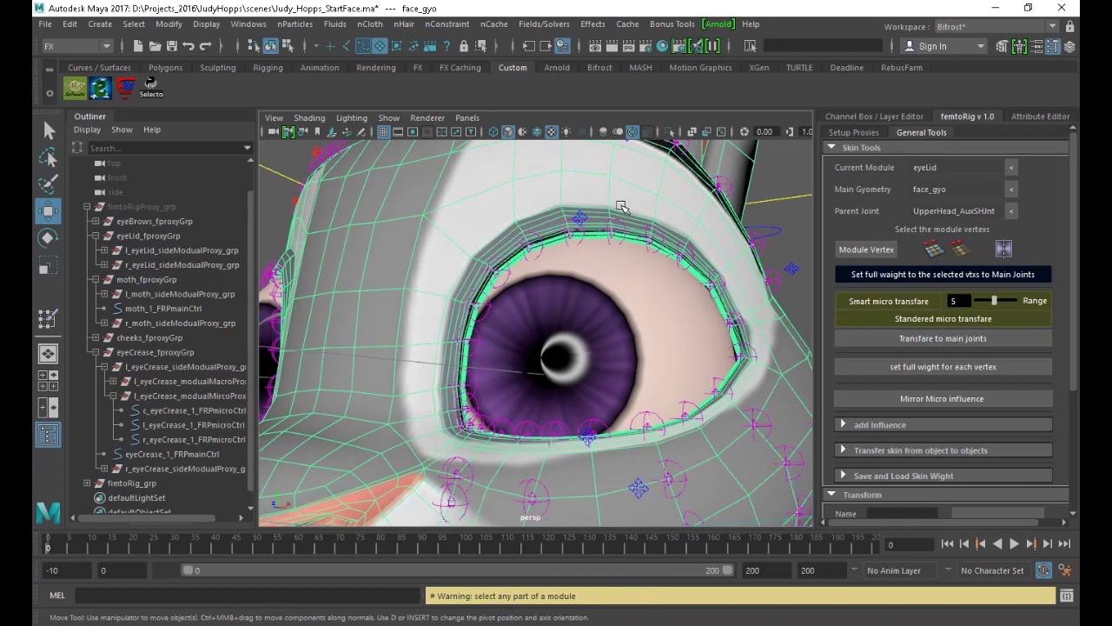
click(577, 217)
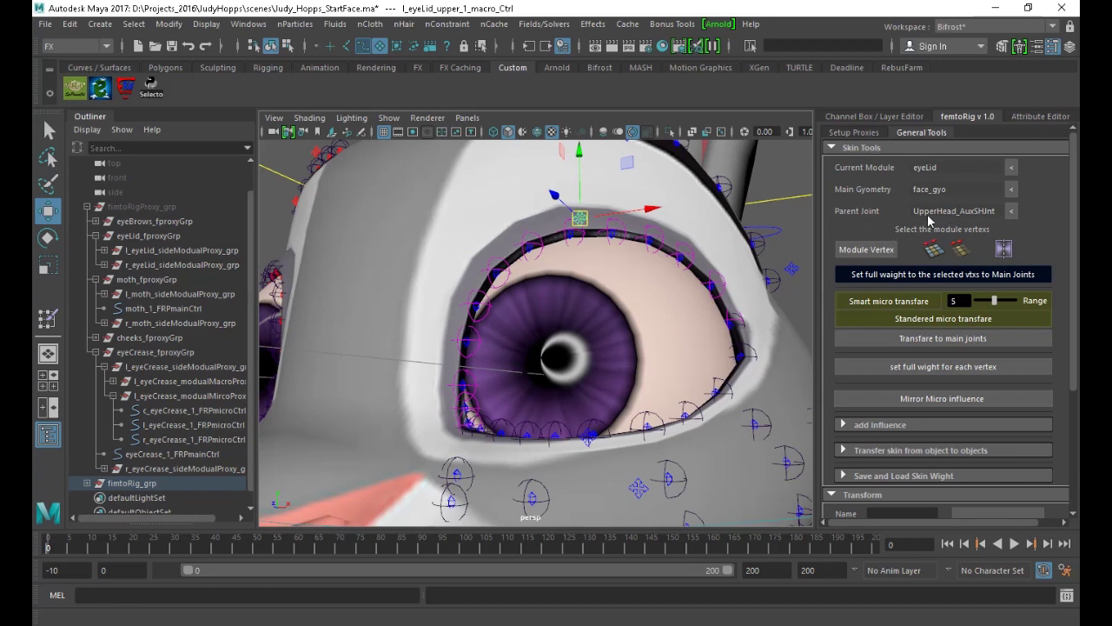
scroll(670, 242, down, 3)
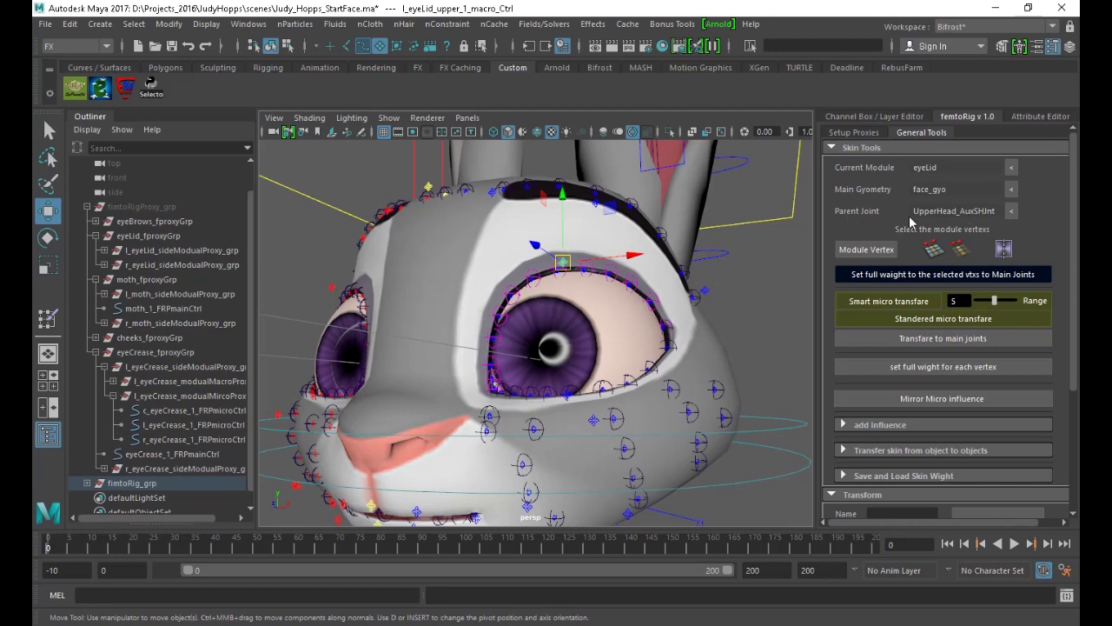
click(850, 258)
Isolate the selected eyelid vertices to check the loop around the left eye, and restore the full model display
alt+right_drag(567, 280, 611, 331)
alt+drag(611, 331, 530, 335)
key(ctrl+1)
key(f)
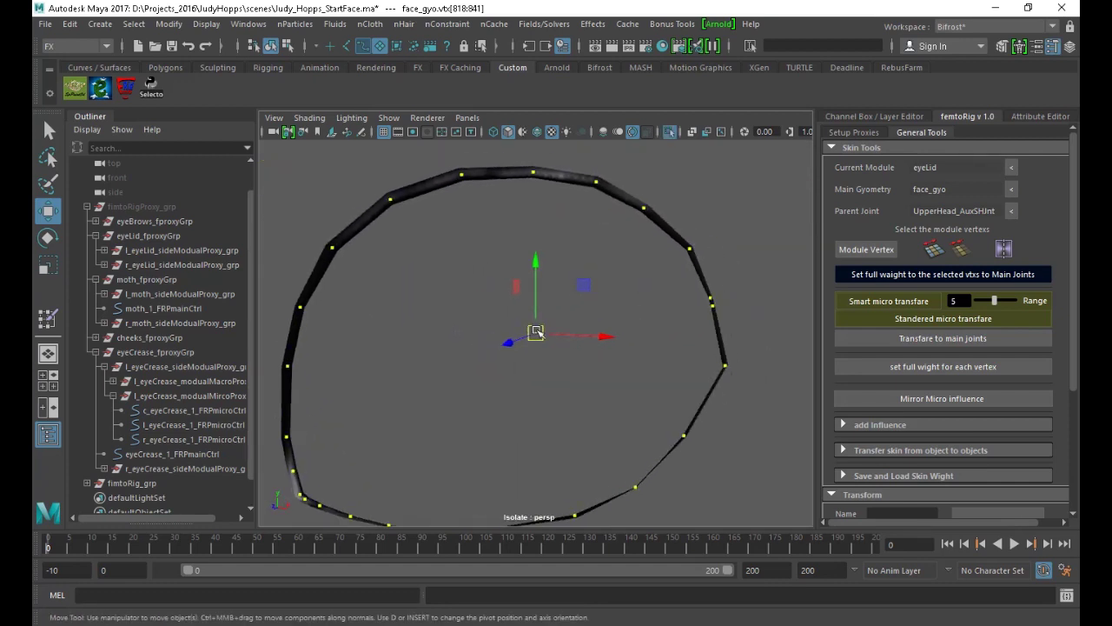
alt+middle_drag(531, 333, 546, 310)
key(ctrl+1)
alt+right_drag(551, 332, 488, 322)
alt+drag(488, 322, 452, 327)
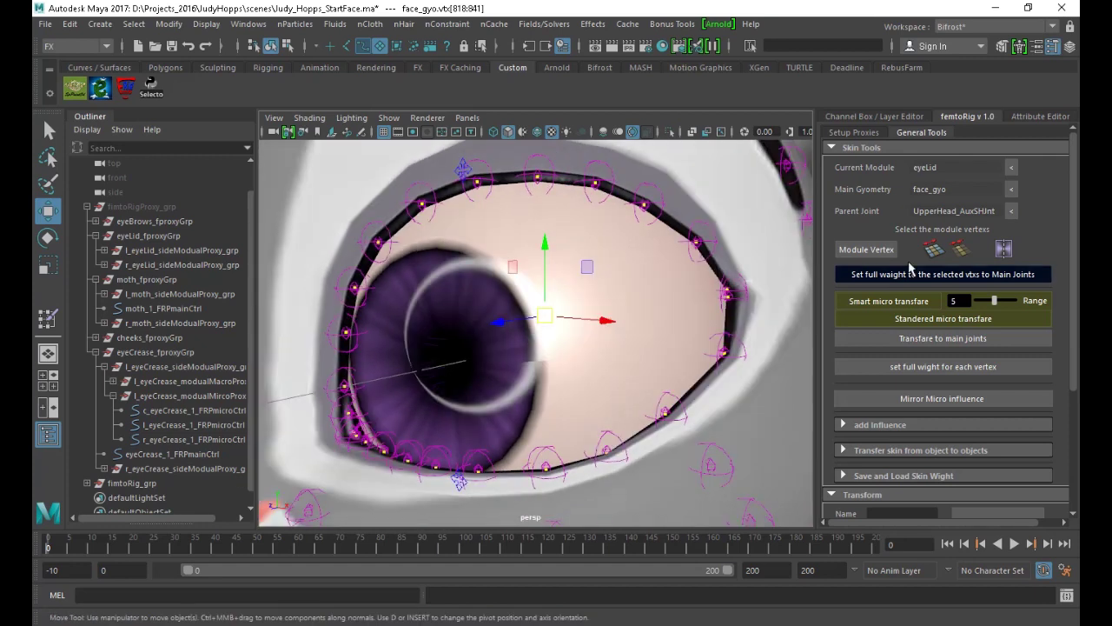
Grow the eyelid vertex selection outward by several loops around the left eye
click(936, 256)
click(936, 258)
click(936, 257)
click(937, 257)
click(936, 257)
alt+drag(539, 348, 589, 285)
click(935, 251)
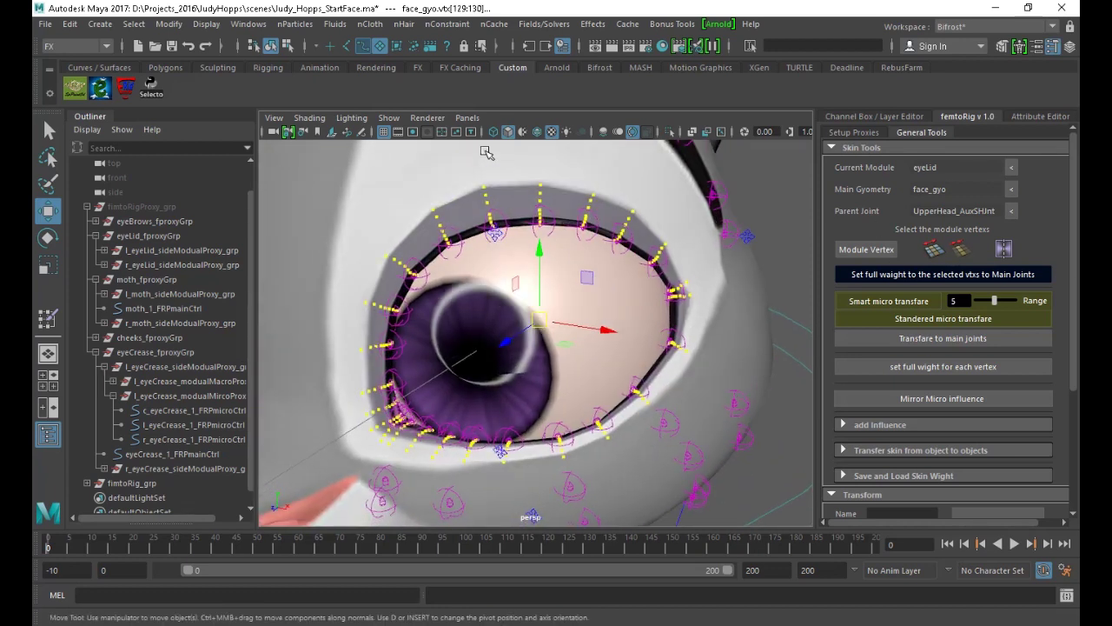
Show wireframe on the shaded model, switch to full wireframe display, and examine the selected eyelid vertices around the eyeball
click(537, 131)
mouse_move(522, 208)
alt+mouse_down()
mouse_move(488, 212)
mouse_move(529, 216)
alt+mouse_up()
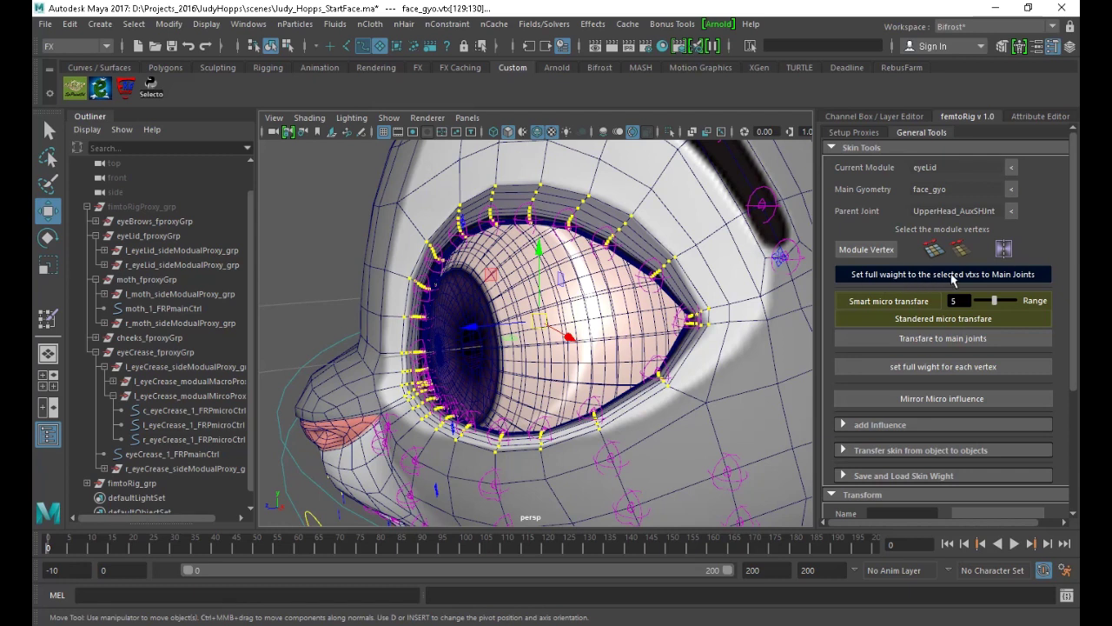
alt+drag(631, 295, 530, 287)
key(4)
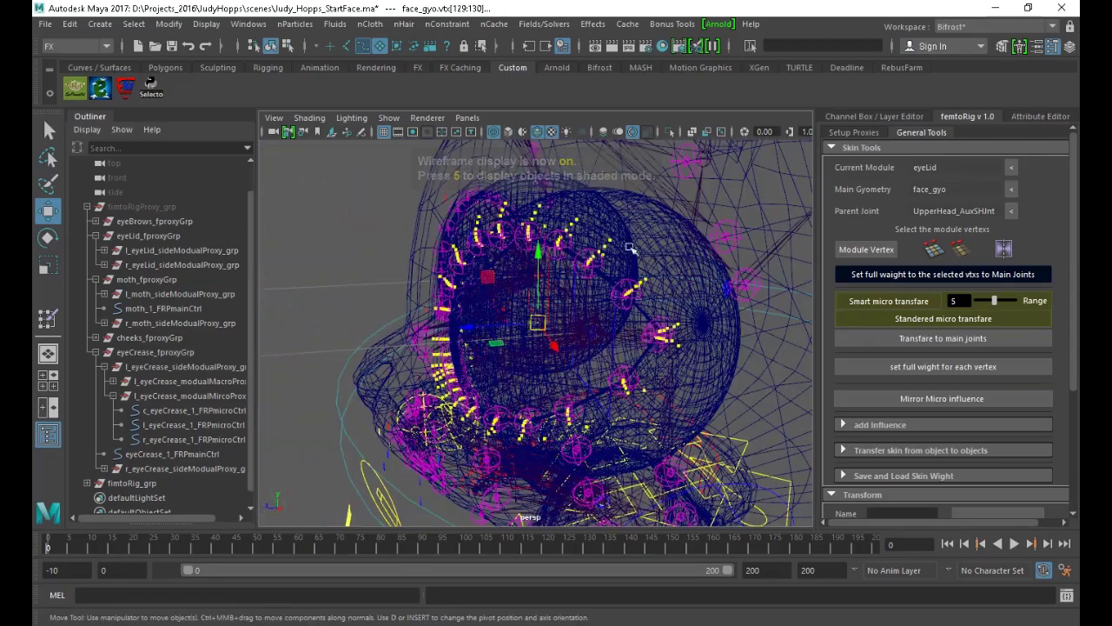
alt+drag(425, 290, 494, 303)
alt+right_drag(494, 303, 575, 369)
alt+drag(576, 369, 538, 359)
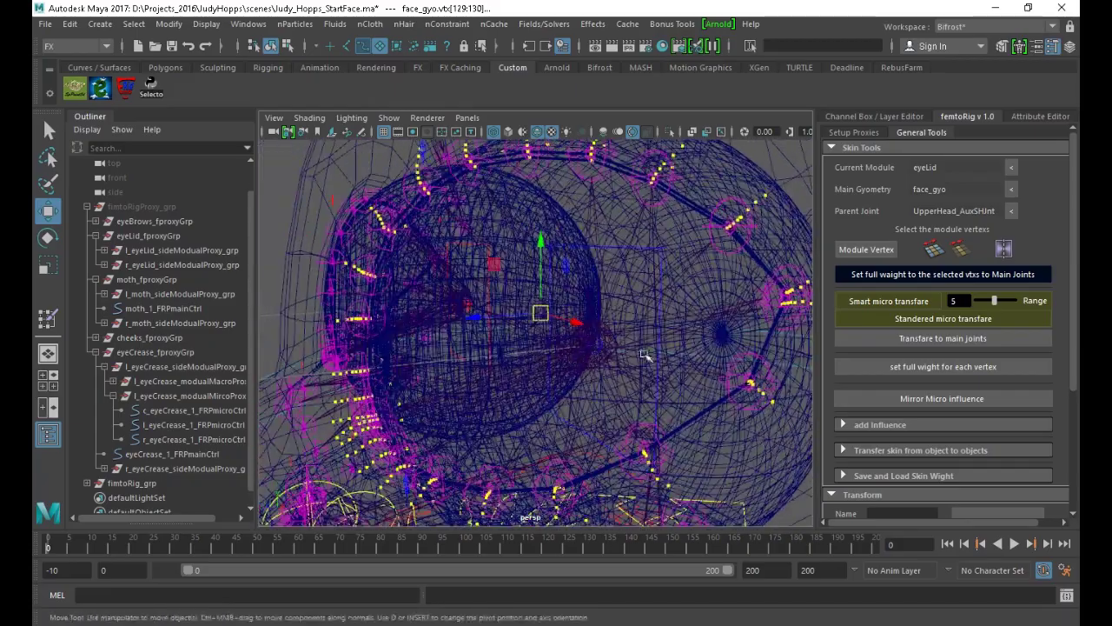
Restore shaded display, assign the selected eyelid vertices' full weight to the main joints, and dock the paint tool settings
alt+drag(685, 356, 652, 338)
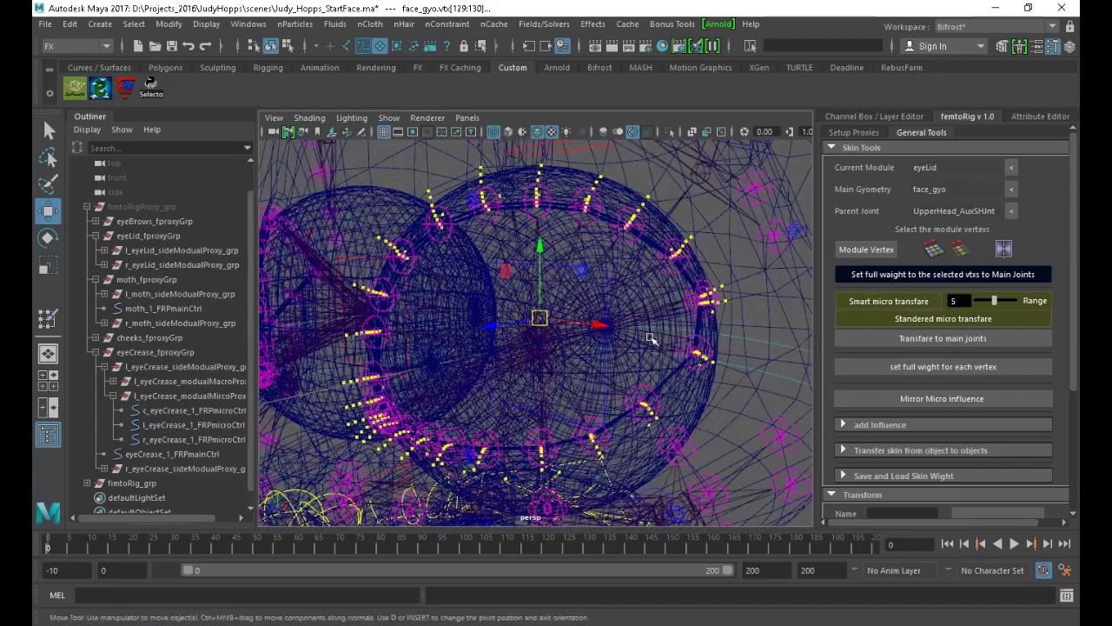
key(5)
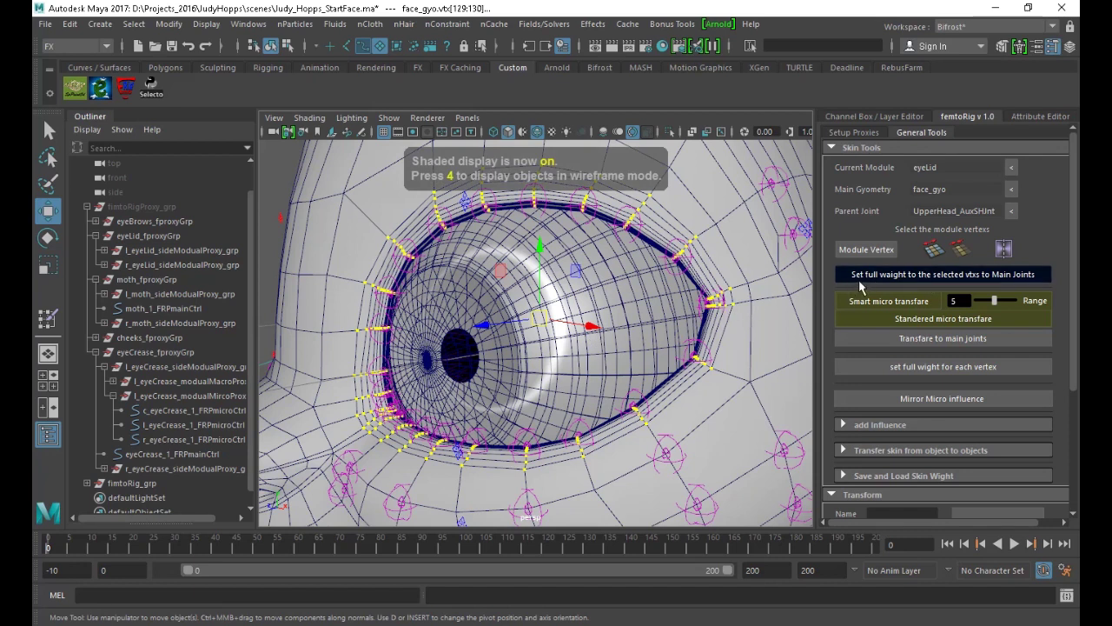
click(855, 276)
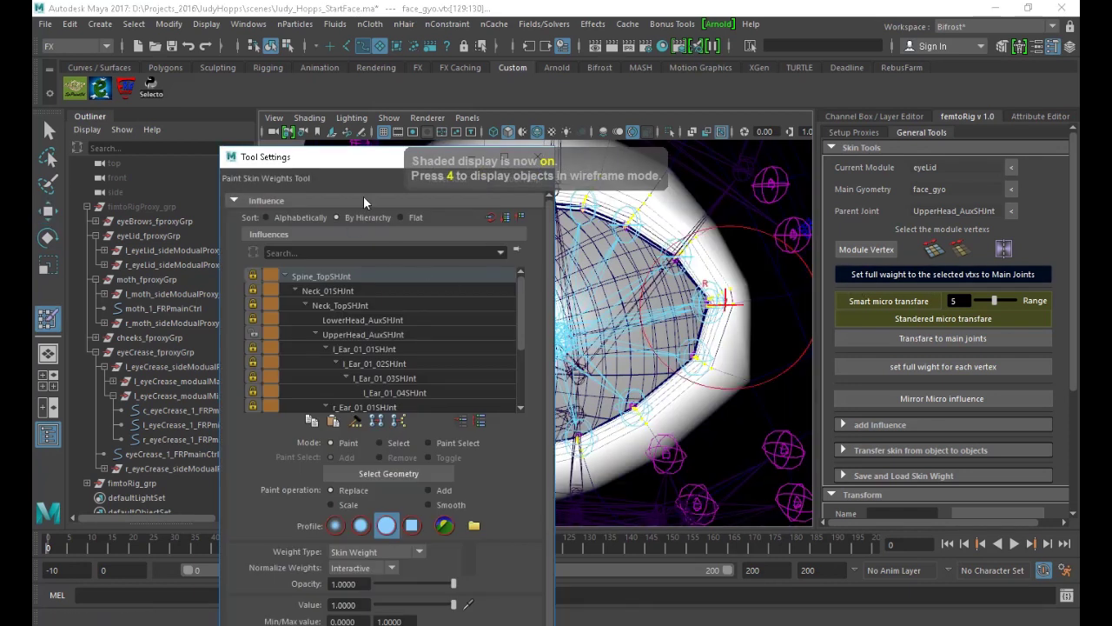
drag(370, 156, 75, 165)
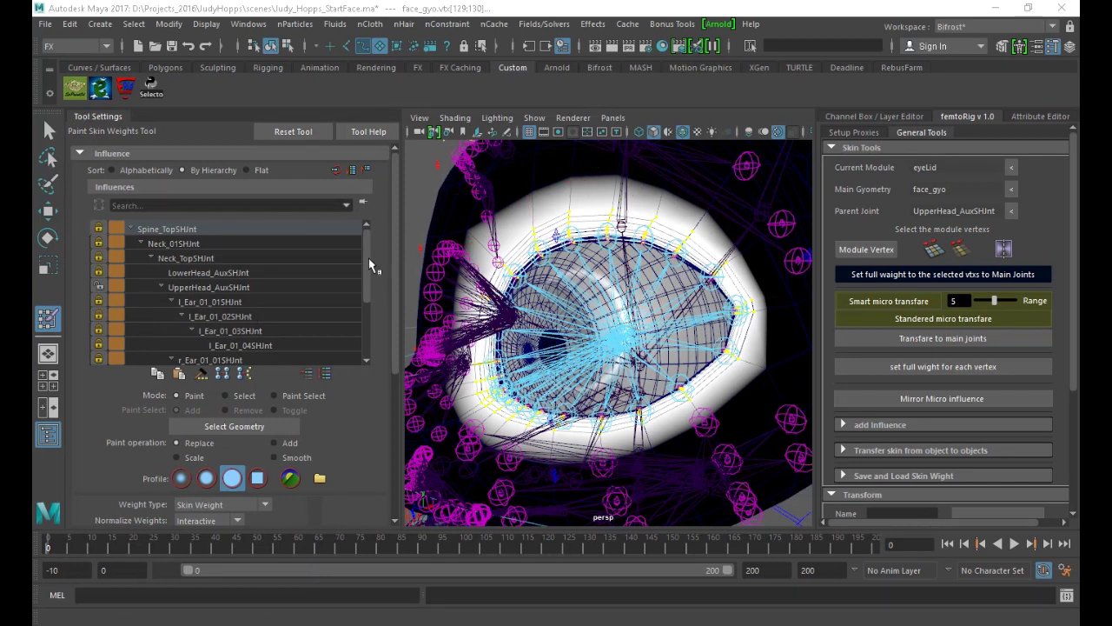
Set the skin weight paint operation to Smooth and flood the selected vertices around the left eye
scroll(369, 258, down, 2)
scroll(378, 261, up, 1)
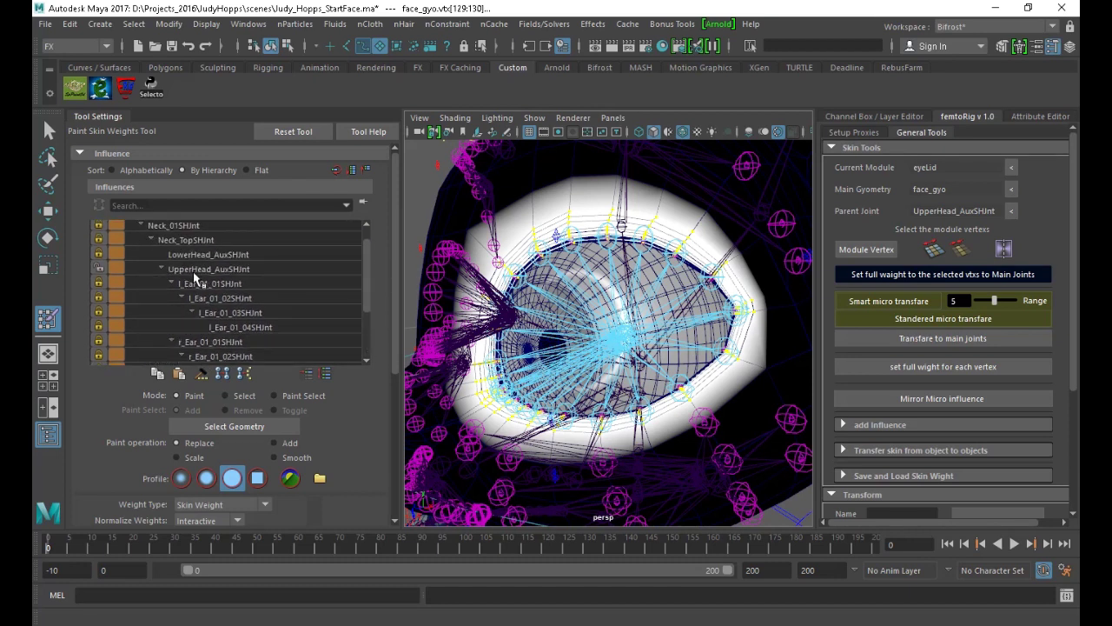
scroll(366, 251, down, 2)
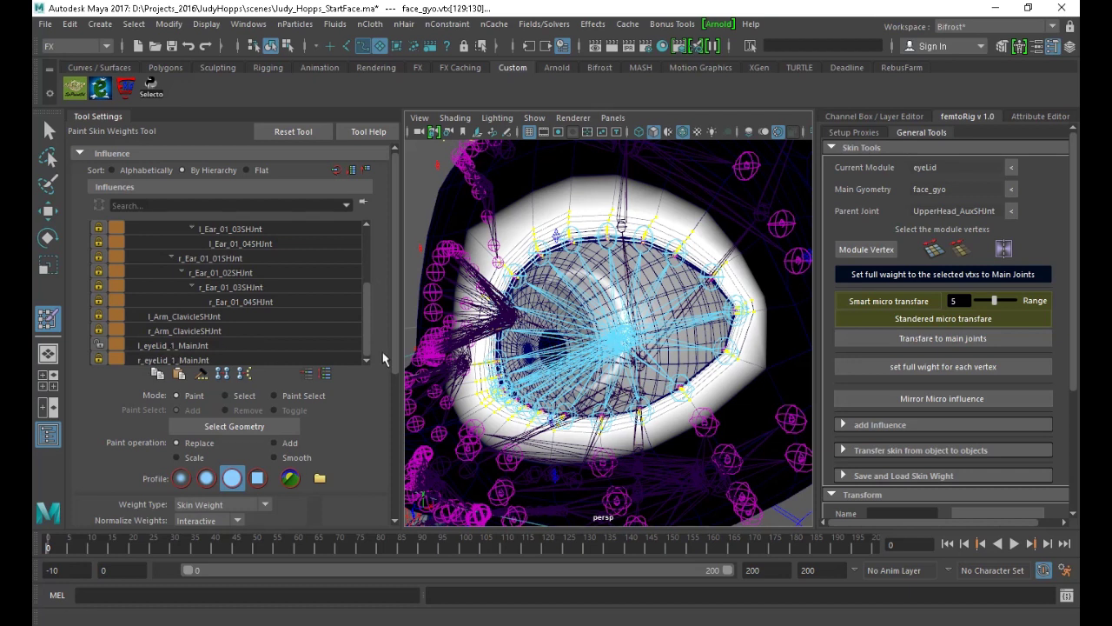
scroll(388, 330, down, 5)
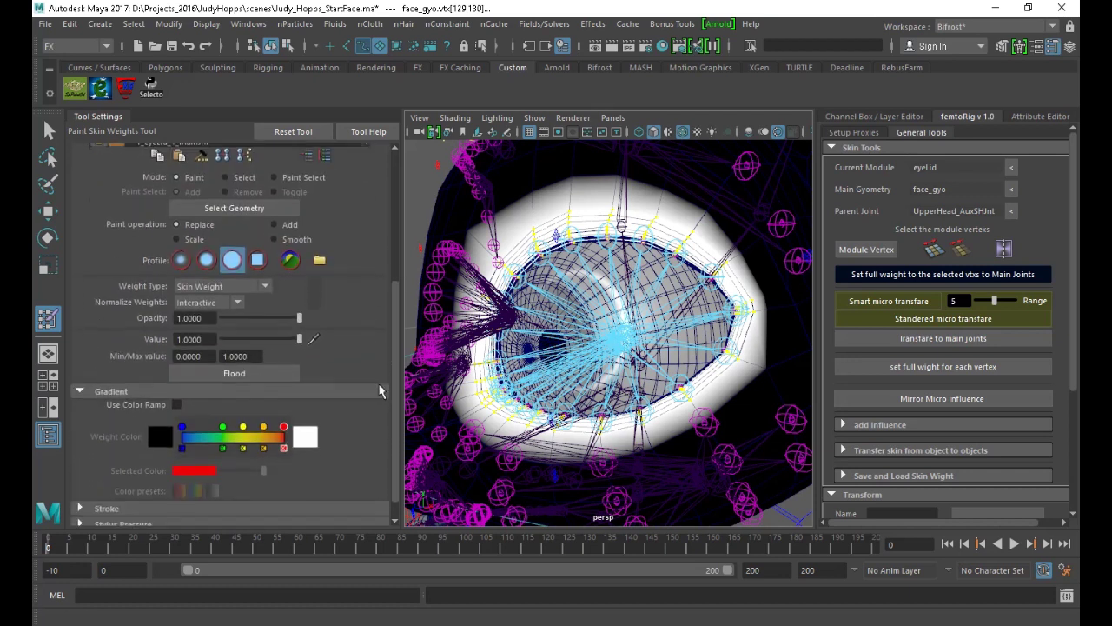
click(275, 256)
click(275, 392)
click(275, 395)
alt+drag(513, 282, 600, 323)
alt+middle_drag(554, 267, 587, 356)
mouse_move(523, 255)
alt+right_down()
mouse_move(567, 354)
mouse_move(600, 370)
alt+right_up()
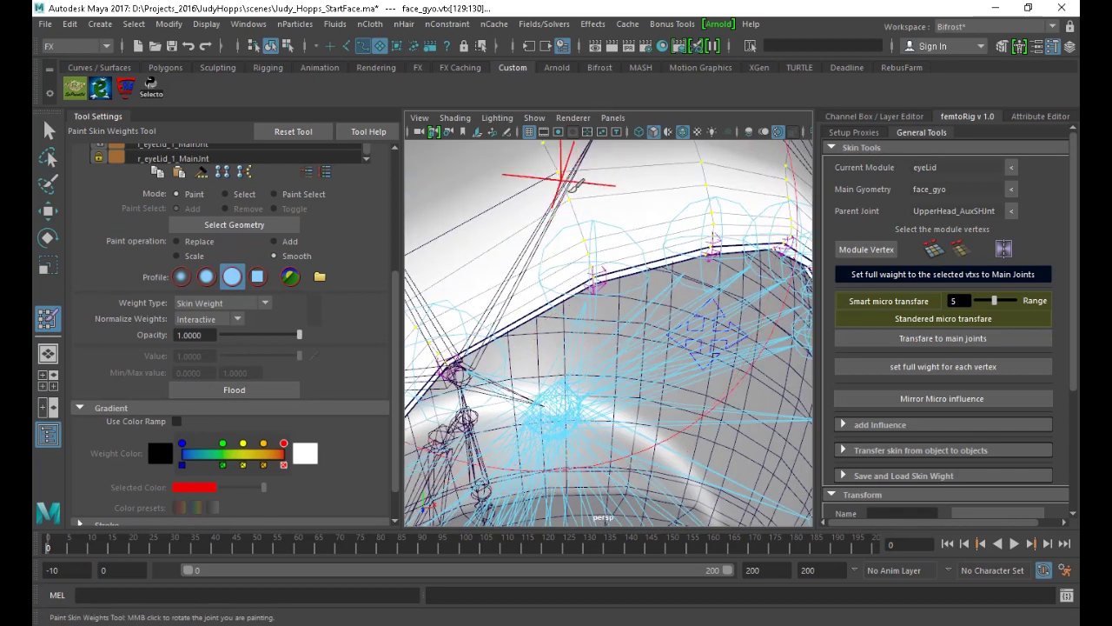
click(231, 391)
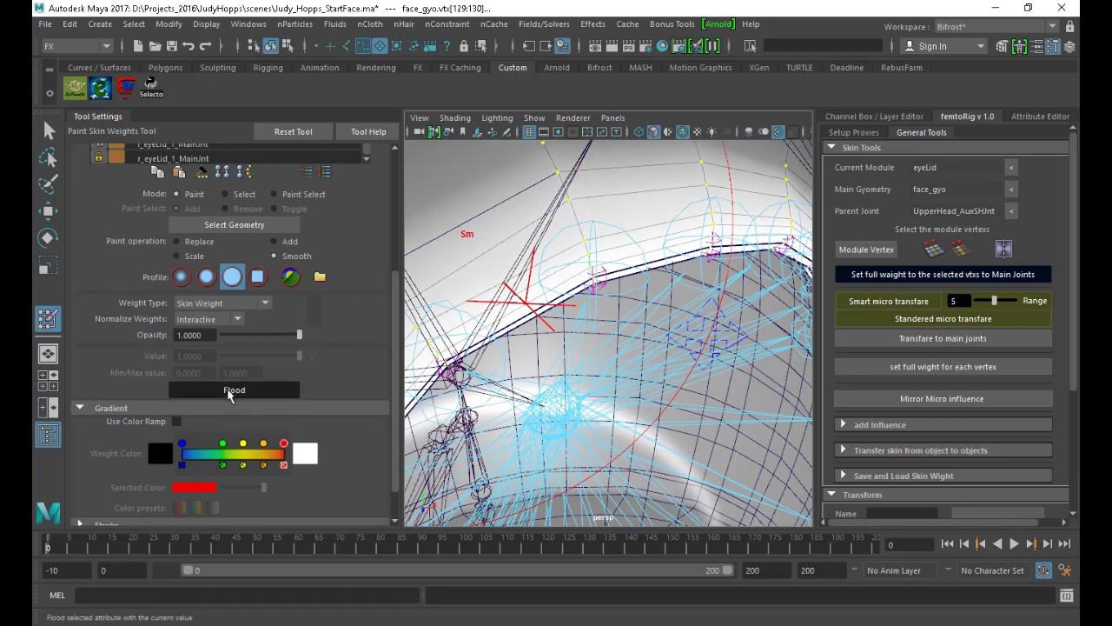
Reselect the eyelid module's vertices on the lid edge and expand that selection outward by a loop
click(844, 272)
click(867, 254)
alt+drag(580, 327, 536, 264)
alt+right_drag(649, 361, 771, 310)
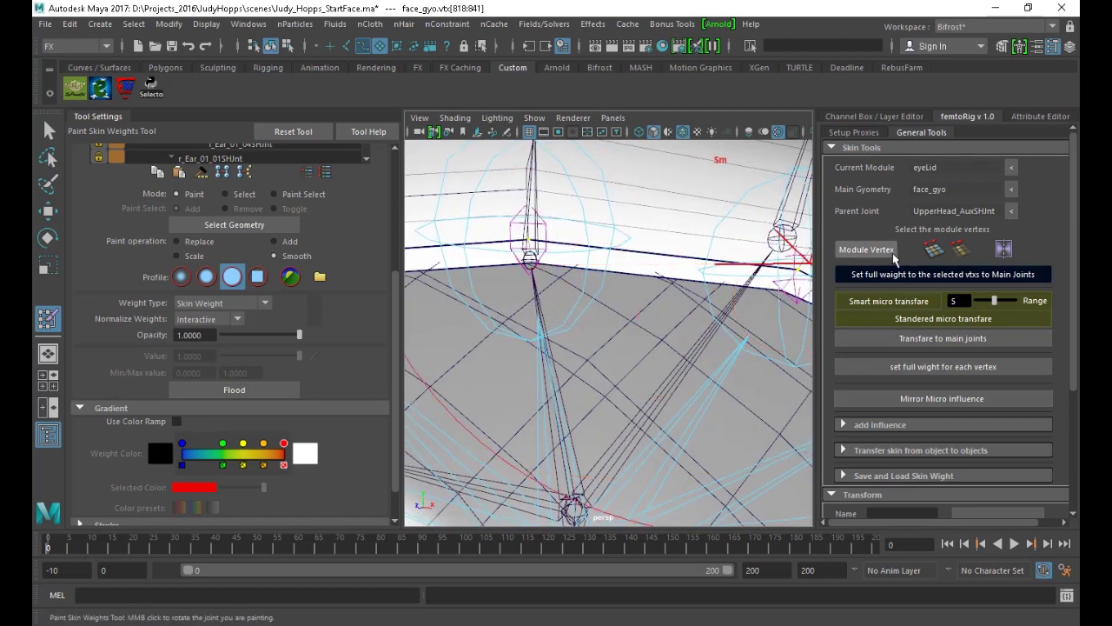
click(932, 251)
alt+drag(504, 261, 513, 286)
alt+right_drag(513, 287, 495, 297)
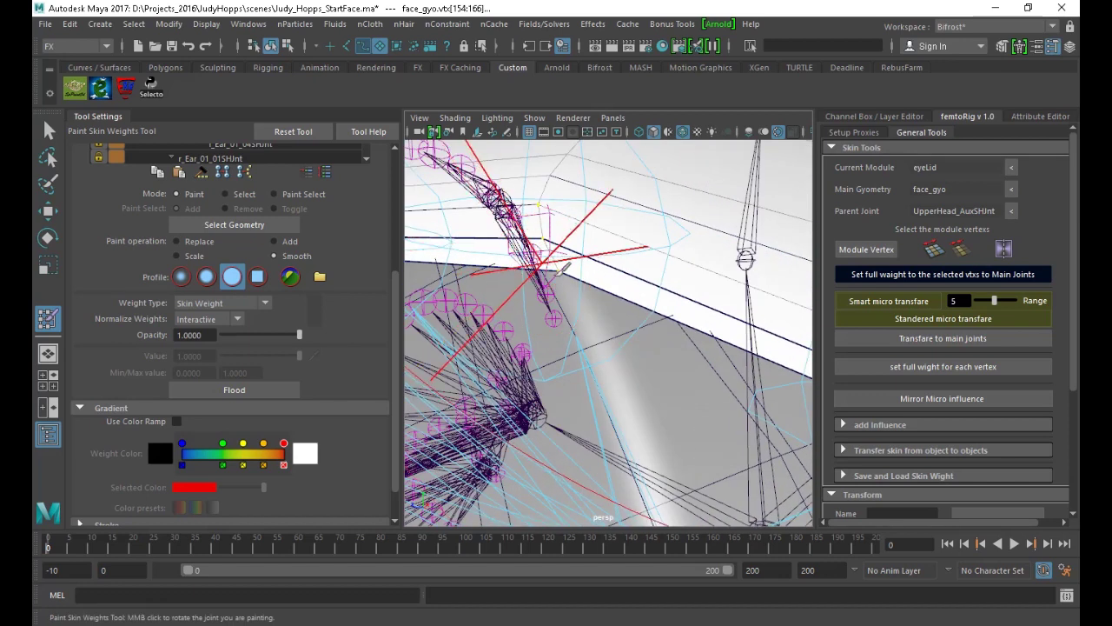
Assign full weight on the reselected lid-edge vertices to the main joints
click(885, 275)
mouse_move(604, 278)
alt+mouse_down()
mouse_move(638, 269)
mouse_move(629, 271)
alt+mouse_up()
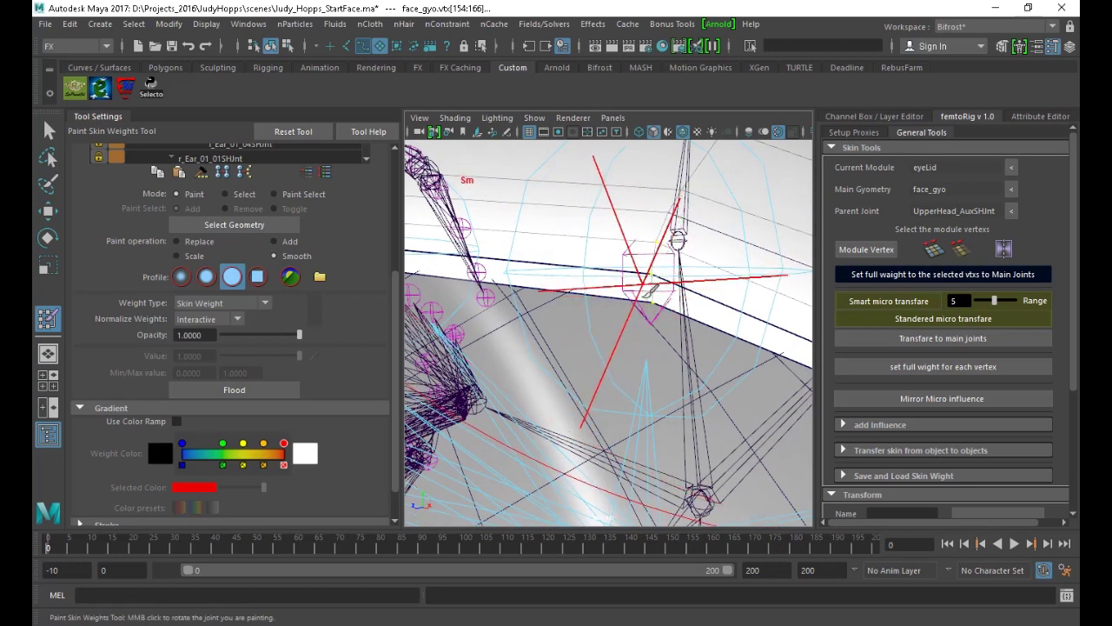
alt+right_drag(651, 300, 620, 325)
alt+middle_drag(620, 325, 645, 261)
alt+right_drag(643, 262, 568, 276)
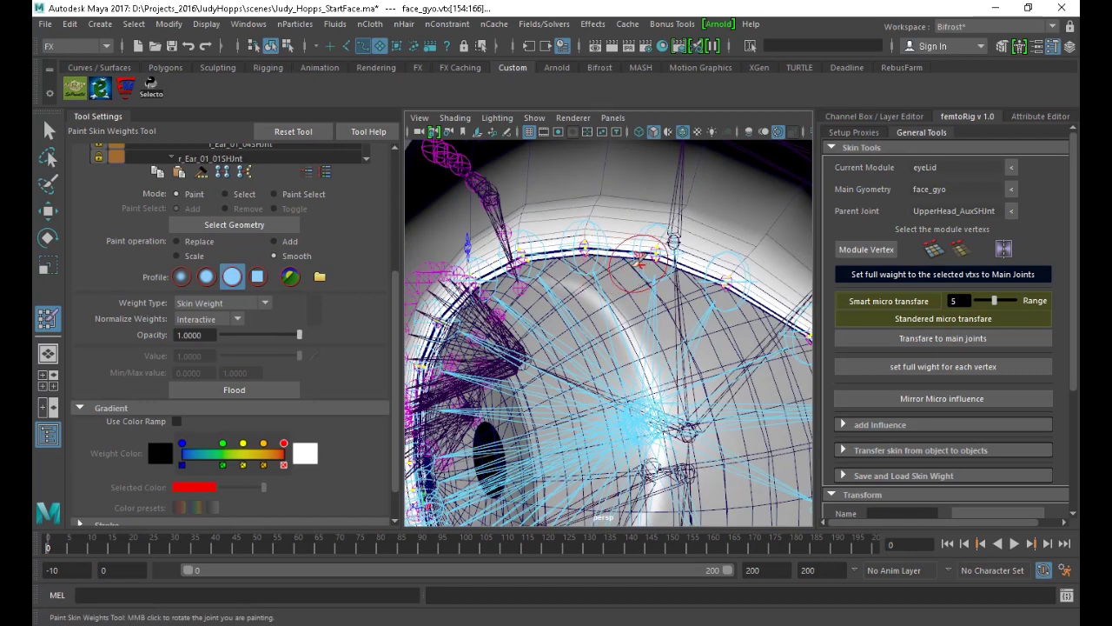
Examine the smoothed main joint weights along the left eyelid loop from several angles
alt+right_drag(680, 266, 465, 303)
alt+drag(465, 302, 599, 320)
alt+right_drag(556, 318, 634, 358)
mouse_move(633, 357)
alt+mouse_down()
mouse_move(775, 355)
mouse_move(707, 365)
alt+mouse_up()
key(f)
alt+right_drag(684, 335, 676, 305)
alt+drag(676, 306, 680, 339)
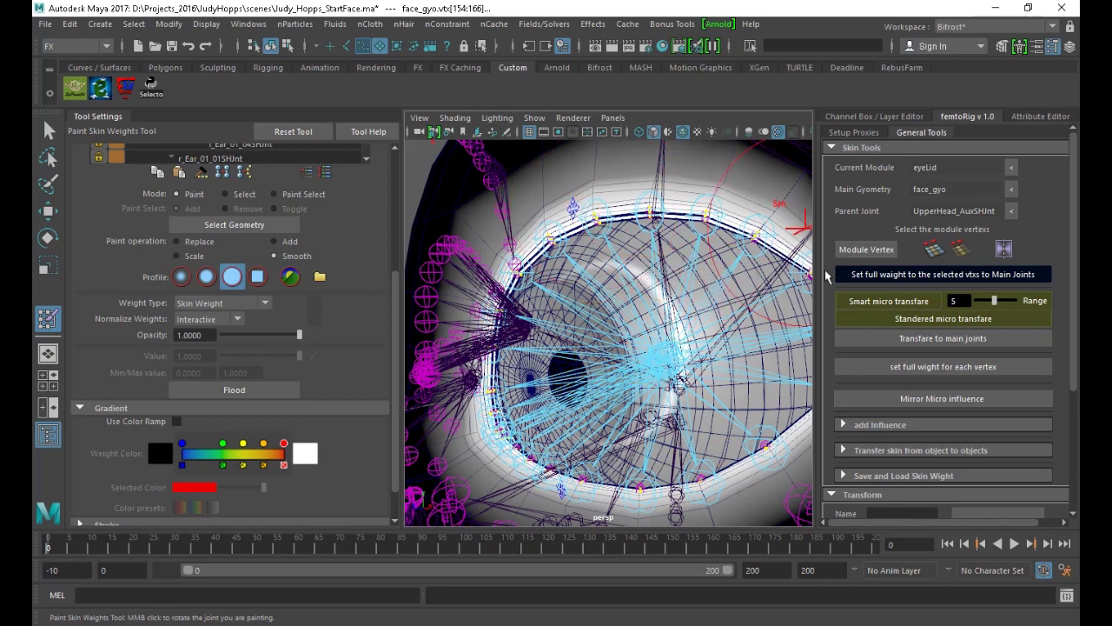
alt+drag(606, 307, 593, 311)
scroll(608, 318, down, 1)
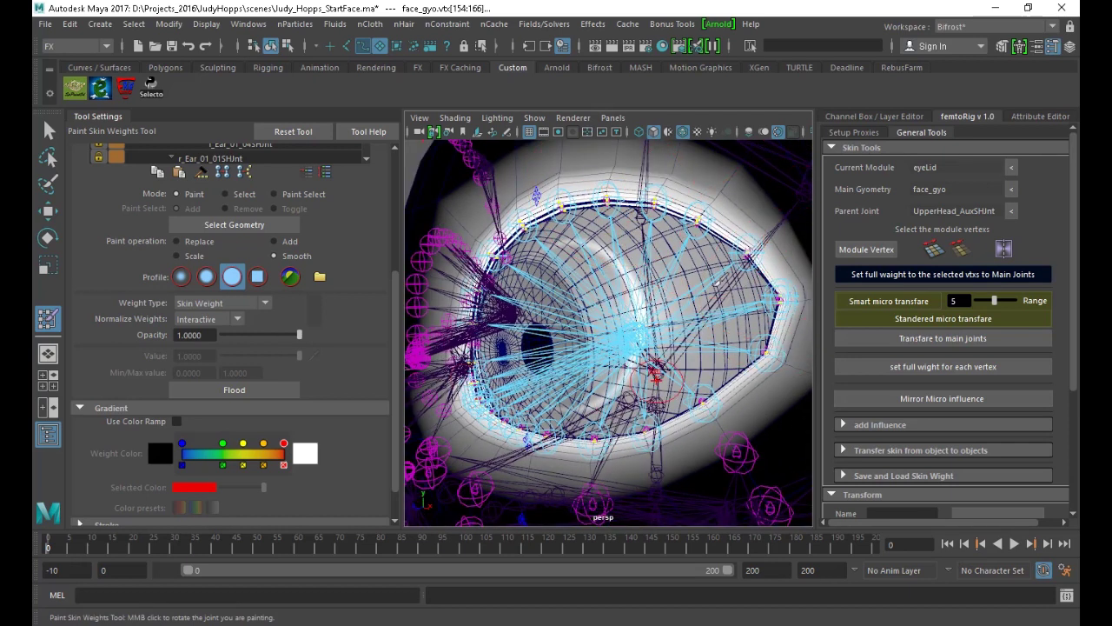
scroll(603, 346, down, 5)
scroll(595, 393, up, 5)
alt+drag(643, 427, 620, 367)
scroll(635, 358, up, 2)
alt+middle_drag(648, 355, 650, 337)
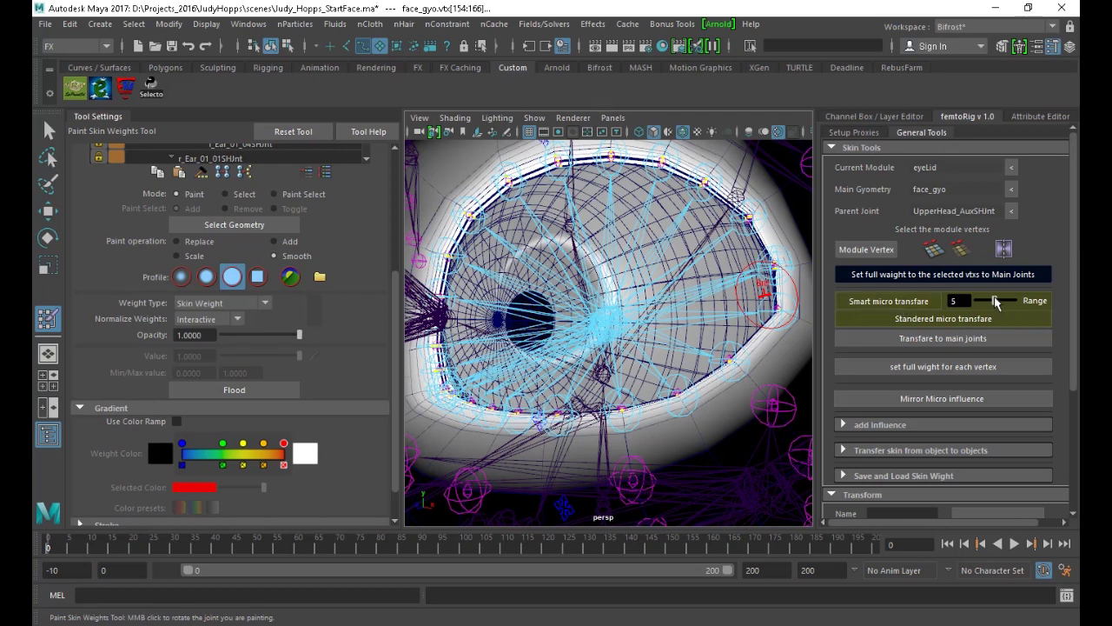
Examine how the eyelid weights fall off toward the cheek, brow, and rest of the head
alt+drag(609, 296, 564, 322)
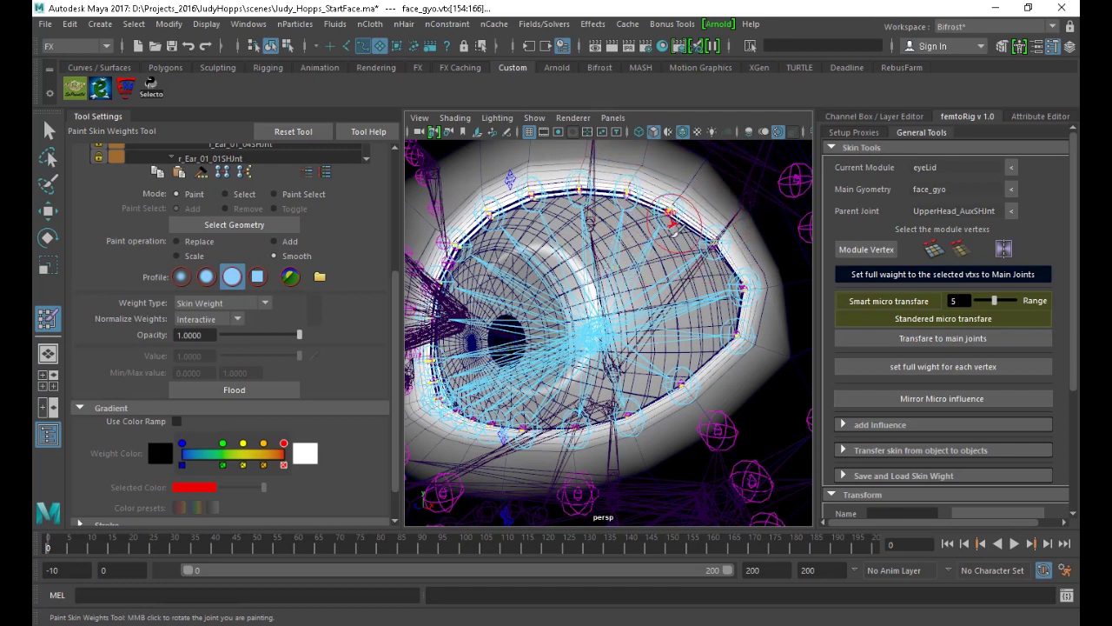
alt+drag(597, 335, 609, 295)
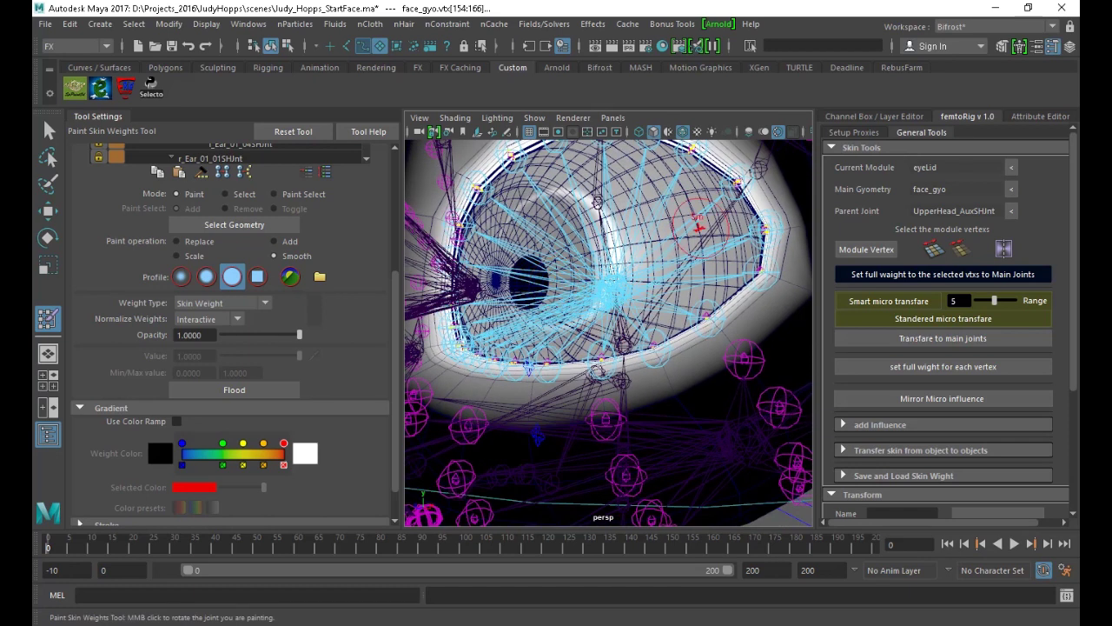
alt+middle_drag(589, 337, 598, 252)
alt+middle_drag(617, 408, 651, 266)
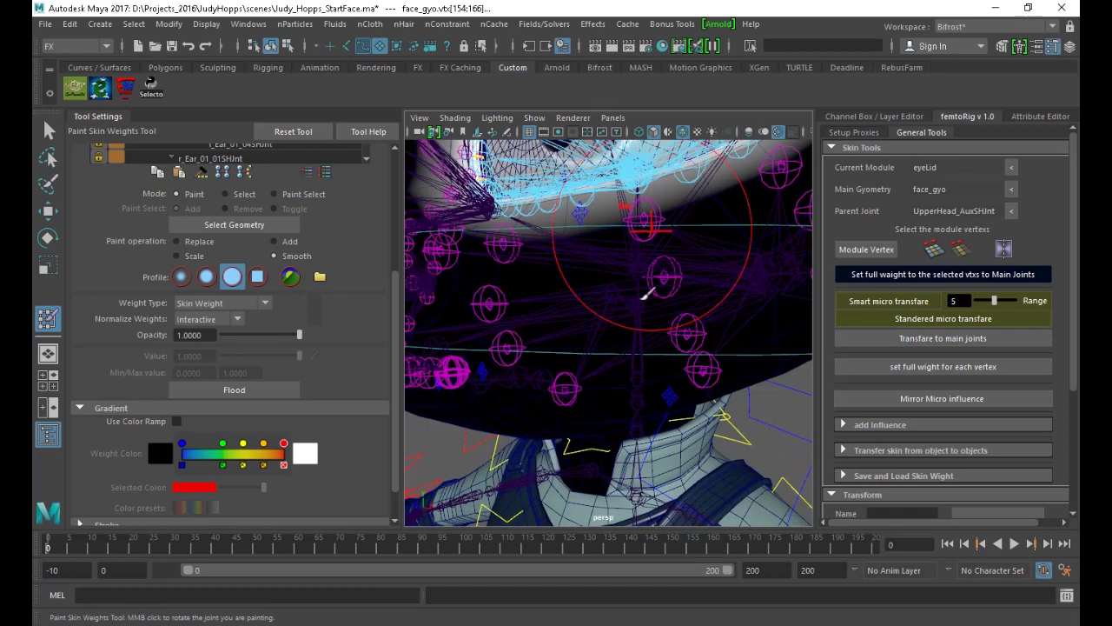
scroll(639, 285, down, 5)
click(916, 320)
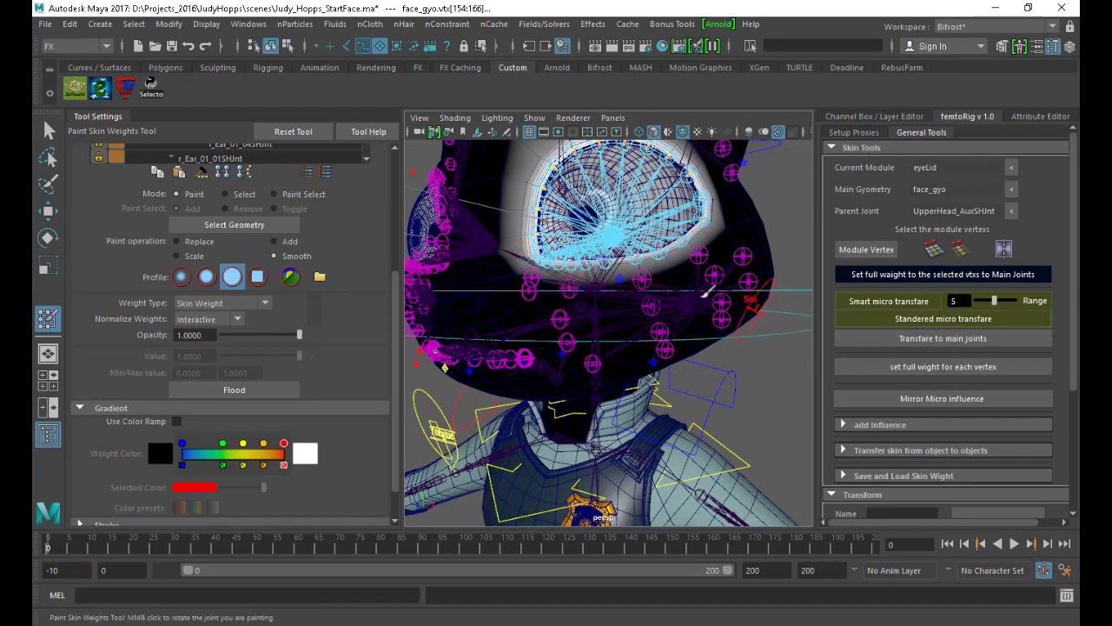
alt+right_drag(706, 408, 711, 439)
alt+drag(711, 439, 708, 487)
alt+drag(539, 233, 567, 233)
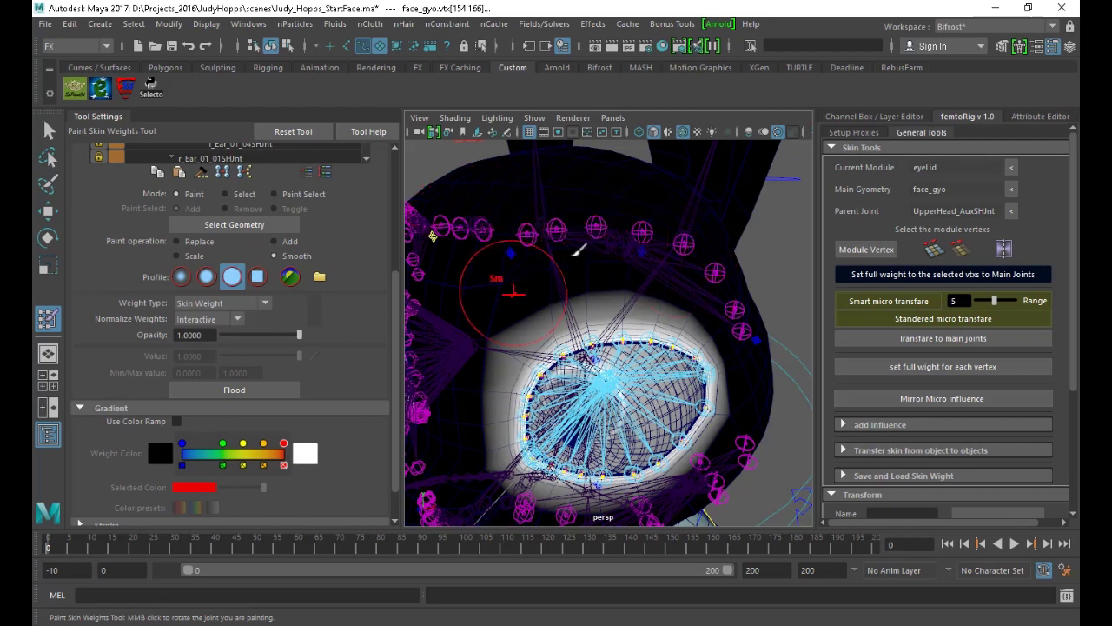
Set the micro transfer range to 10 and run the smart micro transfer on the eyelid vertices
scroll(609, 358, up, 6)
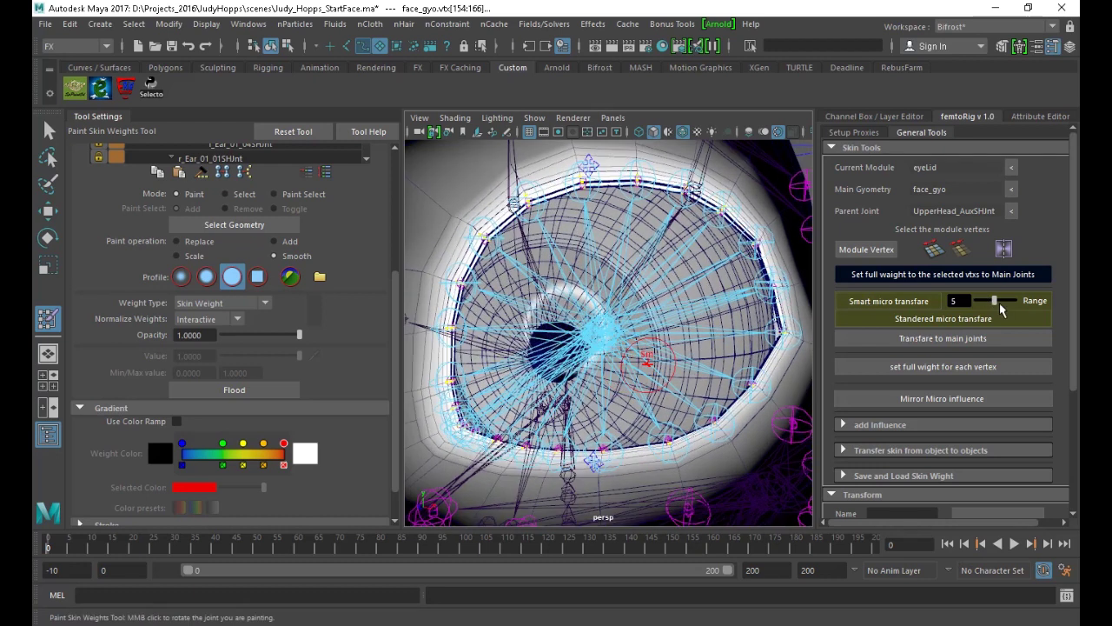
scroll(741, 309, up, 5)
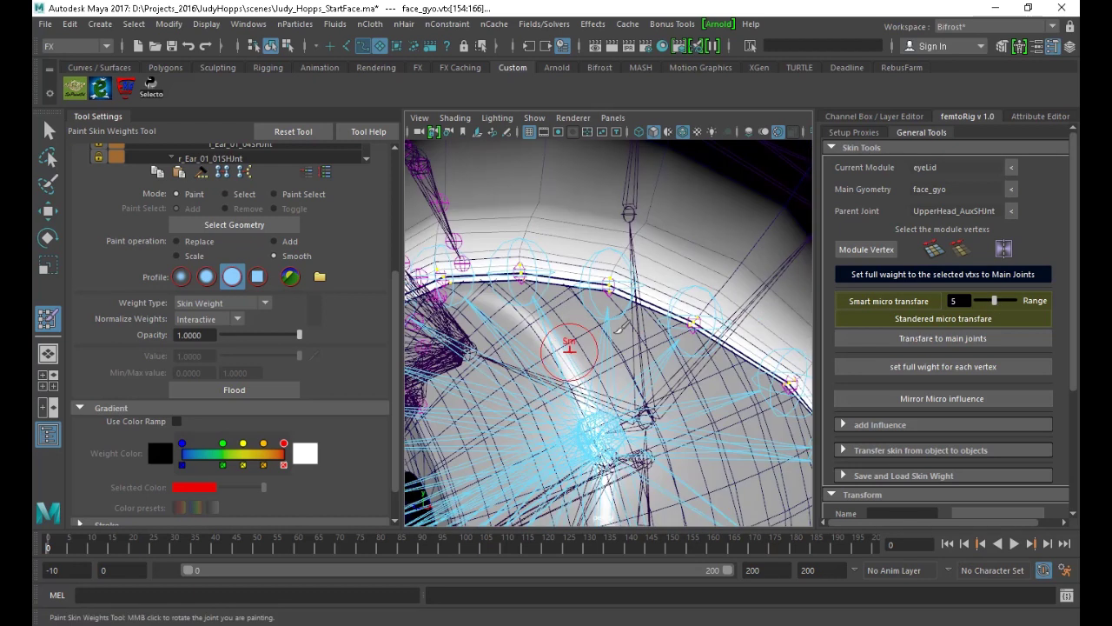
alt+drag(665, 181, 626, 293)
scroll(589, 402, up, 3)
alt+middle_drag(570, 434, 560, 372)
alt+drag(560, 372, 564, 347)
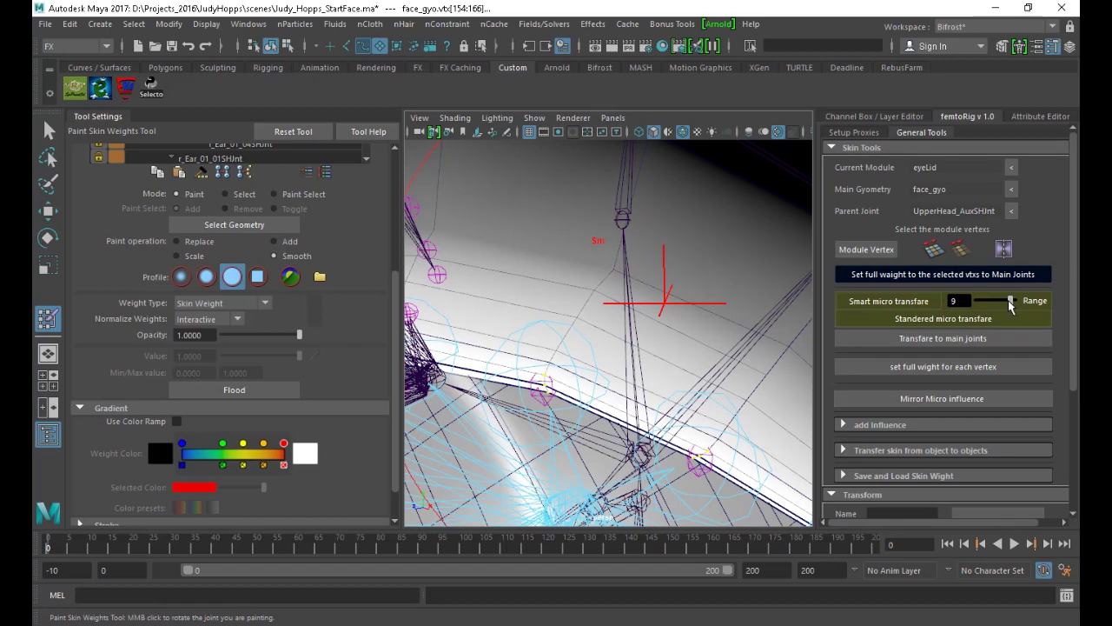
scroll(600, 335, down, 6)
alt+drag(591, 332, 620, 351)
alt+right_drag(620, 352, 643, 350)
mouse_move(643, 350)
alt+mouse_down()
mouse_move(665, 352)
mouse_move(639, 344)
alt+mouse_up()
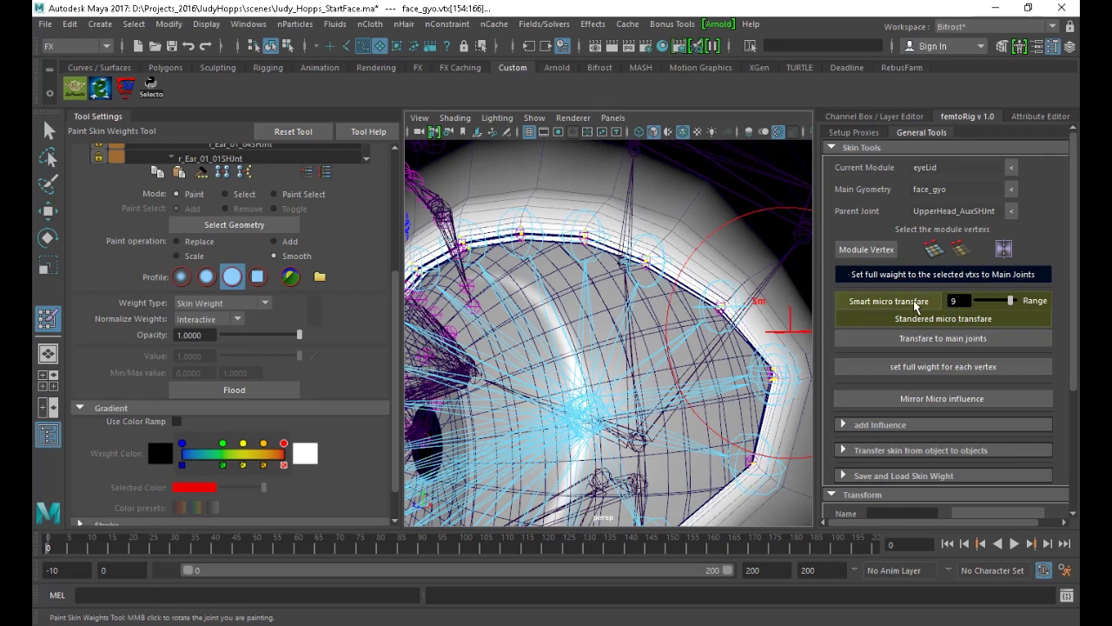
alt+drag(611, 360, 624, 332)
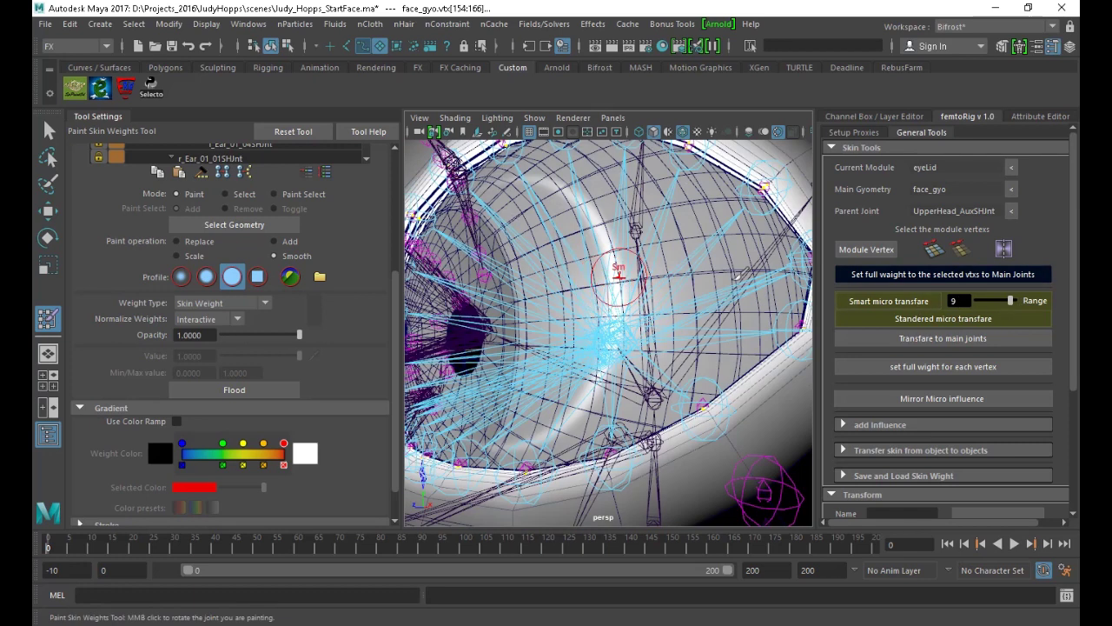
alt+drag(695, 308, 747, 295)
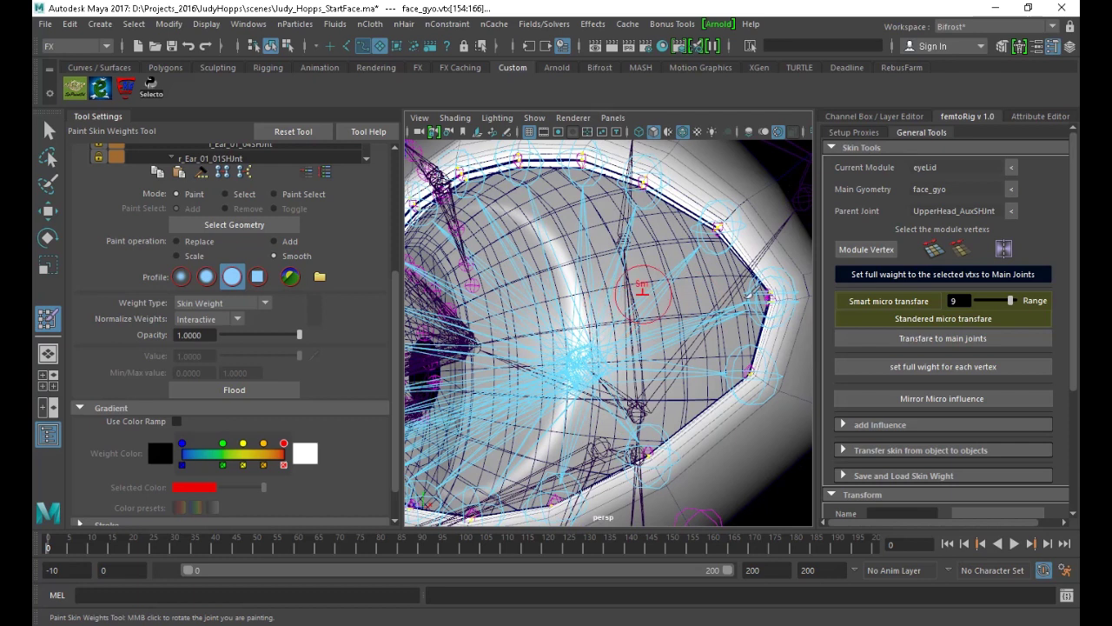
alt+drag(595, 322, 731, 313)
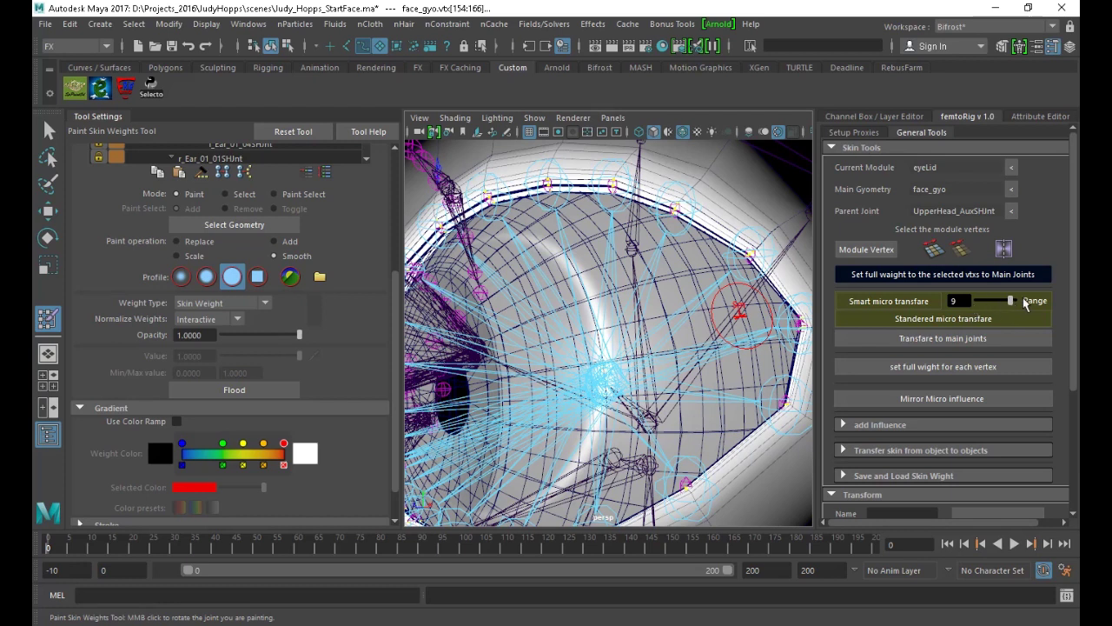
click(878, 302)
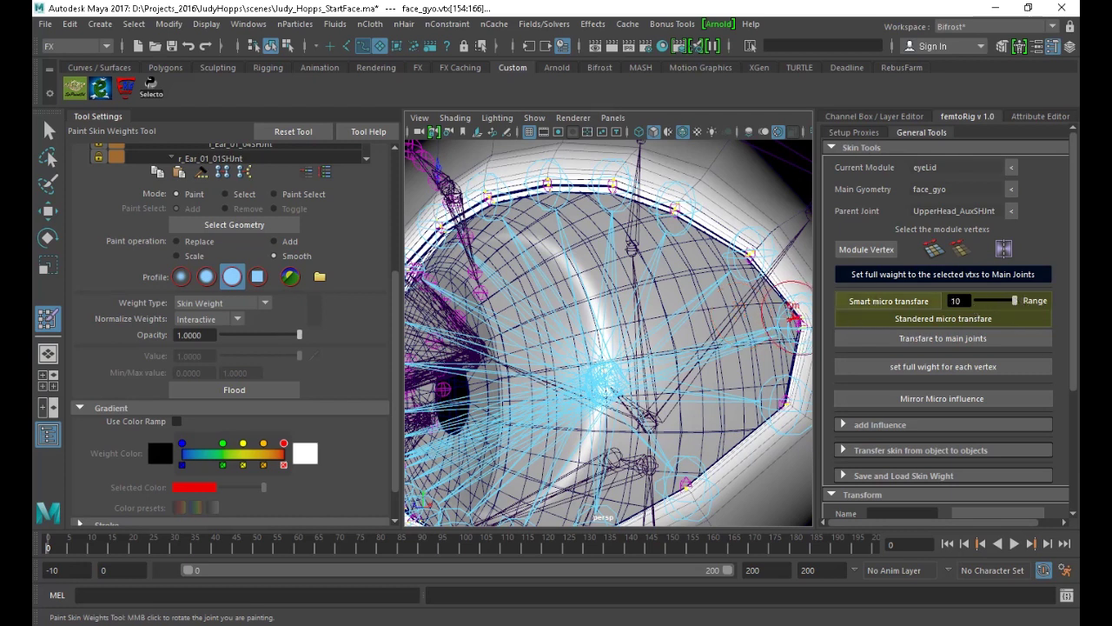
Check the weights of l_eyeLid_1_MainJnt and l_eyeLid_lower_10_jnt at the corner of the eye
scroll(224, 215, up, 2)
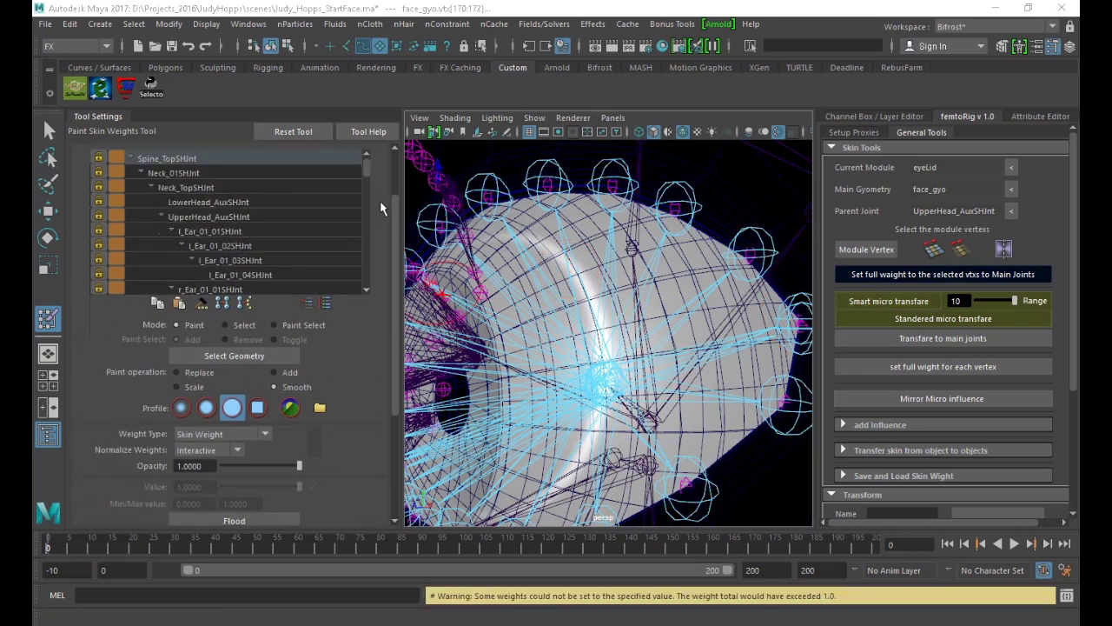
scroll(380, 201, up, 3)
scroll(304, 286, down, 2)
click(300, 288)
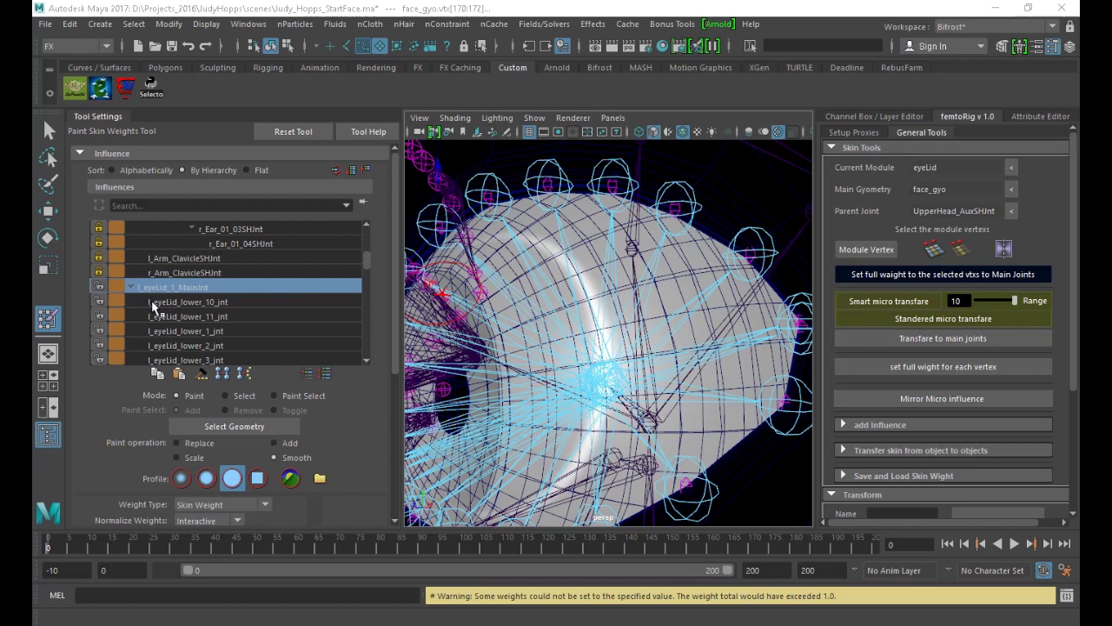
click(224, 305)
key(f)
alt+drag(667, 317, 556, 326)
scroll(557, 330, up, 8)
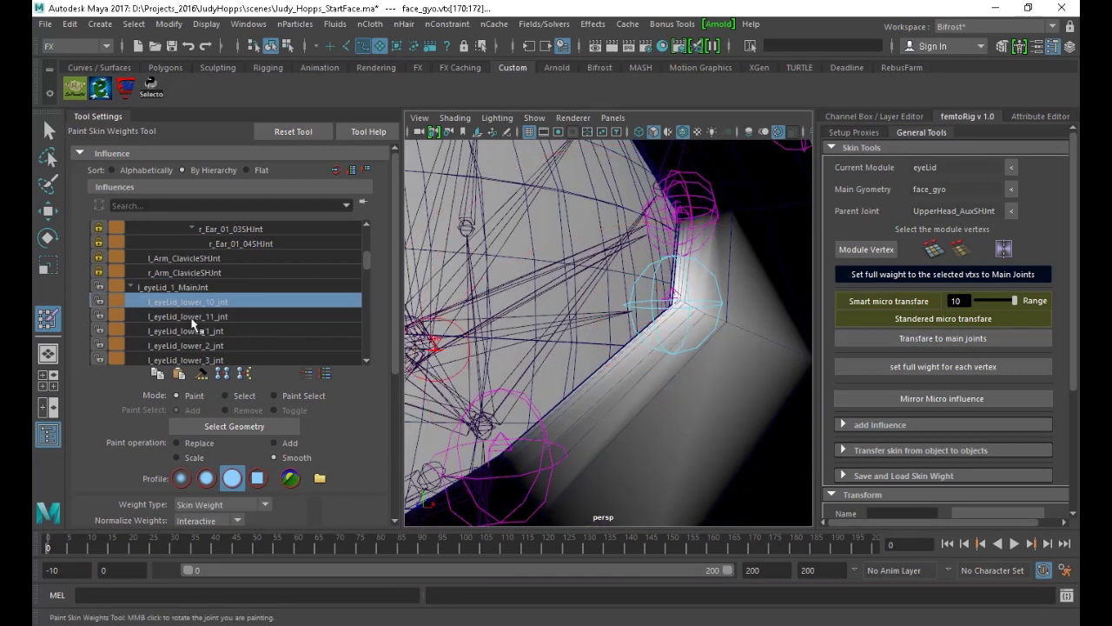
Check the weights of l_eyeLid_lower_11_jnt and l_eyeLid_lower_1_jnt, examining the latter's area of influence up close
click(195, 318)
click(200, 332)
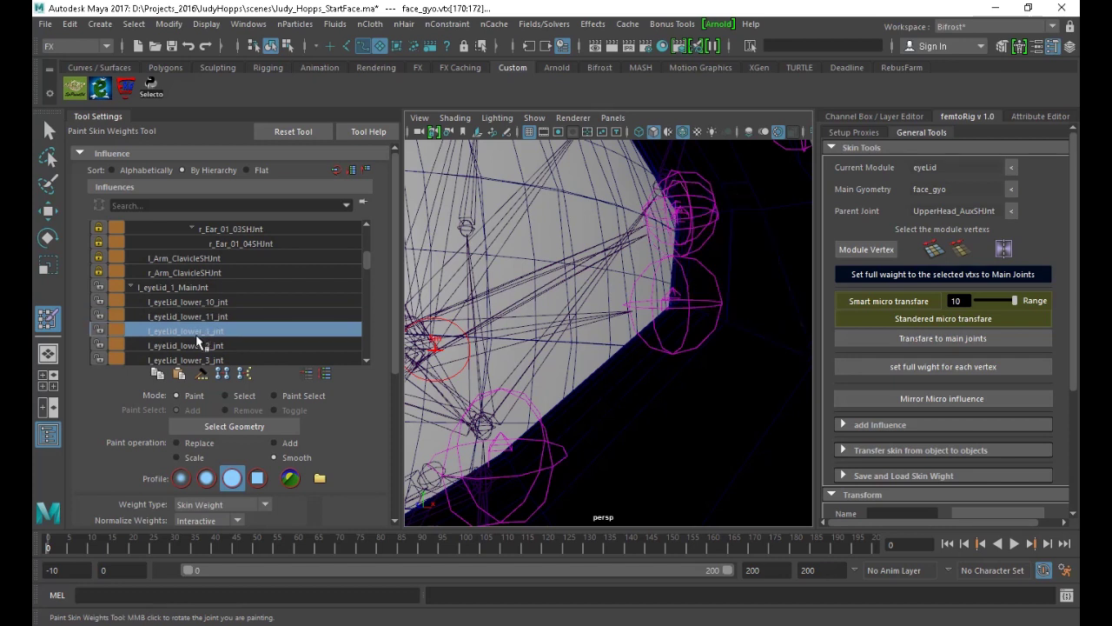
scroll(526, 268, down, 7)
alt+drag(551, 254, 608, 283)
alt+middle_drag(584, 340, 592, 228)
scroll(570, 434, up, 6)
alt+drag(566, 452, 551, 434)
alt+middle_drag(561, 417, 606, 337)
scroll(606, 337, up, 4)
mouse_move(611, 333)
alt+mouse_down()
mouse_move(598, 357)
mouse_move(633, 335)
alt+mouse_up()
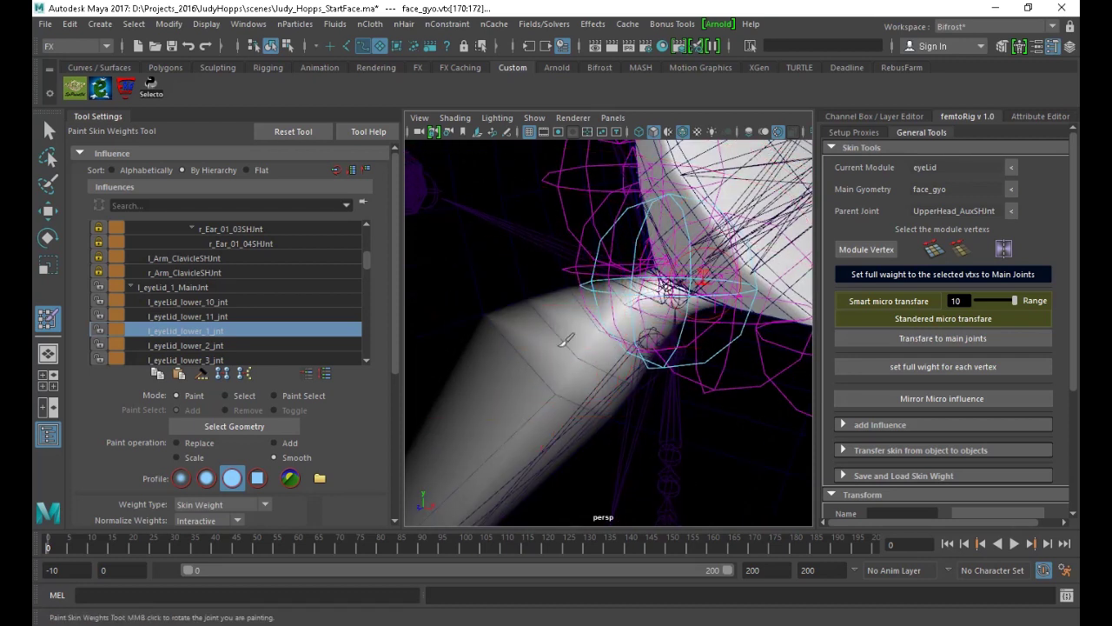
alt+drag(461, 249, 550, 443)
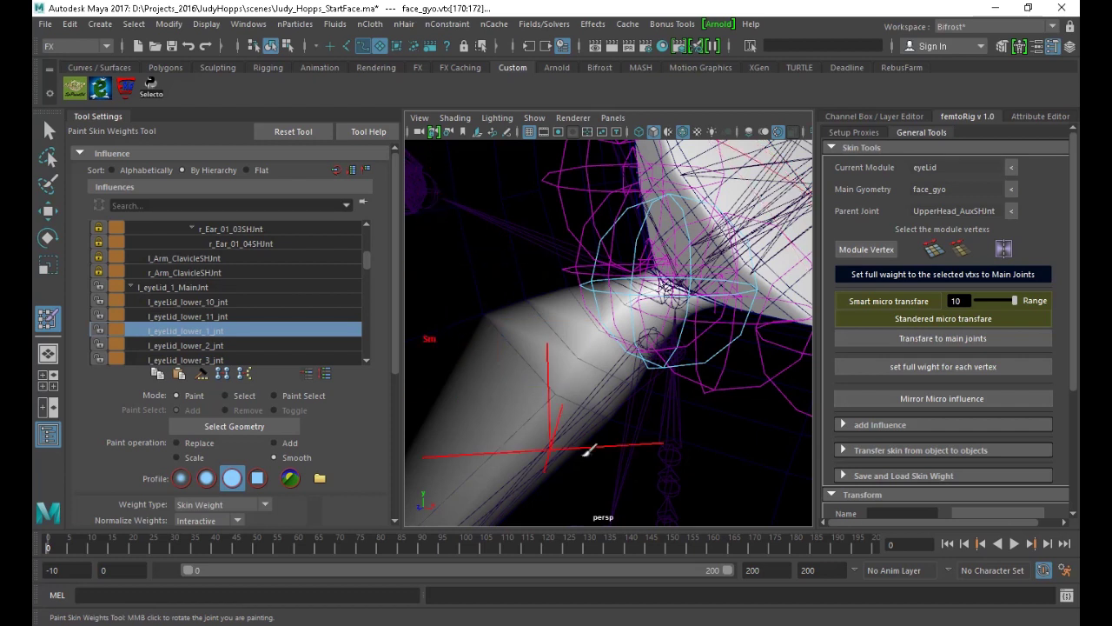
Lower l_eyeLid_upper_1_macro_Ctrl to pose the left upper eyelid partly closed over the eye
alt+drag(574, 280, 624, 327)
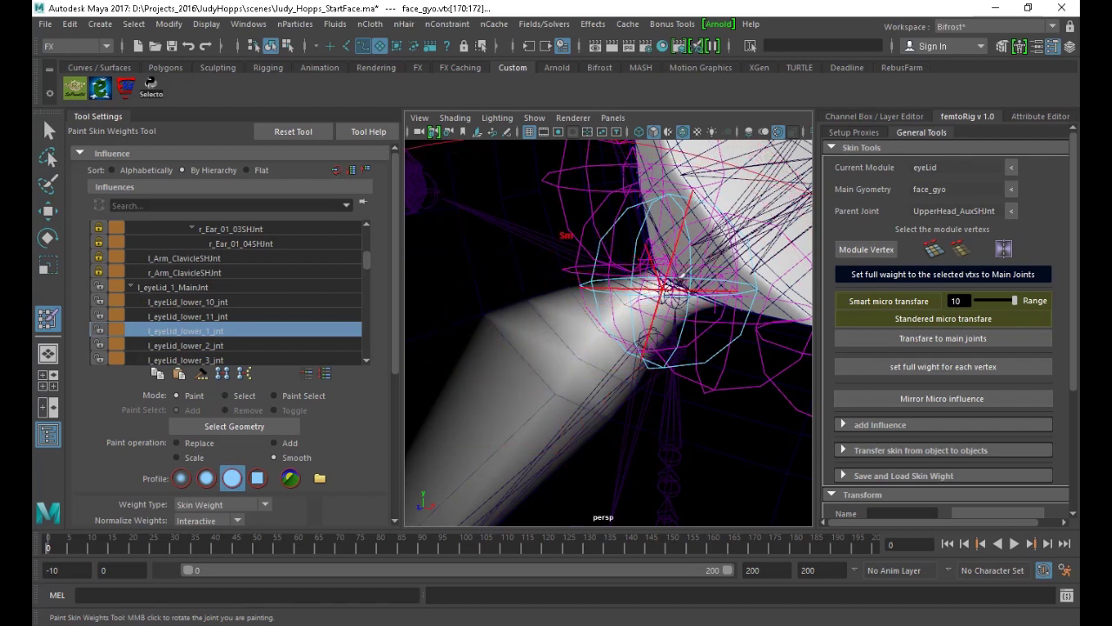
alt+right_drag(628, 341, 484, 280)
alt+middle_drag(485, 281, 571, 400)
alt+right_drag(571, 399, 593, 373)
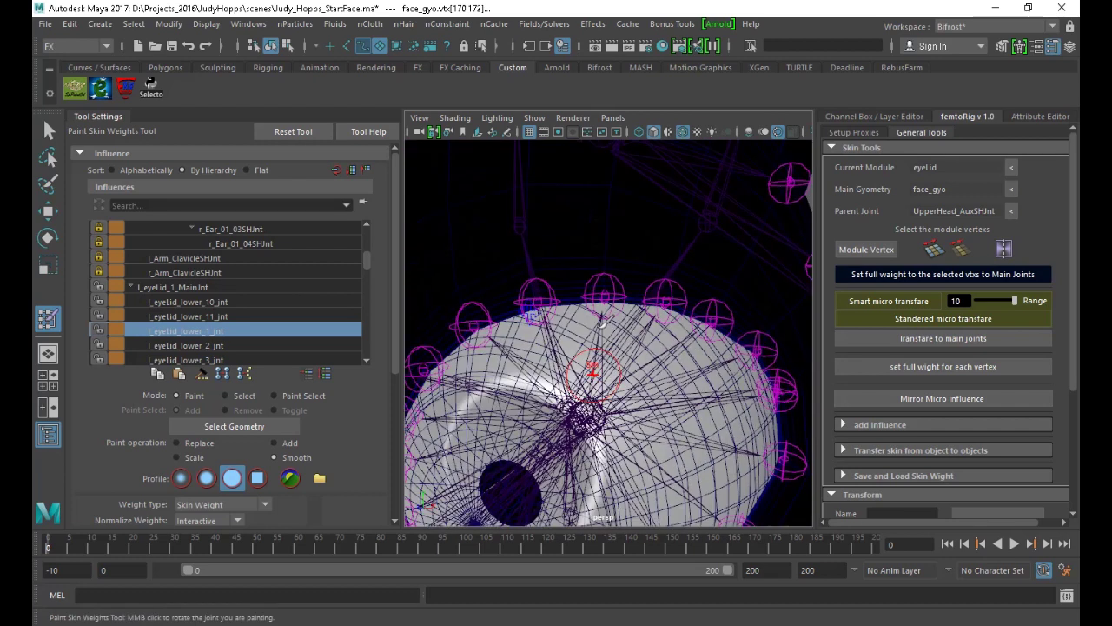
key(q)
click(526, 321)
key(w)
alt+drag(566, 330, 488, 193)
scroll(522, 283, down, 5)
scroll(479, 338, up, 5)
alt+drag(446, 149, 597, 293)
scroll(640, 279, up, 4)
drag(619, 346, 694, 378)
alt+drag(626, 149, 608, 225)
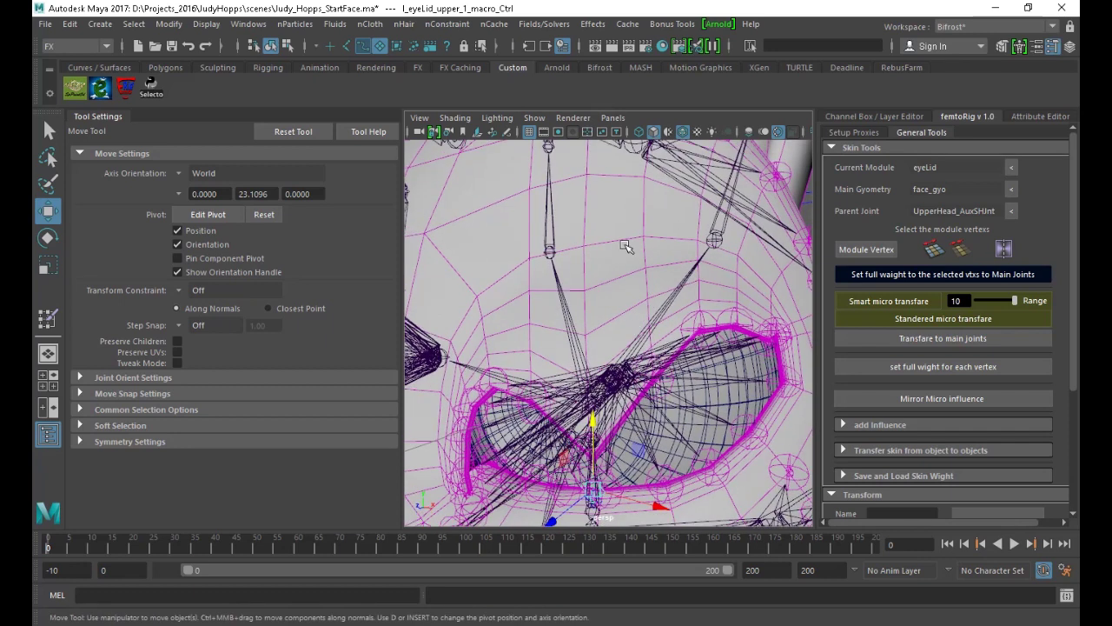
Select l_eyeLid_upper_9_microCtrl, turn off the wireframe overlay, and show the control's channel attributes
alt+drag(531, 375, 487, 352)
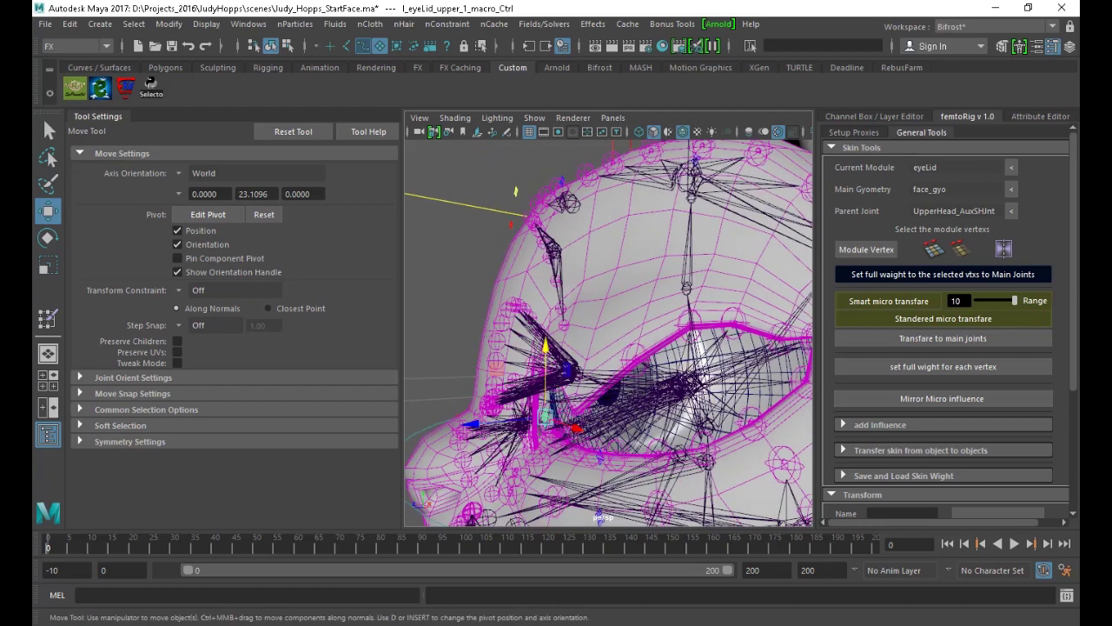
alt+drag(739, 396, 820, 402)
alt+right_drag(621, 369, 688, 303)
mouse_move(687, 303)
alt+mouse_down()
mouse_move(640, 287)
mouse_move(608, 303)
mouse_move(669, 295)
alt+mouse_up()
click(673, 288)
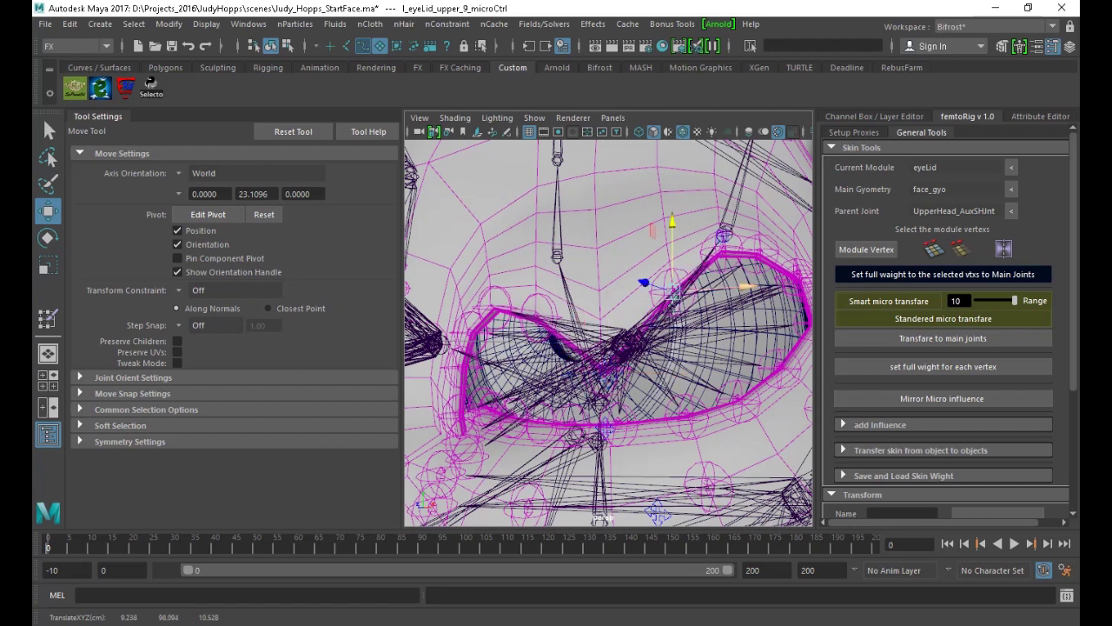
click(683, 133)
alt+drag(683, 276, 709, 280)
alt+middle_drag(708, 279, 687, 267)
click(987, 405)
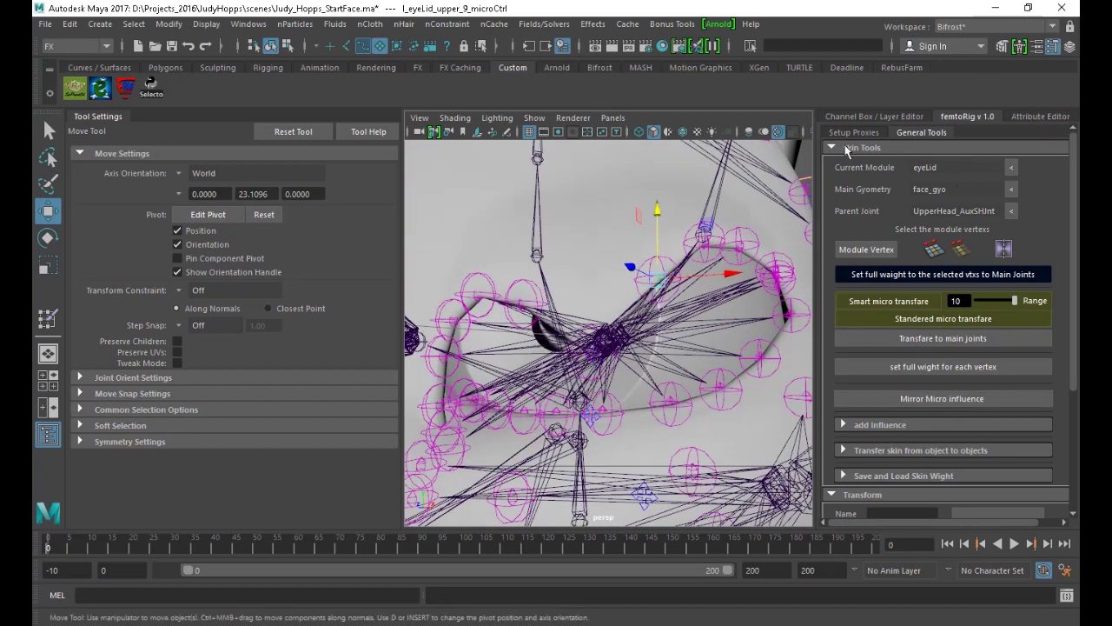
click(1029, 119)
click(793, 118)
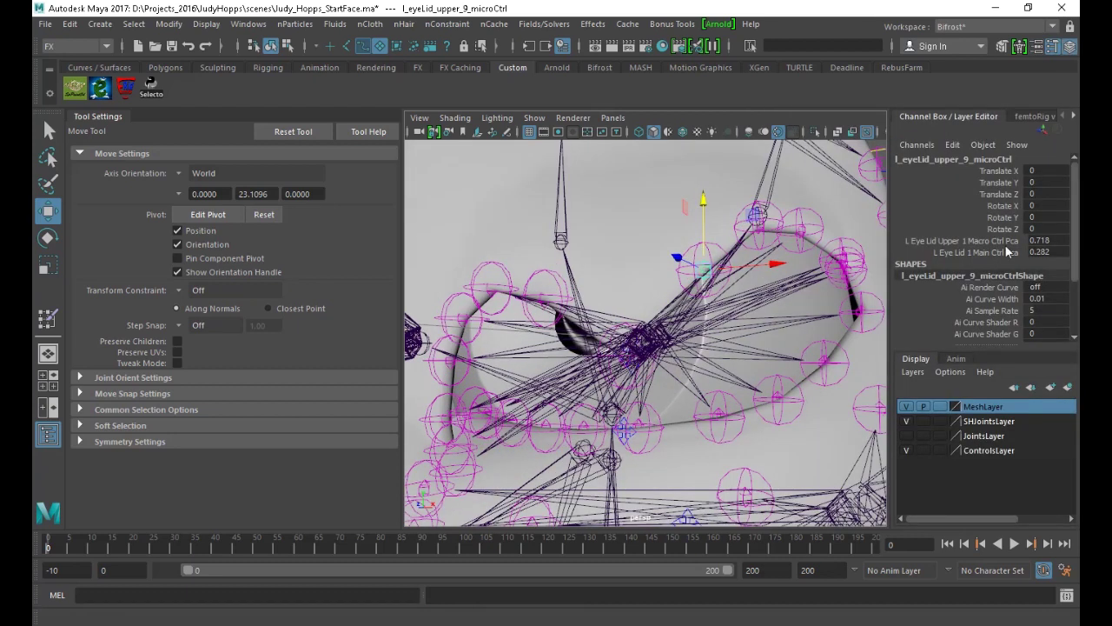
Raise the L Eye Lid Upper 1 Macro Ctrl Pca of l_eyeLid_upper_9_microCtrl to pull the eyelid edge down
click(1006, 241)
middle_drag(695, 339, 859, 339)
key(w)
click(807, 270)
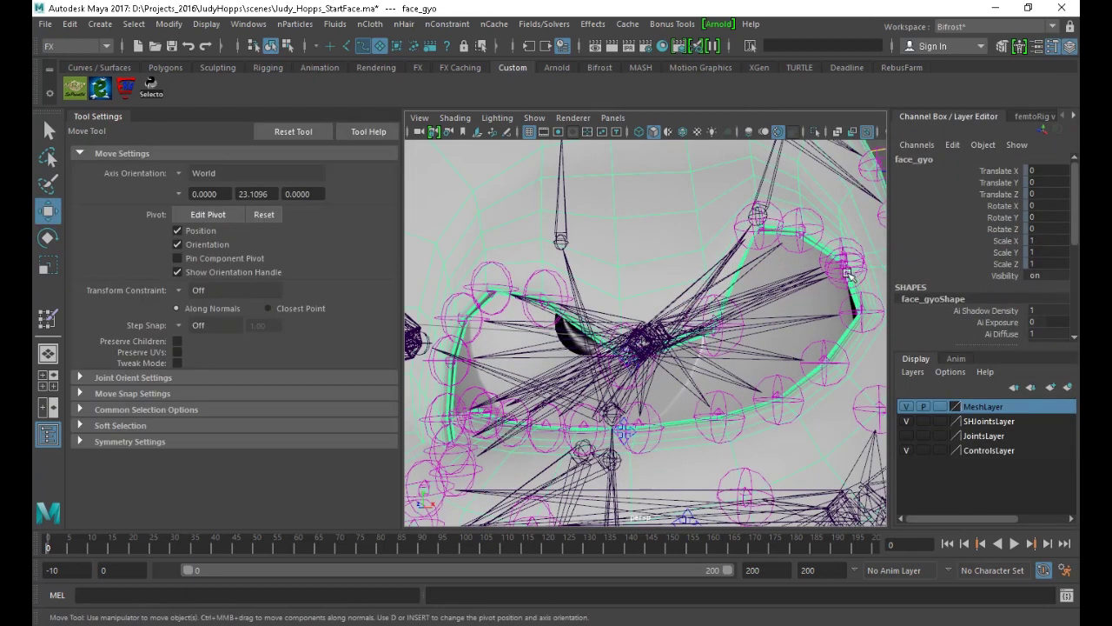
key(q)
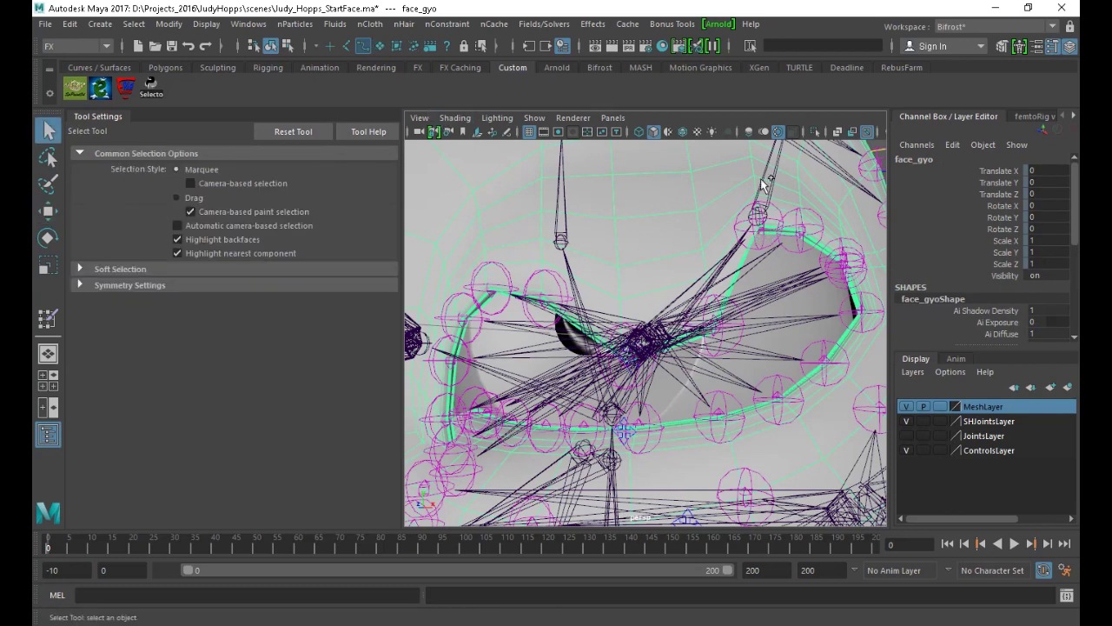
Raise the L Eye Lid Upper 1 Macro Ctrl Pca of l_eyeLid_upper_10_microCtrl with the joint overlay hidden
click(761, 232)
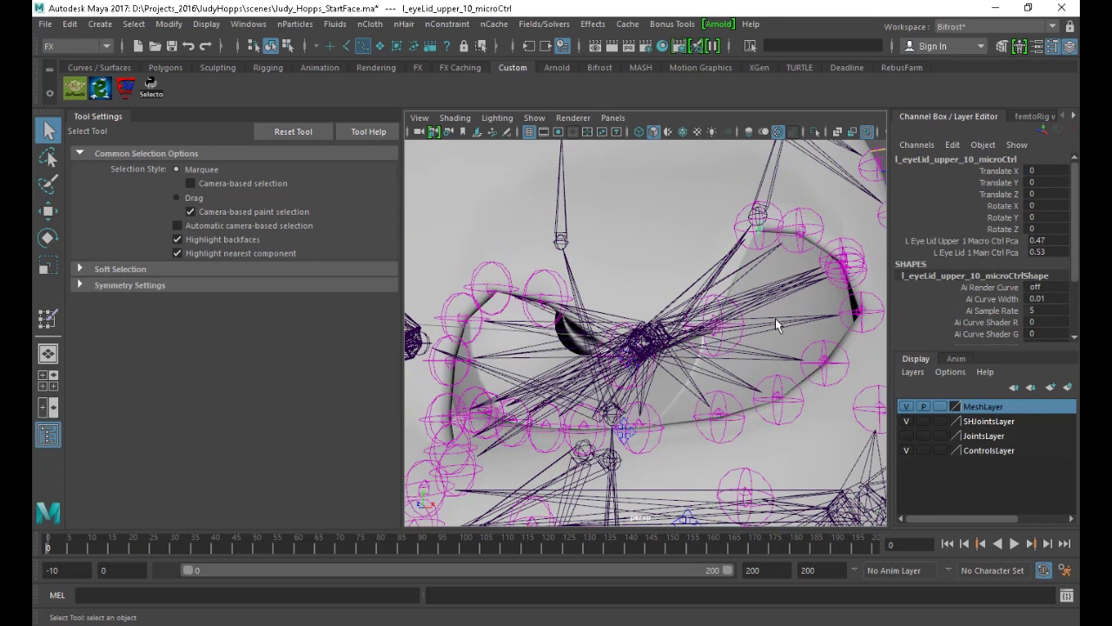
click(866, 132)
click(962, 240)
middle_drag(756, 291, 794, 304)
Raise the L Eye Lid Upper 1 Macro Ctrl Pca of l_eyeLid_upper_11_microCtrl and set it to 0.342 on l_eyeLid_upper_12_microCtrl
click(843, 248)
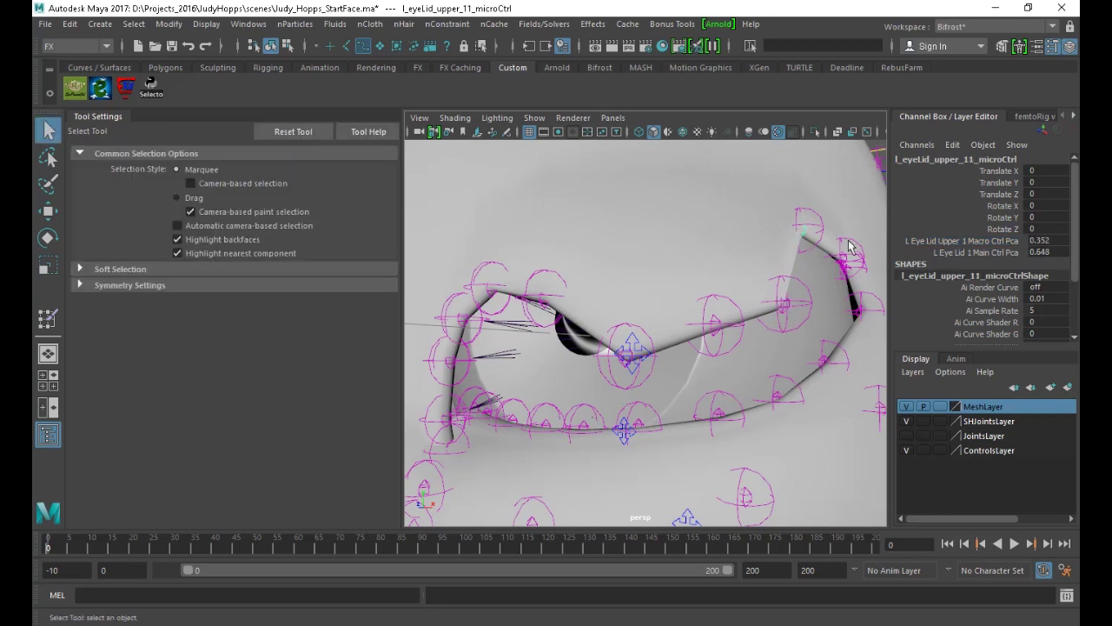
click(1015, 241)
mouse_move(593, 301)
middle_down()
mouse_move(666, 310)
mouse_move(645, 293)
mouse_move(611, 305)
middle_up()
alt+drag(611, 305, 417, 344)
click(702, 276)
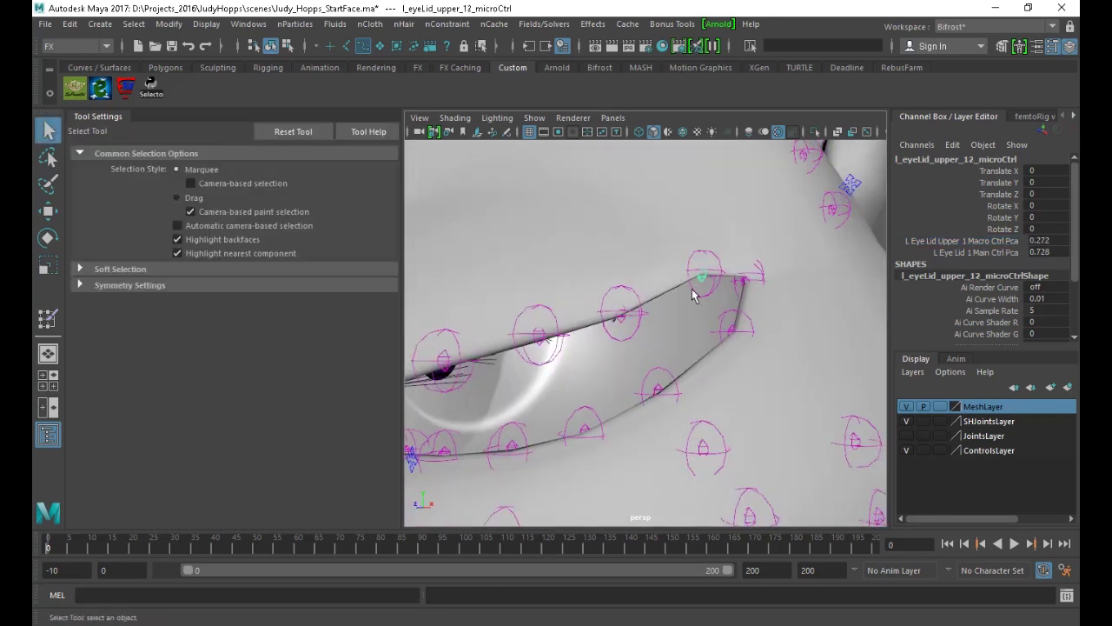
click(956, 241)
mouse_move(635, 313)
middle_down()
mouse_move(665, 323)
mouse_move(645, 313)
middle_up()
mouse_move(604, 339)
alt+mouse_down()
mouse_move(721, 340)
mouse_move(610, 352)
alt+mouse_up()
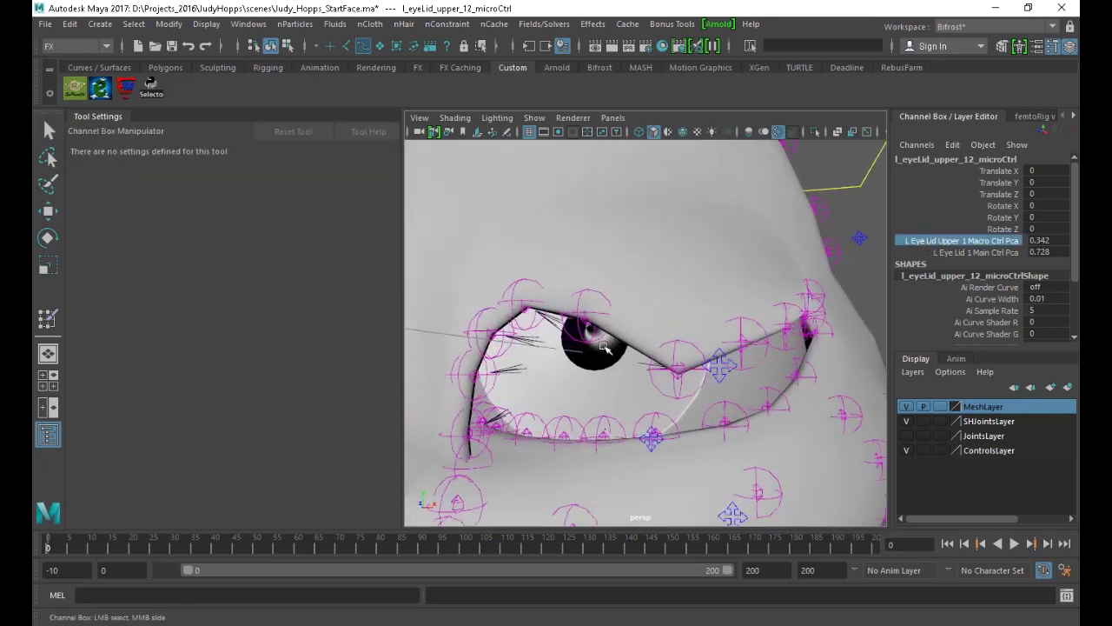
Set the L Eye Lid Upper 1 Macro Ctrl Pca of l_eyeLid_upper_7_microCtrl to about 2.488
key(q)
click(588, 327)
click(1000, 240)
middle_drag(844, 241, 591, 309)
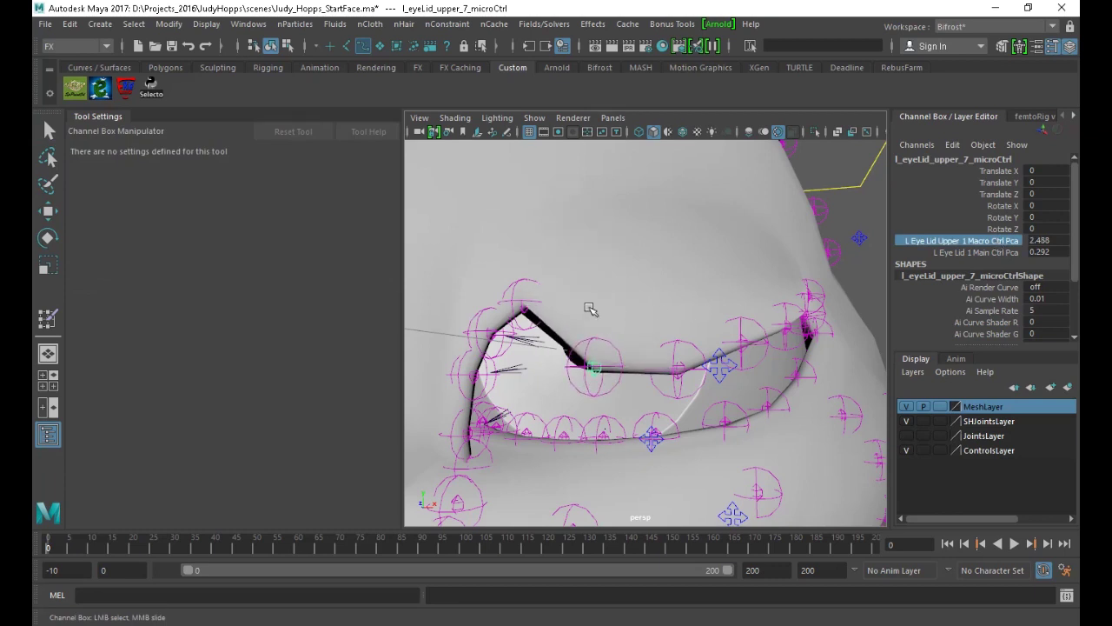
Raise the L Eye Lid Upper 1 Macro Ctrl Pca on the neighbouring micro controls toward the inner eye corner
click(521, 309)
click(913, 242)
middle_drag(592, 347, 649, 316)
click(517, 340)
click(956, 240)
Inspect the controls near the inner eye corner, checking the channels of l_cheeks_1_microCtrl and l_eyeLid_upper_3_microCtrl
alt+drag(583, 348, 590, 343)
click(565, 444)
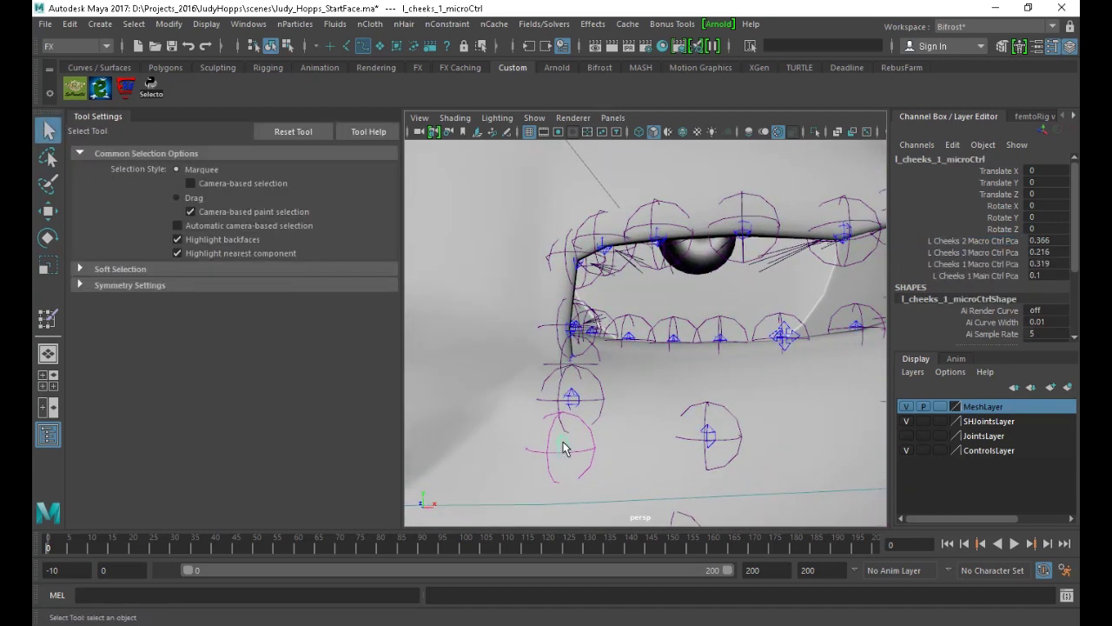
click(973, 241)
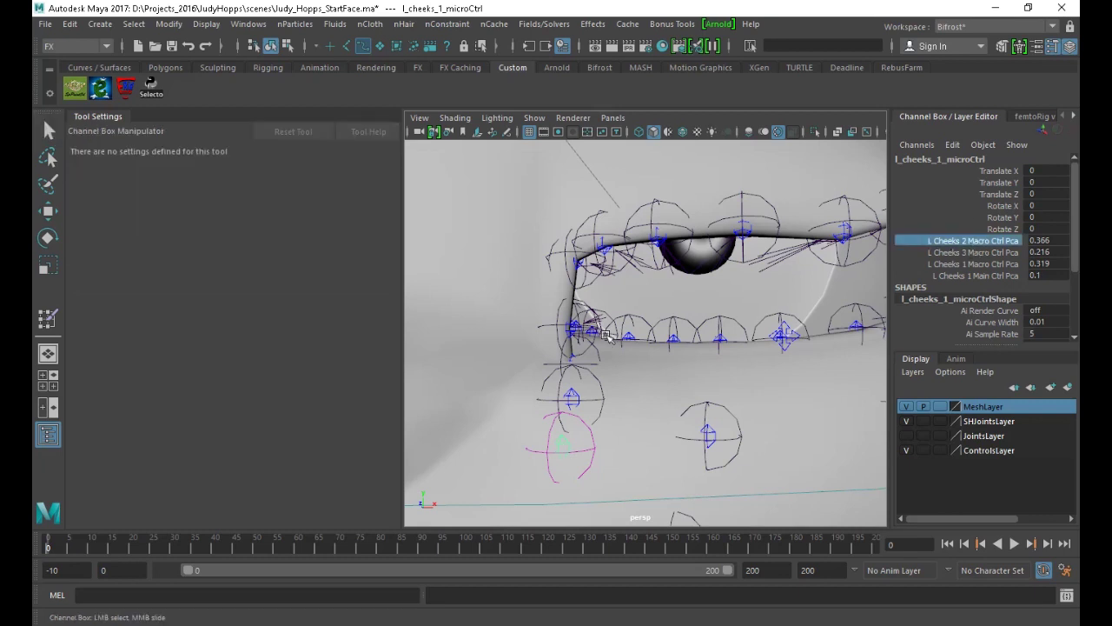
alt+drag(569, 331, 548, 330)
scroll(542, 338, up, 2)
click(530, 327)
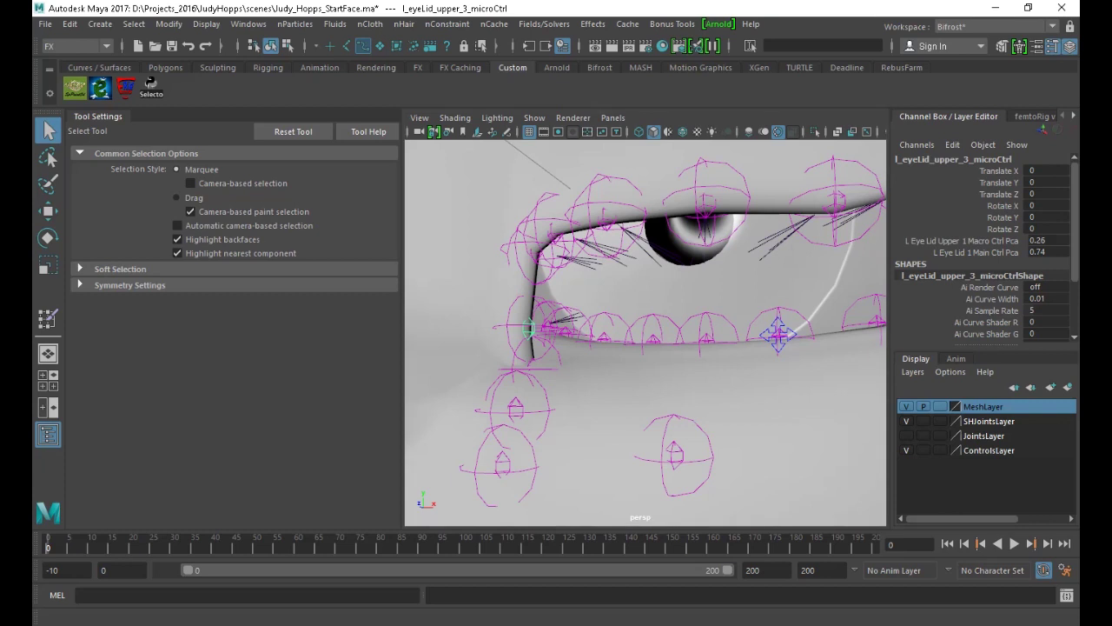
Isolate face_gyo in the view together with the eyelid module, eye master, and upper head controls
key(Up)
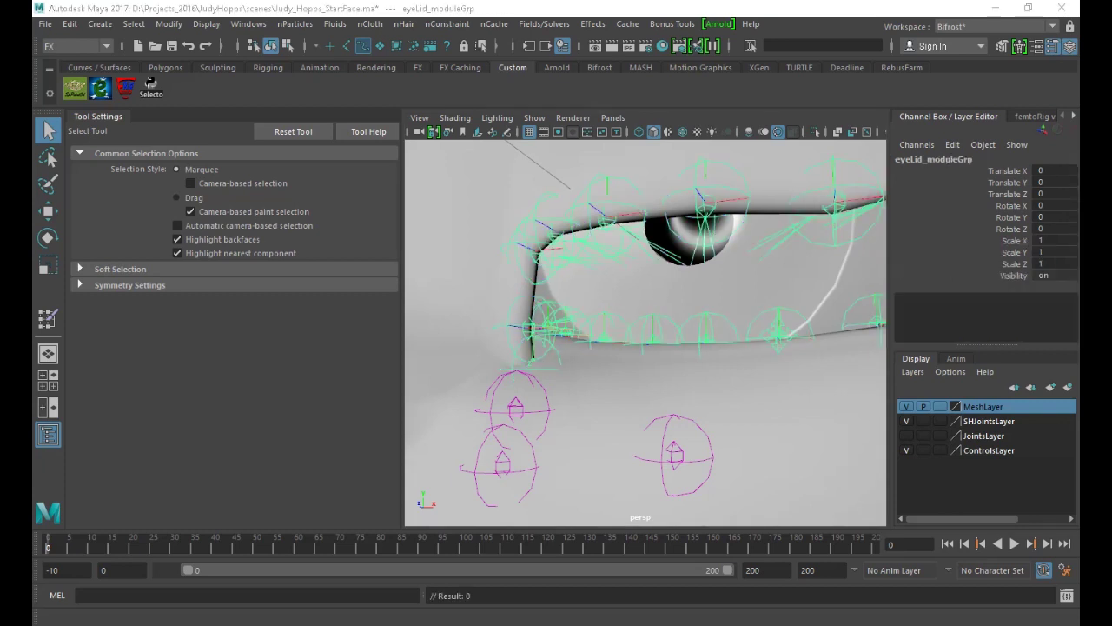
key(Up)
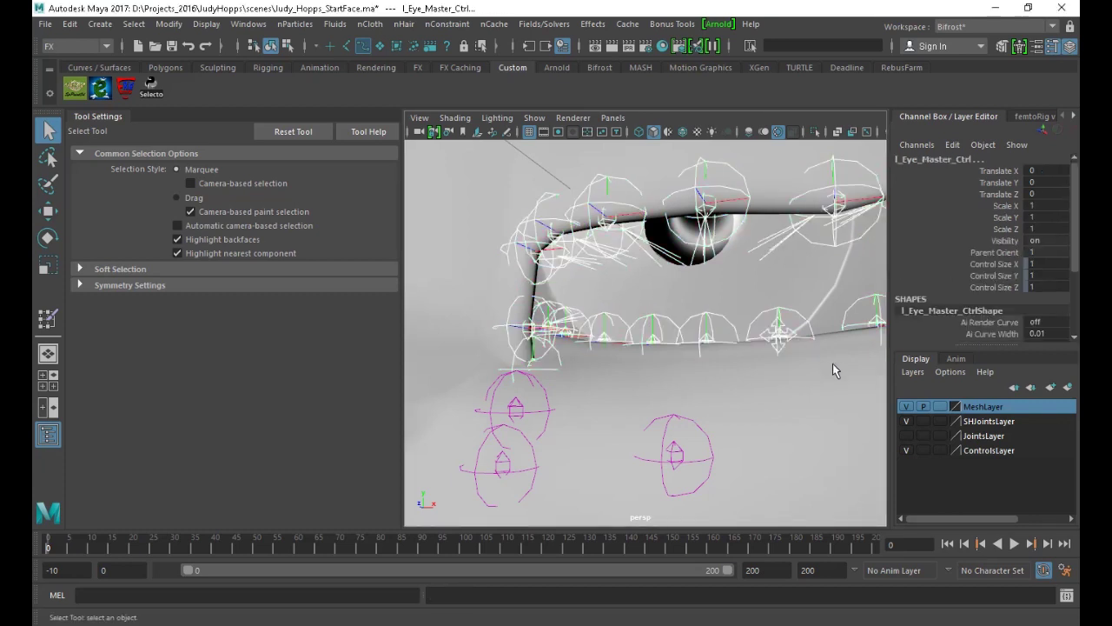
key(Up)
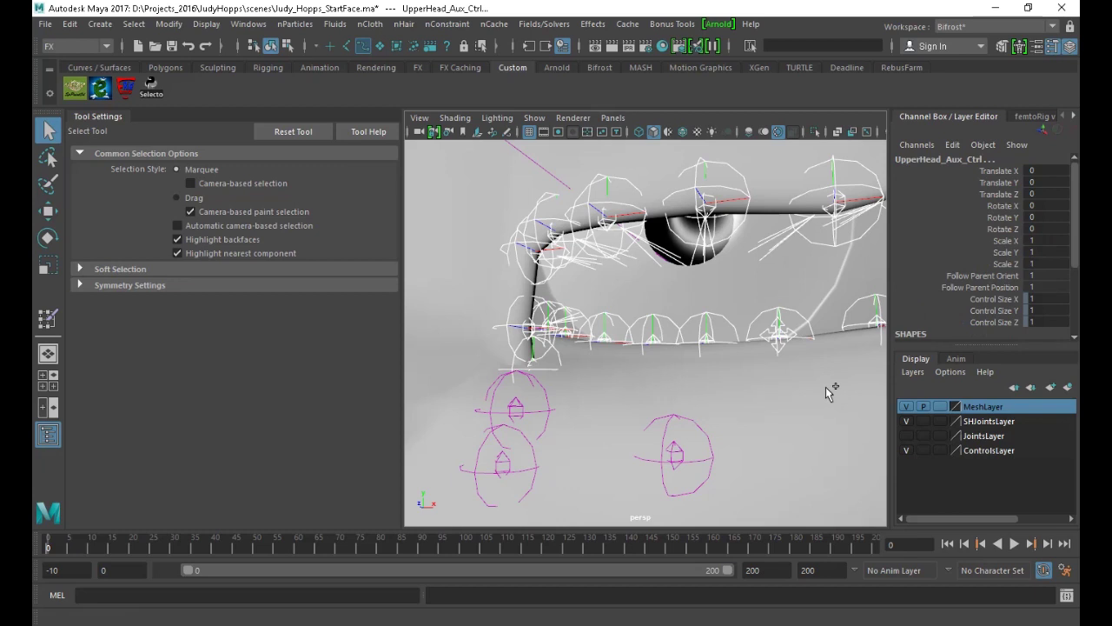
key(ctrl+shift+a)
click(829, 420)
key(ctrl+1)
key(f)
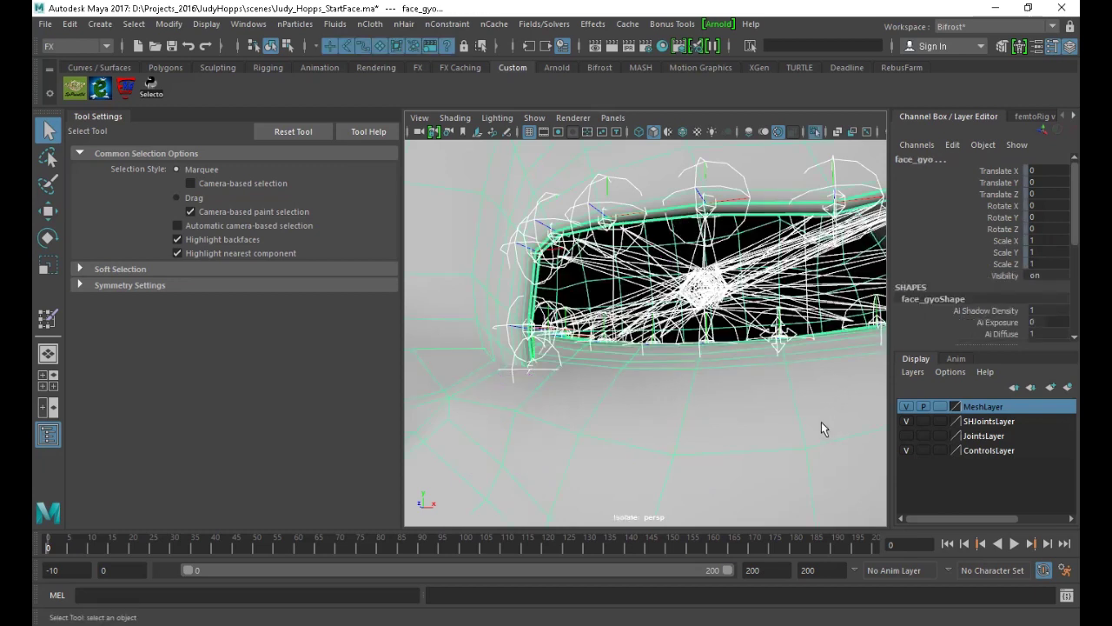
Set the L Eye Lid 1 Main Ctrl Pca of l_eyeLid_upper_2_microCtrl at the inner corner to 2.247
scroll(560, 372, up, 3)
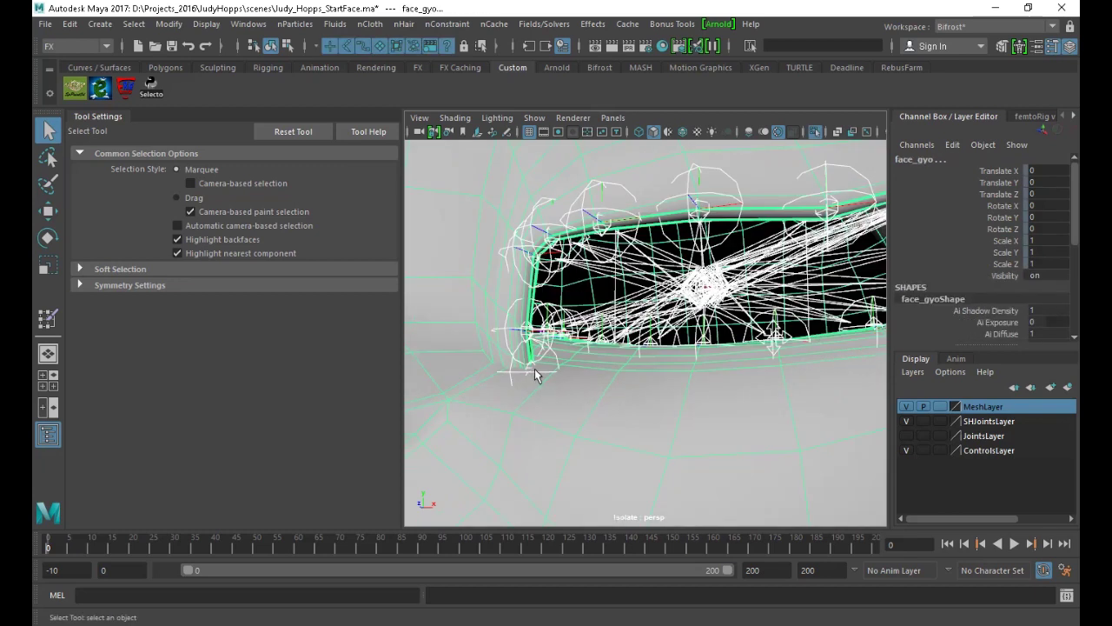
click(527, 374)
click(533, 369)
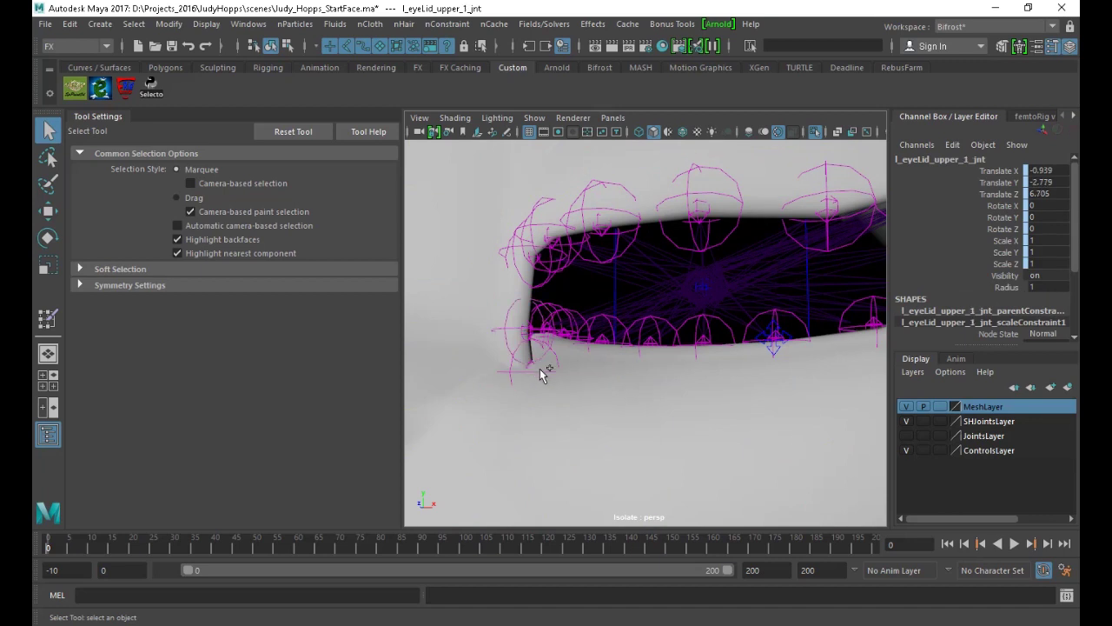
click(537, 370)
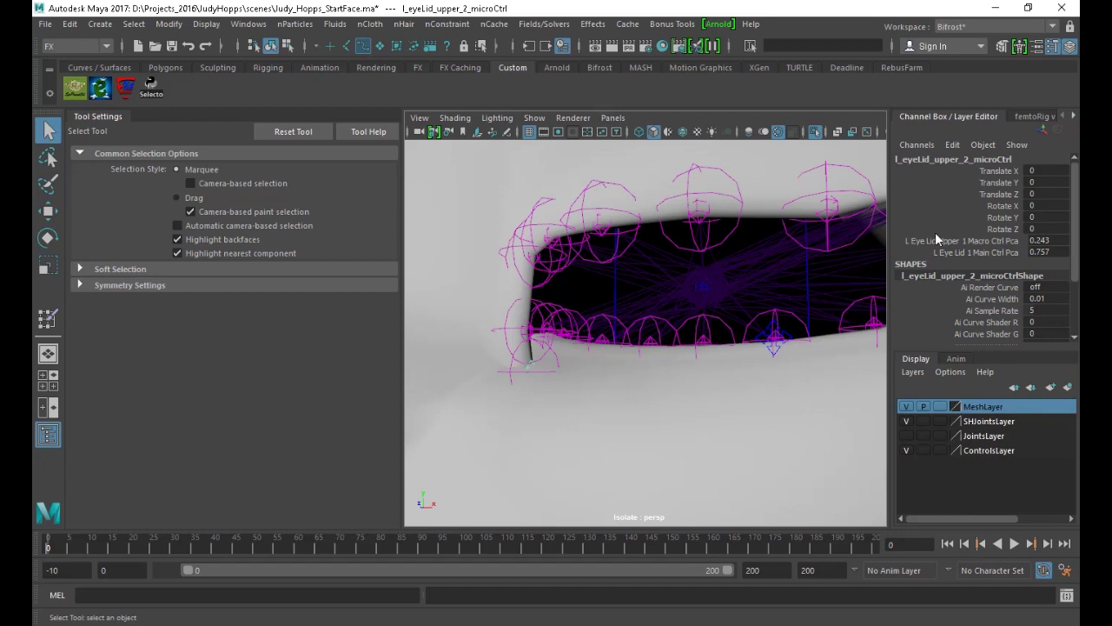
click(974, 252)
middle_drag(715, 306, 784, 310)
click(961, 241)
middle_drag(579, 284, 607, 279)
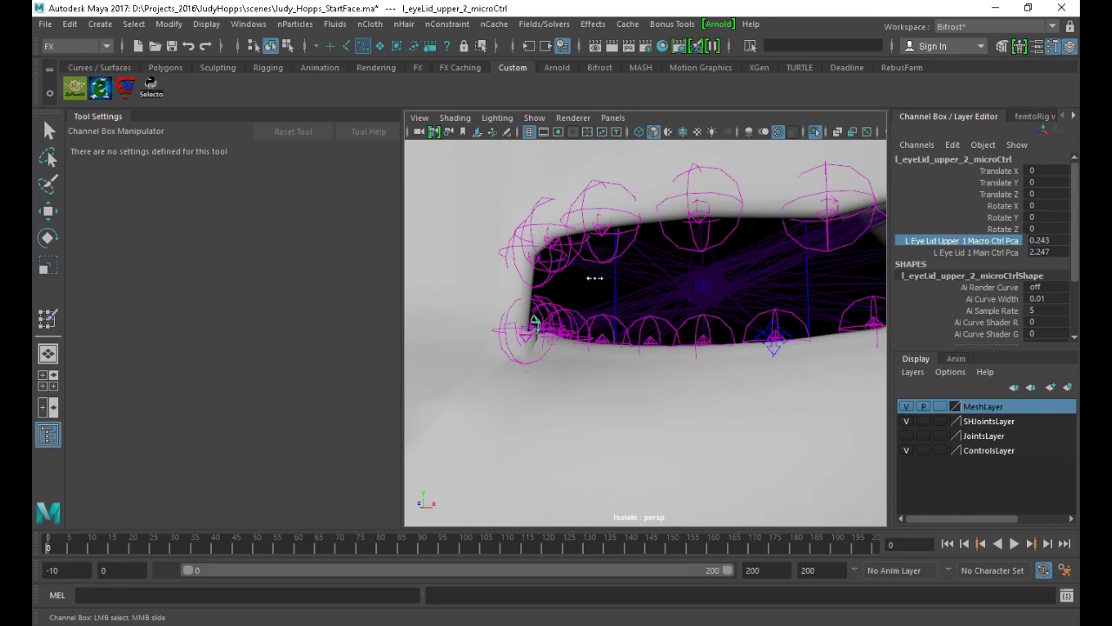
Set the L Eye Lid Upper 1 Macro Ctrl Pca of l_eyeLid_upper_3_microCtrl to 0
click(536, 325)
key(q)
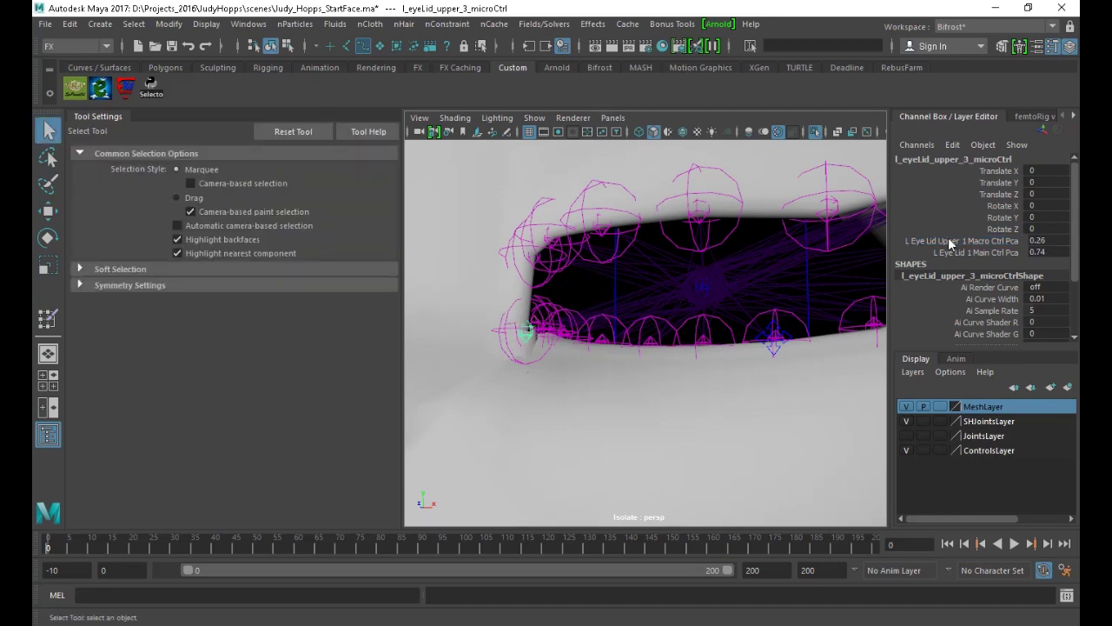
click(950, 240)
middle_drag(690, 288, 678, 286)
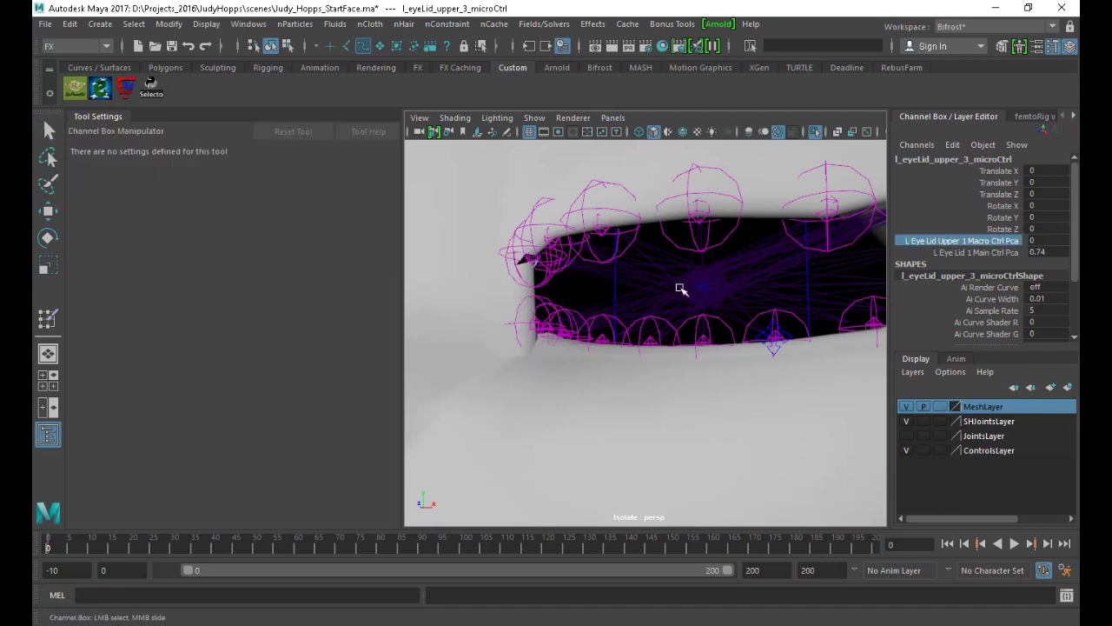
Move the left upper eyelid macro control far upward to stretch the eyelid open
alt+drag(624, 327, 633, 325)
alt+middle_drag(645, 322, 582, 337)
alt+right_drag(581, 338, 527, 297)
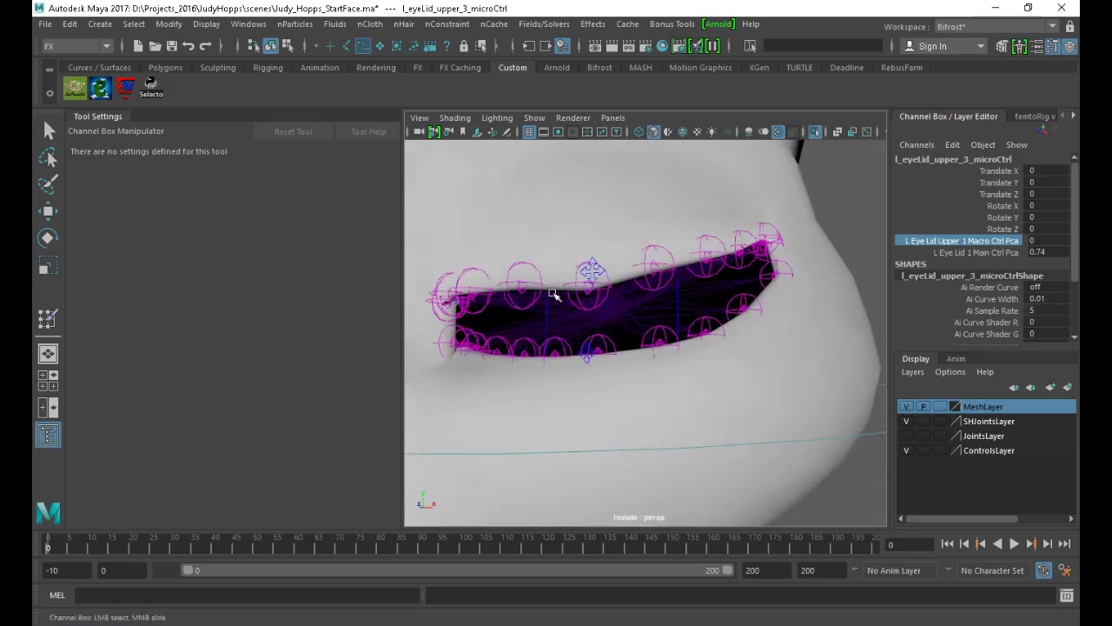
click(592, 271)
key(w)
drag(592, 271, 578, 6)
Set L Eye Lid 1 Main Ctrl Pca to 3.476 and L Eye Lid Upper 1 Macro Ctrl Pca to 0 on l_eyeLid_upper_1_microCtrl
click(452, 335)
key(q)
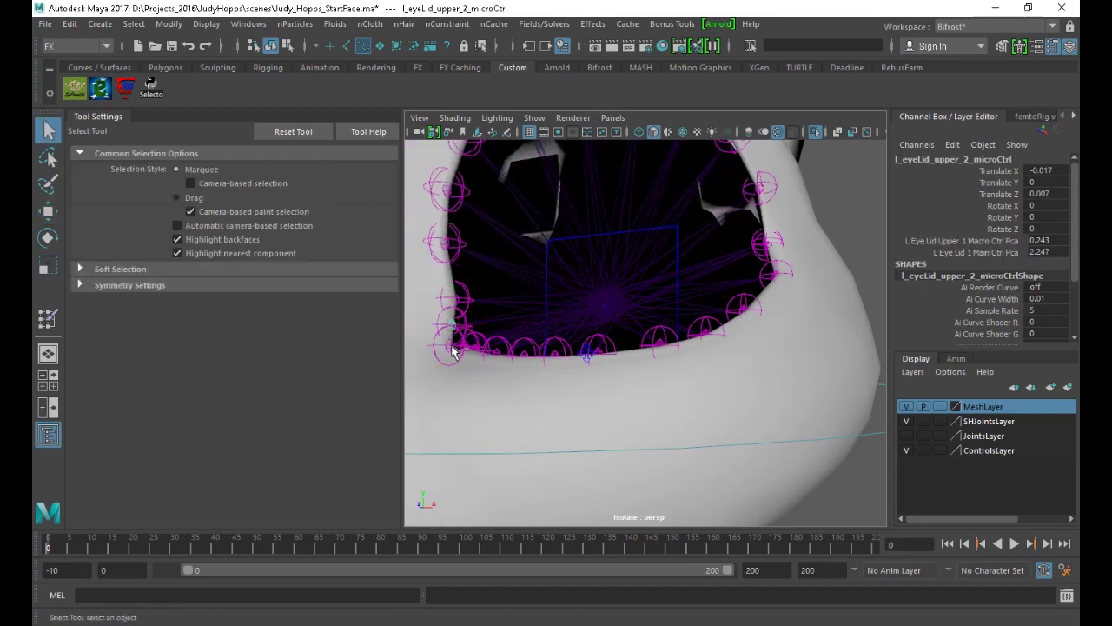
click(1004, 252)
middle_drag(626, 317, 762, 312)
click(933, 241)
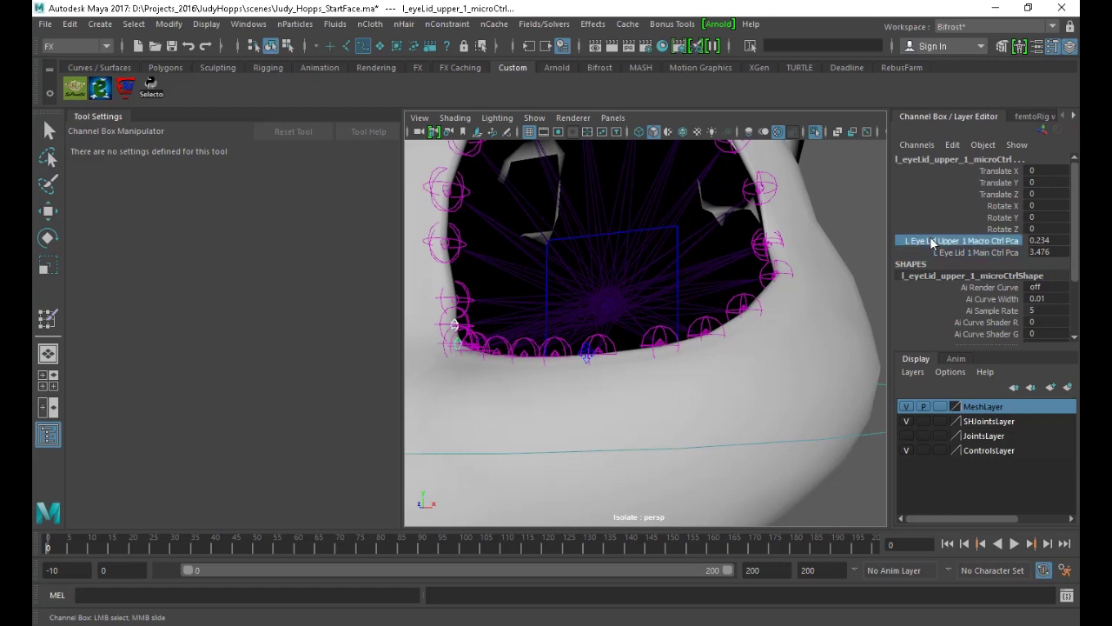
scroll(727, 370, down, 5)
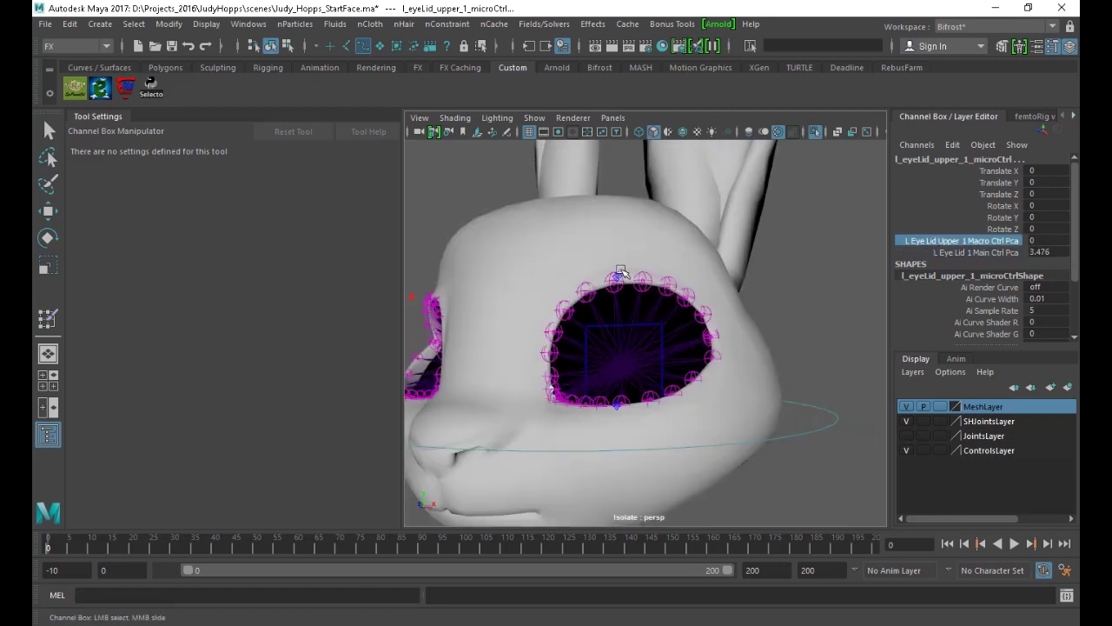
Try moving the left upper eyelid macro control to test the deformation, and undo the moves
key(q)
click(618, 280)
key(w)
drag(619, 282, 492, 440)
scroll(638, 417, up, 5)
drag(413, 416, 618, 426)
drag(719, 426, 584, 294)
alt+right_drag(712, 348, 611, 373)
alt+drag(611, 372, 688, 363)
key(ctrl+z)
key(ctrl+z)
key(ctrl+z)
Try lowering r_eyeLid_upper_1_macro_Ctrl to test the right upper eyelid, and undo the move
alt+drag(614, 380, 547, 355)
click(535, 304)
drag(534, 304, 517, 372)
key(ctrl+z)
alt+drag(648, 373, 561, 376)
alt+right_drag(560, 375, 603, 381)
alt+drag(603, 380, 623, 325)
key(q)
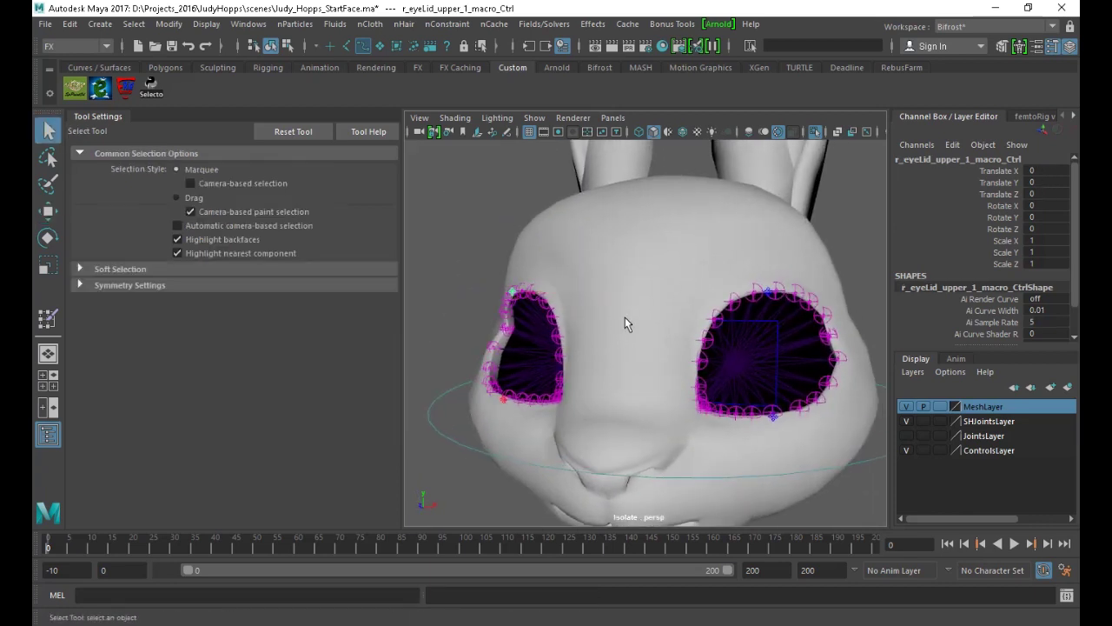
Clear the selection, show the femtoRig skin tools at a wider size, and bring the right eye into close view
click(831, 271)
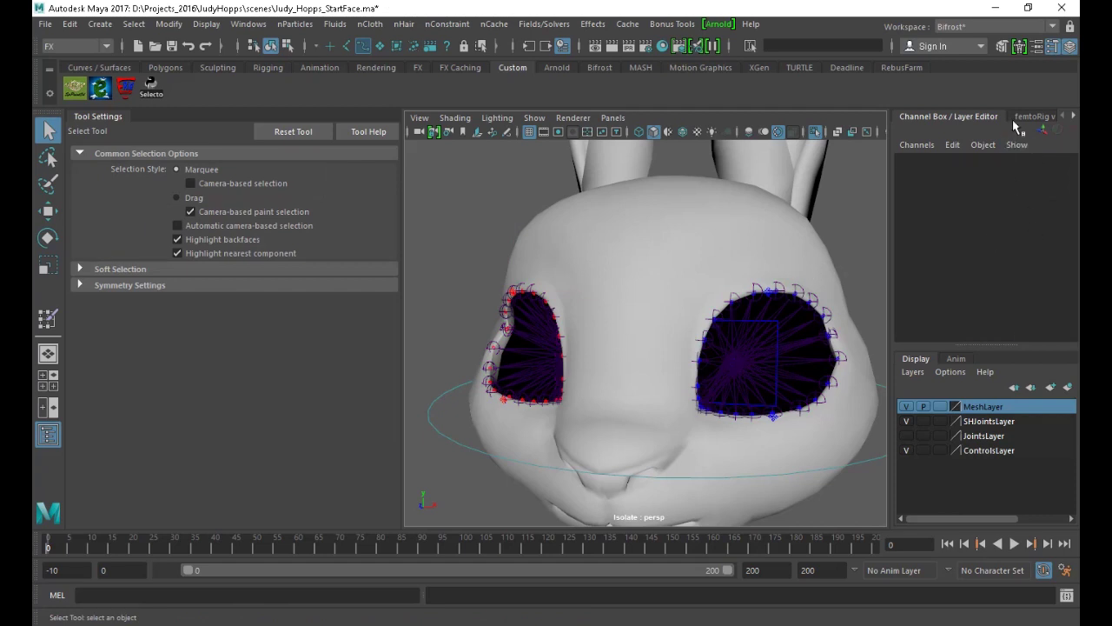
click(1022, 119)
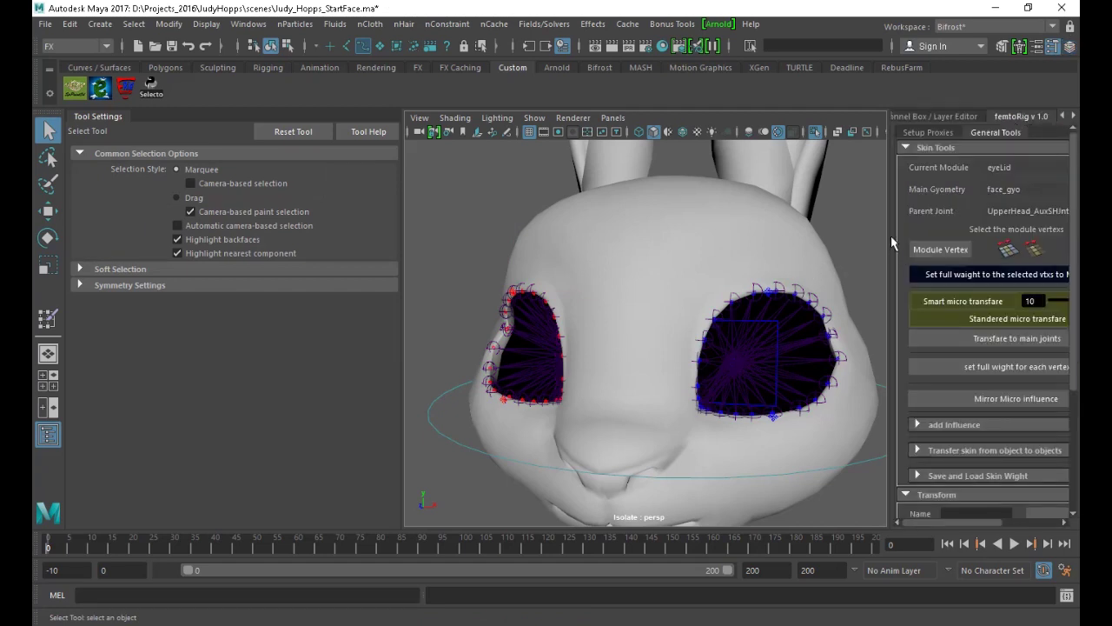
drag(891, 232, 769, 229)
alt+drag(631, 357, 733, 318)
alt+right_drag(521, 331, 605, 341)
alt+drag(484, 306, 565, 310)
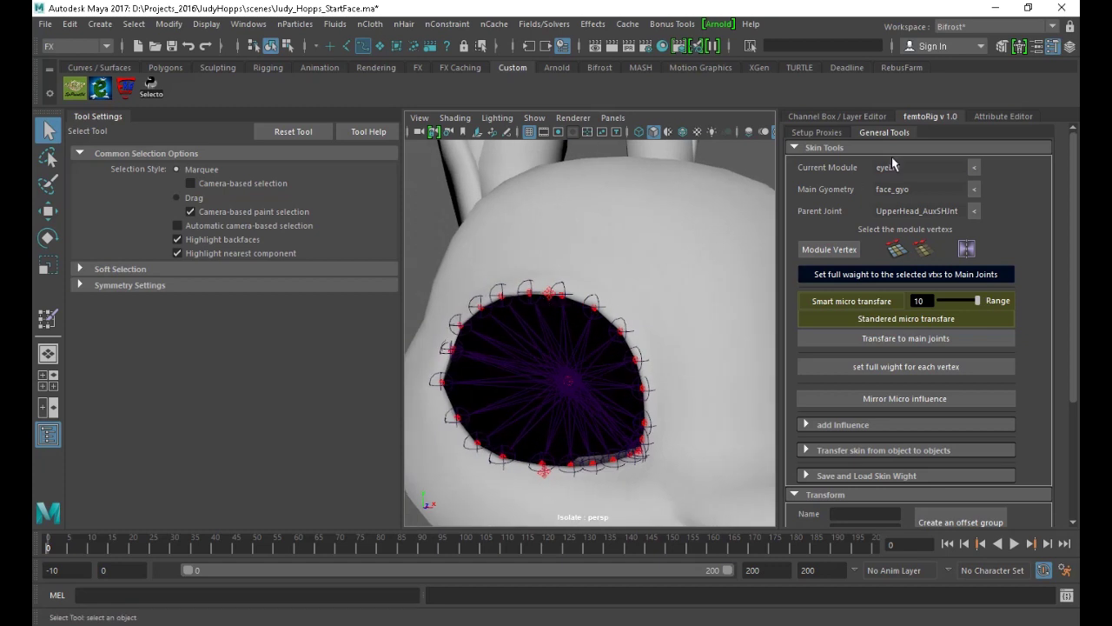
Try lowering r_eyeLid_upper_1_macro_Ctrl to test the right upper eyelid, undo the moves, and clear the selection
double_click(912, 186)
click(546, 295)
key(w)
drag(548, 295, 528, 451)
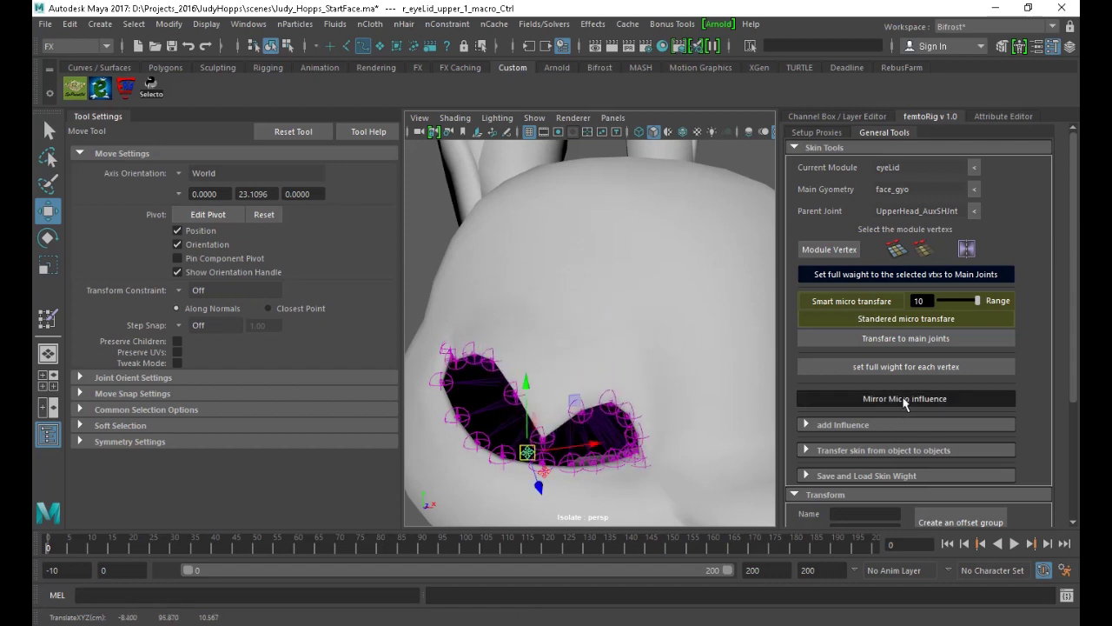
drag(528, 447, 600, 439)
key(ctrl+z)
alt+drag(670, 417, 533, 353)
key(ctrl+z)
scroll(535, 339, down, 5)
alt+right_drag(564, 354, 608, 395)
alt+drag(608, 395, 719, 241)
key(q)
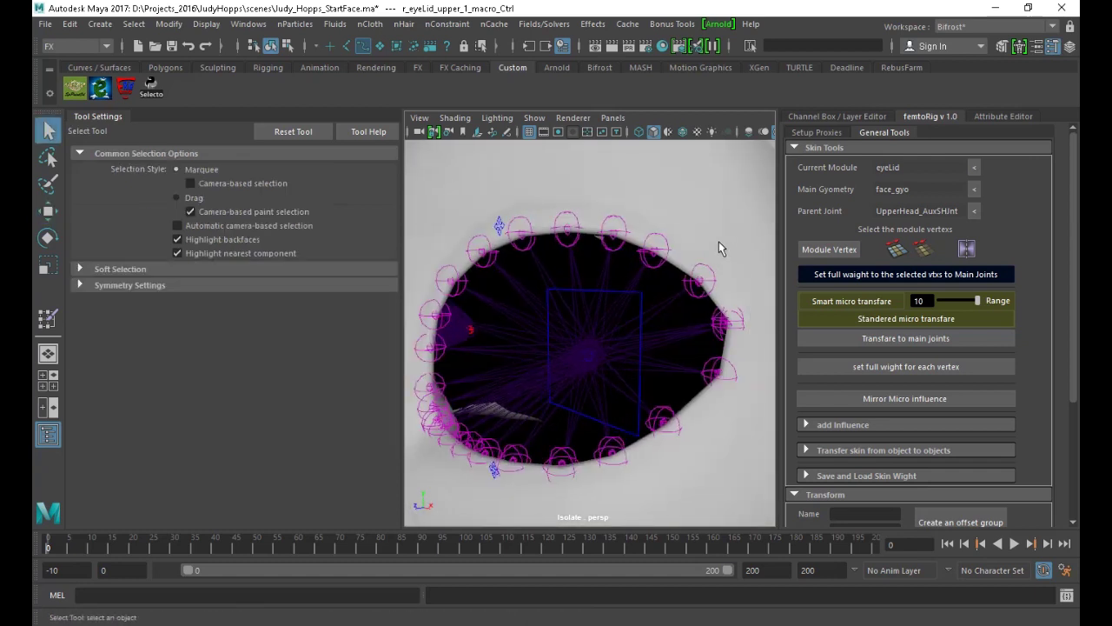
click(719, 241)
Raise l_eyeLid_lower_1_macro_Ctrl to pose the left lower eyelid, and show the channel values of l_eyeLid_lower_7_microCtrl
scroll(679, 278, down, 3)
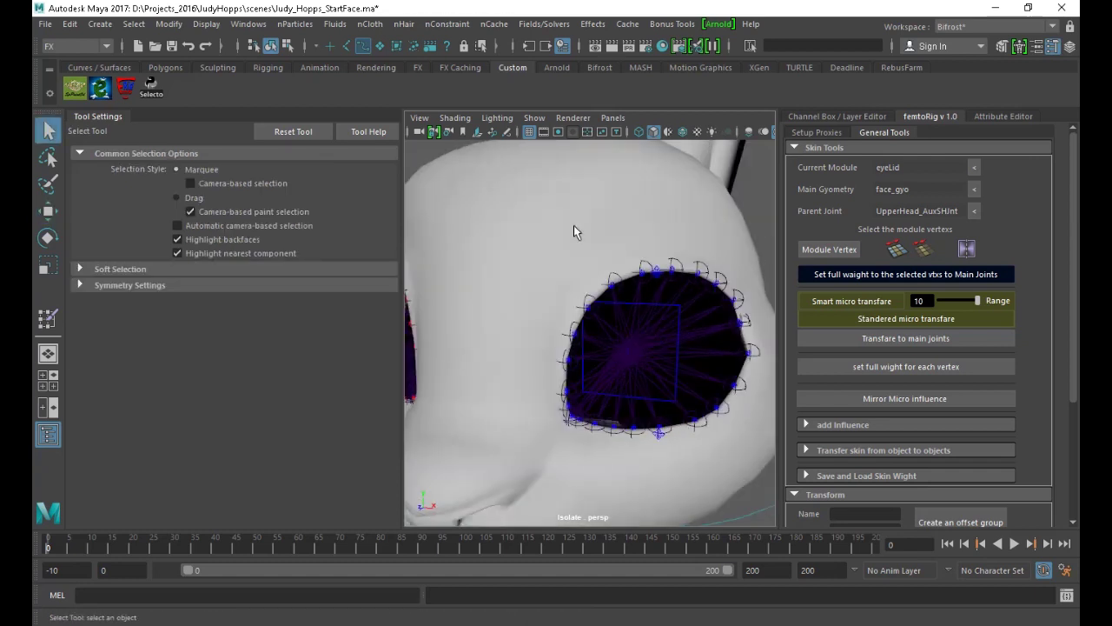
alt+middle_drag(633, 271, 652, 346)
scroll(646, 181, down, 2)
scroll(652, 345, up, 3)
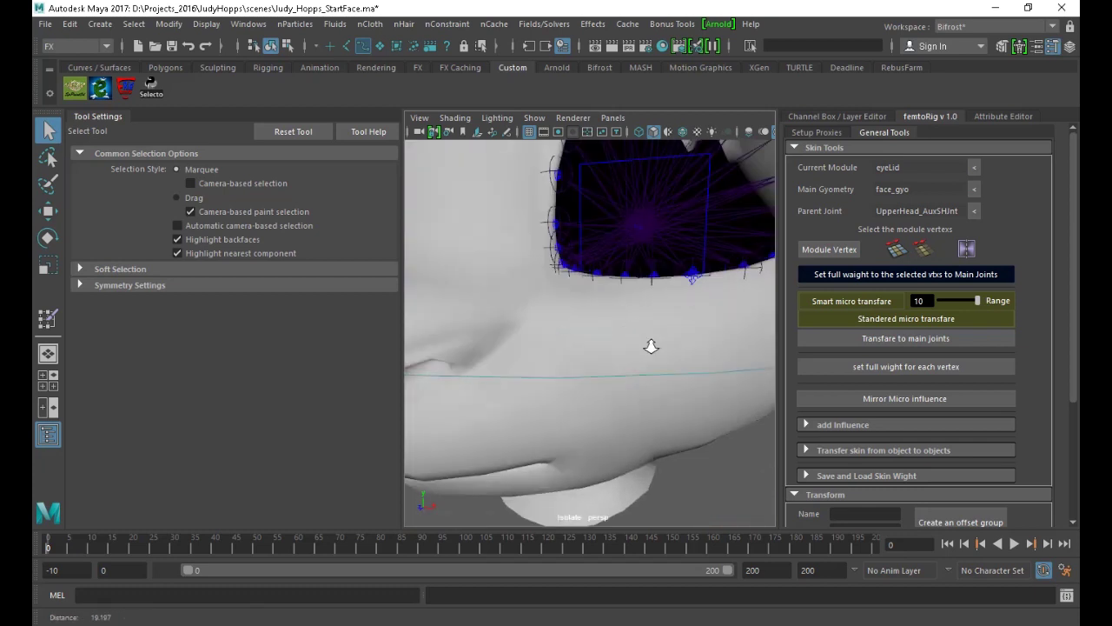
click(736, 254)
key(f)
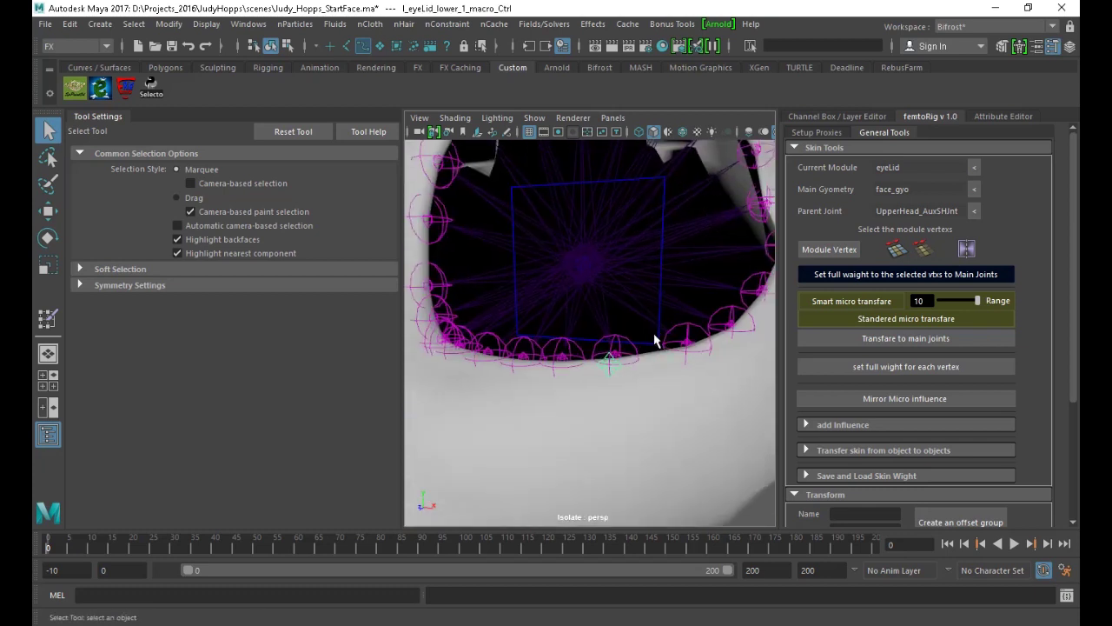
key(w)
drag(615, 365, 612, 94)
alt+middle_drag(640, 228, 648, 337)
click(645, 359)
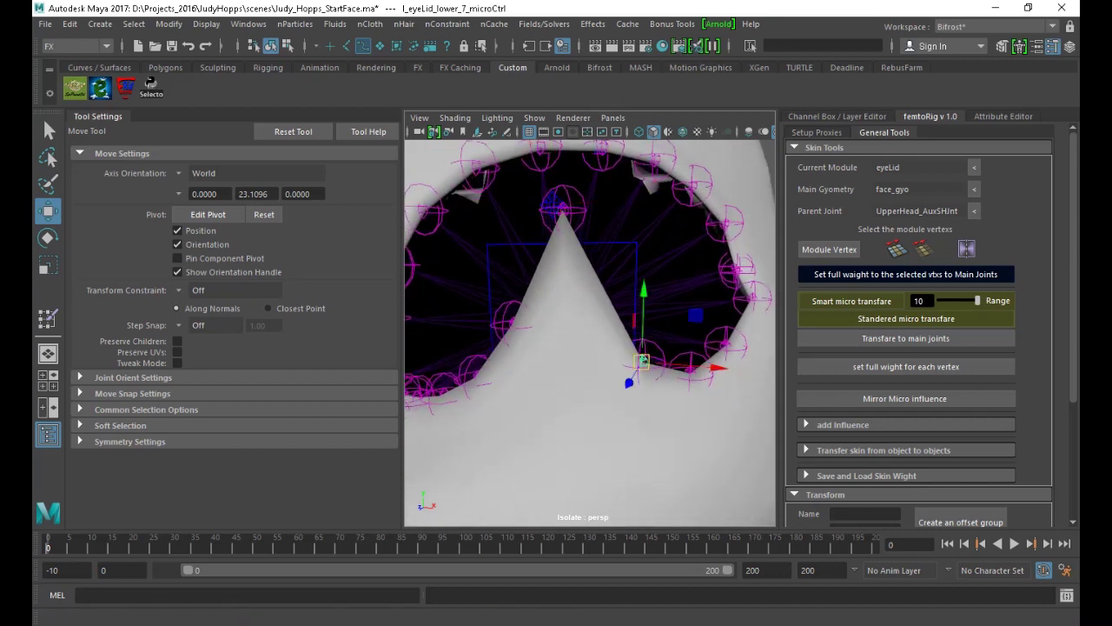
click(880, 116)
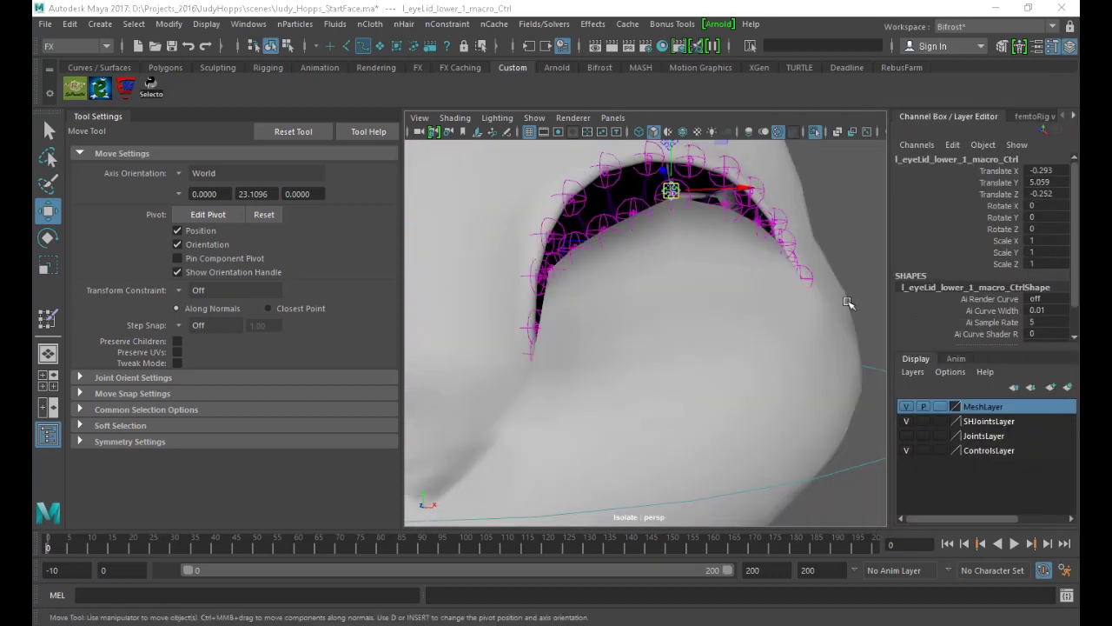
Undo the test moves of the left lower eyelid macro control, and try raising it to a Translate Y of 2.293
drag(539, 207, 758, 351)
drag(786, 403, 708, 296)
key(ctrl+z)
key(ctrl+z)
alt+middle_drag(708, 295, 786, 311)
alt+drag(785, 311, 747, 348)
drag(735, 277, 750, 218)
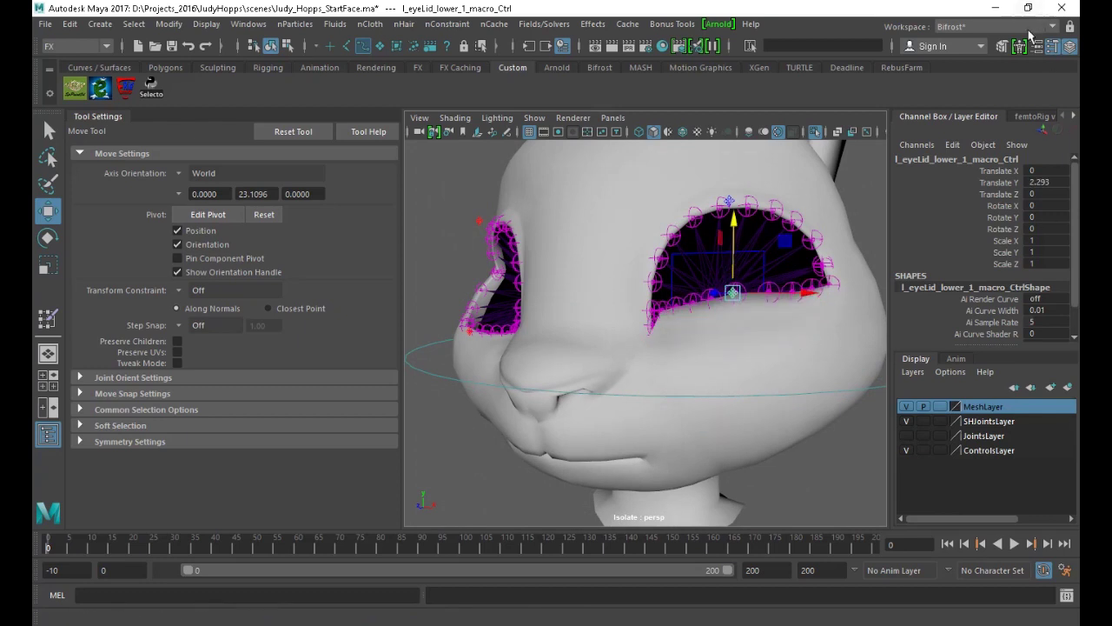
Set L Eye Lid Lower 1 Macro Ctrl Pca to 0.541 on l_eyeLid_lower_2_microCtrl
alt+drag(700, 326, 765, 339)
alt+right_drag(765, 339, 787, 412)
click(774, 262)
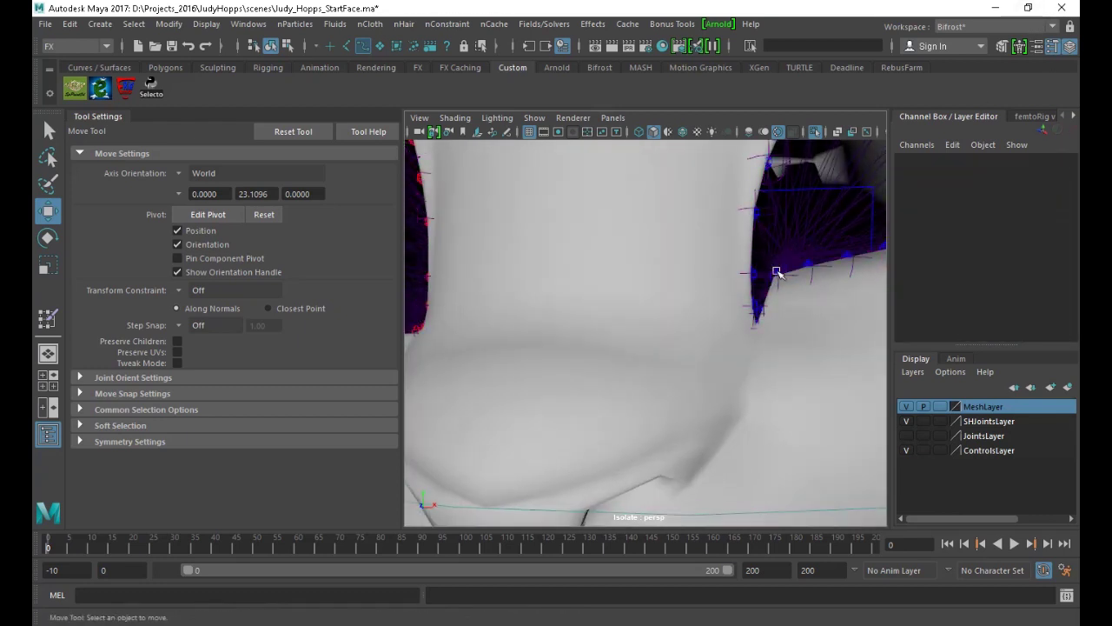
click(775, 267)
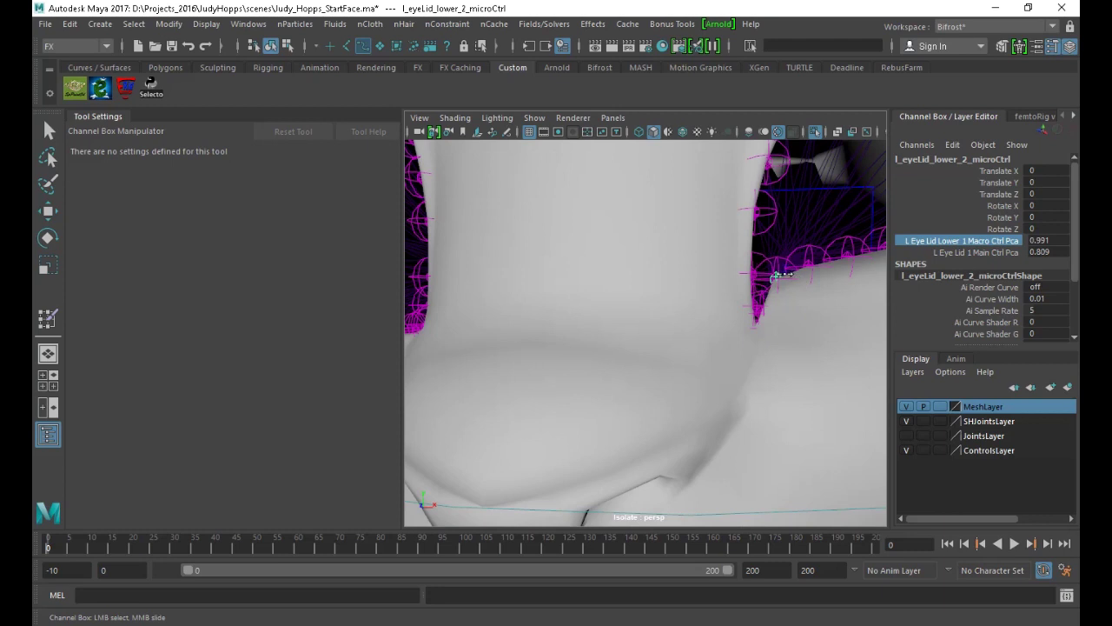
alt+drag(832, 298, 693, 303)
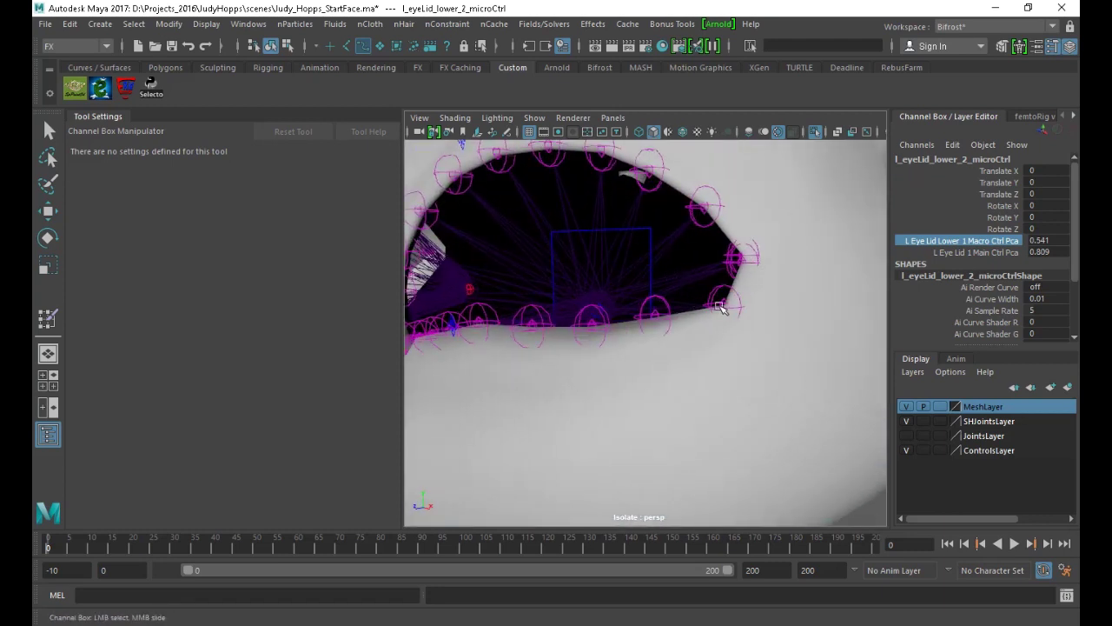
Select l_eyeLid_lower_1_macro_Ctrl and show the femtoRig skin tools again
key(w)
click(721, 304)
alt+drag(659, 350, 640, 420)
click(637, 344)
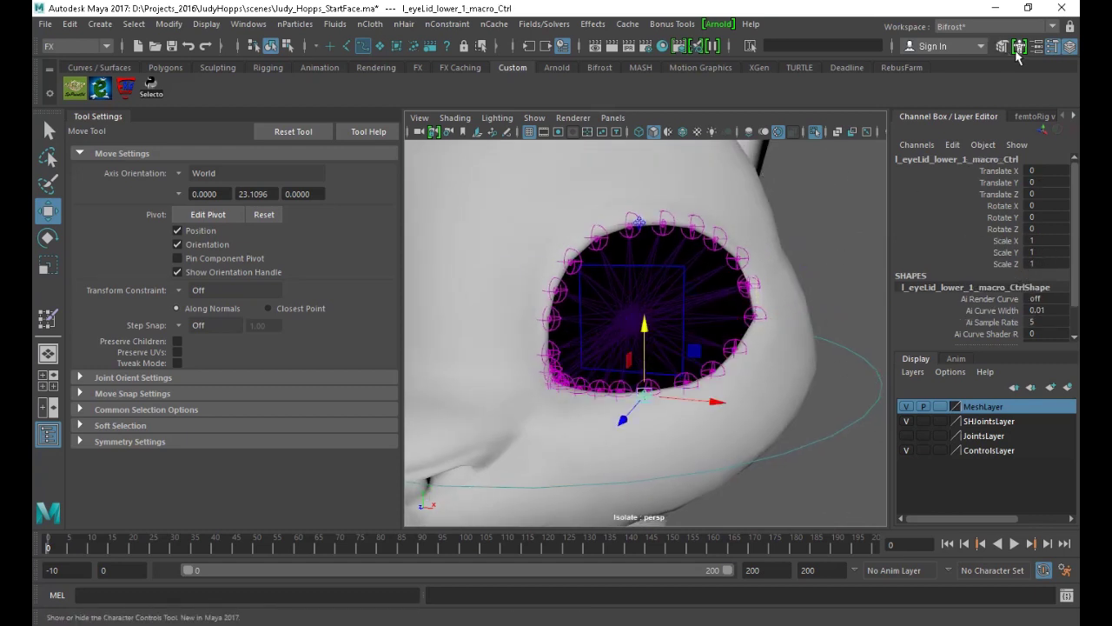
click(1027, 122)
scroll(800, 306, down, 5)
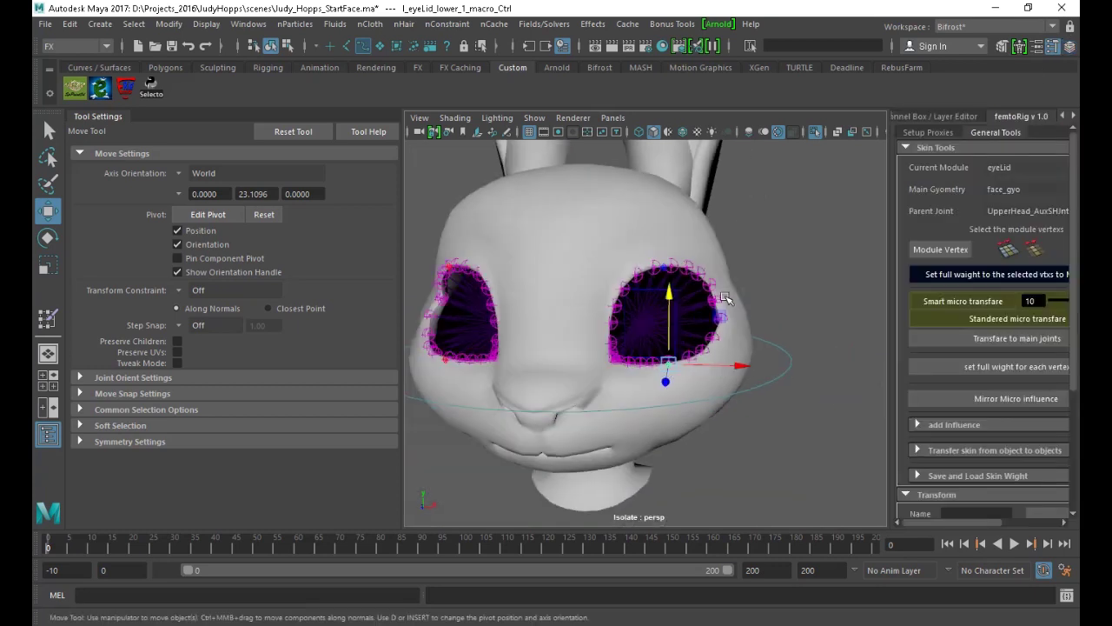
Try moving r_eyeLid_lower_1_macro_Ctrl to test the right lower eyelid, and undo the move
alt+drag(508, 376, 457, 305)
click(465, 378)
key(ctrl+z)
alt+drag(589, 362, 495, 345)
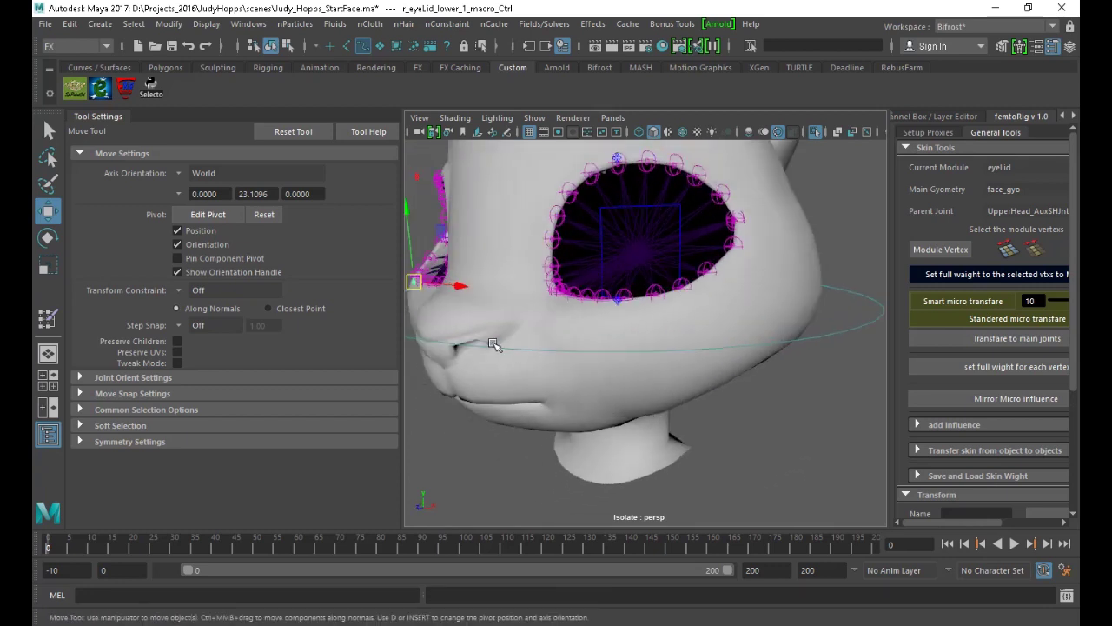
Leave the isolated view to show the whole character, try lowering l_eyeLid_upper_1_macro_Ctrl, and undo the move
key(ctrl+1)
alt+drag(625, 367, 665, 352)
click(612, 208)
drag(612, 208, 600, 313)
key(ctrl+z)
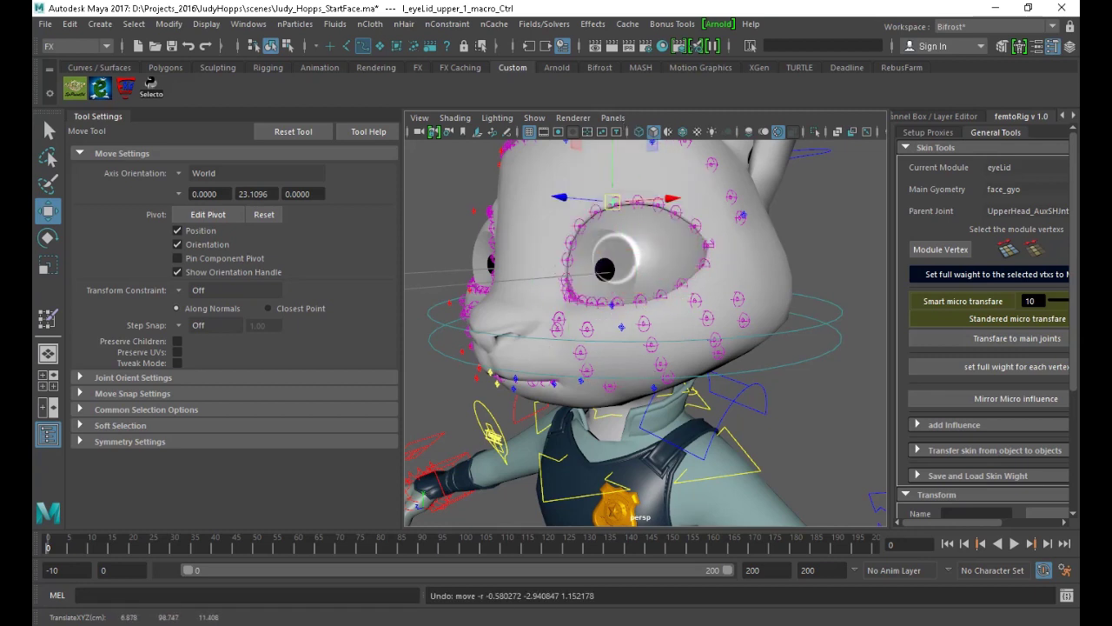
Set the Skinning Method of skinCluster34 on the face_gyo mesh to Dual Quaternion
key(f)
click(1074, 118)
click(1018, 117)
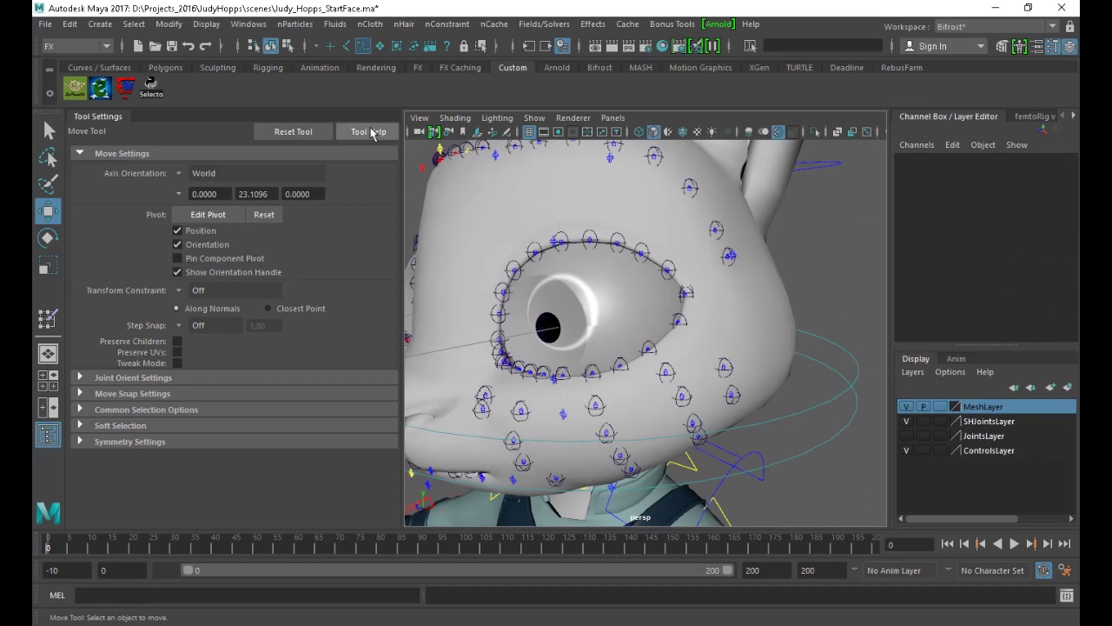
click(736, 293)
alt+drag(760, 269, 787, 273)
scroll(1003, 256, down, 5)
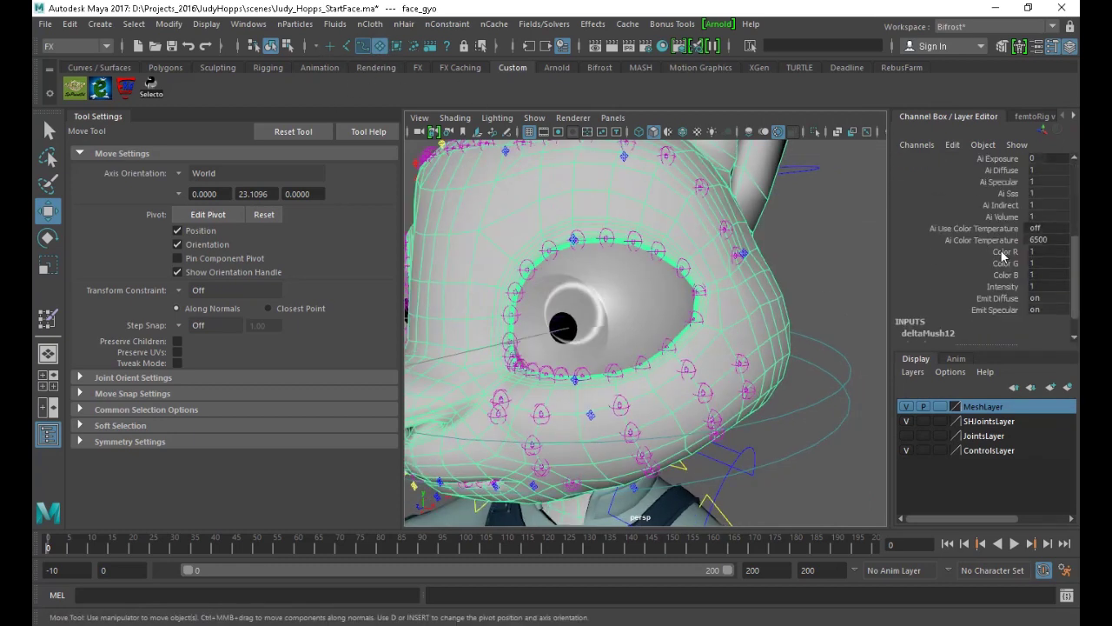
scroll(979, 328, down, 1)
click(976, 314)
scroll(977, 300, down, 2)
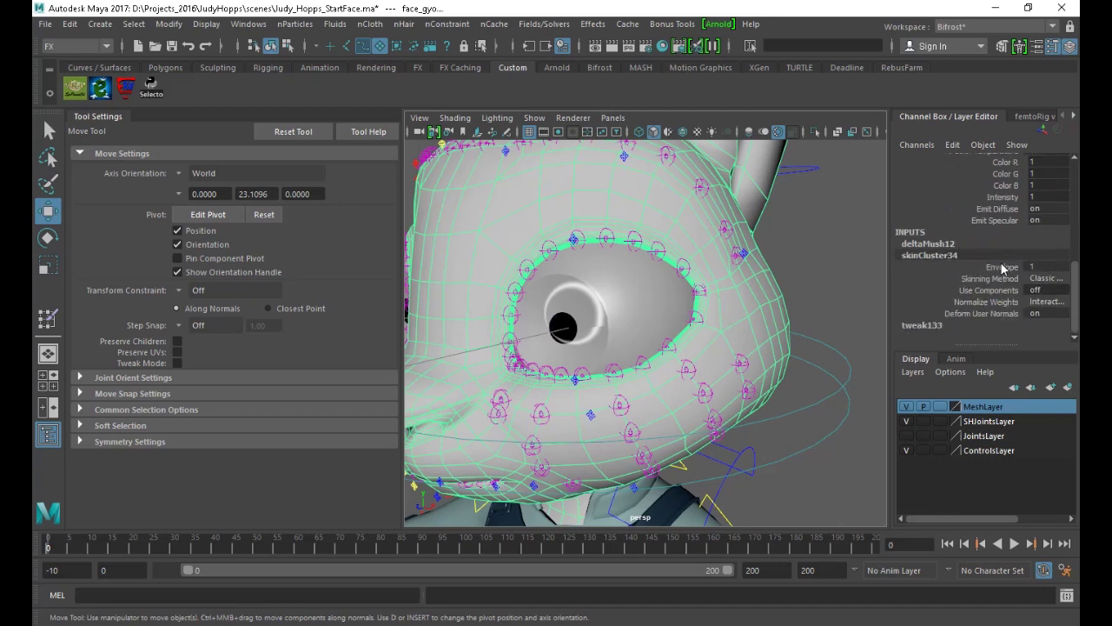
click(1062, 275)
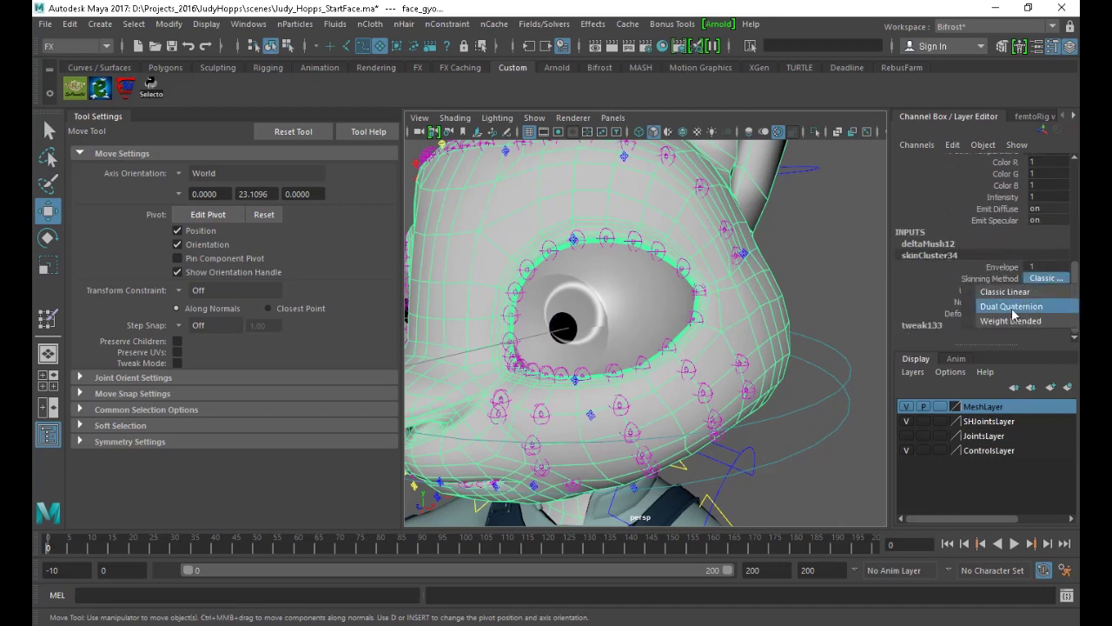
click(1027, 306)
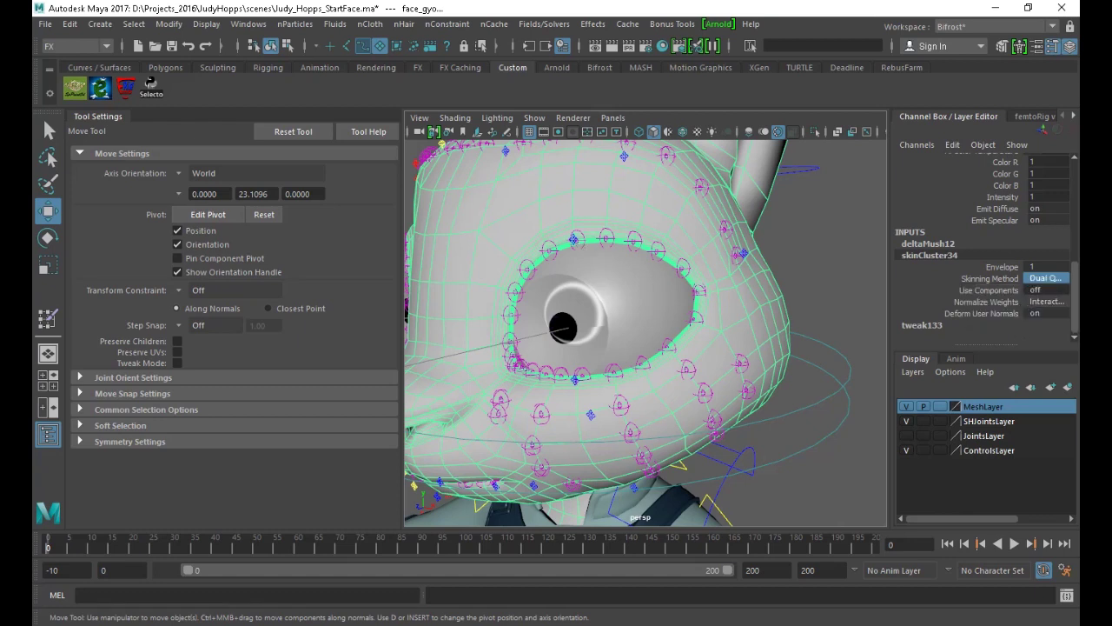
Try closing the left upper eyelid by lowering its macro control and rotating it to about 40.832, -9.344, -28.531
click(572, 238)
drag(572, 236, 482, 376)
key(e)
key(w)
key(e)
alt+drag(483, 378, 452, 241)
key(w)
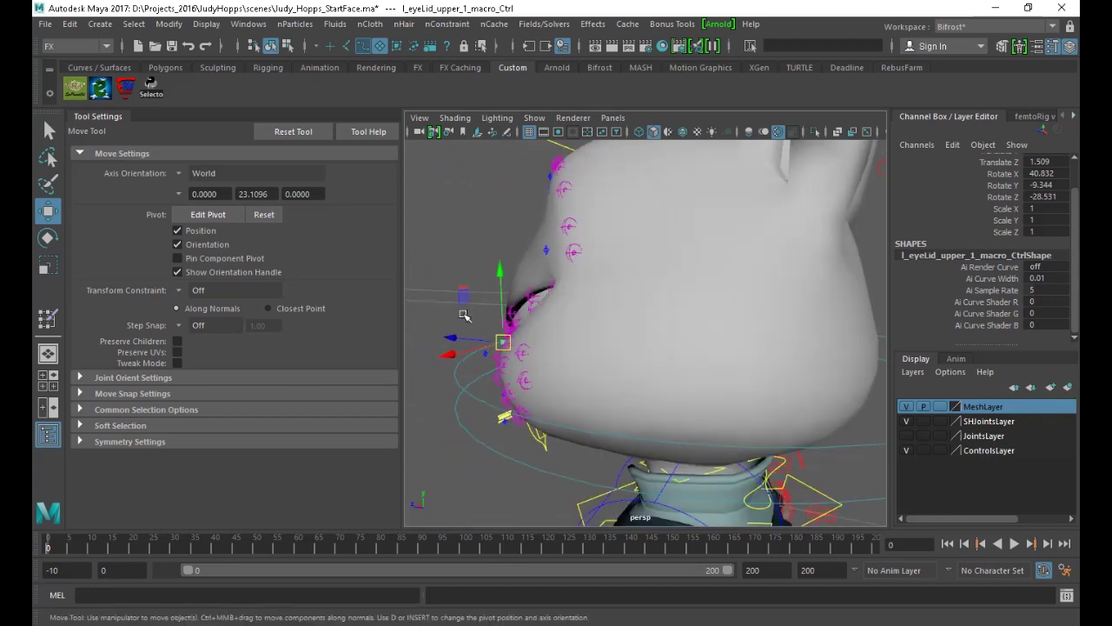
Examine from the side and in wireframe how the closed left upper eyelid fits around the eyeball
alt+drag(494, 300, 483, 322)
scroll(482, 322, up, 3)
alt+middle_drag(469, 230, 552, 247)
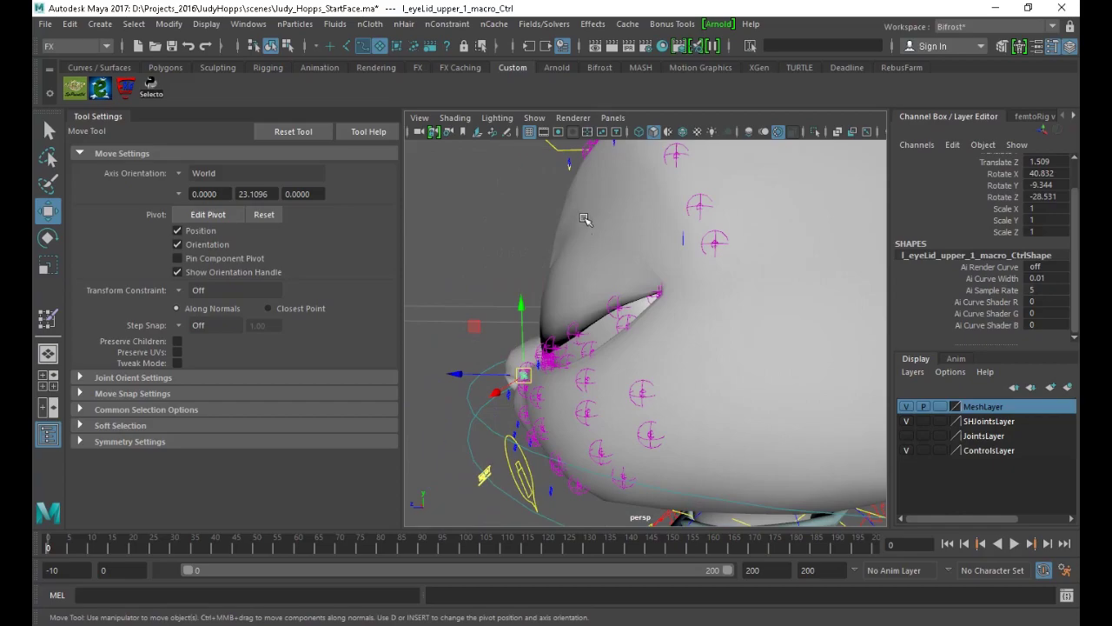
key(4)
alt+drag(561, 296, 745, 280)
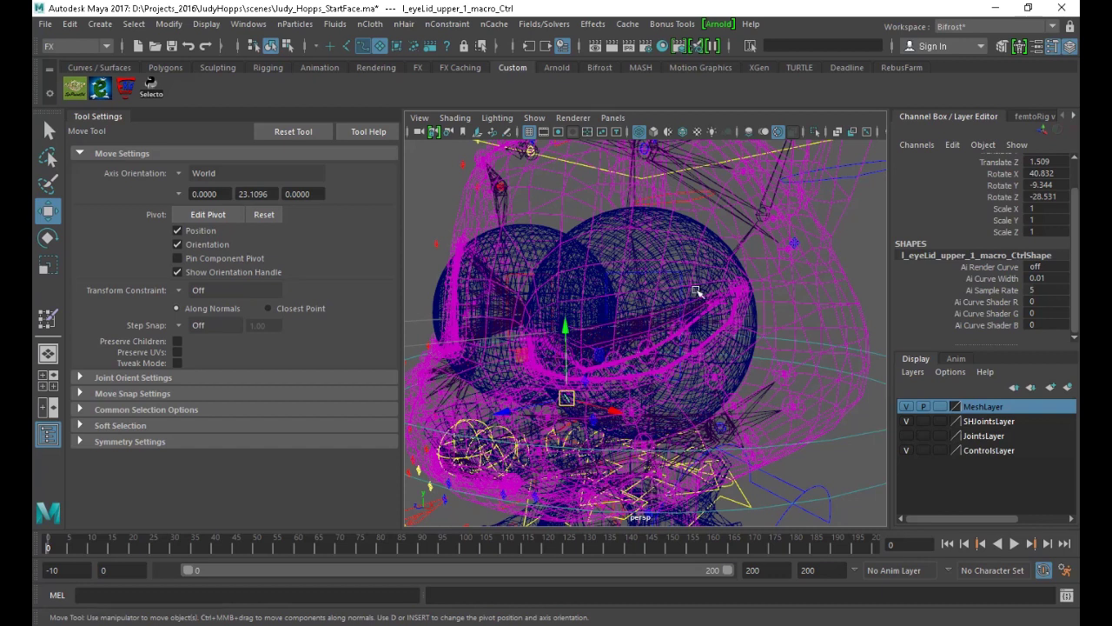
alt+drag(532, 386, 475, 384)
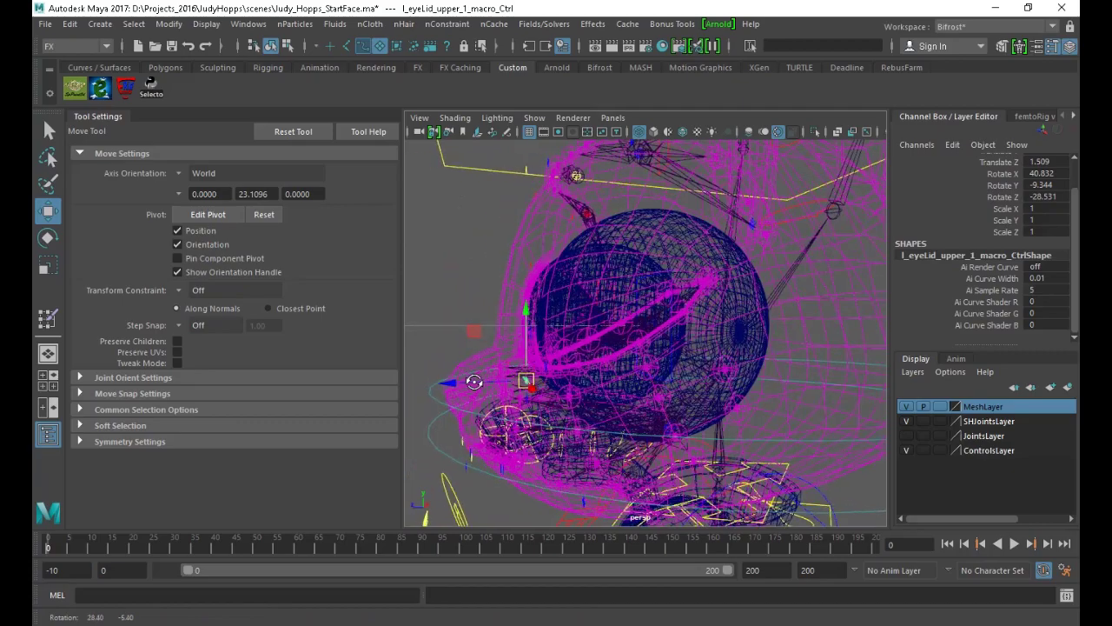
Try shifting the left upper eyelid macro control slightly forward, and return to shaded display to check the lid
mouse_move(628, 383)
alt+mouse_down()
mouse_move(699, 389)
mouse_move(613, 381)
alt+mouse_up()
alt+right_drag(591, 375, 682, 418)
alt+drag(682, 417, 565, 413)
drag(463, 412, 437, 397)
mouse_move(647, 237)
alt+mouse_down()
mouse_move(654, 298)
mouse_move(634, 303)
mouse_move(666, 303)
alt+mouse_up()
key(5)
alt+drag(608, 340, 528, 344)
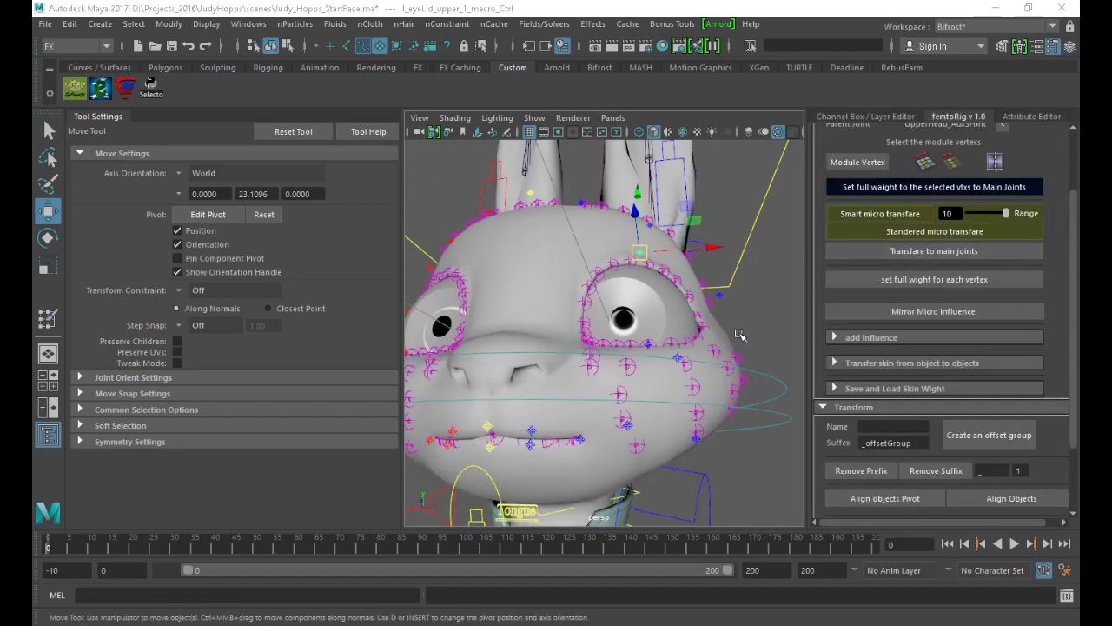
Select l_eyeLid_1_main_Ctrl inside the left eyeball using wireframe display
alt+drag(626, 322, 691, 329)
key(4)
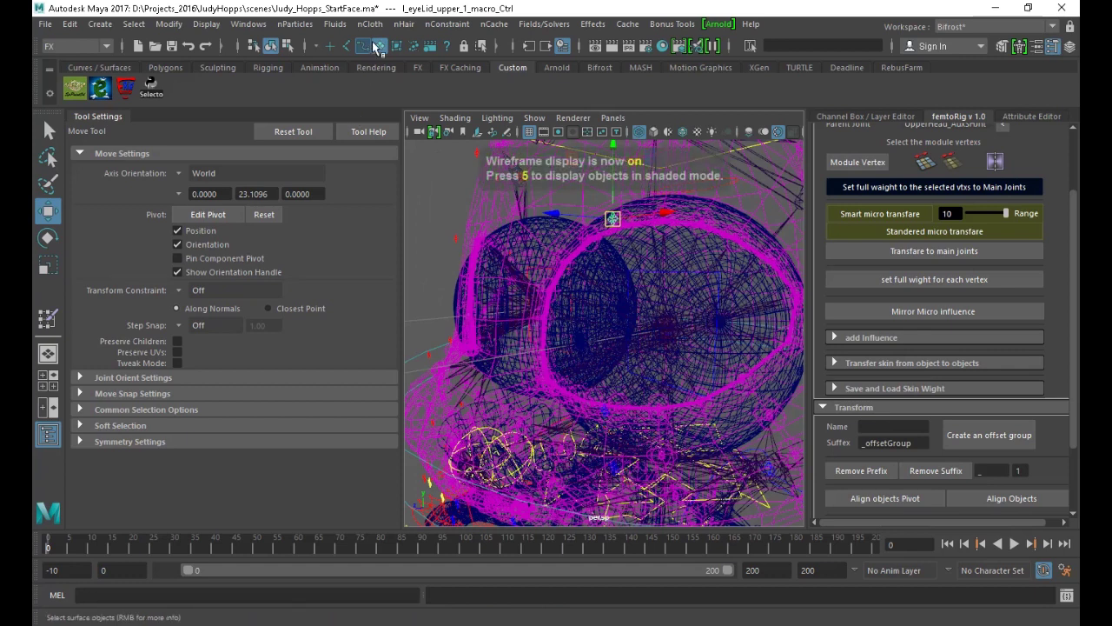
click(682, 325)
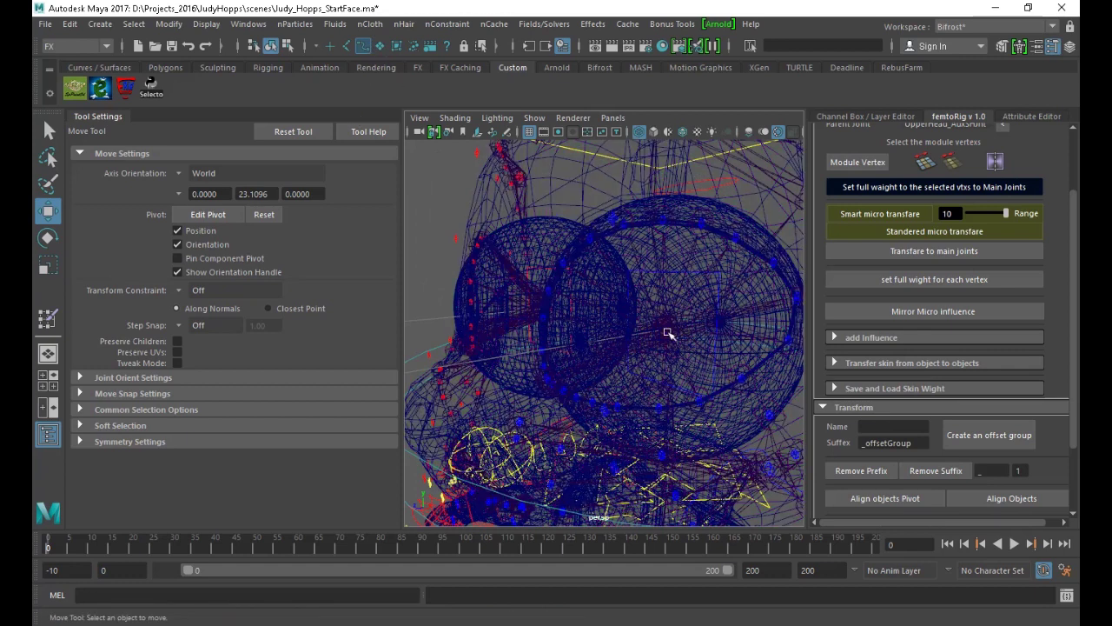
click(662, 329)
key(q)
mouse_move(657, 330)
alt+mouse_down()
mouse_move(658, 318)
mouse_move(666, 342)
alt+mouse_up()
click(671, 344)
click(676, 340)
click(673, 342)
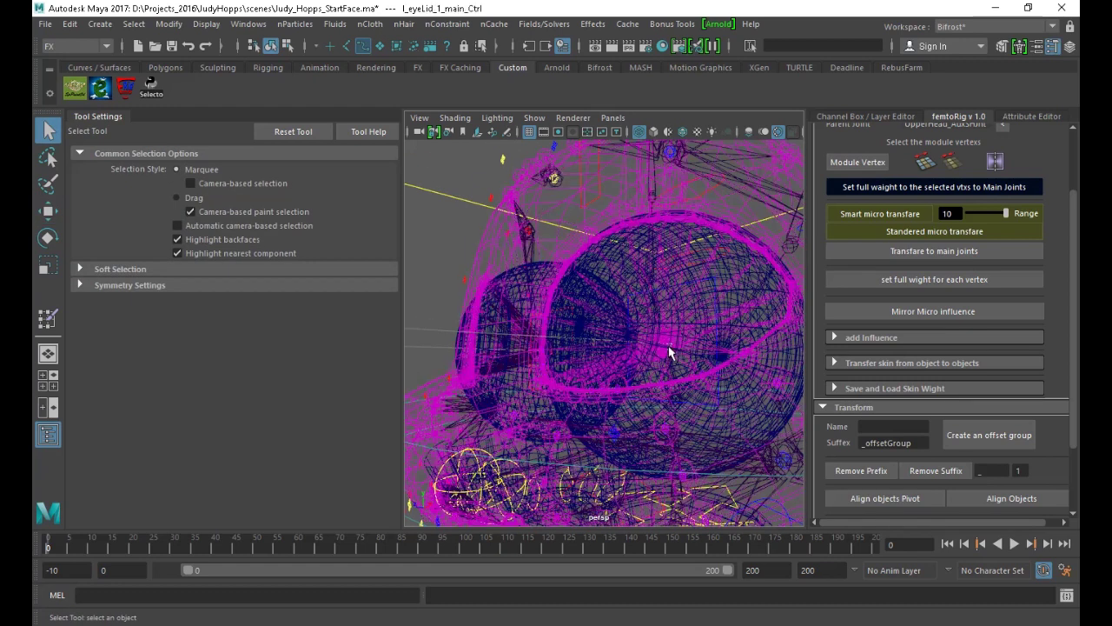
Try moving and scaling l_eyeLid_1_main_Ctrl in shaded display to test the whole left eyelid, and undo the changes
key(w)
mouse_move(669, 346)
mouse_down()
mouse_move(665, 291)
mouse_move(677, 366)
mouse_move(662, 335)
mouse_move(657, 362)
mouse_move(693, 341)
mouse_move(655, 334)
mouse_up()
key(5)
key(r)
key(ctrl+z)
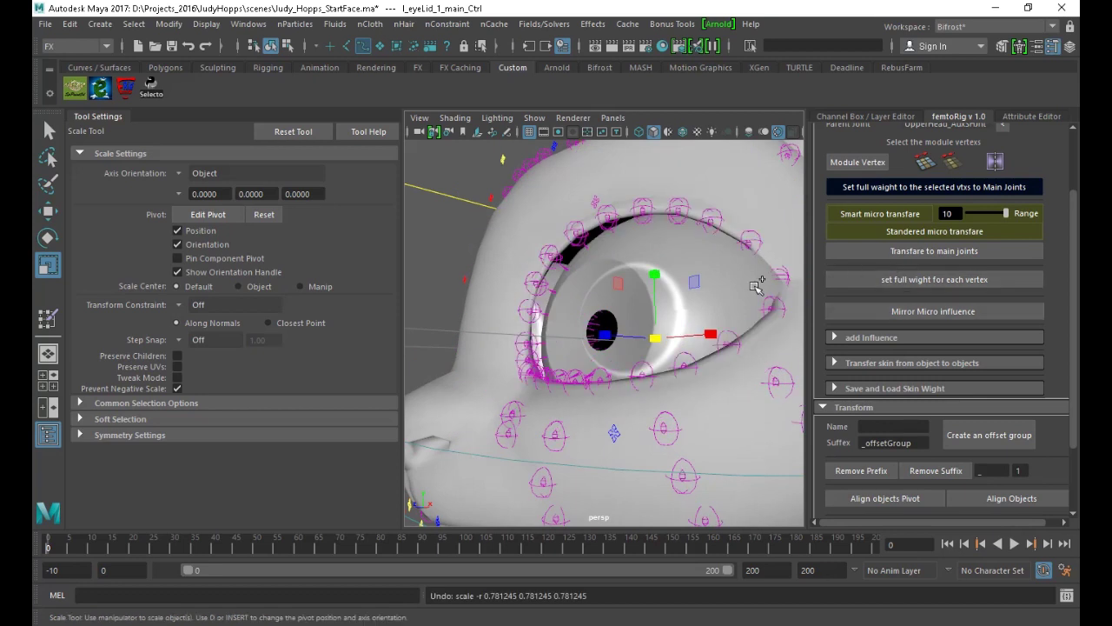
key(ctrl+z)
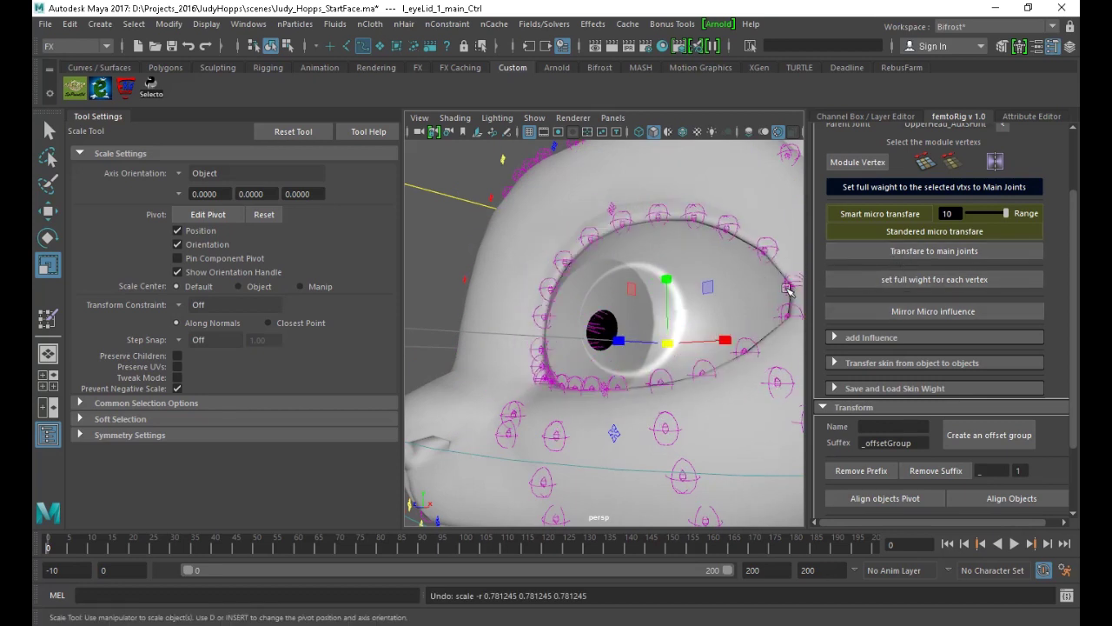
Try lowering l_eyeLid_upper_9_microCtrl to test a single point of the left upper lid, and undo the move
alt+drag(681, 305, 689, 310)
alt+right_drag(689, 310, 756, 314)
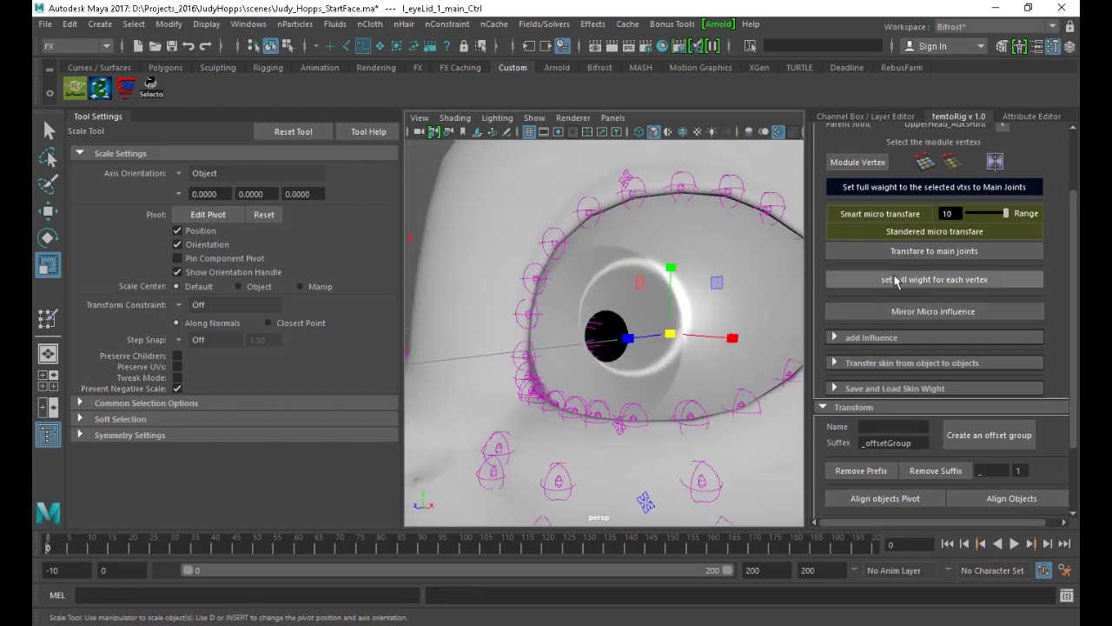
scroll(626, 236, up, 2)
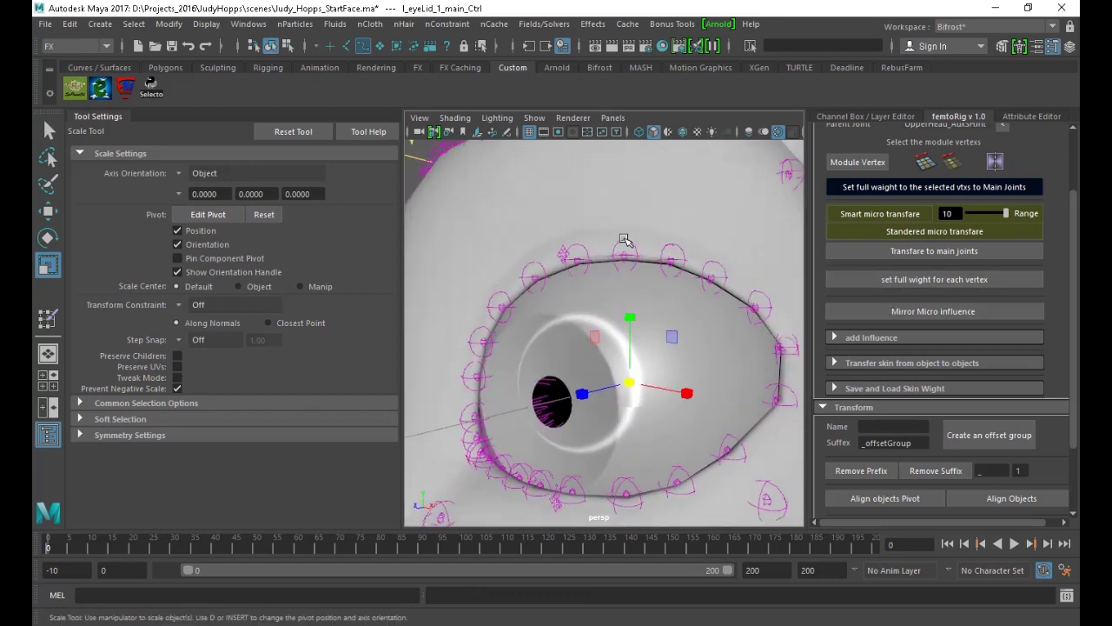
alt+middle_drag(625, 239, 658, 310)
scroll(658, 310, up, 1)
click(643, 227)
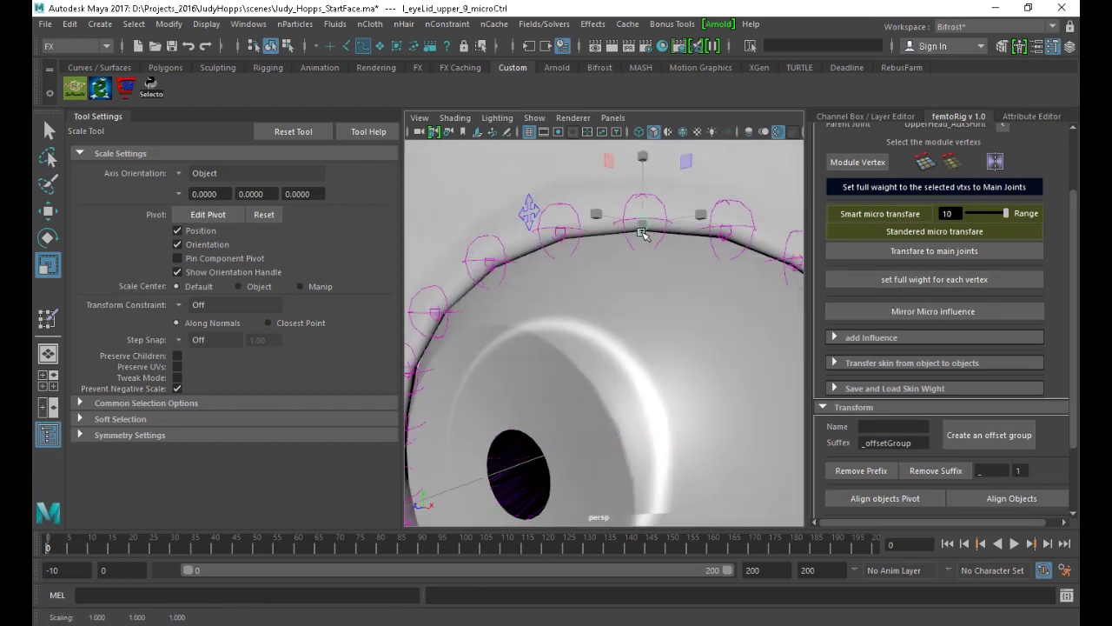
key(w)
drag(640, 228, 641, 340)
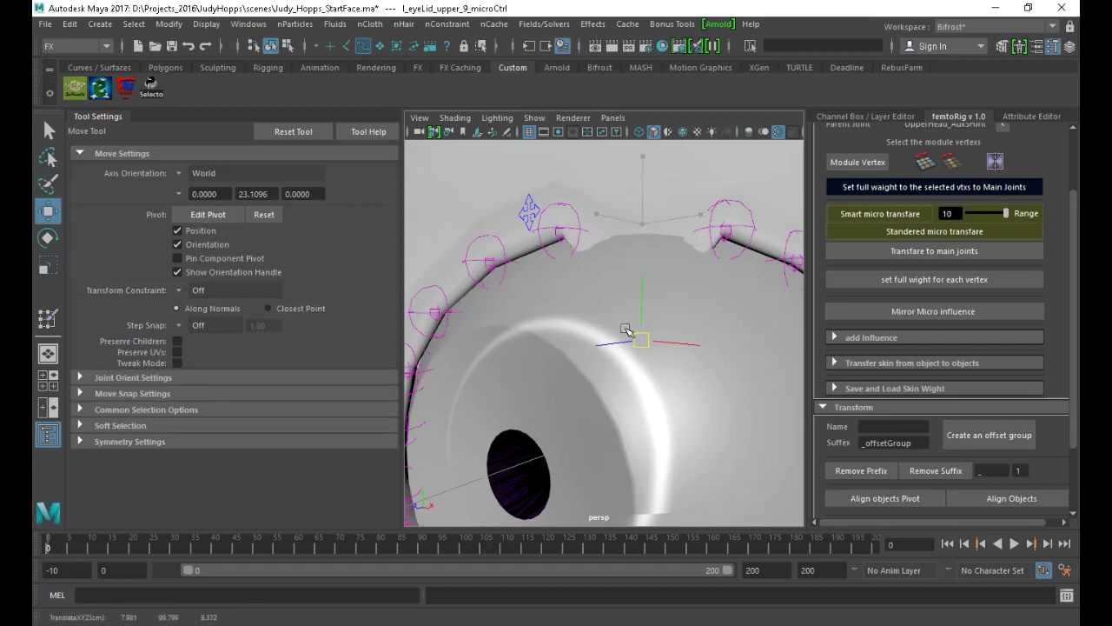
key(ctrl+z)
click(633, 230)
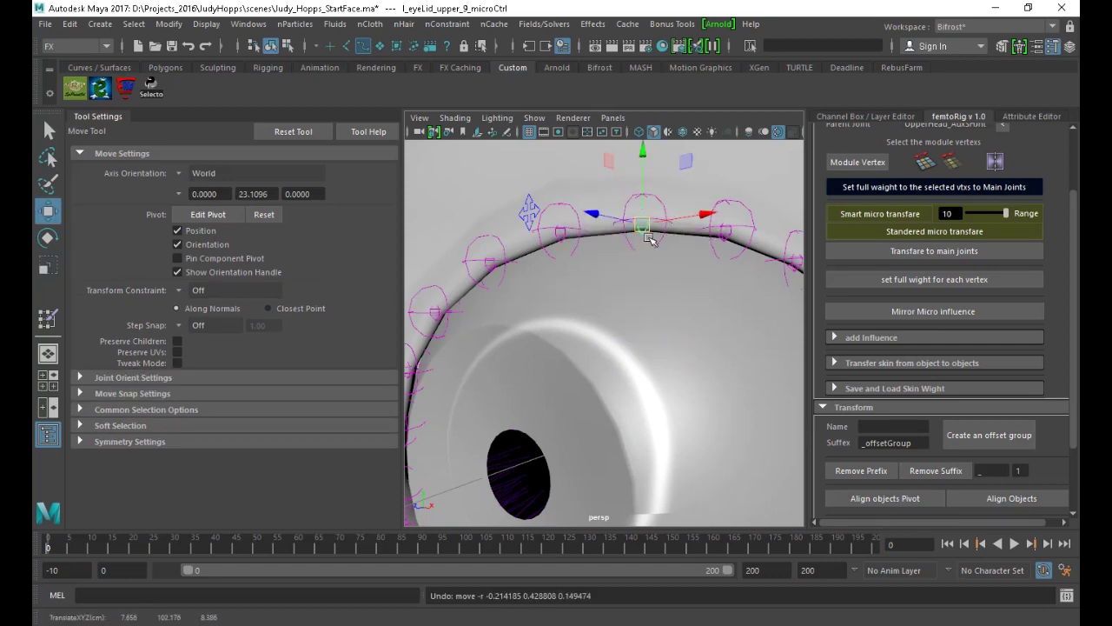
Try moving l_eyeLid_upper_9_microCtrl on the left upper lid with the joints displayed, and undo the move
click(895, 285)
alt+drag(730, 283, 658, 233)
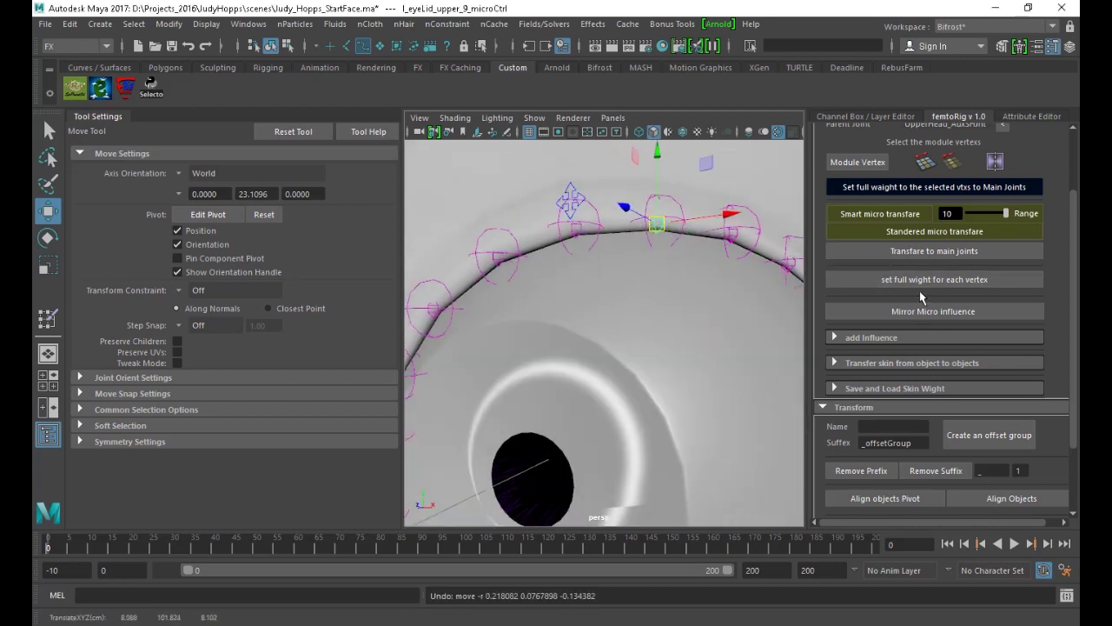
click(927, 280)
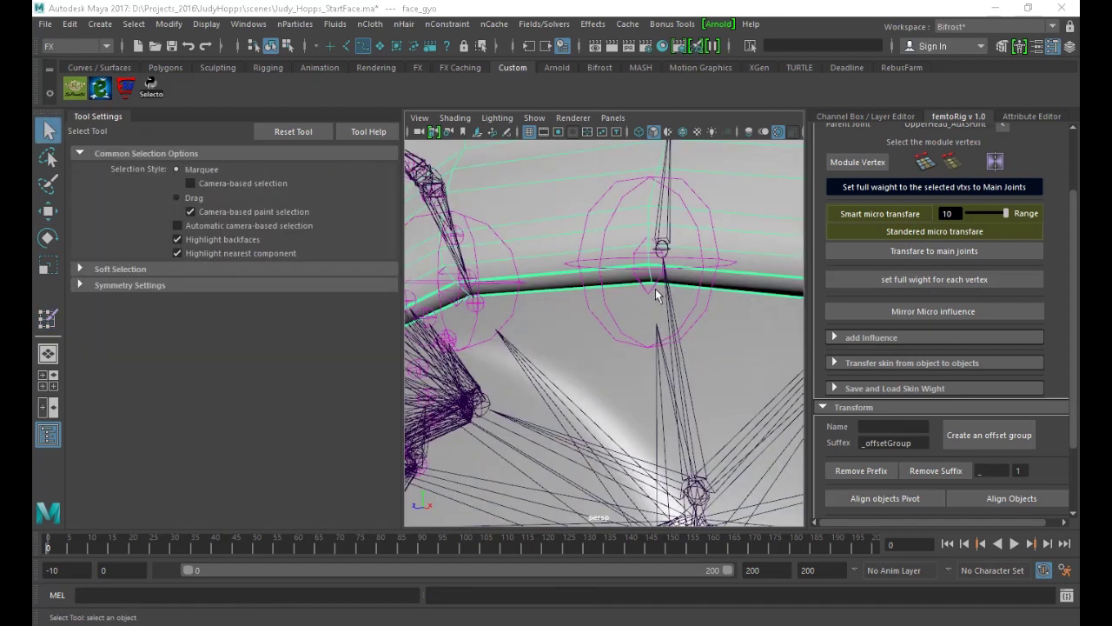
click(646, 292)
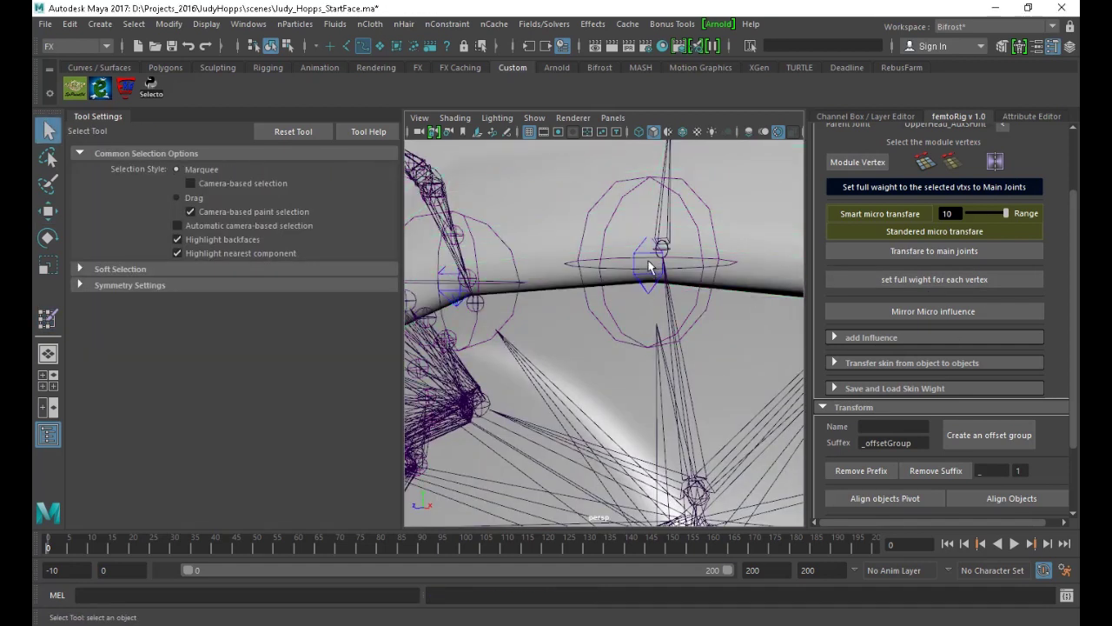
click(651, 286)
key(w)
drag(650, 263, 633, 351)
key(ctrl+z)
Select l_cheeks_2_macro_Ctrl on the left cheek and expand femtoRig's add Influence options
scroll(632, 351, down, 6)
alt+middle_drag(633, 351, 645, 208)
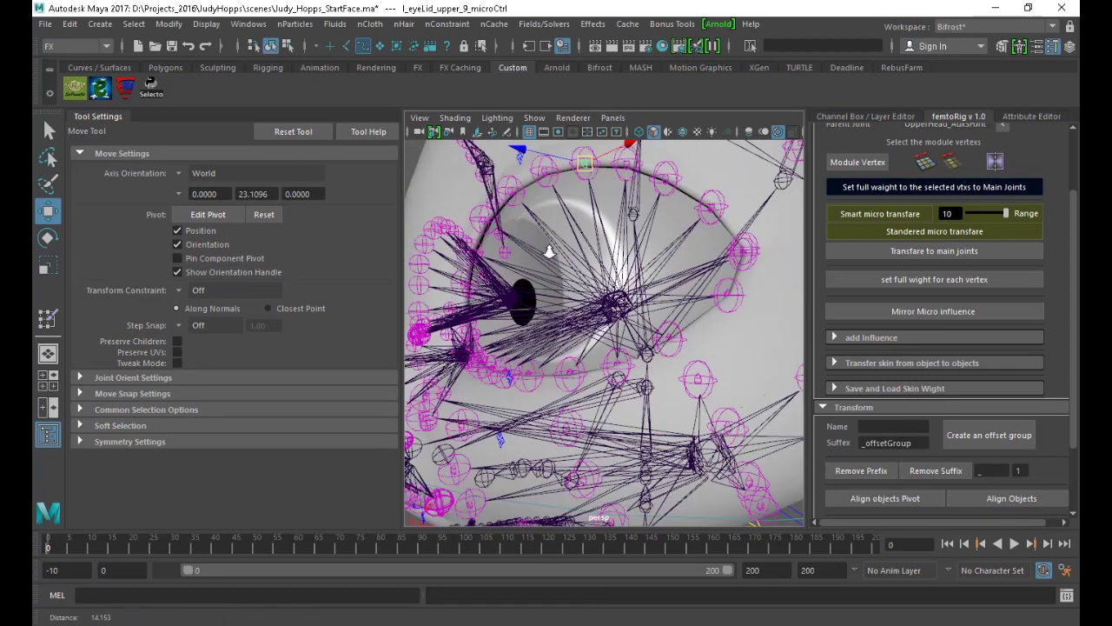
scroll(634, 226, down, 3)
mouse_move(635, 287)
alt+mouse_down()
mouse_move(612, 269)
mouse_move(619, 292)
alt+mouse_up()
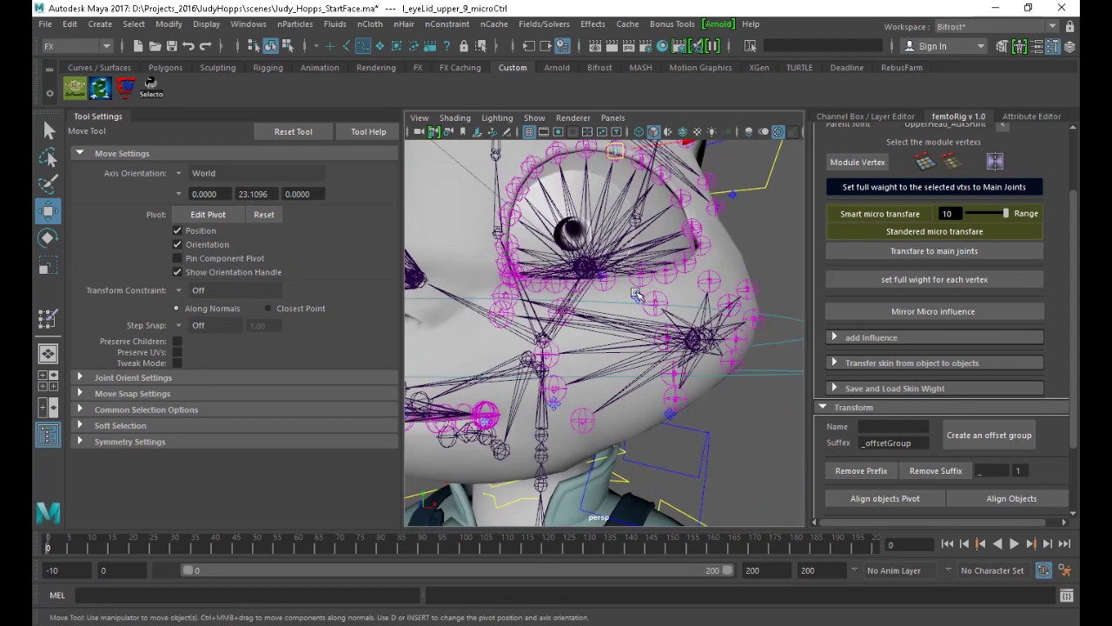
click(637, 296)
alt+drag(685, 306, 707, 269)
click(854, 338)
alt+drag(741, 344, 848, 337)
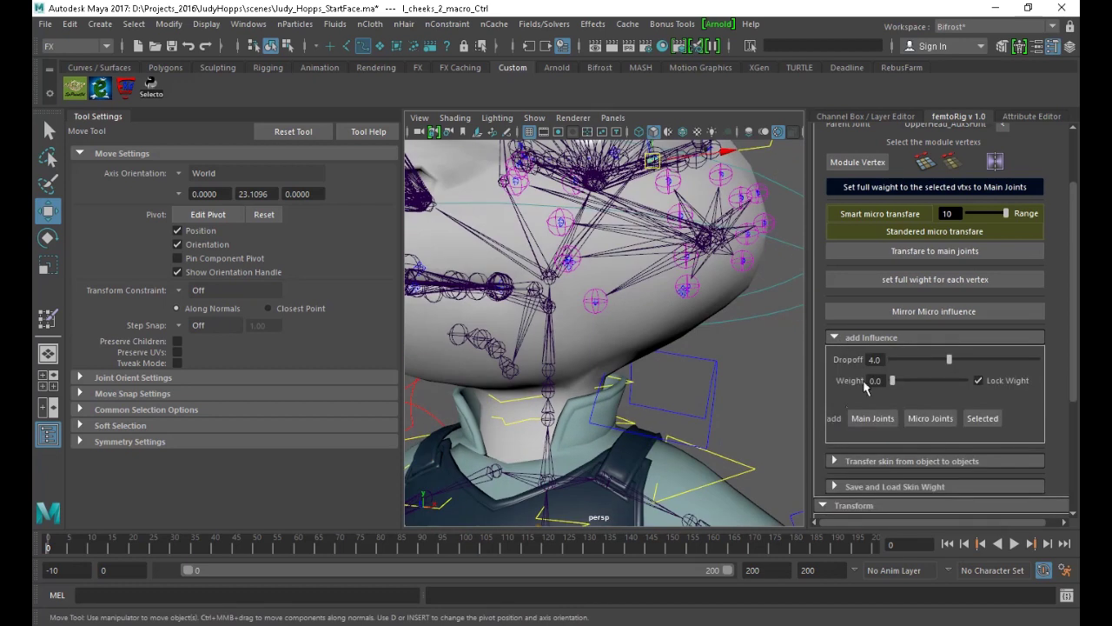
alt+drag(686, 452, 645, 366)
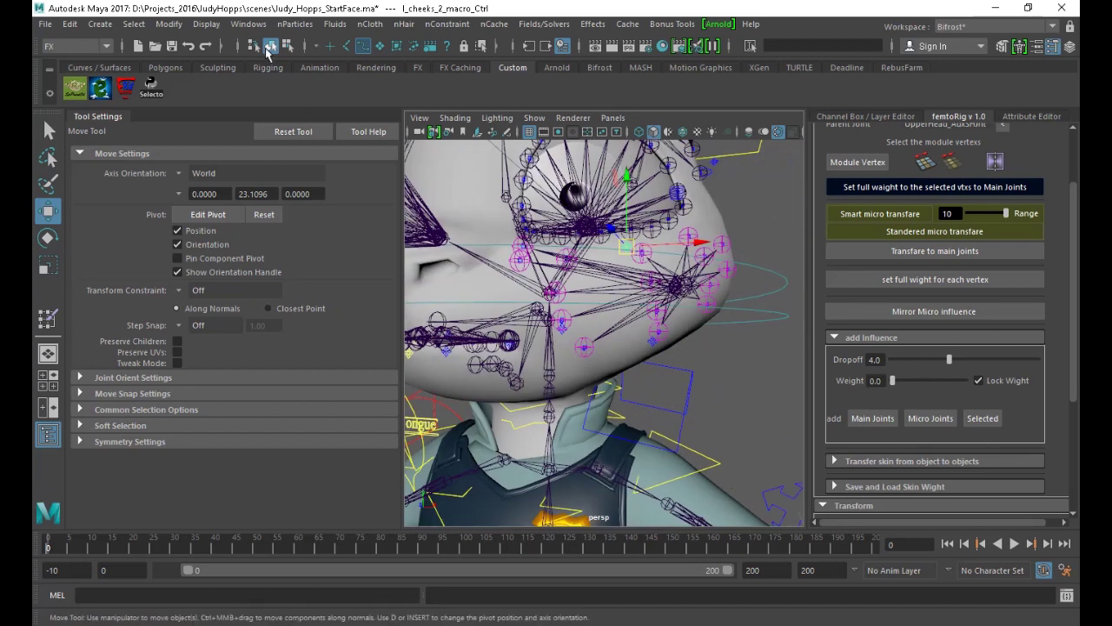
Switch to the Rigging menu set and look through the available Skin commands
click(73, 48)
click(74, 77)
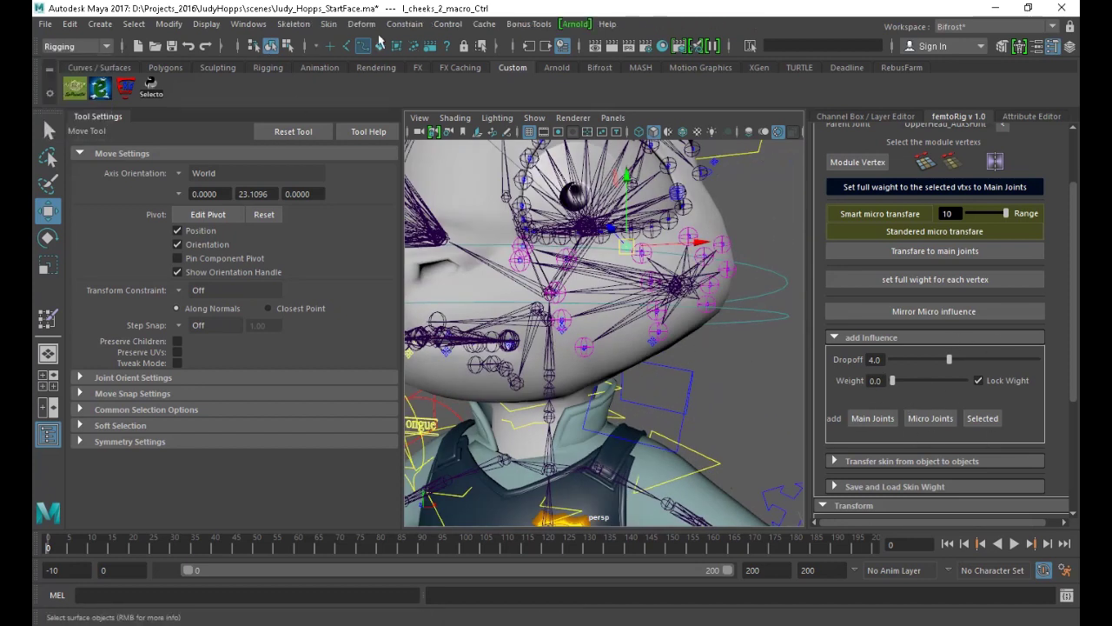
click(329, 24)
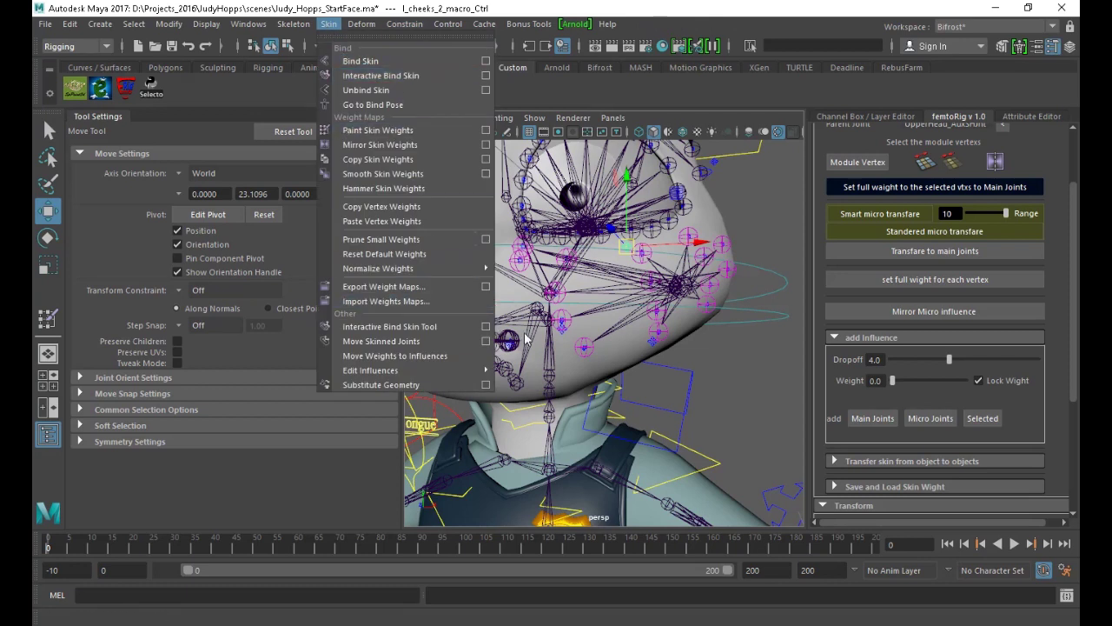
click(1011, 408)
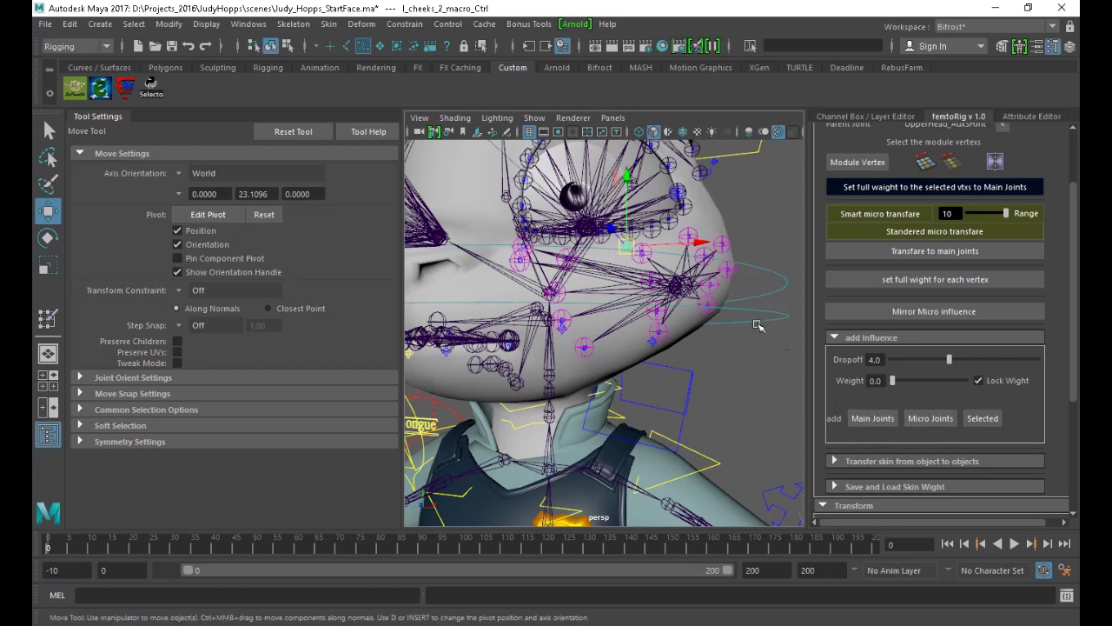
alt+drag(717, 375, 691, 380)
scroll(917, 294, up, 3)
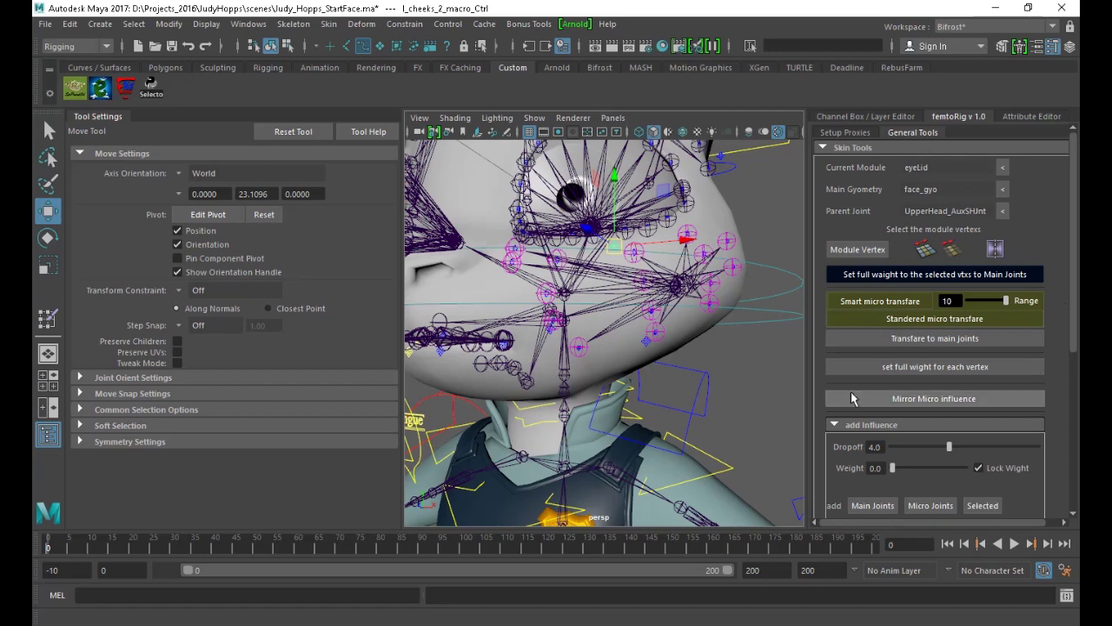
alt+drag(524, 414, 718, 389)
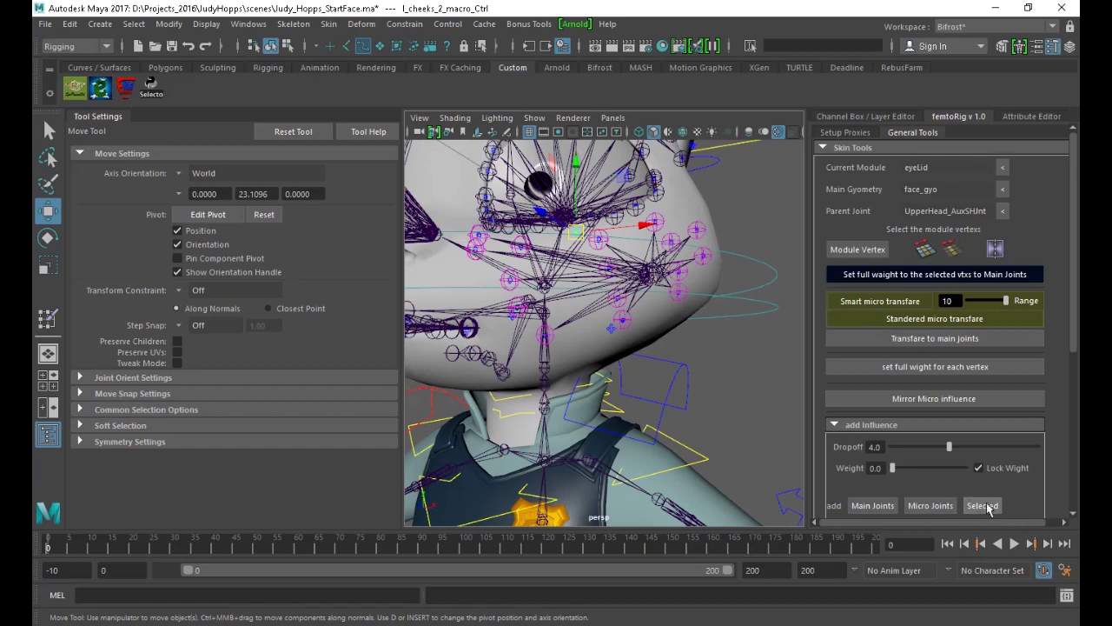
alt+drag(746, 462, 624, 368)
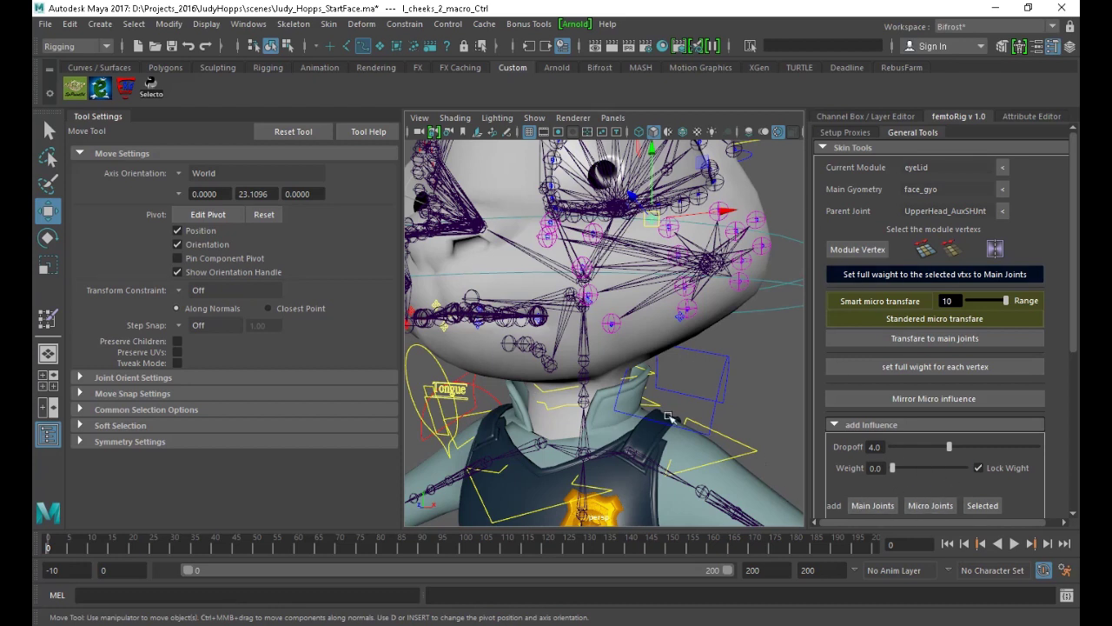
alt+drag(731, 430, 758, 430)
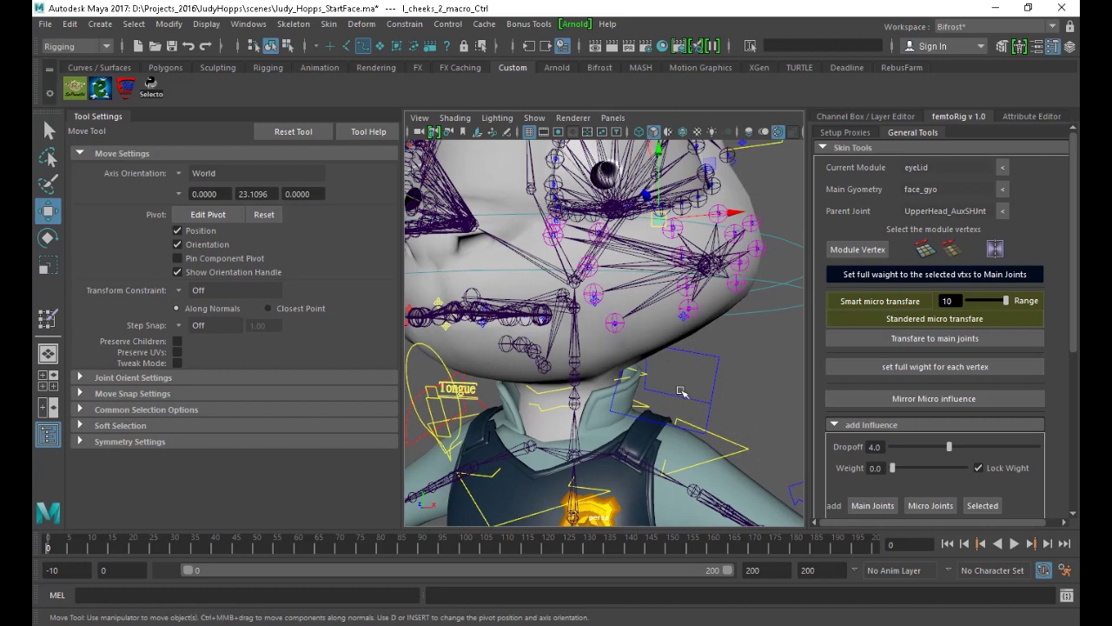
alt+drag(685, 384, 680, 341)
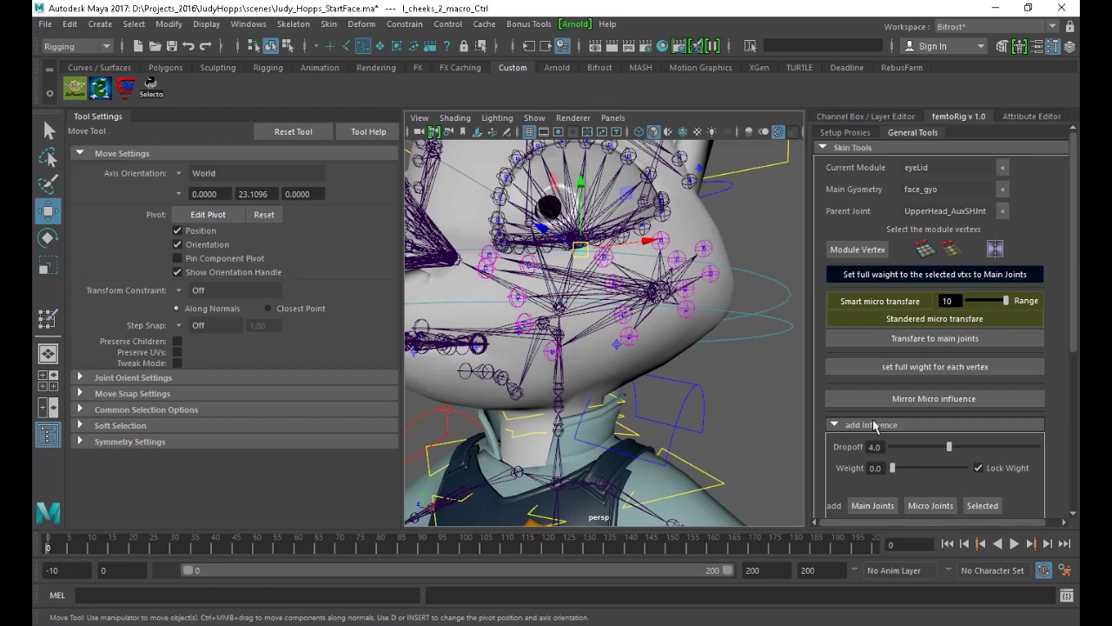
alt+drag(660, 325, 645, 352)
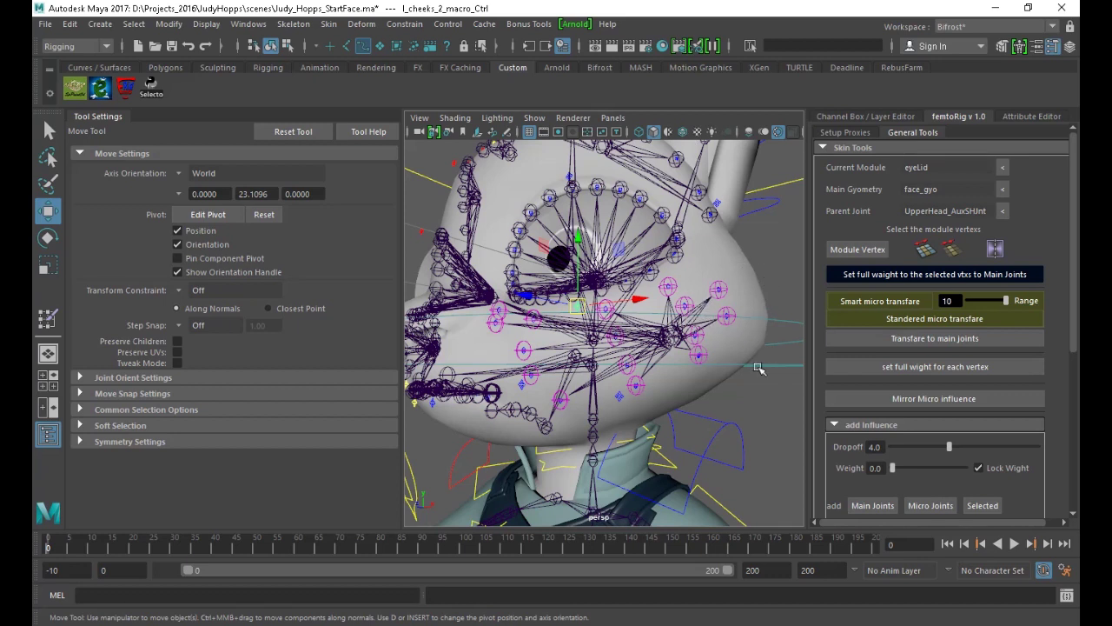
Expand femtoRig's options for transferring skin from object to objects
scroll(840, 390, down, 3)
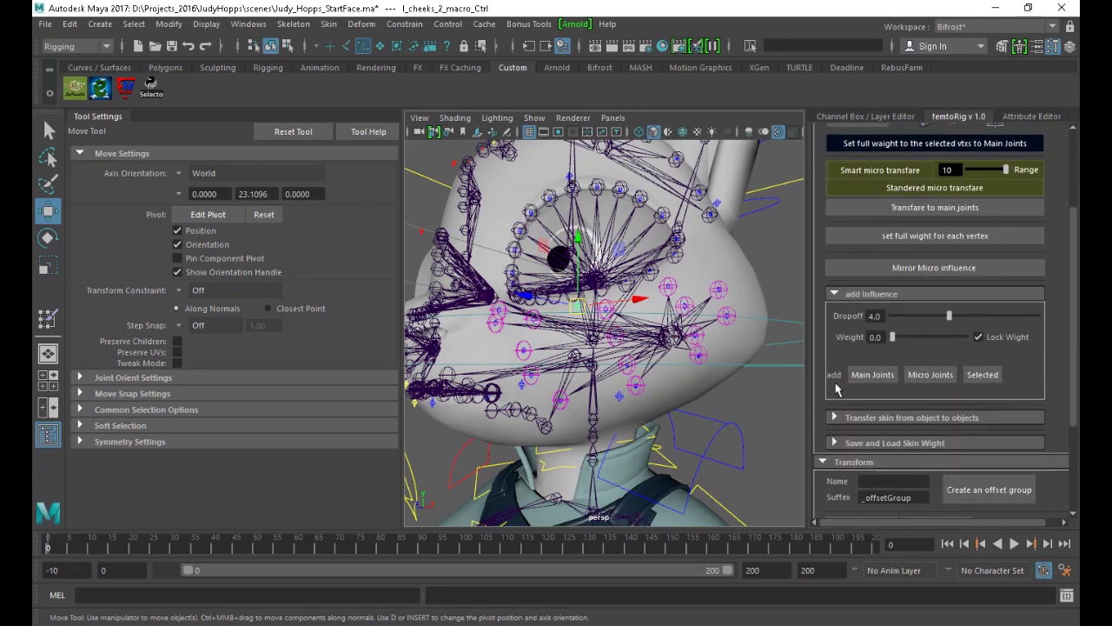
click(852, 421)
alt+drag(621, 321, 665, 313)
alt+right_drag(664, 313, 639, 313)
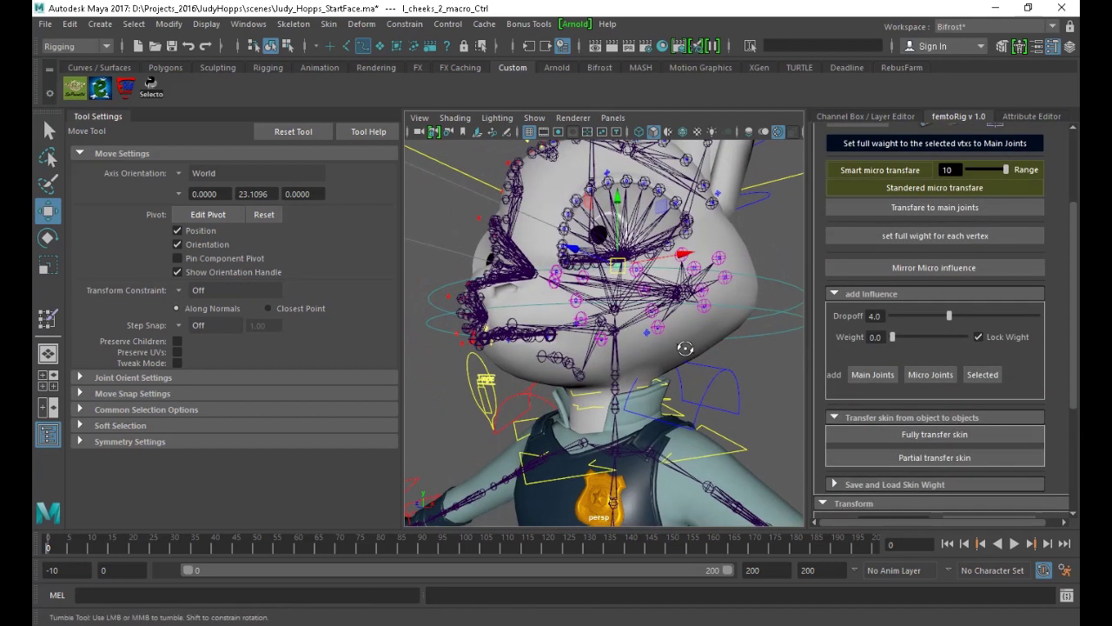
alt+drag(638, 313, 710, 301)
Enable surface selection and select the face_gyo mesh for the skin transfer options
key(q)
click(707, 247)
alt+drag(708, 248, 721, 295)
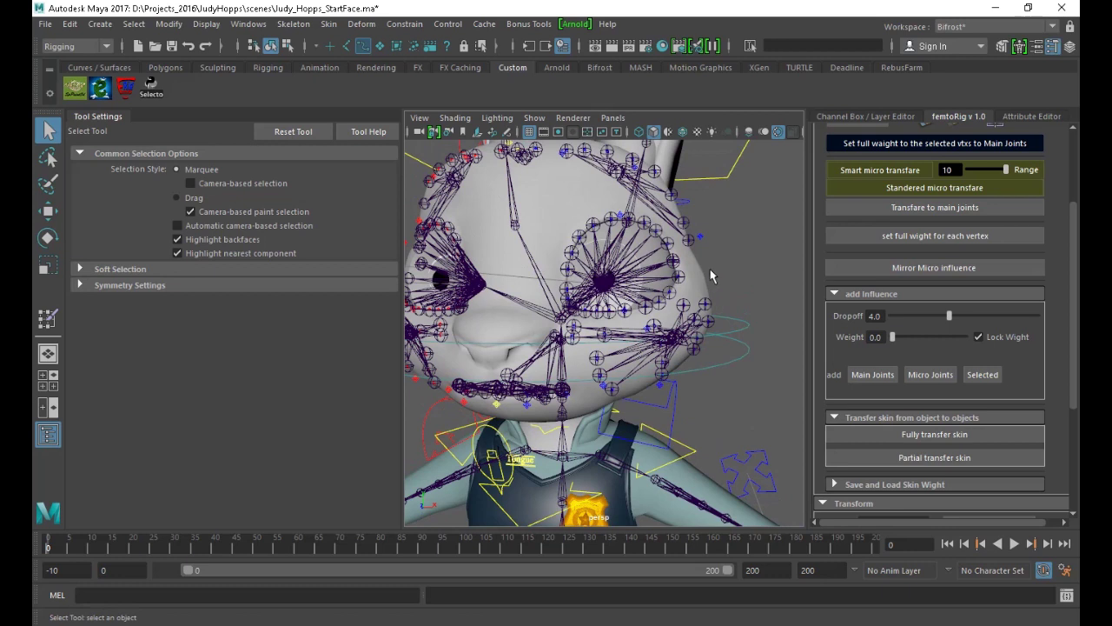
click(380, 48)
click(703, 275)
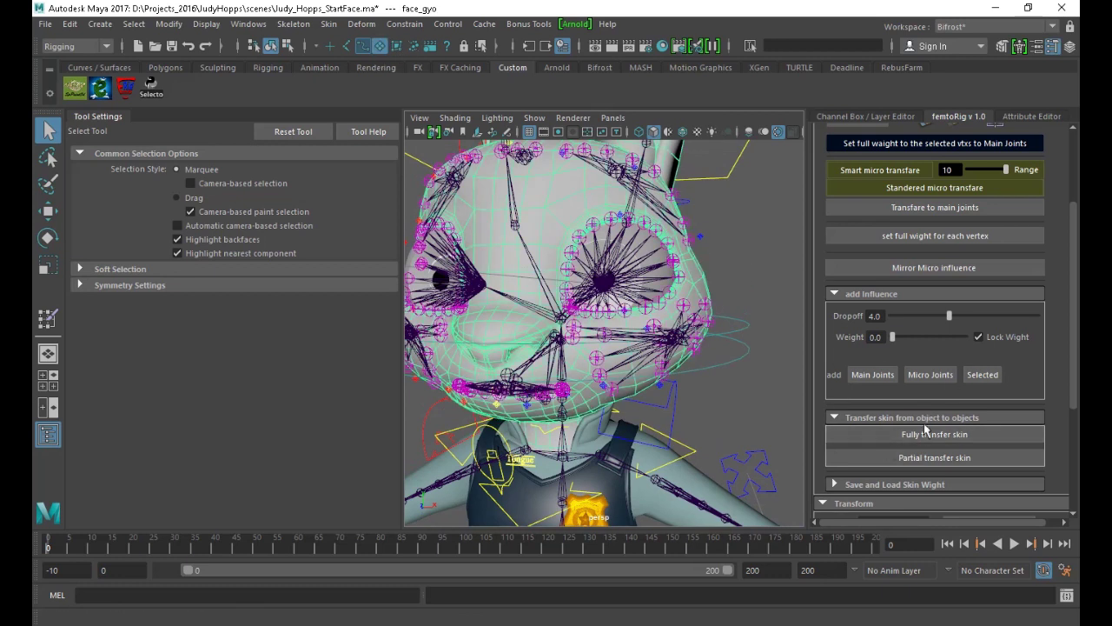
click(892, 437)
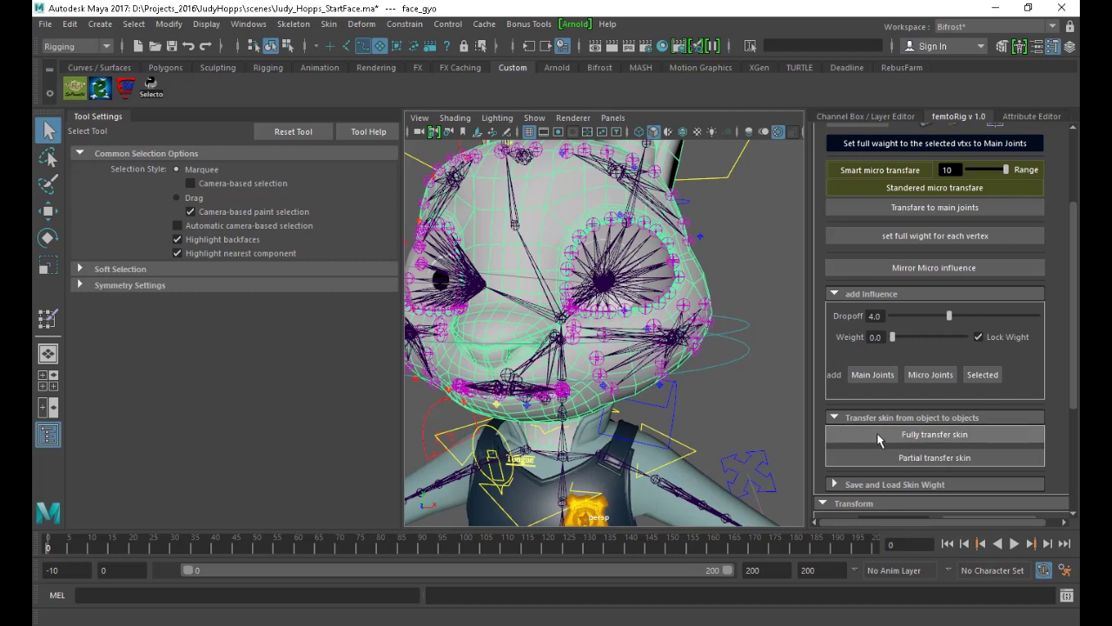
alt+drag(626, 365, 648, 355)
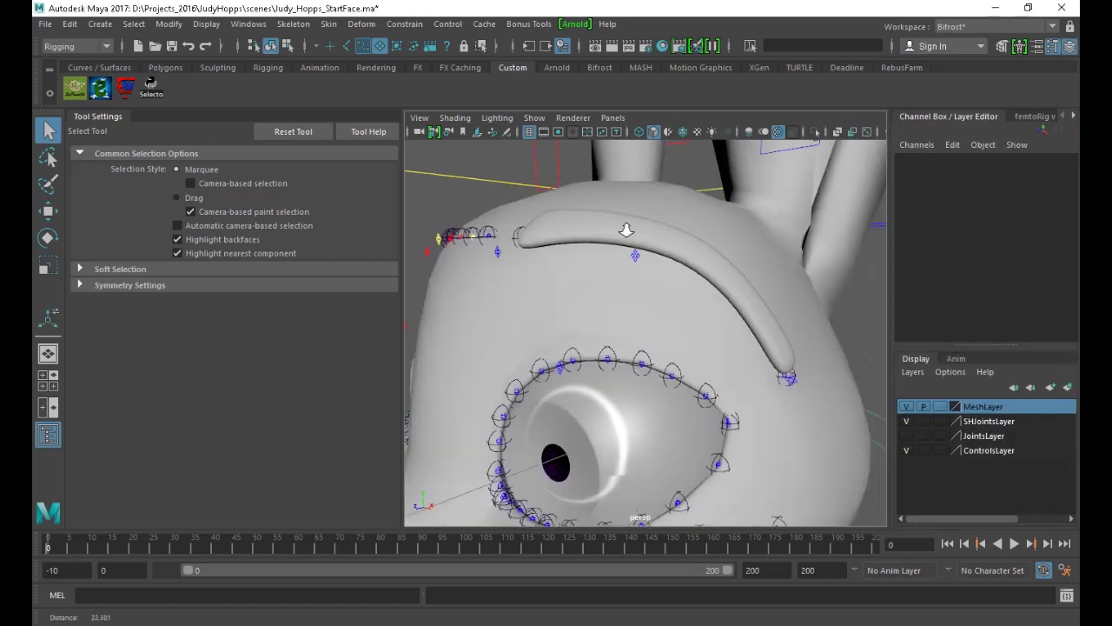
Hide the left eyebrow mesh face_gyo1
click(656, 254)
alt+drag(656, 255, 721, 261)
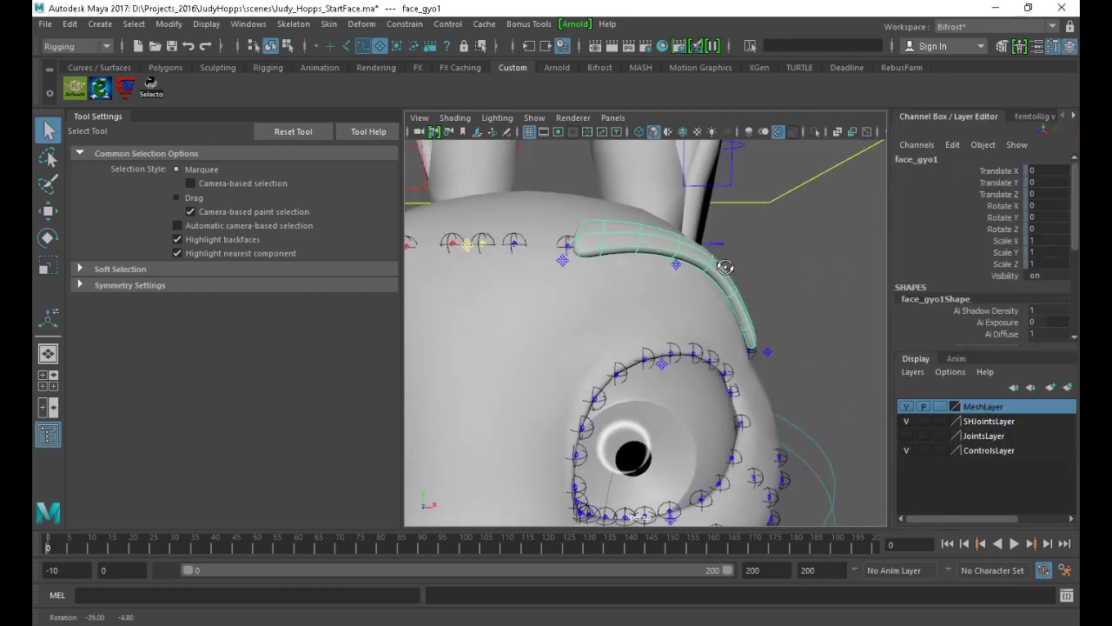
click(674, 264)
key(w)
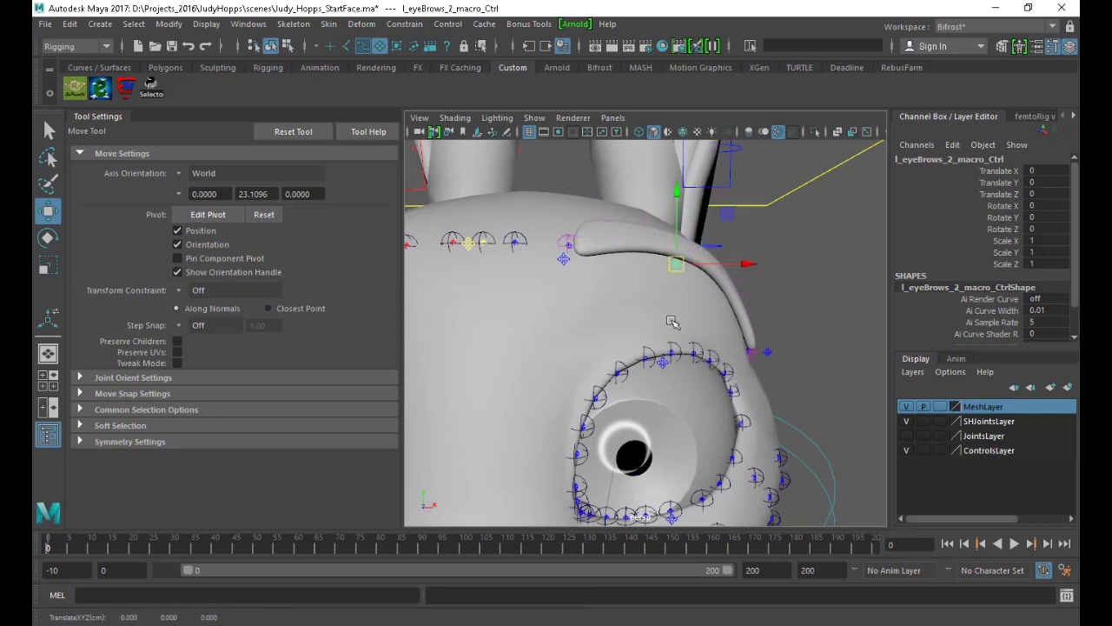
click(684, 323)
click(677, 263)
alt+drag(723, 268, 693, 275)
click(672, 298)
click(710, 270)
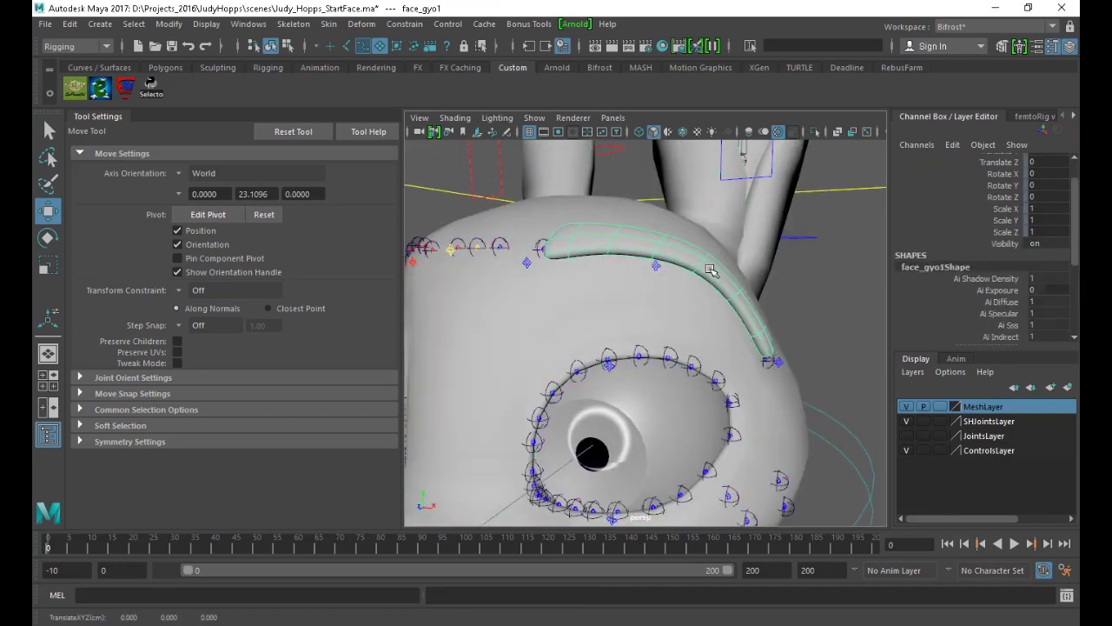
key(ctrl+h)
Select l_eyeBrows_2_macro_Ctrl above the left eye and load eyeBrows as femtoRig's current module
click(659, 268)
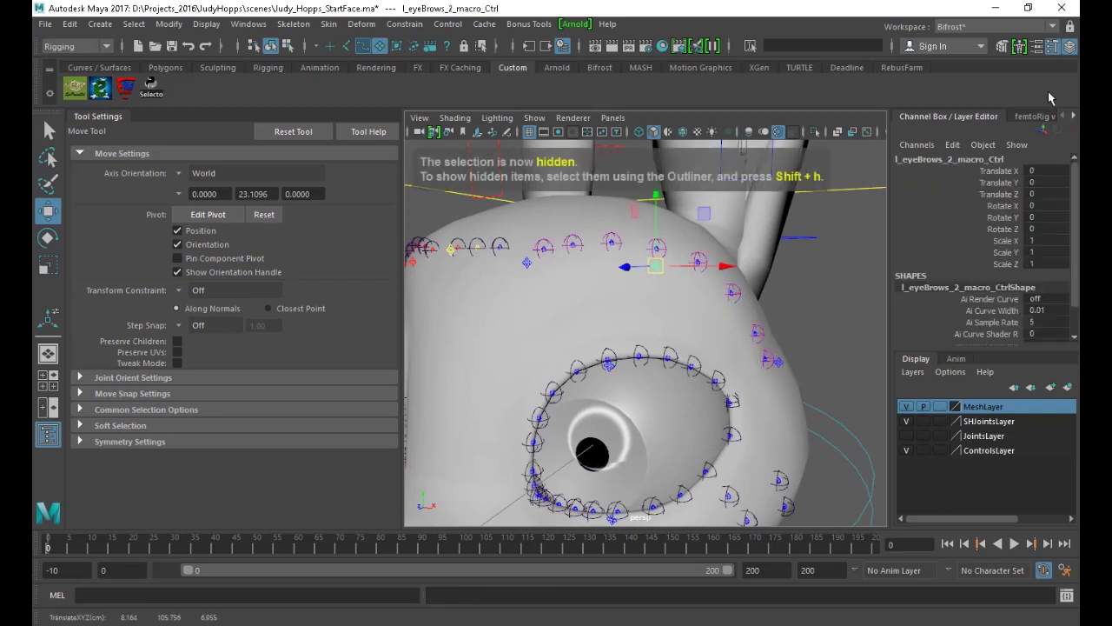
click(1041, 116)
scroll(960, 199, up, 3)
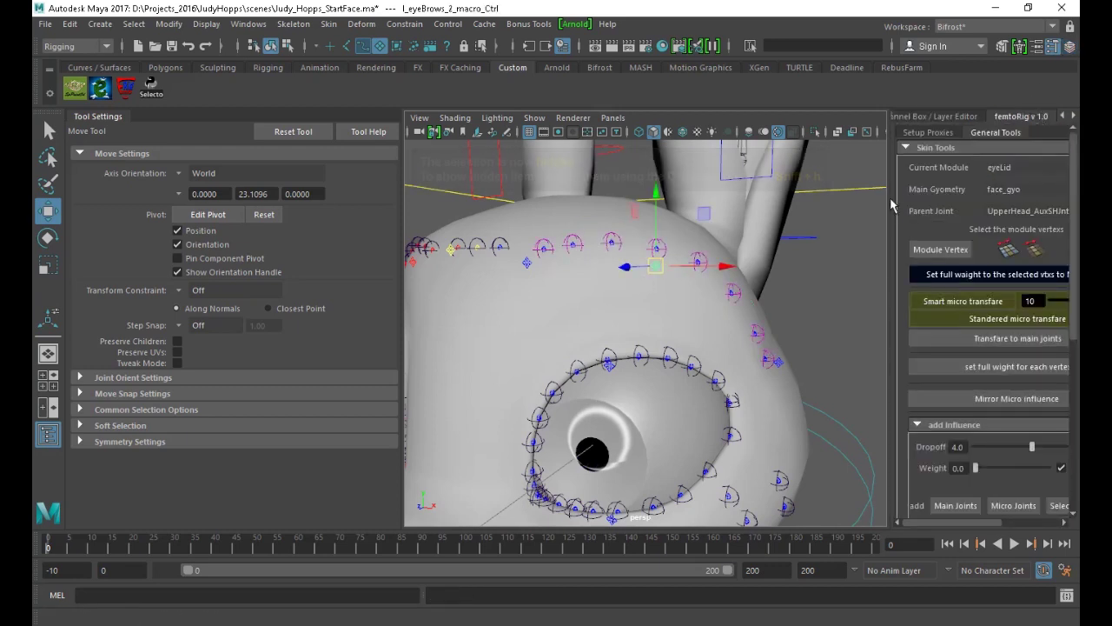
drag(890, 195, 808, 193)
click(1005, 168)
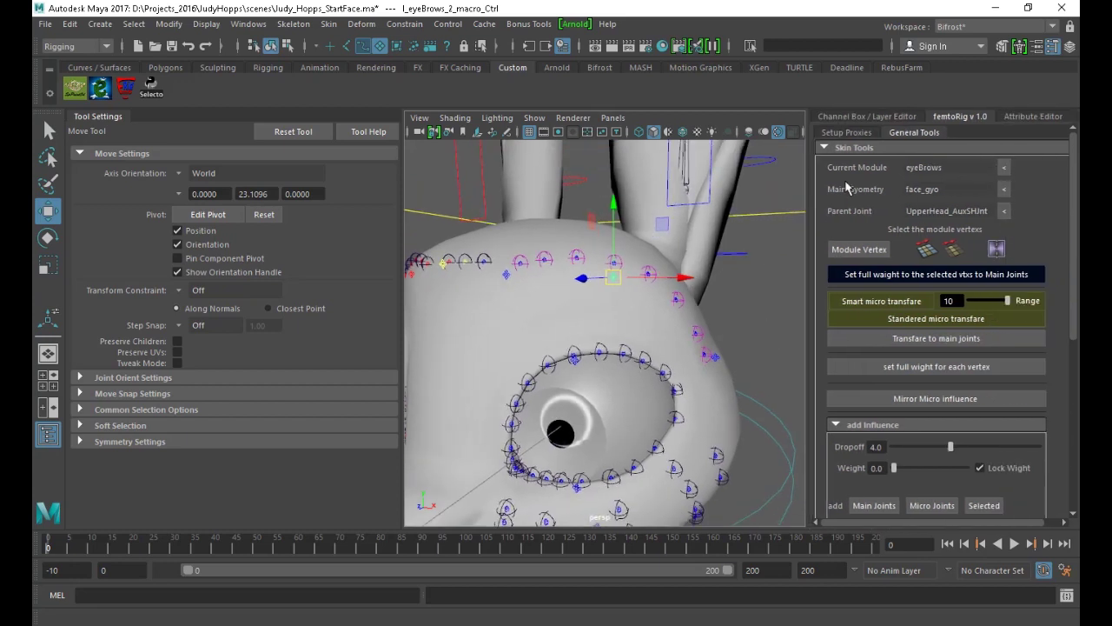
Select the eyeBrows module vertices on face_gyo, and turn on textured display with wireframe on shaded
click(858, 250)
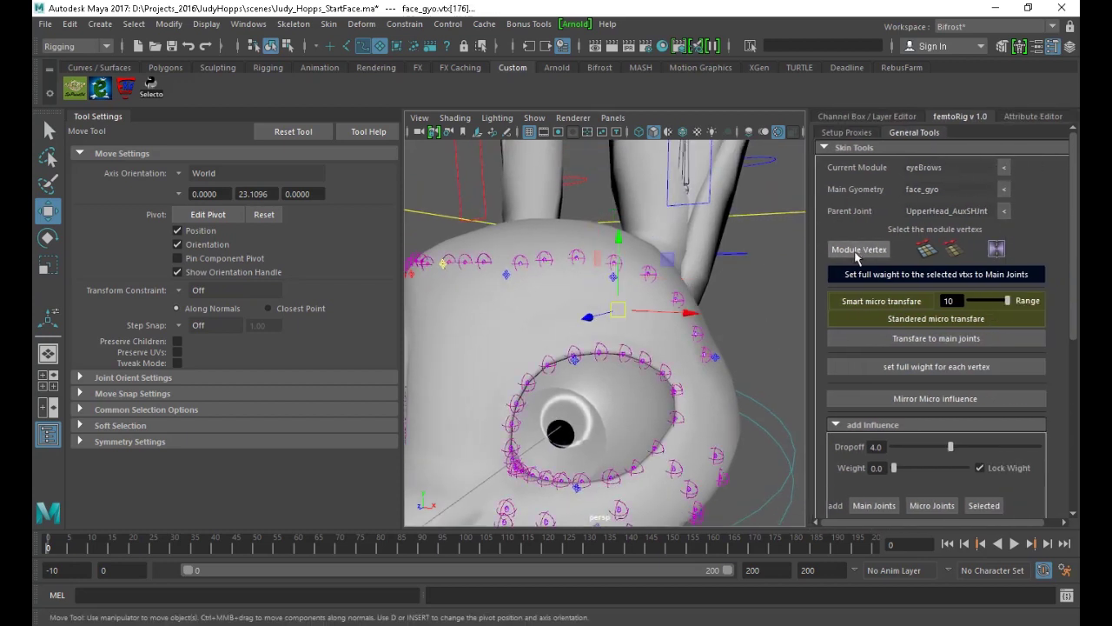
key(f)
key(4)
mouse_move(626, 306)
alt+mouse_down()
mouse_move(606, 315)
mouse_move(624, 280)
alt+mouse_up()
key(5)
click(683, 132)
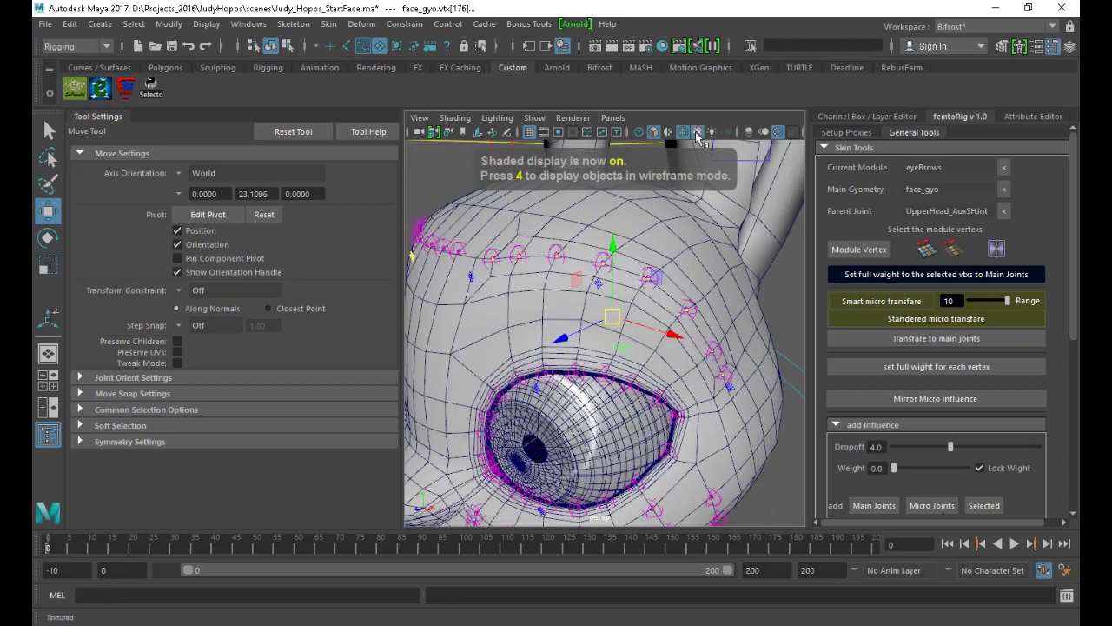
click(698, 132)
alt+drag(655, 223, 671, 231)
alt+right_drag(670, 231, 692, 269)
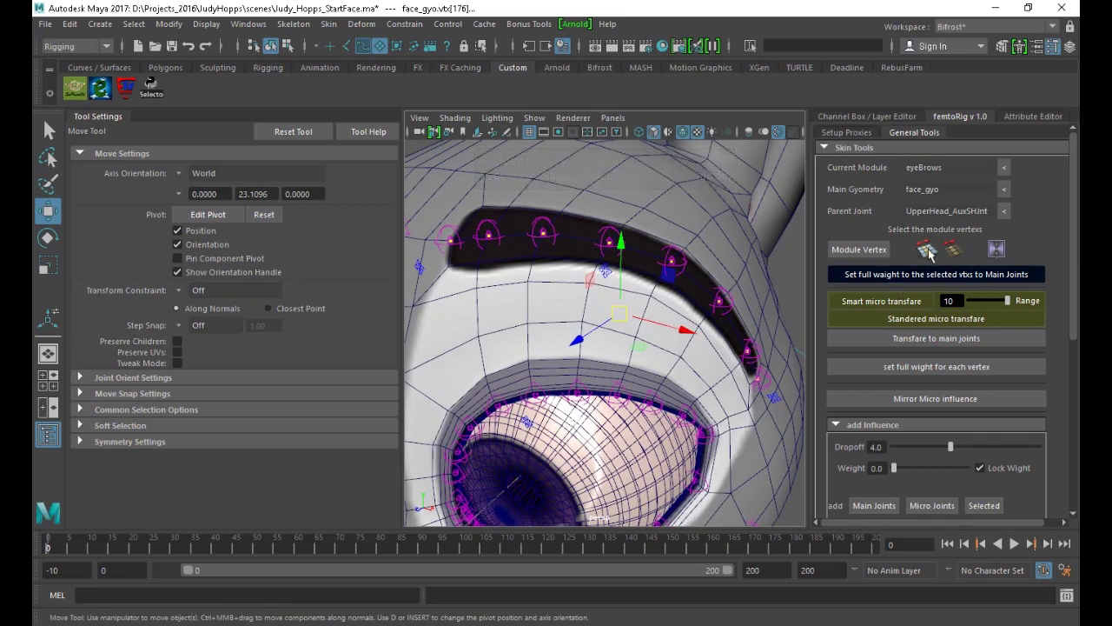
Switch face_gyo to vertex selection and add the vertices around and just below the left eyebrow
alt+drag(522, 217, 533, 249)
right_drag(569, 178, 510, 177)
shift+click(533, 167)
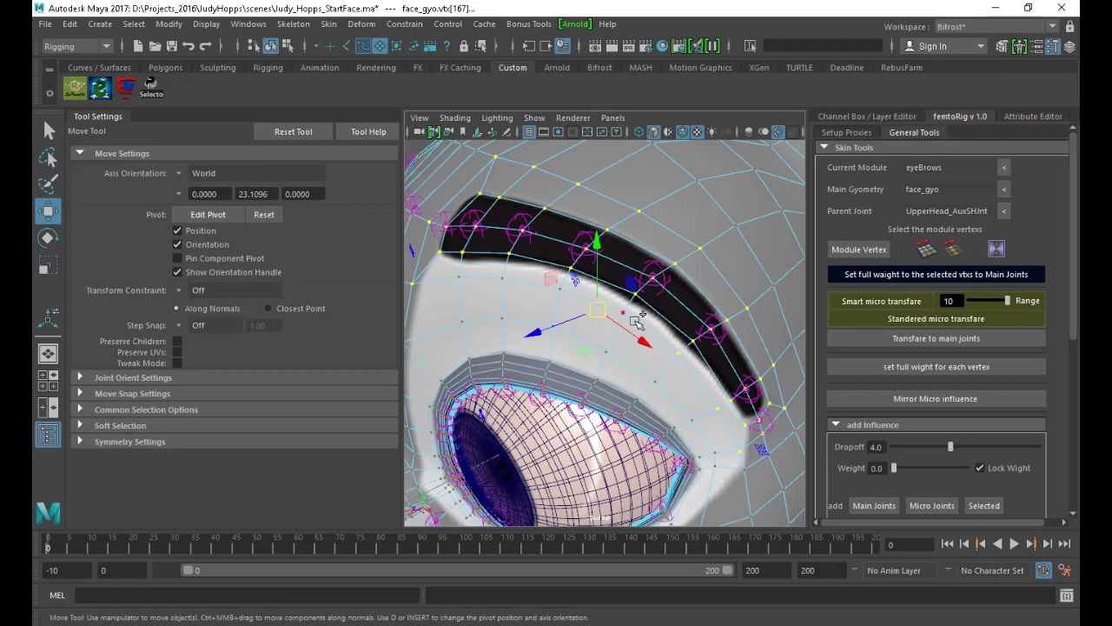
shift+click(565, 296)
shift+click(511, 284)
shift+click(465, 282)
shift+click(463, 315)
key(q)
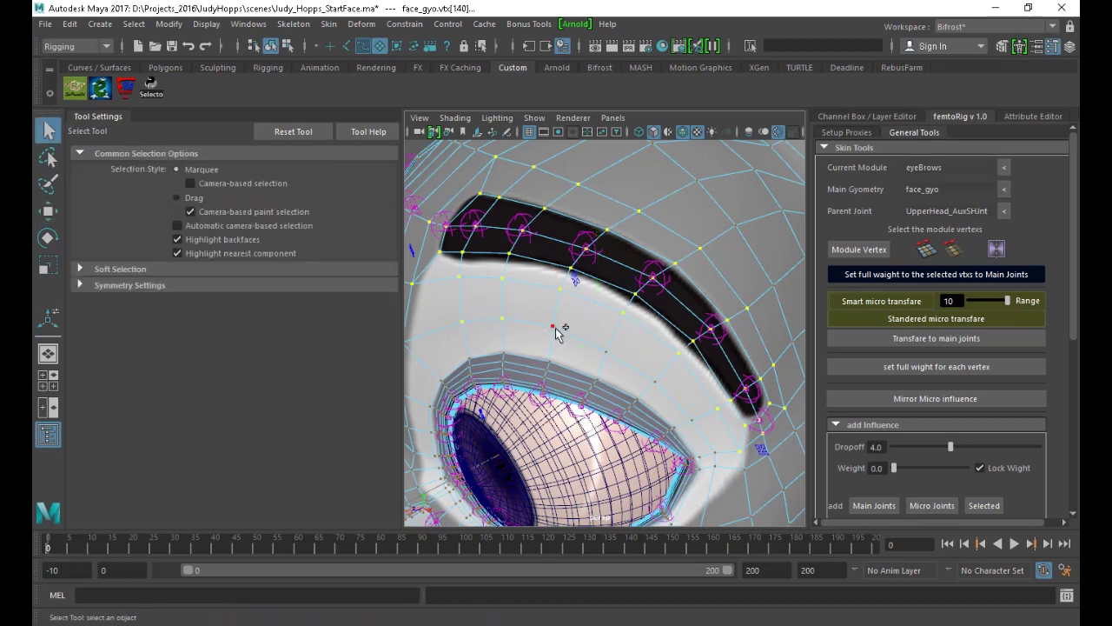
Add the face_gyo vertices below the left eyebrow's outer end and around the eye's outer corner to the selection
shift+click(693, 419)
shift+click(716, 452)
alt+drag(650, 416, 446, 298)
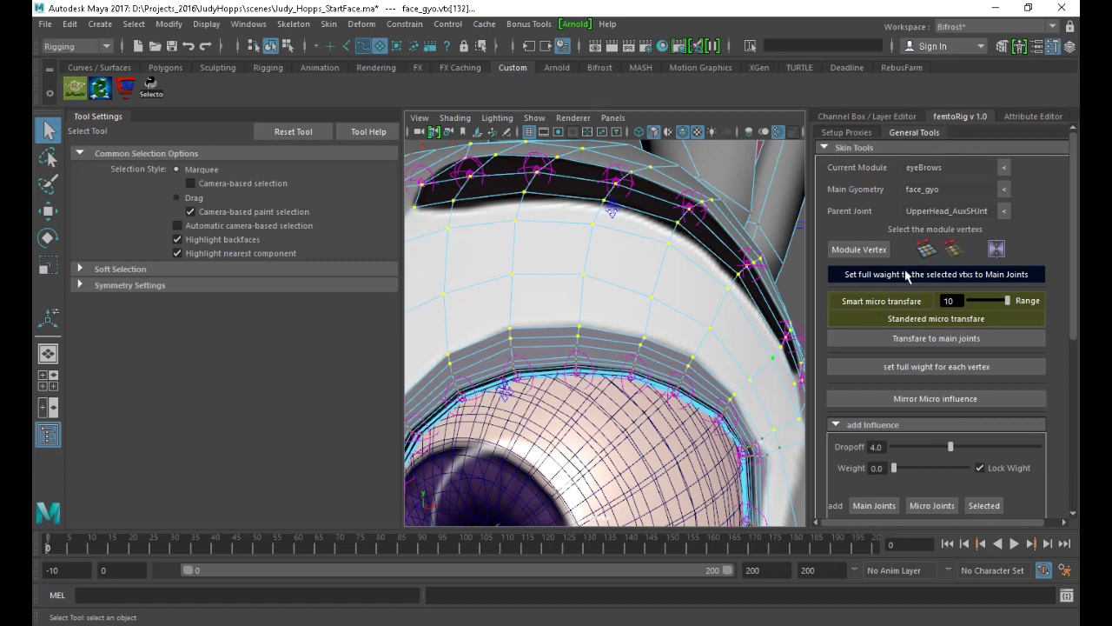
alt+middle_drag(670, 325, 670, 273)
alt+middle_drag(621, 373, 639, 341)
alt+drag(738, 365, 719, 365)
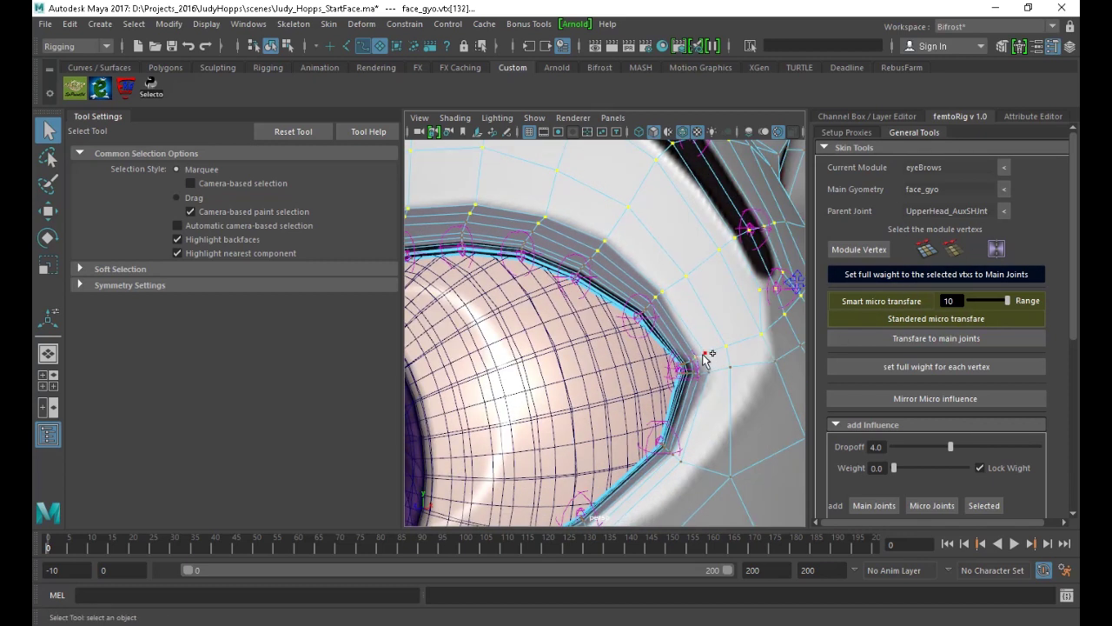
shift+click(706, 355)
shift+click(700, 374)
alt+middle_drag(687, 314, 716, 325)
alt+right_drag(715, 326, 534, 298)
alt+drag(534, 298, 559, 283)
alt+middle_drag(559, 283, 556, 322)
alt+drag(607, 315, 598, 353)
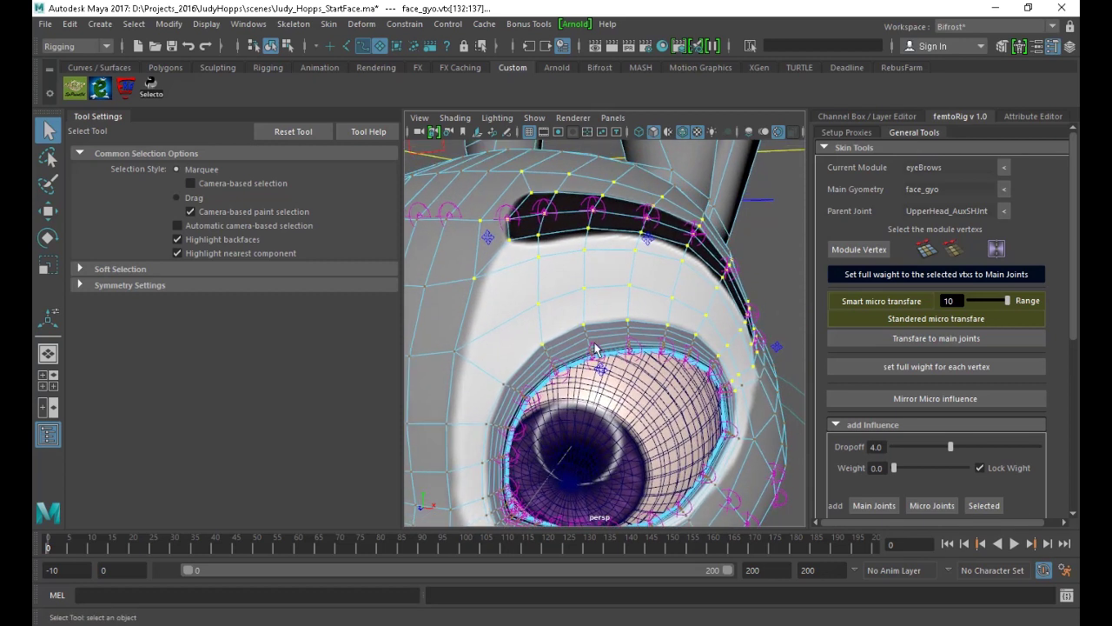
Set the full weight of the selected vertices to the main joints, and flood-smooth their skin weights three times
click(883, 276)
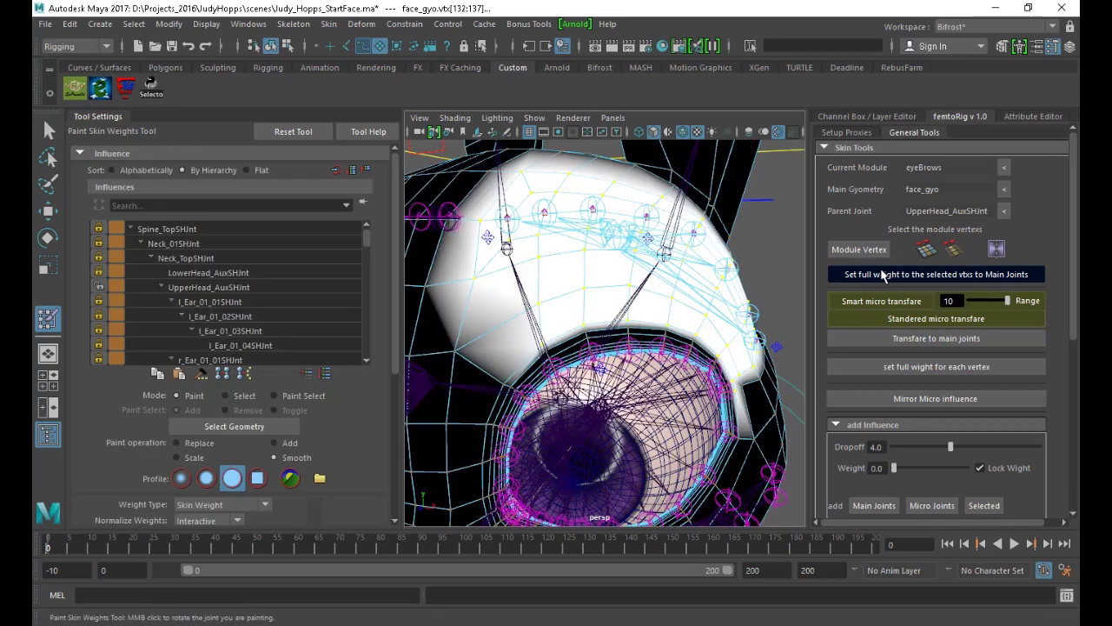
alt+drag(635, 300, 608, 291)
alt+middle_drag(605, 285, 588, 290)
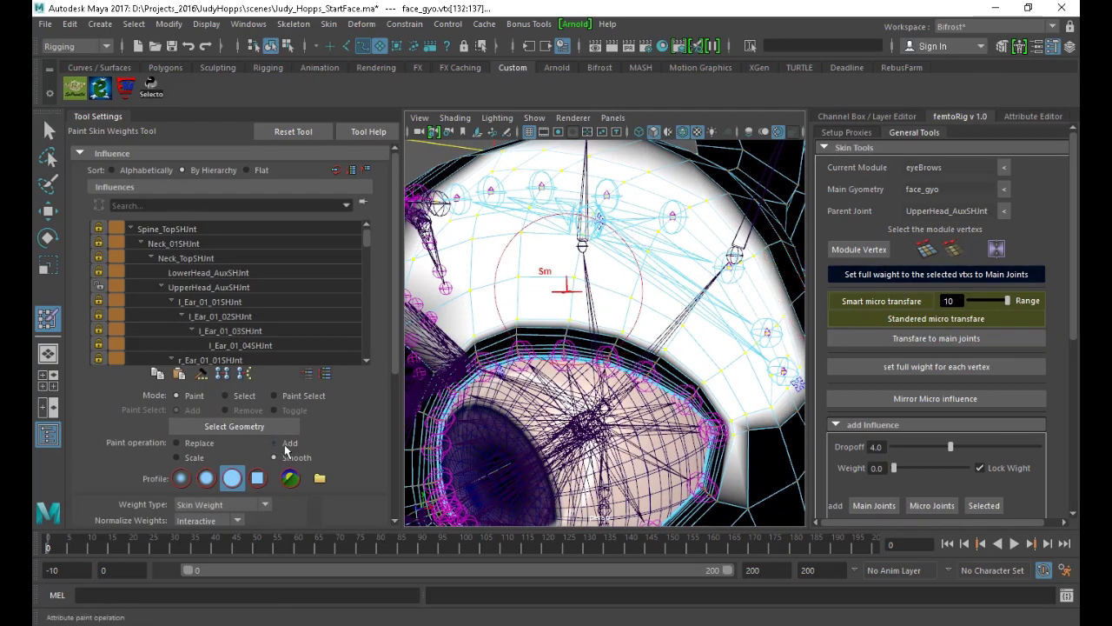
scroll(298, 435, down, 3)
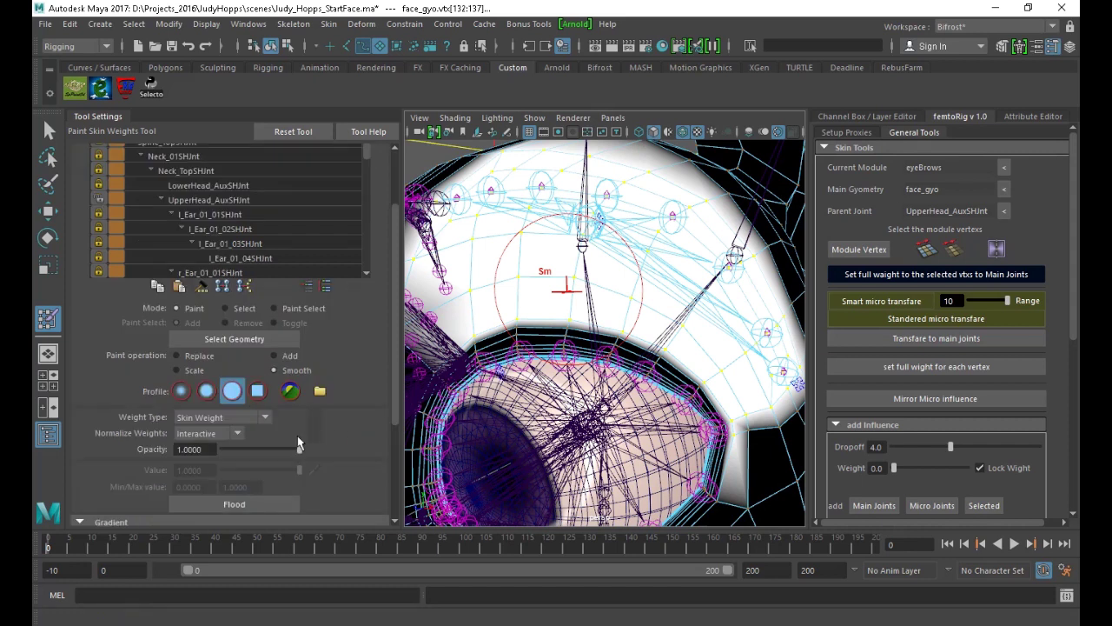
click(272, 502)
click(274, 503)
click(275, 502)
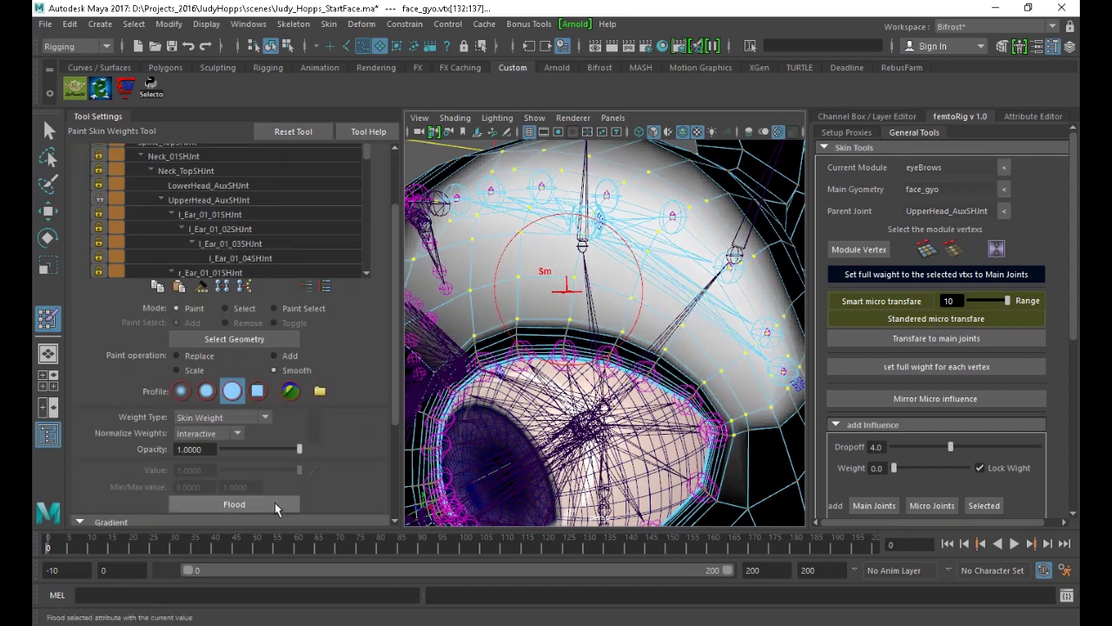
Reselect the eyeBrows module vertices, grow the selection, and set its full weight to the main joints
click(861, 249)
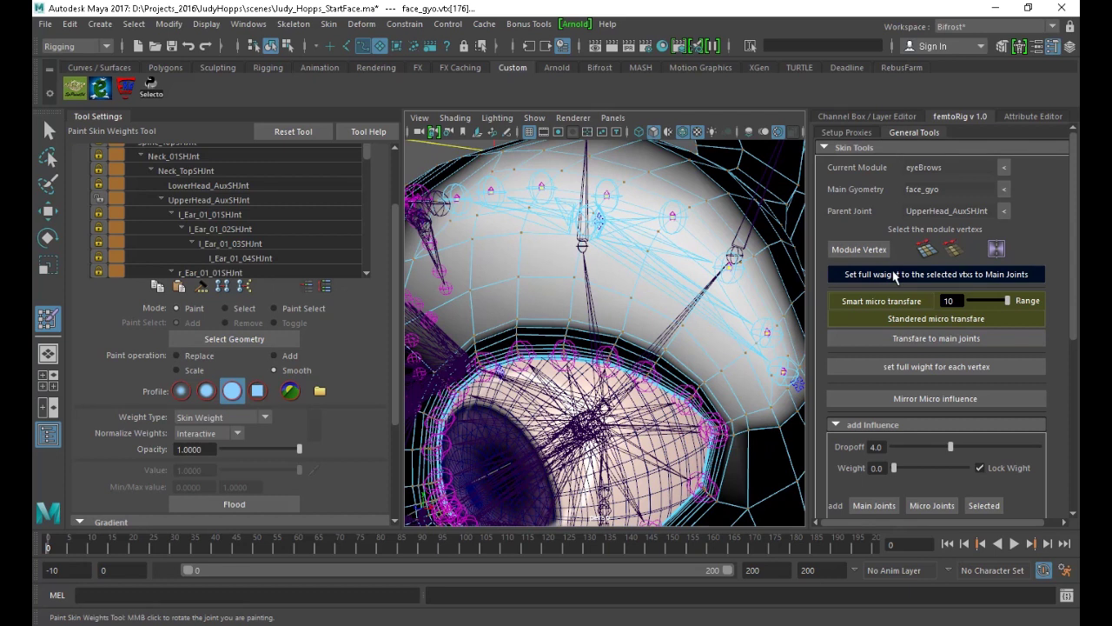
click(890, 275)
mouse_move(650, 269)
alt+mouse_down()
mouse_move(629, 318)
mouse_move(636, 276)
alt+mouse_up()
click(861, 252)
click(927, 250)
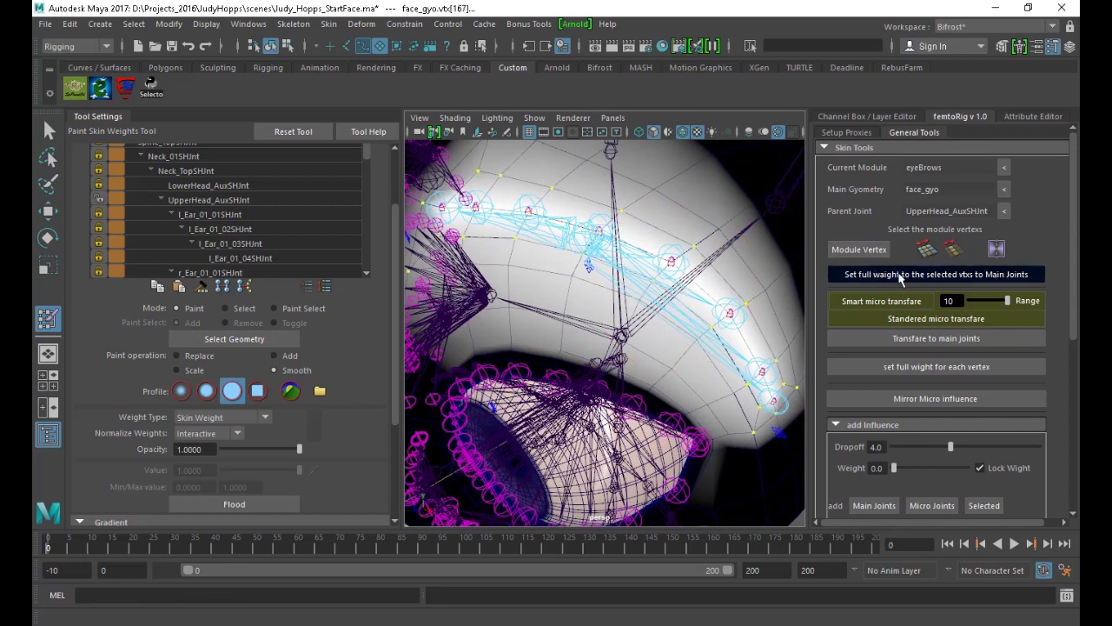
click(898, 281)
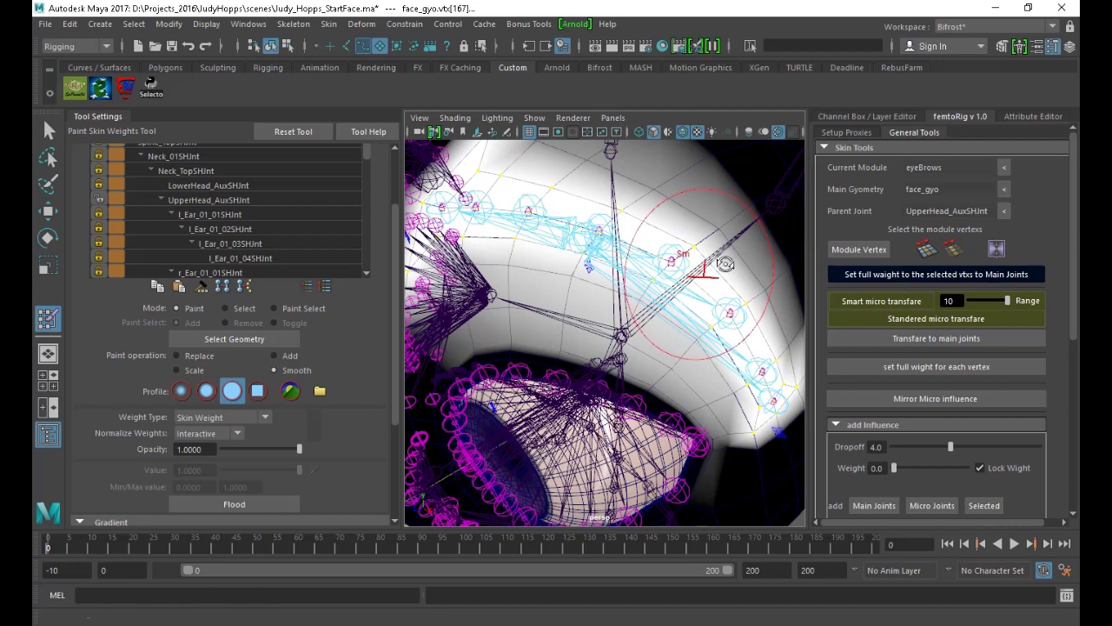
Paint skin weights at the left brow's inner end for l_eyeBrows_1_jnt in Replace mode with value 1
alt+drag(704, 270, 717, 249)
alt+drag(658, 271, 739, 327)
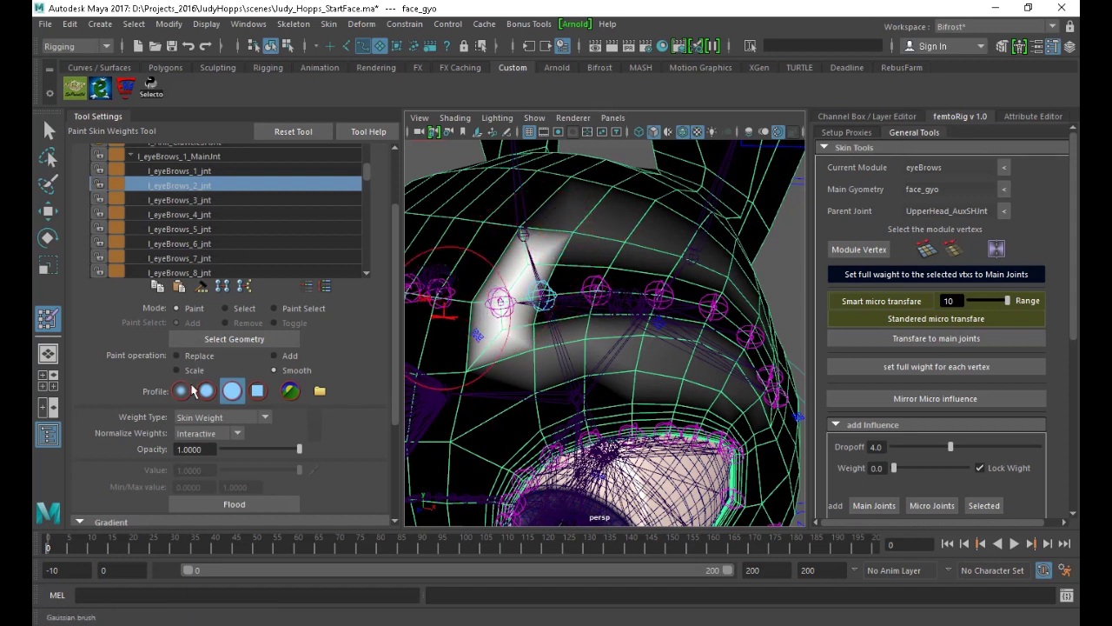
click(191, 356)
mouse_move(456, 265)
mouse_down()
mouse_move(535, 213)
mouse_move(499, 248)
mouse_move(470, 358)
mouse_move(507, 214)
mouse_move(534, 199)
mouse_move(547, 207)
mouse_move(554, 187)
mouse_move(574, 179)
mouse_up()
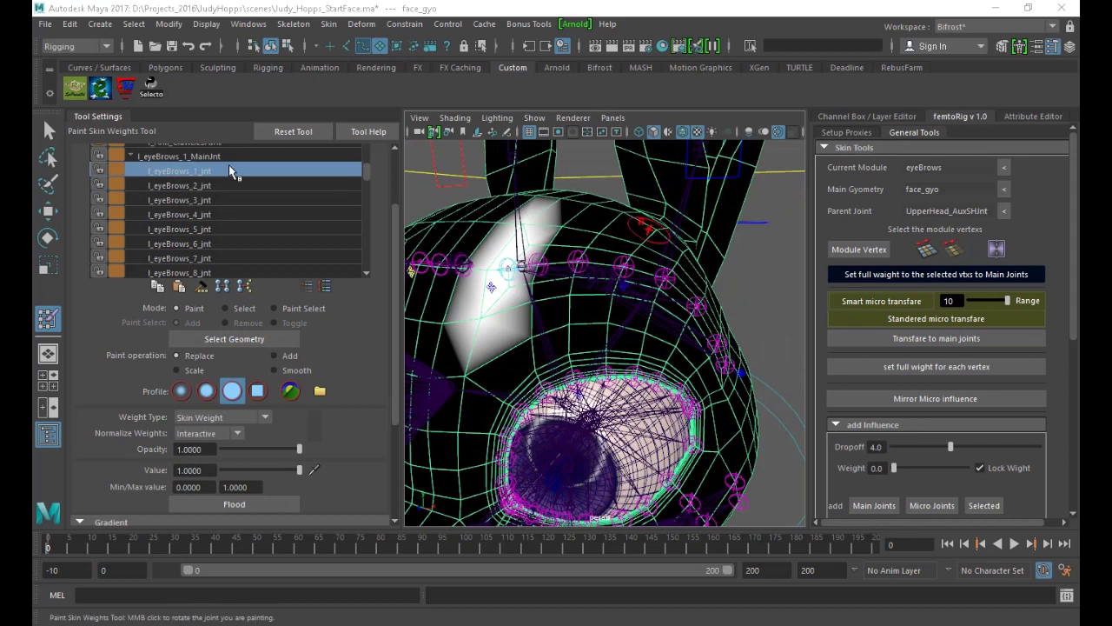
Examine the painted influence of each left brow micro joint from l_eyeBrows_2_jnt to l_eyeBrows_8_jnt
click(226, 183)
click(230, 199)
click(237, 215)
click(236, 229)
click(237, 243)
click(238, 258)
click(238, 272)
mouse_move(680, 261)
alt+mouse_down()
mouse_move(687, 237)
mouse_move(705, 255)
alt+mouse_up()
Leave weight painting and move l_eyeBrows_2_macro_Ctrl to test the left brow's deformation
key(q)
scroll(691, 268, up, 4)
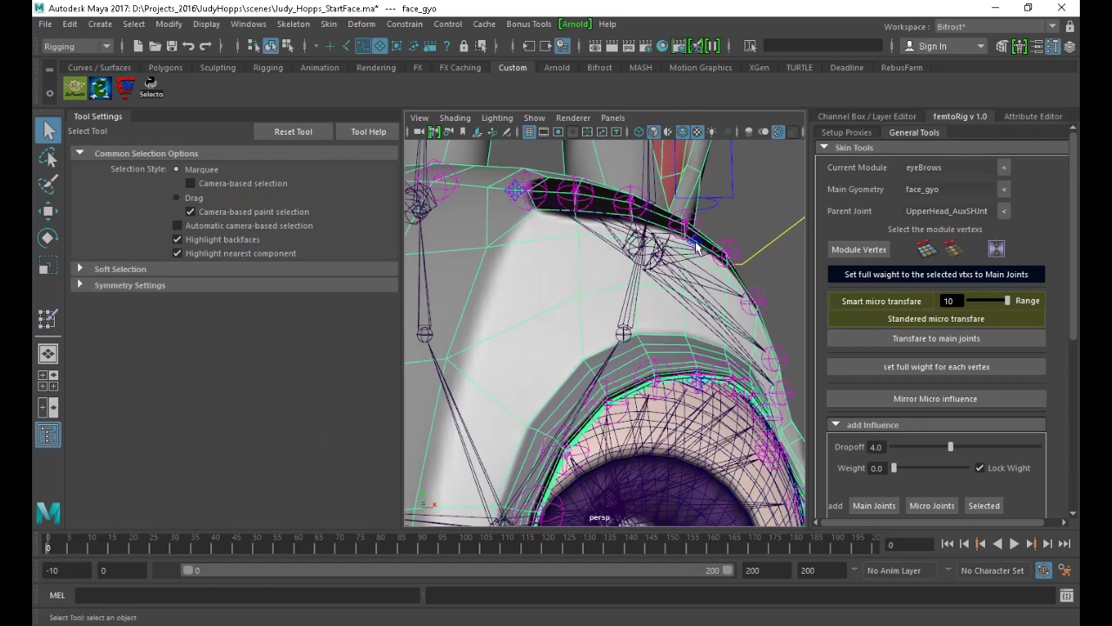
click(696, 242)
key(w)
drag(695, 243, 627, 286)
Adjust the L Eye Brows 2 Macro Ctrl Pca influence on l_eyeBrows_5_microCtrl and l_eyeBrows_6_microCtrl
click(616, 220)
click(883, 116)
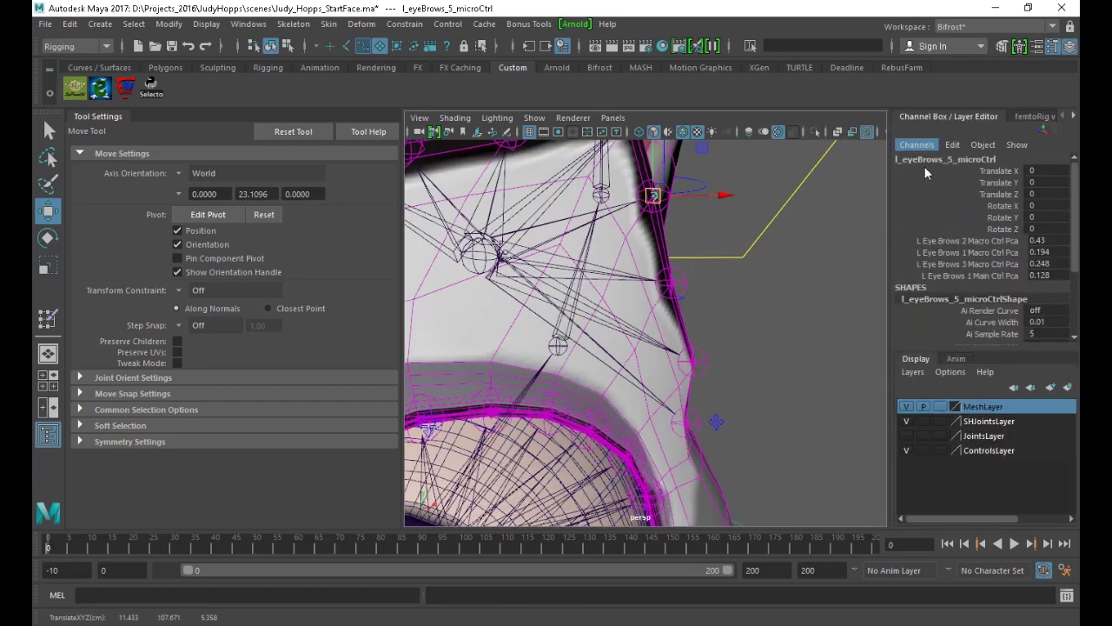
click(967, 241)
middle_drag(739, 245, 672, 311)
key(w)
click(674, 286)
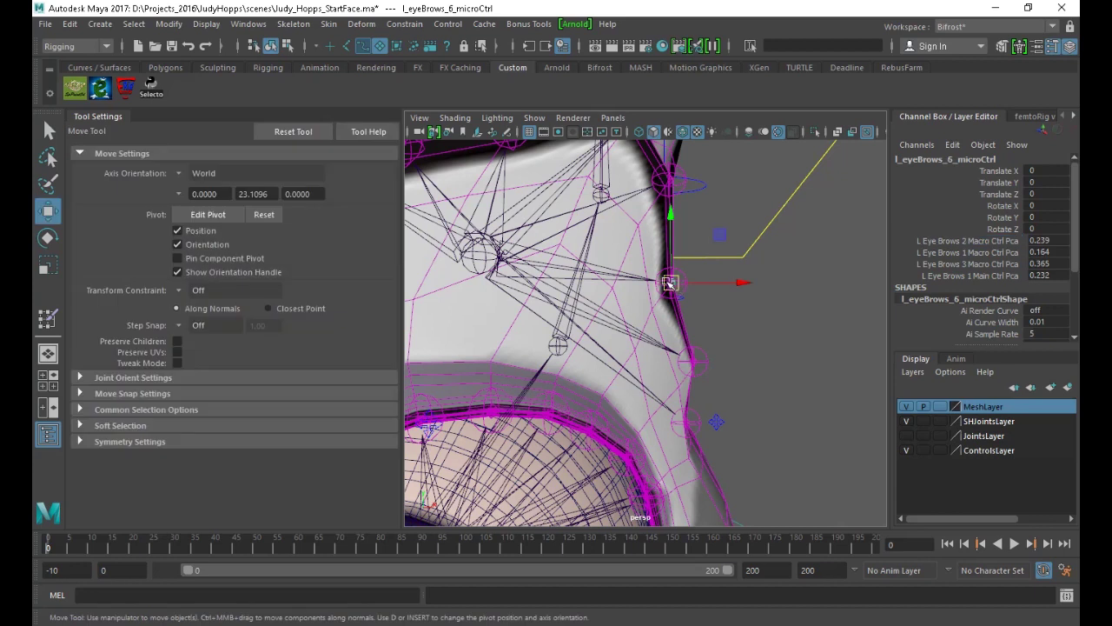
click(974, 242)
middle_drag(744, 273, 763, 285)
Undo the test move of l_eyeBrows_2_macro_Ctrl
alt+right_drag(723, 313, 435, 266)
alt+drag(435, 266, 701, 323)
click(661, 223)
key(ctrl+z)
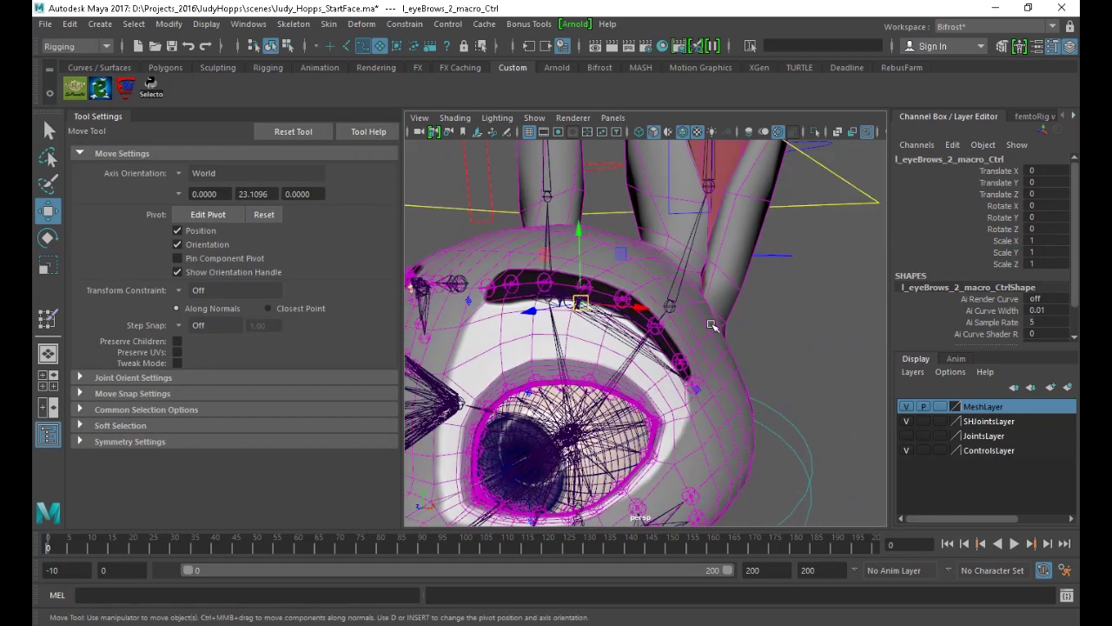
Show the left eyebrow mesh face_gyo1, select it together with face_gyo, and fully transfer the face's skin to it
alt+drag(857, 273, 527, 257)
key(q)
click(705, 300)
scroll(527, 262, down, 3)
alt+drag(739, 247, 529, 295)
alt+drag(621, 342, 534, 349)
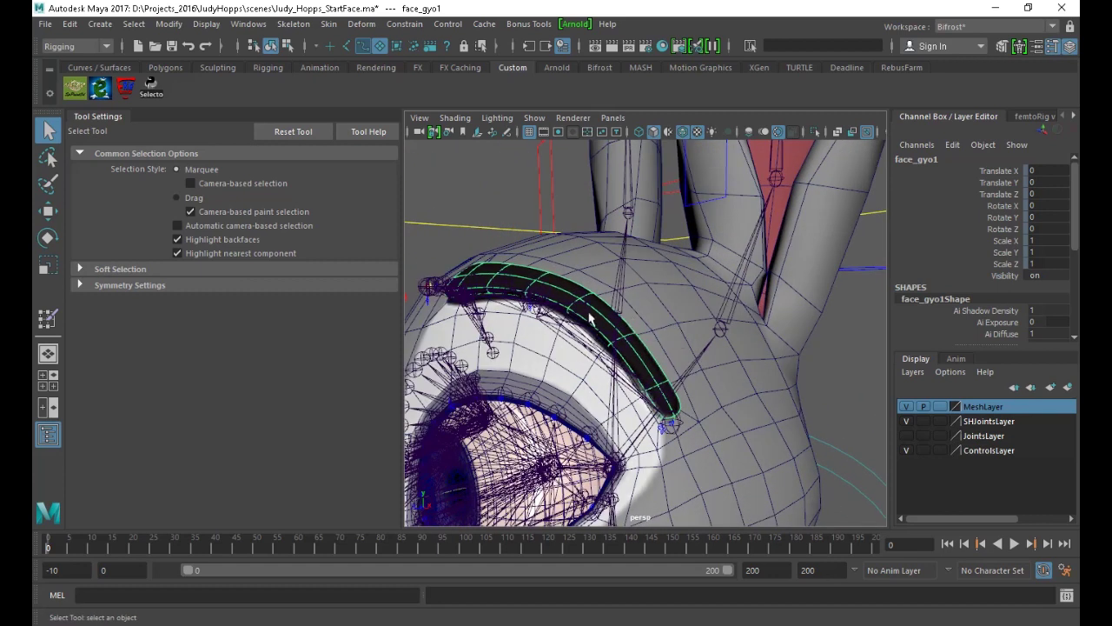
click(601, 264)
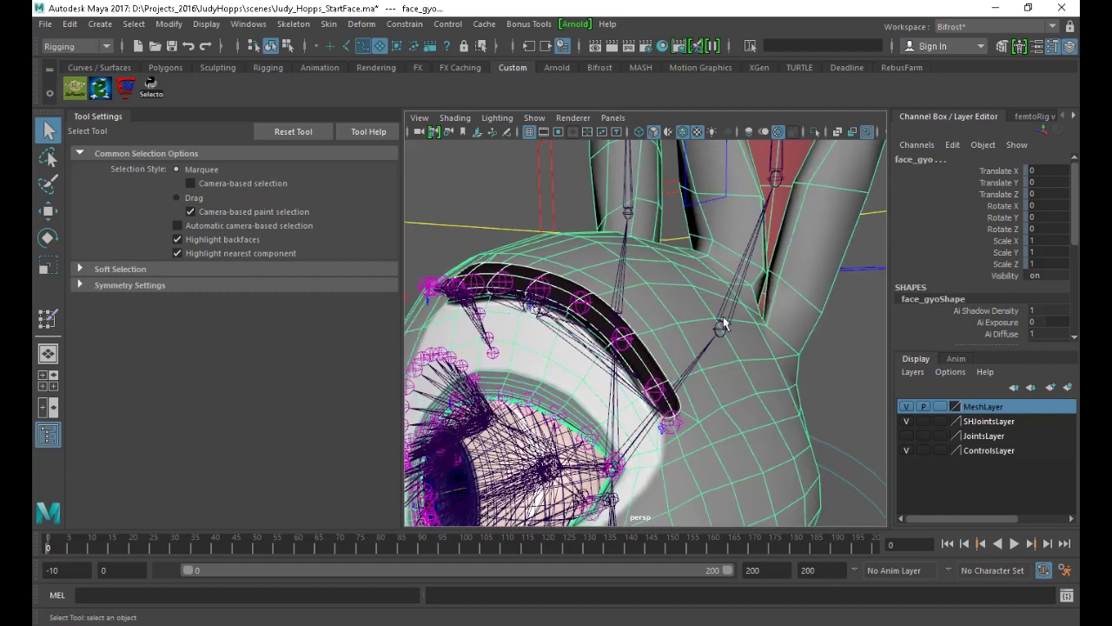
click(1031, 115)
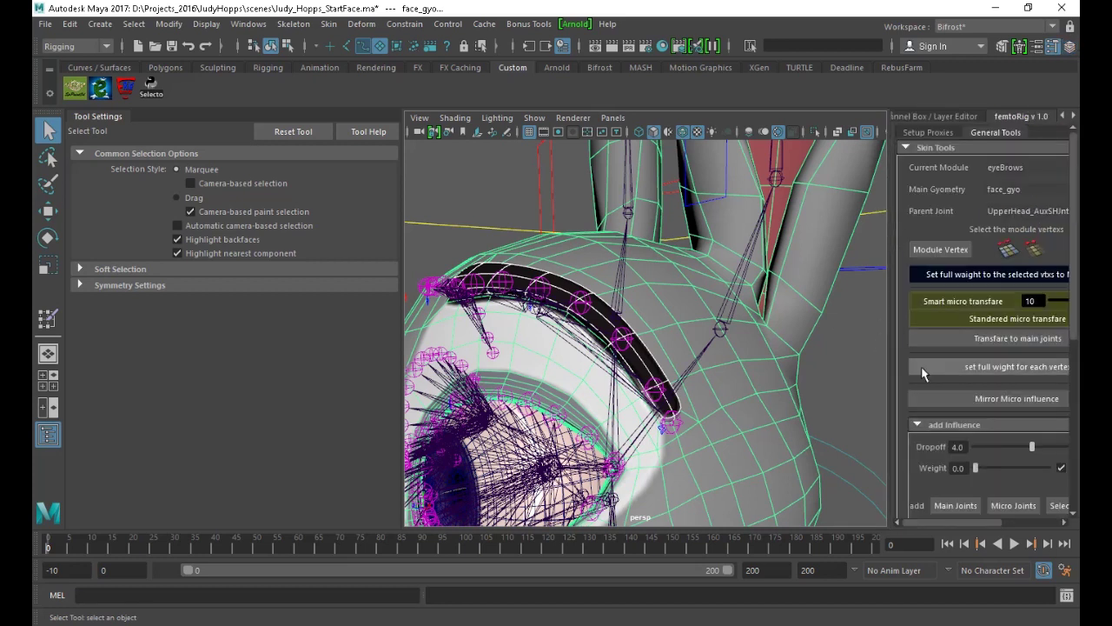
scroll(914, 424, down, 5)
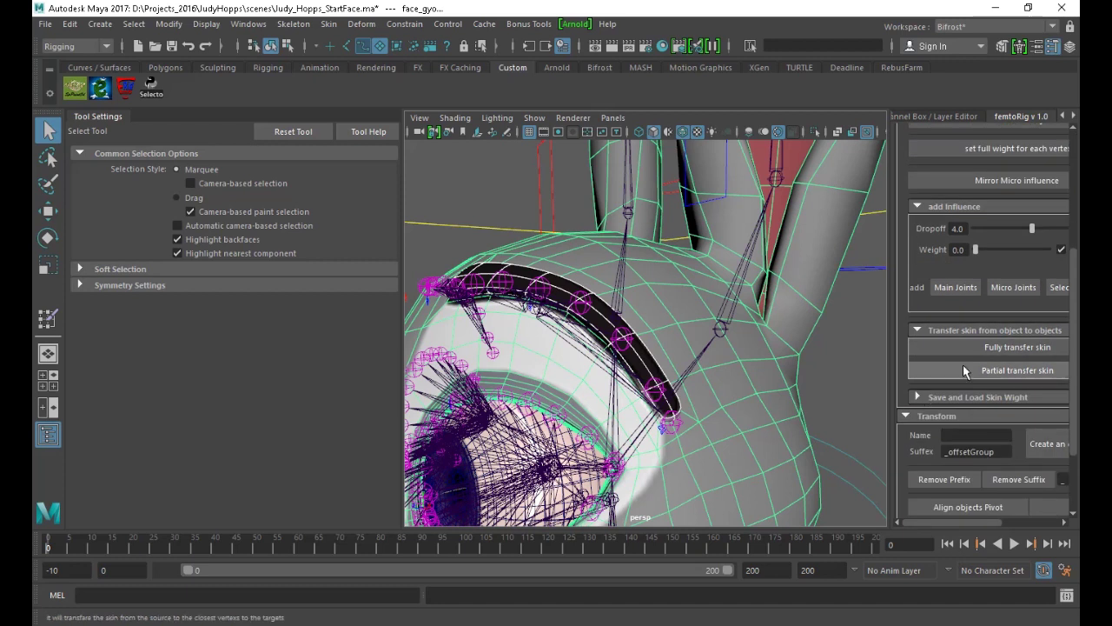
click(976, 348)
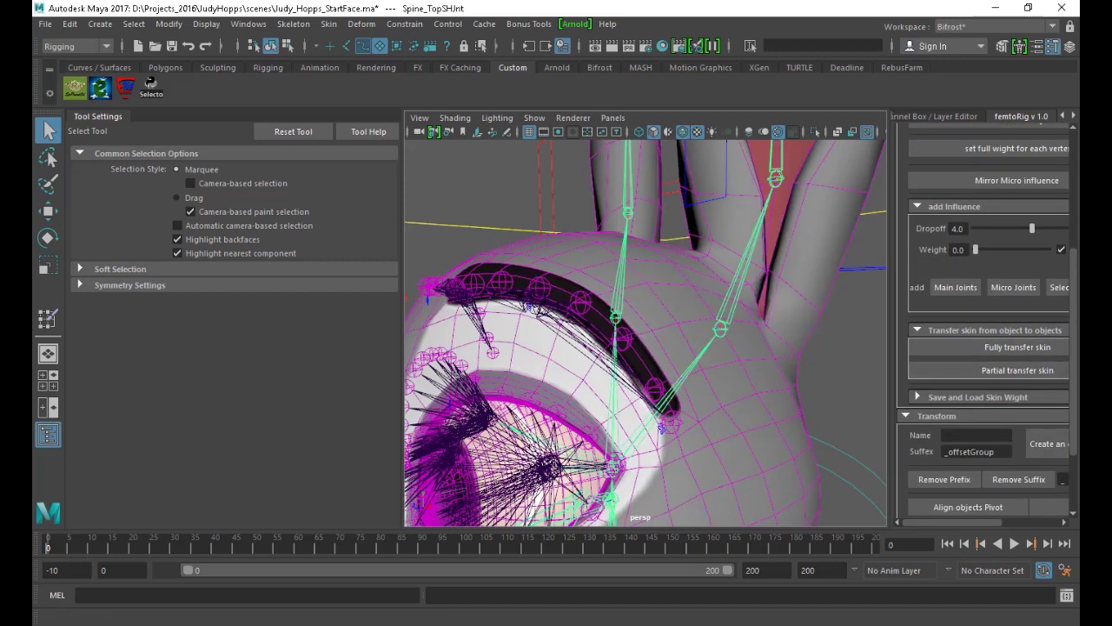
Test-move the left brow's middle macro control and l_eyeBrows_3_macro_Ctrl, undoing each move
alt+drag(786, 322, 657, 223)
click(542, 297)
click(547, 304)
key(w)
key(ctrl+z)
click(684, 419)
drag(683, 420, 709, 439)
key(ctrl+z)
Test-move l_eyeBrows_1_macro_Ctrl at the left brow's inner end and undo the move
alt+drag(566, 385, 529, 345)
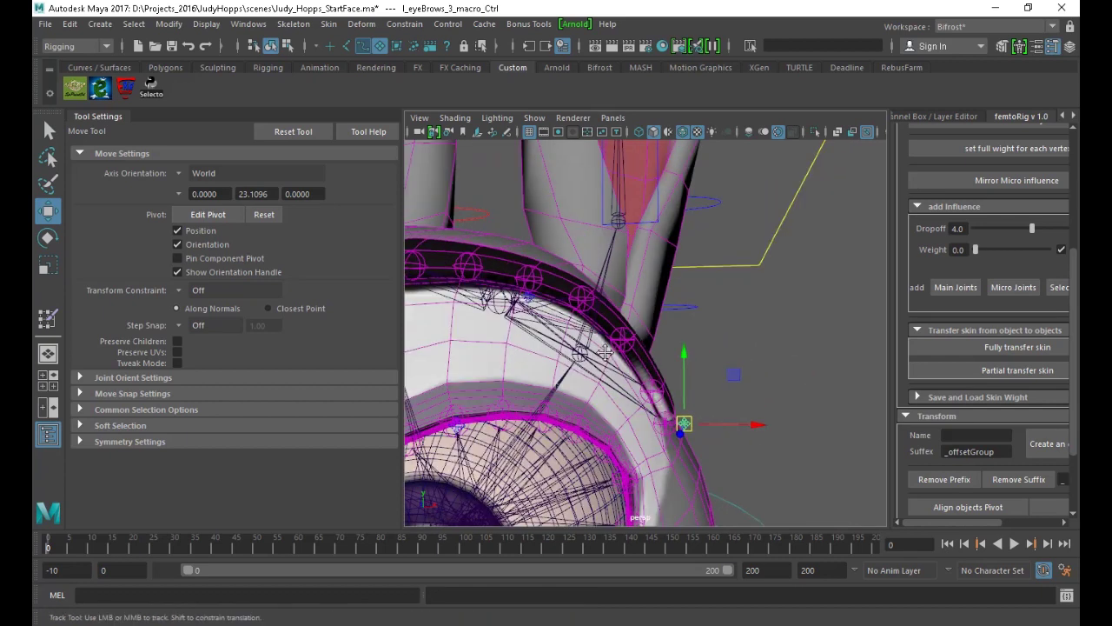
alt+middle_drag(529, 345, 640, 347)
alt+drag(641, 348, 604, 335)
click(477, 297)
drag(478, 296, 535, 178)
key(ctrl+z)
Check the construction inputs of the left eyebrow mesh face_gyo1 and delete its non-deformer history
click(657, 259)
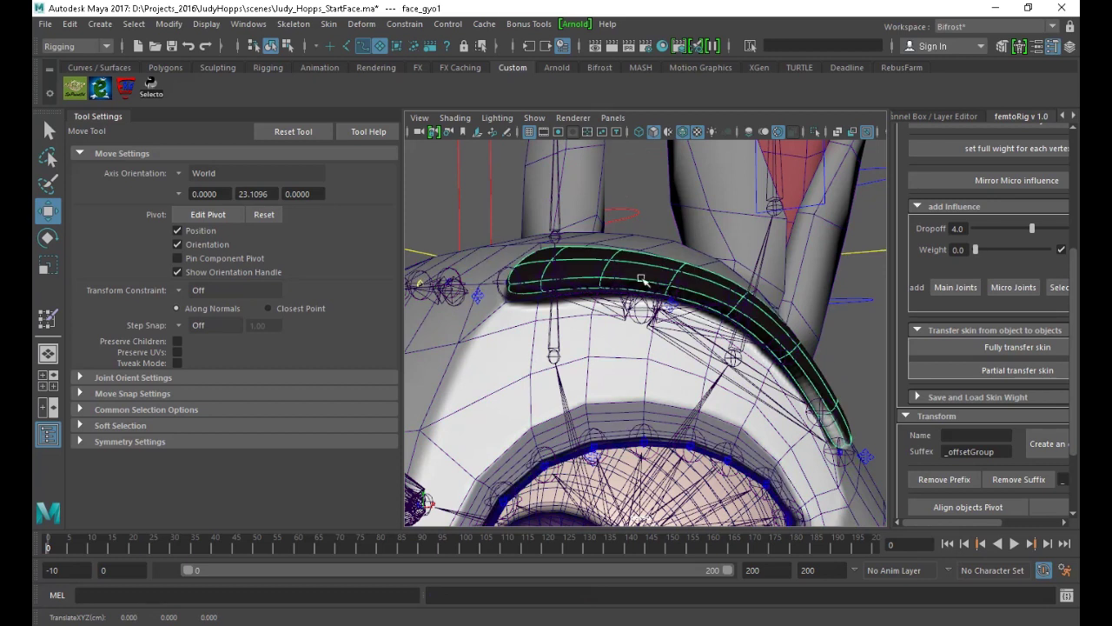
alt+drag(690, 273, 565, 304)
scroll(1023, 117, down, 1)
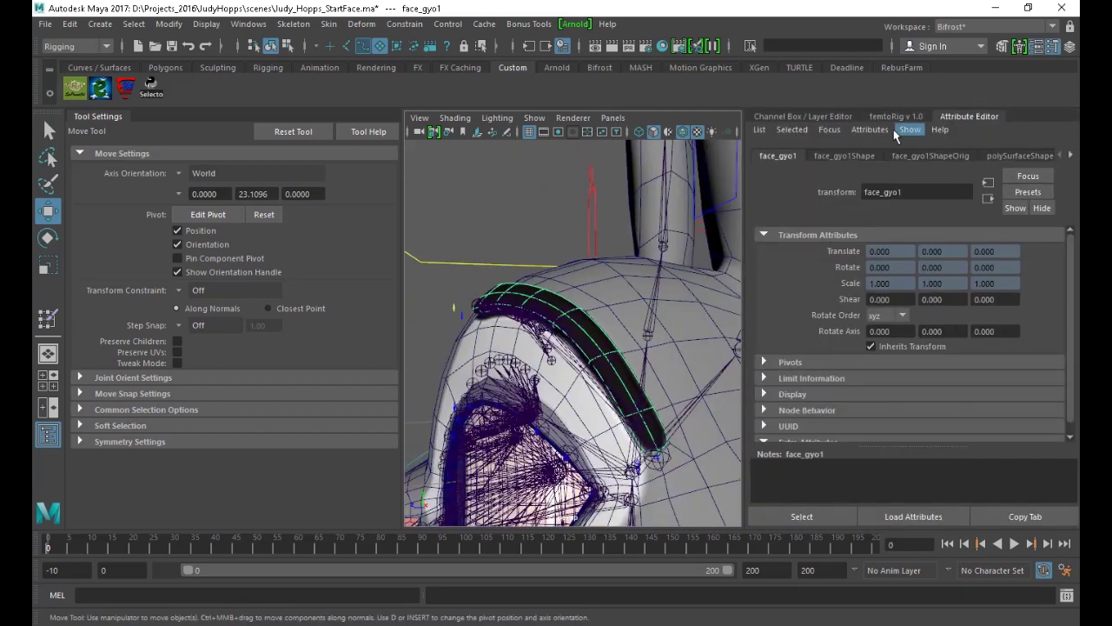
key(ctrl+a)
scroll(949, 315, down, 3)
scroll(948, 315, down, 3)
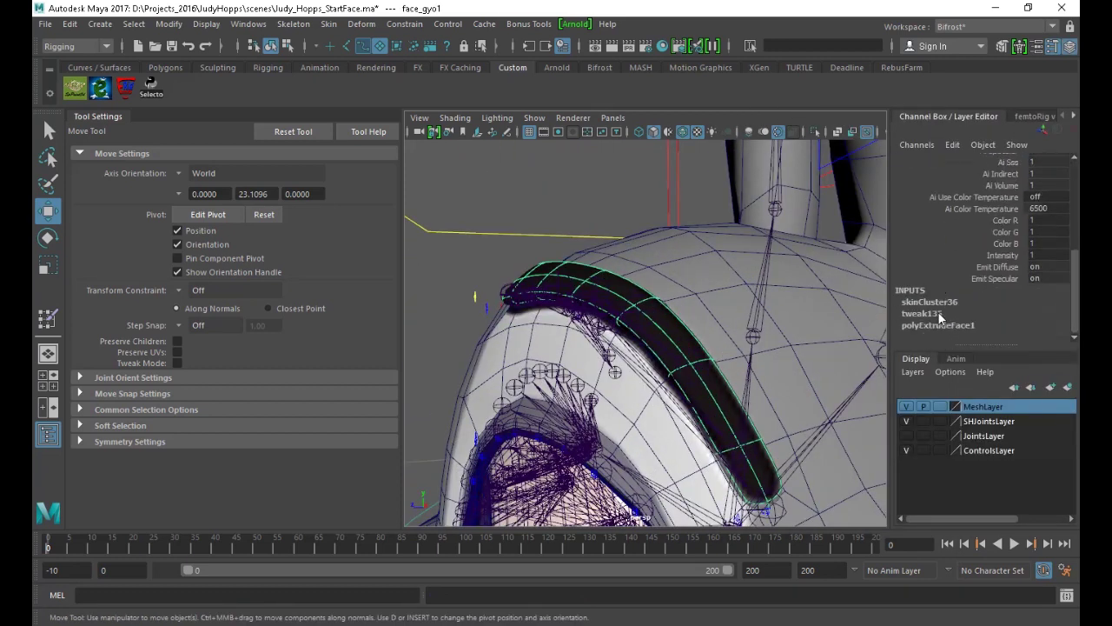
alt+drag(706, 360, 844, 343)
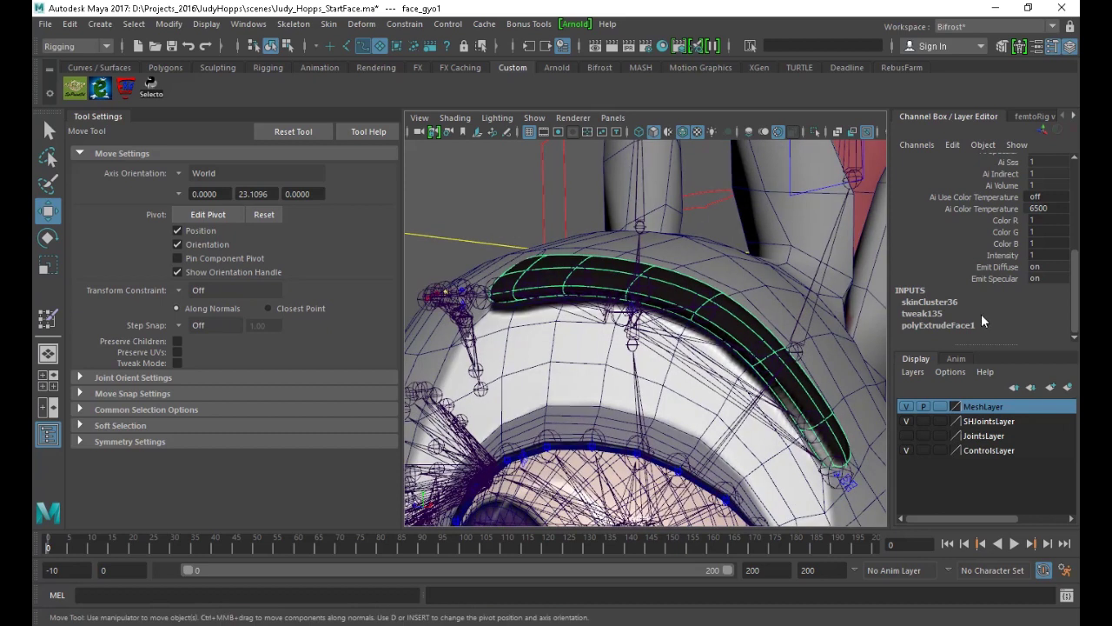
click(70, 24)
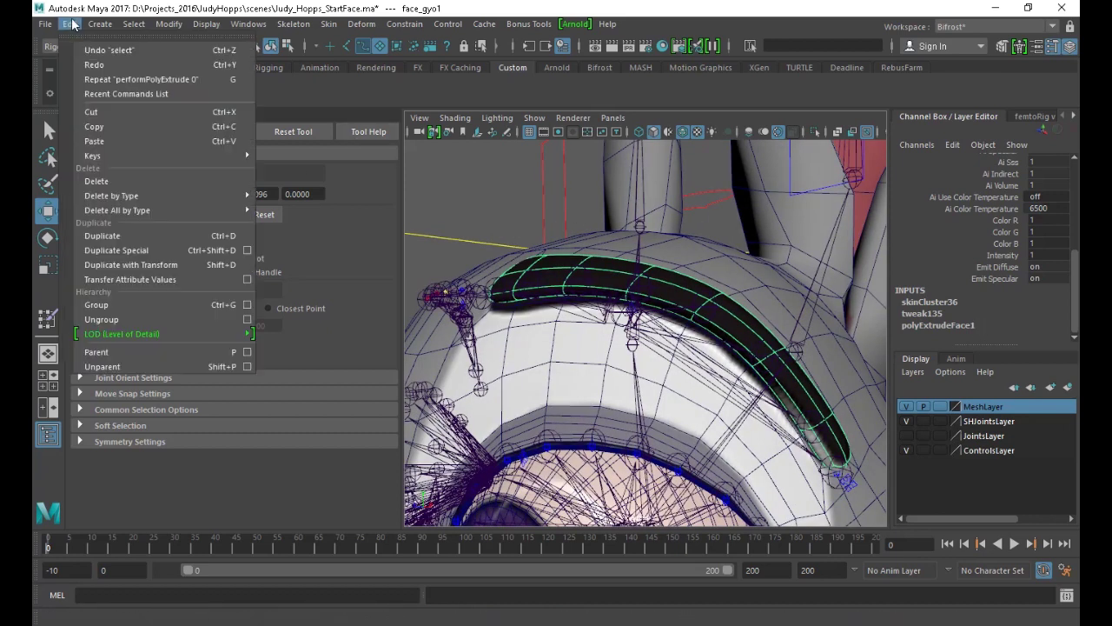
mouse_move(213, 197)
click(334, 223)
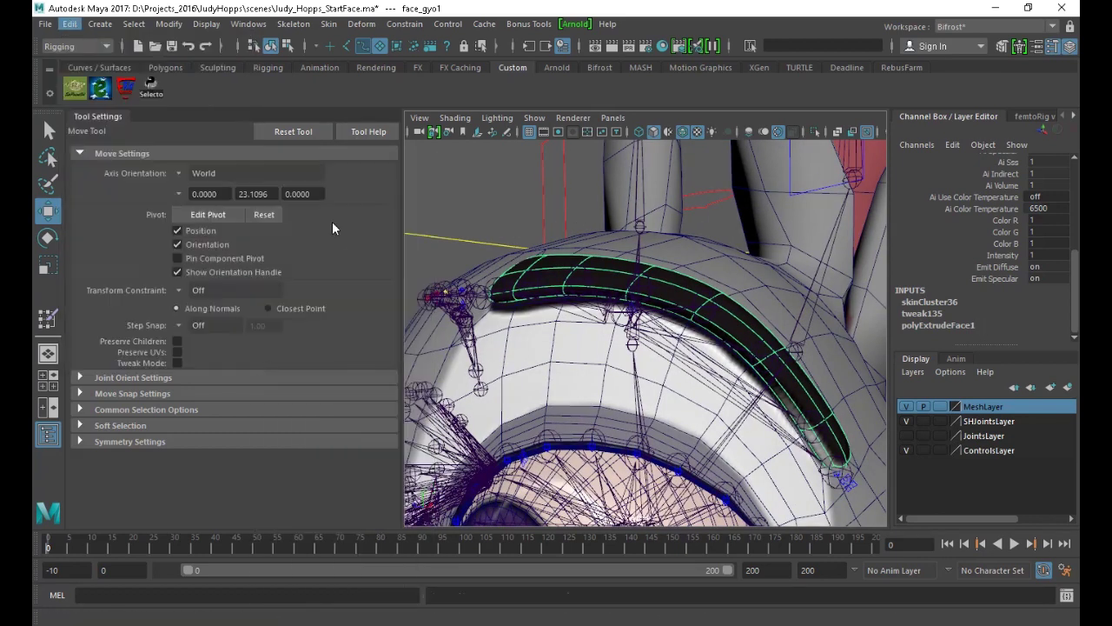
Test-move the left brow's middle macro control, undo the move, and select l_eyeBrows_1_macro_Ctrl
alt+drag(614, 318, 732, 346)
click(690, 307)
key(ctrl+z)
click(498, 298)
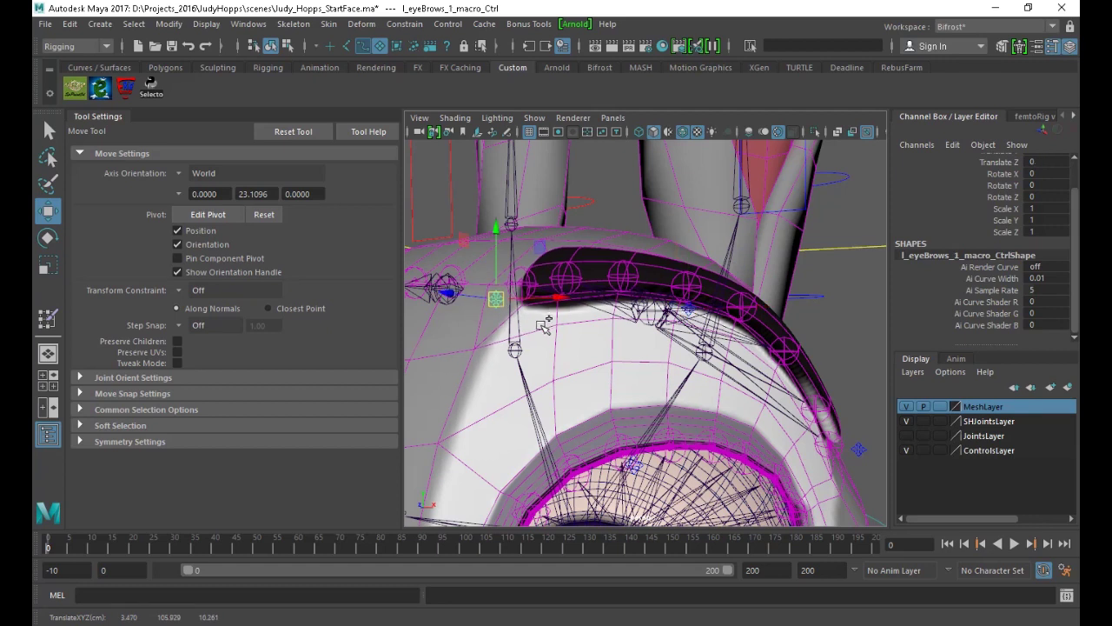
Examine the left eyebrow, its controls and the surrounding face mesh from several angles
alt+right_drag(608, 348, 495, 348)
alt+middle_drag(621, 470, 617, 330)
alt+right_drag(617, 348, 690, 404)
alt+middle_drag(709, 327, 709, 413)
alt+right_drag(625, 382, 708, 383)
alt+drag(639, 334, 495, 305)
alt+middle_drag(470, 212, 480, 292)
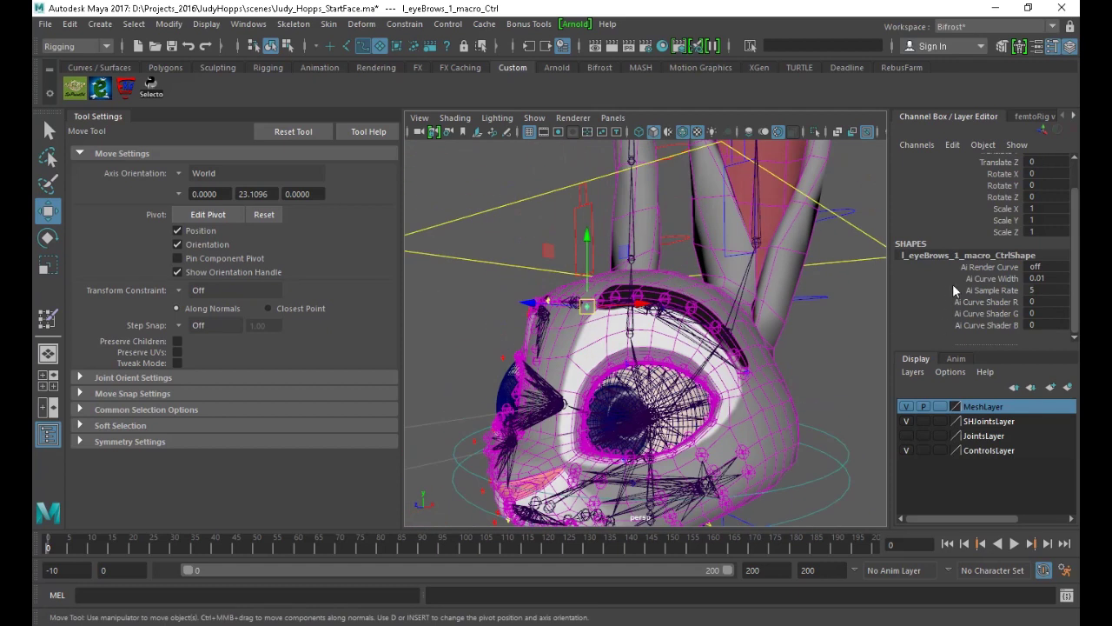
alt+drag(669, 331, 534, 318)
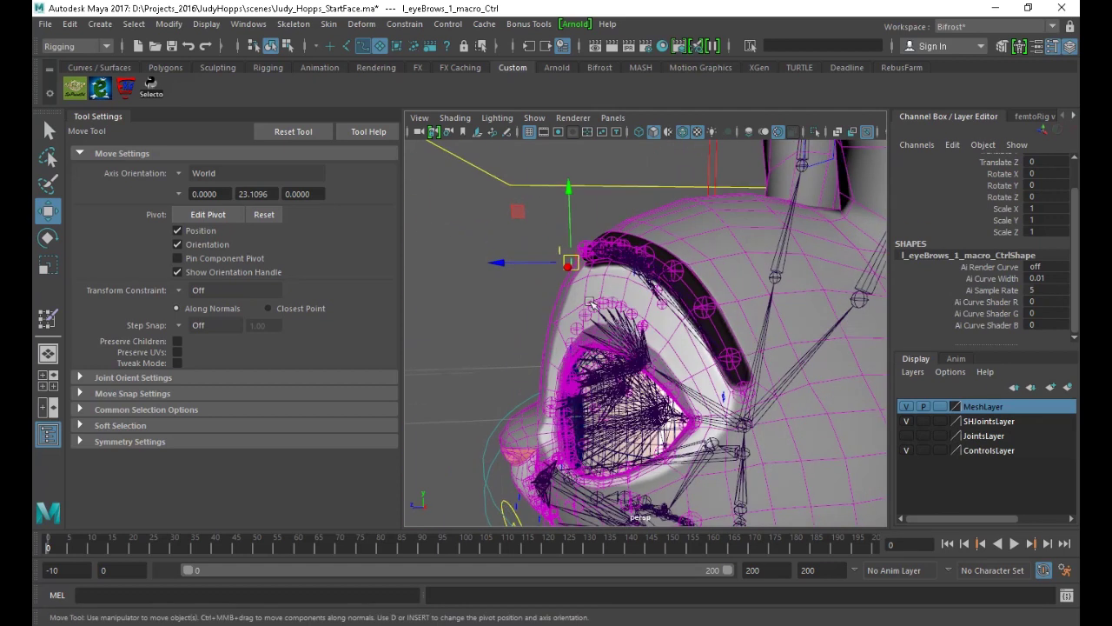
Select the face_gyo mesh, bring up femtoRig's skin tools, and frame the ears
alt+middle_drag(668, 274, 514, 330)
alt+middle_drag(695, 317, 553, 441)
scroll(553, 442, down, 3)
click(703, 269)
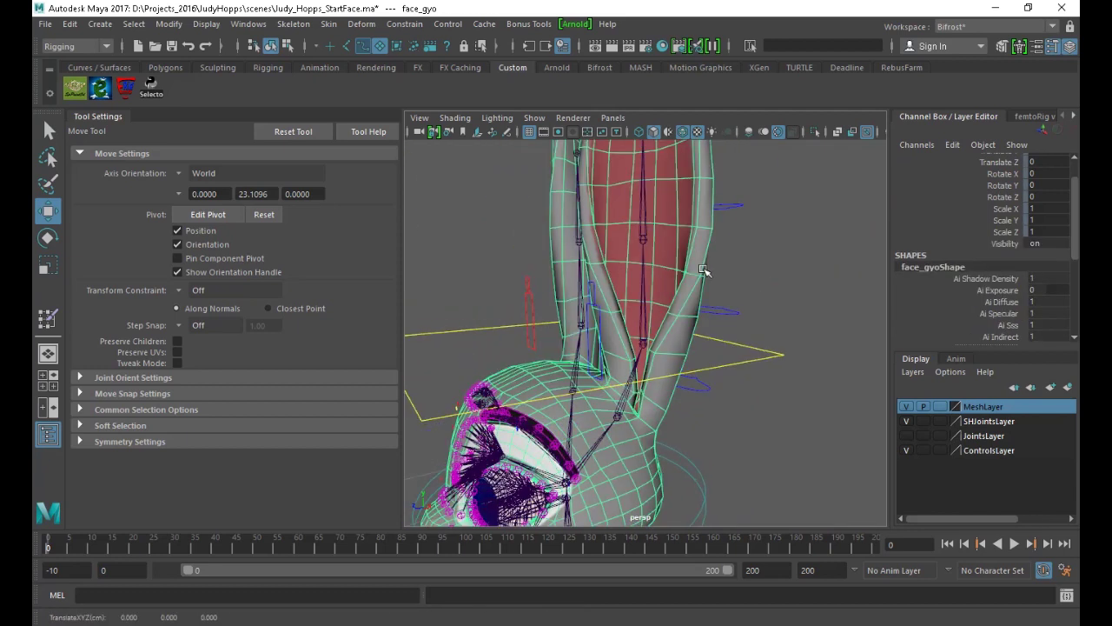
click(1048, 117)
alt+drag(754, 241, 662, 407)
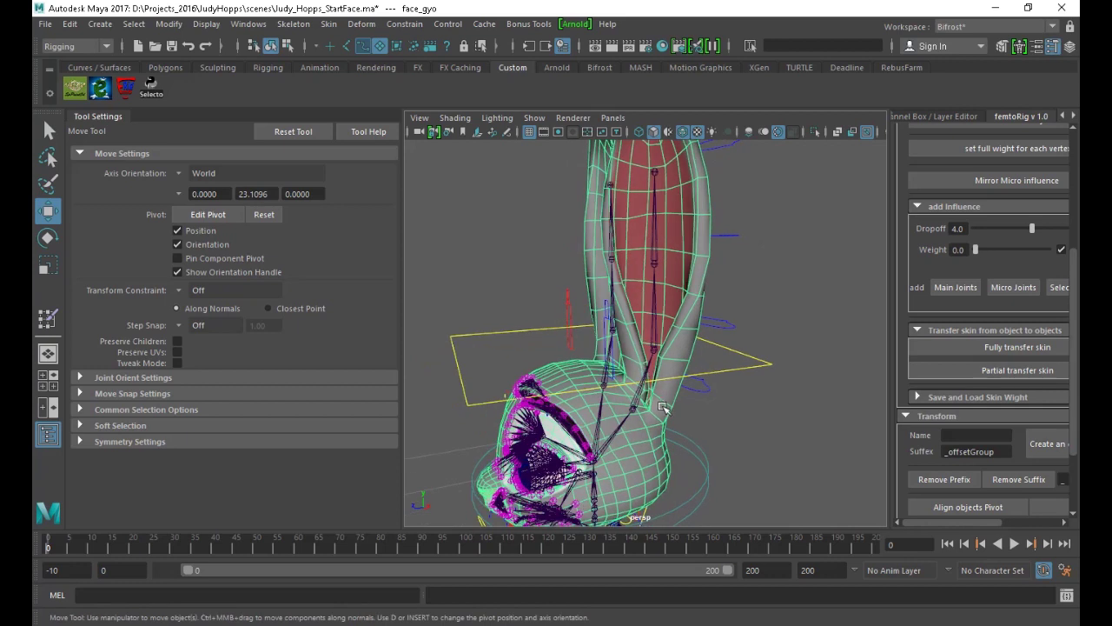
alt+drag(692, 172, 733, 323)
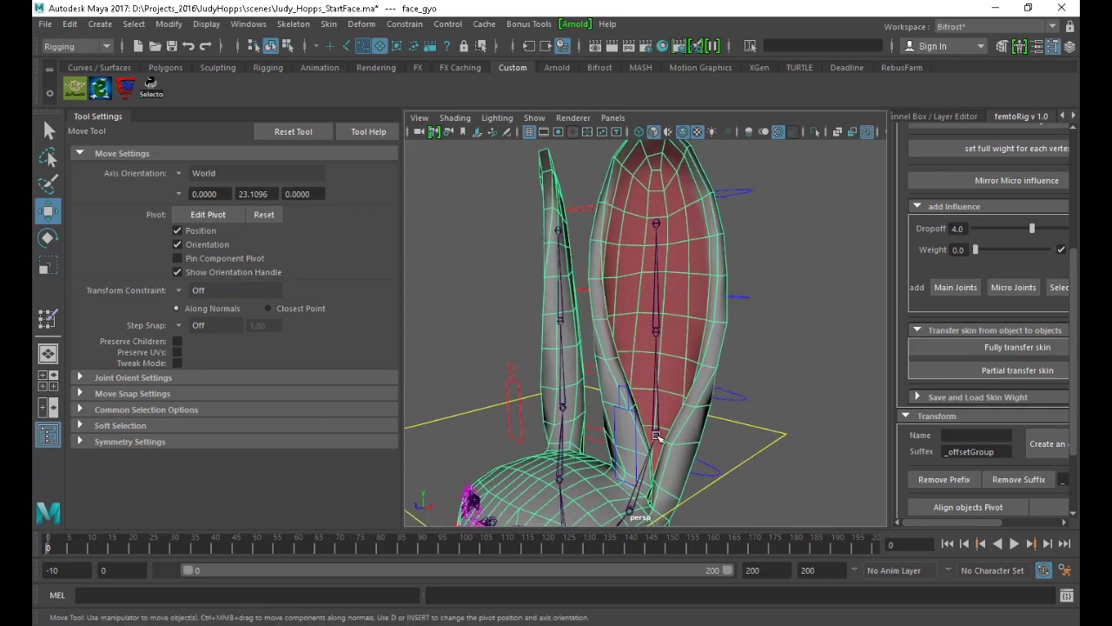
alt+drag(689, 336, 665, 383)
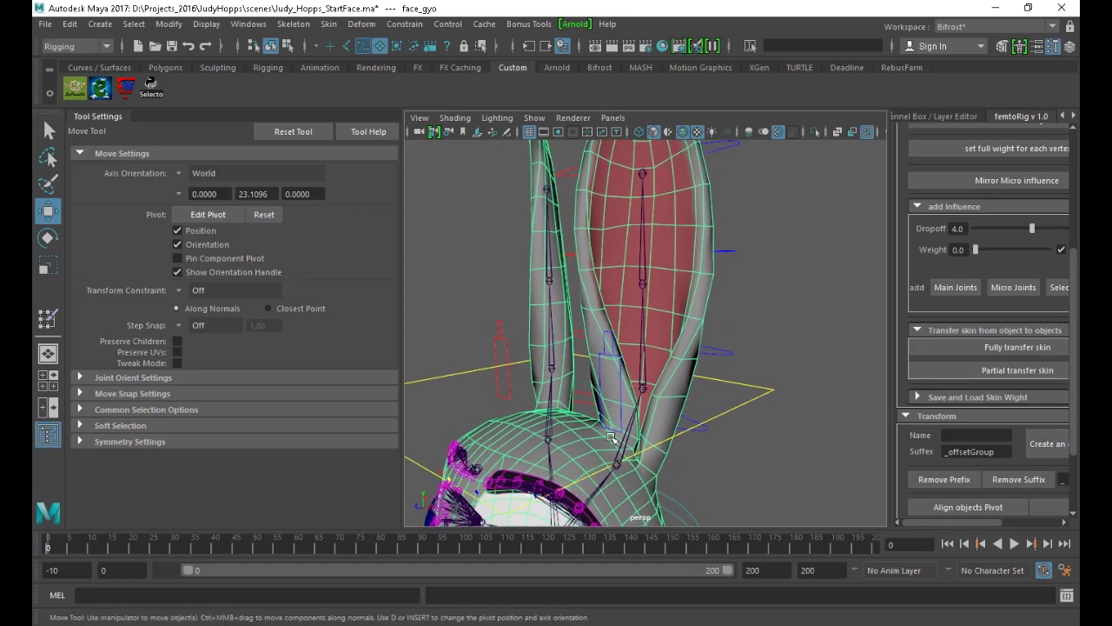
Widen the femtoRig panel and expand its Save and Load Skin Wight section
alt+drag(715, 437, 739, 336)
alt+drag(737, 269, 746, 240)
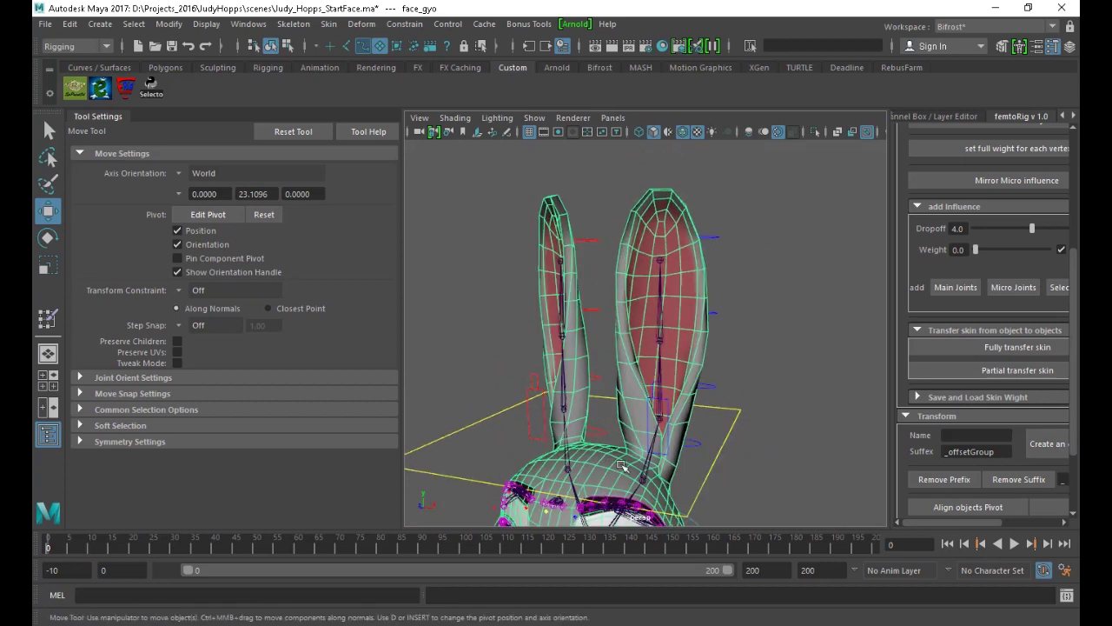
alt+drag(708, 467, 685, 371)
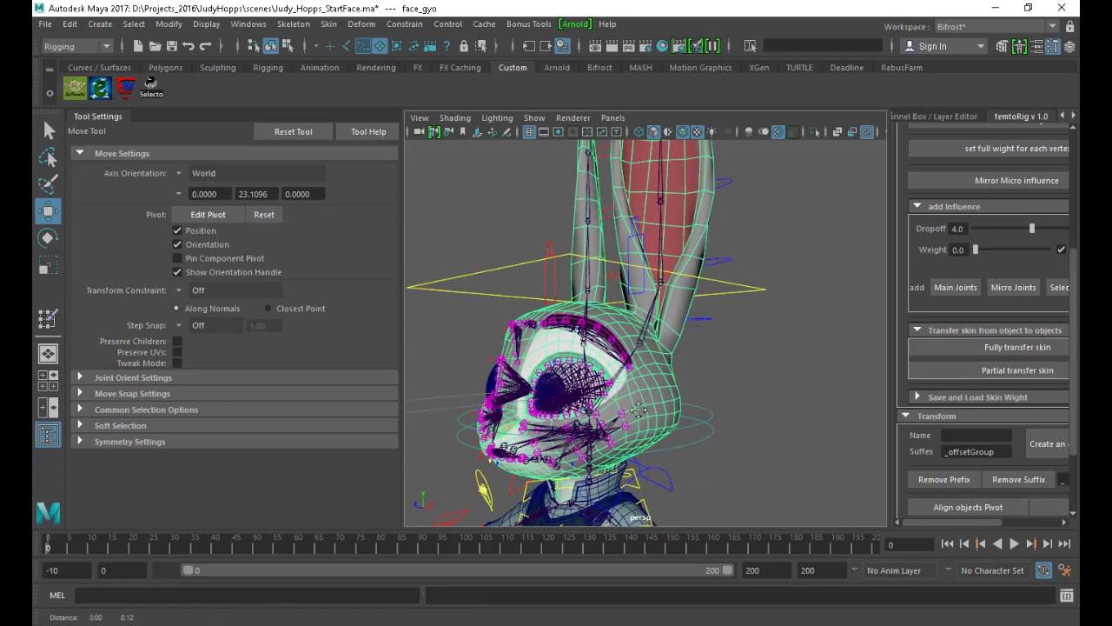
alt+drag(645, 405, 721, 382)
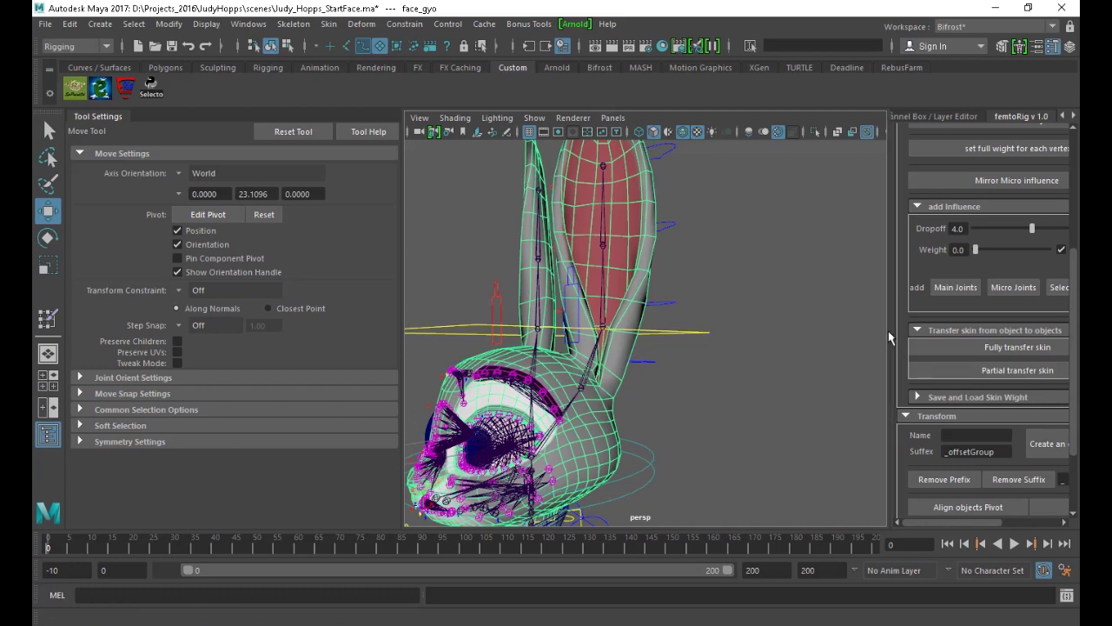
drag(889, 327, 834, 329)
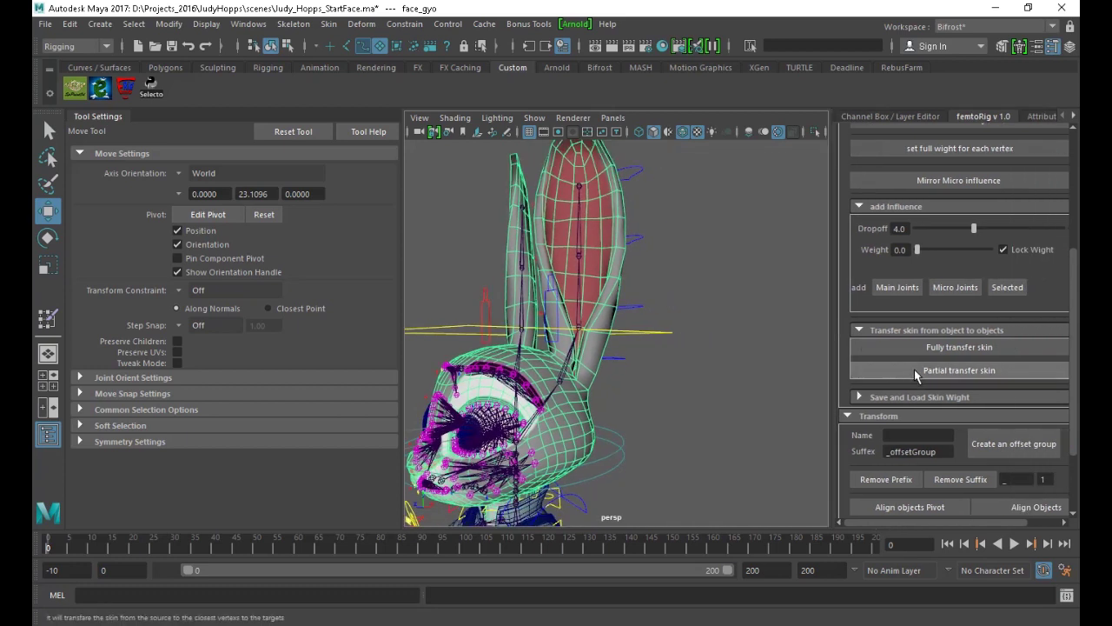
click(960, 370)
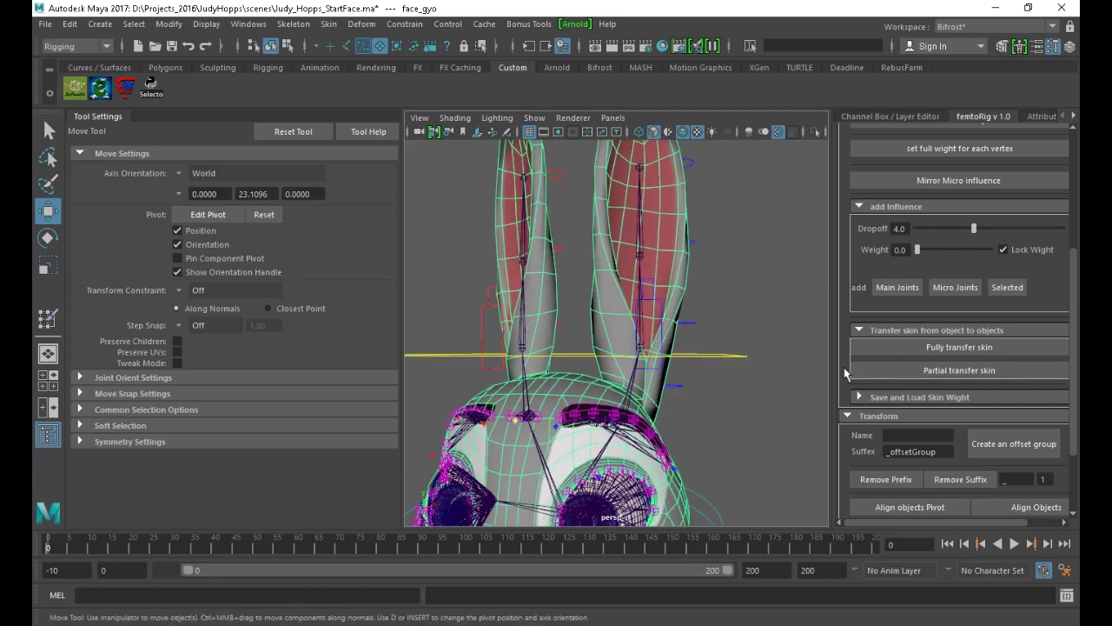
scroll(841, 362, down, 1)
click(899, 354)
Bring up the Outliner, place it clear of the viewport, and select the whole Mesh group under ControlRig
alt+drag(811, 402, 695, 352)
drag(1080, 104, 802, 106)
click(815, 203)
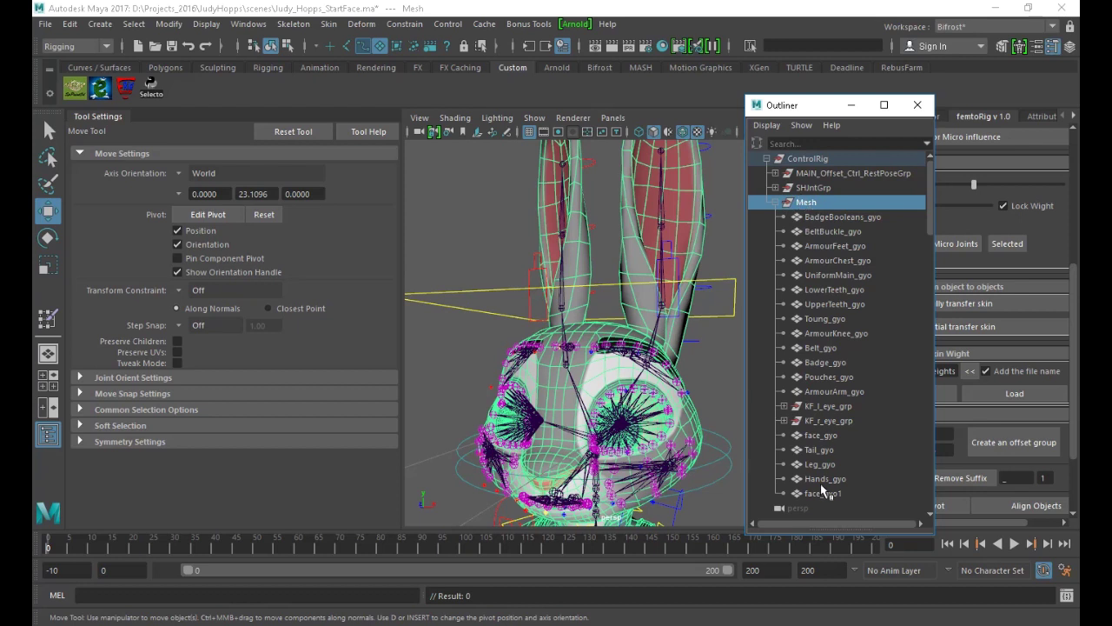
drag(817, 106, 256, 135)
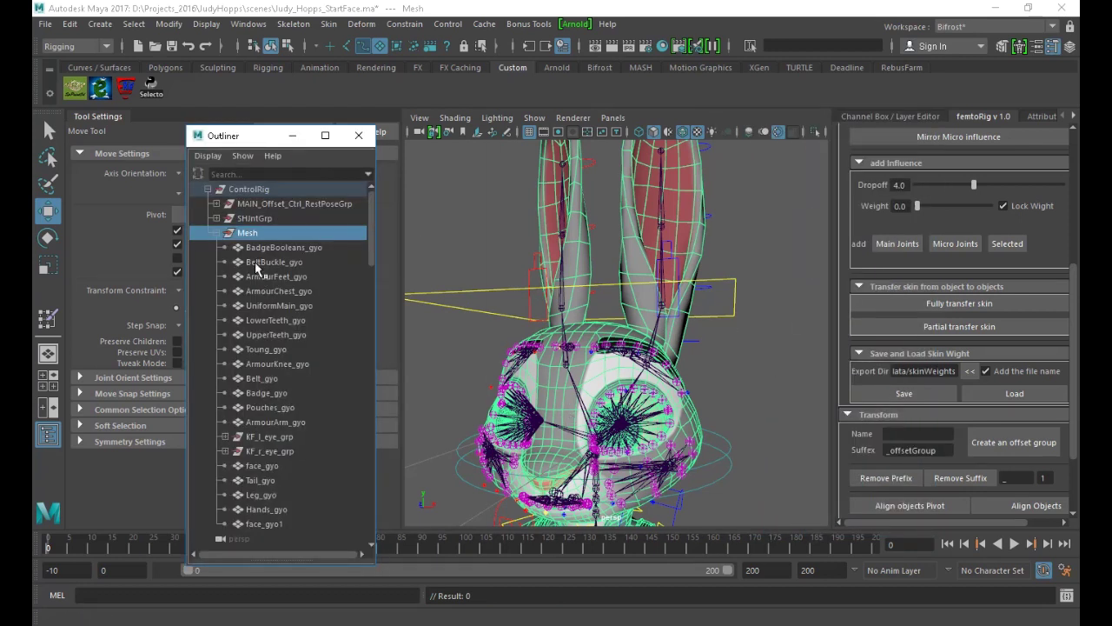
click(724, 393)
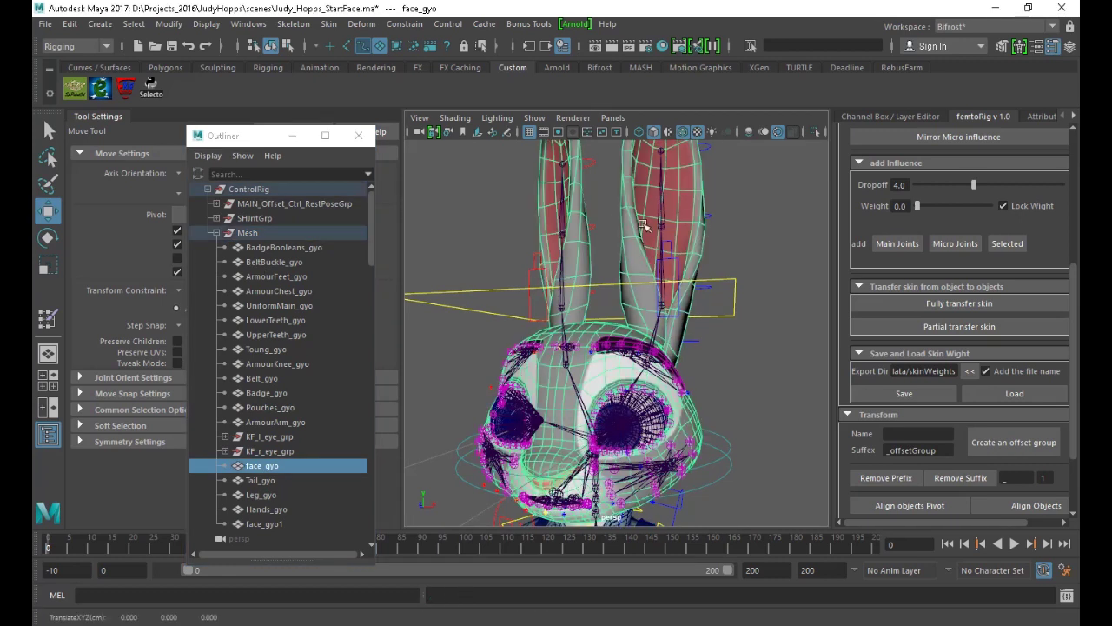
key(a)
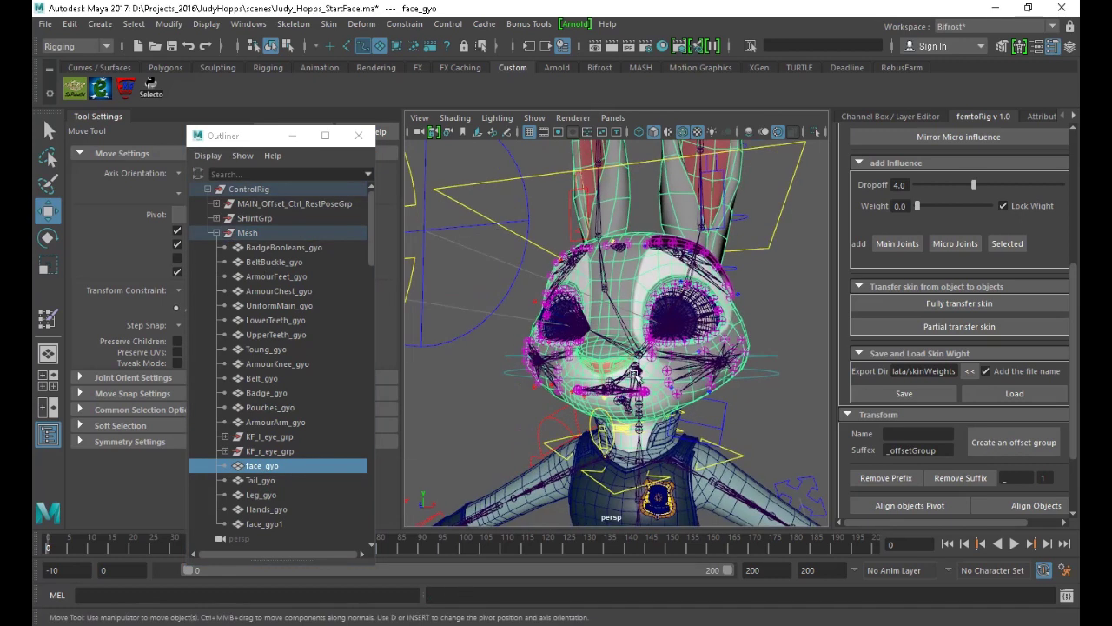
alt+drag(644, 327, 597, 355)
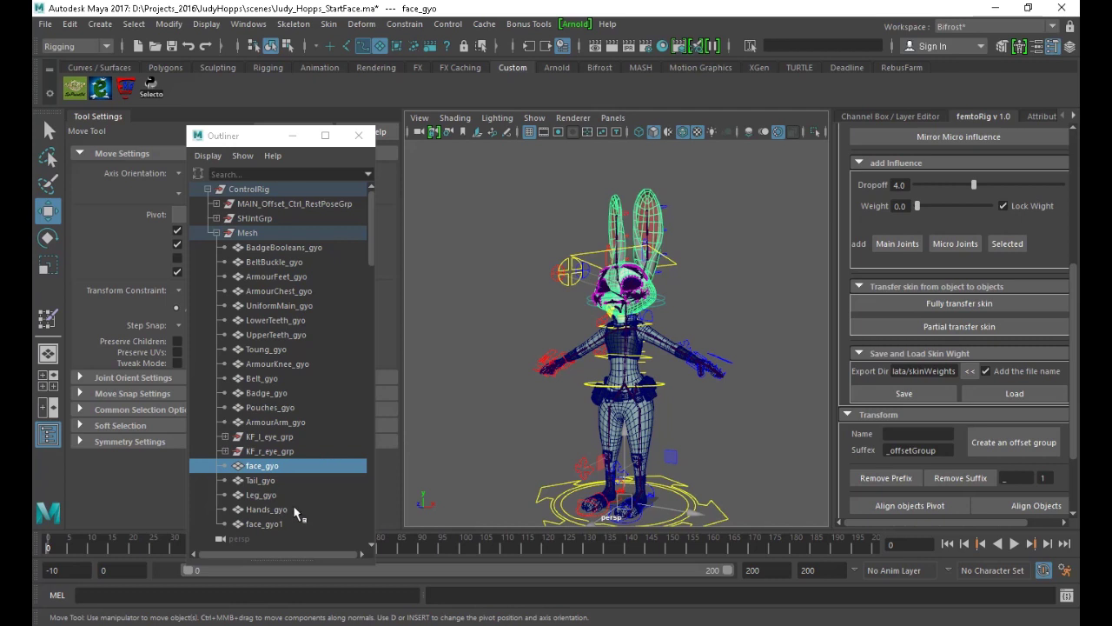
click(247, 232)
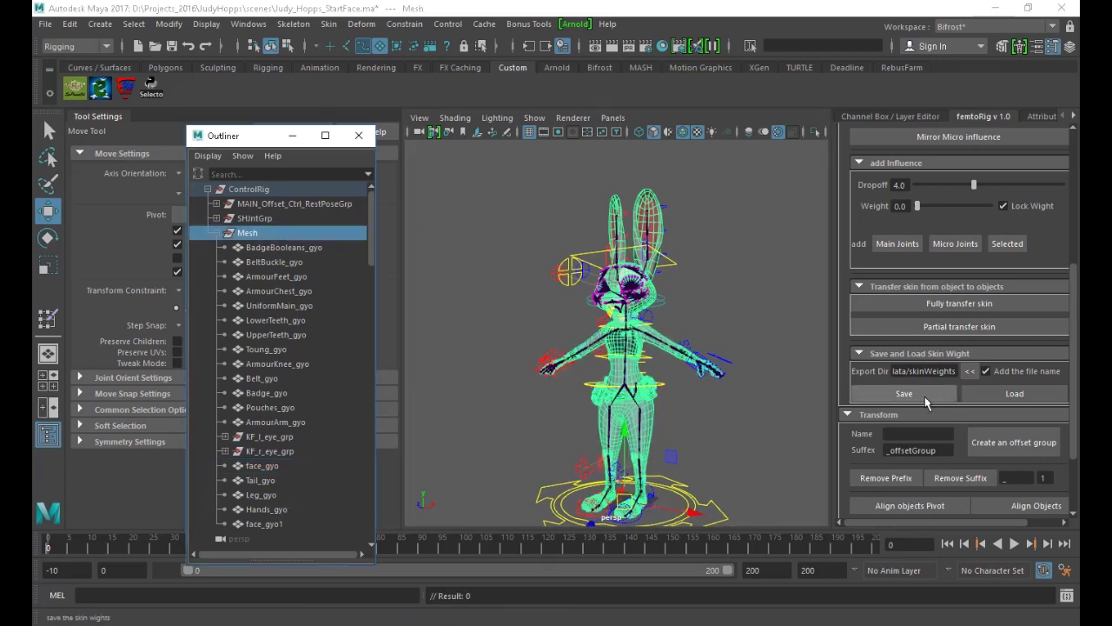
Check the skinWeights export directory and save the Mesh group's skin weights with the file name added
drag(833, 365, 718, 365)
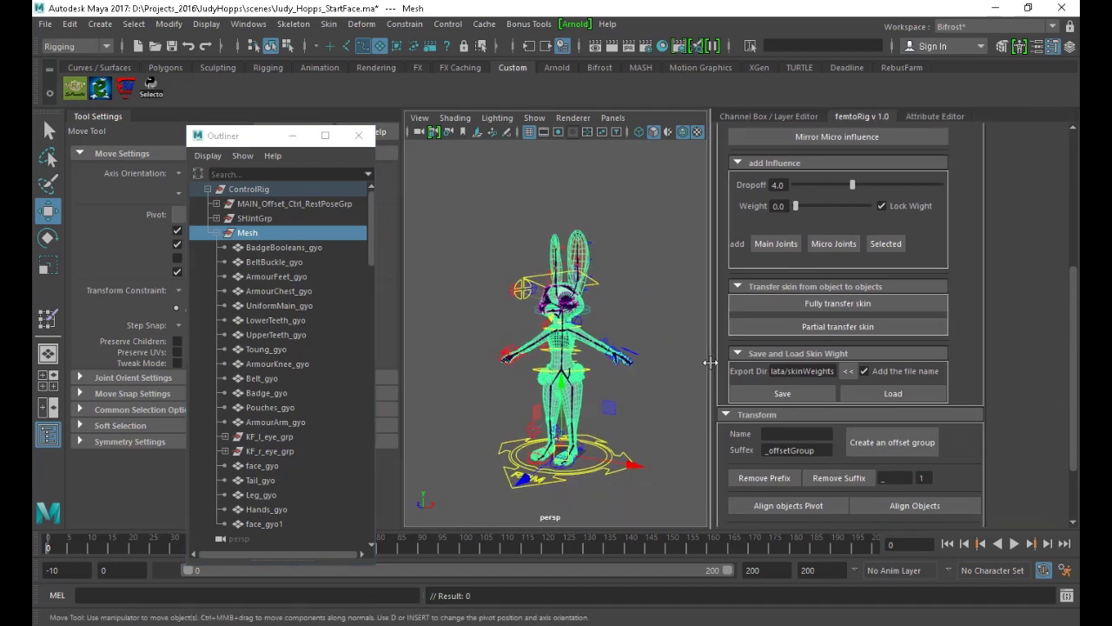
drag(813, 374, 733, 374)
drag(813, 371, 848, 371)
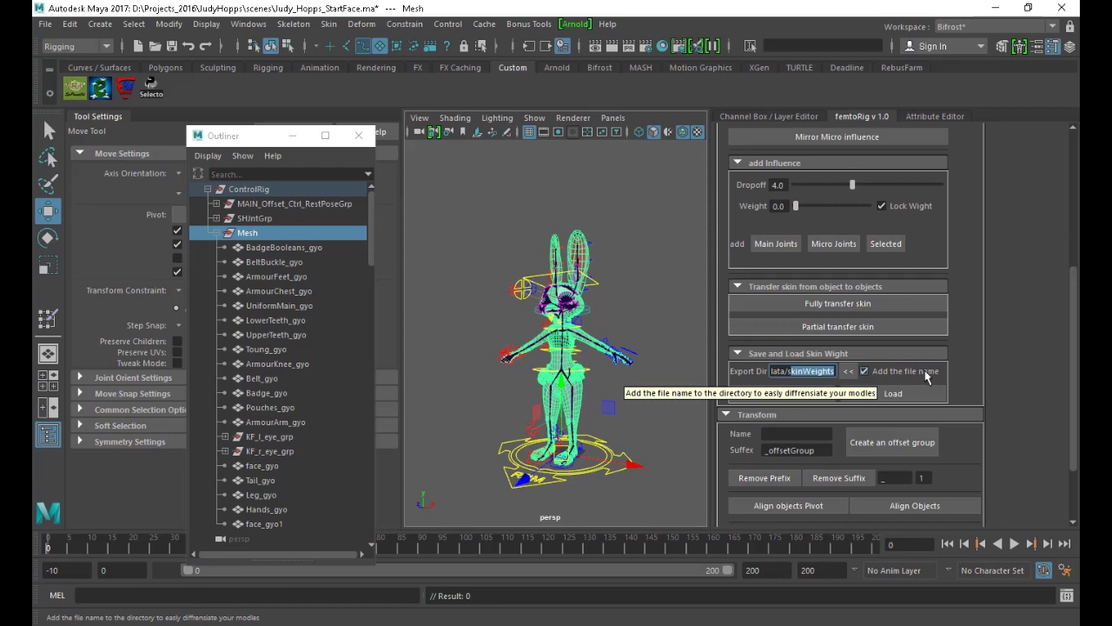
click(833, 371)
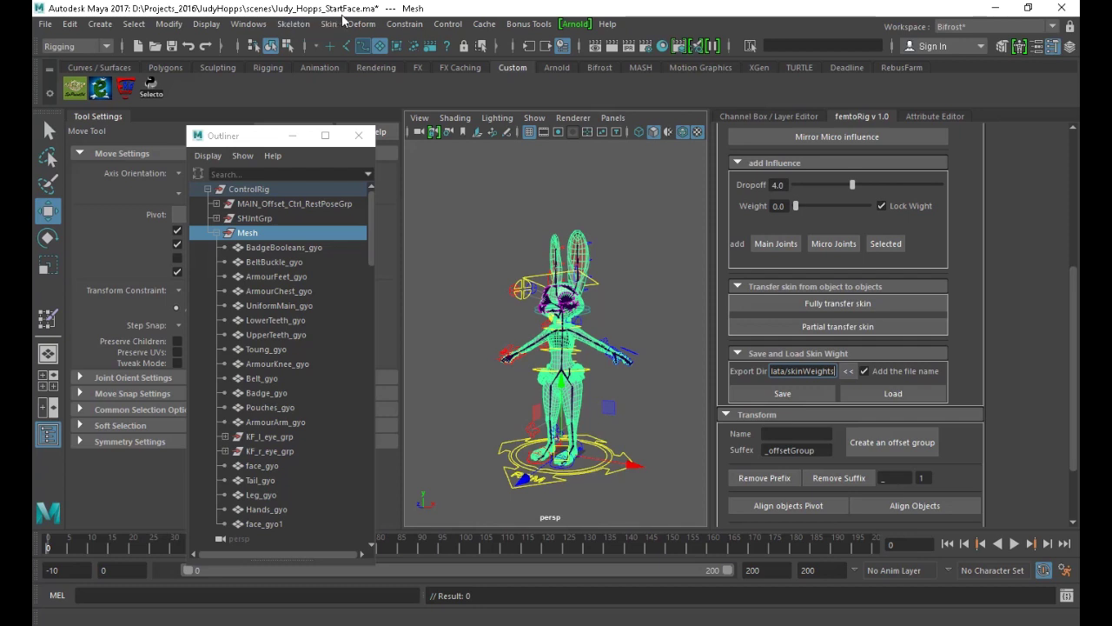
click(808, 392)
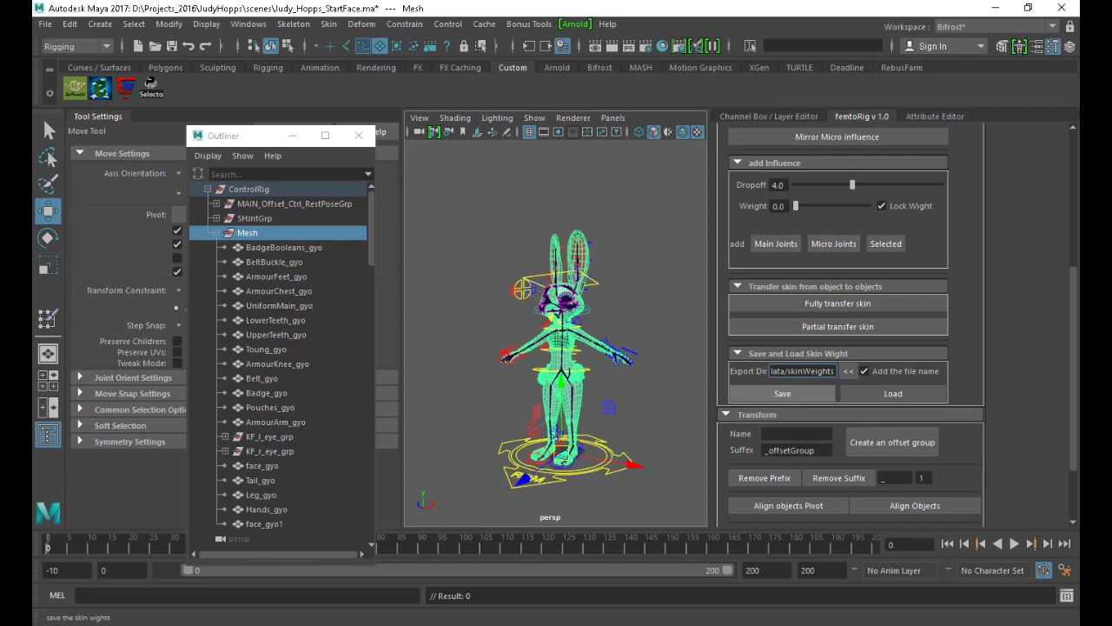
click(783, 394)
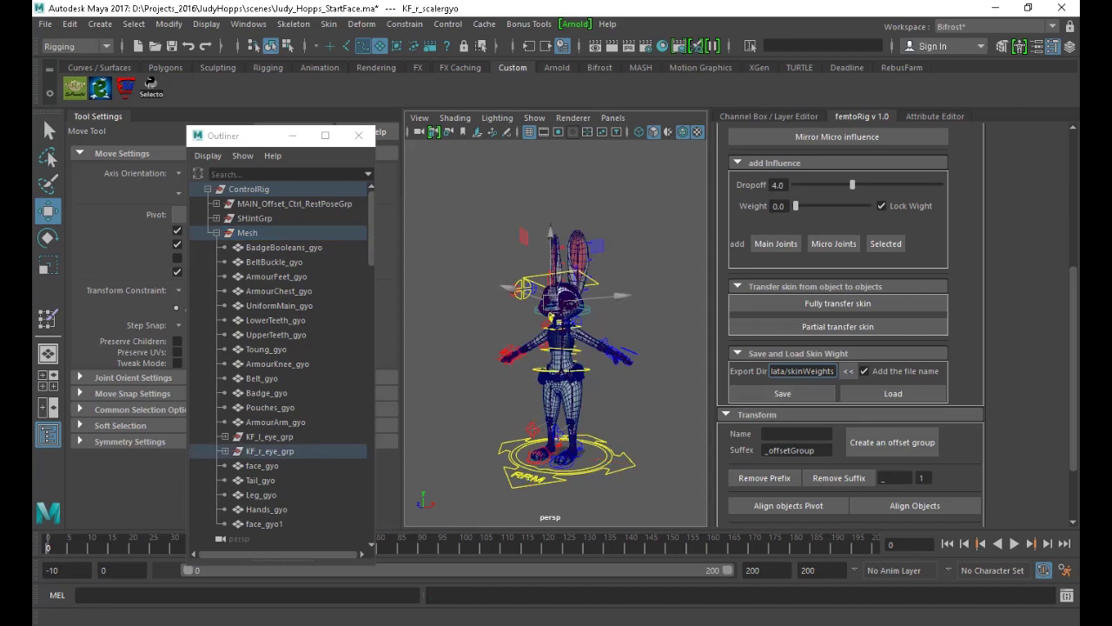
Select all items in the Mesh group from BadgeBooleans_gyo to face_gyo1 and delete their non-deformer history
scroll(578, 263, up, 5)
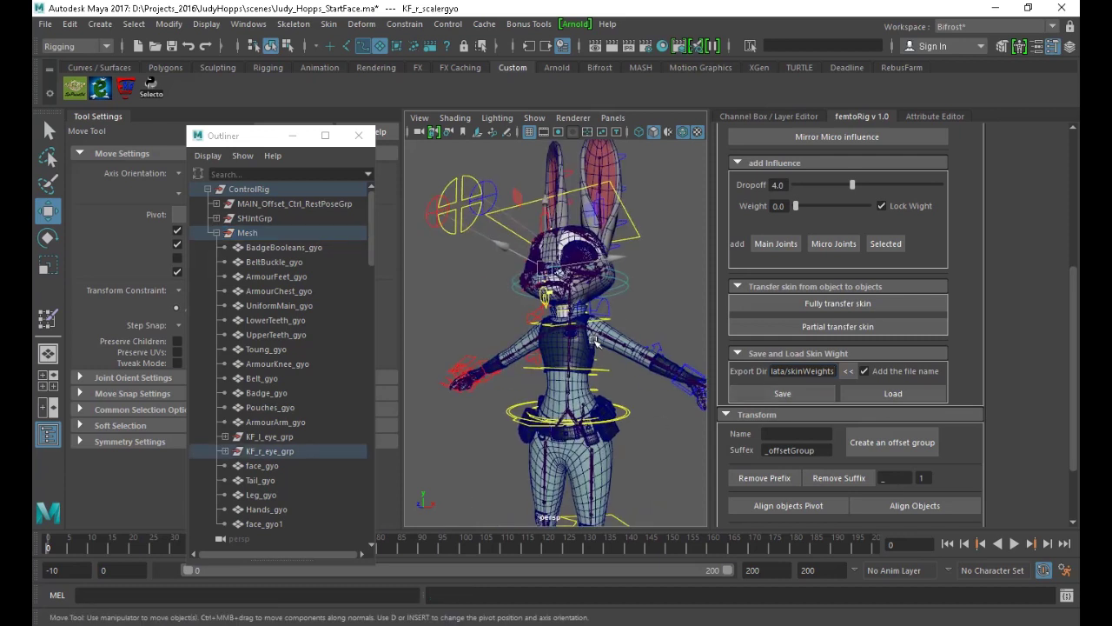
click(247, 233)
click(278, 248)
shift+click(265, 523)
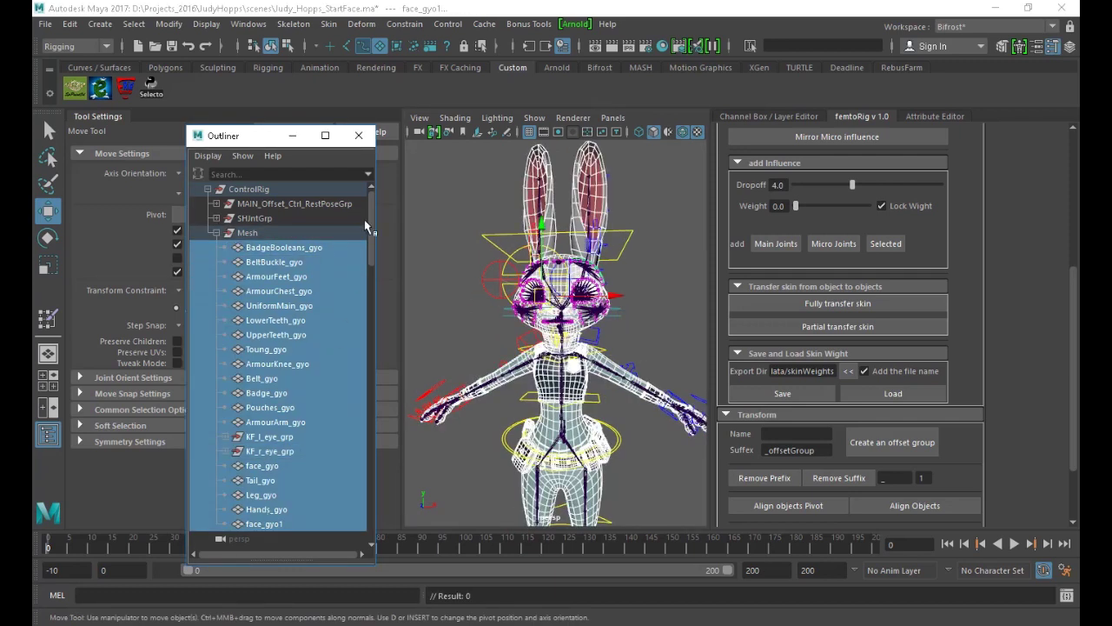
click(69, 24)
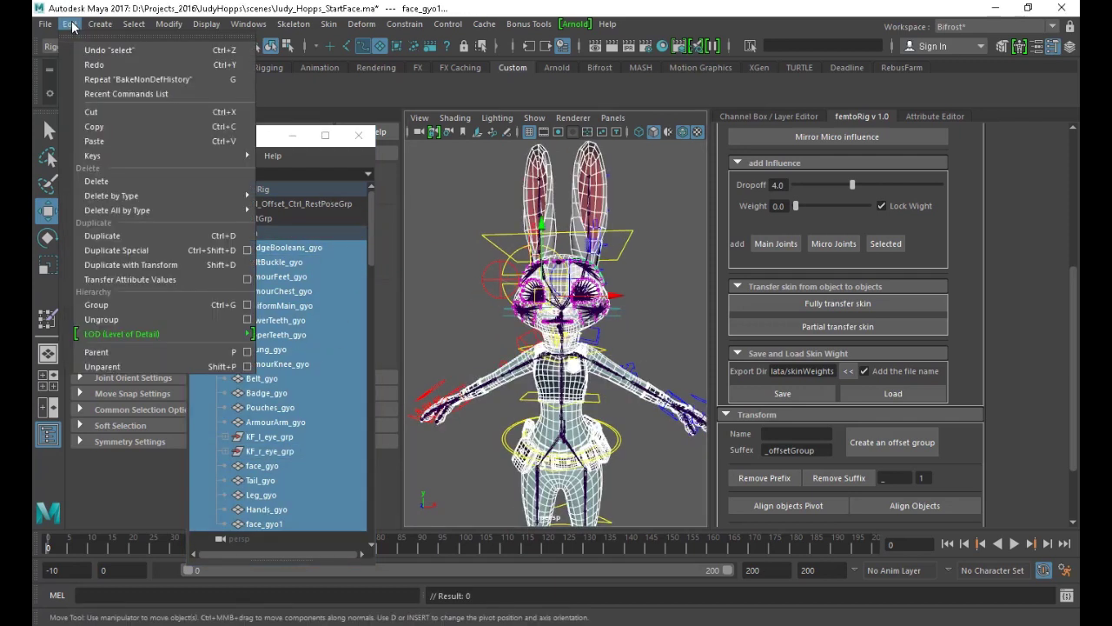
mouse_move(218, 209)
click(373, 208)
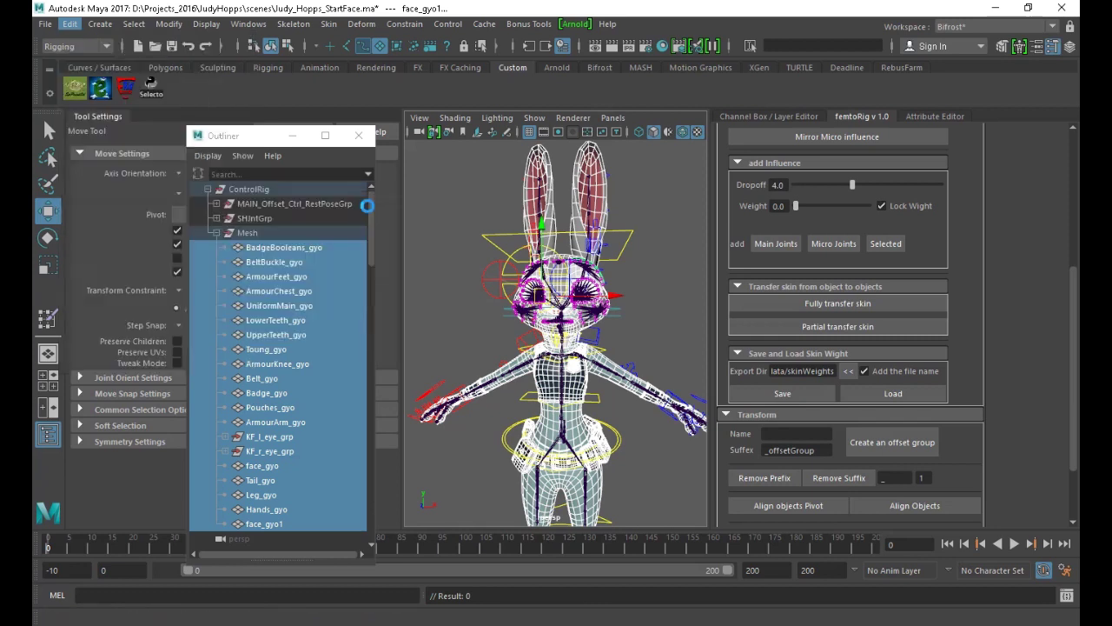
Frame the head and show the Channel Box and Layer Editor
alt+drag(489, 259, 461, 265)
alt+right_drag(462, 265, 643, 178)
click(654, 176)
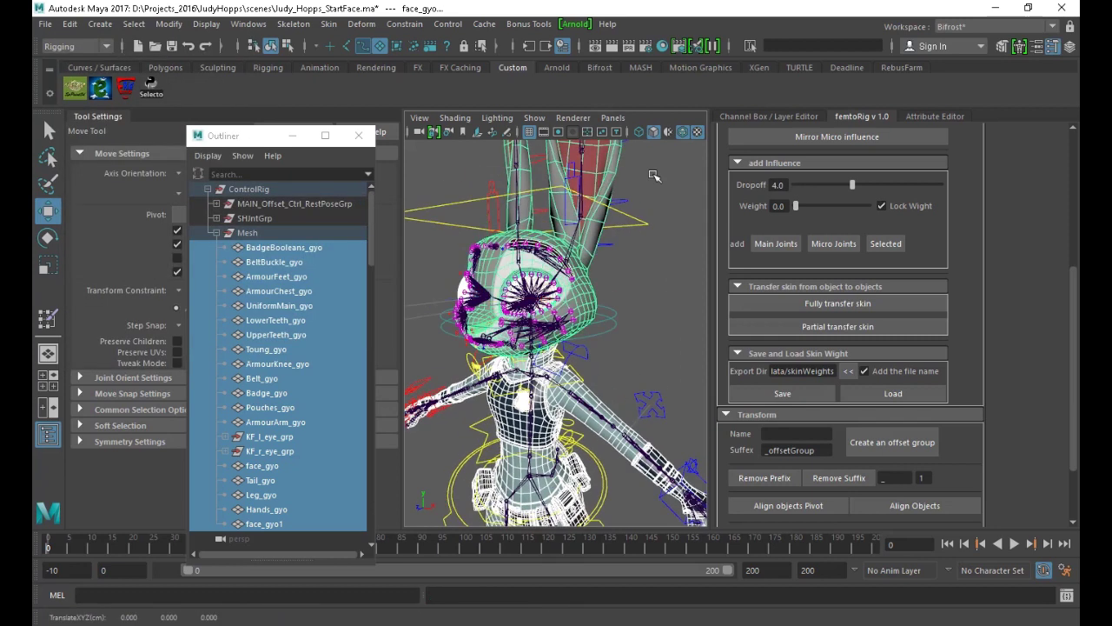
click(1069, 46)
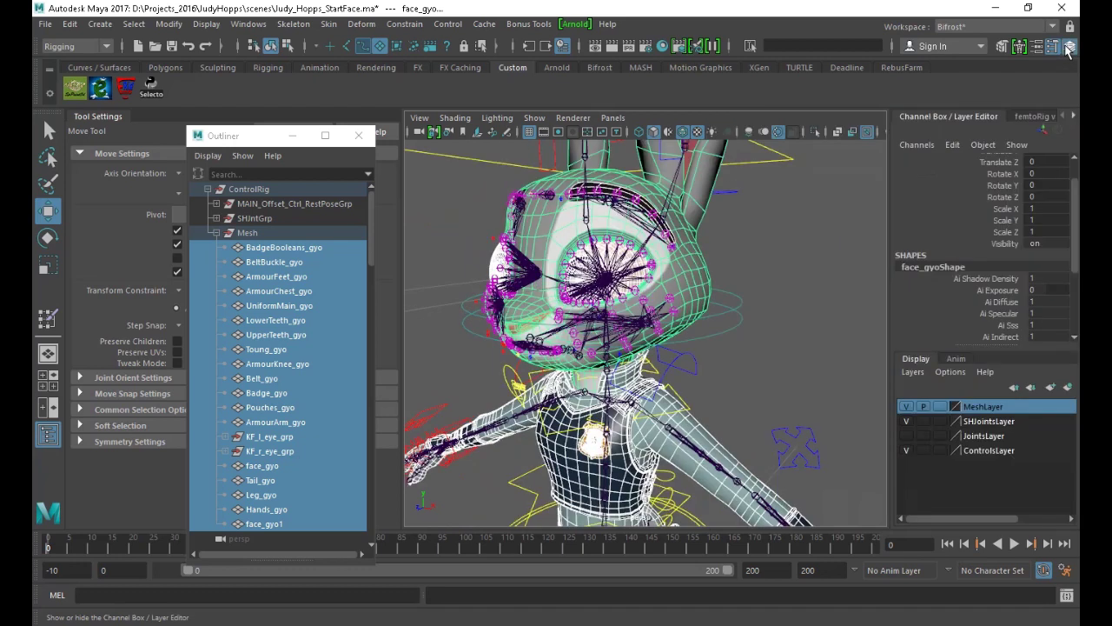
click(1036, 46)
click(1070, 46)
Test-rotate the left ear control l_Ear_01_02_Ctrl and undo the rotation
scroll(984, 334, down, 3)
scroll(989, 316, down, 2)
alt+middle_drag(794, 205, 809, 284)
click(809, 284)
click(765, 207)
key(e)
drag(755, 245, 777, 262)
key(ctrl+z)
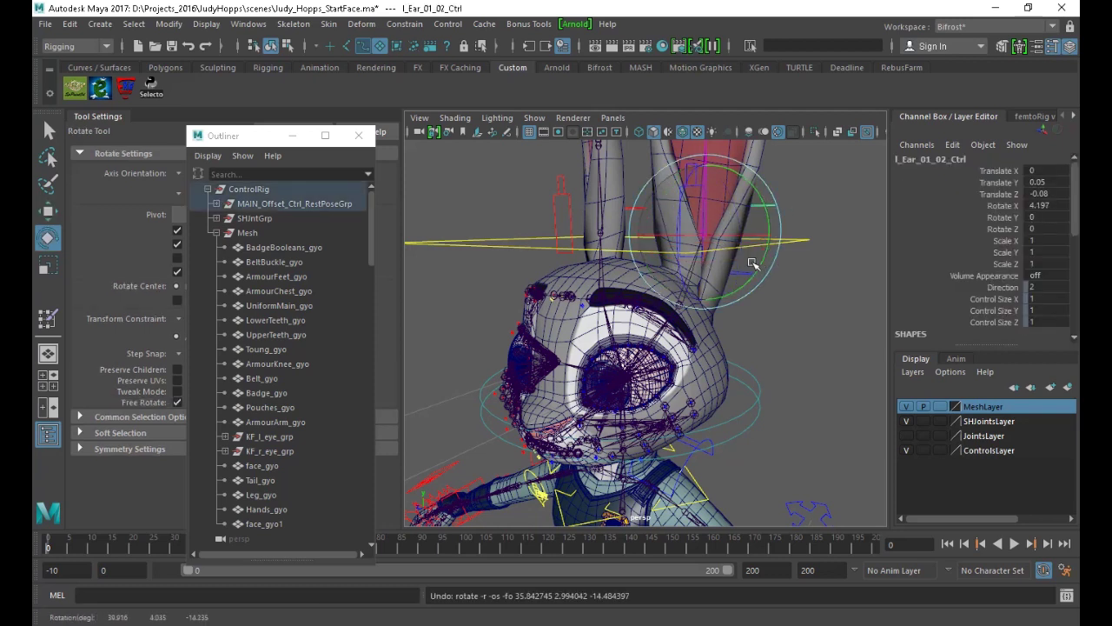
Test-move the left elbow control l_Arm_ElbowIk_Ctrl and undo the move
alt+middle_drag(739, 461, 705, 308)
alt+drag(705, 307, 765, 373)
scroll(765, 373, down, 3)
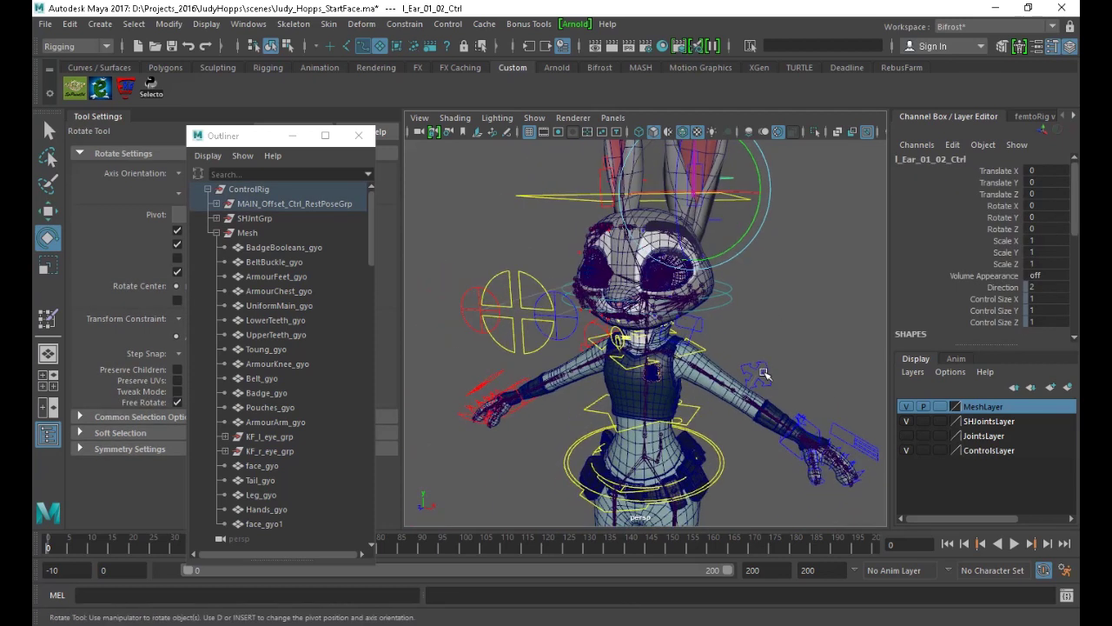
click(760, 386)
key(w)
key(w)
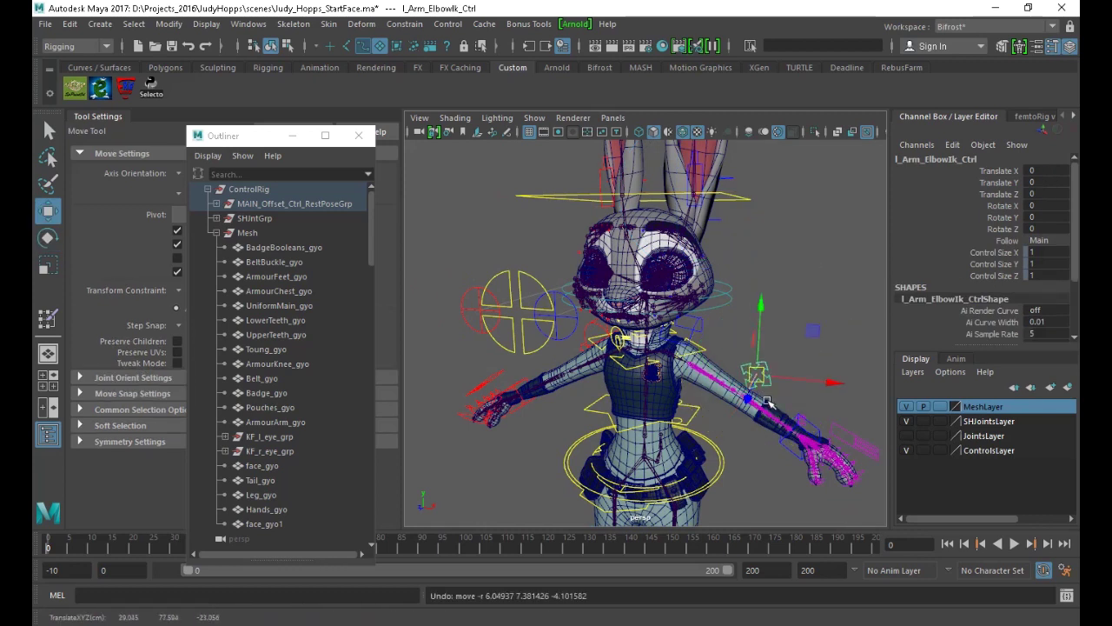
scroll(709, 380, up, 2)
scroll(710, 379, up, 2)
scroll(710, 379, down, 3)
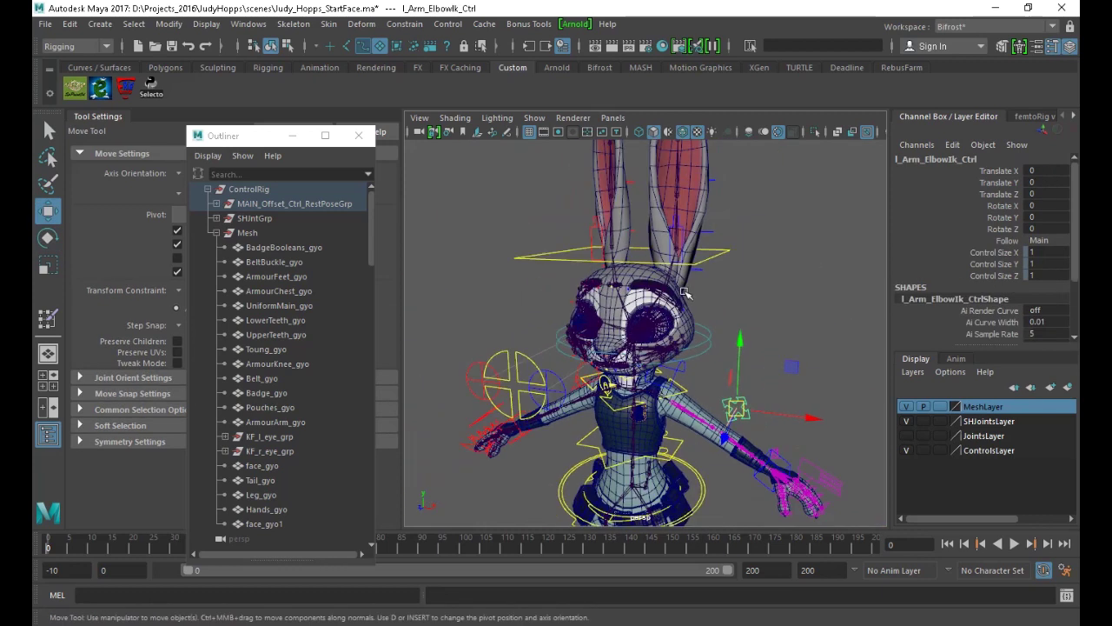
Return to femtoRig's skin tools and select the face_gyo mesh
click(246, 233)
click(1027, 115)
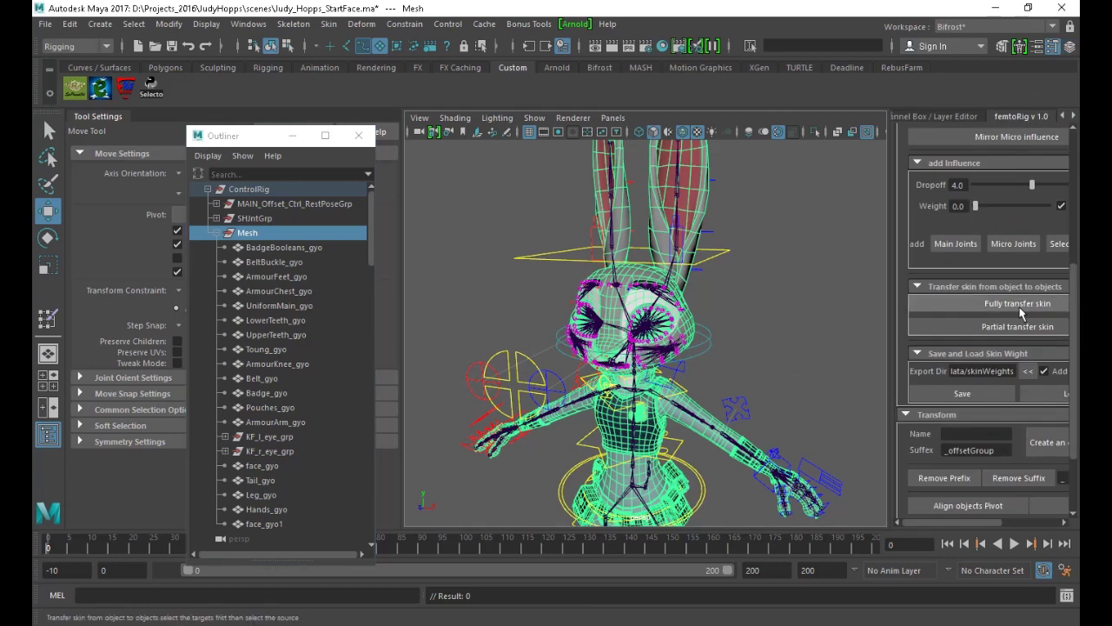
scroll(576, 298, up, 2)
click(639, 235)
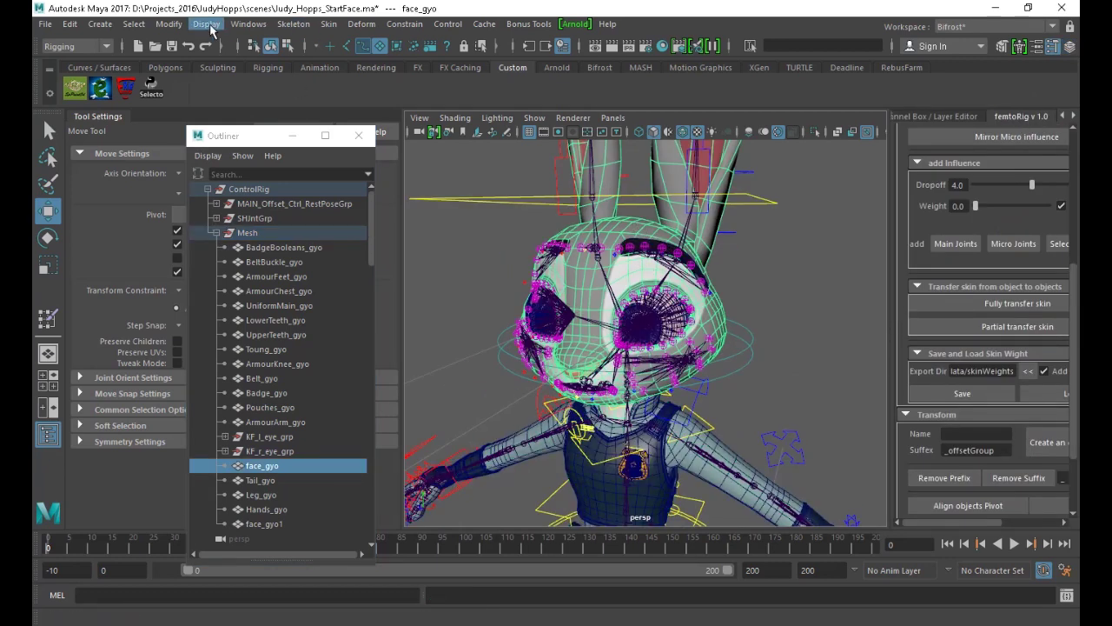
click(248, 24)
Widen the femtoRig panel to reveal the full skin weight tools and select the Mesh group
alt+drag(729, 294, 702, 317)
alt+middle_drag(671, 313, 552, 306)
alt+right_drag(552, 306, 725, 379)
alt+drag(643, 374, 704, 375)
alt+right_drag(696, 376, 557, 379)
alt+middle_drag(556, 379, 550, 304)
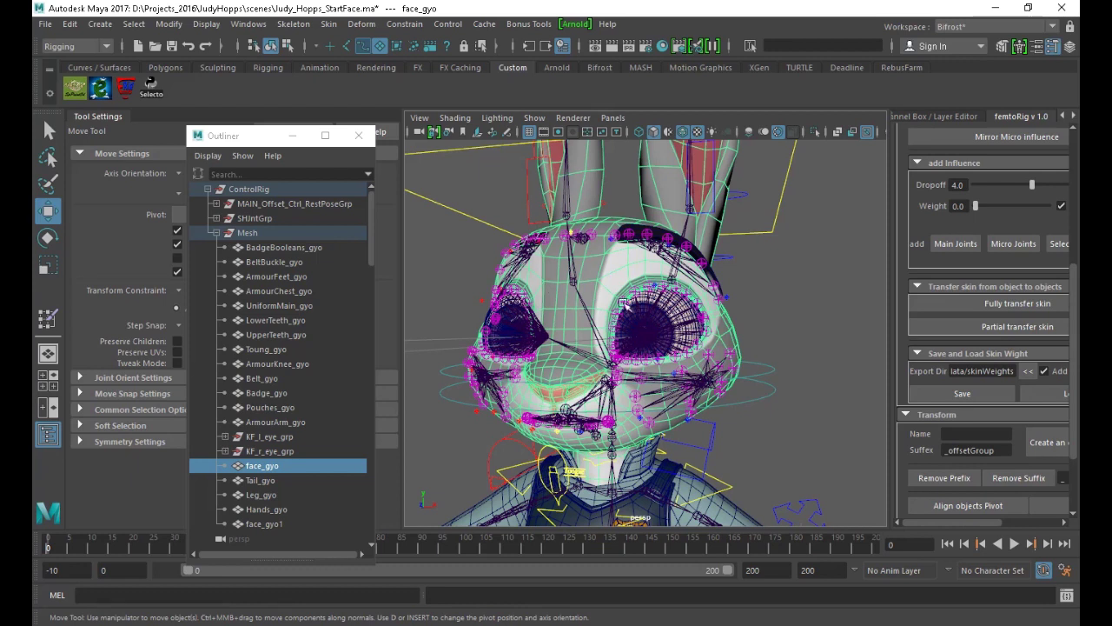
drag(895, 284, 756, 273)
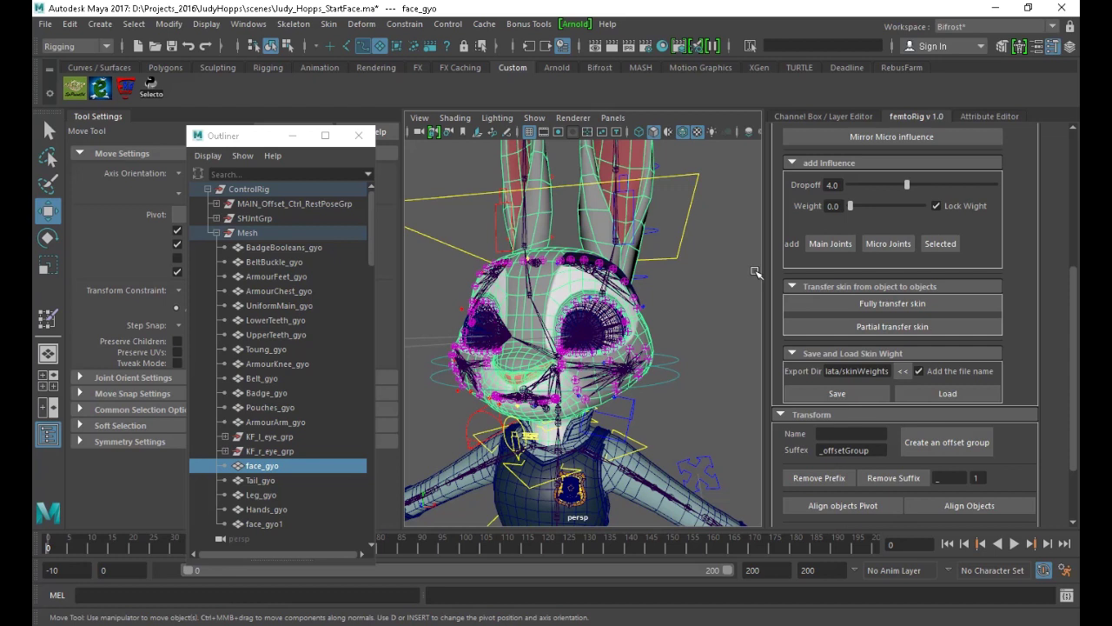
alt+drag(728, 346, 767, 348)
click(938, 402)
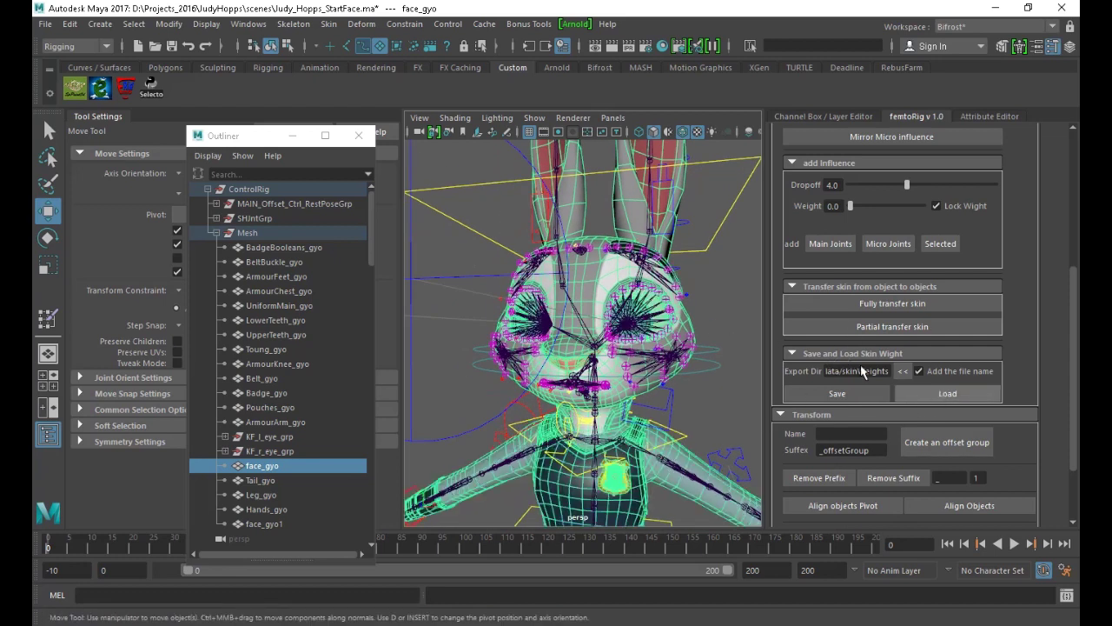
mouse_move(660, 380)
alt+mouse_down()
mouse_move(629, 377)
mouse_move(654, 360)
alt+mouse_up()
scroll(614, 365, up, 5)
scroll(658, 359, down, 6)
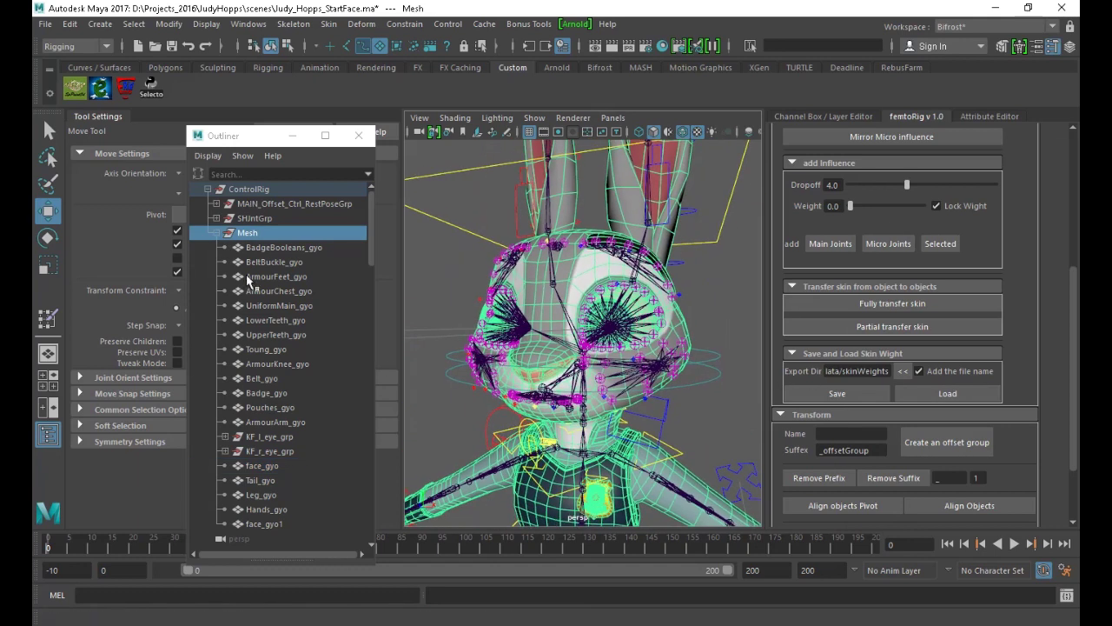
Test-rotate the upper head control UpperHead_Aux_Ctrl and undo the rotation
click(712, 367)
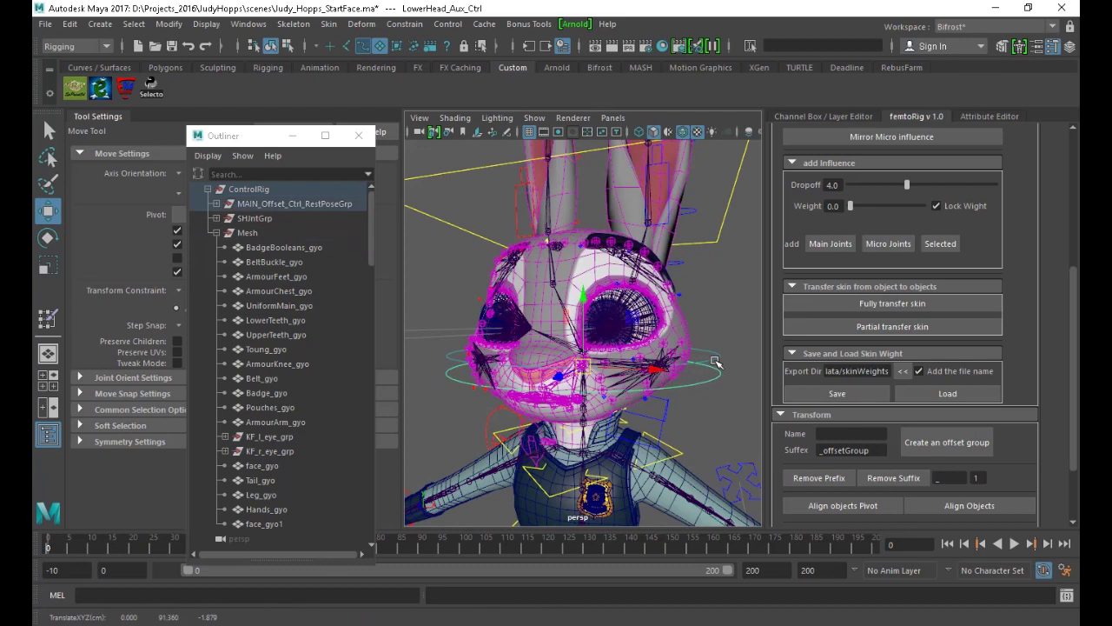
click(716, 362)
key(e)
drag(600, 371, 540, 364)
key(ctrl+z)
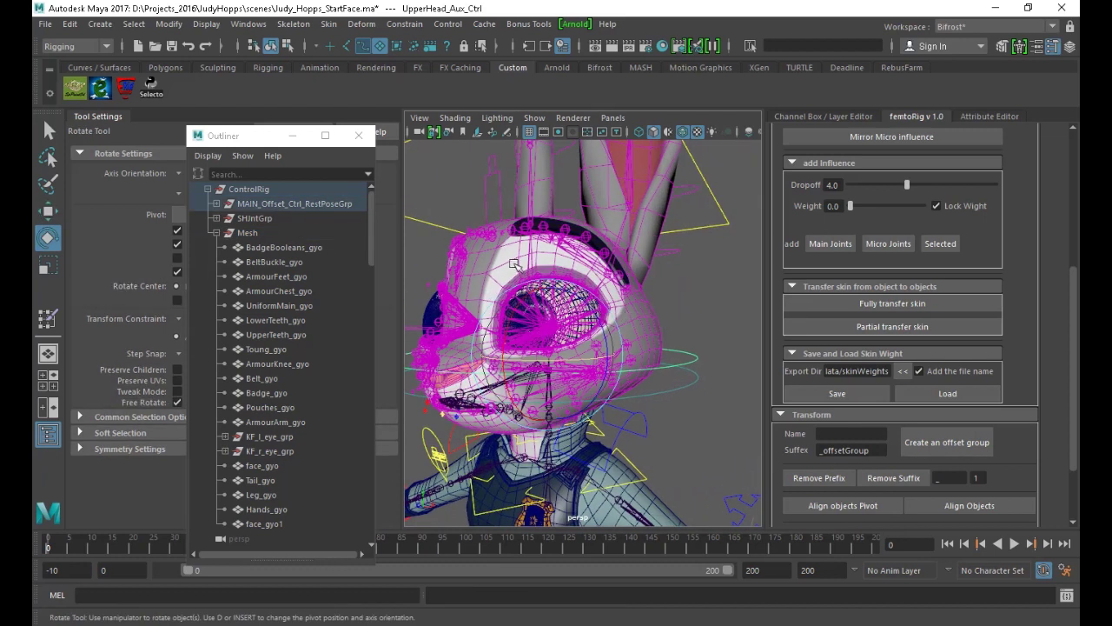
Test-move the torso control Spine_MidIk_Ctrl and undo the move
alt+middle_drag(619, 322, 633, 178)
alt+drag(722, 358, 659, 355)
click(607, 344)
key(w)
key(ctrl+z)
click(268, 231)
click(736, 379)
key(ctrl+z)
alt+right_drag(659, 355, 614, 368)
alt+middle_drag(613, 368, 479, 365)
mouse_move(608, 366)
alt+mouse_down()
mouse_move(655, 369)
mouse_move(614, 359)
alt+mouse_up()
click(660, 365)
click(608, 358)
key(ctrl+z)
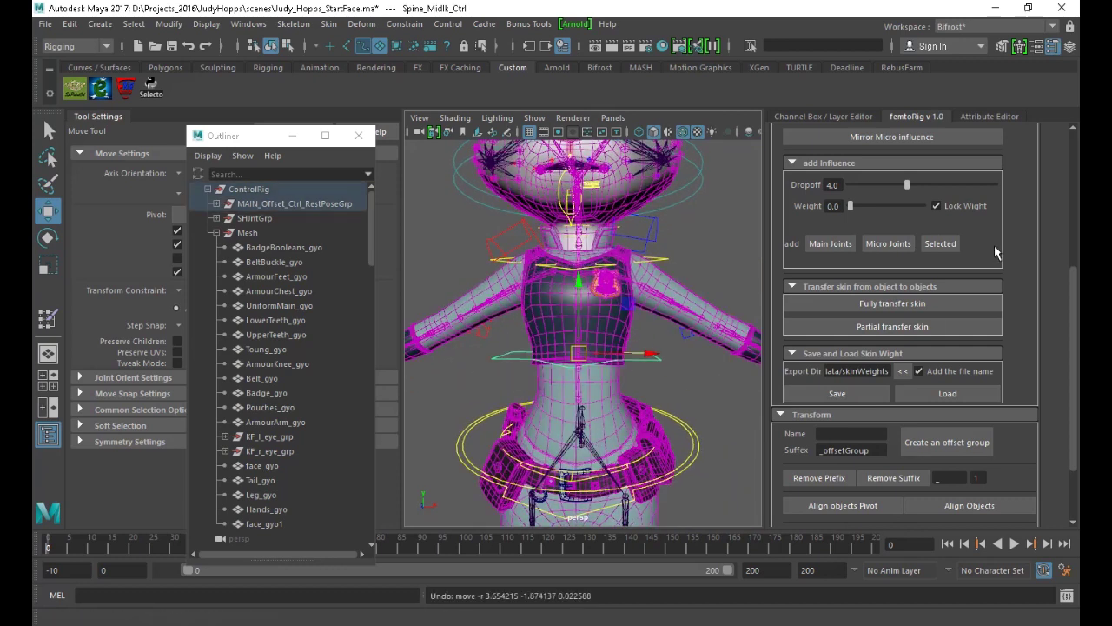
Reveal femtoRig's Transform tools and set the number beside the suffix and prefix splitter to 2
scroll(1023, 297, down, 2)
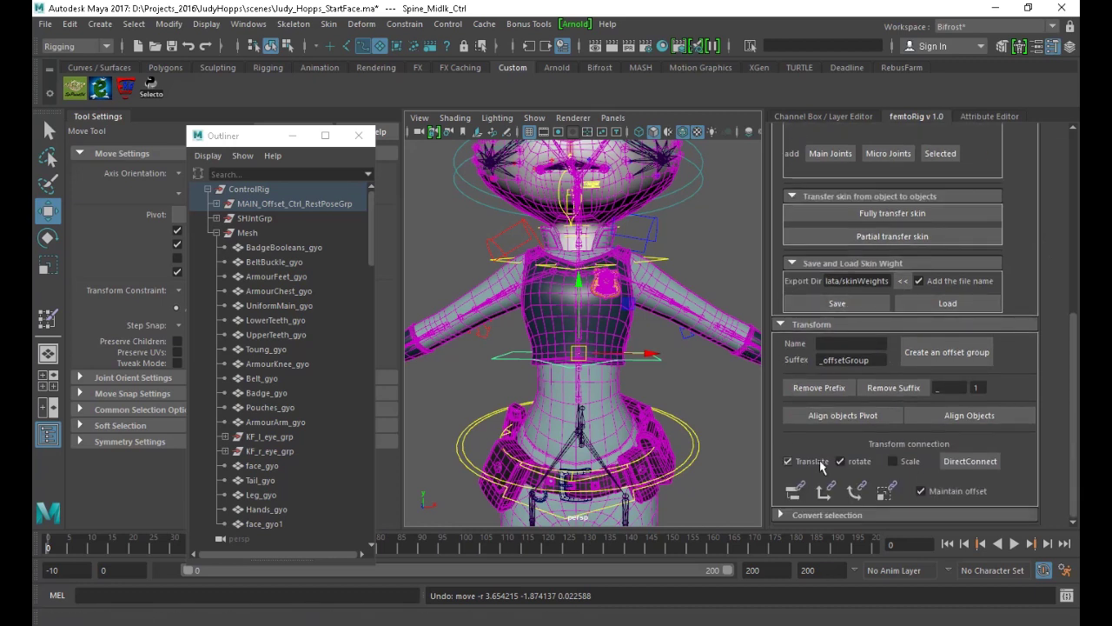
alt+drag(697, 371, 618, 374)
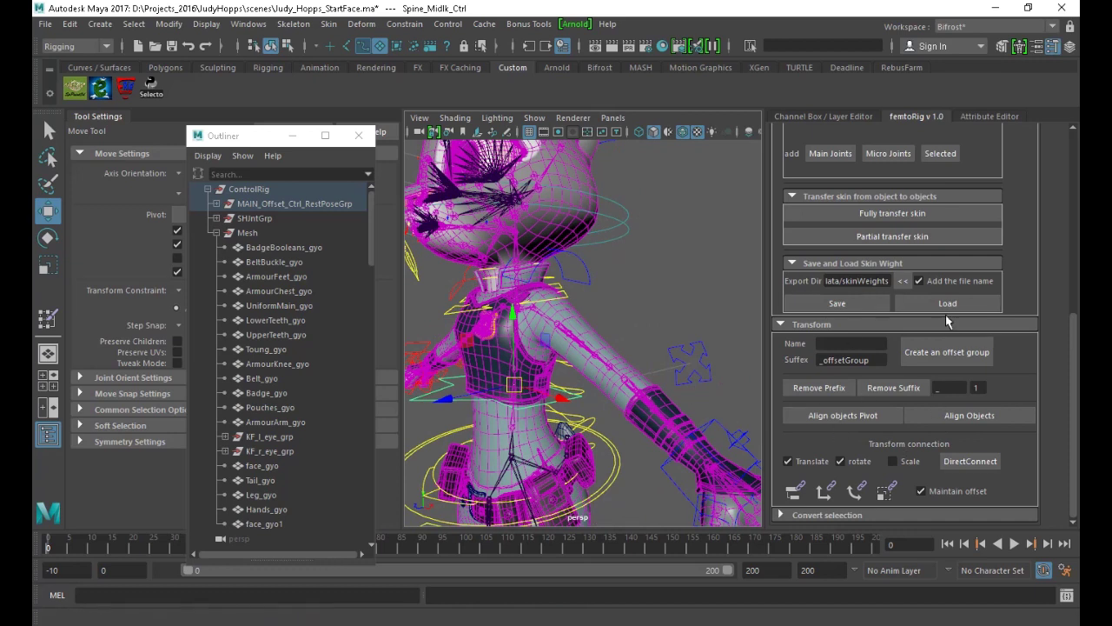
alt+middle_drag(580, 329, 648, 418)
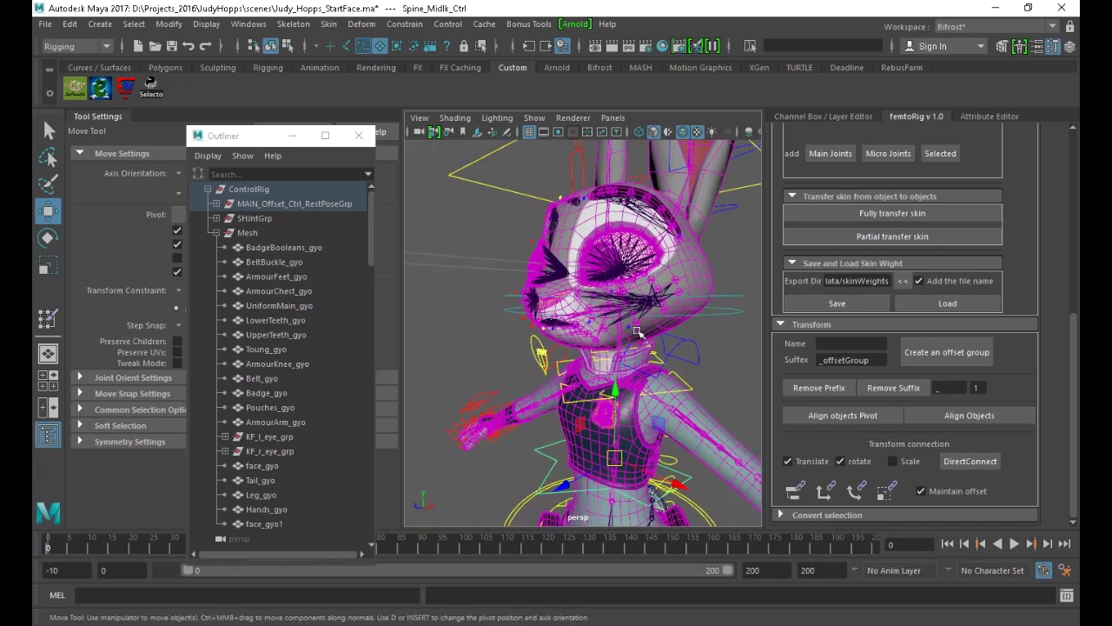
scroll(647, 417, up, 5)
alt+drag(647, 417, 576, 351)
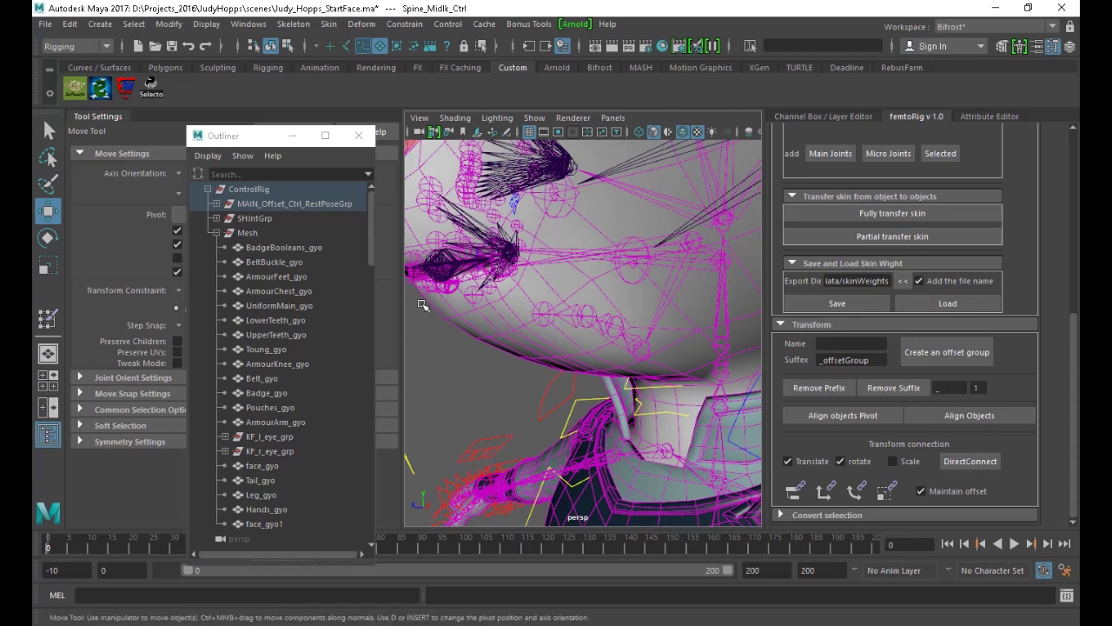
mouse_move(591, 328)
alt+mouse_down()
mouse_move(565, 365)
mouse_move(565, 304)
mouse_move(590, 320)
alt+mouse_up()
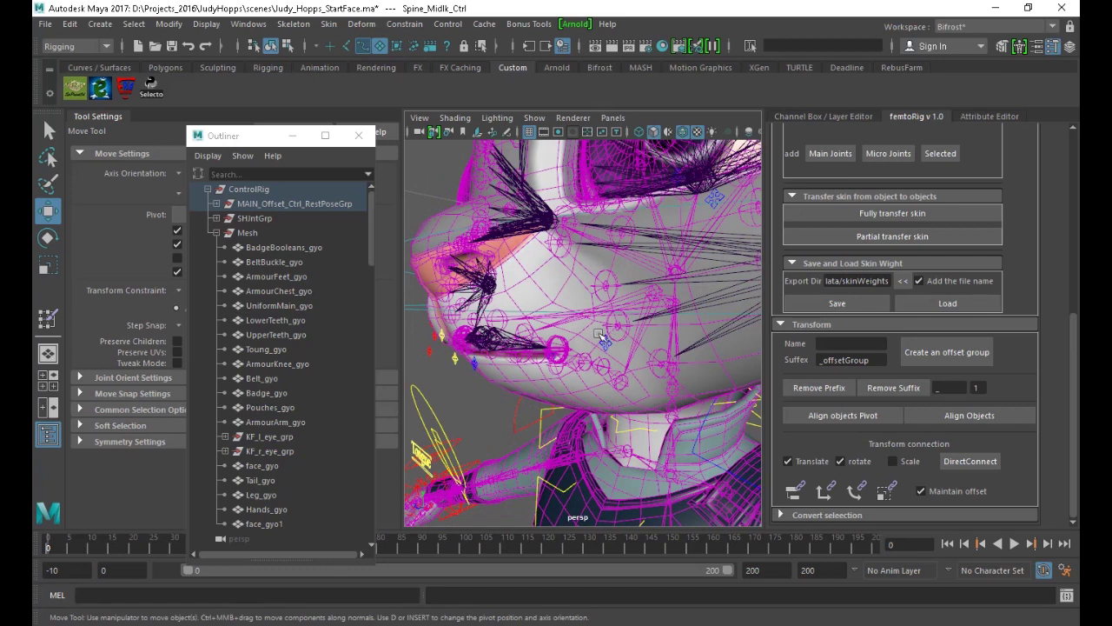
drag(984, 390, 955, 390)
text(2)
key(Return)
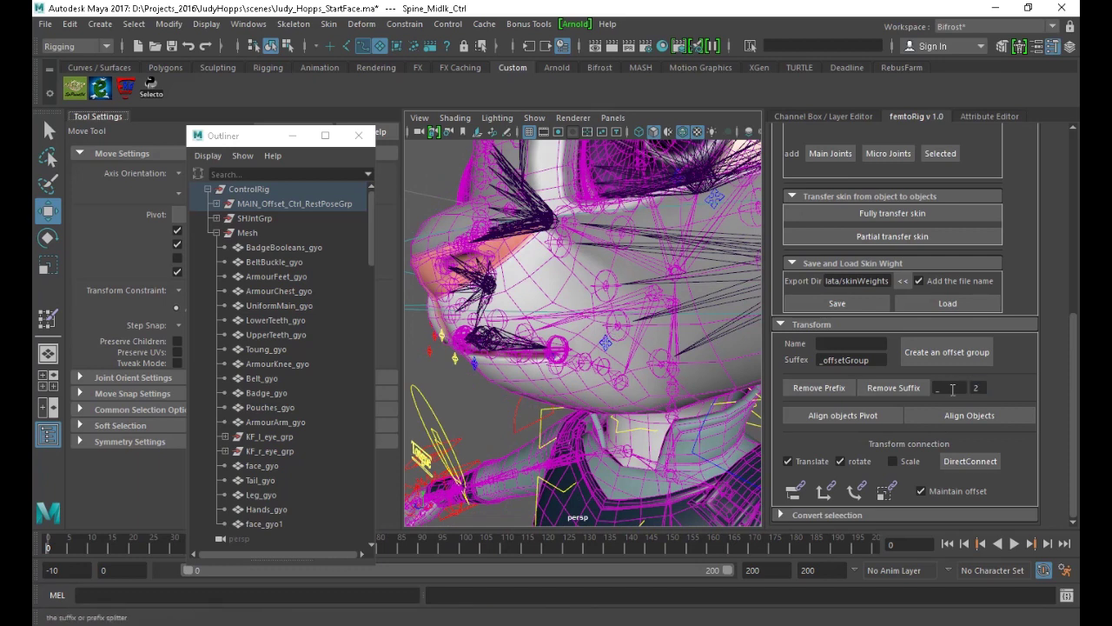
click(953, 389)
alt+drag(683, 340, 658, 371)
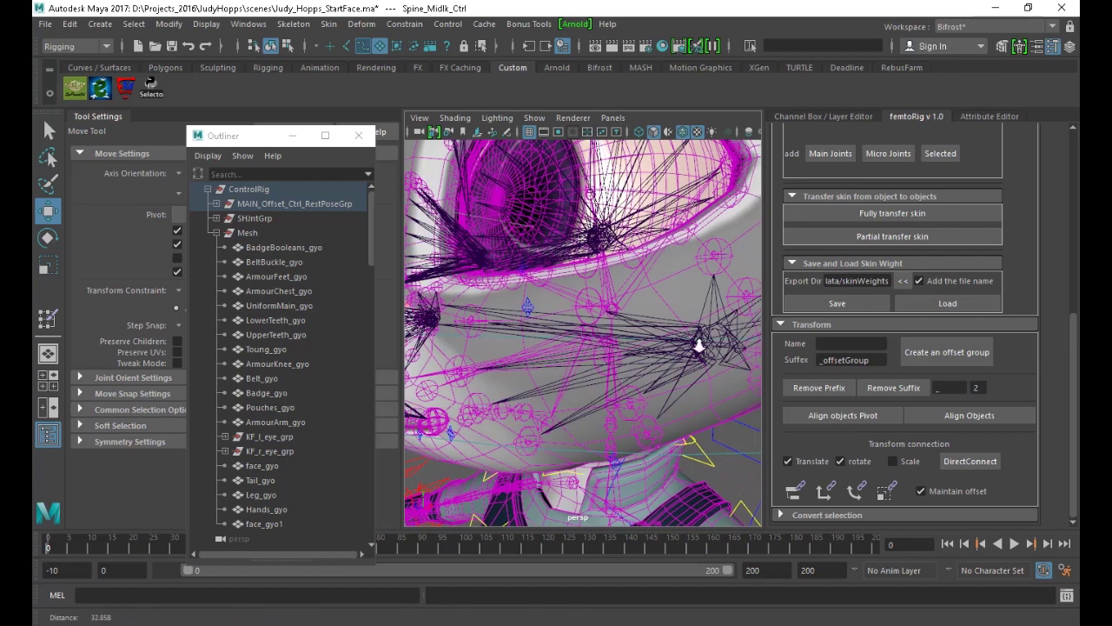
scroll(658, 371, down, 8)
alt+drag(727, 282, 634, 310)
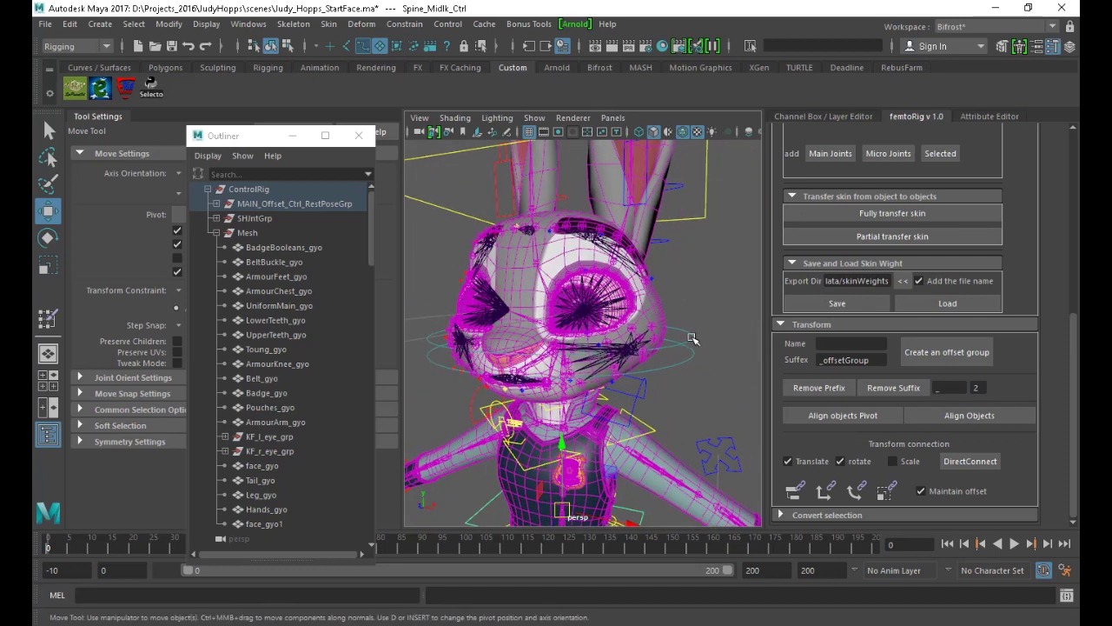
alt+middle_drag(644, 412, 628, 357)
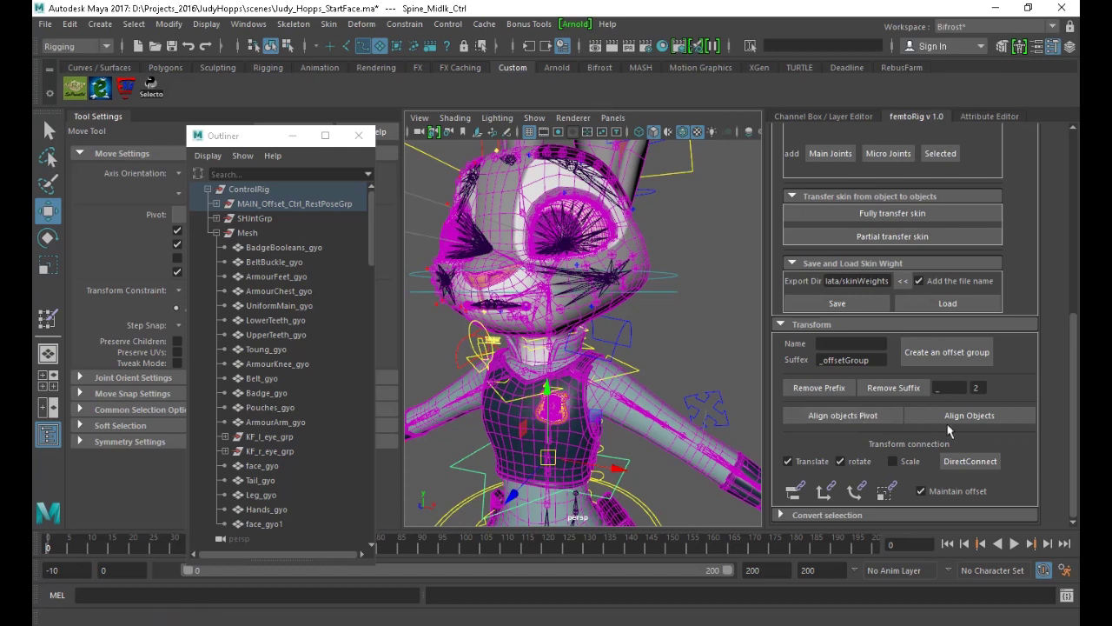
alt+drag(609, 389, 688, 310)
alt+drag(665, 384, 533, 275)
alt+drag(623, 351, 605, 285)
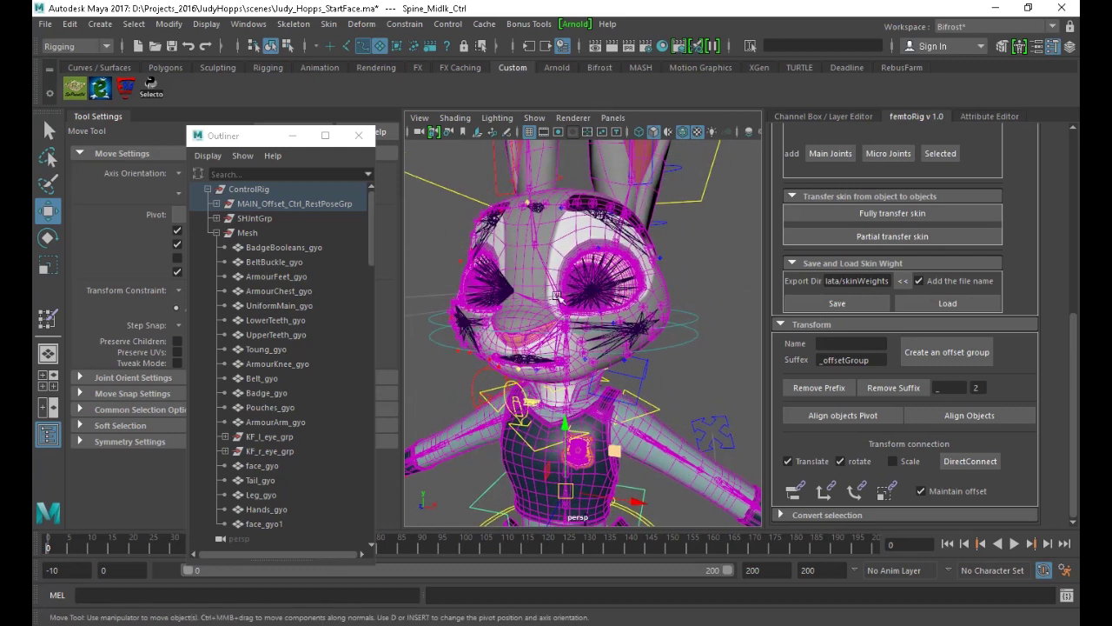
alt+middle_drag(584, 334, 588, 351)
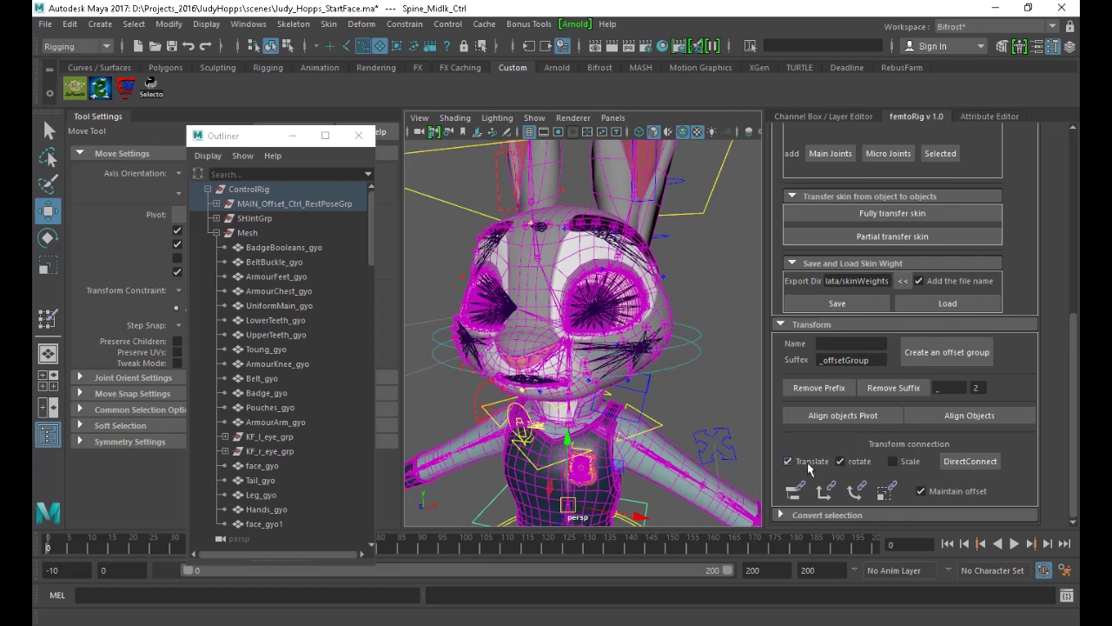
alt+drag(691, 415, 600, 366)
scroll(600, 365, down, 5)
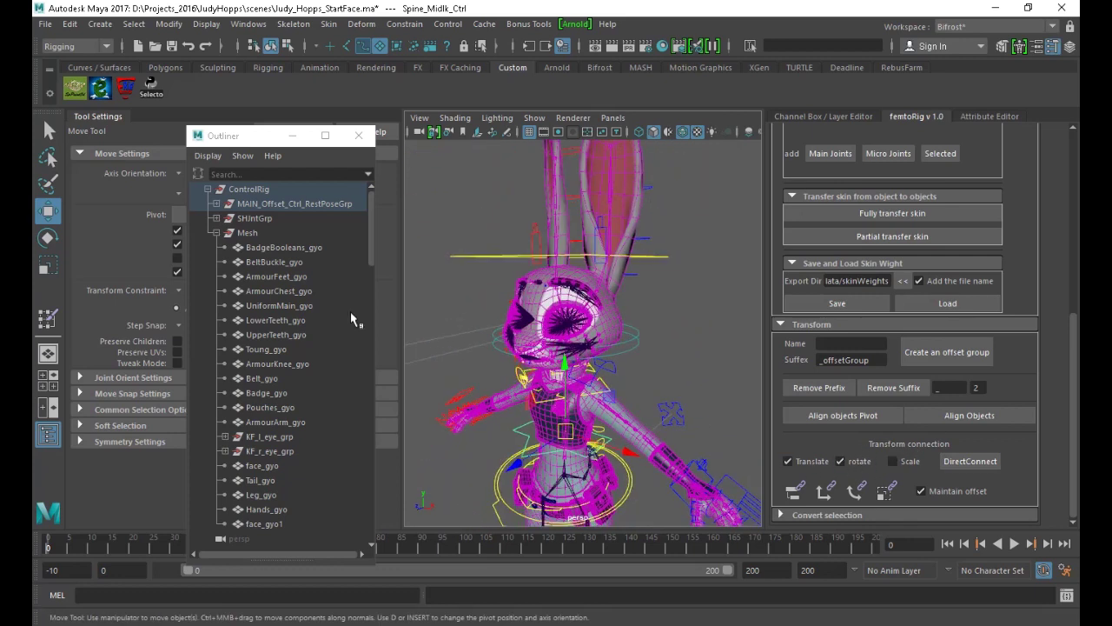
Create a polygon cylinder and place it beside the character's left shoulder, at about X 20.1 and Y 83.9
click(172, 68)
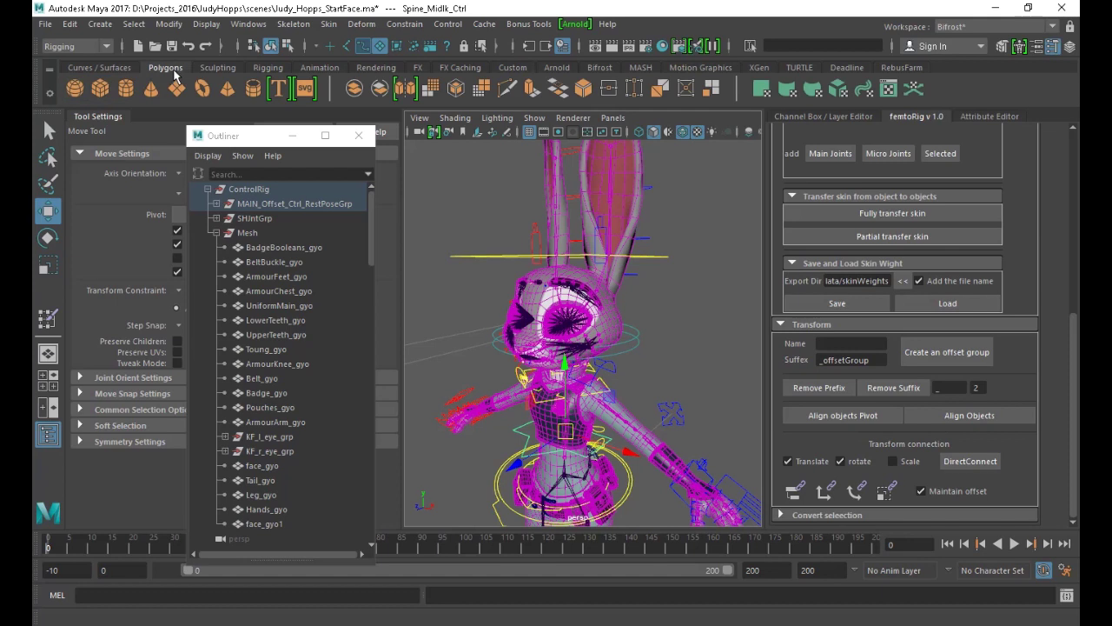
click(126, 88)
alt+drag(524, 260, 541, 328)
drag(592, 412, 609, 124)
drag(660, 266, 776, 280)
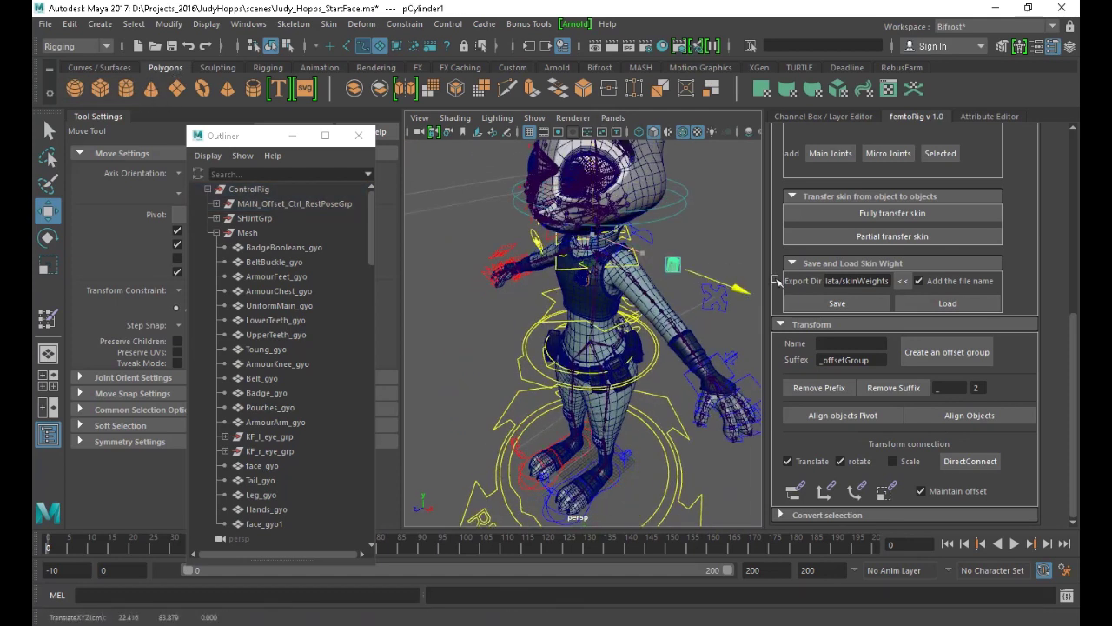
Duplicate the cylinder twice and space the copies out in a row behind it along Z
key(ctrl+d)
drag(616, 280, 738, 266)
key(ctrl+d)
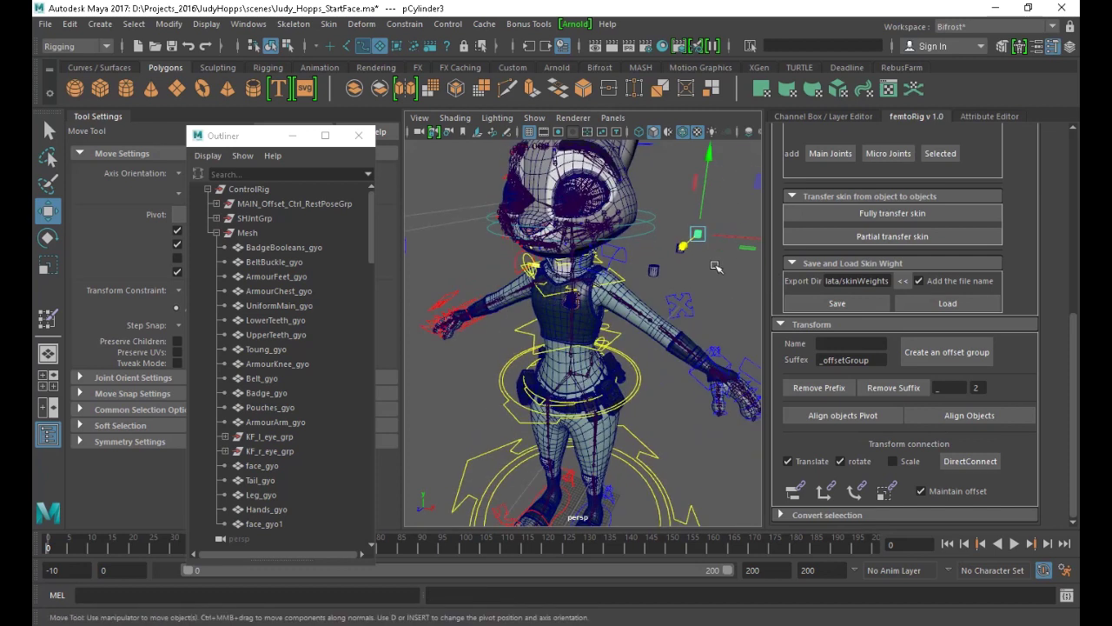
Select all three cylinders together with the cheek control l_cheeks_3_macro_Ctrl, and include Scale in the transform connection
key(q)
click(653, 270)
alt+middle_drag(718, 249, 631, 357)
scroll(644, 332, up, 5)
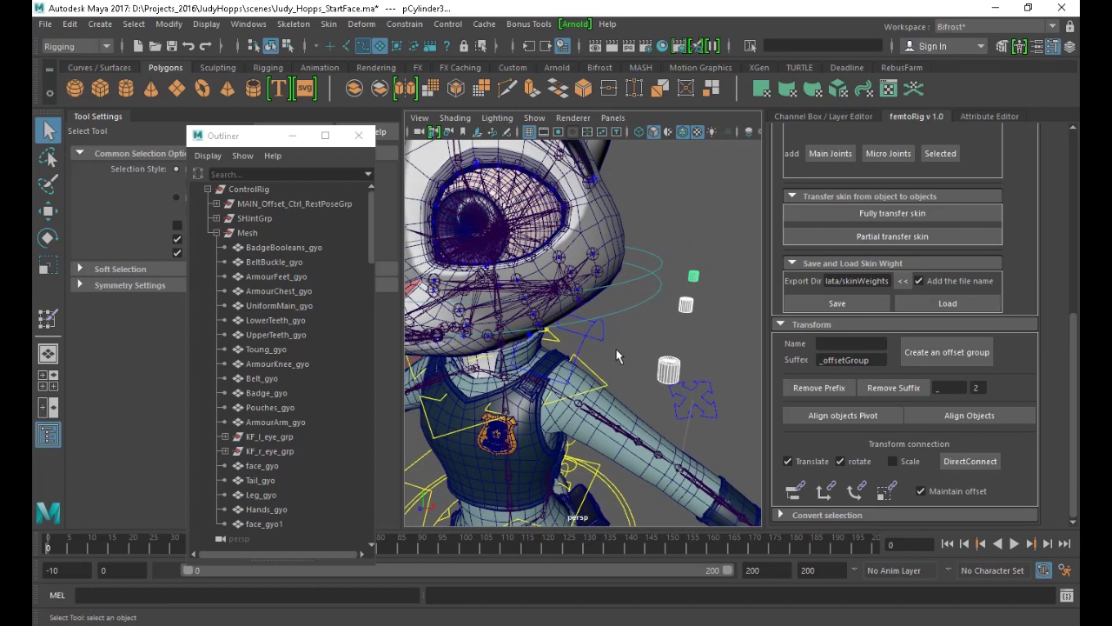
alt+drag(535, 344, 582, 334)
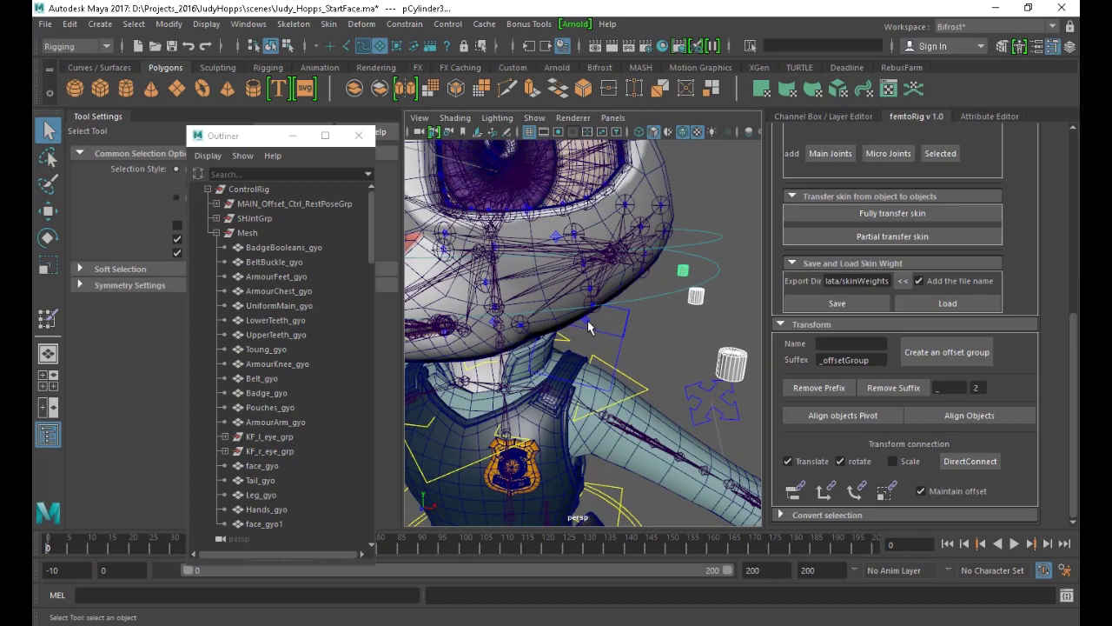
click(589, 333)
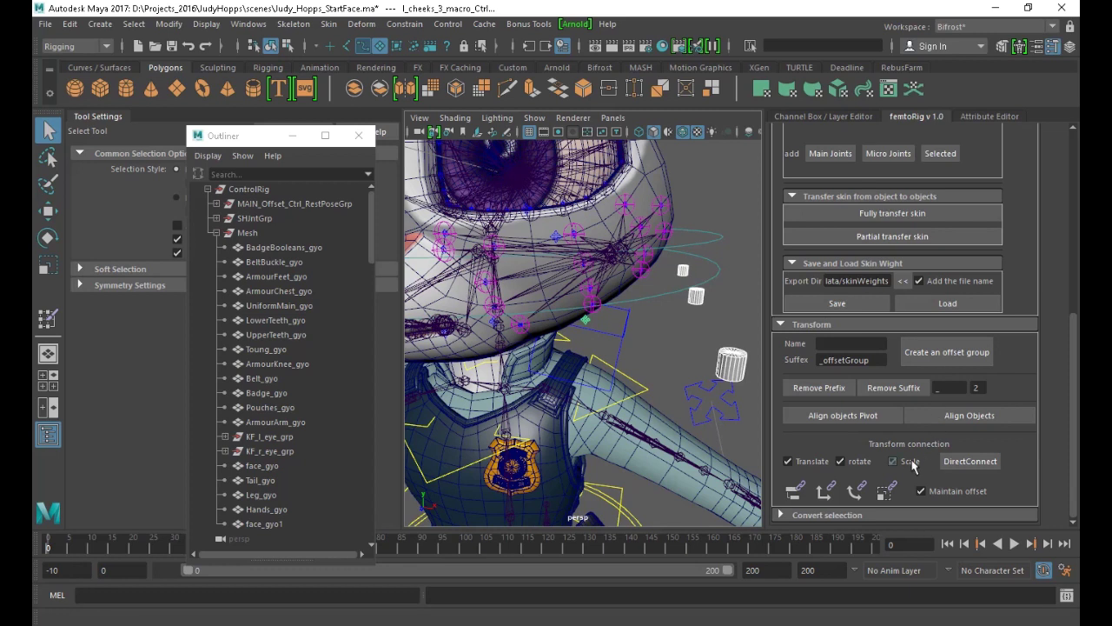
Direct-connect translate, rotate and scale between the cheek control and the cylinders, and frame the whole scene
click(951, 464)
scroll(557, 348, down, 10)
alt+drag(538, 346, 508, 342)
alt+right_drag(509, 343, 680, 217)
alt+drag(683, 199, 645, 254)
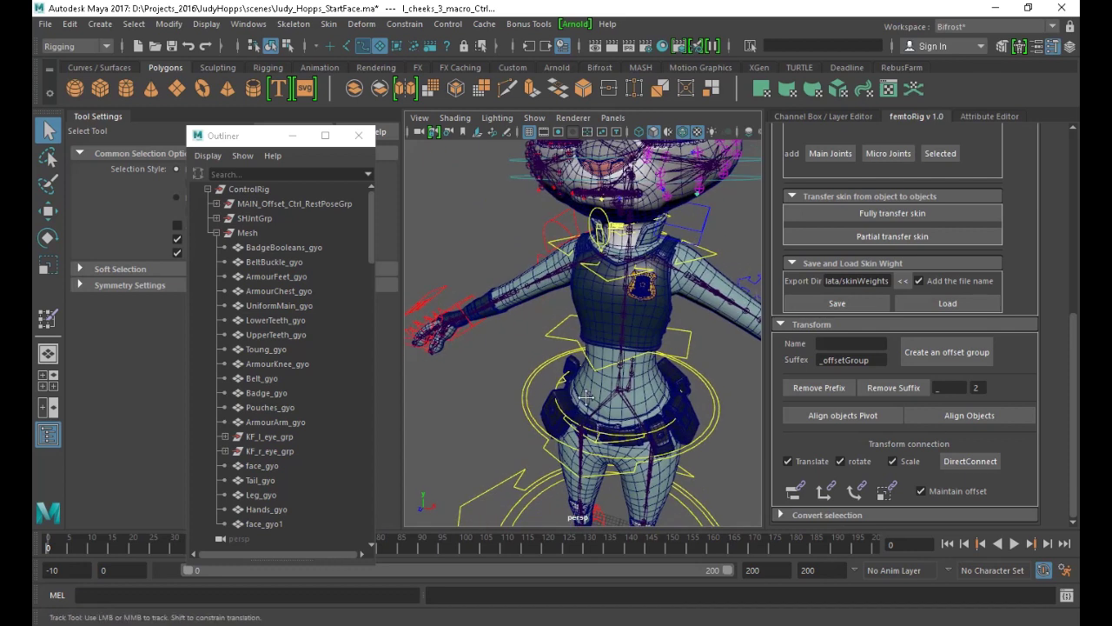
alt+middle_drag(590, 413, 565, 326)
key(a)
key(w)
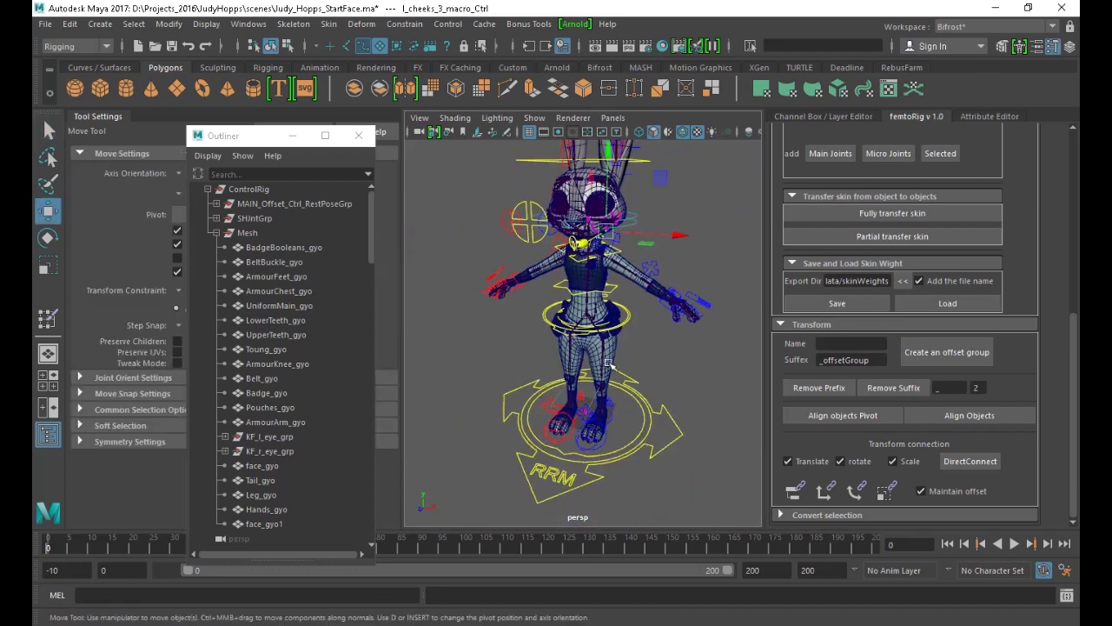
Test-move the cheek control, and undo the moves and the direct connection
drag(608, 228, 650, 225)
drag(673, 264, 623, 271)
key(ctrl+z)
key(ctrl+z)
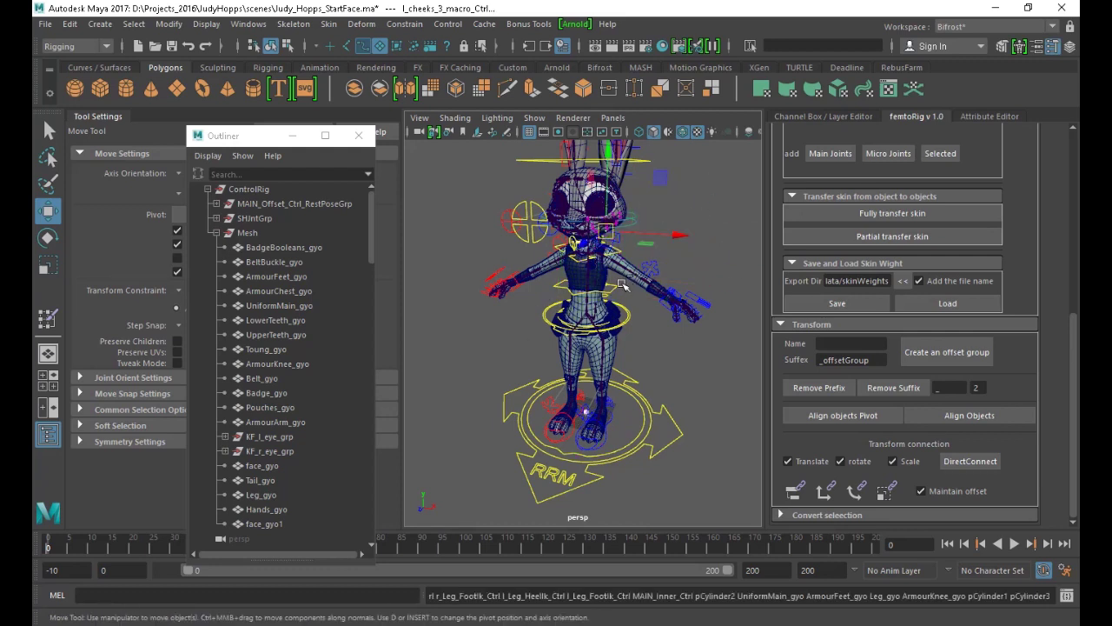
key(ctrl+z)
Parent-constrain the three cylinders to the cheek control with Maintain offset enabled
alt+right_drag(690, 305, 641, 375)
alt+middle_drag(588, 433, 567, 466)
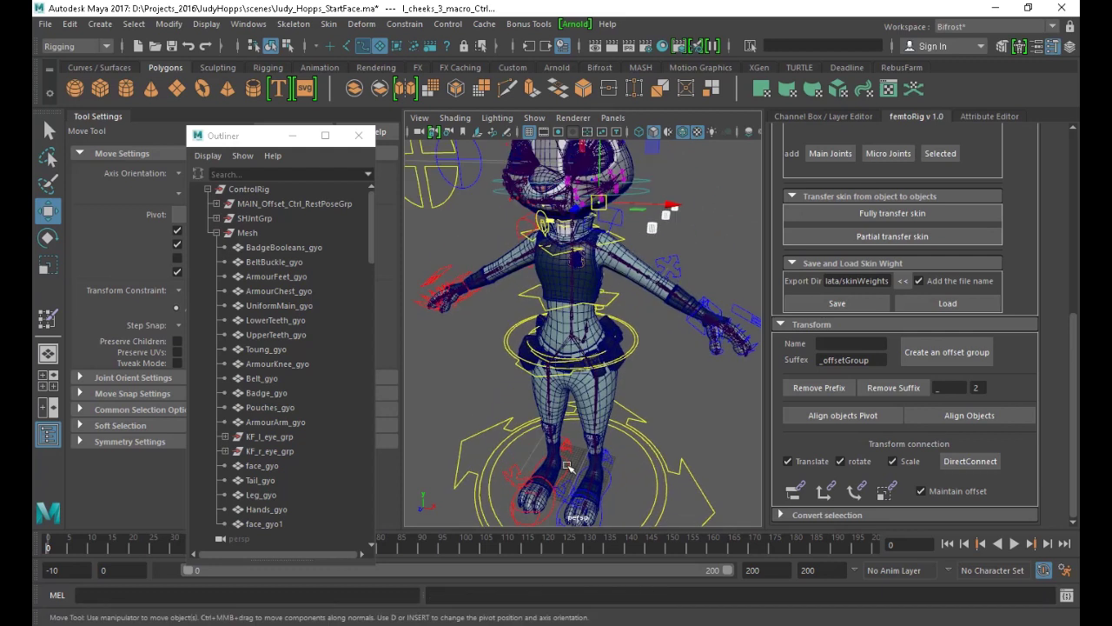
alt+right_drag(621, 392, 739, 447)
alt+drag(795, 476, 760, 463)
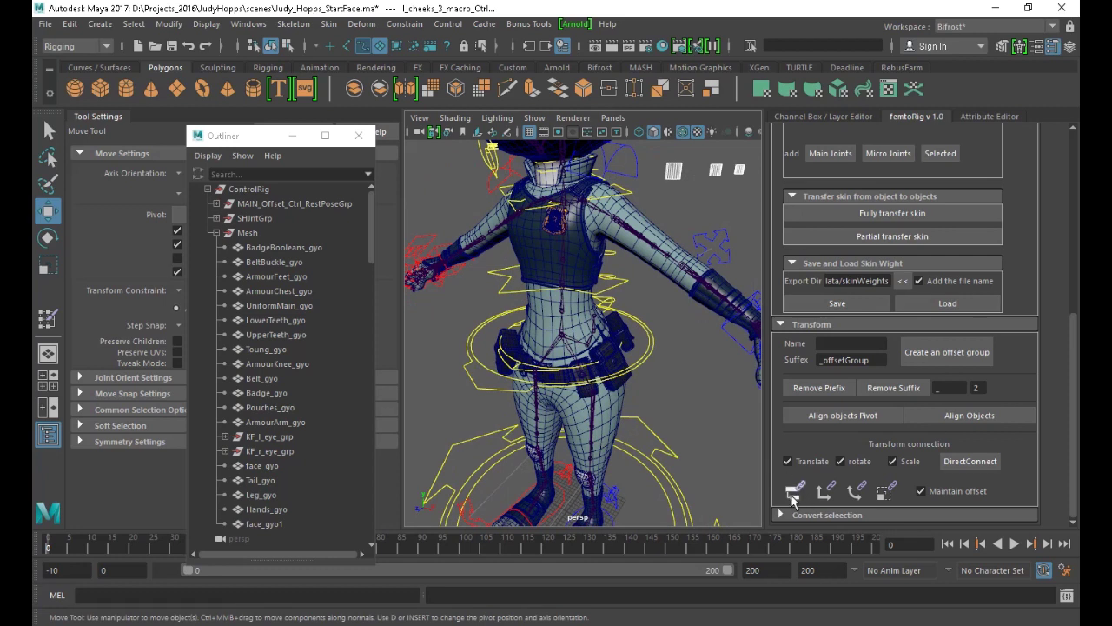
alt+middle_drag(639, 285, 645, 415)
alt+right_drag(600, 330, 704, 382)
Test-move l_cheeks_3_macro_Ctrl to check its parent constraint on the cylinders
key(q)
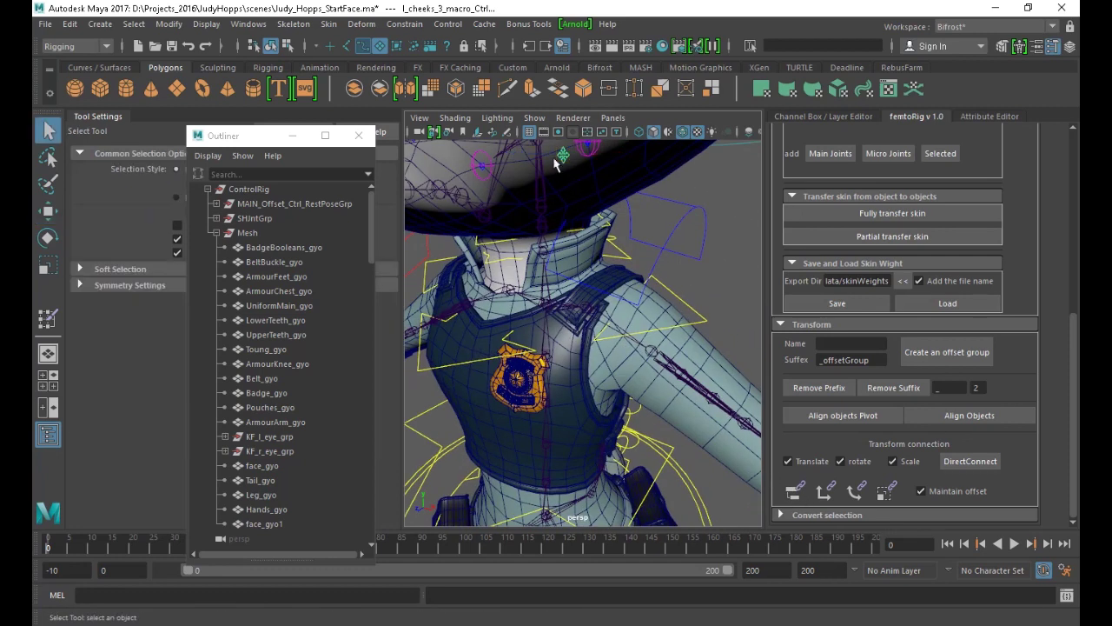
key(f)
key(w)
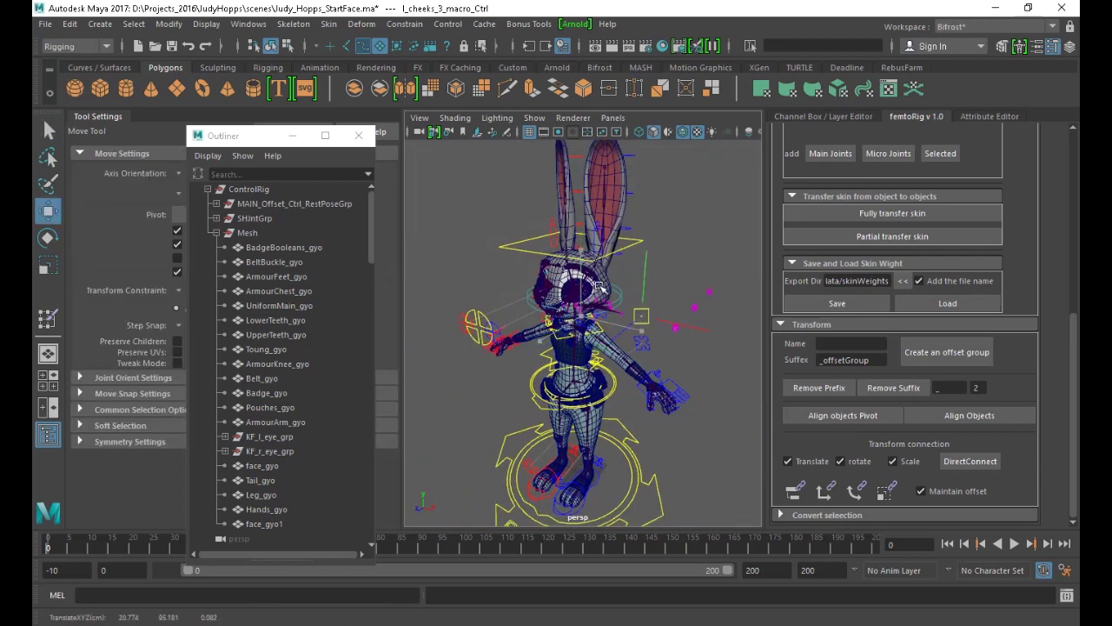
scroll(617, 309, up, 6)
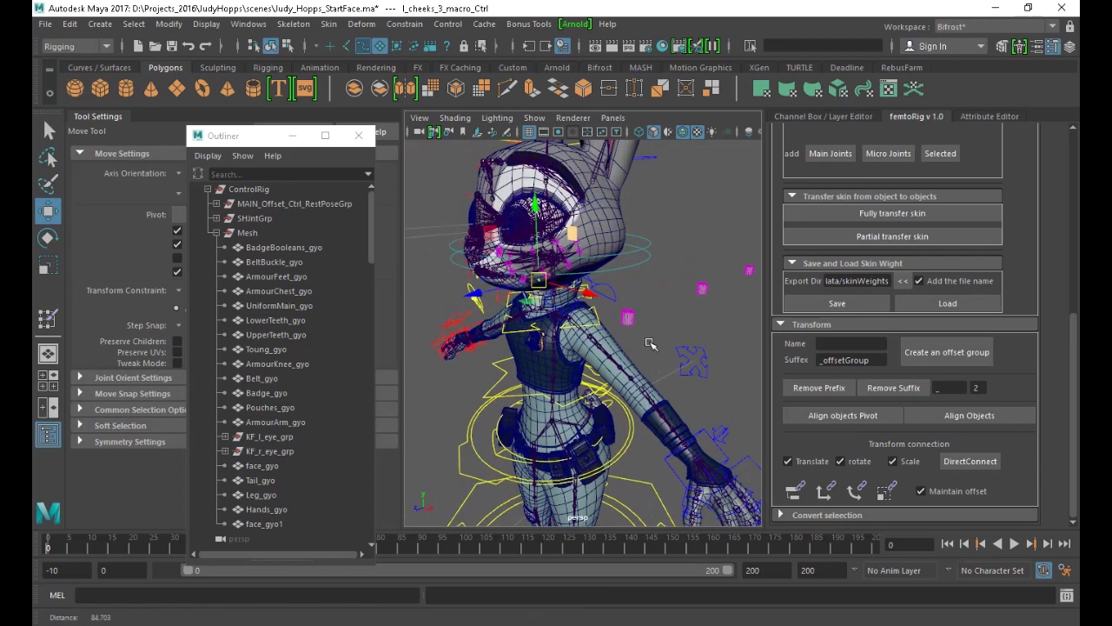
Show the Channel Box and examine the transform channels and parent constraints of pCylinder2 and pCylinder1
click(634, 318)
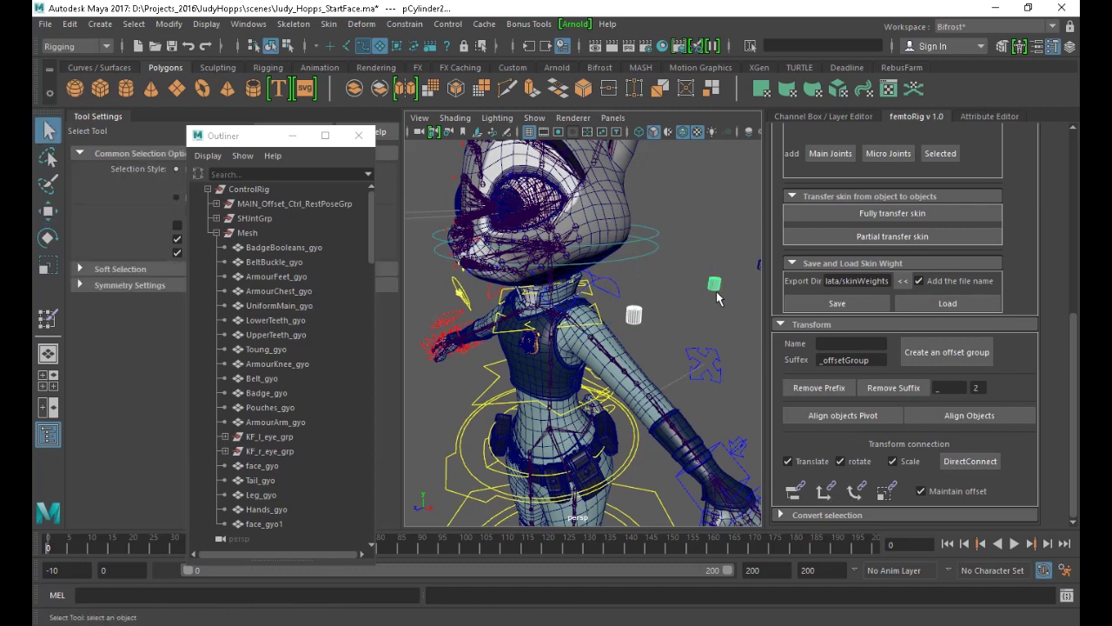
click(1070, 46)
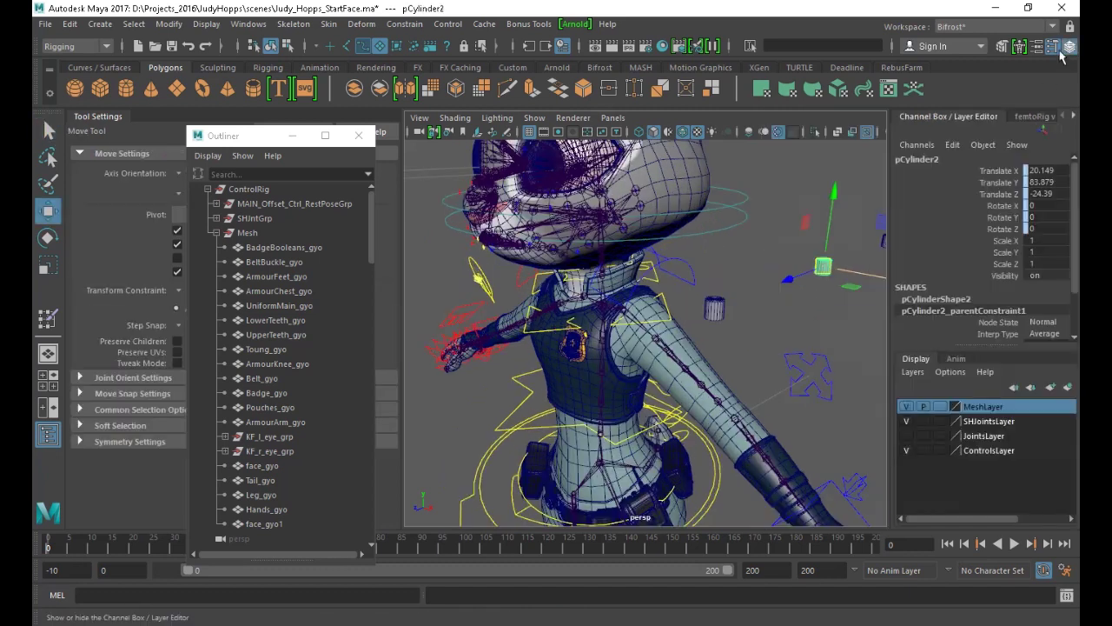
click(710, 311)
key(ctrl+z)
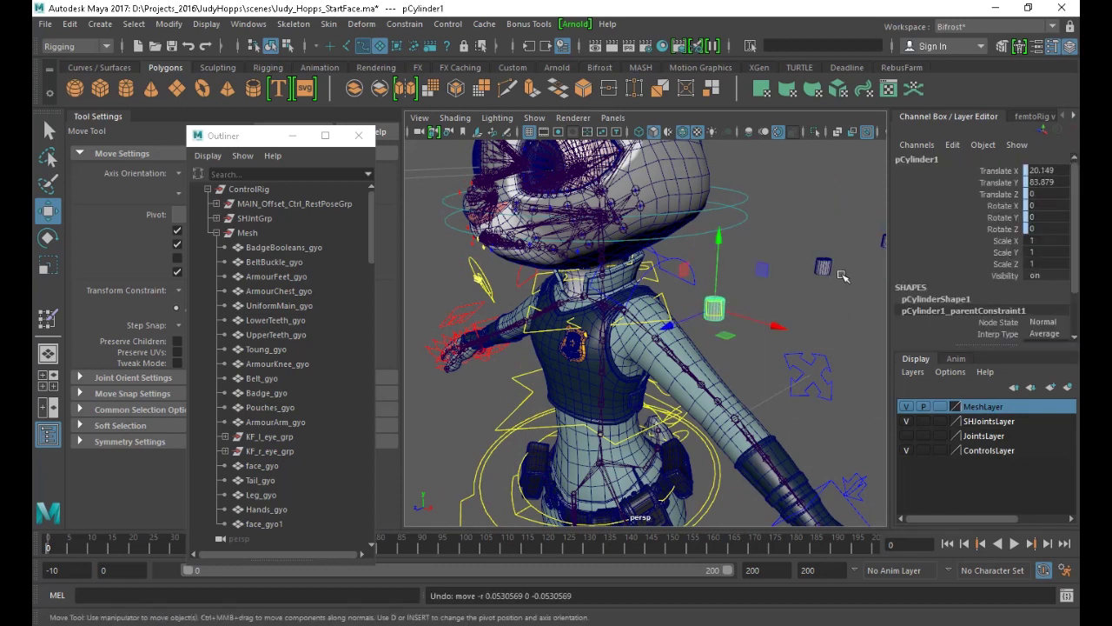
Return to femtoRig, test-move pCylinder1 and pCylinder2 together, and undo the move
click(826, 268)
click(1035, 115)
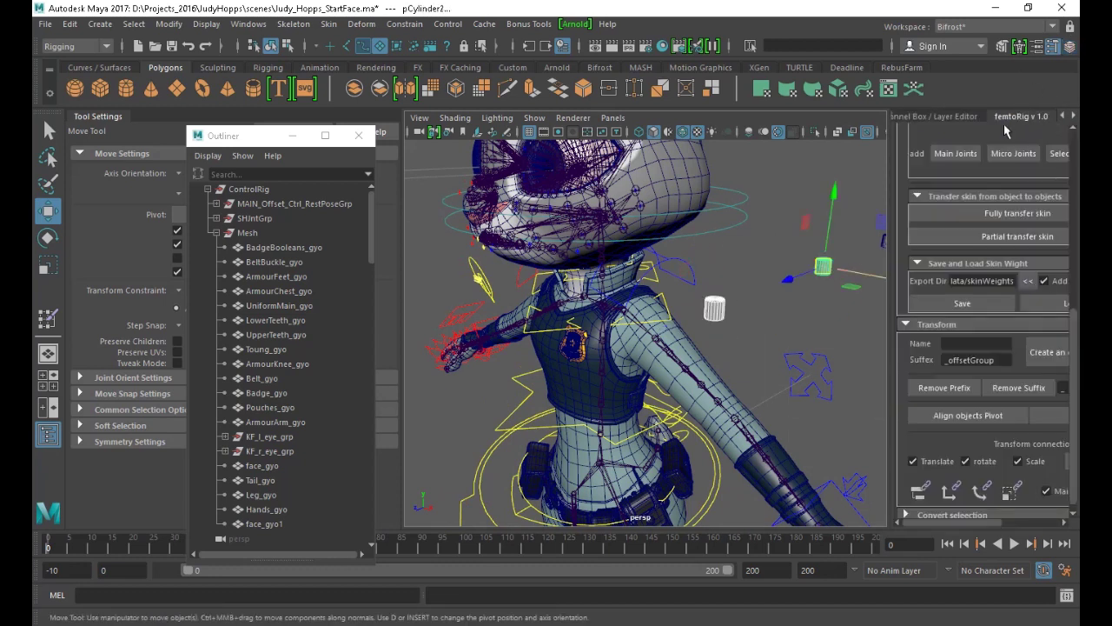
click(716, 310)
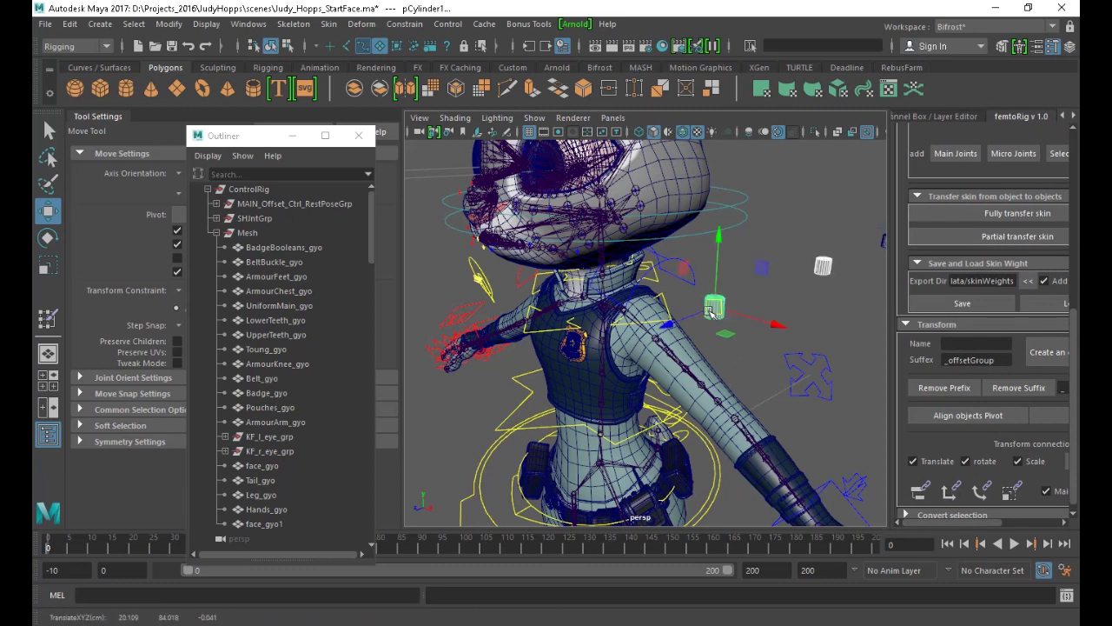
drag(716, 306, 770, 372)
key(ctrl+z)
key(ctrl+z)
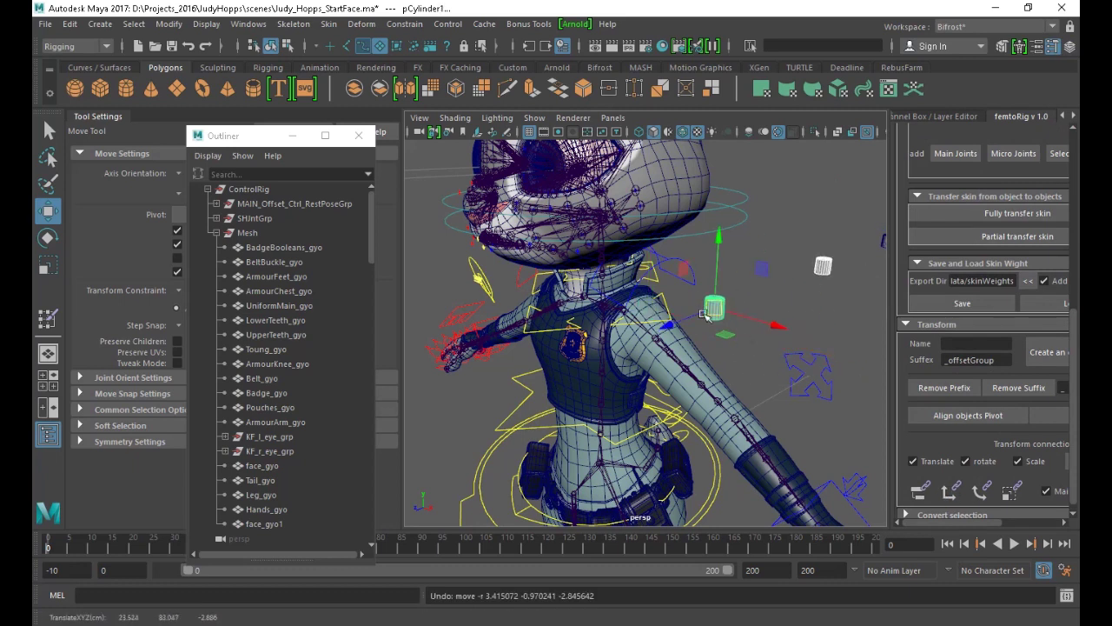
Test-move the cheek control l_cheeks_3_macro_Ctrl against the constrained cylinders and undo the move
key(q)
click(575, 253)
key(w)
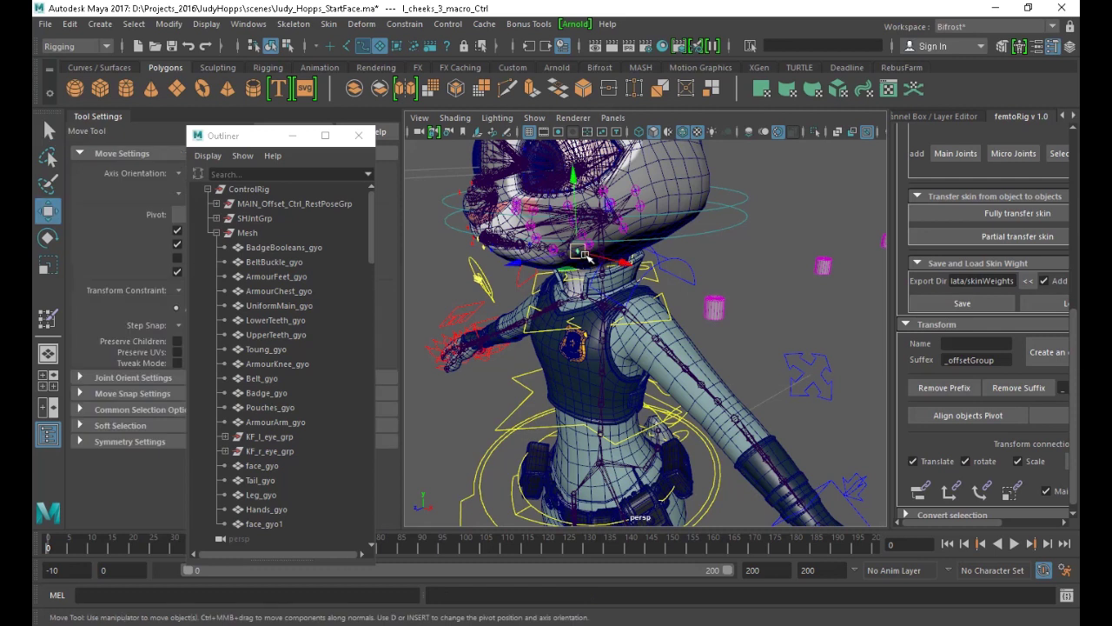
drag(576, 251, 762, 313)
key(ctrl+z)
Test-rotate the cheek control l_cheeks_3_macro_Ctrl and undo the rotation
key(e)
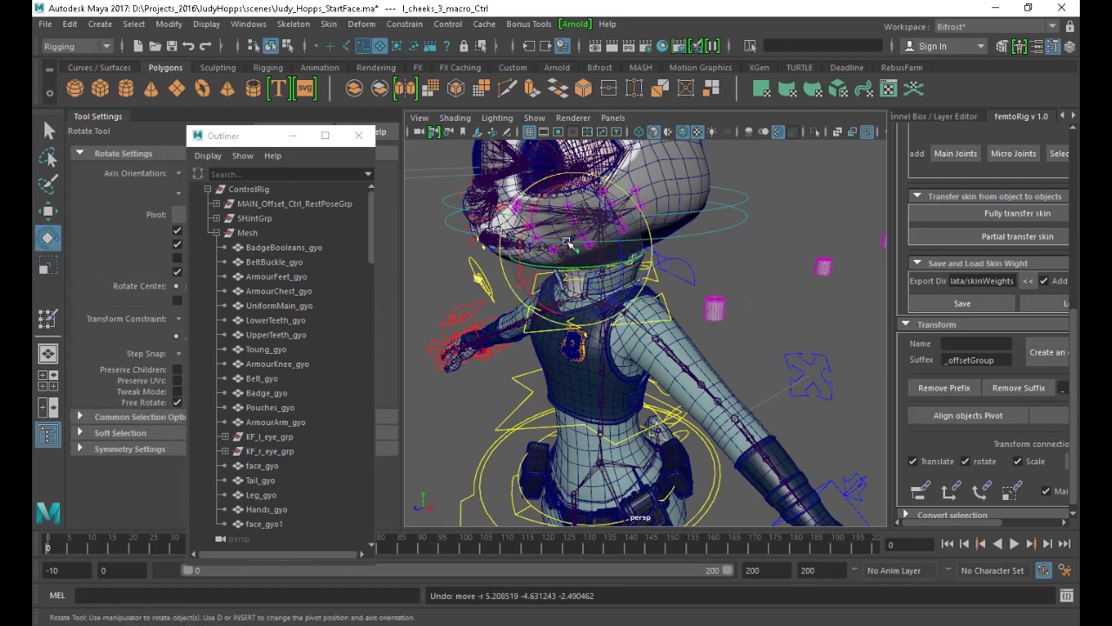
drag(531, 230, 536, 278)
key(ctrl+z)
alt+drag(472, 408, 647, 352)
alt+right_drag(647, 352, 621, 344)
alt+drag(620, 345, 802, 371)
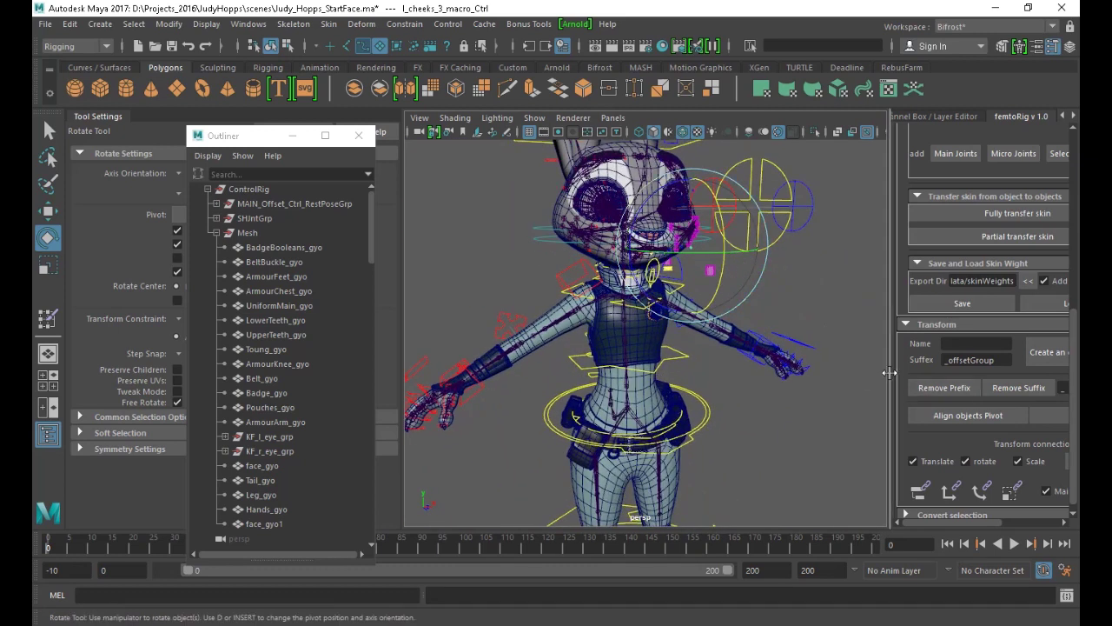
Widen the femtoRig panel and expand its Convert selection section
drag(890, 368, 828, 366)
scroll(881, 410, down, 1)
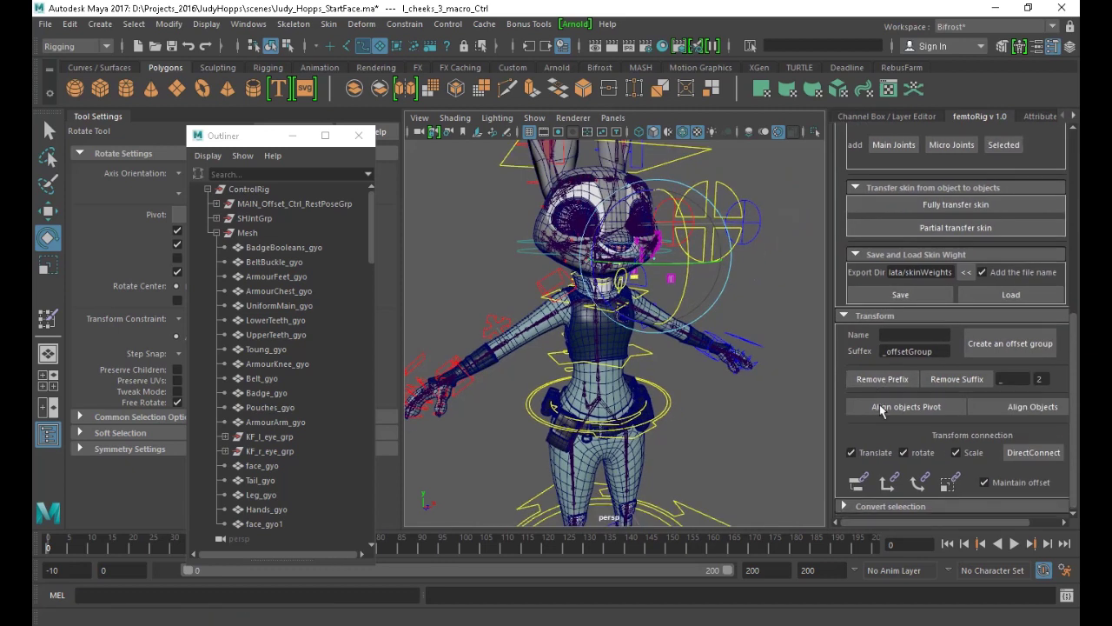
click(889, 508)
alt+middle_drag(738, 467, 687, 339)
scroll(955, 417, down, 1)
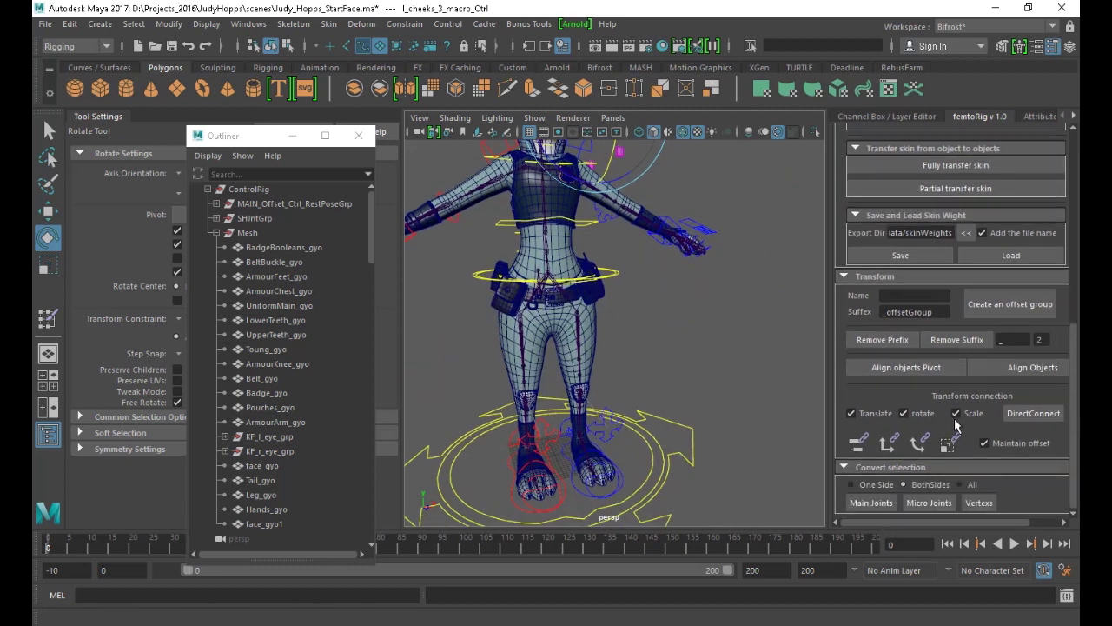
Convert the selected cheek control to the cheek module's main joints on both sides of the face
alt+drag(700, 397, 780, 360)
alt+middle_drag(780, 360, 752, 464)
scroll(740, 311, up, 4)
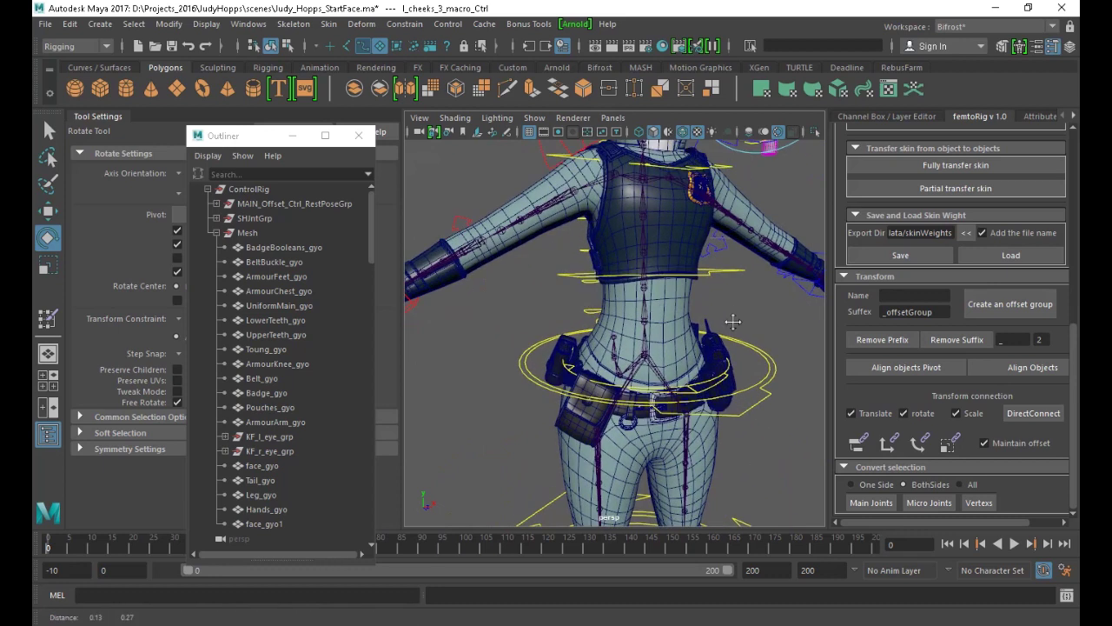
alt+middle_drag(735, 261, 709, 352)
alt+drag(708, 351, 677, 337)
scroll(657, 351, up, 5)
alt+middle_drag(556, 304, 649, 361)
alt+drag(648, 362, 636, 304)
key(q)
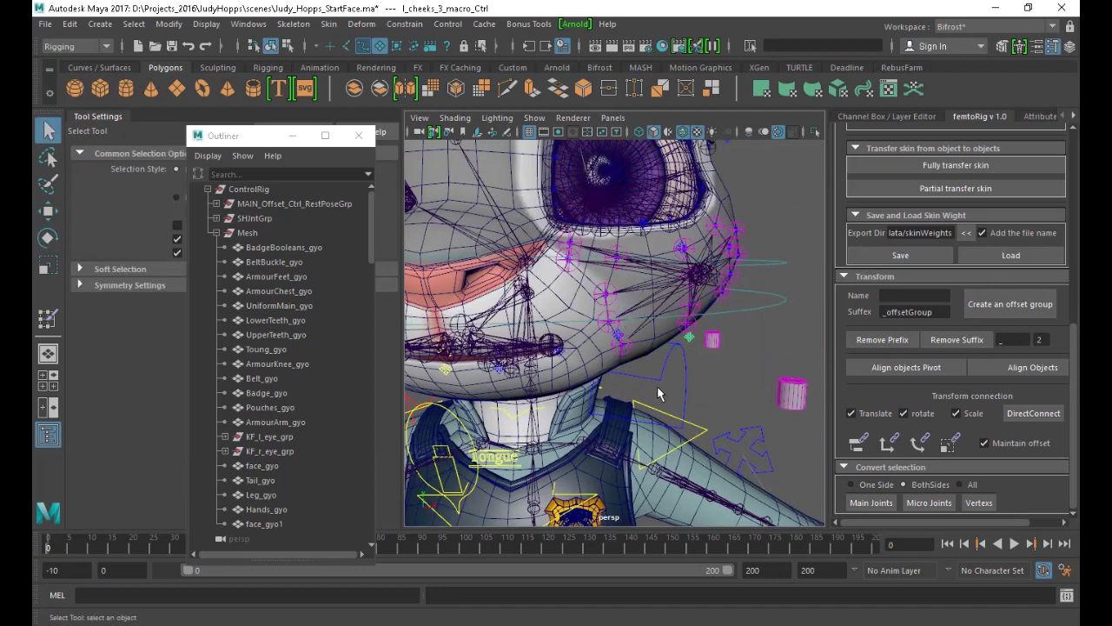
alt+drag(642, 354, 781, 451)
click(861, 508)
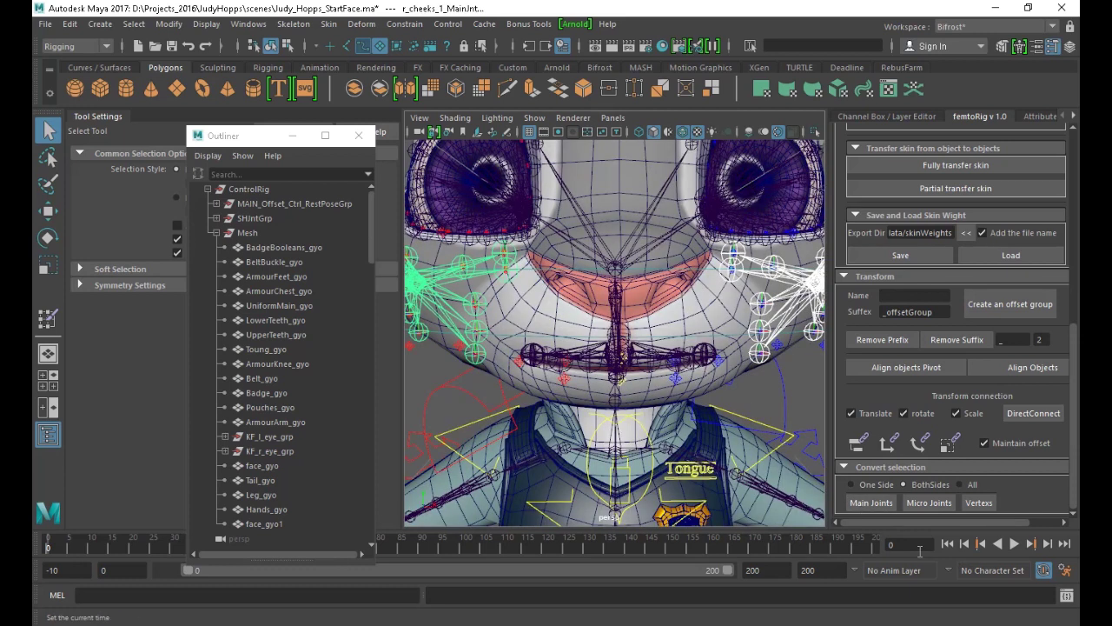
Convert the cheek selection to its micro joints and the resulting selection to vertices on face_gyo
click(929, 506)
key(f)
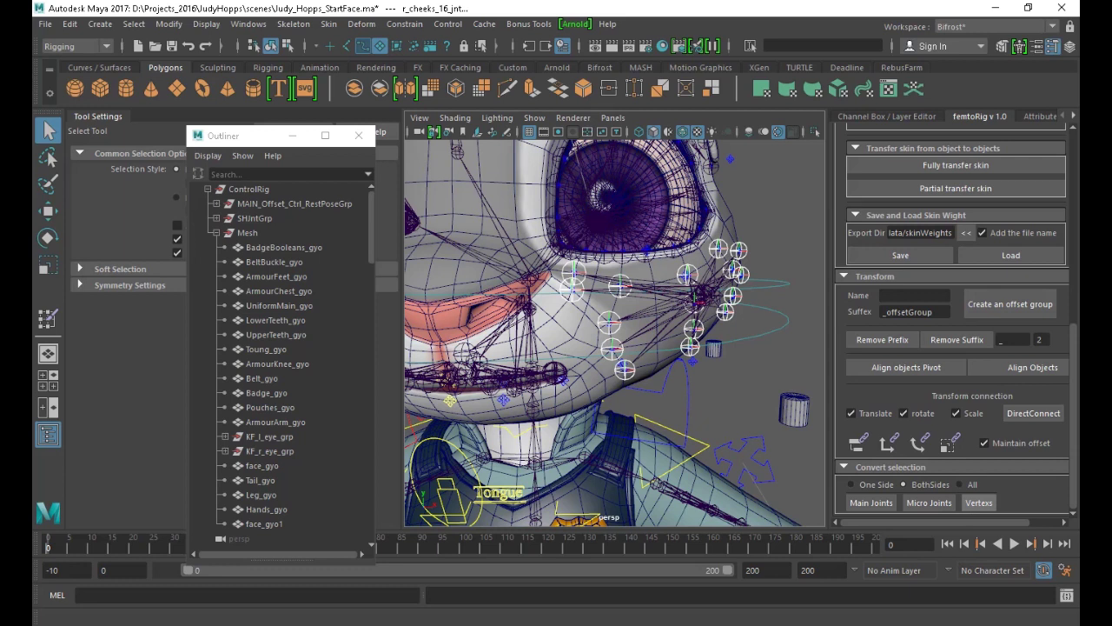
click(979, 502)
alt+drag(817, 364, 566, 325)
key(w)
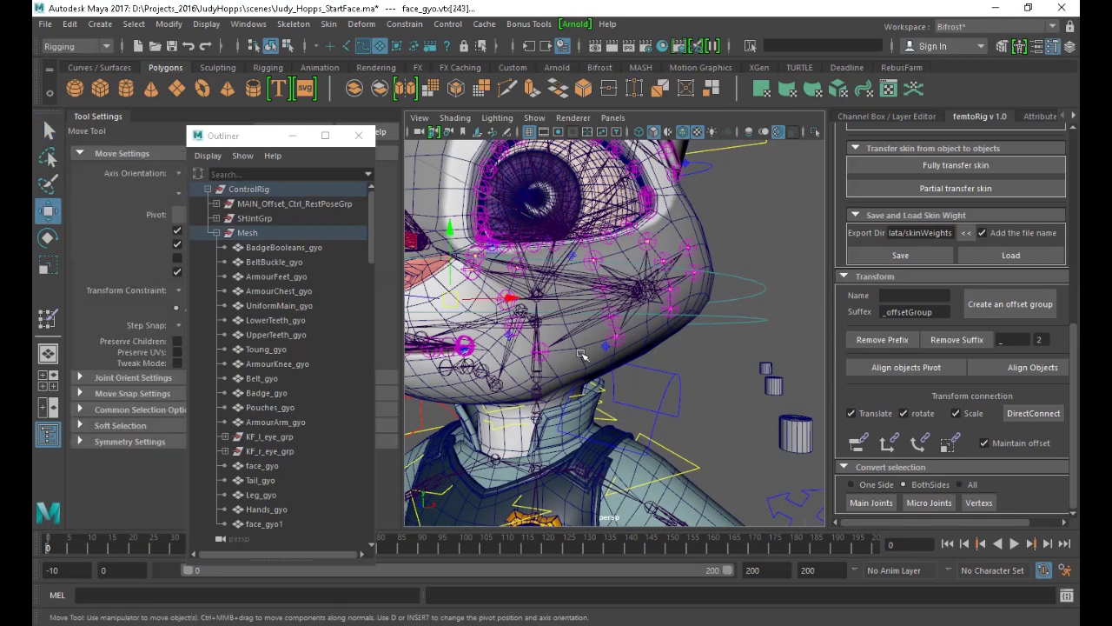
Review femtoRig's skinning tools and the Setup Proxies steps from mesh selection through rig generation, with the panel widened
scroll(876, 339, up, 5)
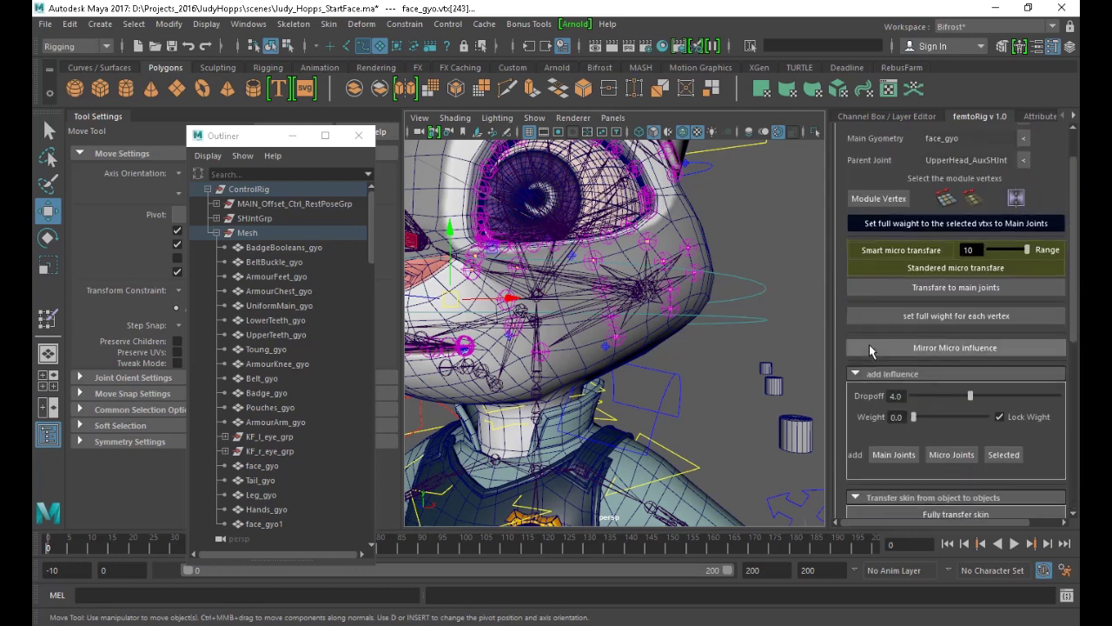
key(f)
scroll(881, 213, down, 1)
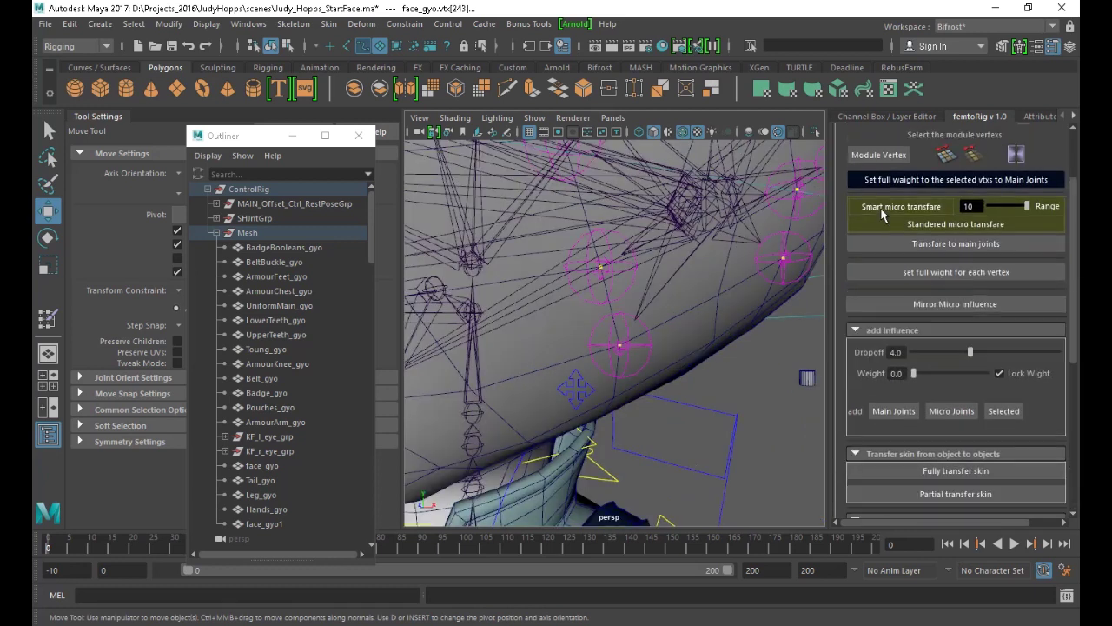
scroll(880, 212, up, 3)
click(865, 132)
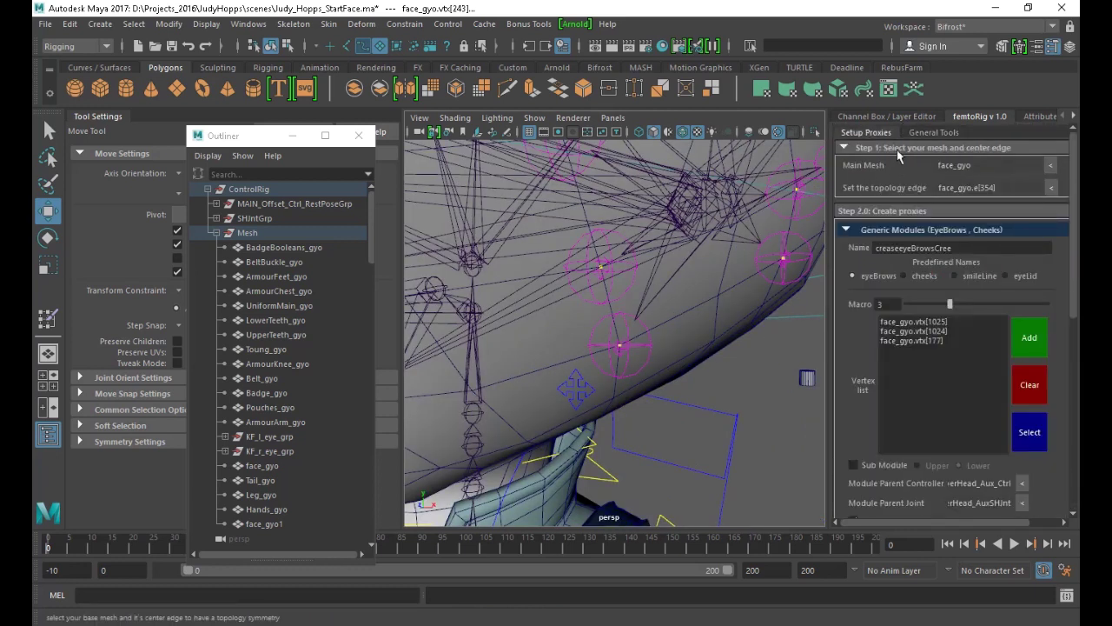
scroll(967, 389, down, 6)
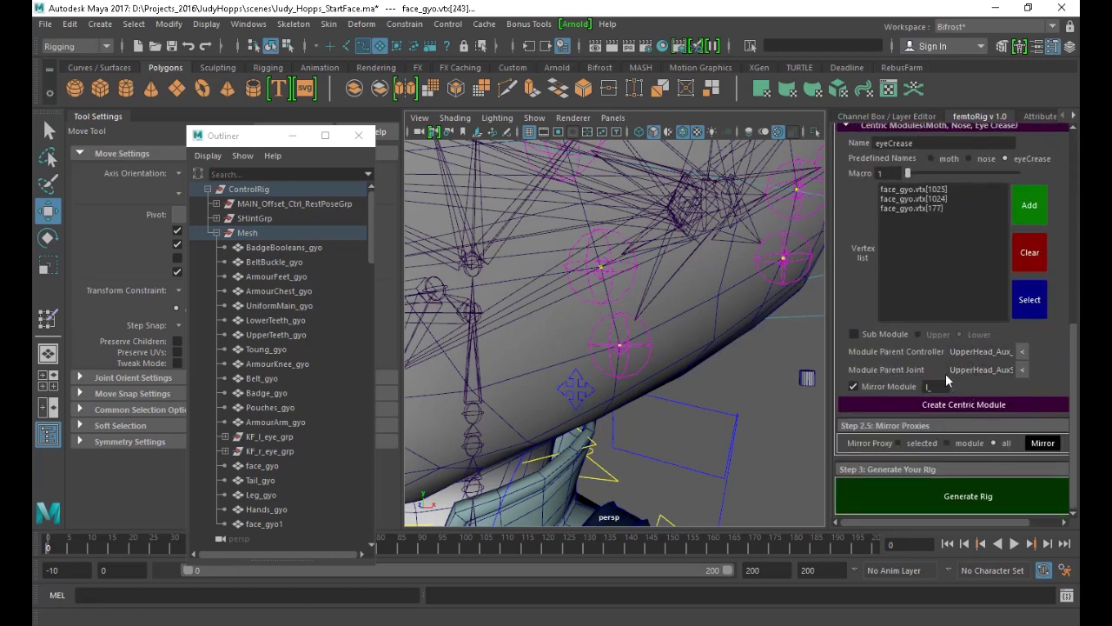
scroll(952, 338, up, 5)
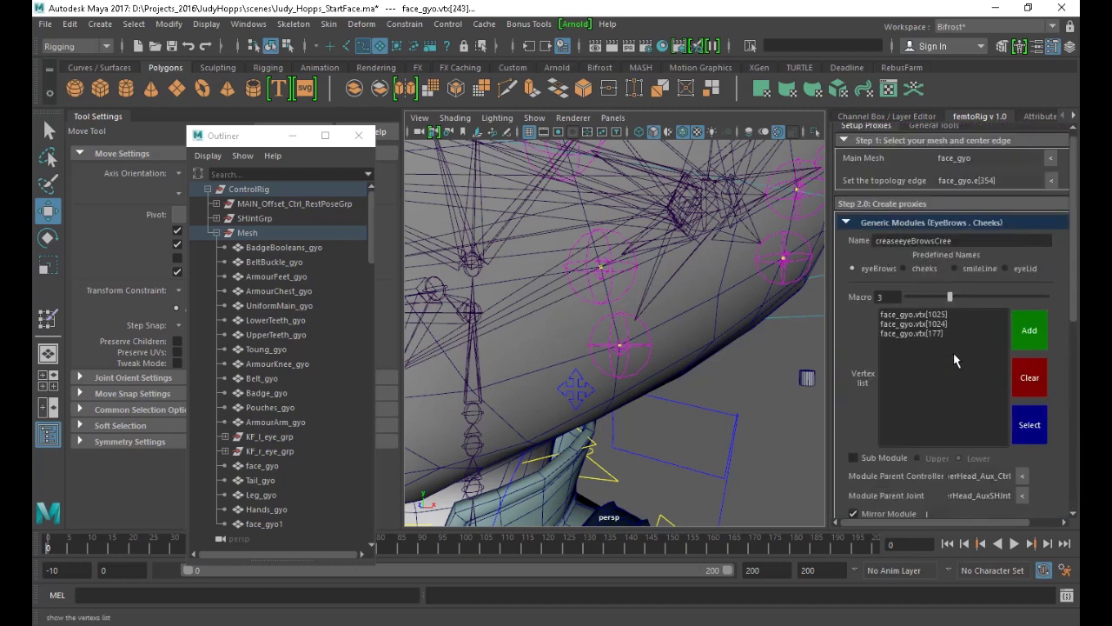
scroll(954, 352, down, 5)
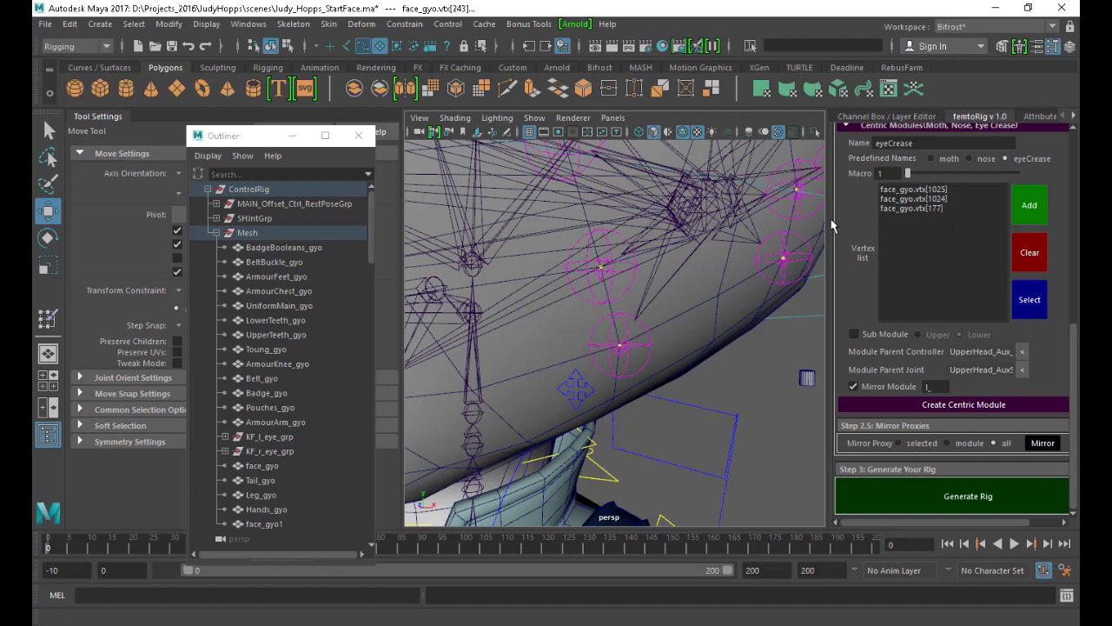
drag(831, 227, 813, 237)
scroll(832, 239, up, 3)
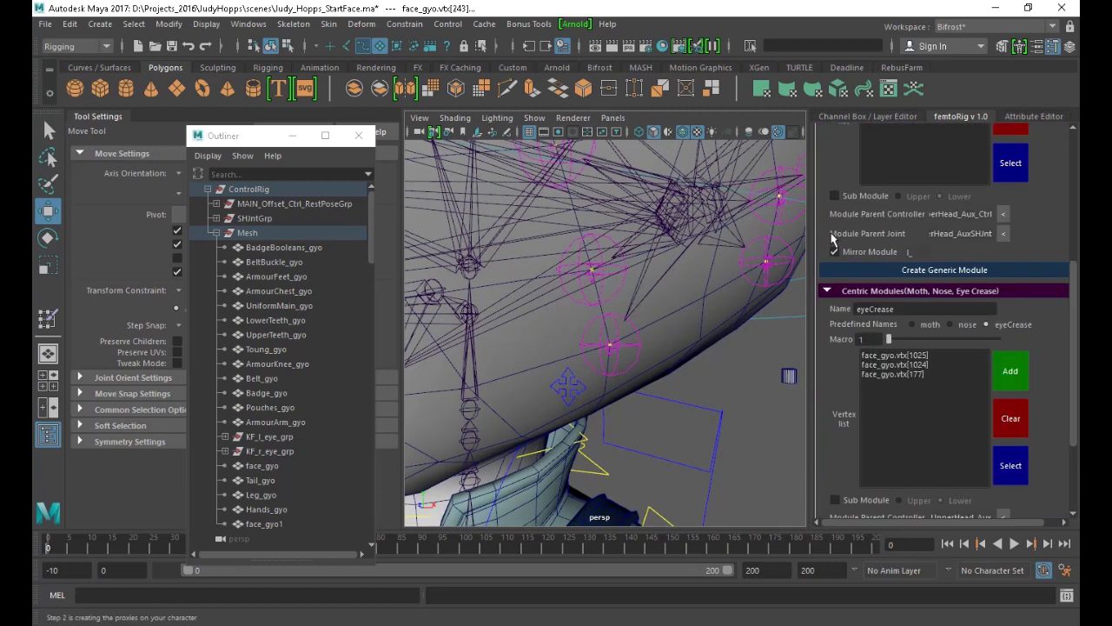
scroll(832, 240, up, 4)
key(a)
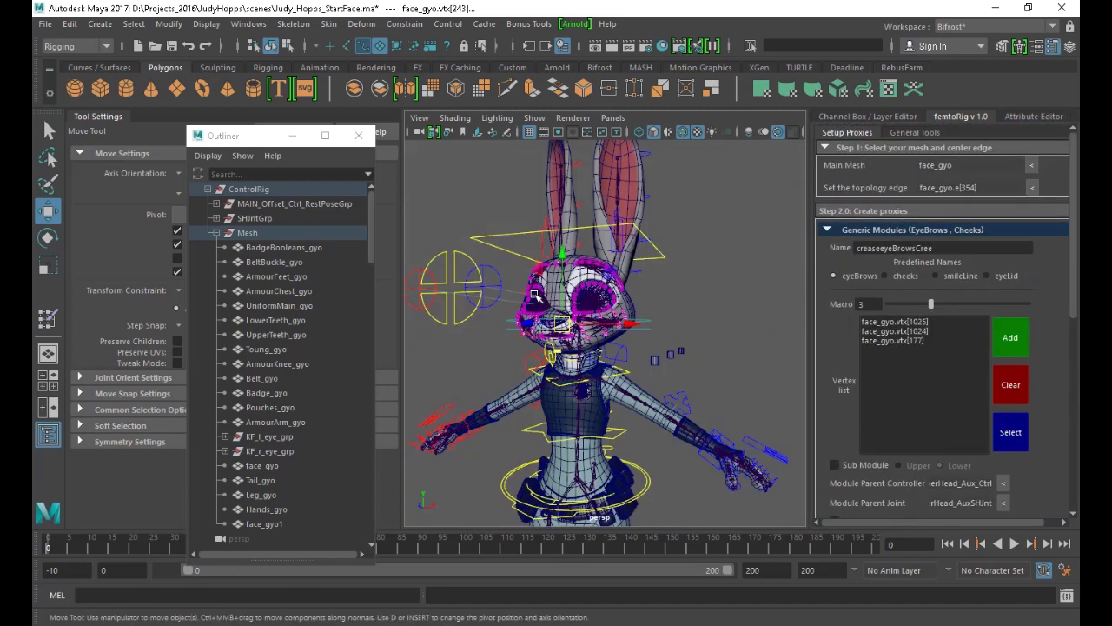